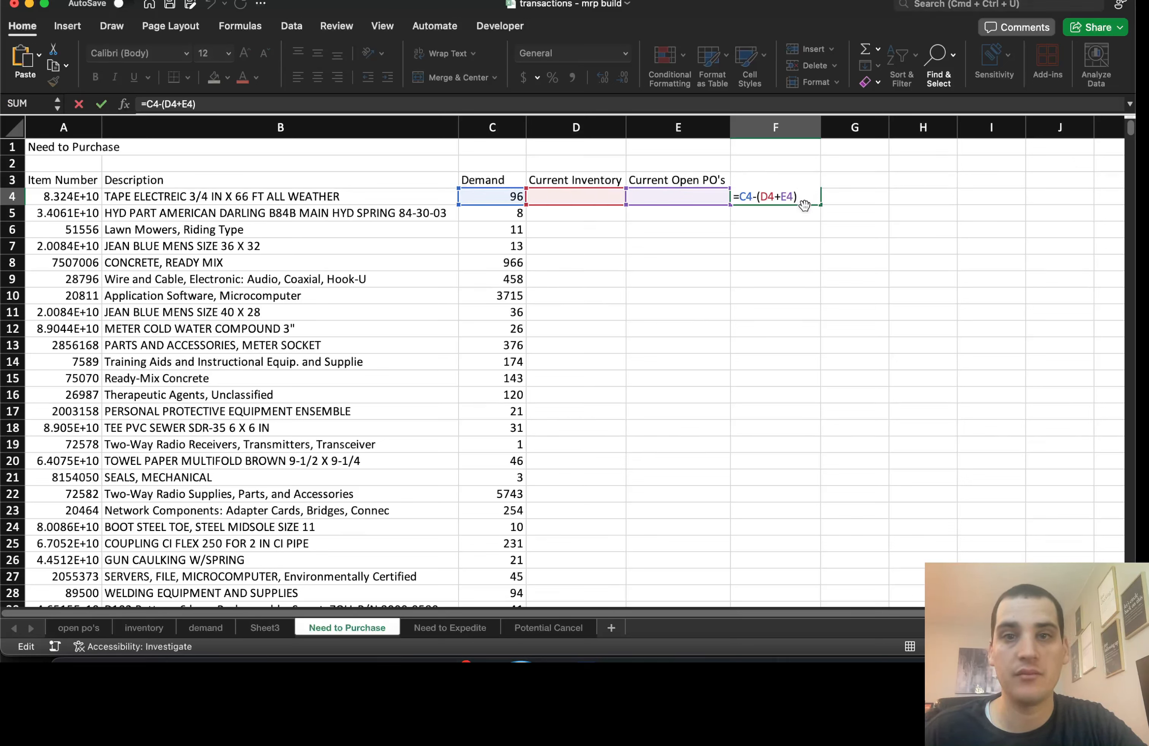
Enter =C4-(D4+E4) in F4 and fill the formula down the Qty to Purchase column.
key(ctrl+Return)
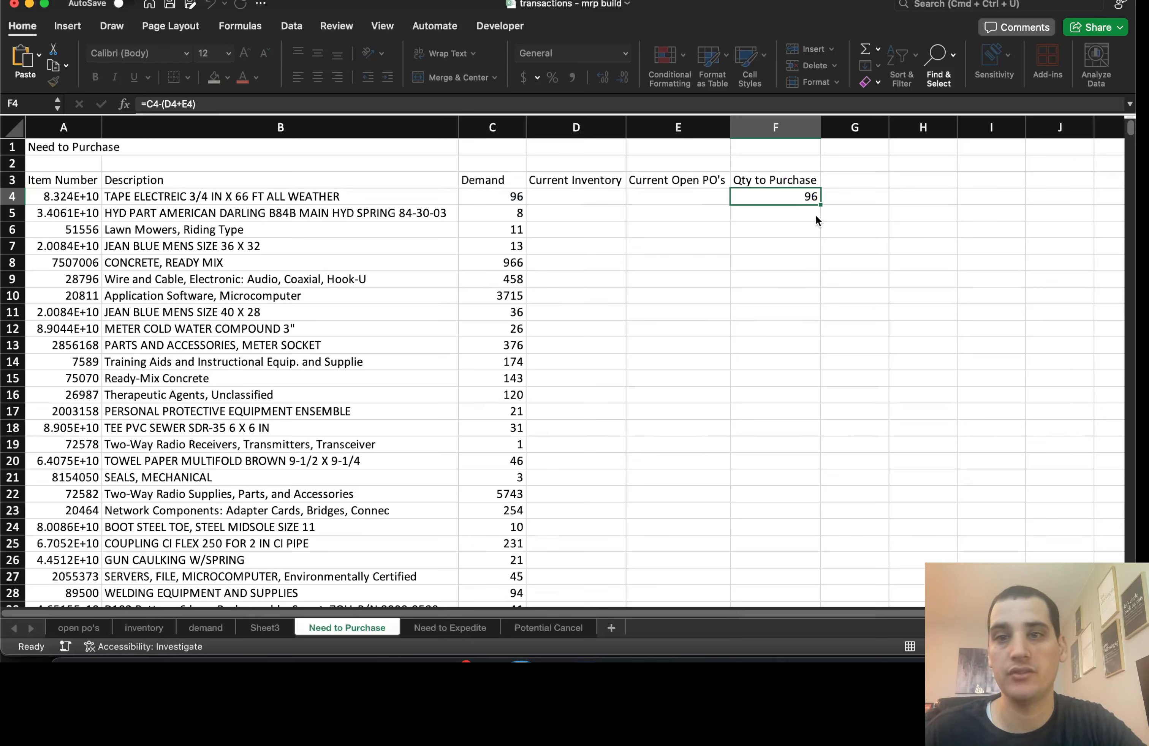
double_click(821, 205)
click(791, 224)
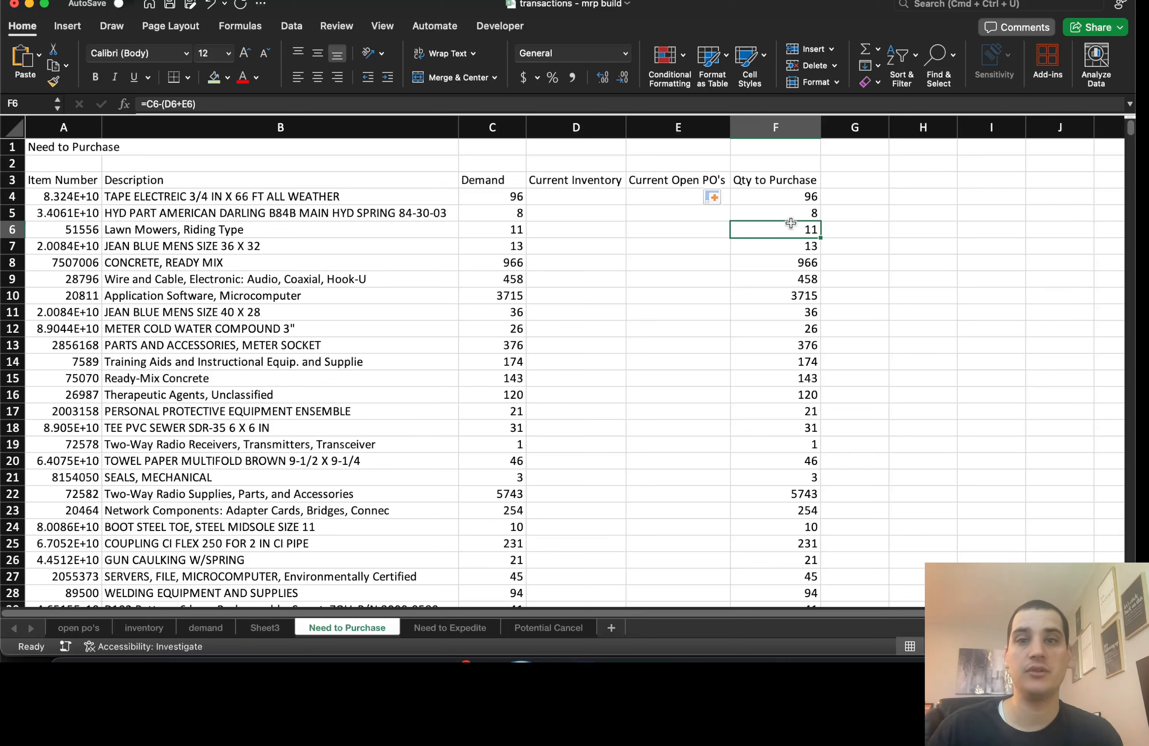
key(Up)
key(Left)
key(Left)
key(Up)
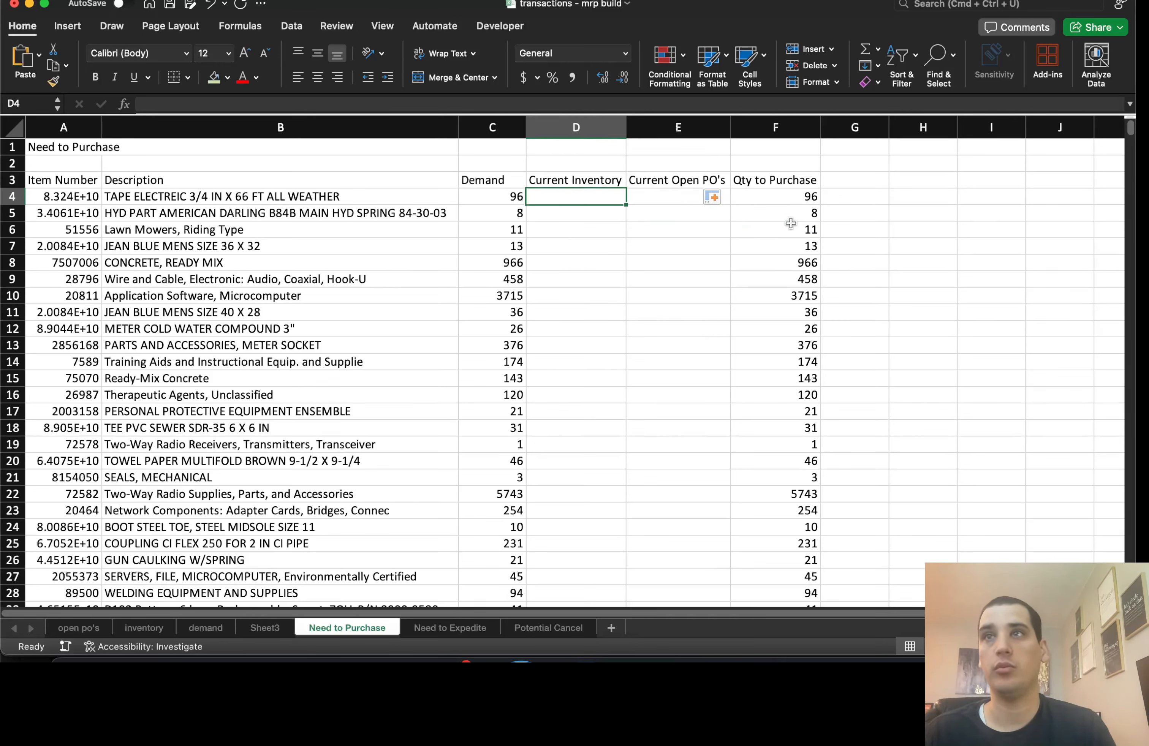
text(=)
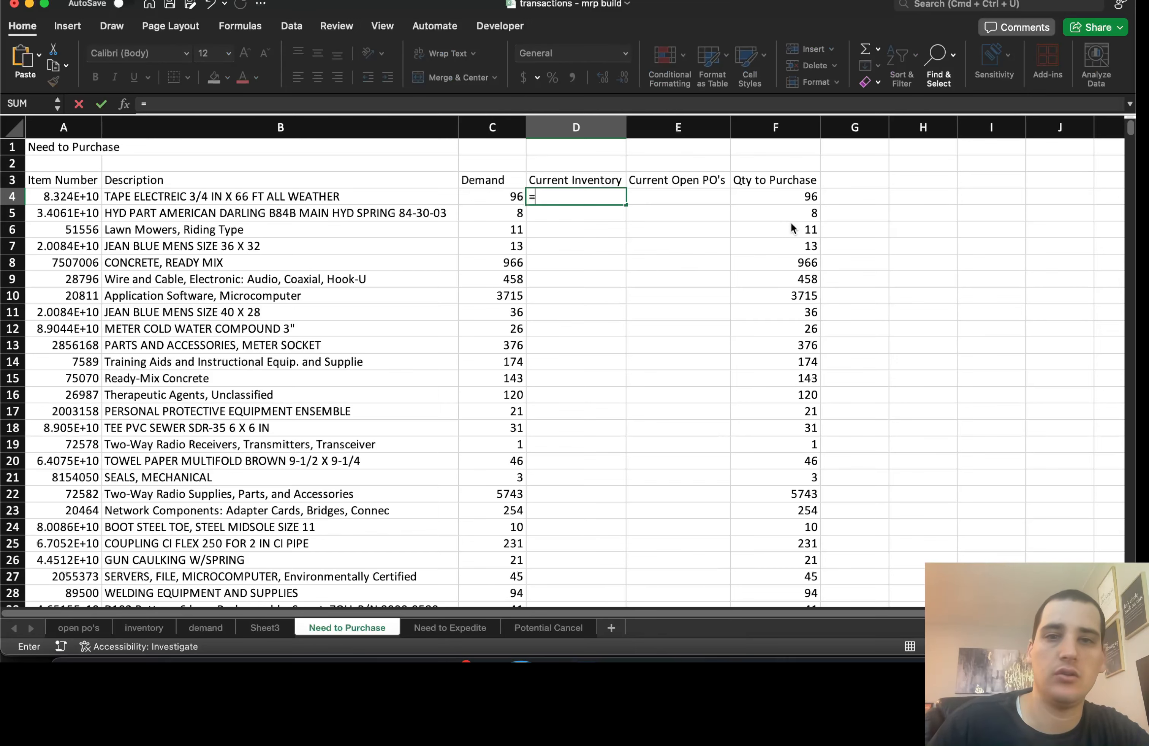
key(Escape)
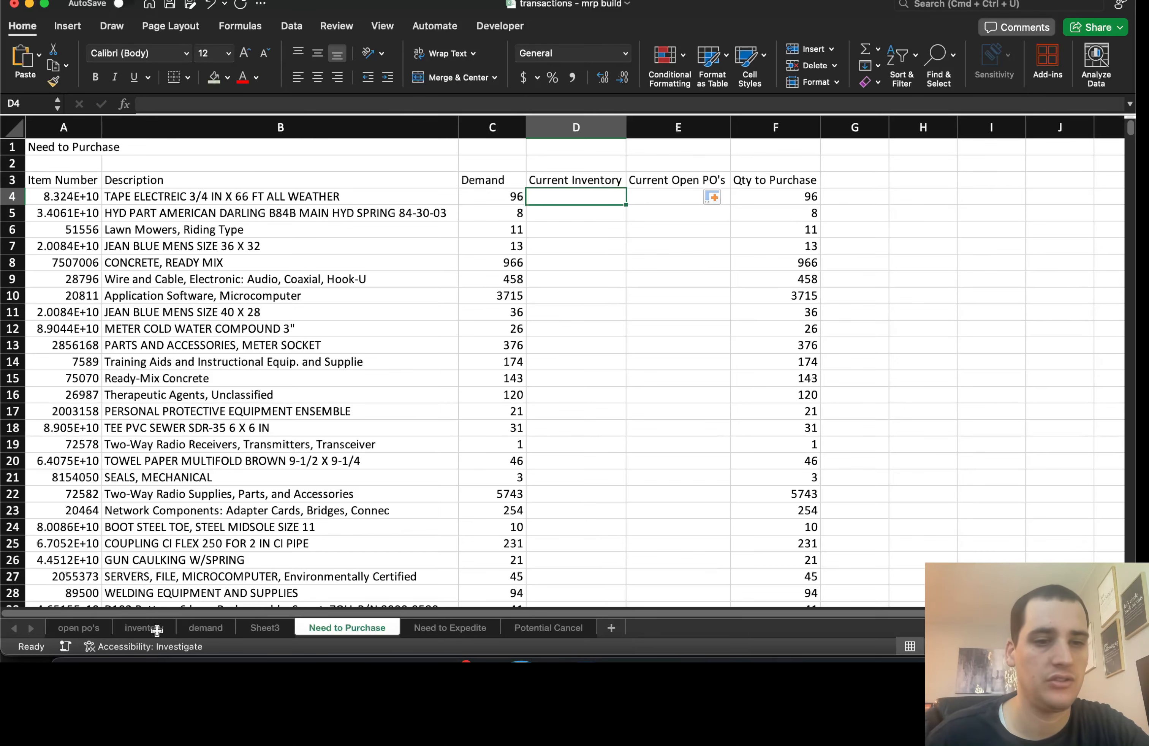
Review the part number and inventory columns on the inventory sheet, and return to the Need to Purchase sheet.
key(ctrl+Page_Up)
key(ctrl+Page_Up)
key(ctrl+Page_Up)
key(ctrl+Home)
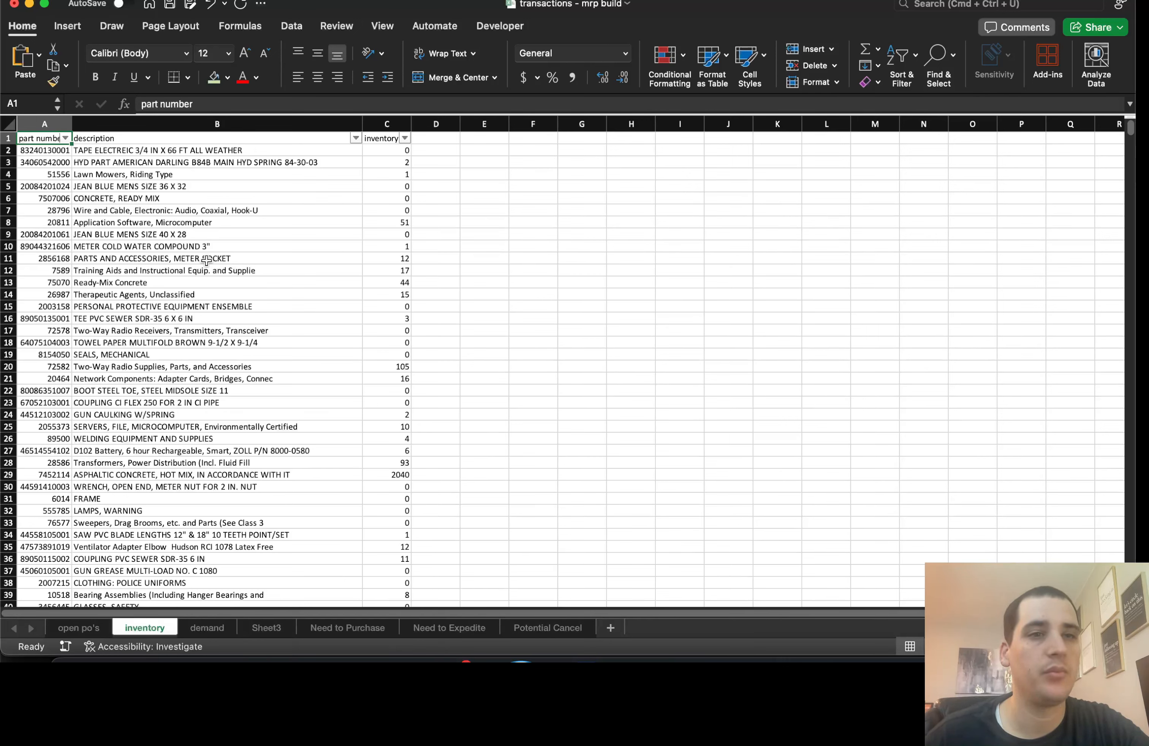
key(Down)
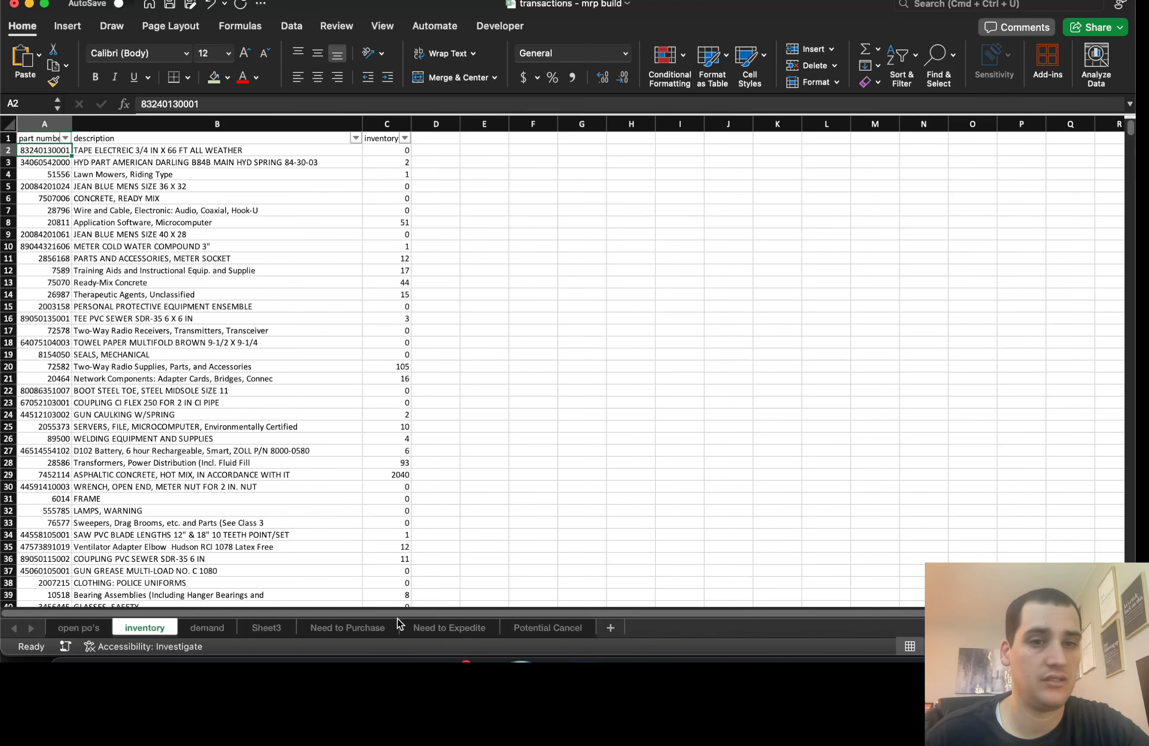
click(365, 627)
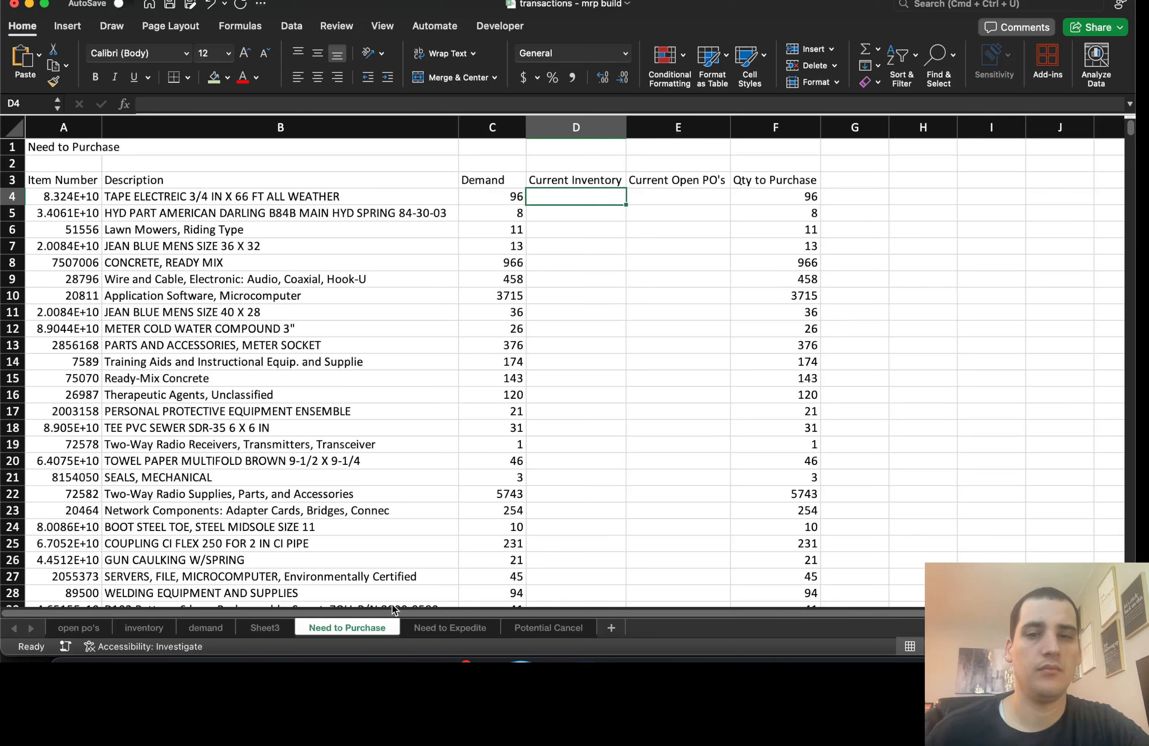
Review the lookup formula used in the first Demand cell, C4.
text(=XLOOKUP()
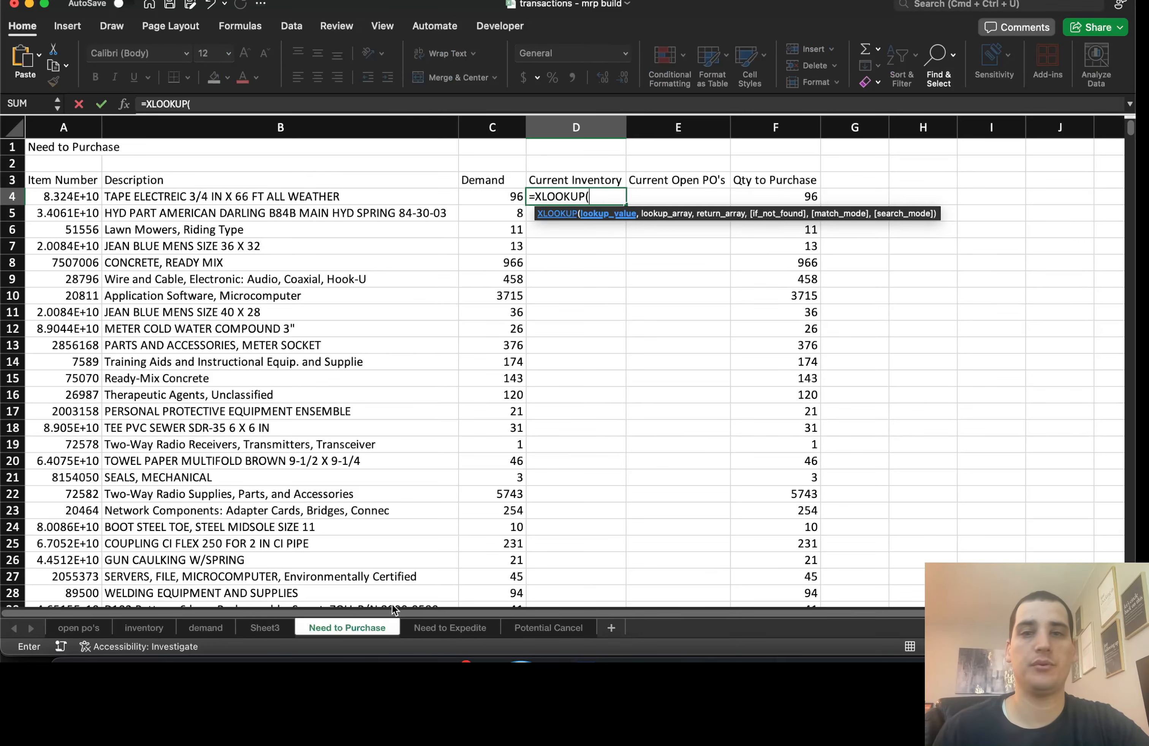
key(Escape)
click(484, 194)
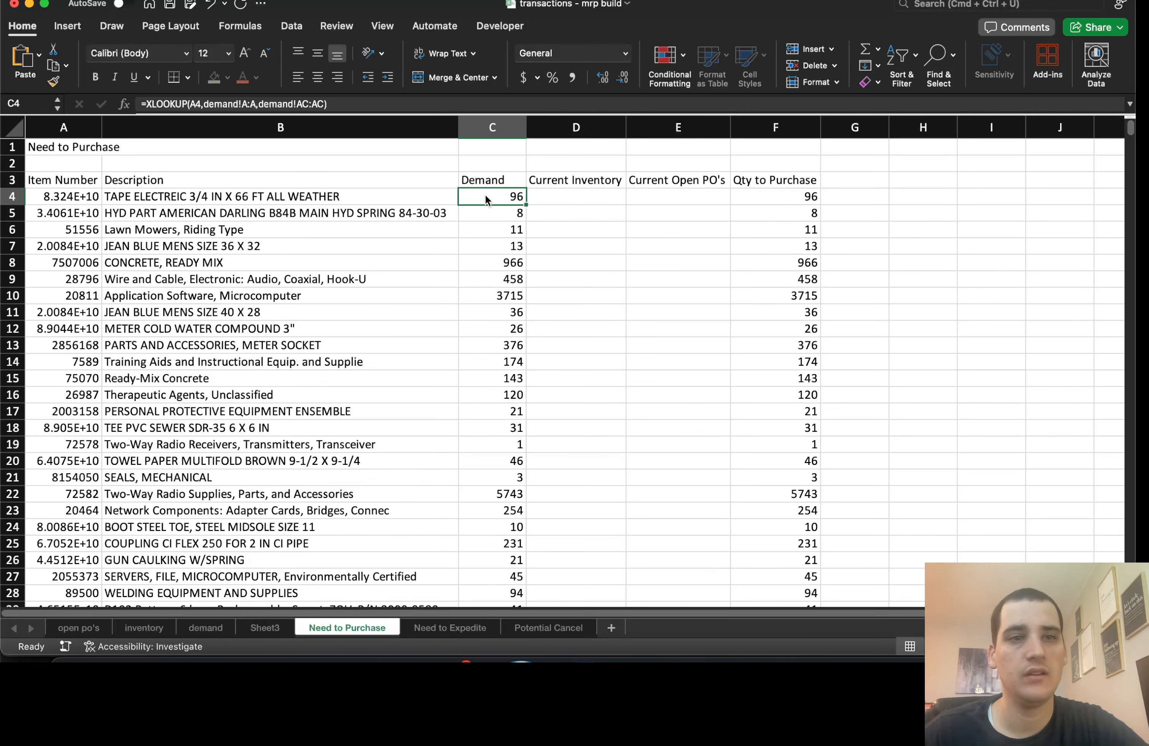
click(408, 104)
key(Escape)
Enter =XLOOKUP(A4,inventory!A:A,inventory!C:C) in D4 and fill it down the Current Inventory column.
click(576, 197)
text(=XLOOKUP()
click(63, 197)
text(,)
click(144, 628)
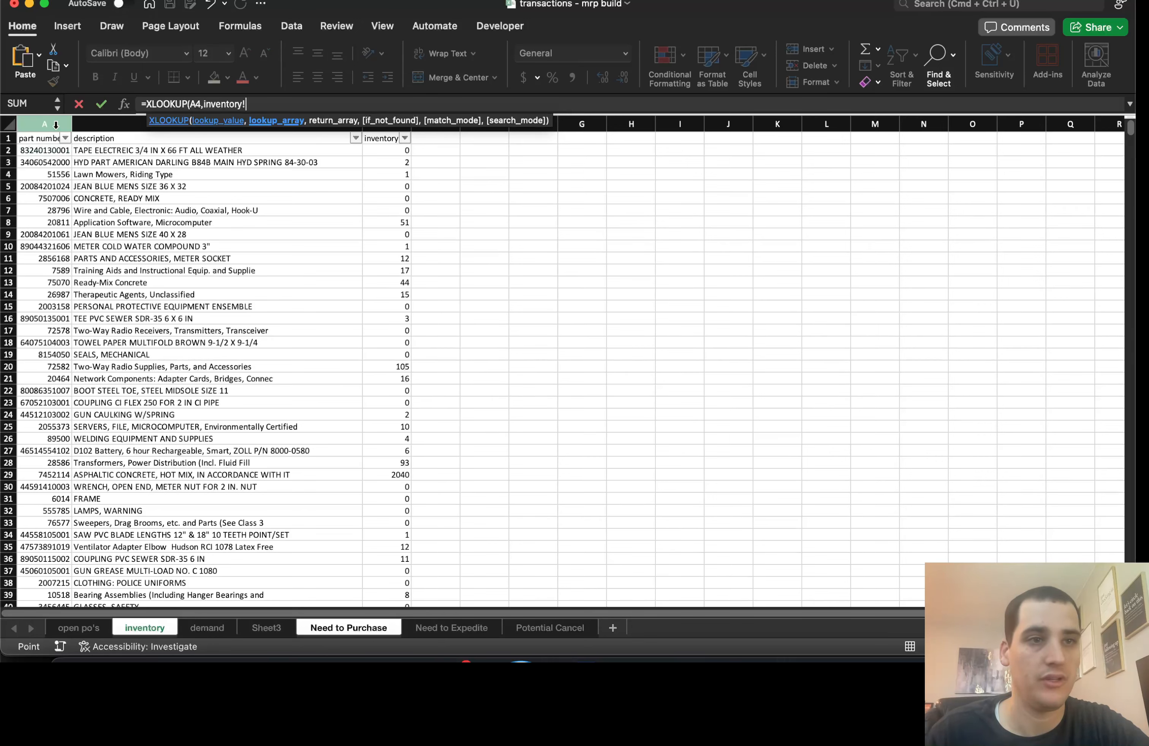
click(56, 125)
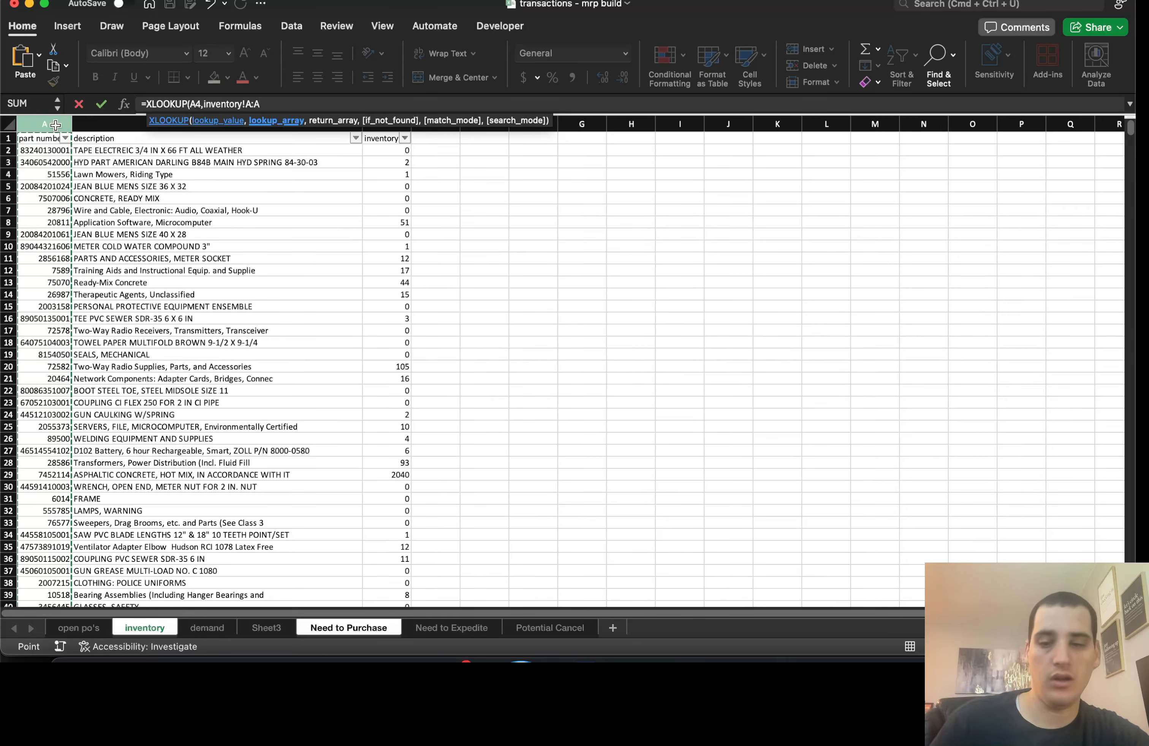
text(,)
click(379, 129)
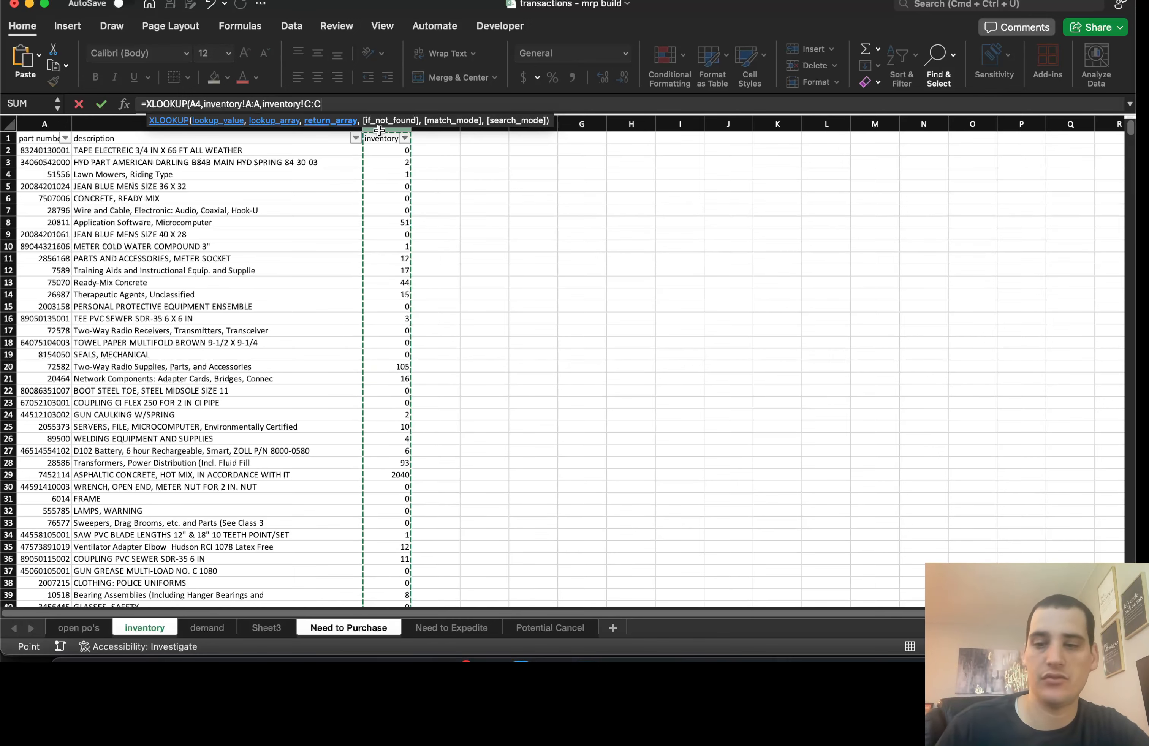
text())
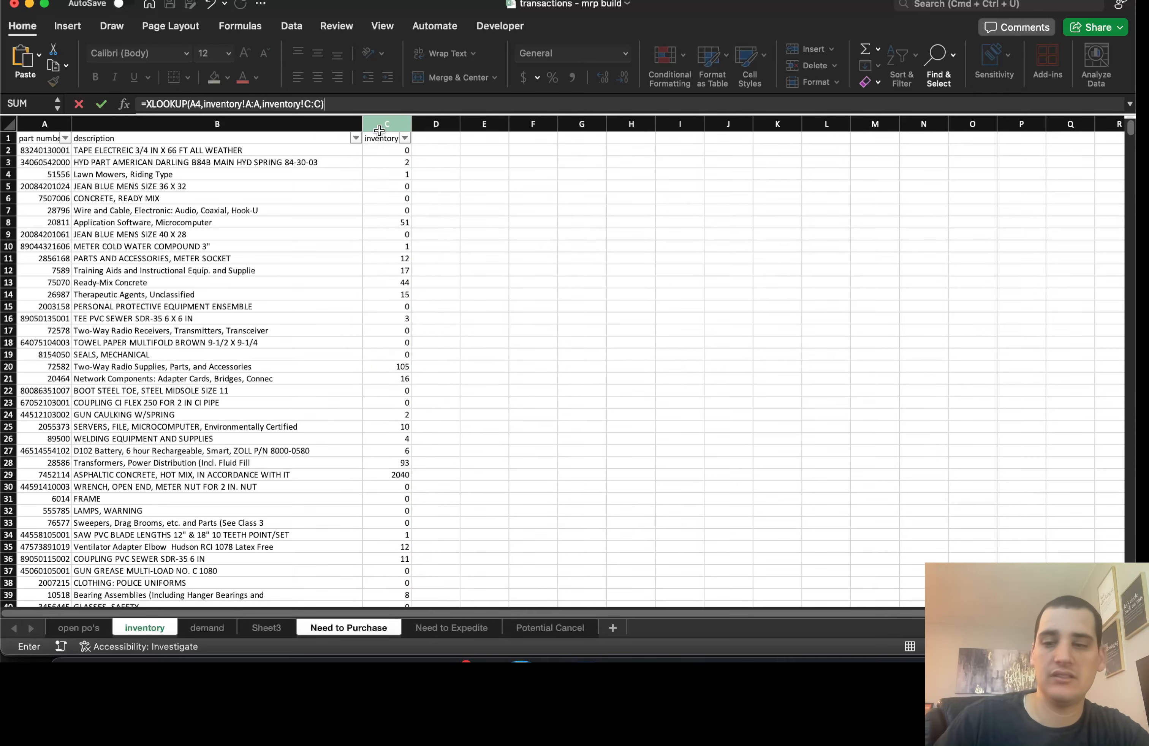
key(Return)
key(Up)
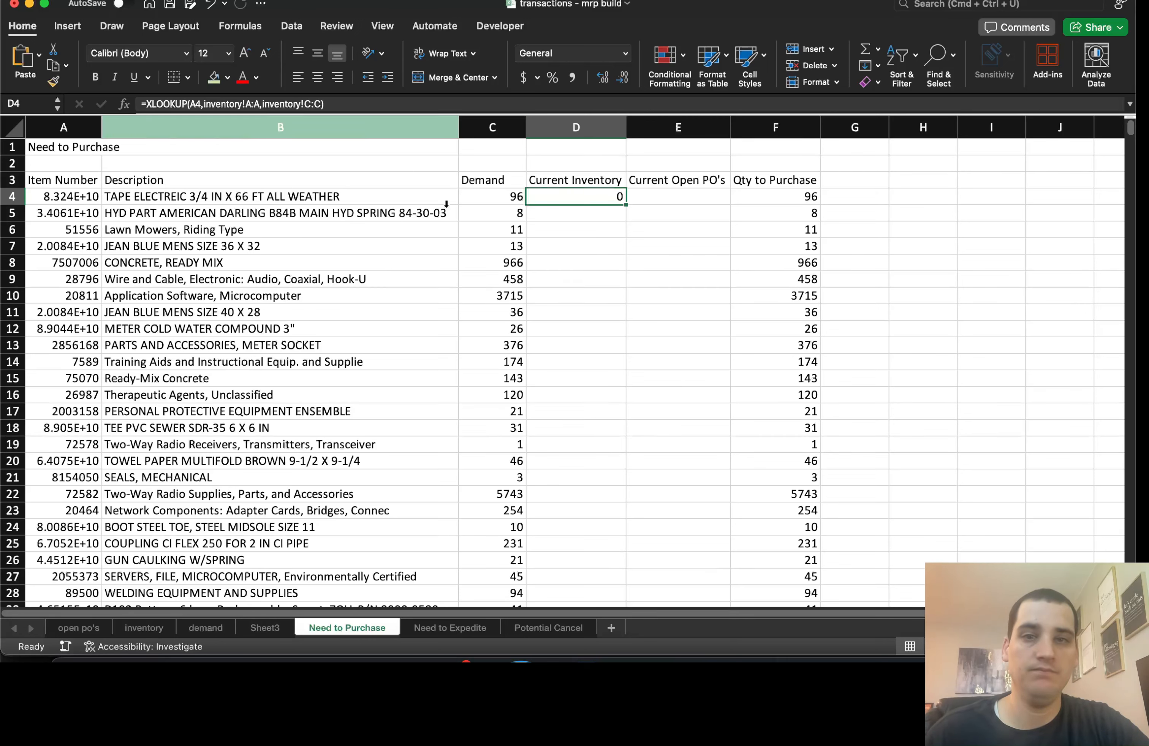
double_click(624, 209)
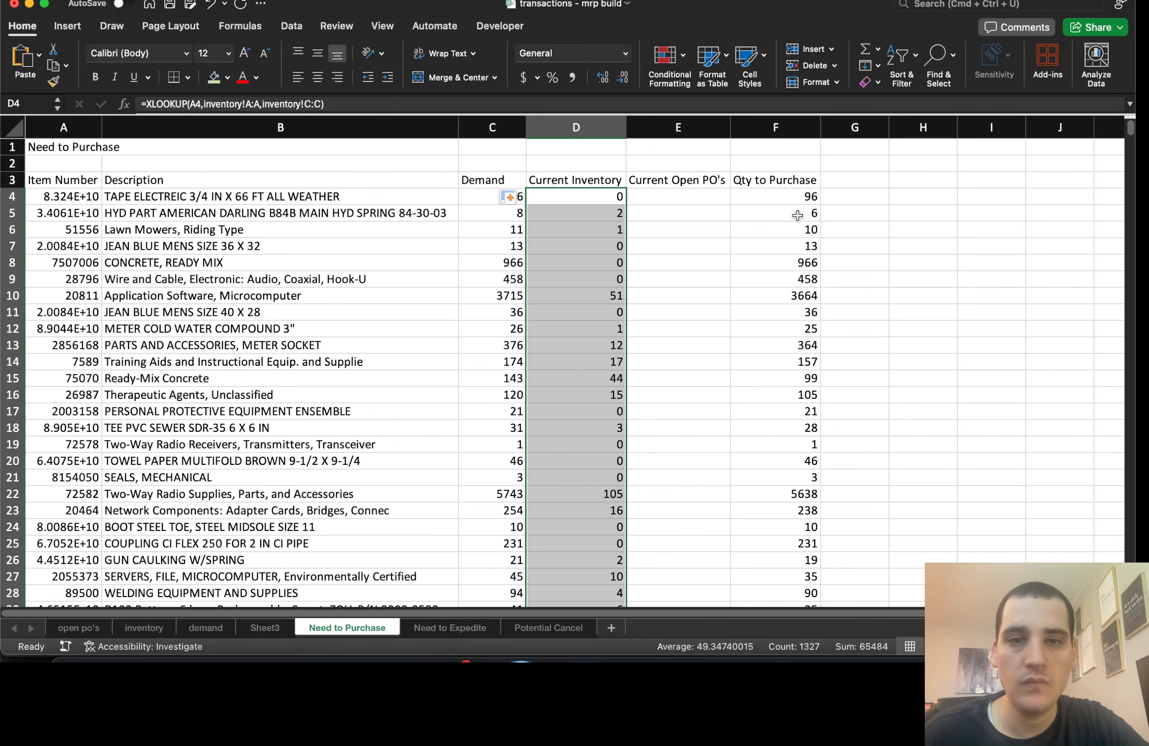
Check the row 5 quantity to purchase against its demand and current inventory.
drag(798, 214, 484, 211)
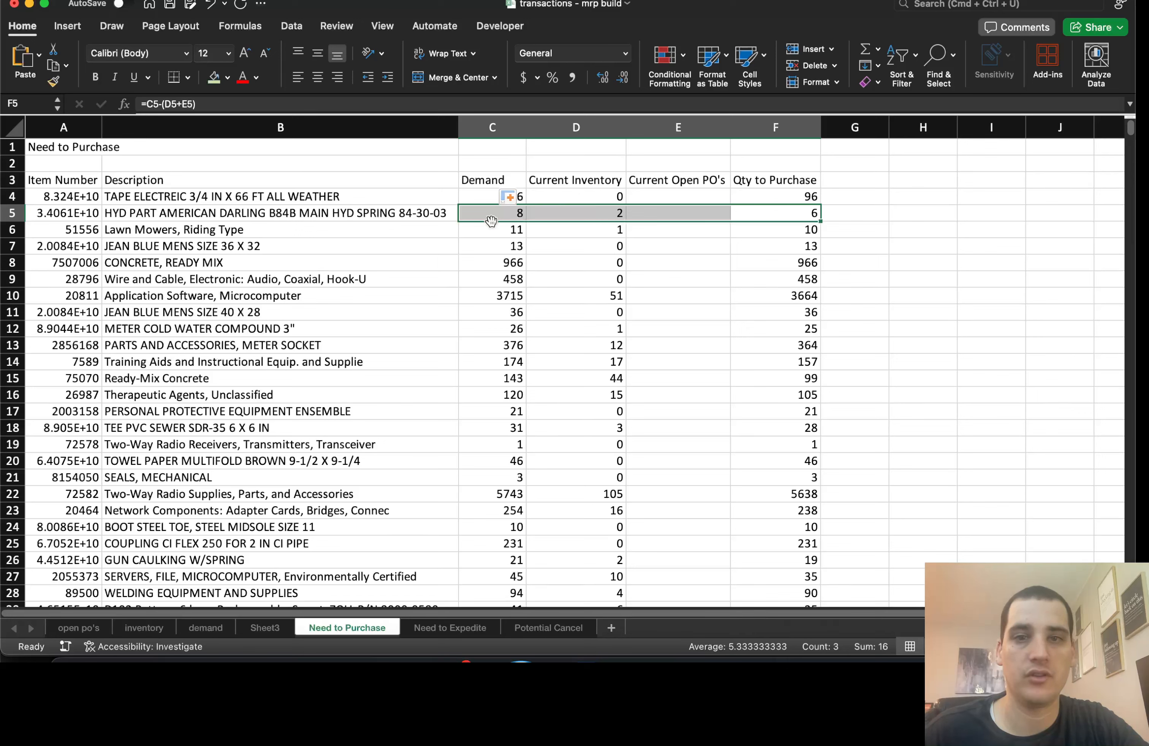
drag(486, 216, 561, 215)
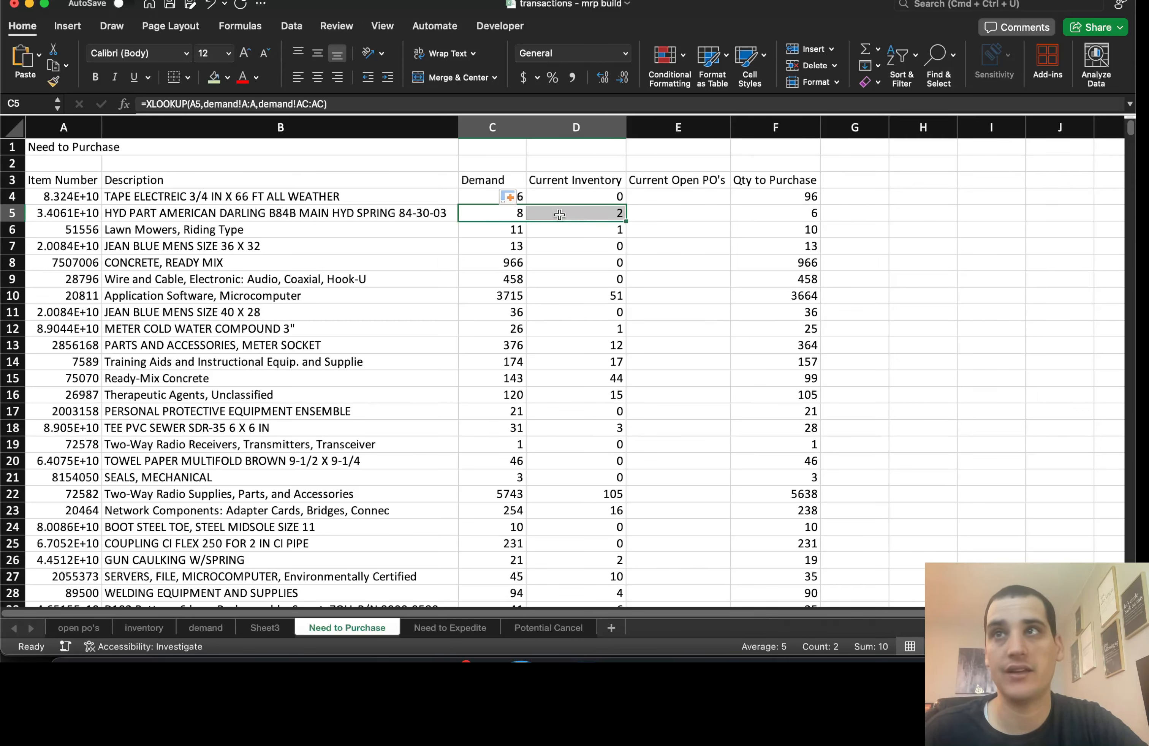
click(677, 197)
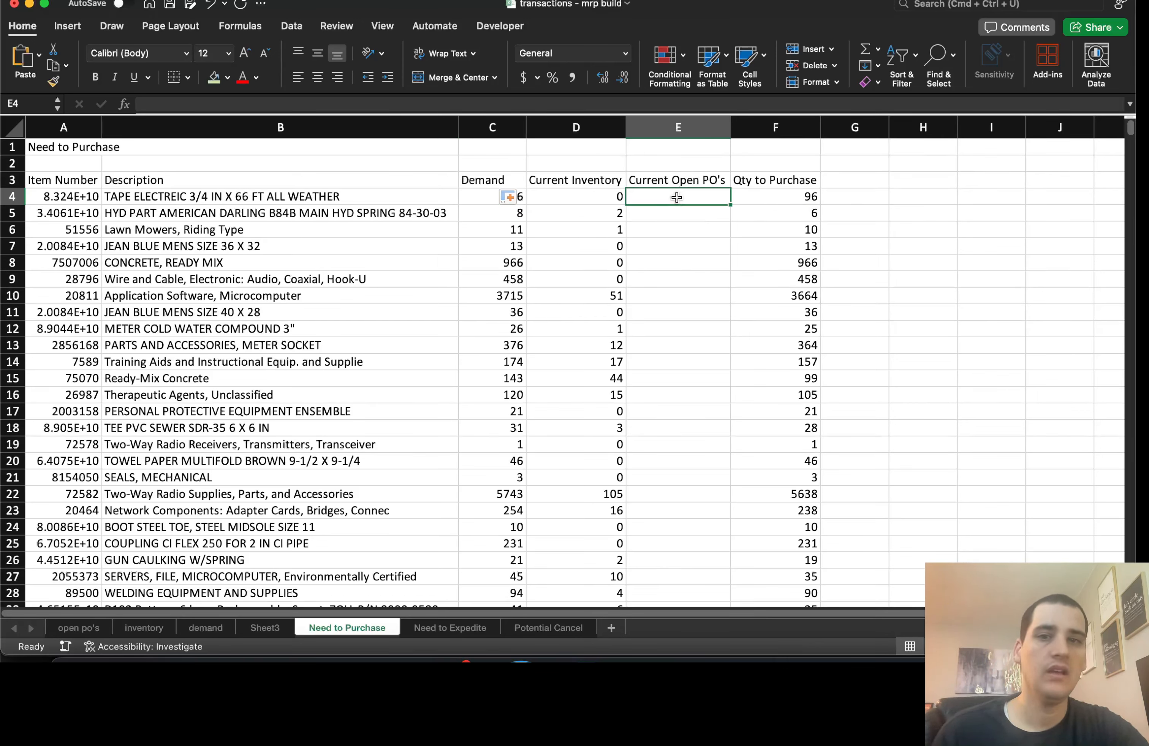
Compare the open po's records with the Need to Purchase item list down to the last row of each.
click(78, 627)
click(241, 138)
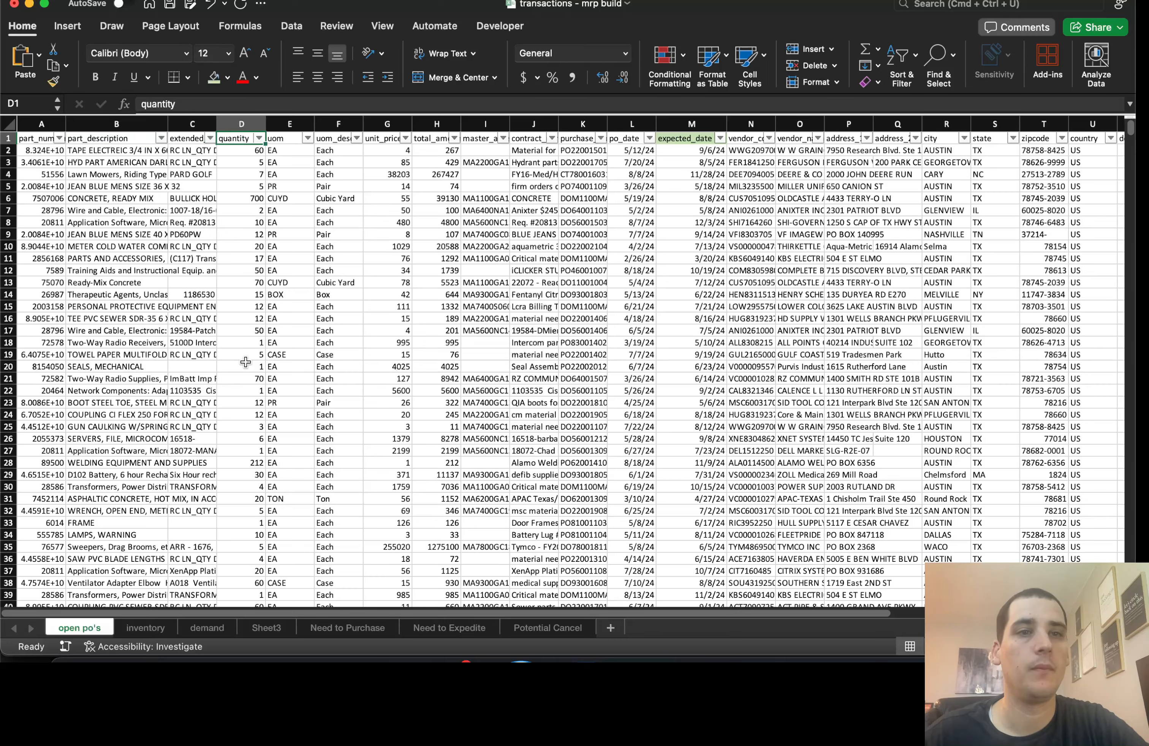
click(166, 338)
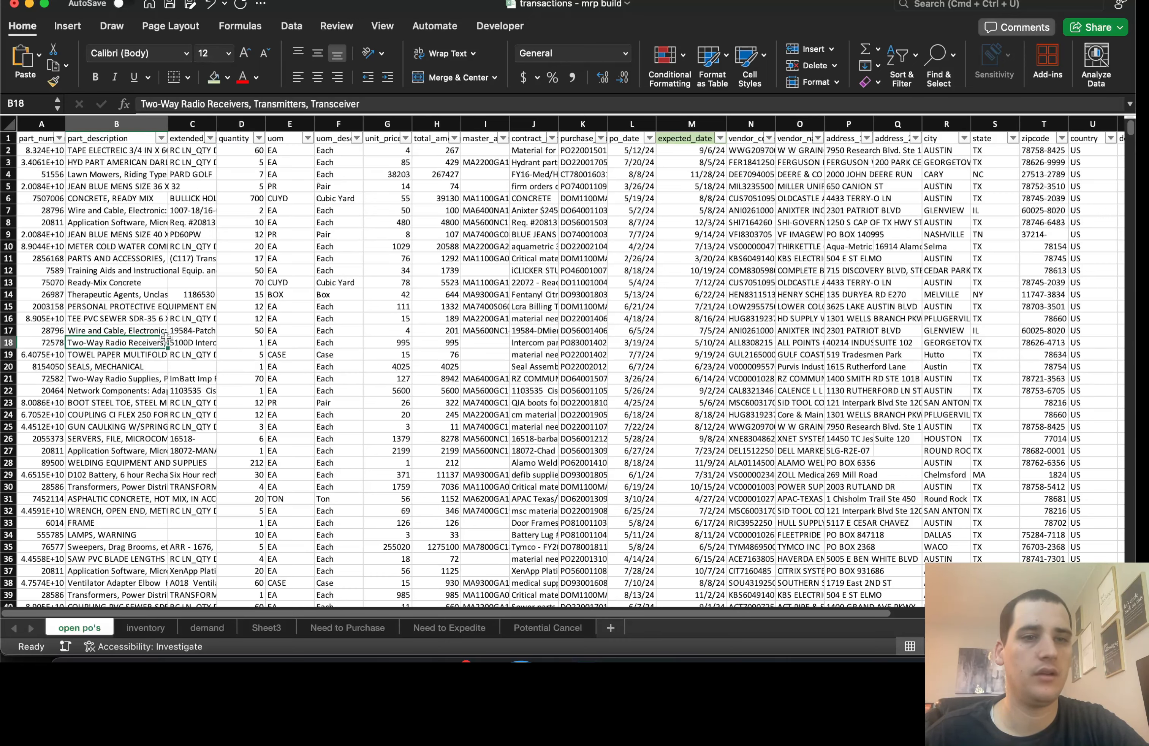
key(ctrl+Down)
key(Left)
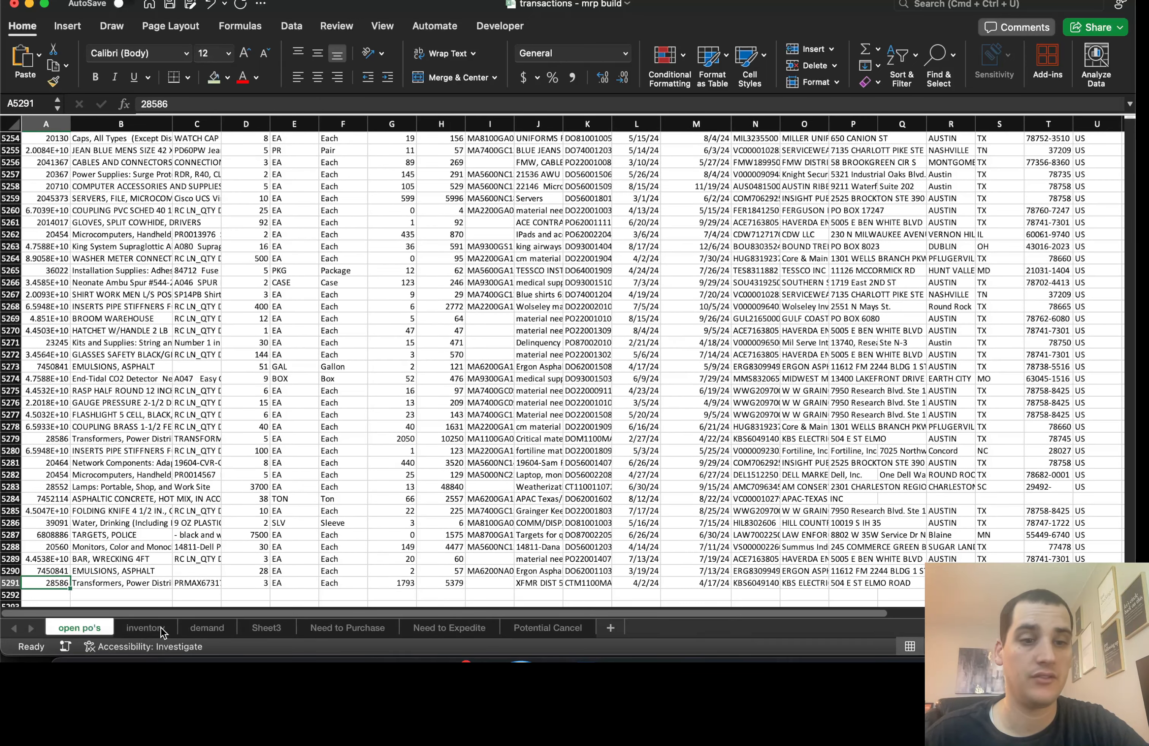
click(358, 630)
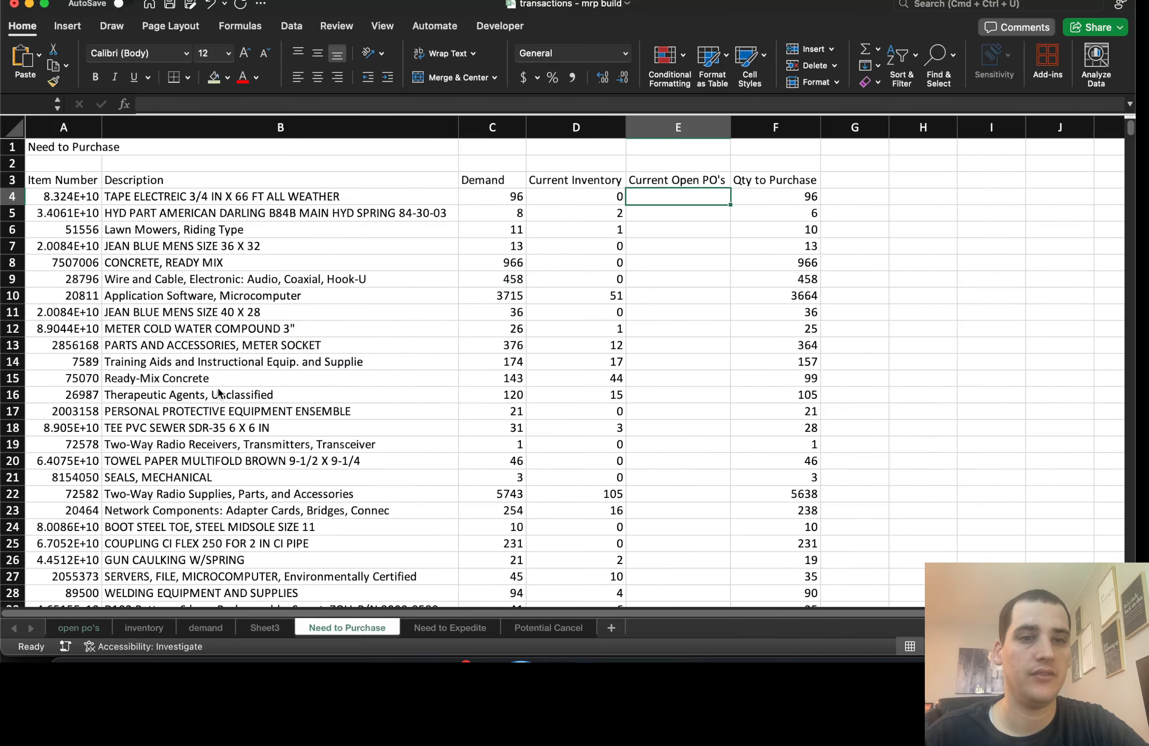
click(218, 392)
key(Left)
key(ctrl+Down)
key(Down)
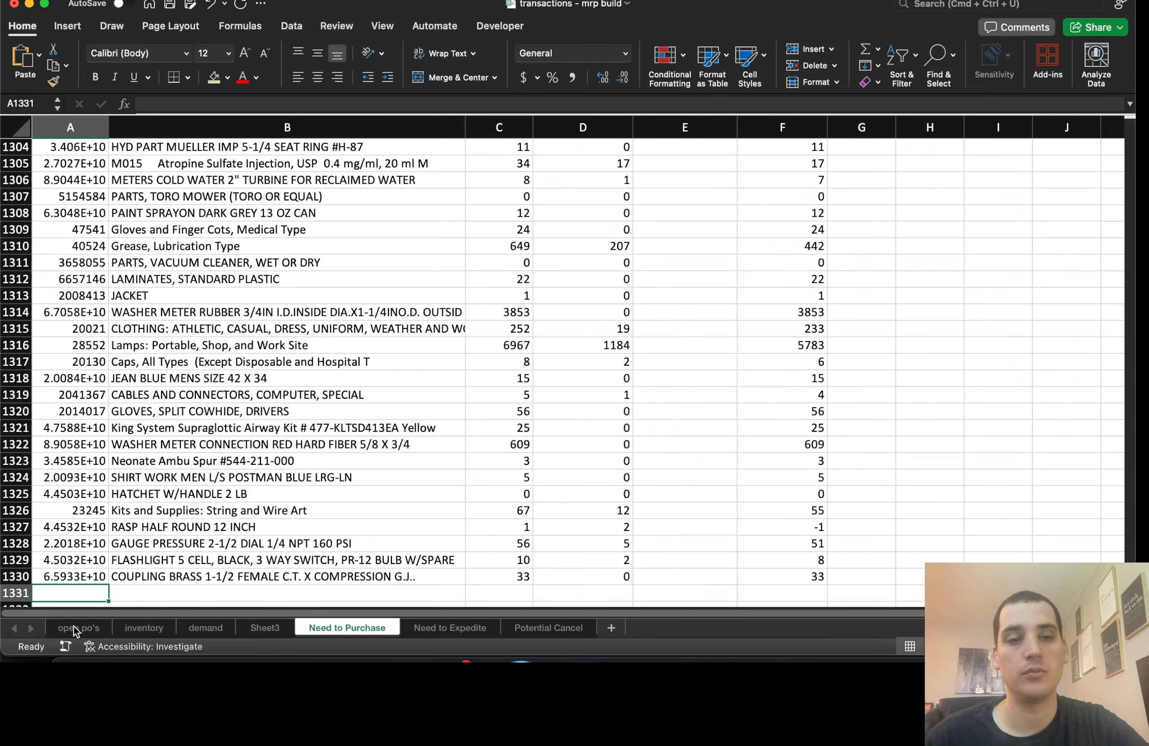
key(ctrl+Home)
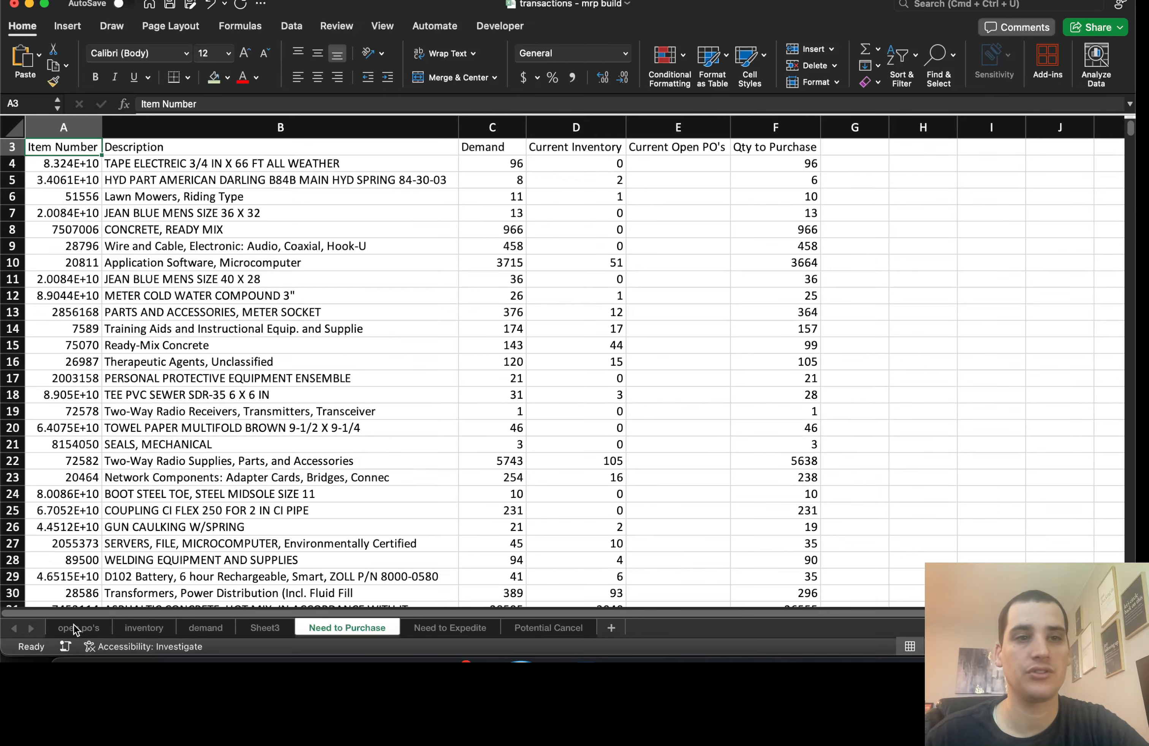
click(74, 625)
key(ctrl+Home)
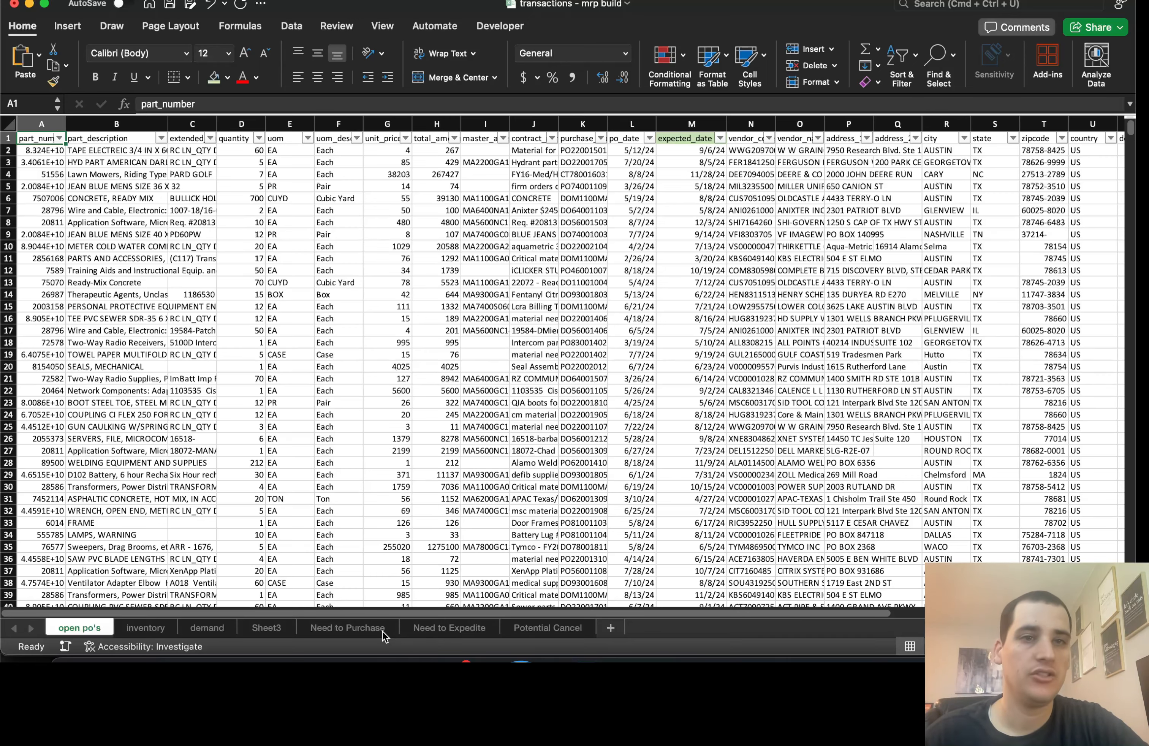
Start a SUMIFS formula in E4 of Need to Purchase, using the open po's quantity column D:D as the sum range.
click(347, 627)
key(Right)
key(Right)
key(Right)
key(Down)
key(Right)
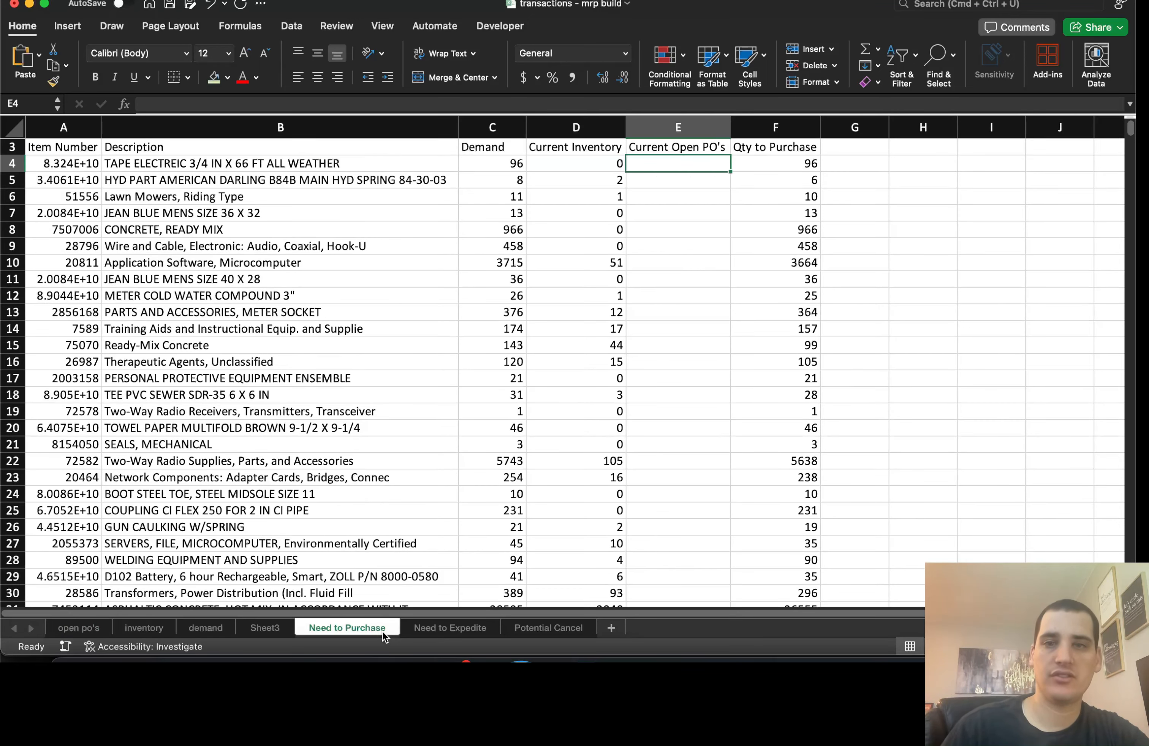
text(=sumi)
key(Down)
key(Tab)
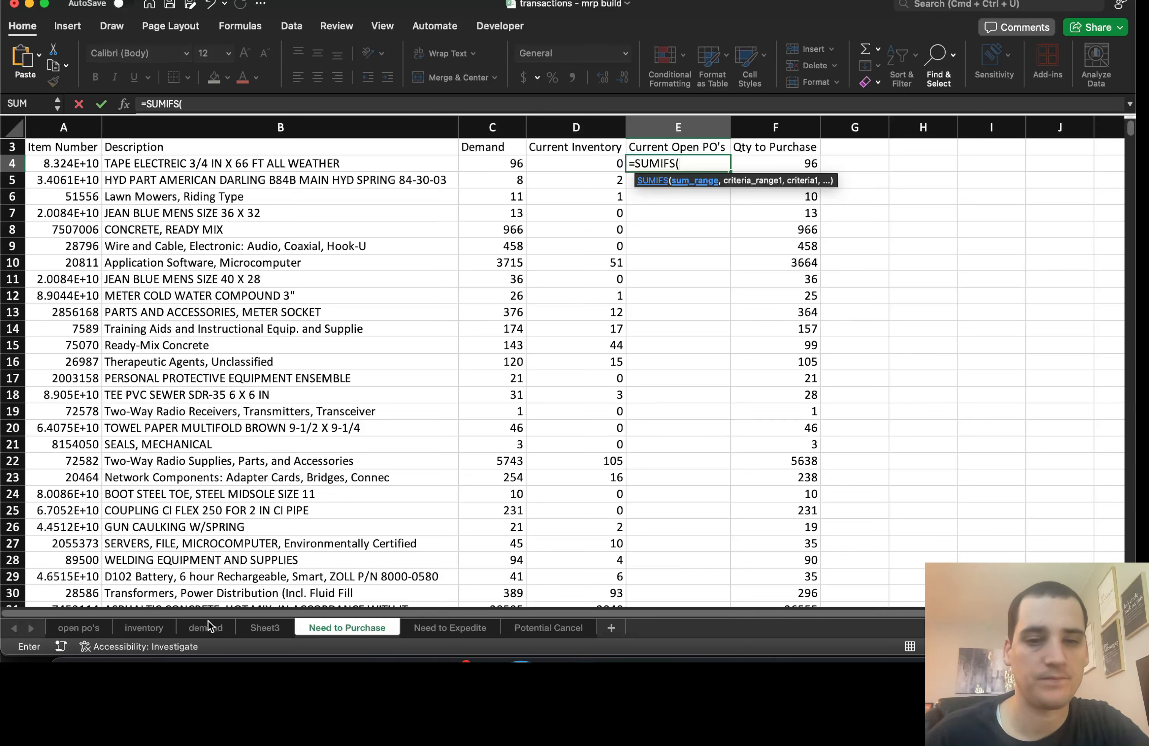
click(72, 626)
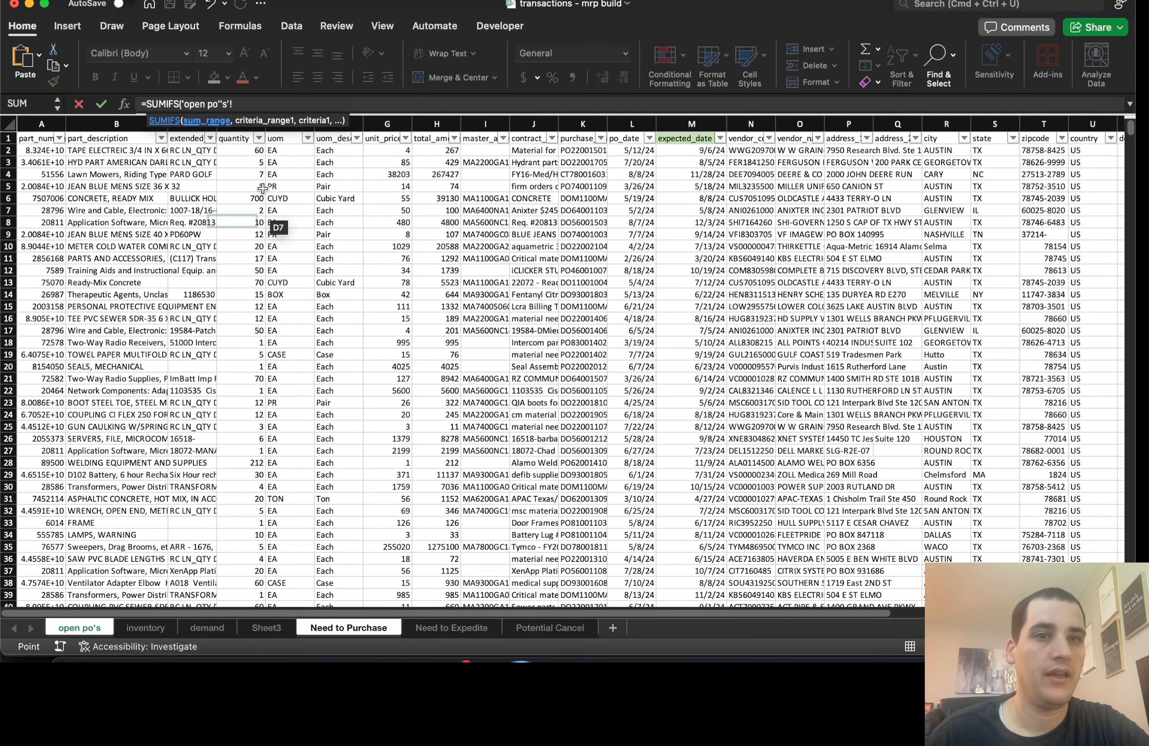
click(253, 130)
text(,)
Complete the SUMIFS with open po's A:A as criteria range and Need to Purchase A4 as criterion, and fill it down Current Open PO's.
click(41, 124)
text(,)
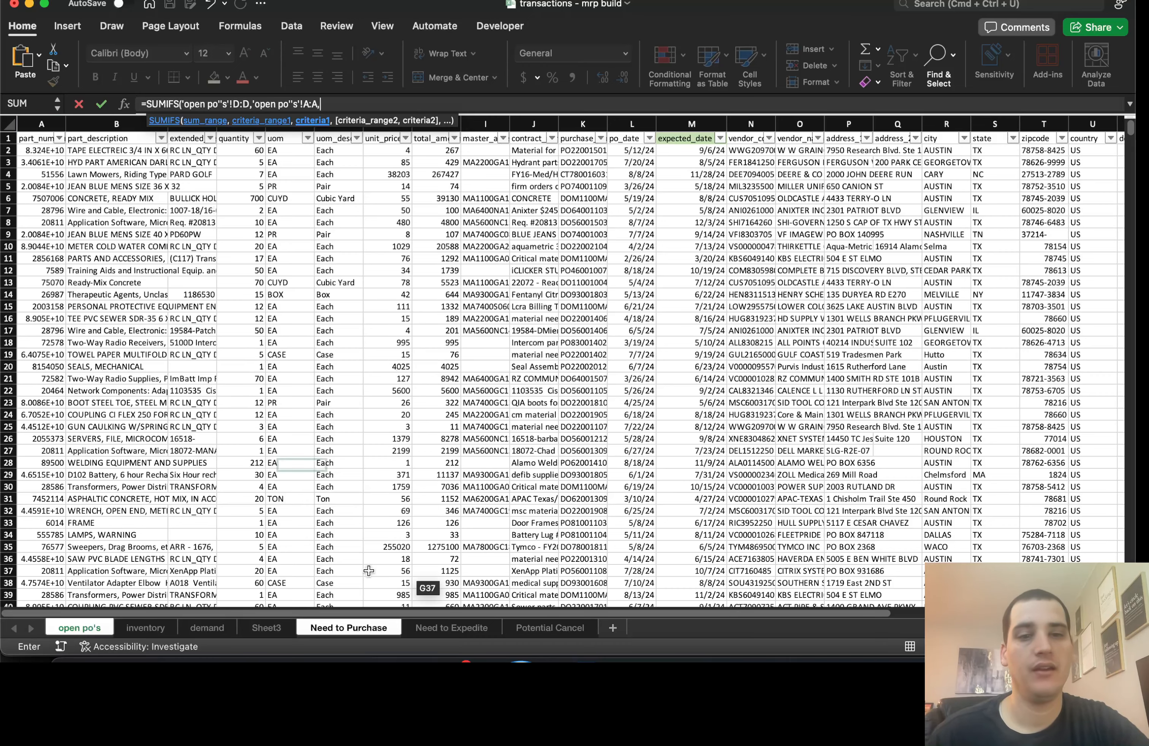
click(336, 626)
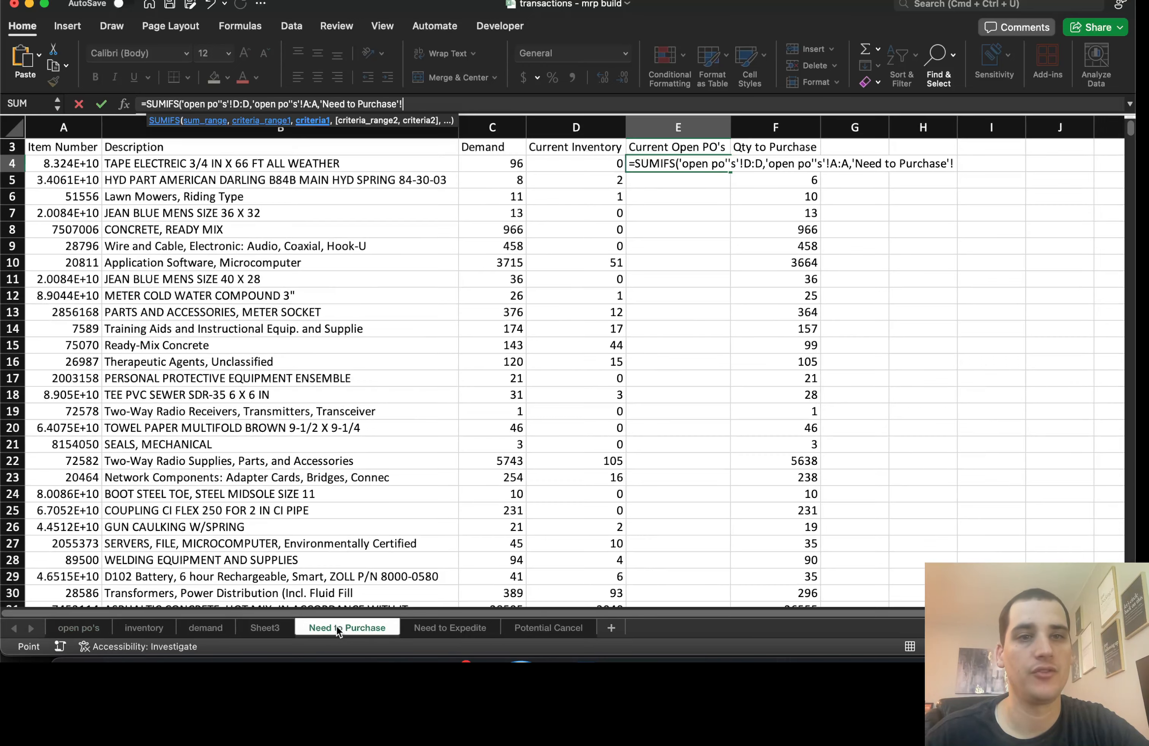
click(86, 162)
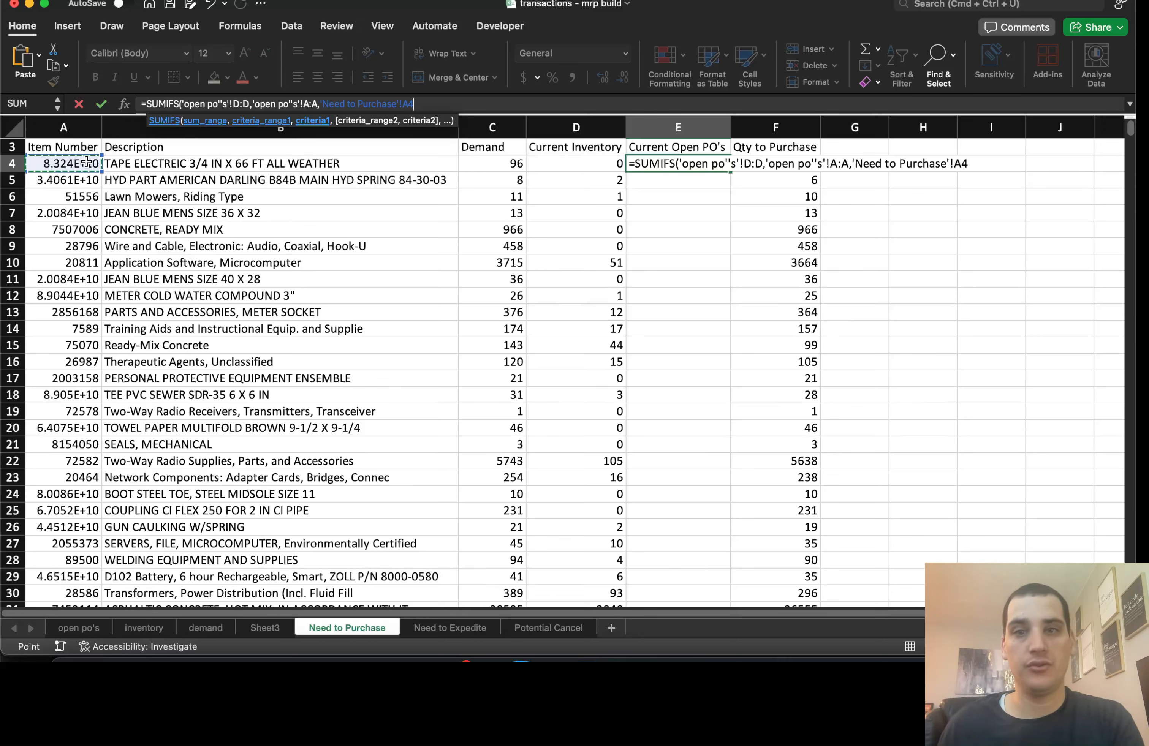
text())
click(712, 164)
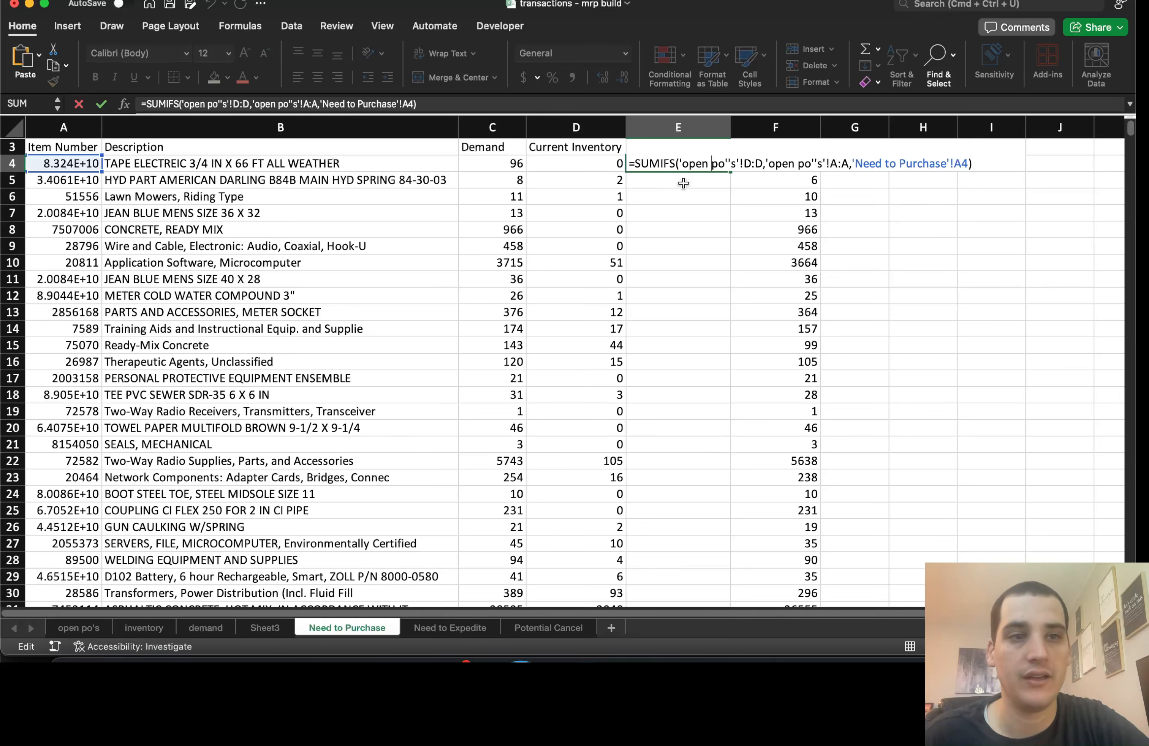
key(Return)
click(678, 164)
double_click(731, 172)
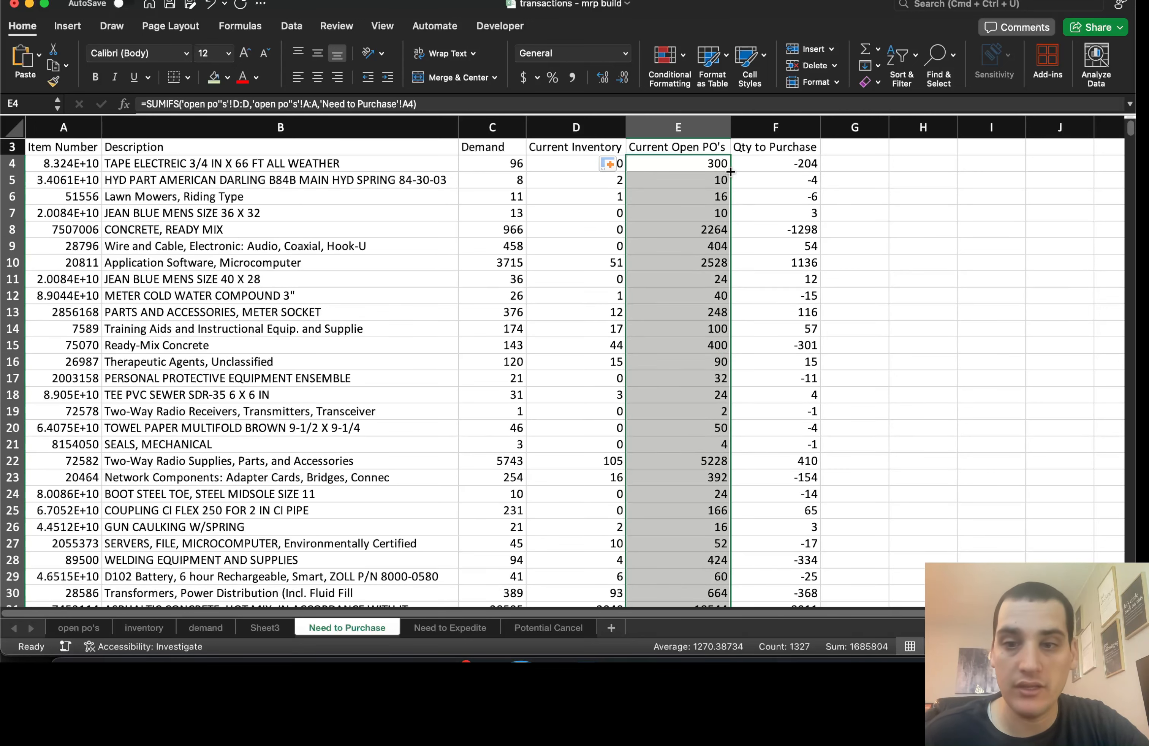
Review the recalculated Qty to Purchase values in F4:F22.
click(780, 160)
drag(780, 160, 779, 460)
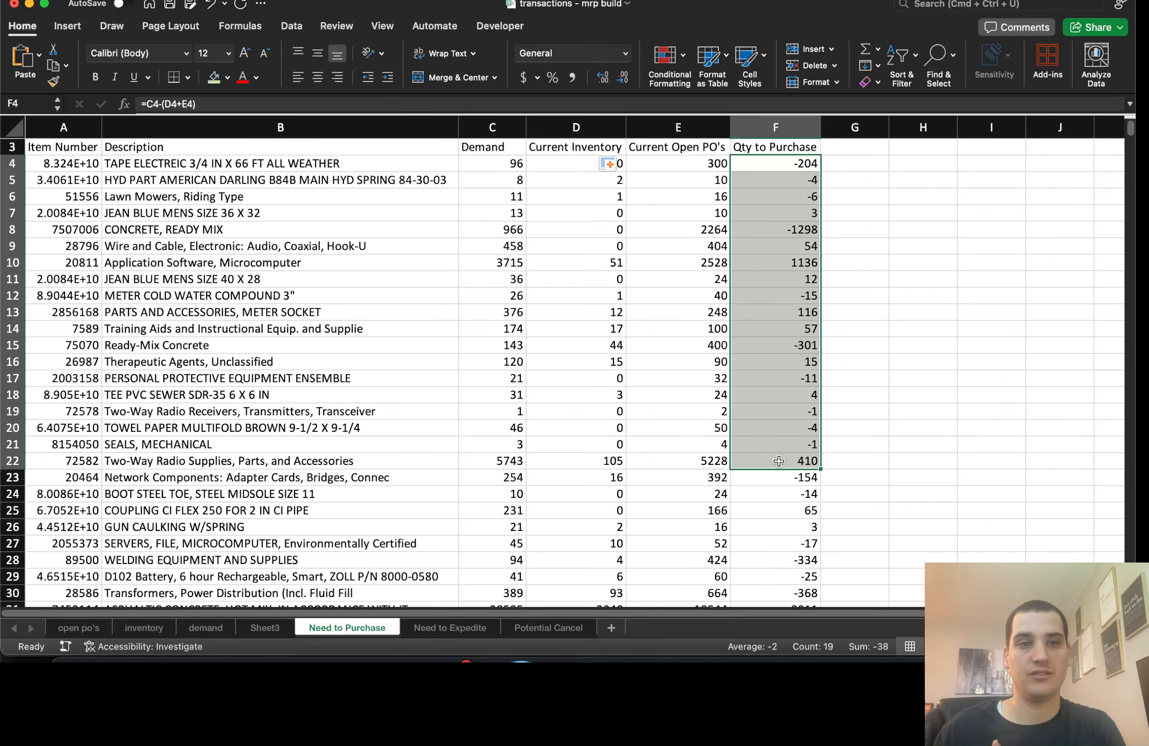
scroll(778, 394, up, 2)
click(778, 394)
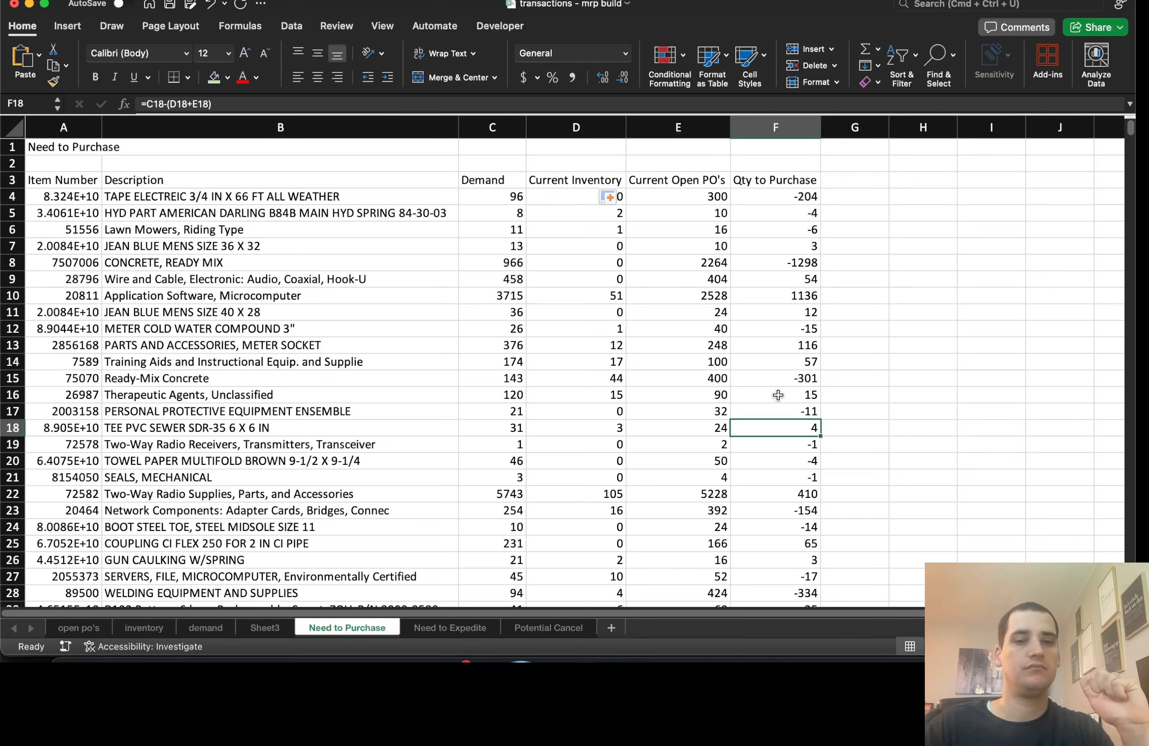
key(super+Up)
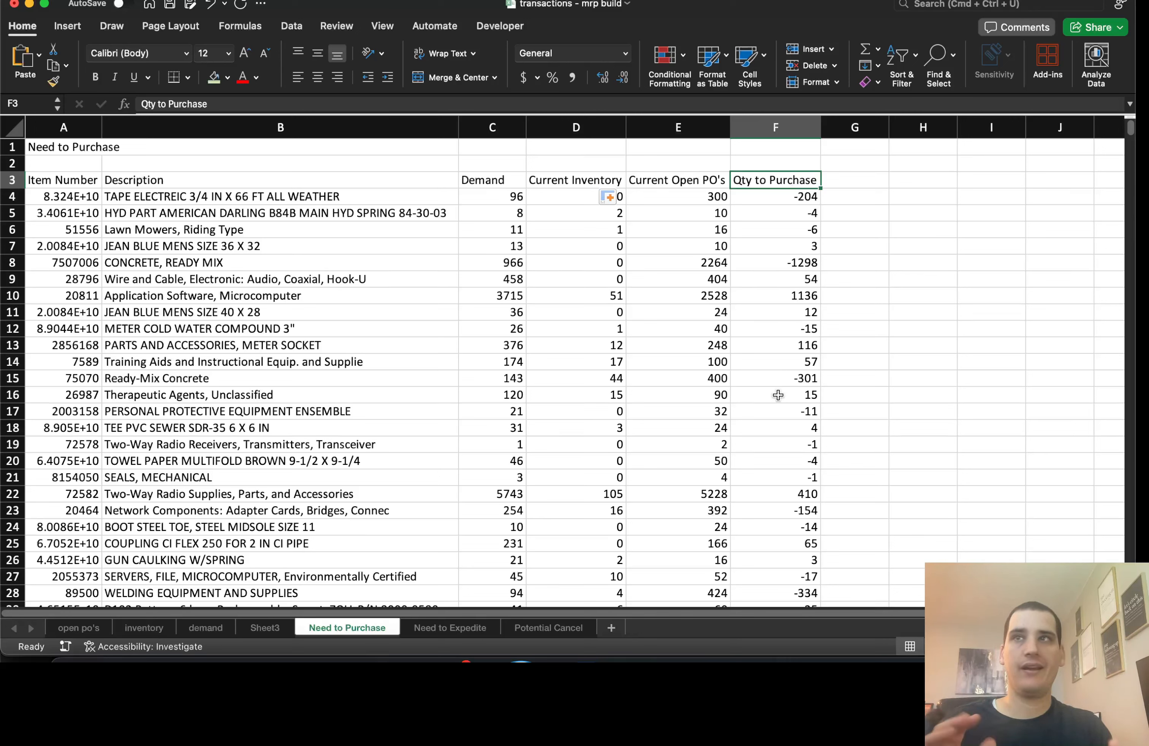
key(Right)
key(Right)
key(Right)
key(Right)
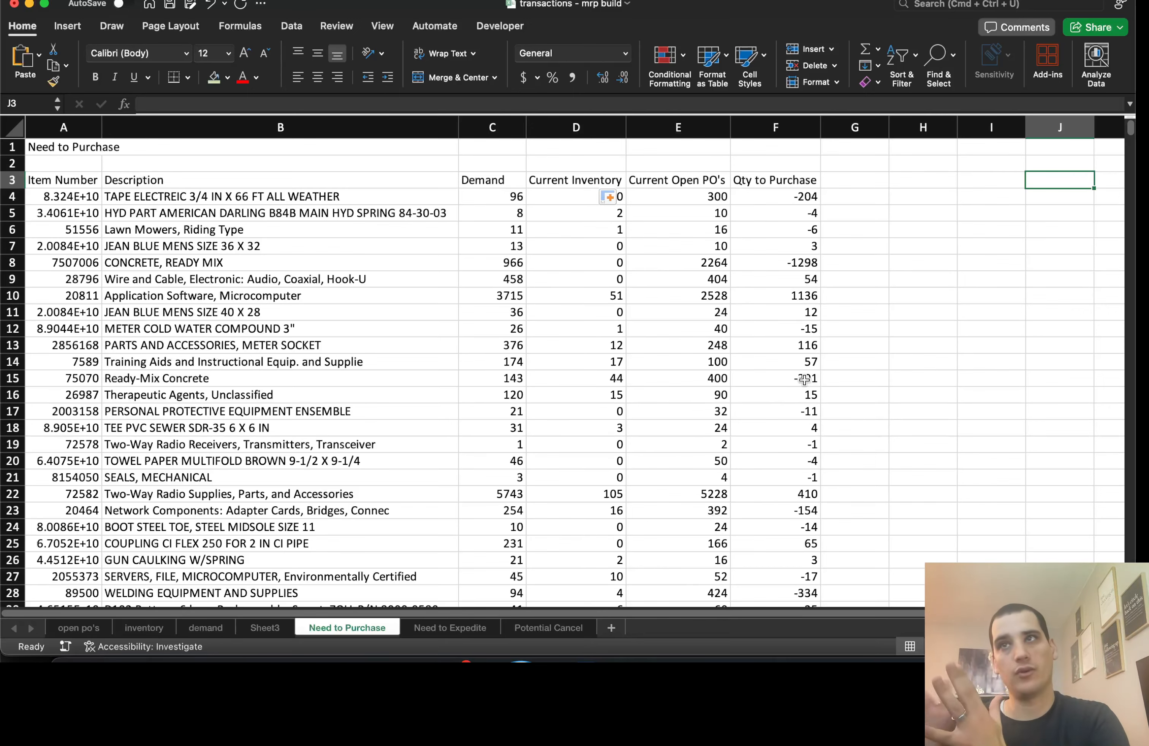
scroll(804, 379, right, 6)
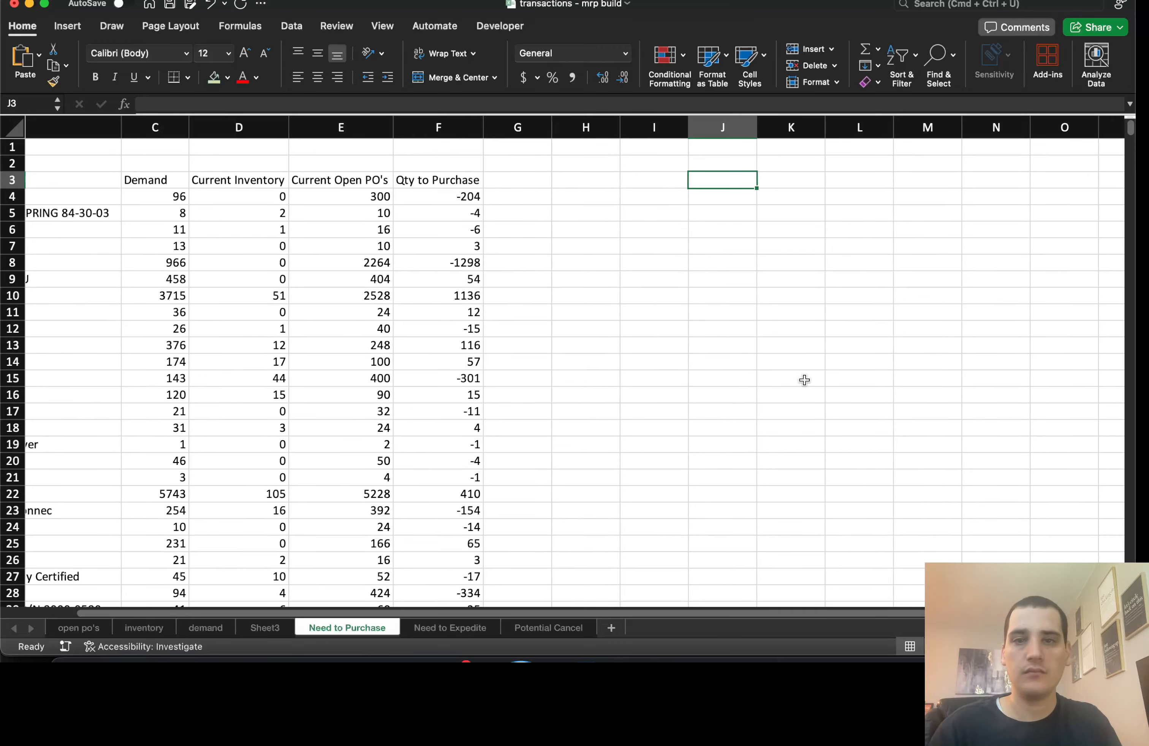
key(Left)
text(4)
key(Escape)
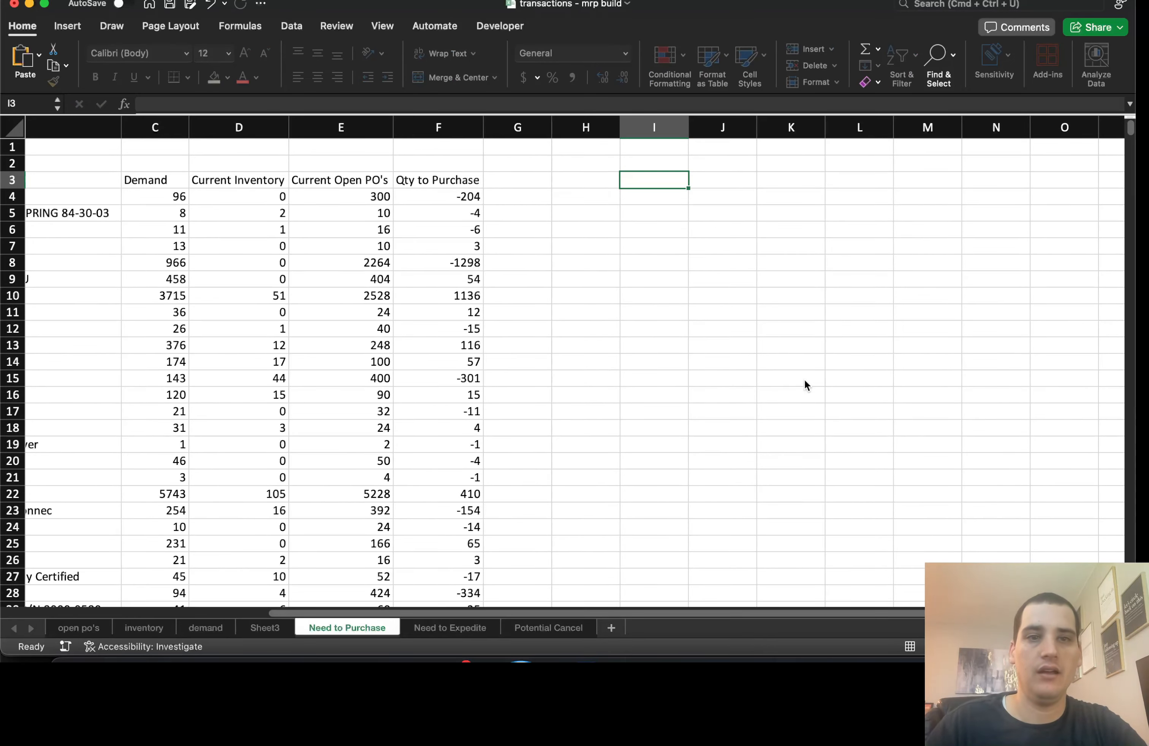
Copy the header row A3:F3 to K3 on Need to Purchase and autofit columns K through P.
key(Home)
key(super+shift+Right)
key(super+c)
key(super+Right)
key(Right)
key(Right)
key(Right)
key(Right)
key(Right)
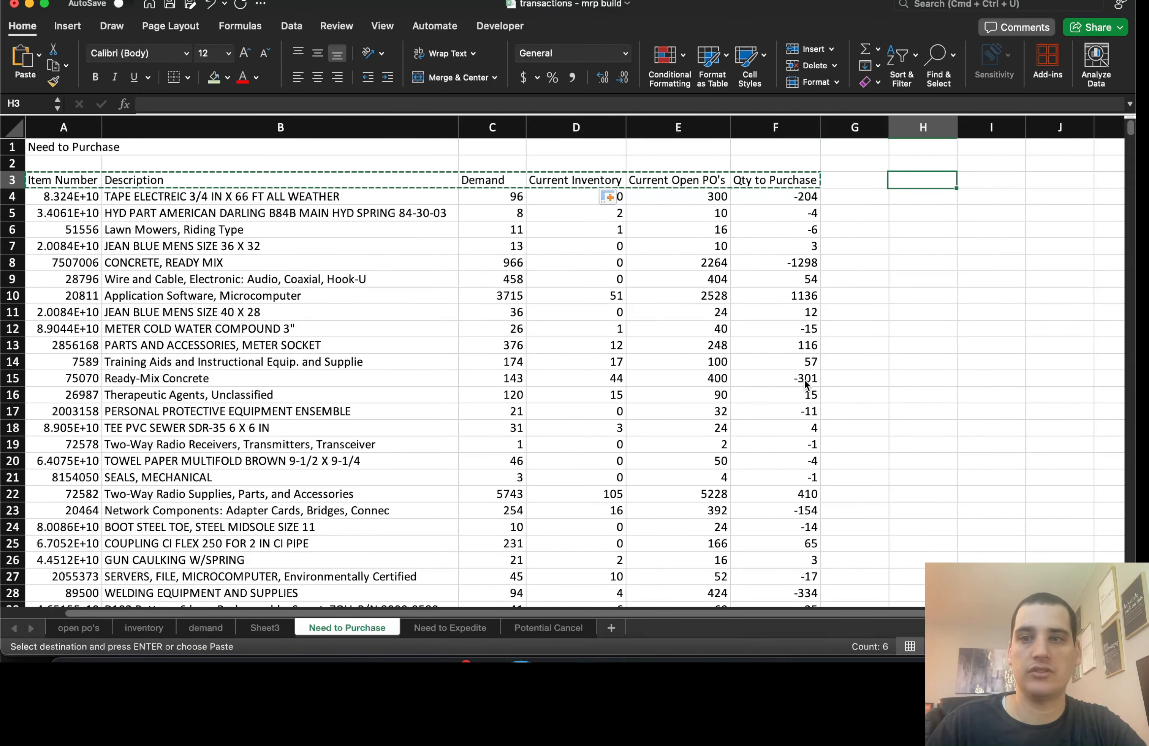
key(super+v)
scroll(803, 378, right, 4)
key(Escape)
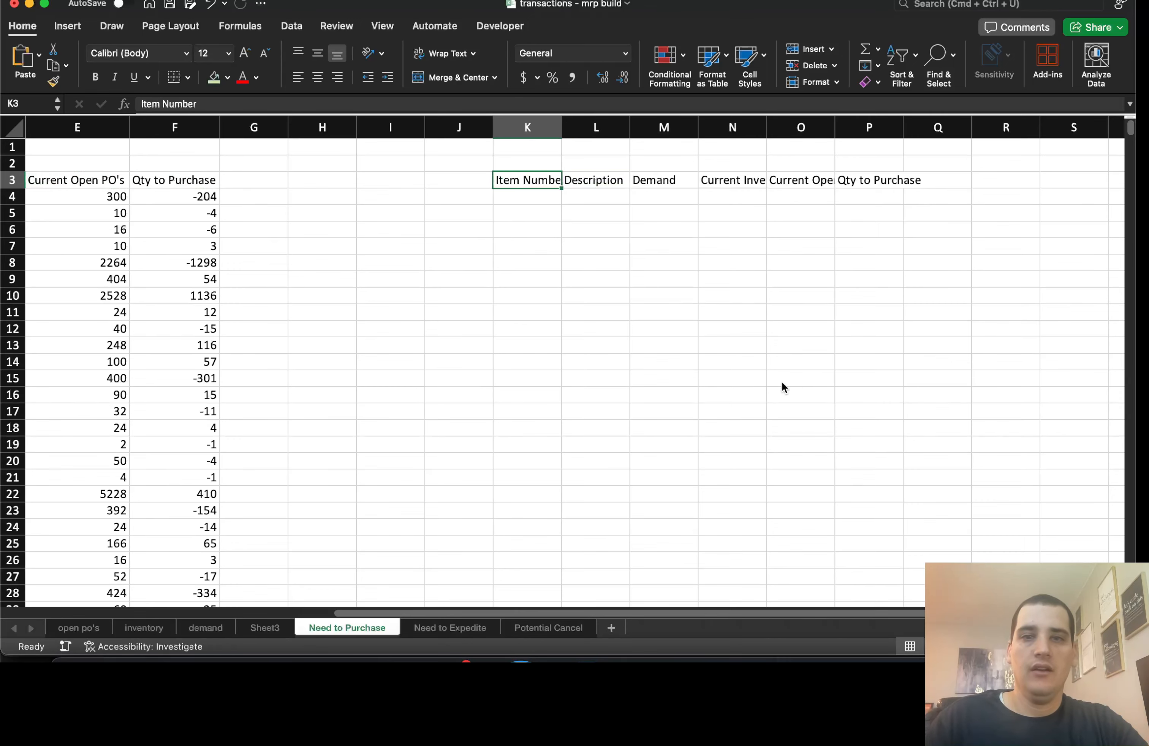
drag(530, 128, 869, 151)
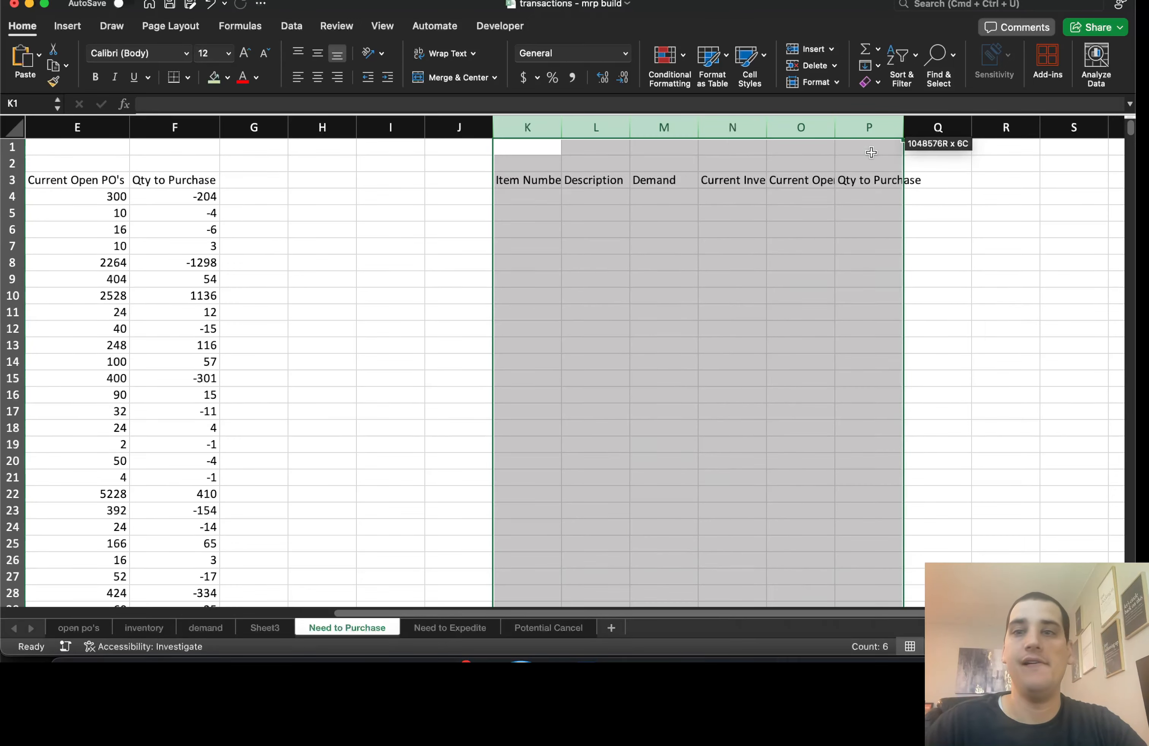
double_click(835, 127)
Enter =FILTER(A:F,F:F>0) in K4 to list only the items with a positive Qty to Purchase.
click(523, 197)
text(=)
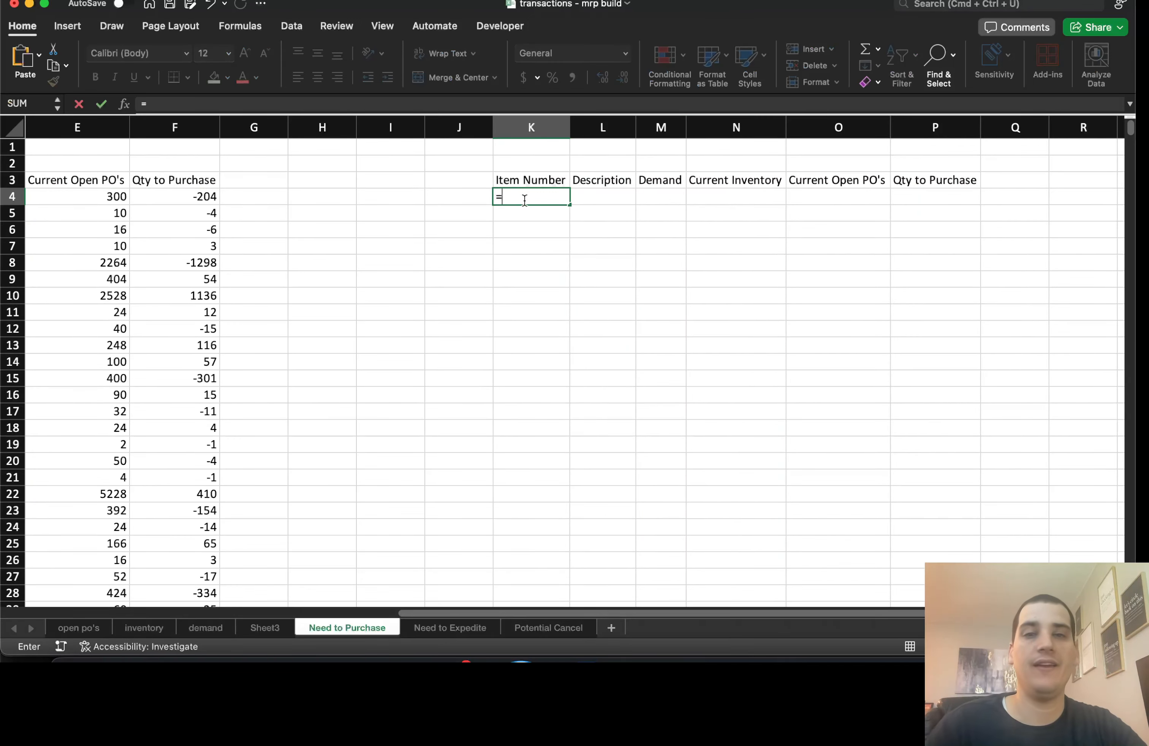
text(FILTER()
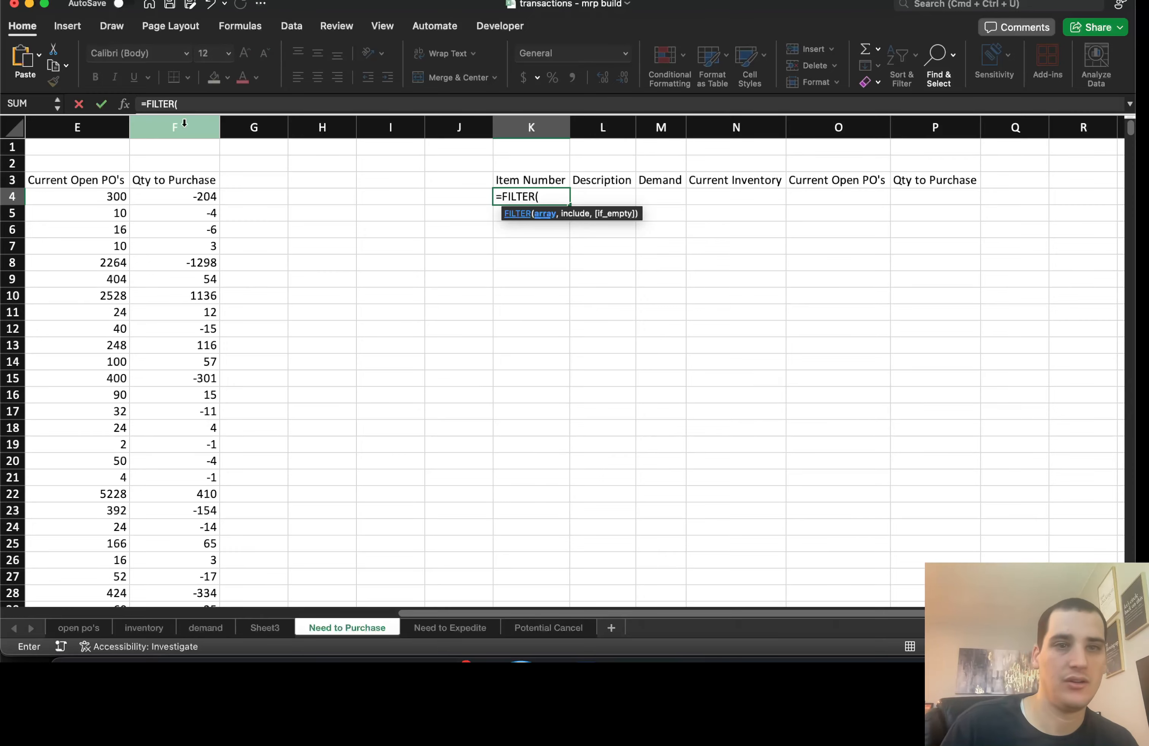
drag(187, 126, 64, 127)
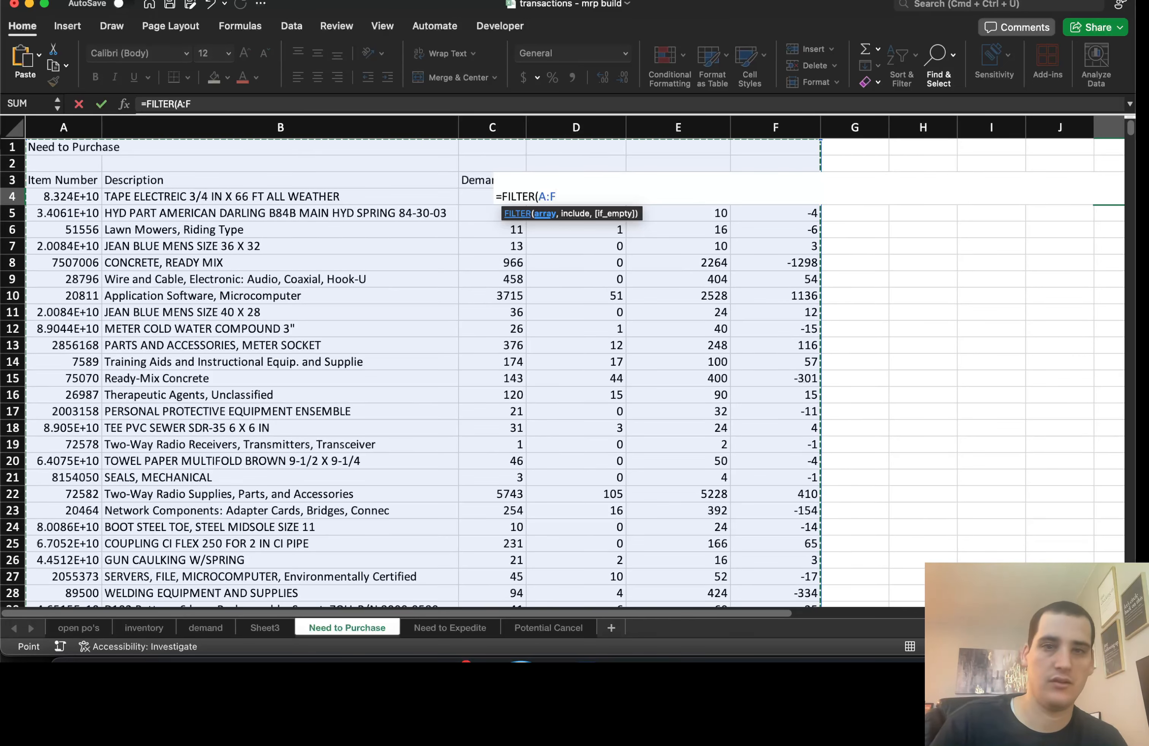
text(,)
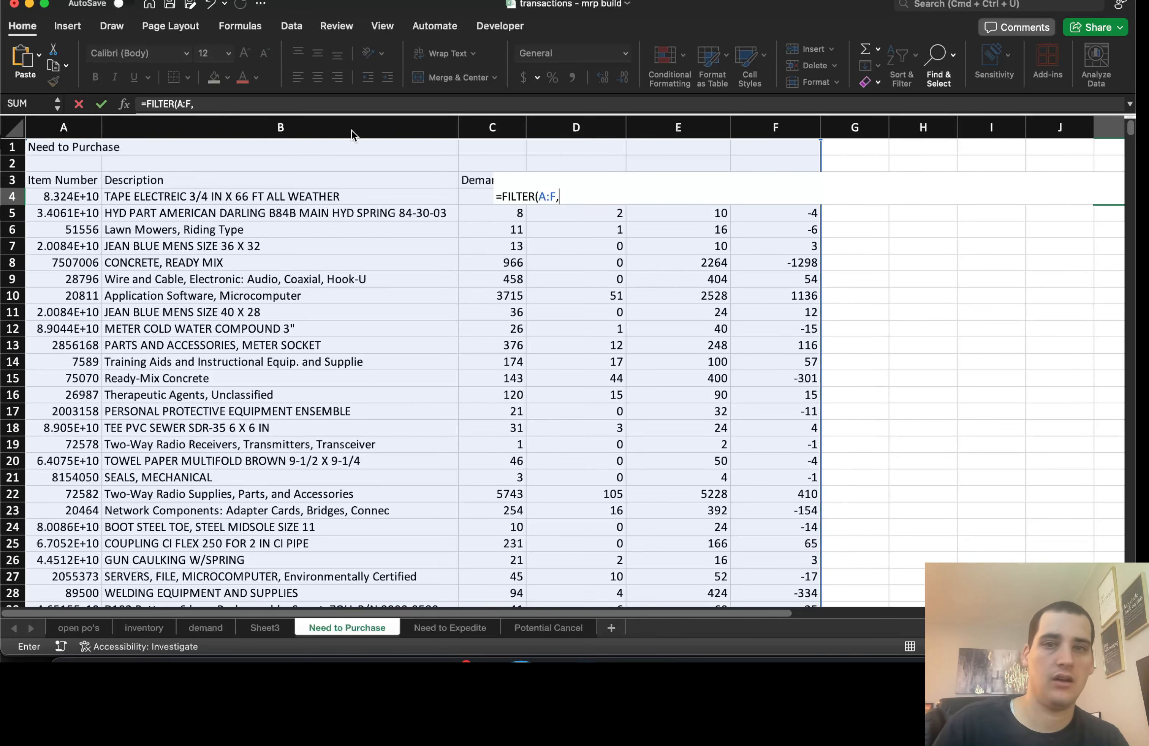
click(770, 127)
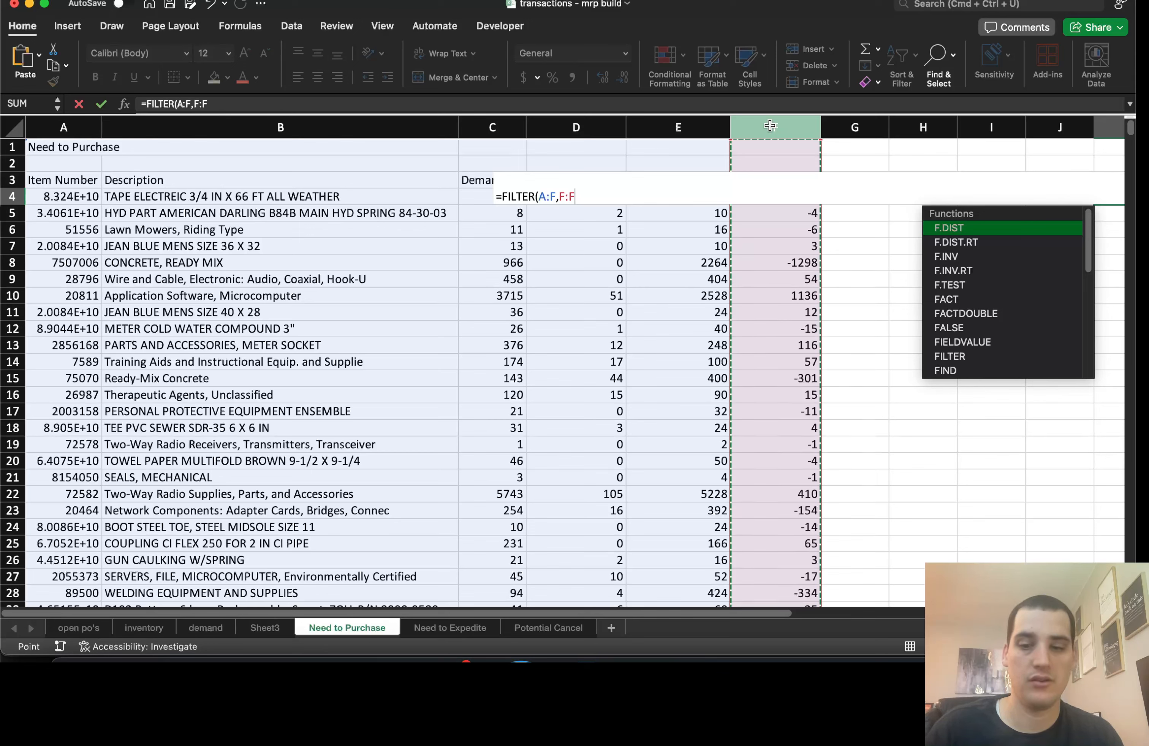
text(>0)
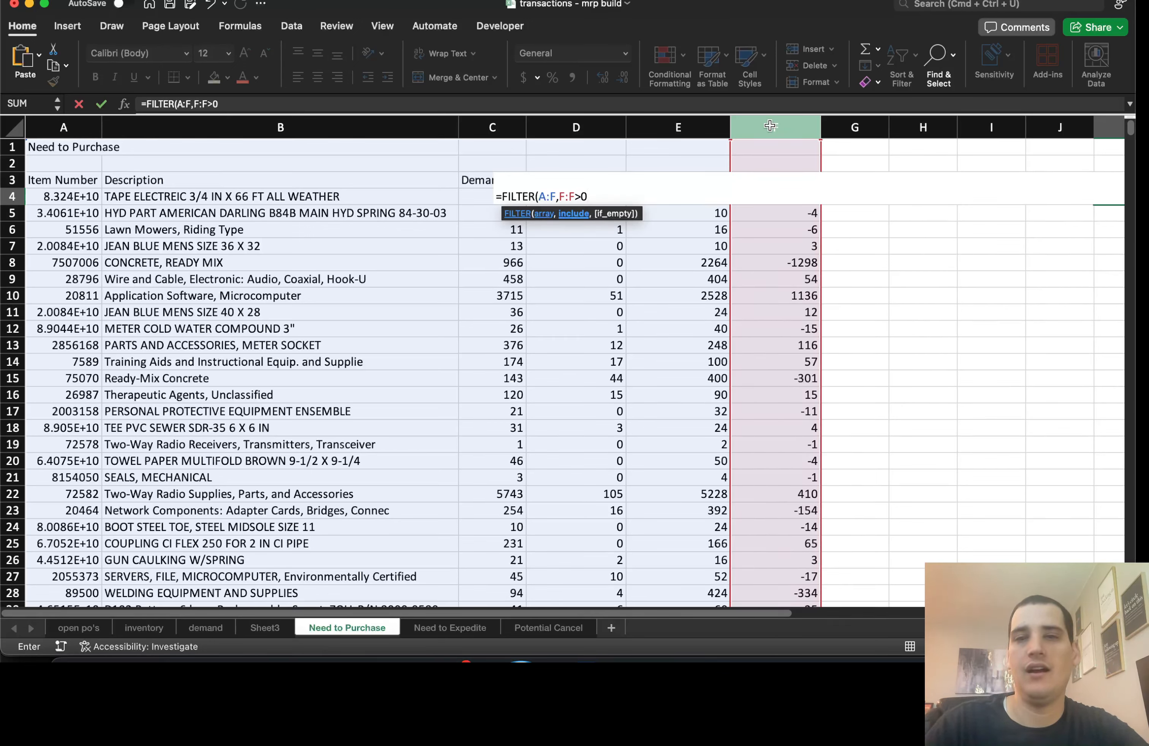
text())
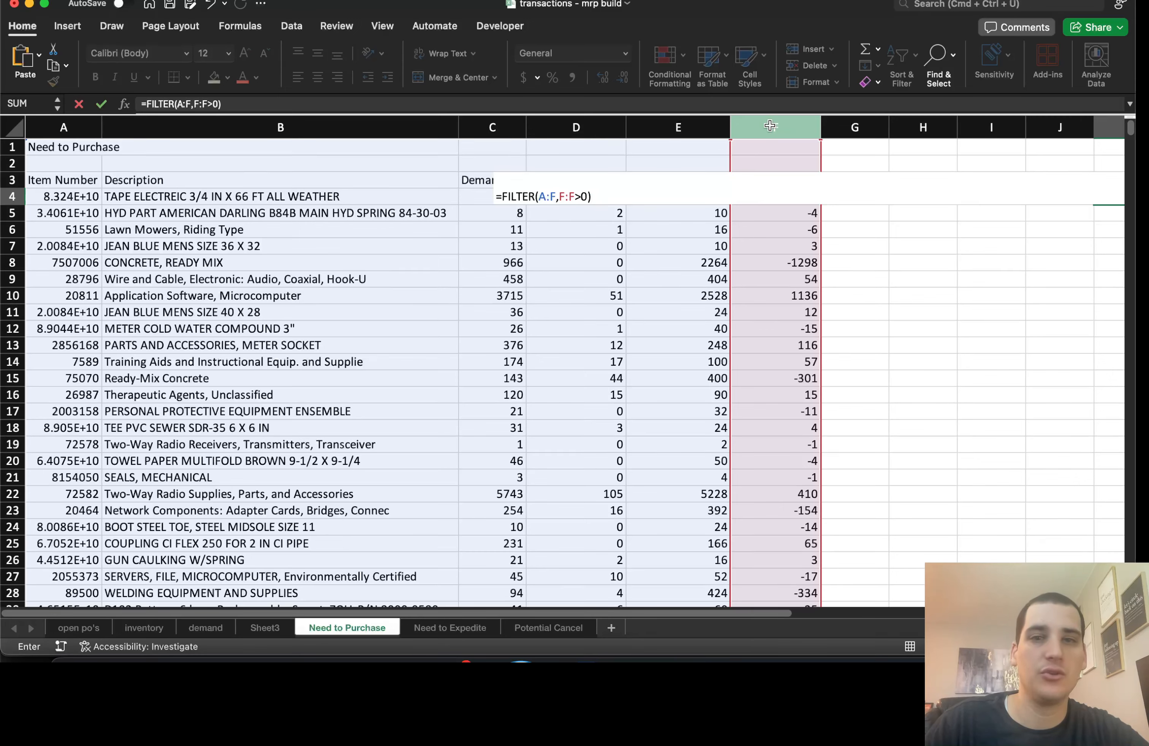
key(Return)
Copy the FILTER formula from K4 over the header in K3, so the list carries only one header row.
key(Up)
key(Right)
key(Right)
key(Right)
key(Up)
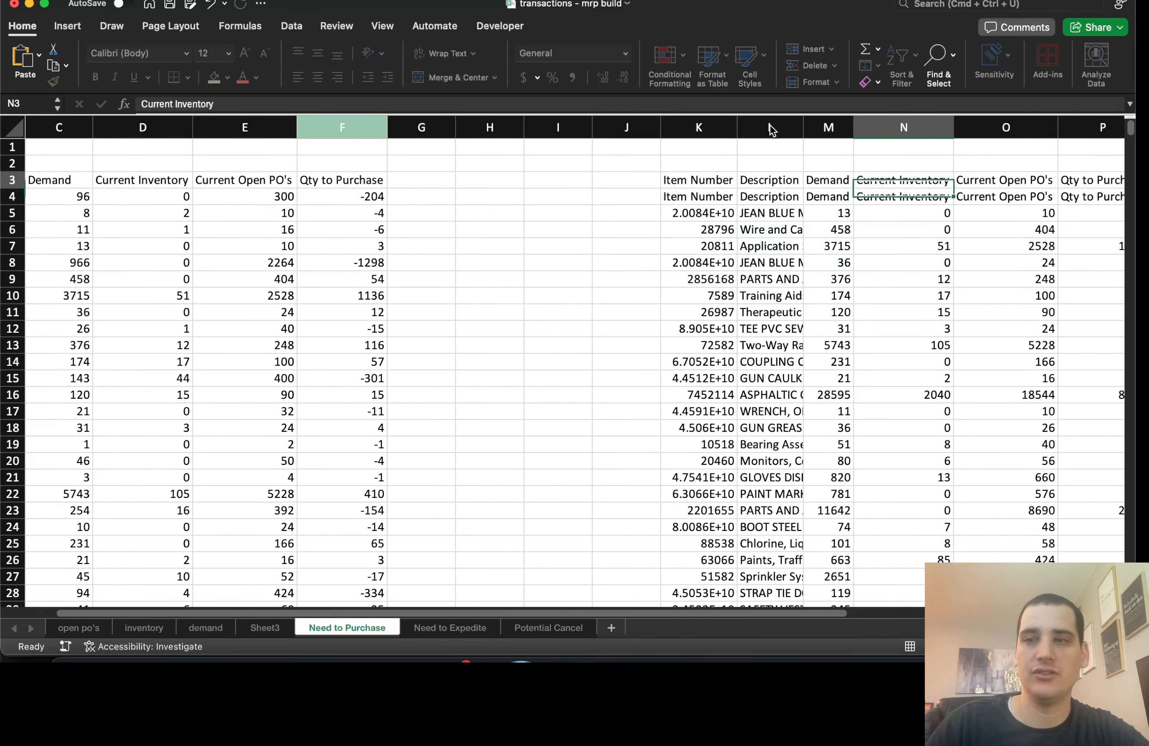
key(Left)
key(Left)
key(Down)
key(Left)
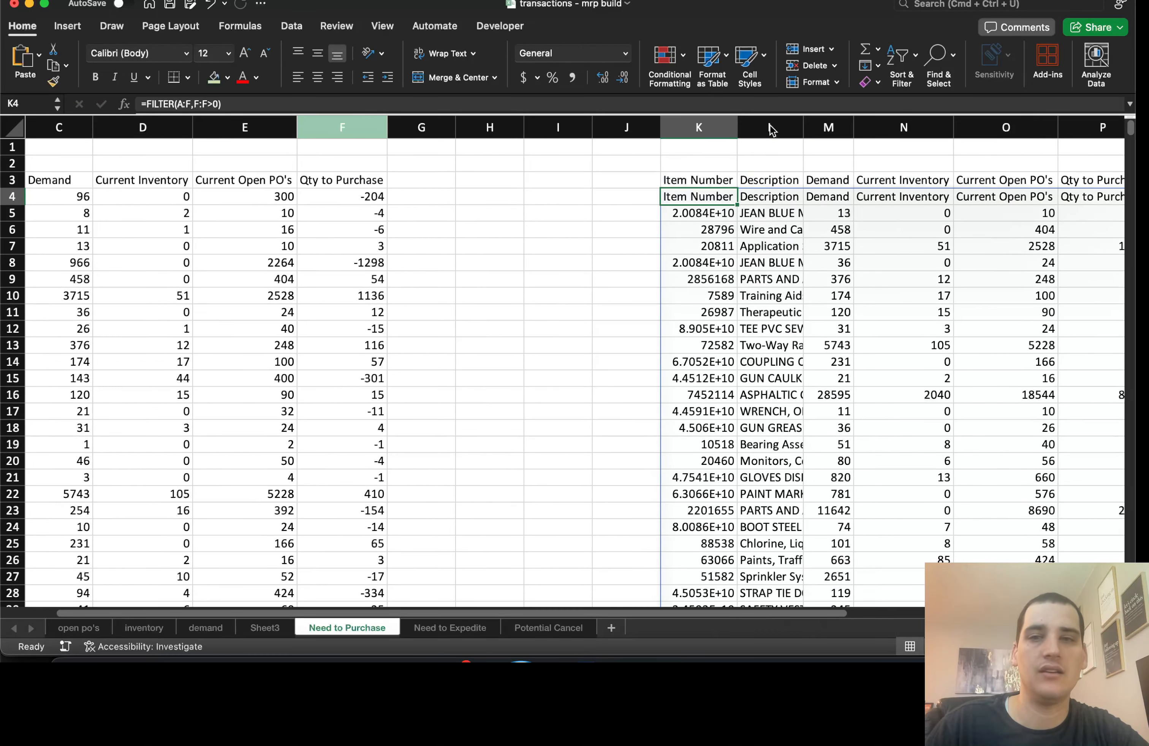
scroll(771, 130, left, 1)
key(super+c)
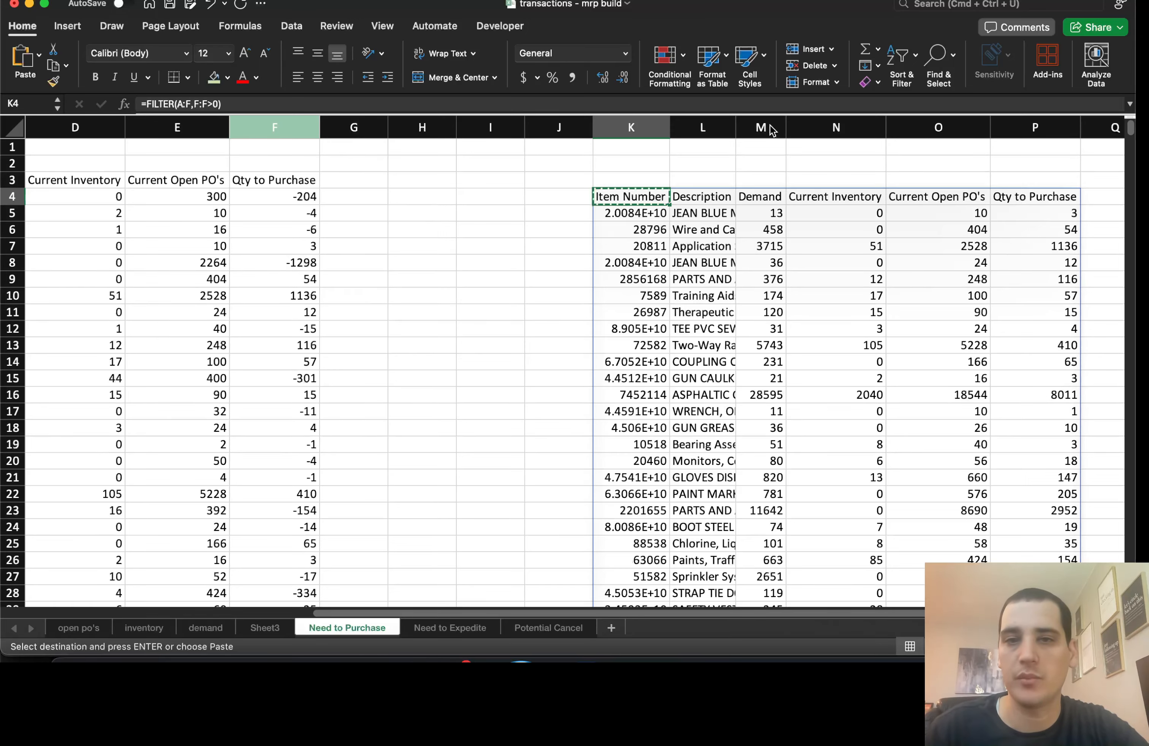
key(Up)
key(super+v)
key(Down)
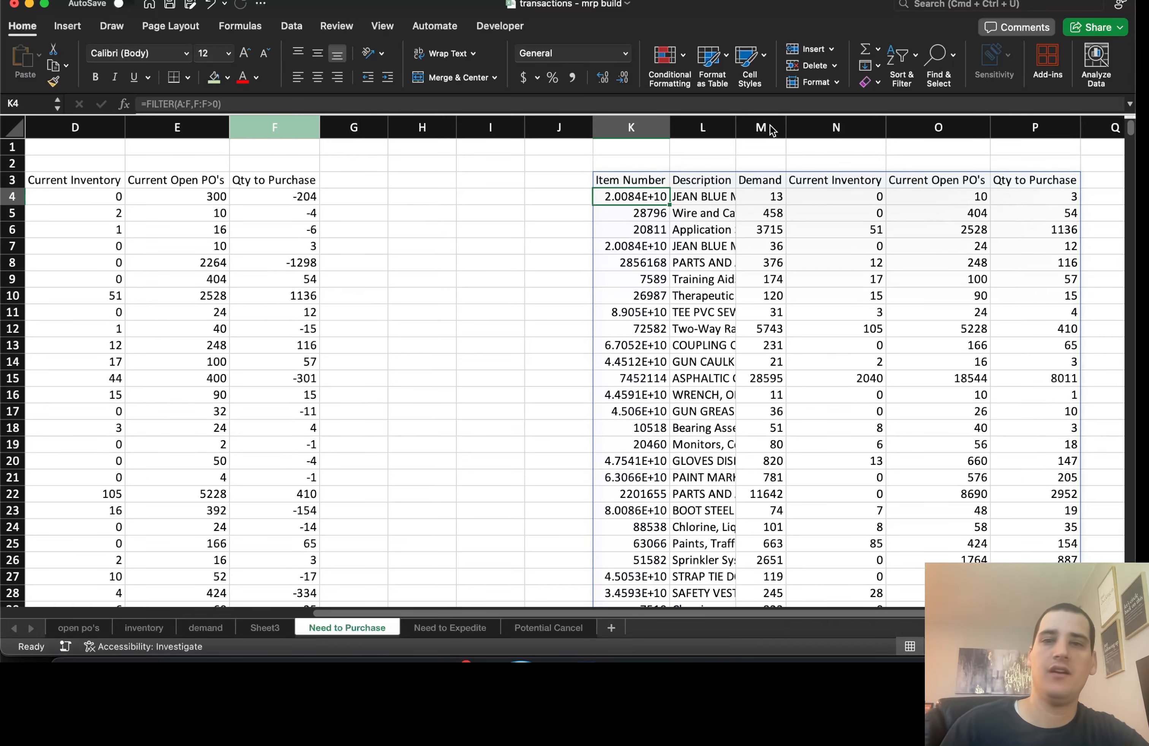
Compare the source record in row 7 with the first filtered row, and autofit the filtered list's Item Number column.
scroll(469, 297, left, 5)
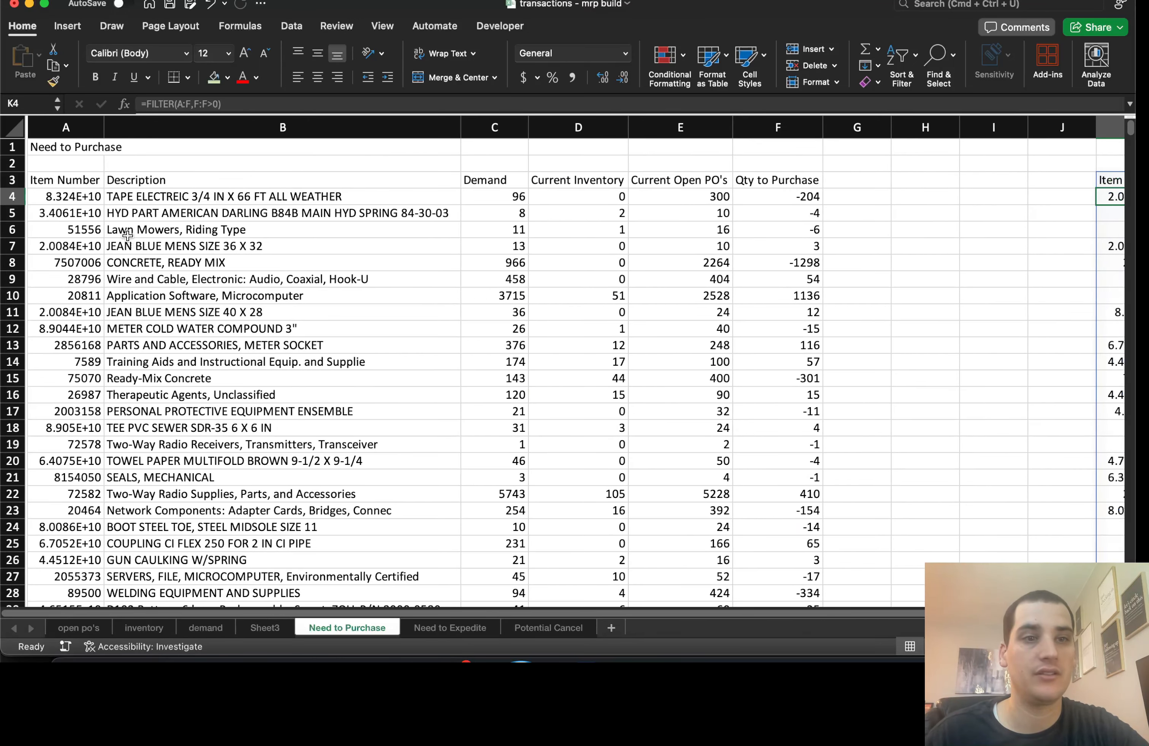
click(12, 197)
scroll(756, 301, right, 10)
scroll(756, 301, left, 3)
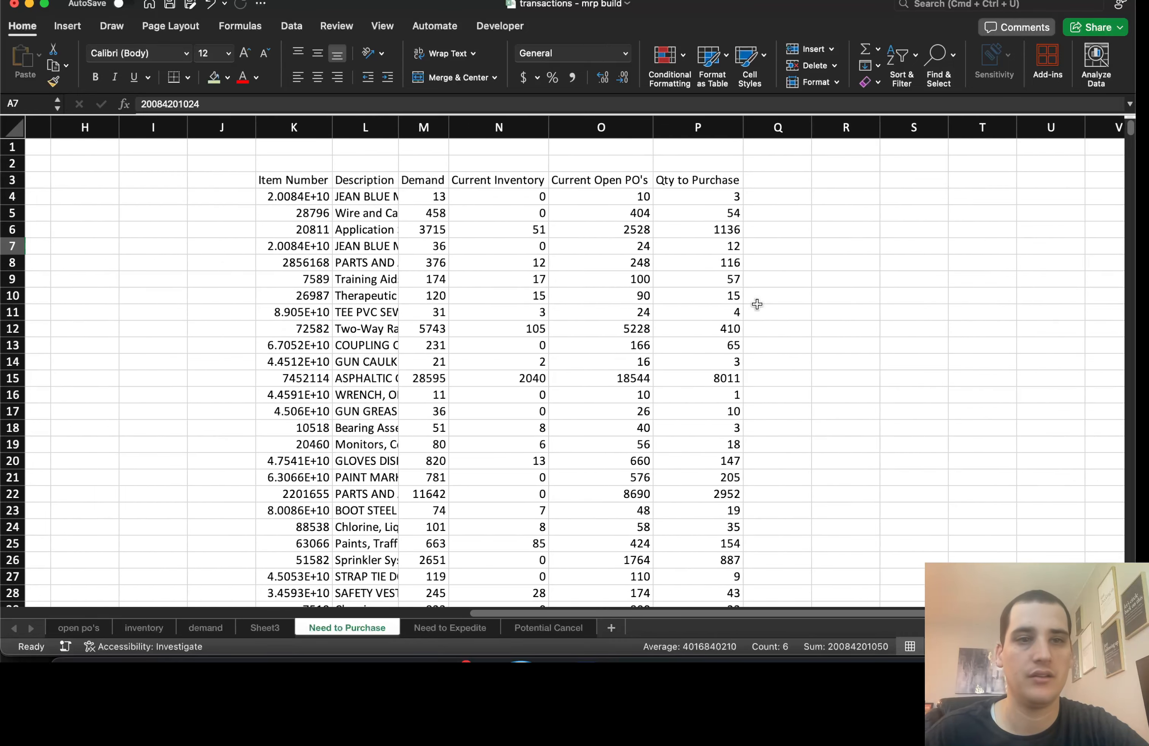
click(284, 196)
drag(284, 197, 696, 197)
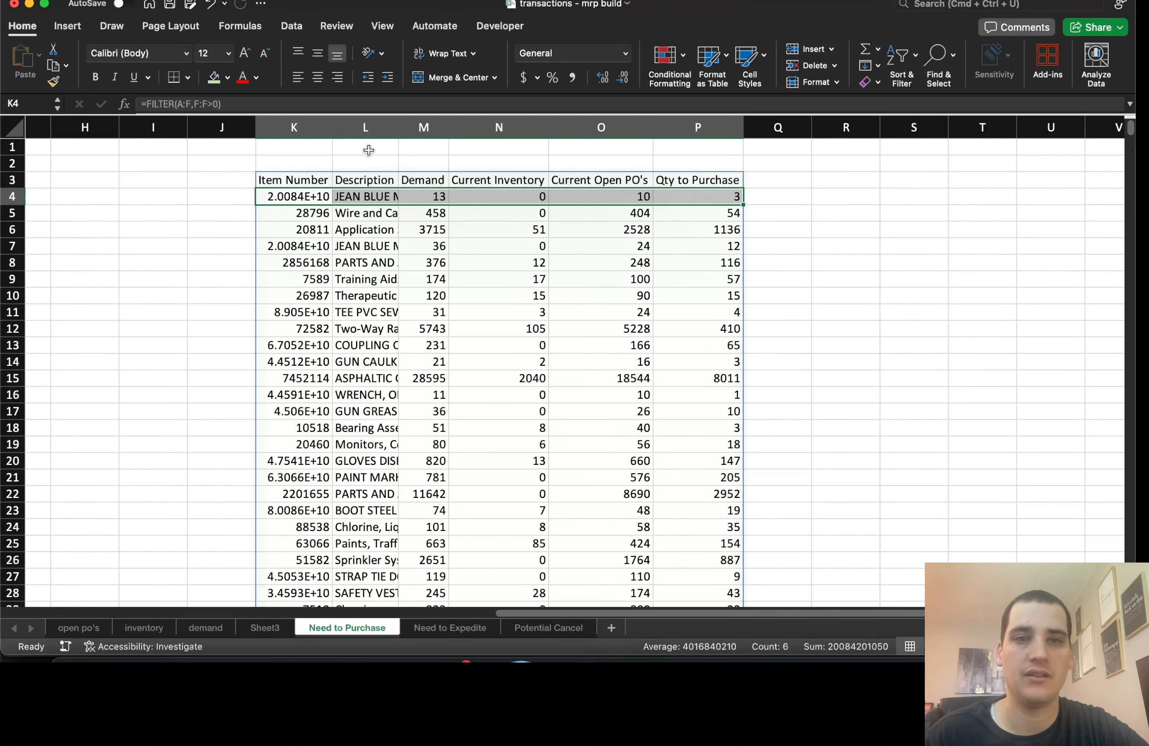
double_click(332, 126)
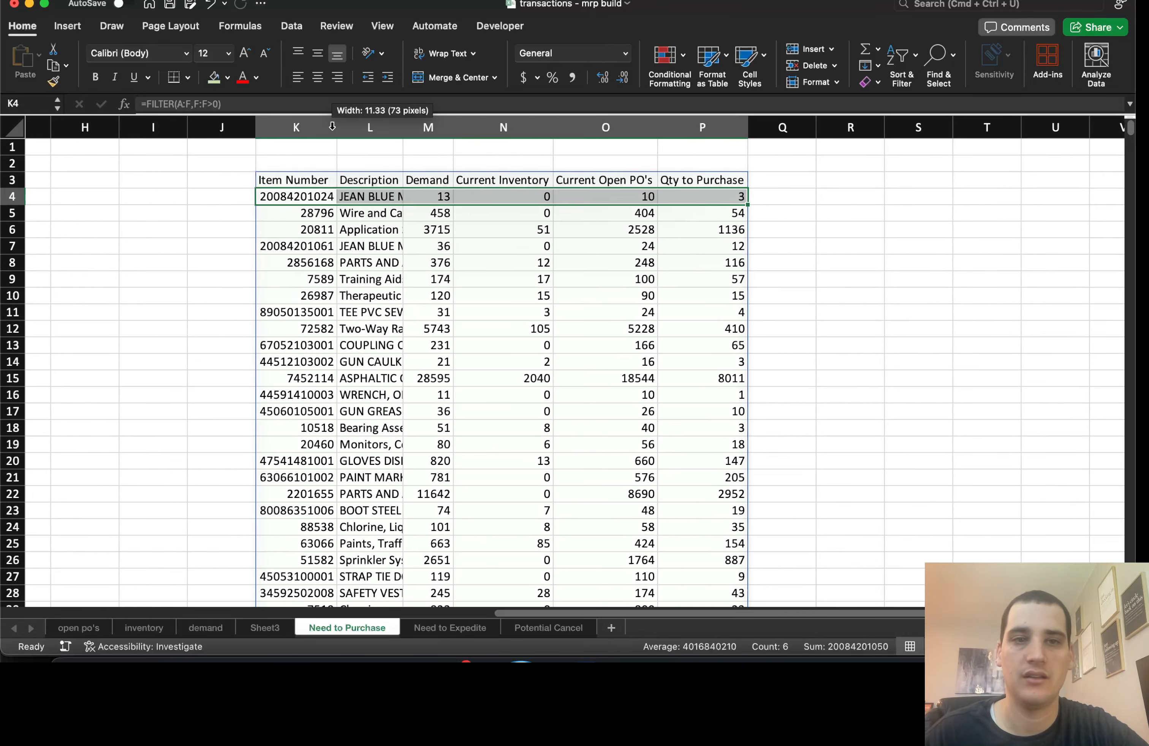
Examine the filtered list's Qty to Purchase values down to the last row.
click(716, 196)
scroll(717, 196, down, 5)
scroll(716, 196, left, 1)
scroll(716, 195, down, 20)
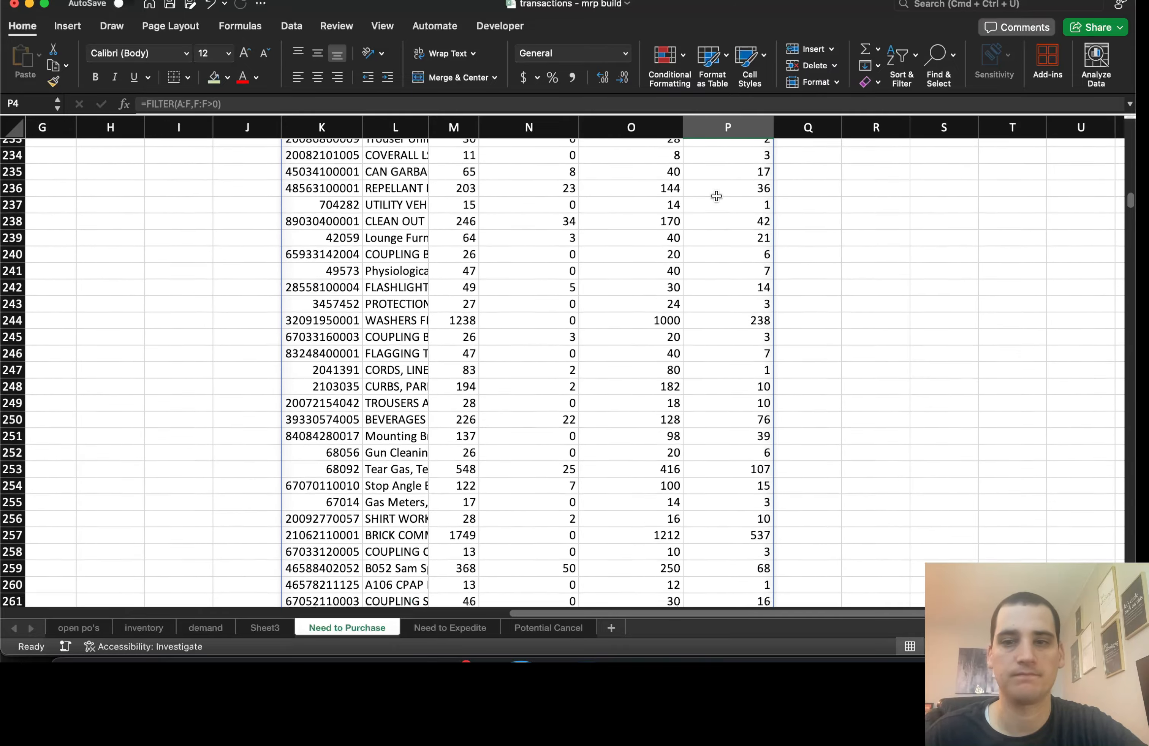
scroll(717, 195, right, 1)
scroll(716, 196, down, 4)
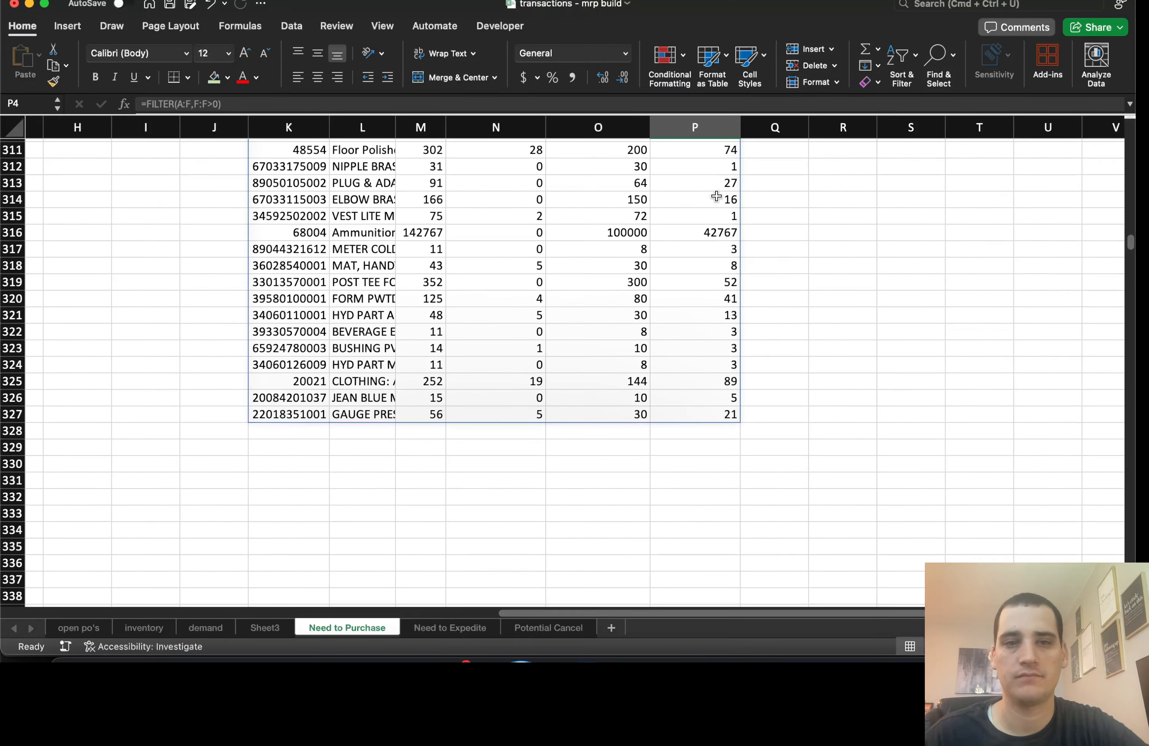
scroll(716, 196, up, 20)
scroll(716, 196, left, 1)
scroll(717, 195, up, 20)
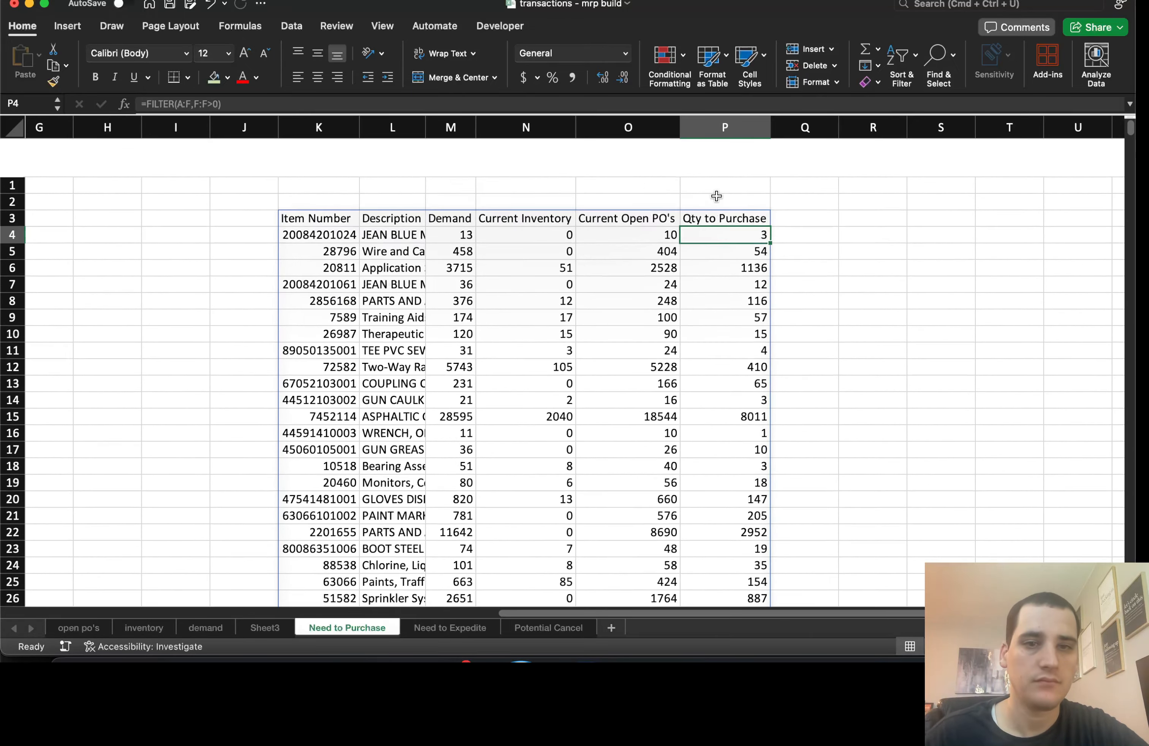
Widen the filtered list's Description column L and enter the header Next Delivery Date in G3.
click(427, 126)
scroll(582, 339, up, 20)
scroll(581, 339, left, 2)
Enter the headers Lead Time in H3 and Need to Purchase By in I3, and widen column I to fit.
click(397, 184)
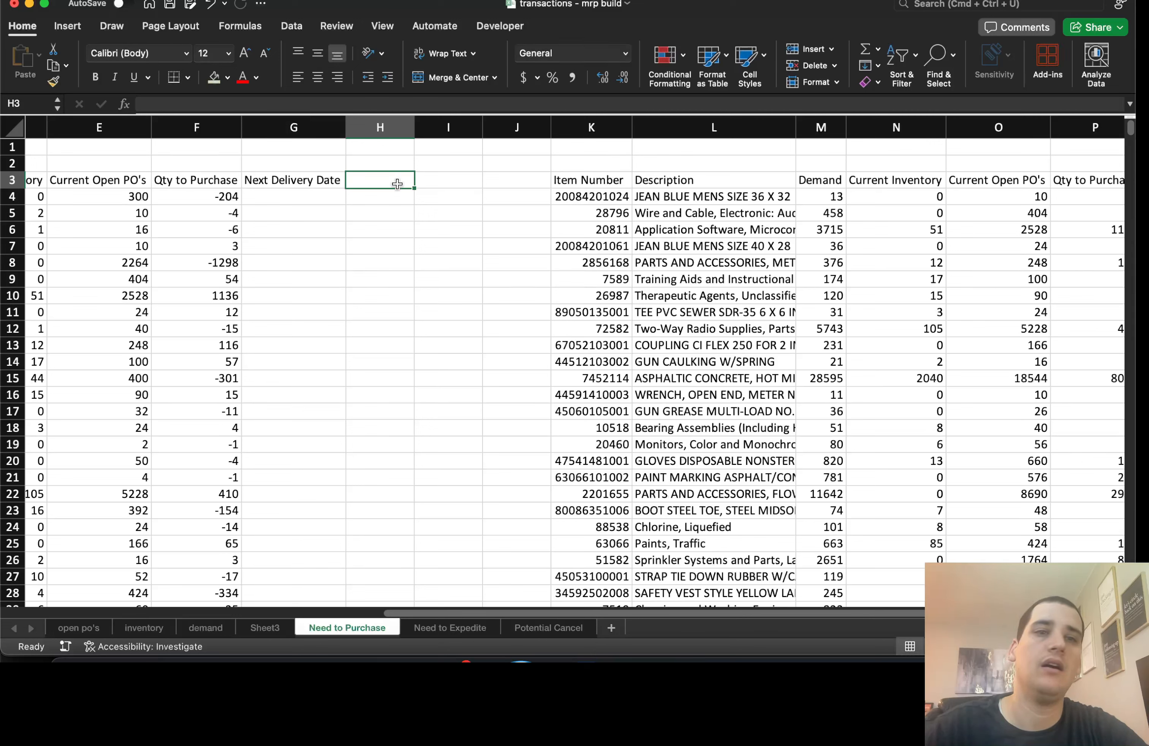
text(Lead Time)
key(Return)
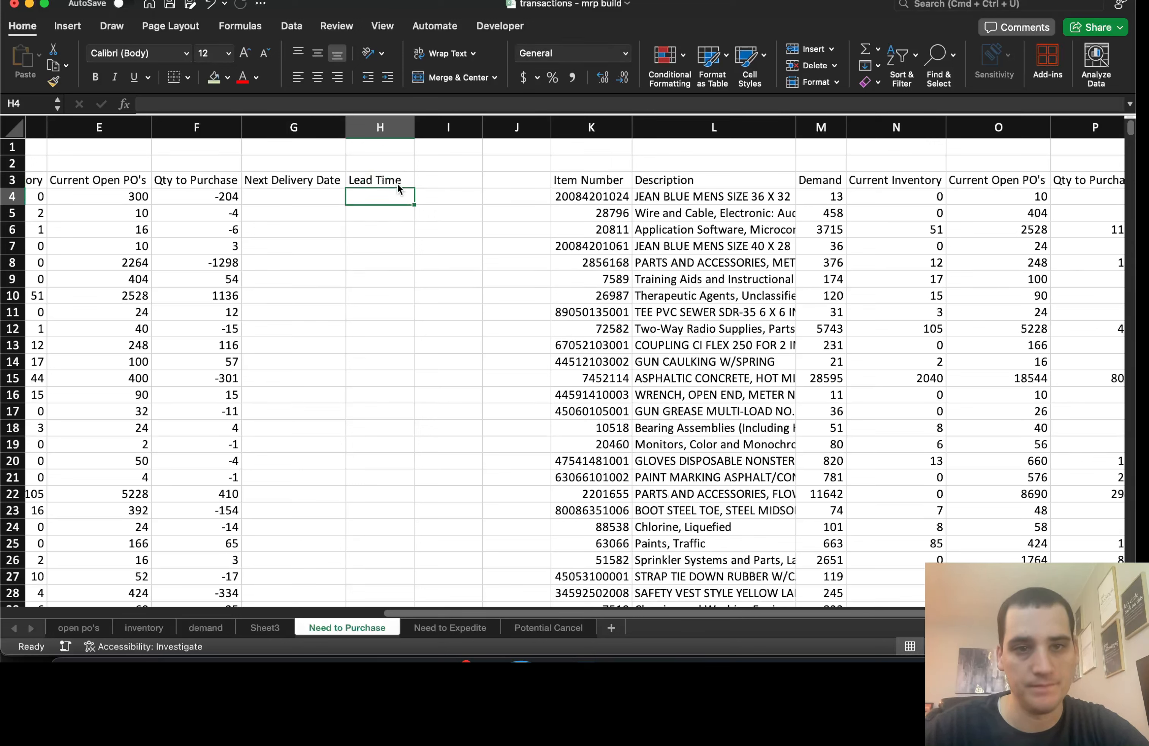
click(436, 181)
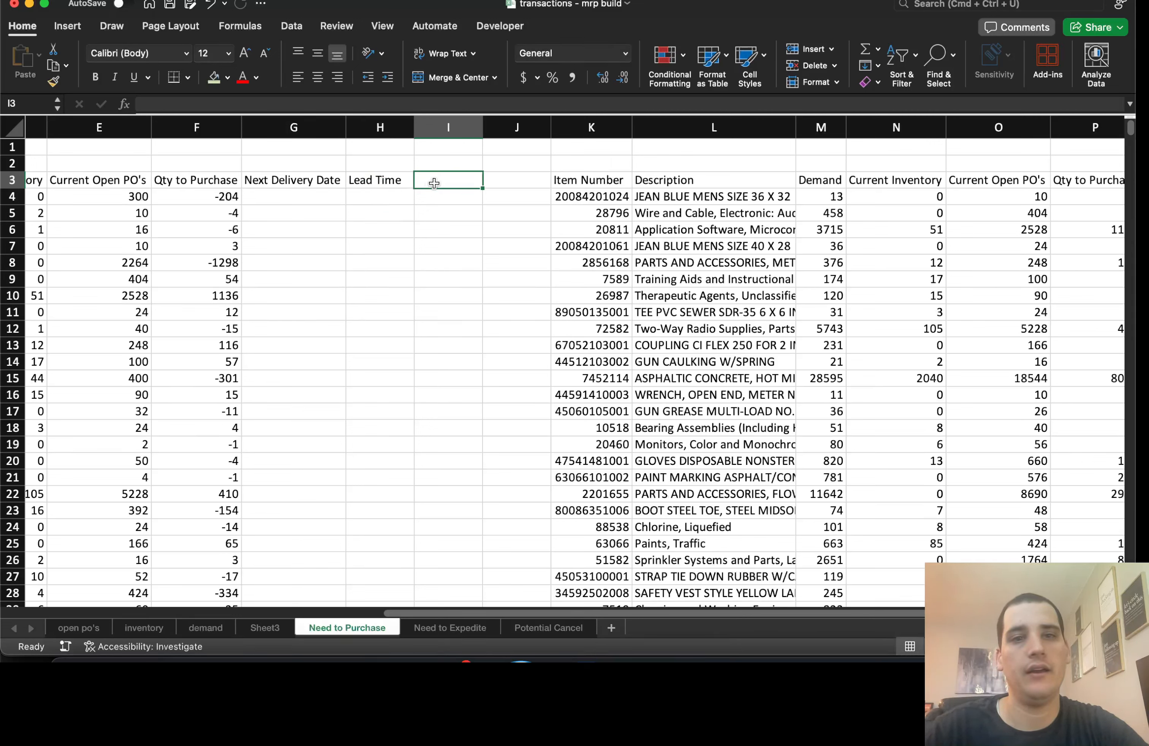
text(Ne)
text(ed)
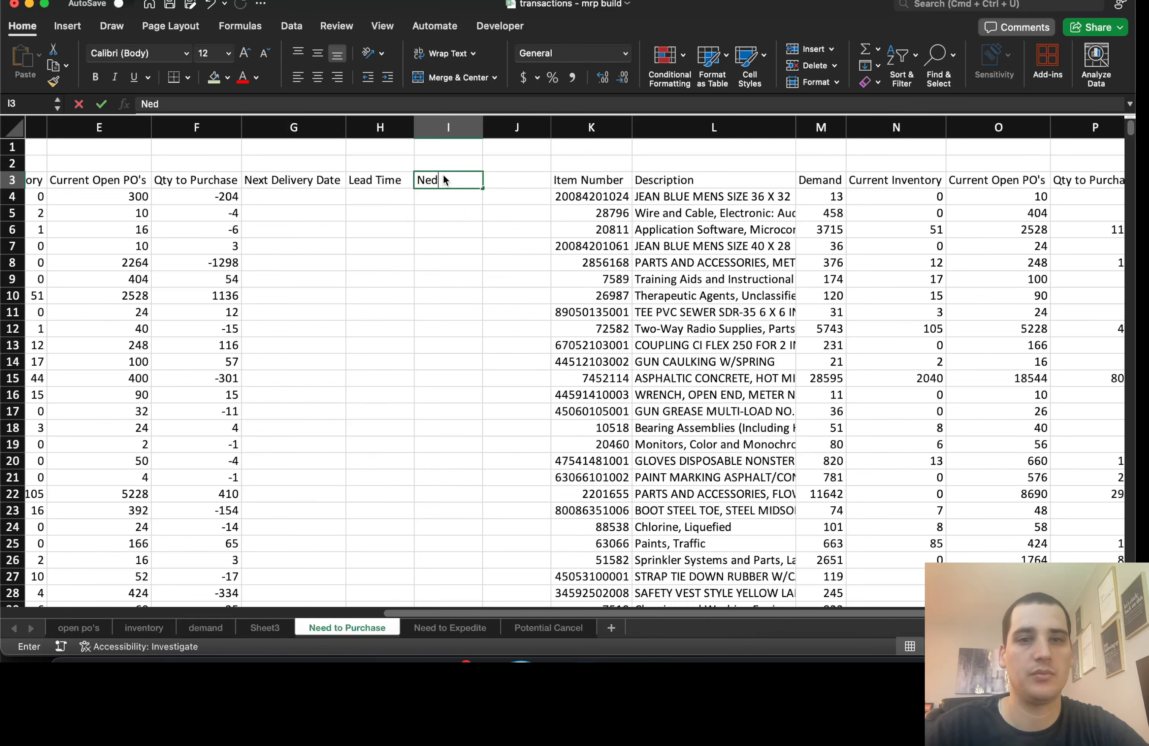
text( to Purchase By)
key(Return)
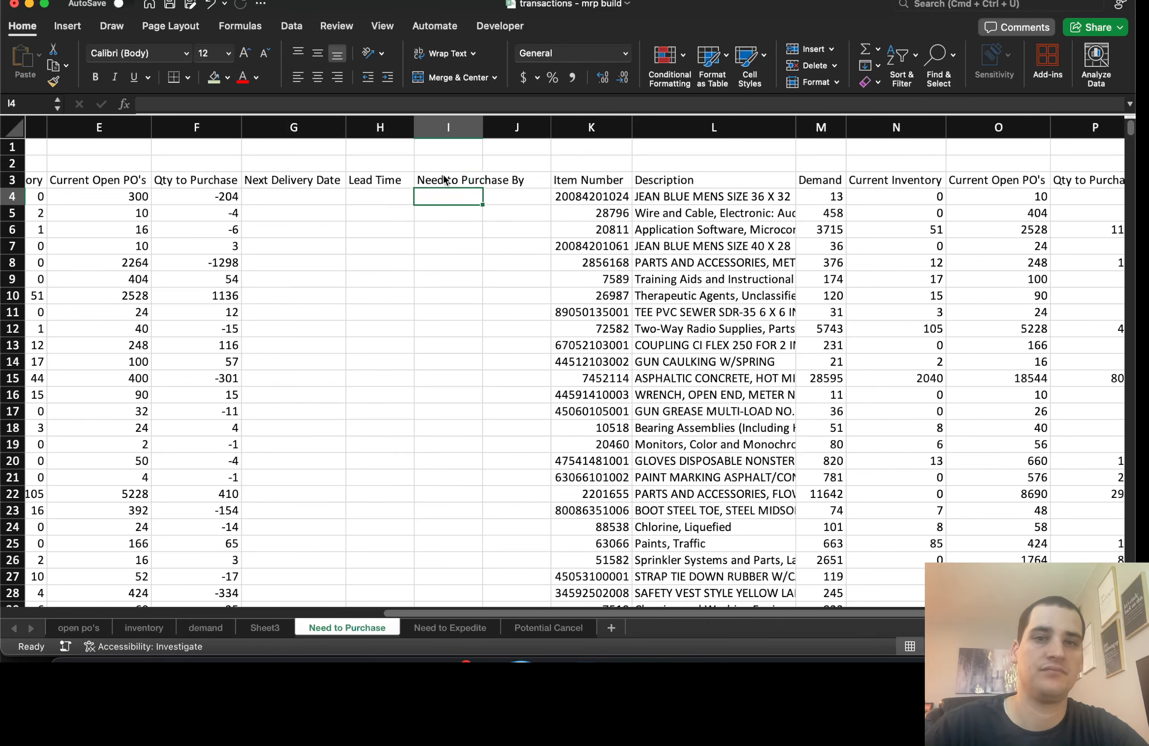
drag(486, 123, 530, 124)
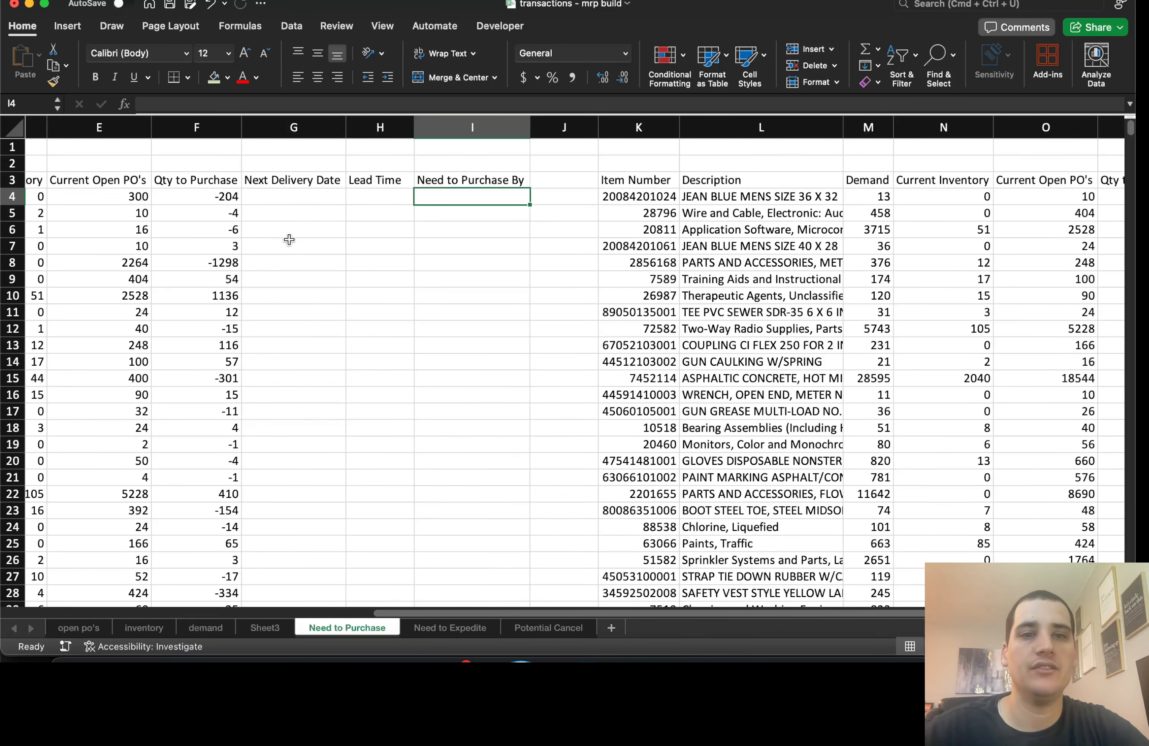
Enter 11/17/24 as the first Next Delivery Date in G4.
click(288, 202)
text(11/13/24)
key(Return)
key(Up)
Try to copy the date in G4 down the Next Delivery Date column through row 1330.
key(super+c)
key(Left)
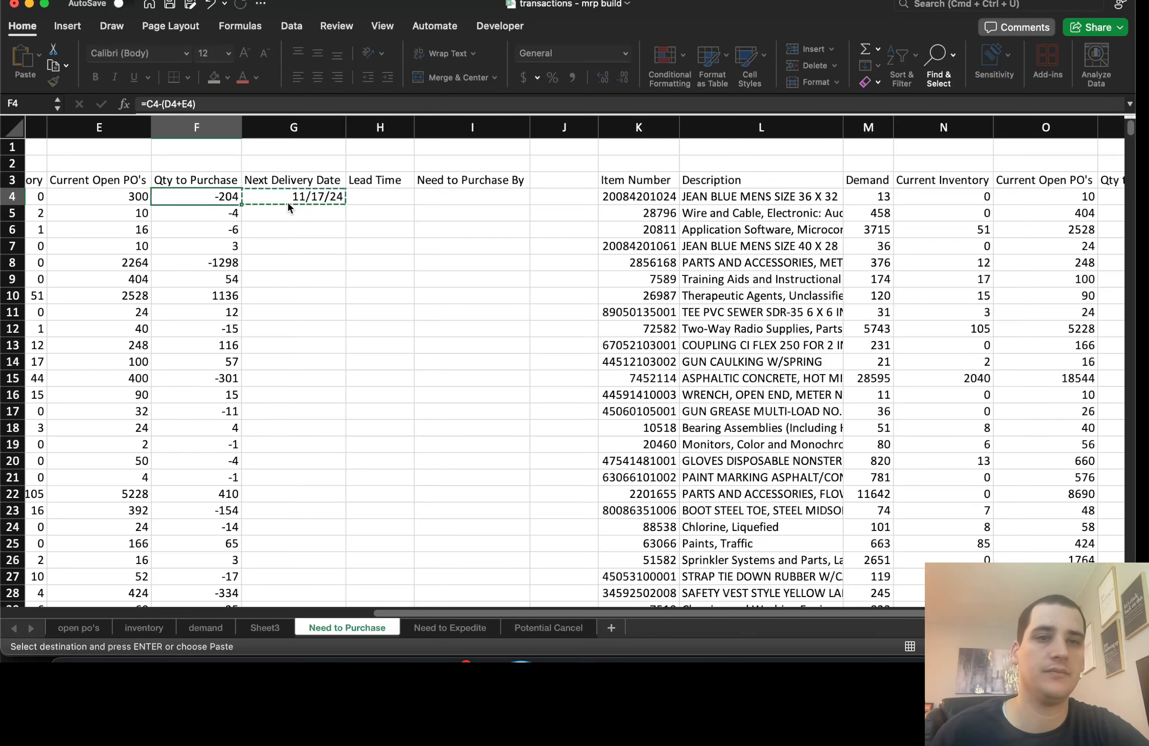
key(super+Down)
key(Right)
key(super+shift+Up)
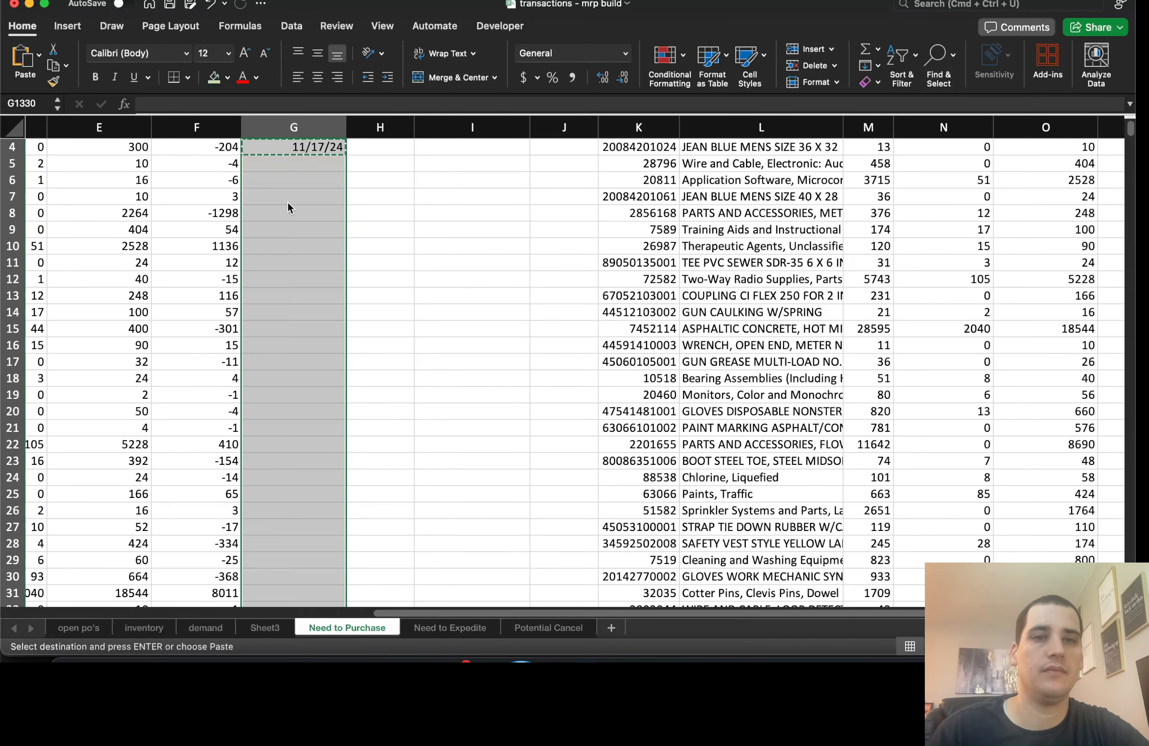
key(super+v)
key(super+Up)
key(super+Up)
key(Down)
key(Down)
key(super+z)
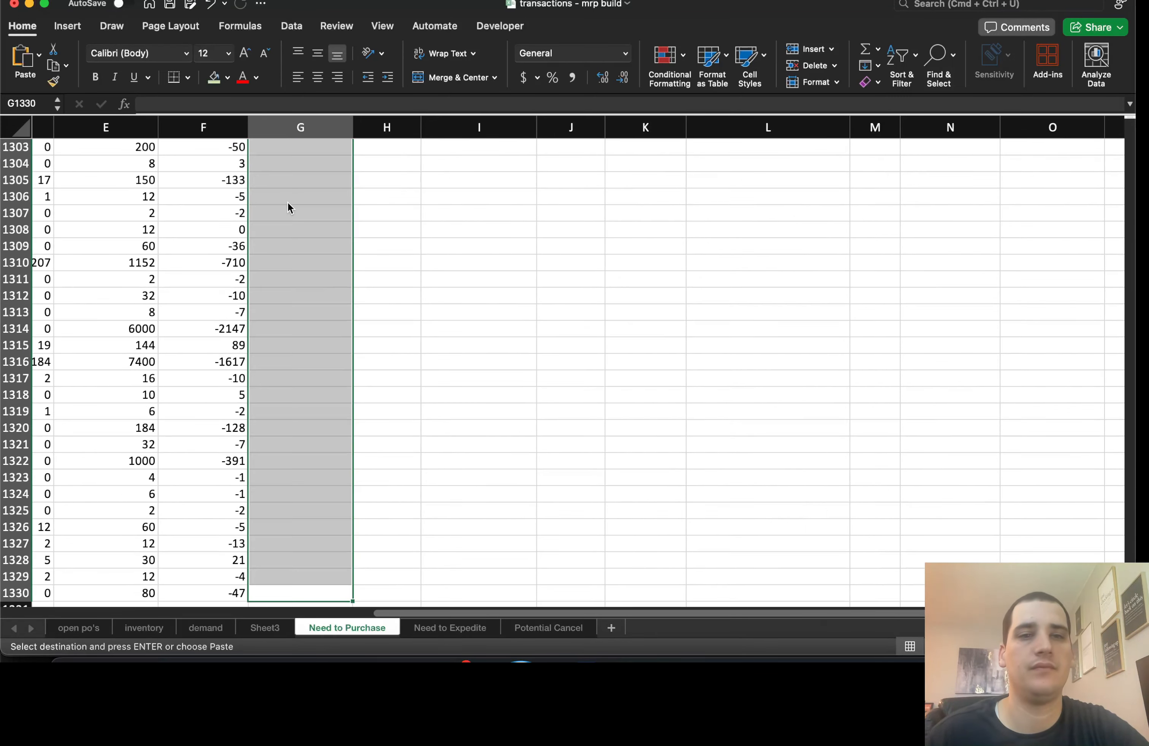
Change the G3 column header to Next Demand Date.
key(Up)
key(super+Up)
key(super+Up)
key(super+Up)
key(Down)
key(Down)
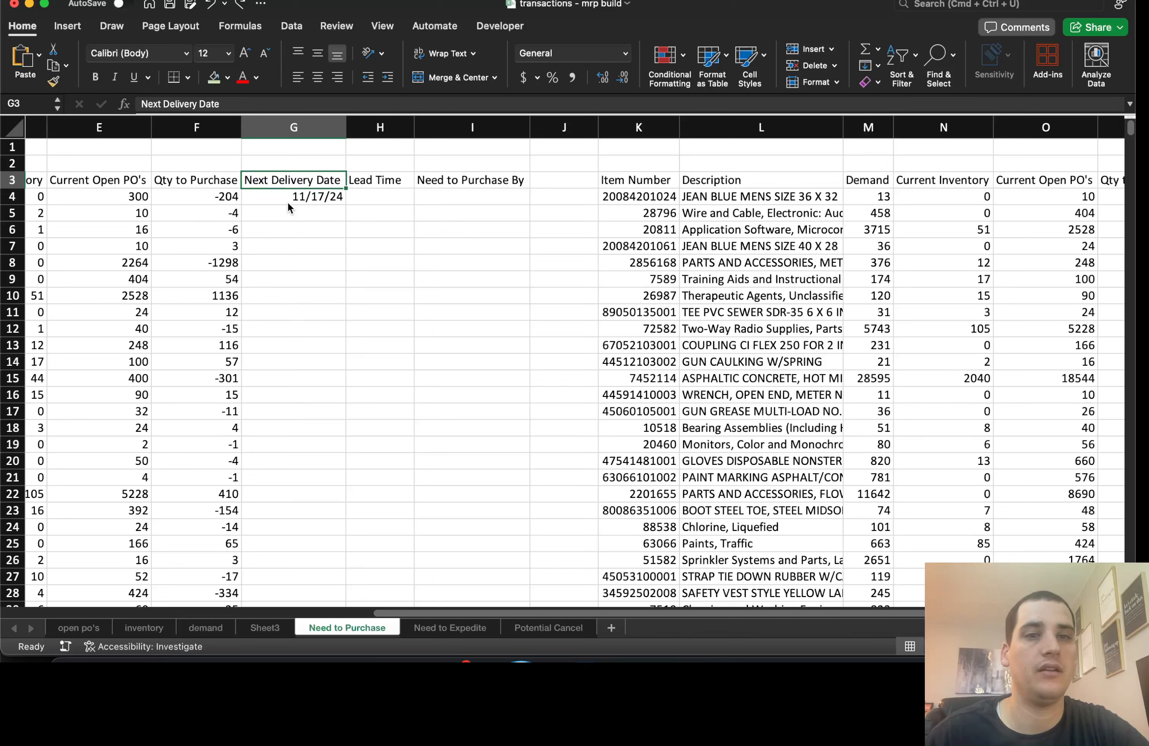
double_click(174, 105)
text(Demand)
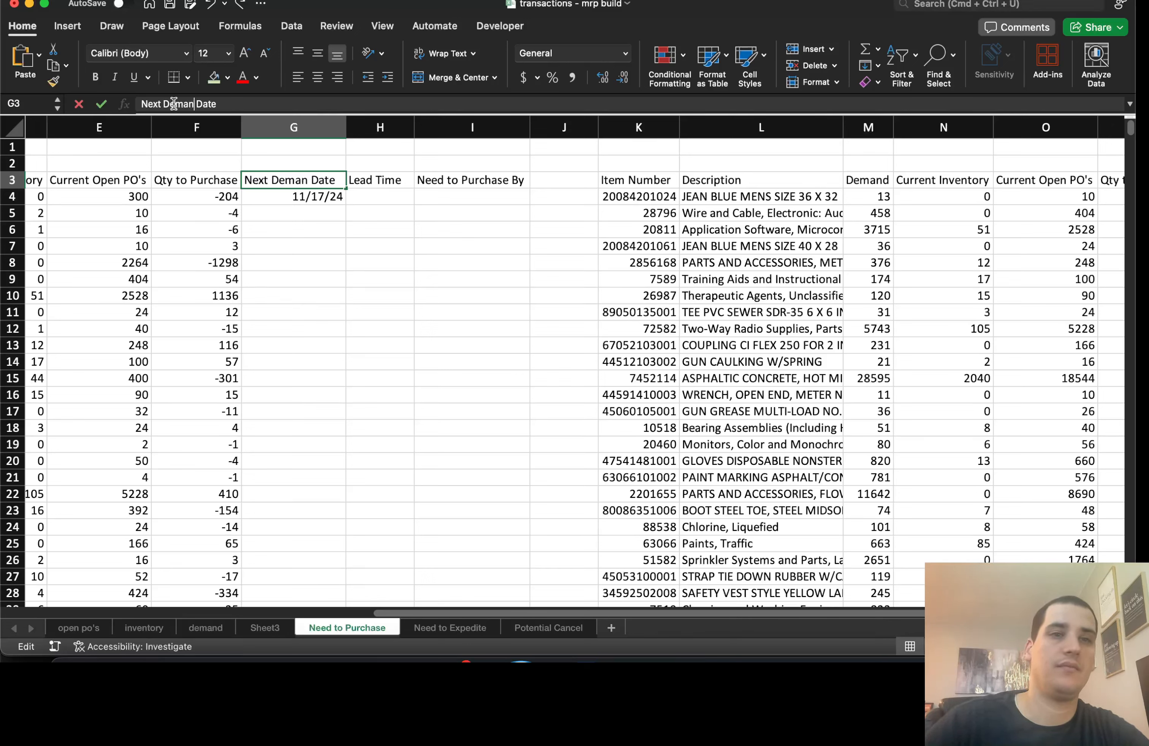
key(Return)
Enter a lead time of 30 in H4 and calculate the Need to Purchase By date in I4 with =G4-H4.
key(Right)
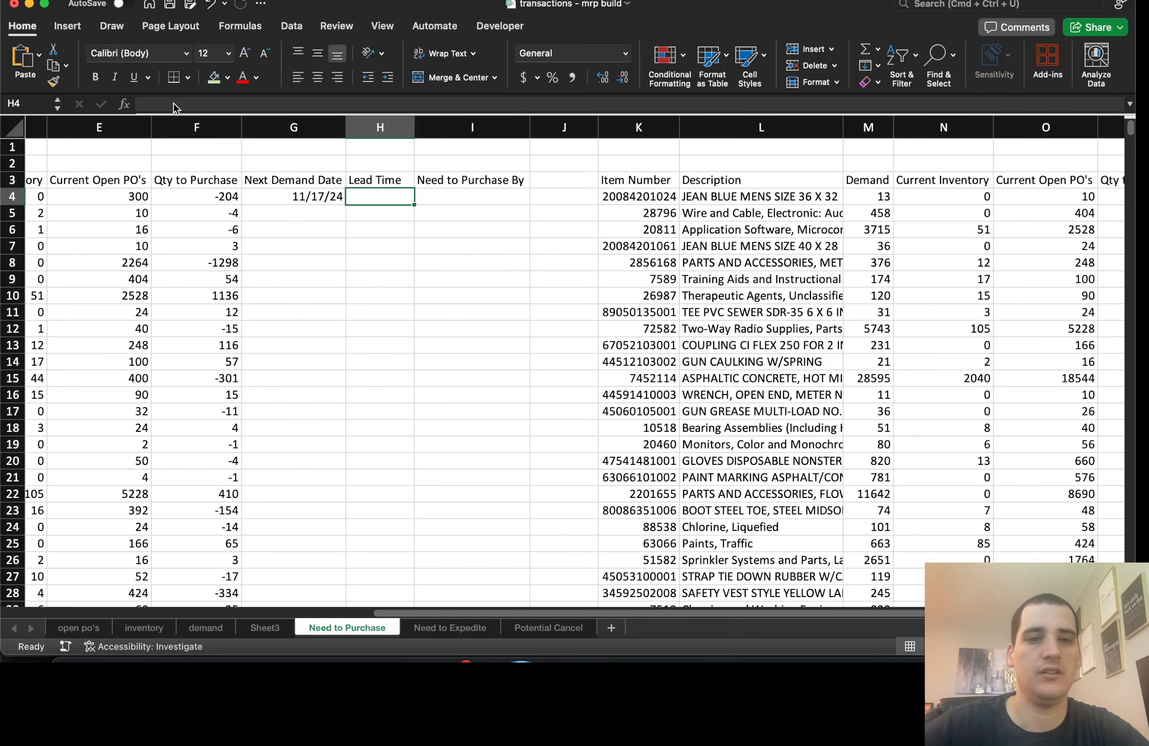
text(30)
key(Tab)
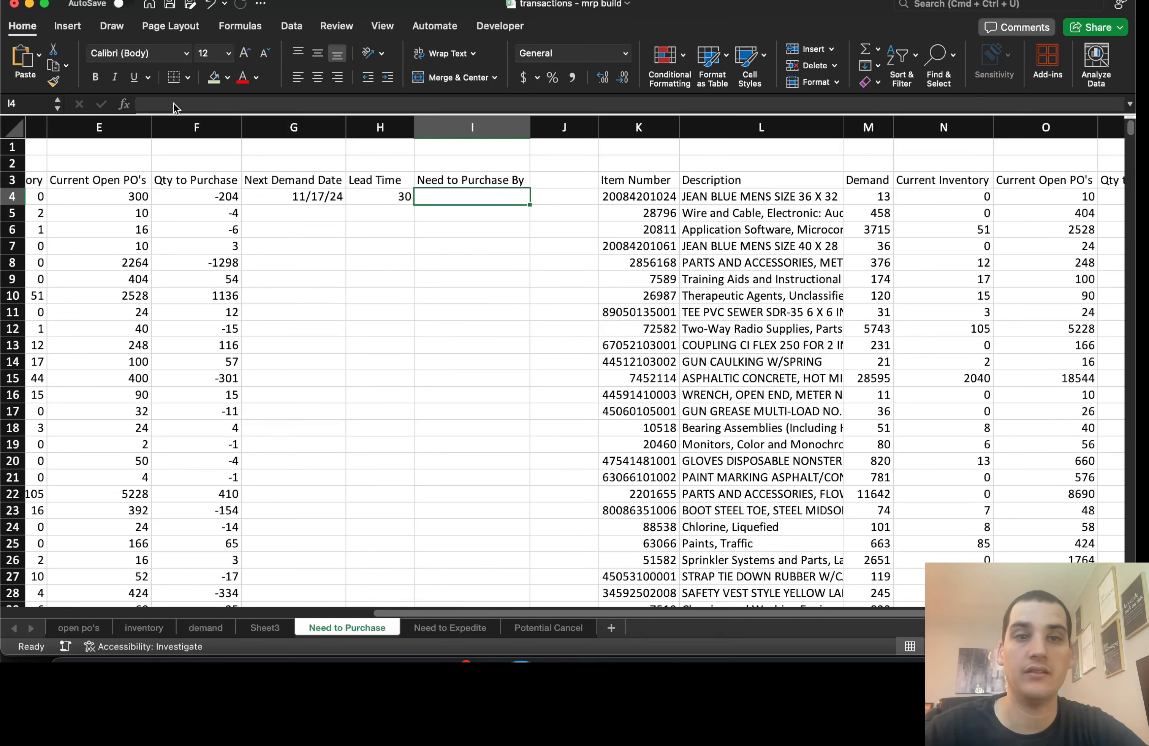
text(=)
key(Left)
key(Left)
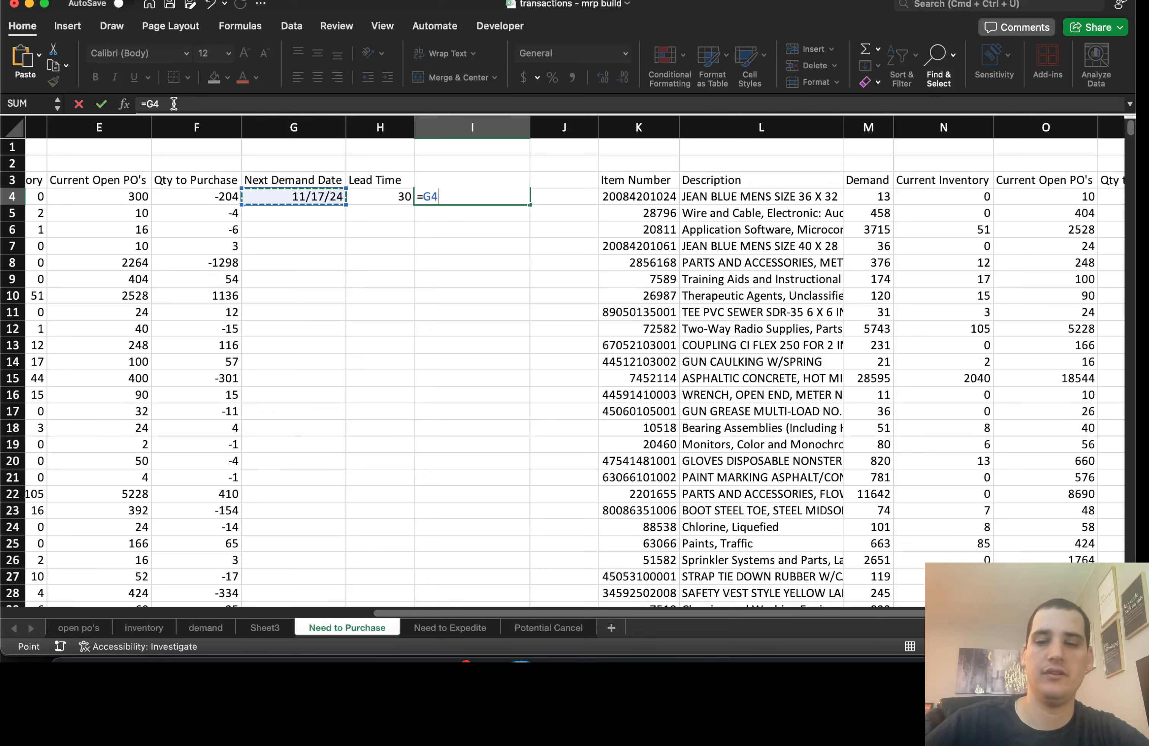
text(-)
key(Left)
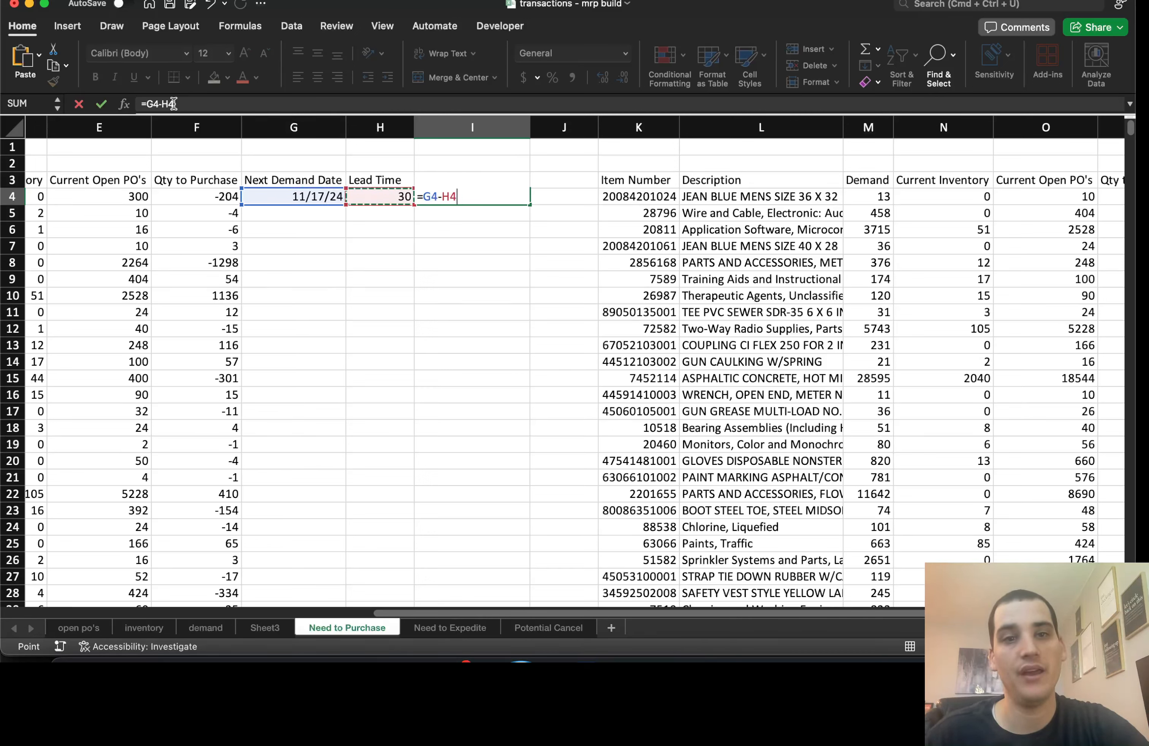
key(Return)
key(Up)
key(Right)
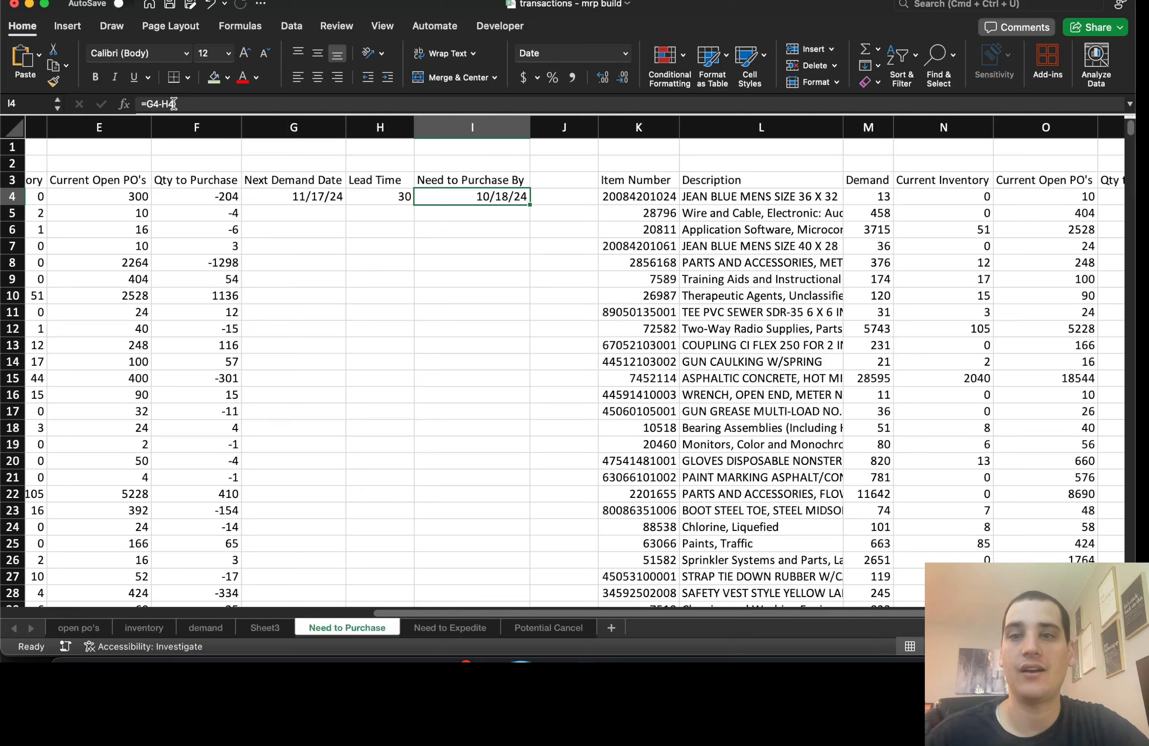
Extend the filter formula in K3 with a purchase-by date condition: =FILTER(A:F,(F:F>0)*(I:I<"9/1/2024")).
key(Right)
key(Right)
key(Up)
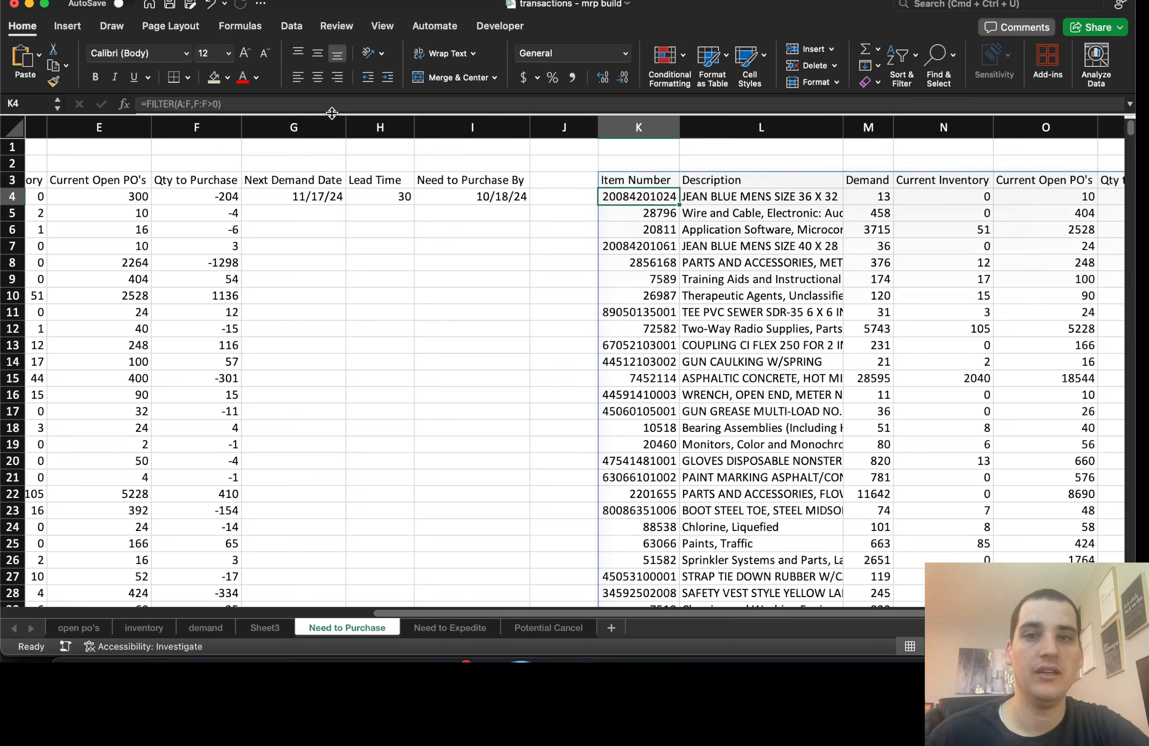
click(276, 105)
key(BackSpace)
click(665, 181)
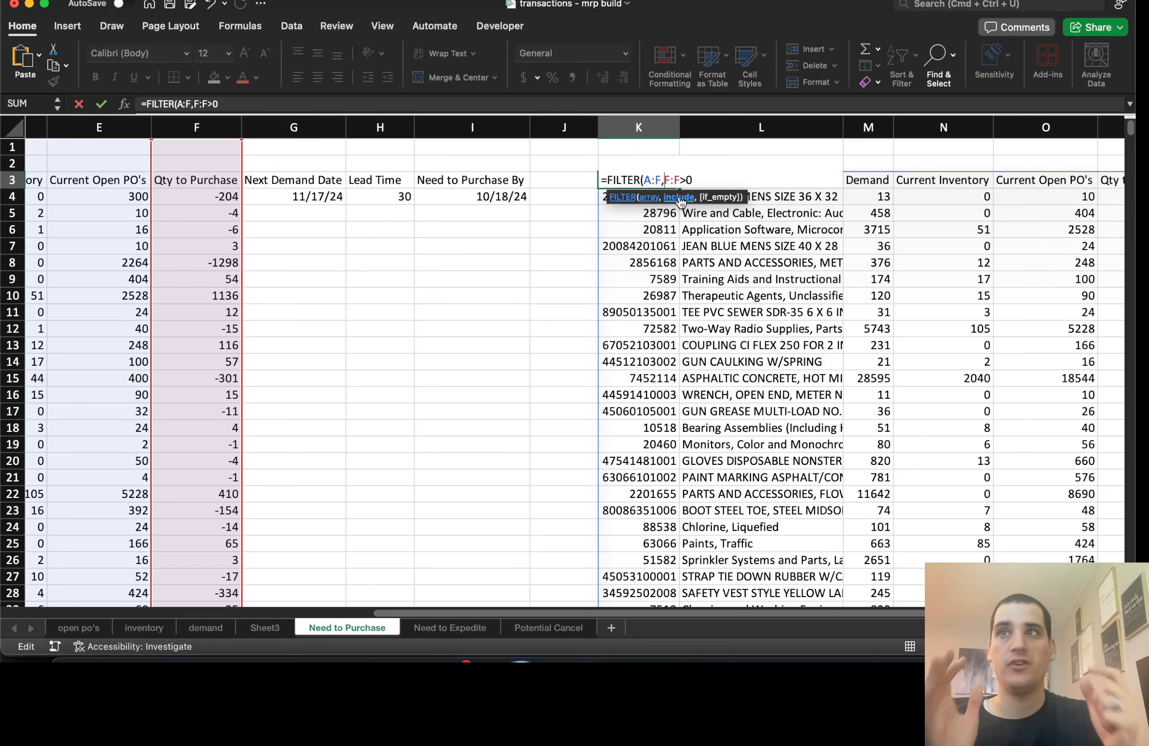
text(()
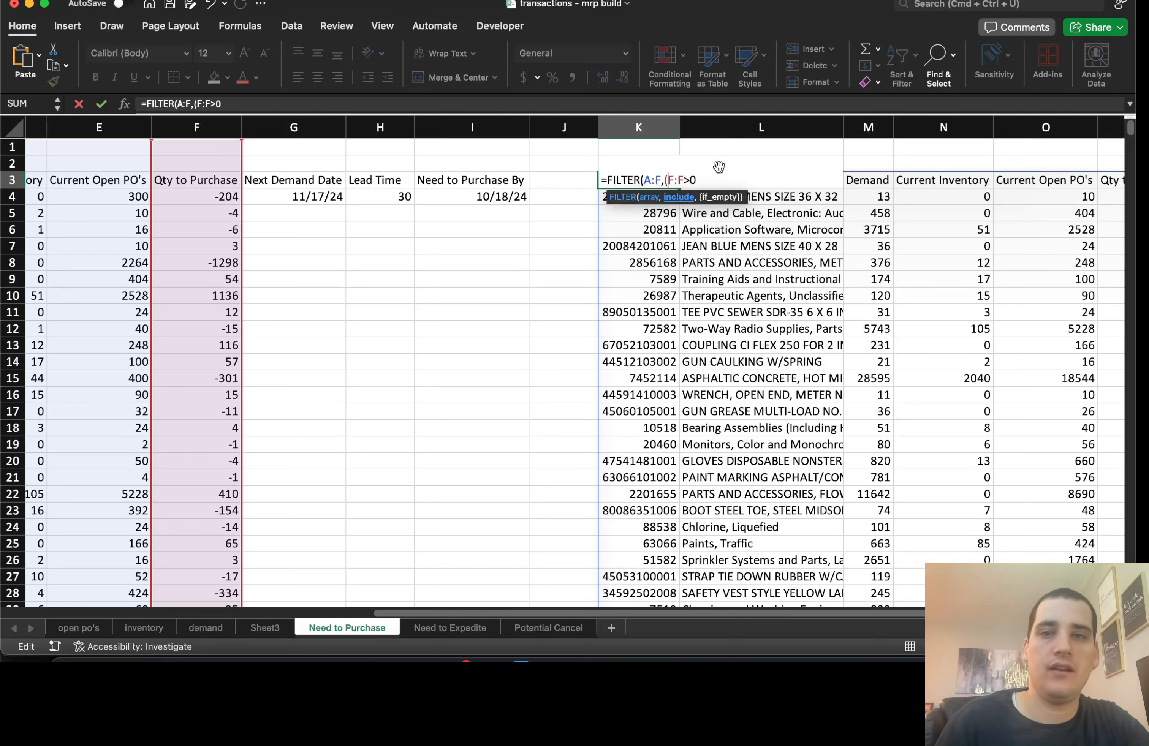
click(698, 174)
text()*)
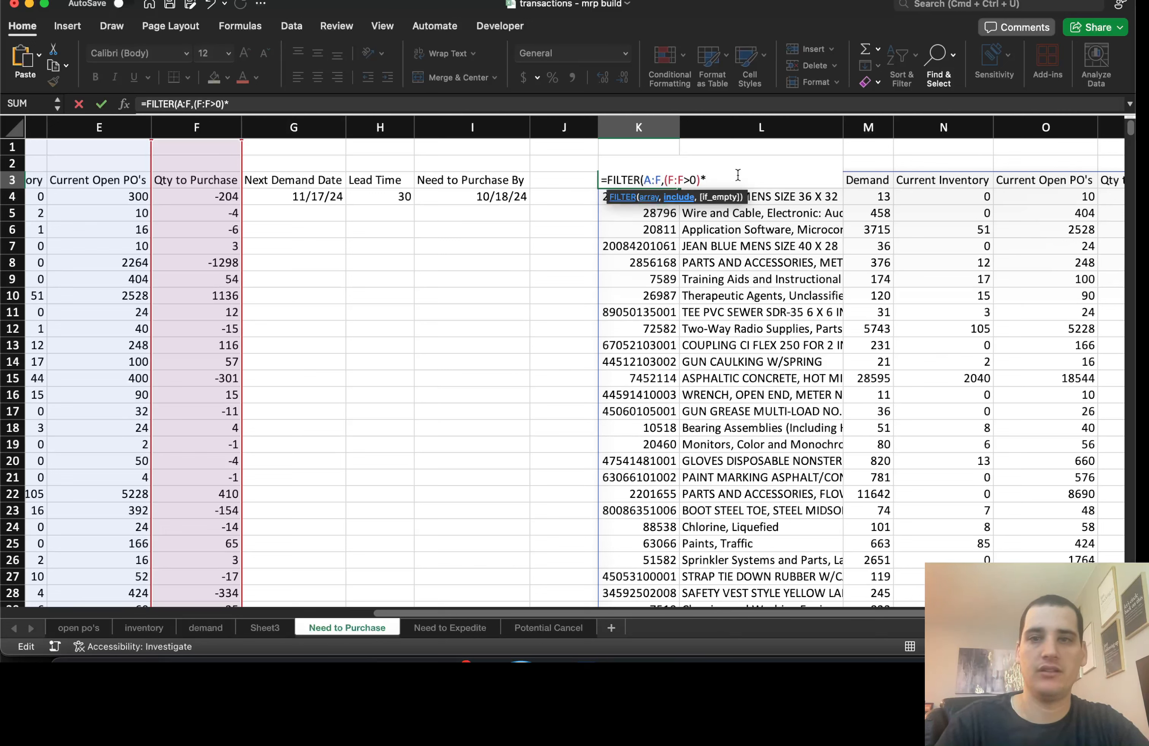
text(()
click(464, 127)
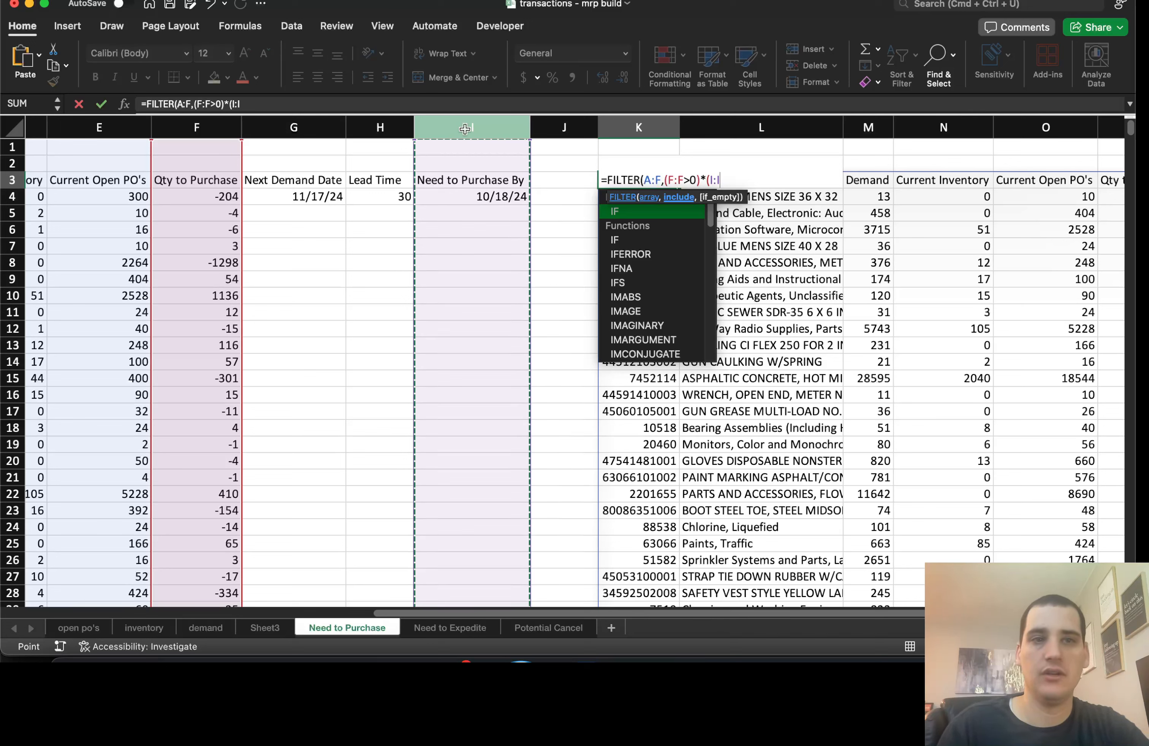
text(<)
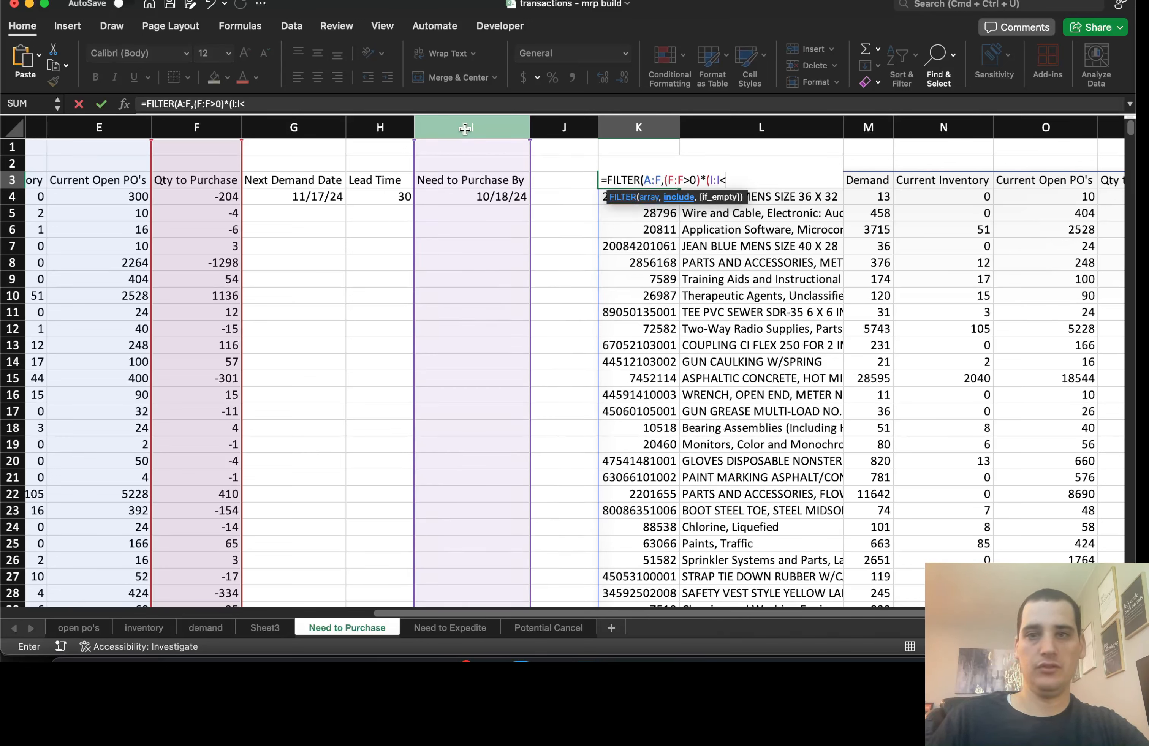
text(")
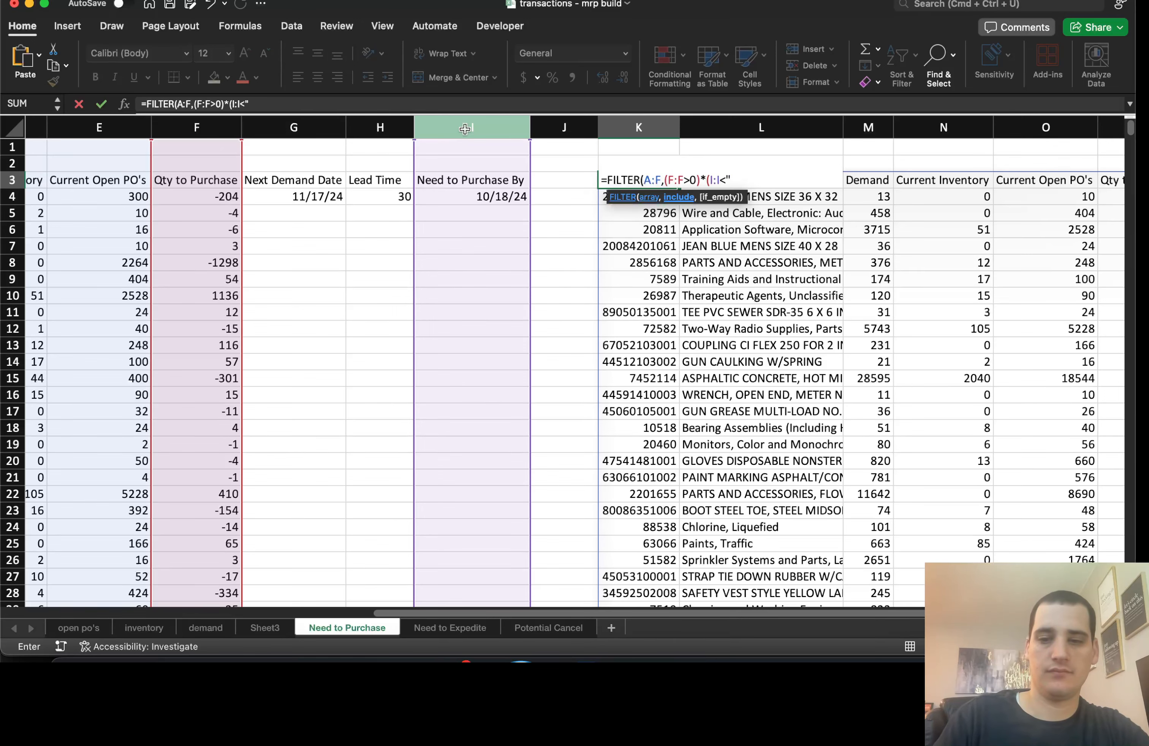
text(9/1/202)
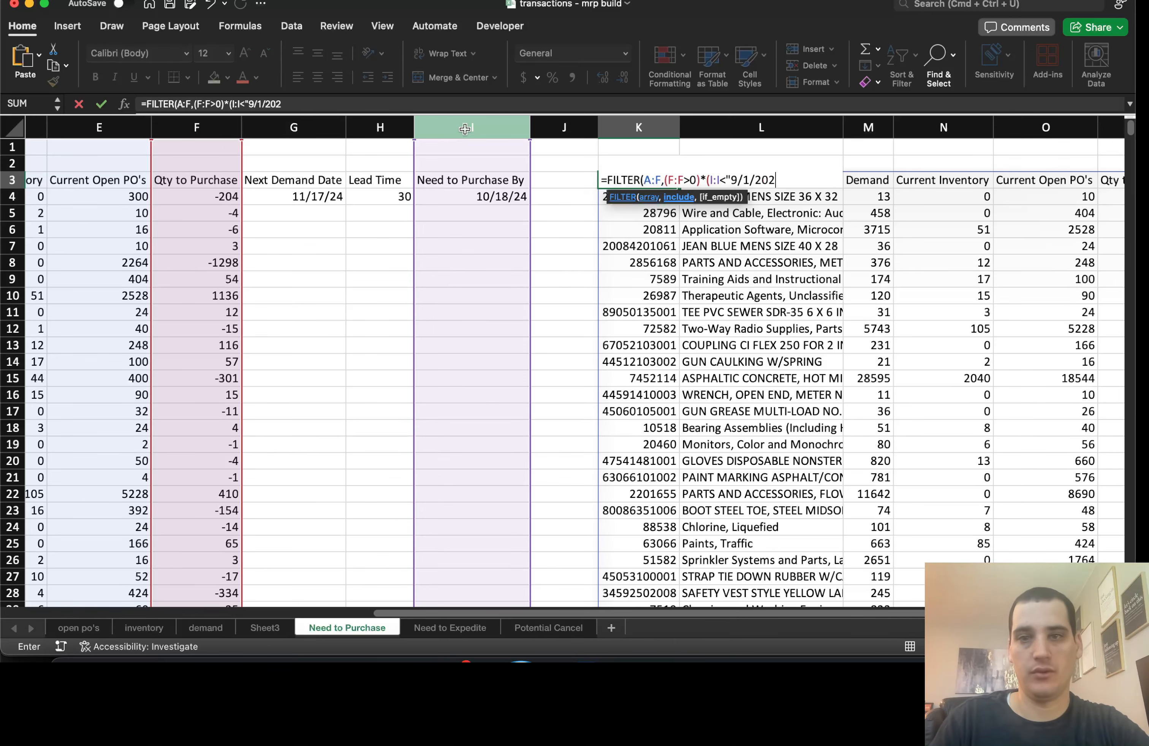
text(4"))
key(Return)
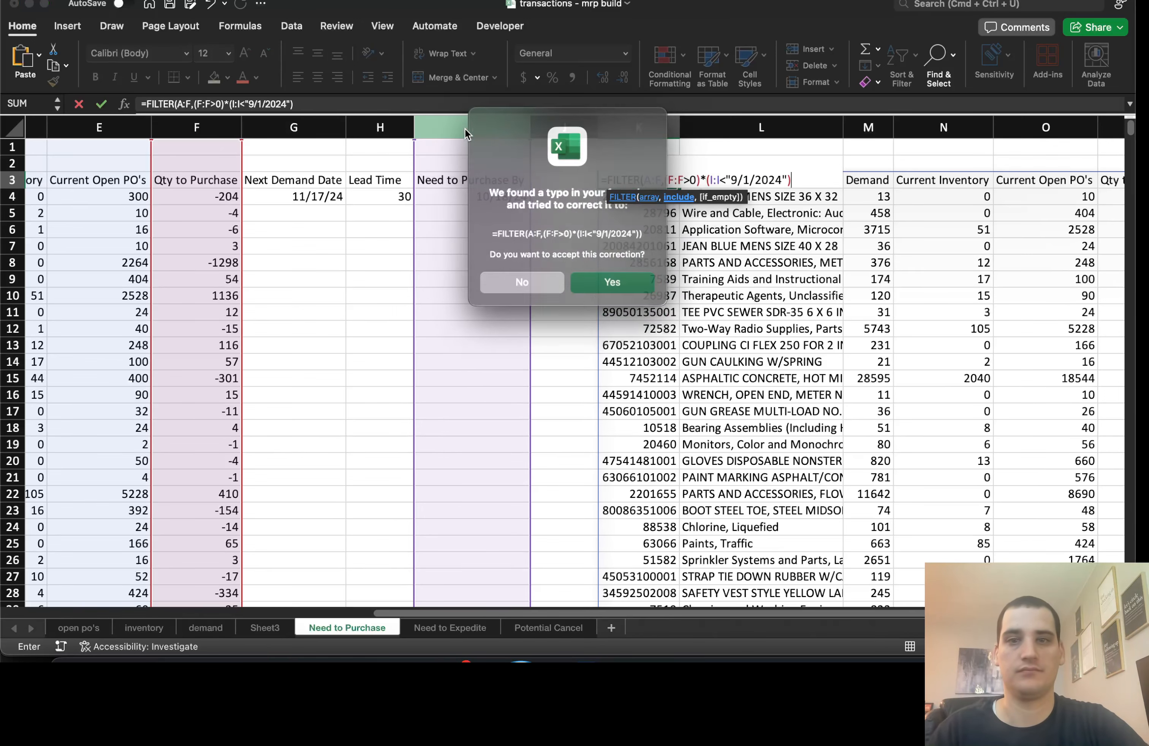
key(Return)
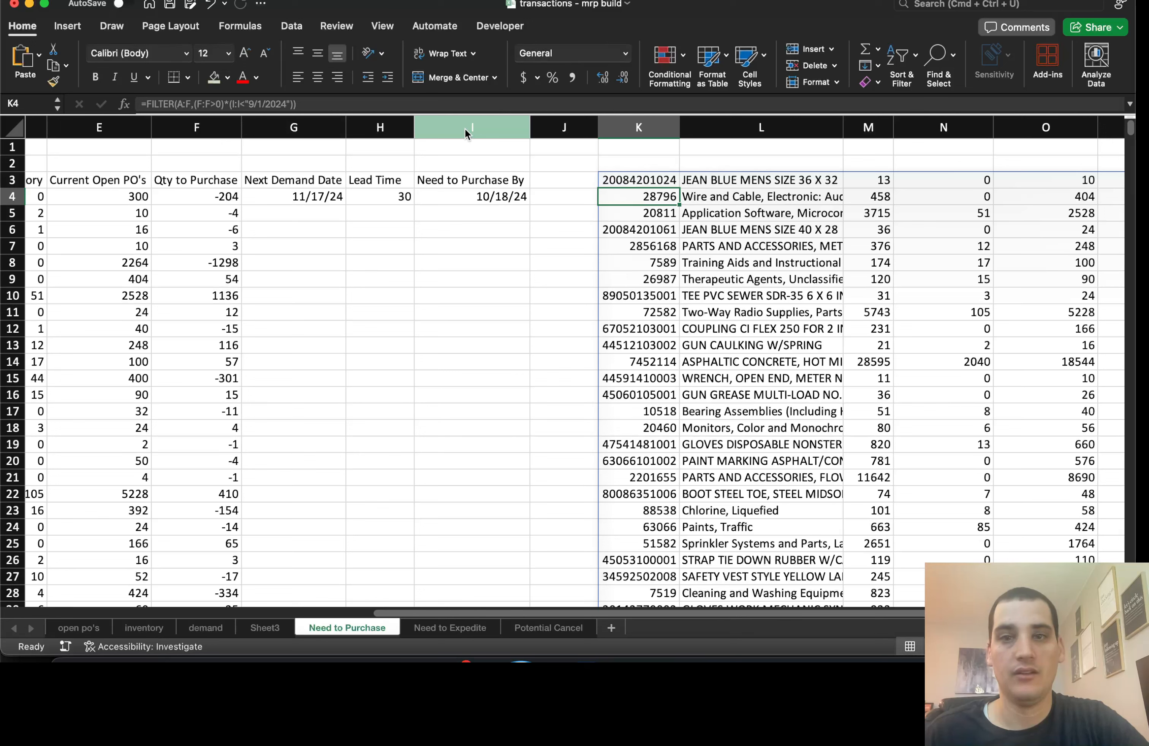
Copy the demand date, lead time and purchase-by values from G4:I4 into G7:I7.
key(Left)
key(Left)
key(Down)
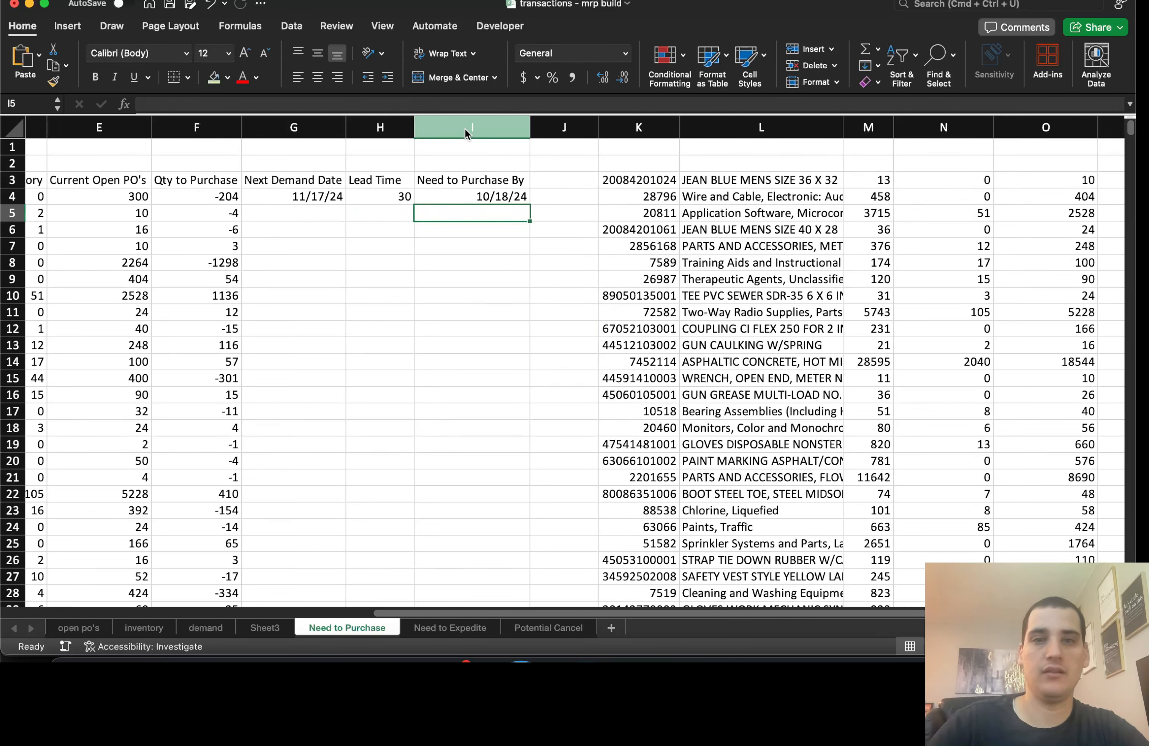
key(Up)
key(super+Left)
key(super+Right)
key(shift+Left)
key(shift+Left)
key(super+c)
key(Down)
key(Down)
key(Down)
key(Left)
key(Left)
key(super+v)
Remove the quotation marks around the date in K3's filter formula so it reads =FILTER(A:F,(F:F>0)*(I:I<9/1/2024)).
key(super+Right)
key(super+Right)
key(super+Right)
key(super+Left)
key(super+Up)
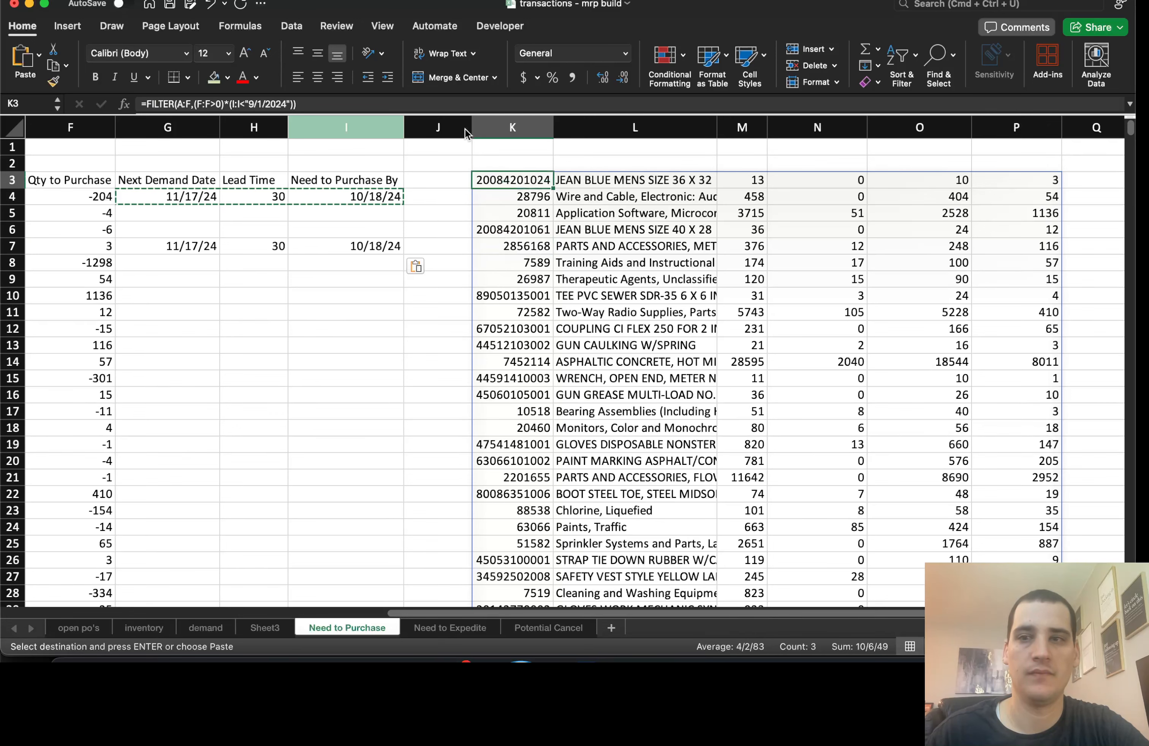
key(Escape)
click(402, 100)
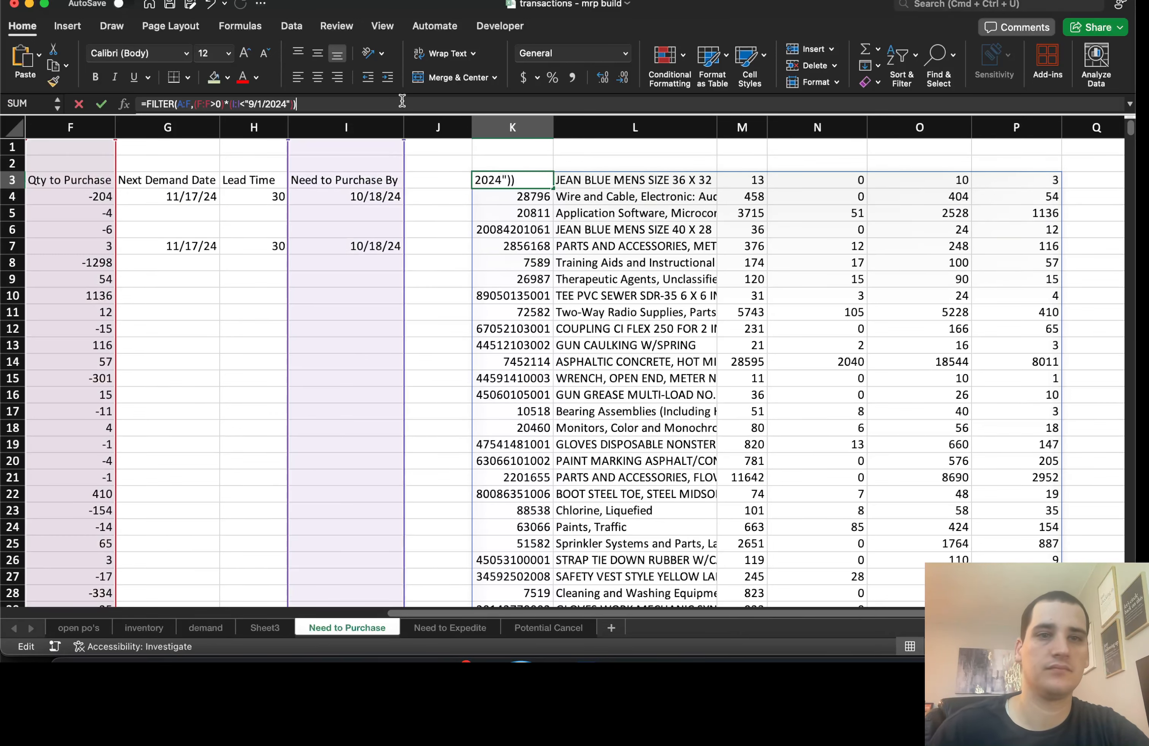
key(Escape)
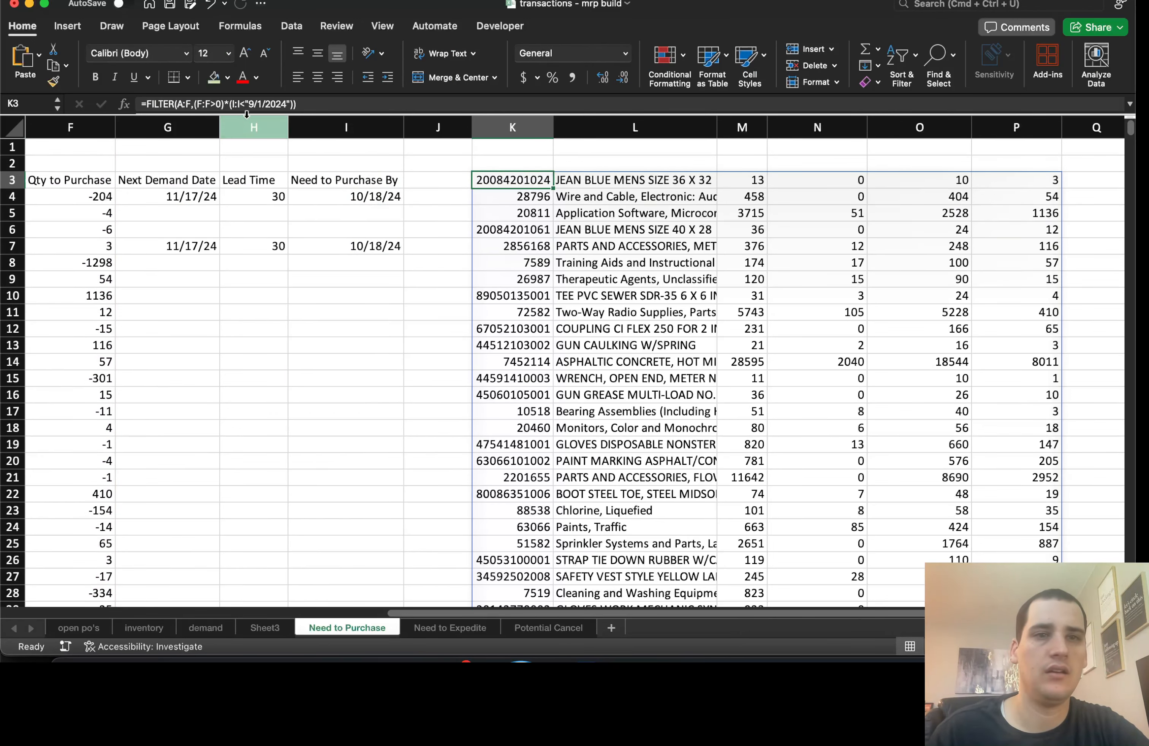
click(248, 104)
key(BackSpace)
key(End)
key(Left)
key(Left)
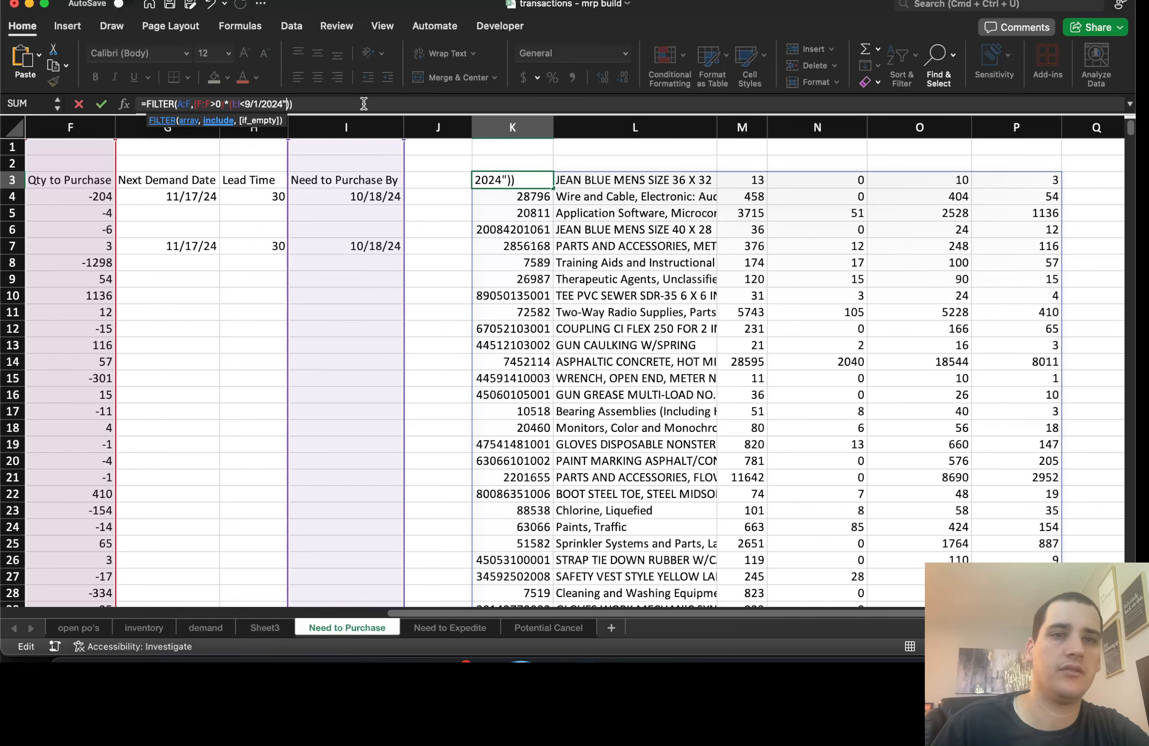
key(BackSpace)
key(Return)
key(Up)
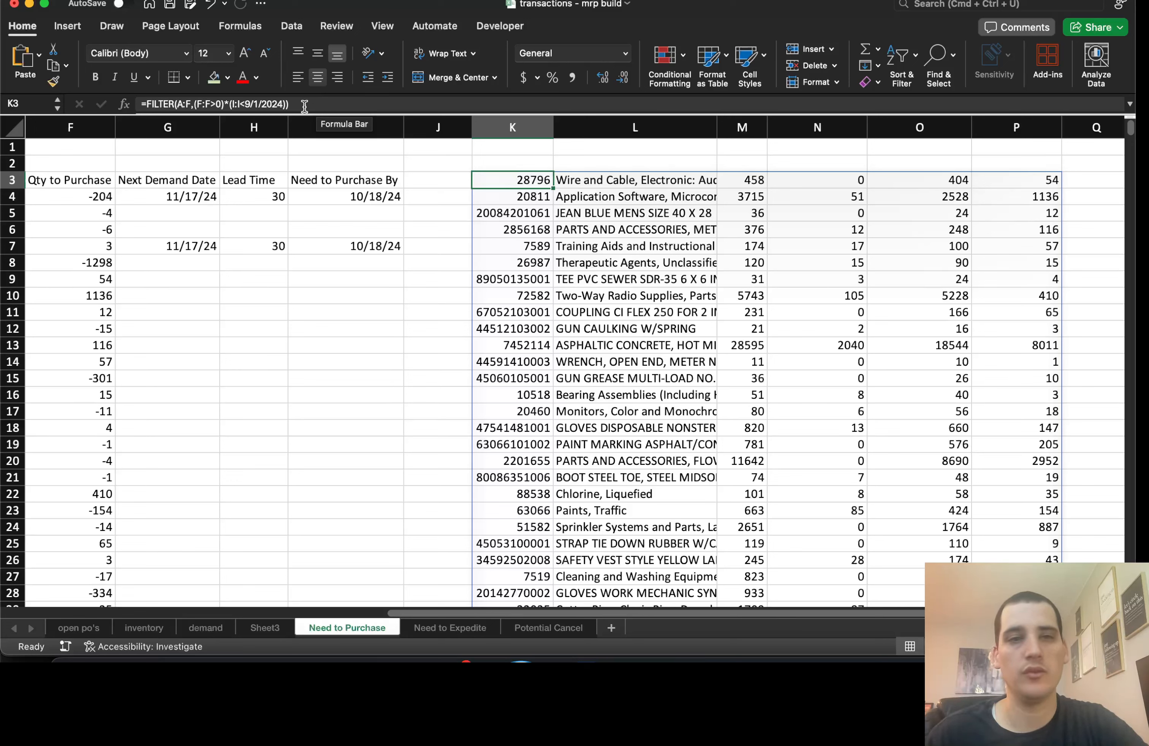
click(289, 104)
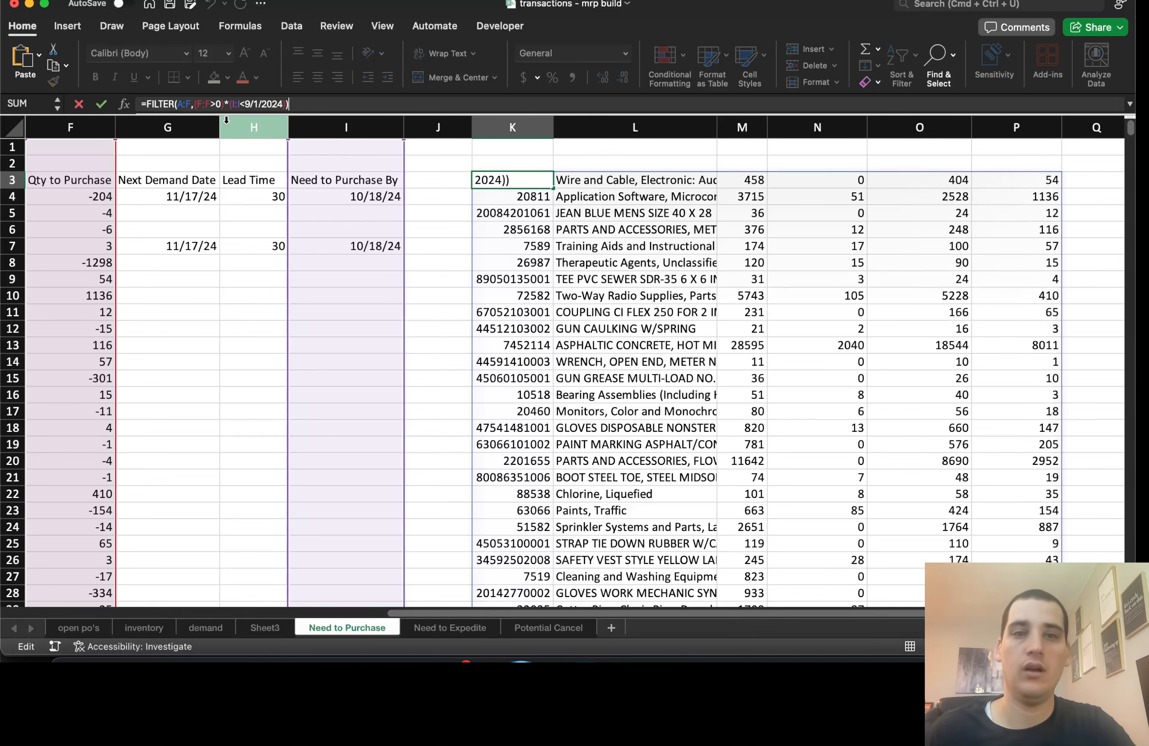
key(Return)
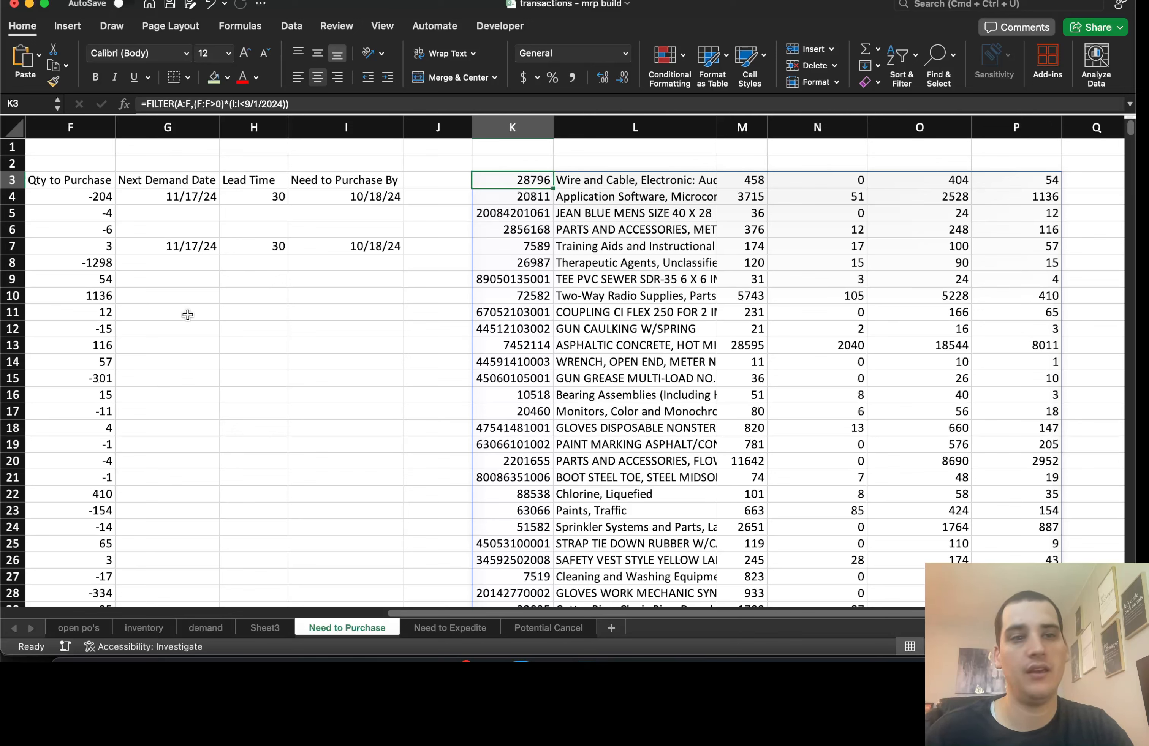
drag(196, 248, 356, 245)
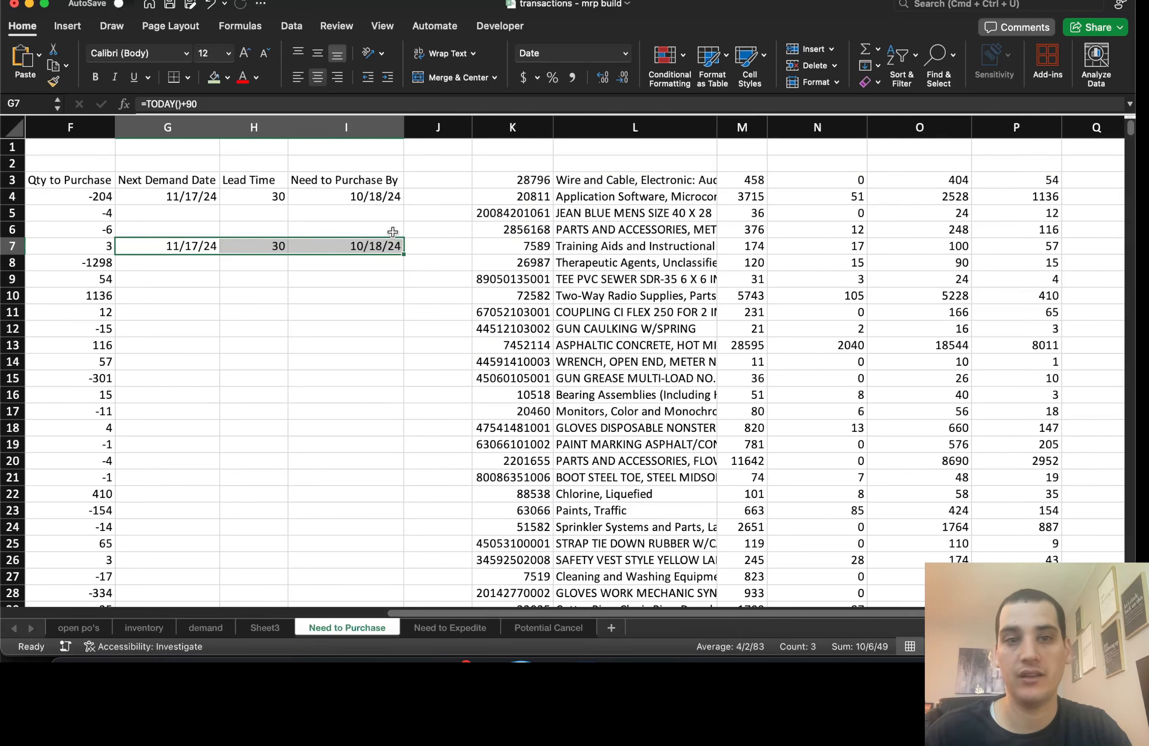
Move the filter formula from K3 down to K4, freeing row 3 for headers.
click(473, 180)
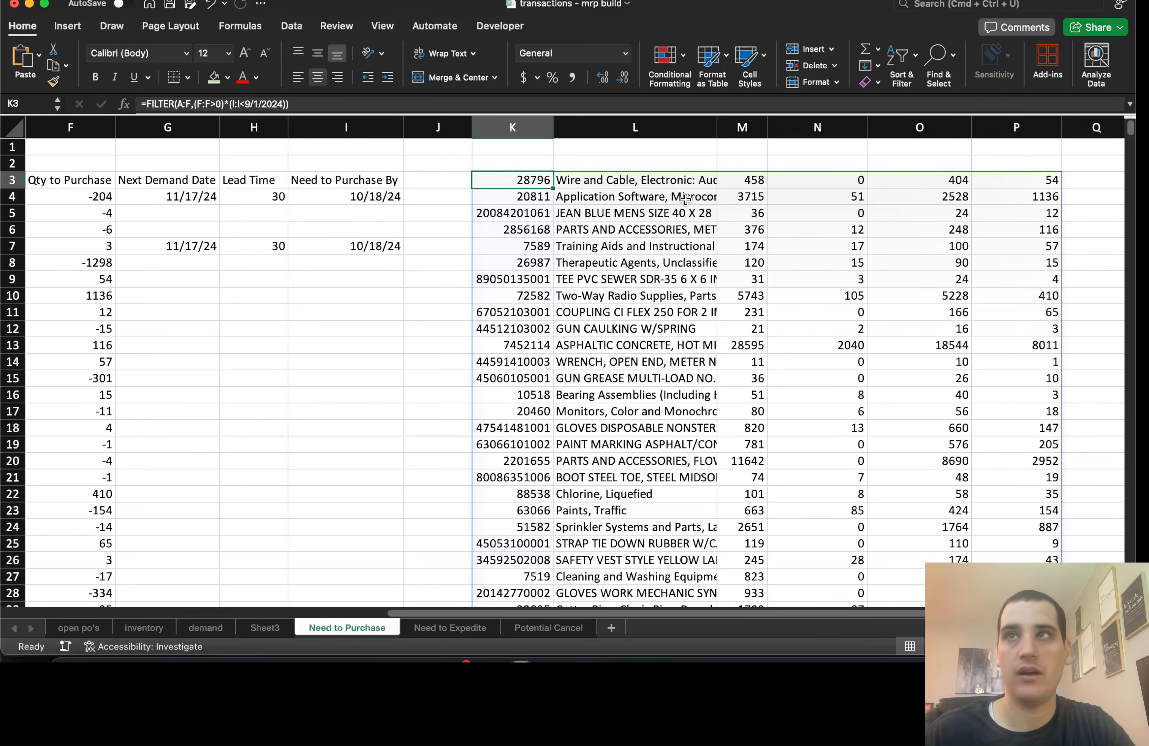
key(super+x)
key(Down)
key(super+v)
Copy the headers in A3:I3 above the filtered list, starting at K3.
key(Up)
key(super+Left)
key(super+Left)
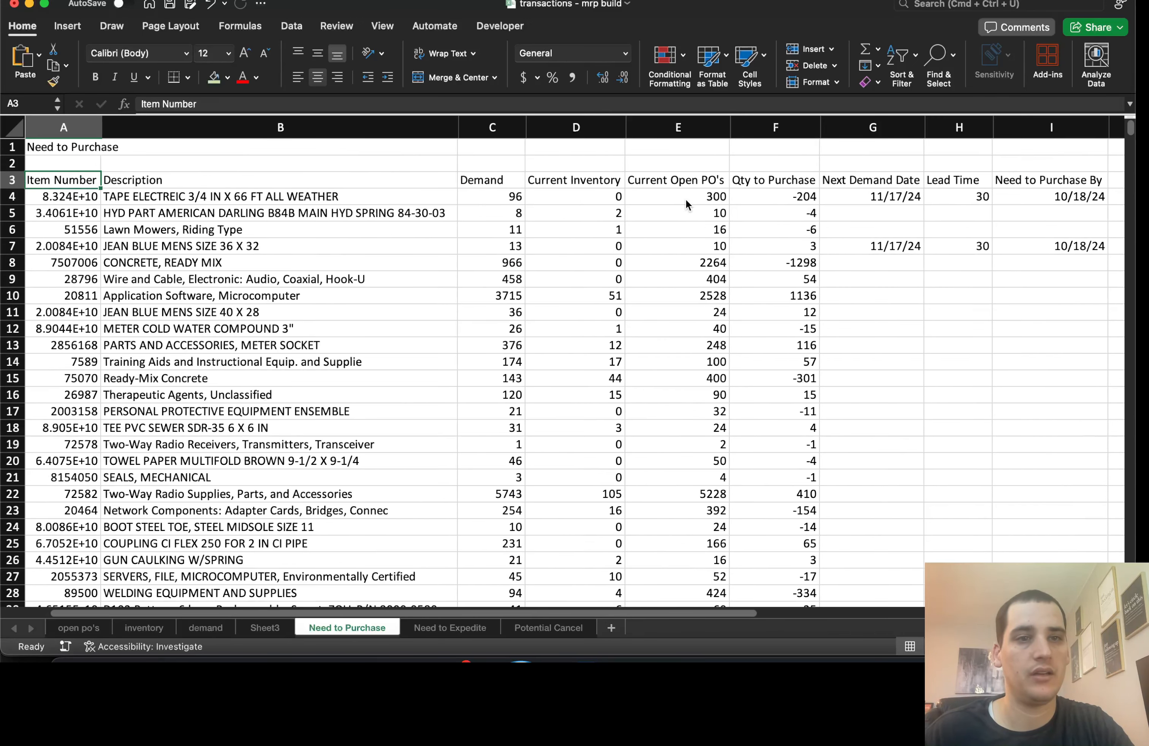
key(shift+super+Right)
key(super+c)
key(super+Right)
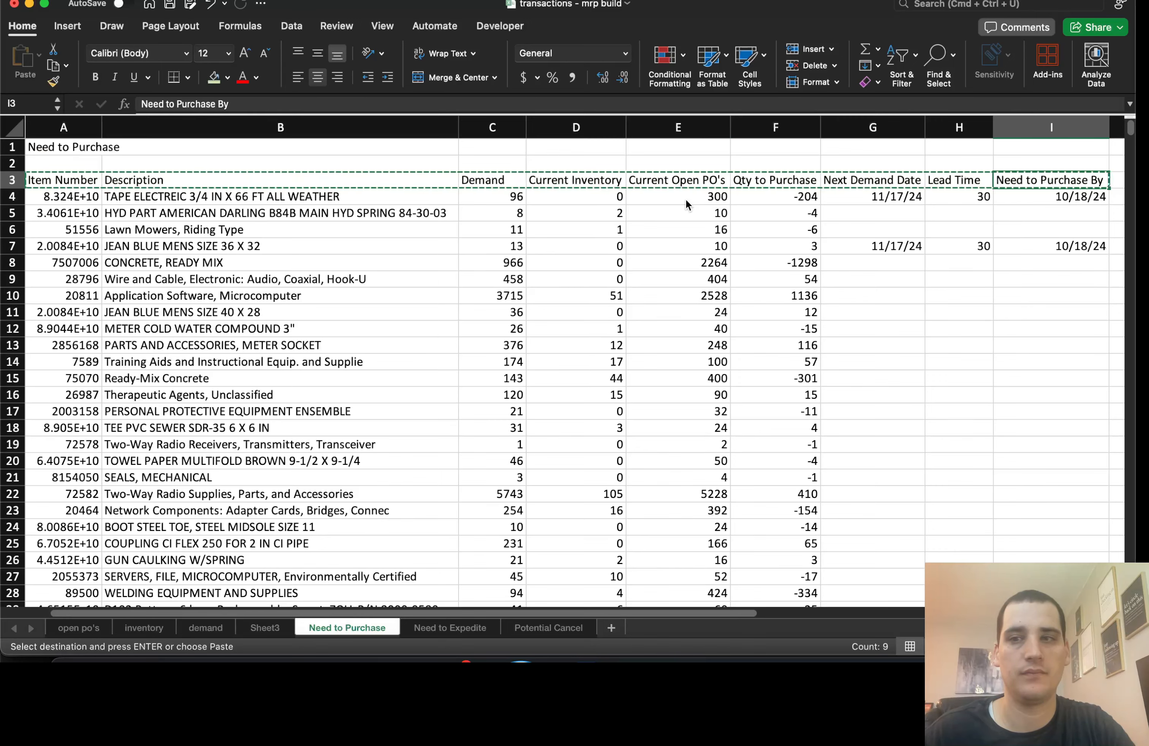
key(Right)
key(Right)
key(Return)
Examine the headers above the filtered list and the filter formula in K4.
key(Right)
key(Right)
key(Right)
key(Right)
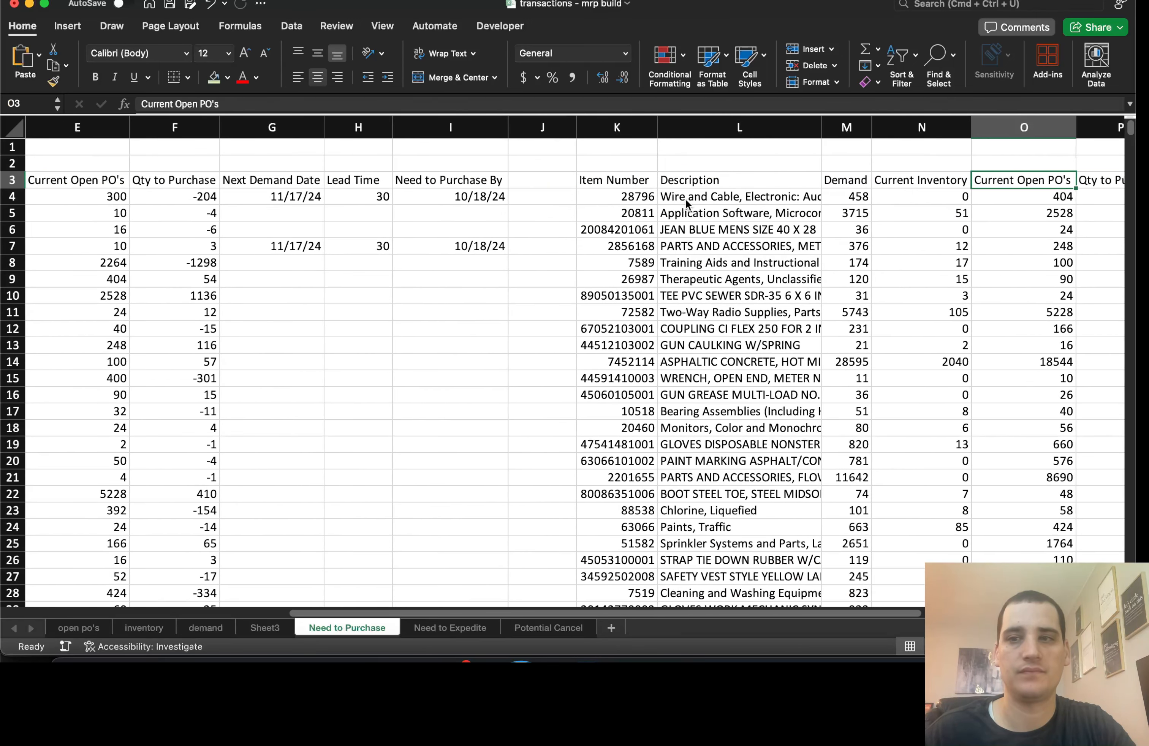
key(Left)
key(Left)
key(Left)
key(Left)
key(Down)
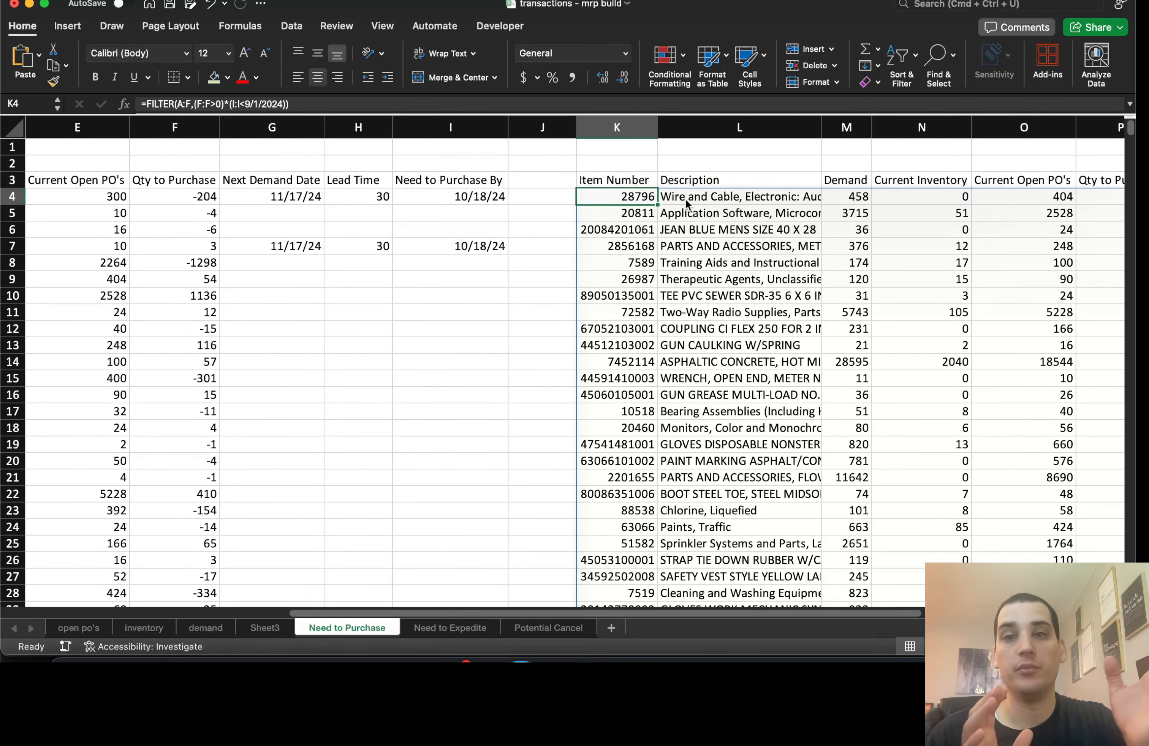
scroll(805, 194, right, 3)
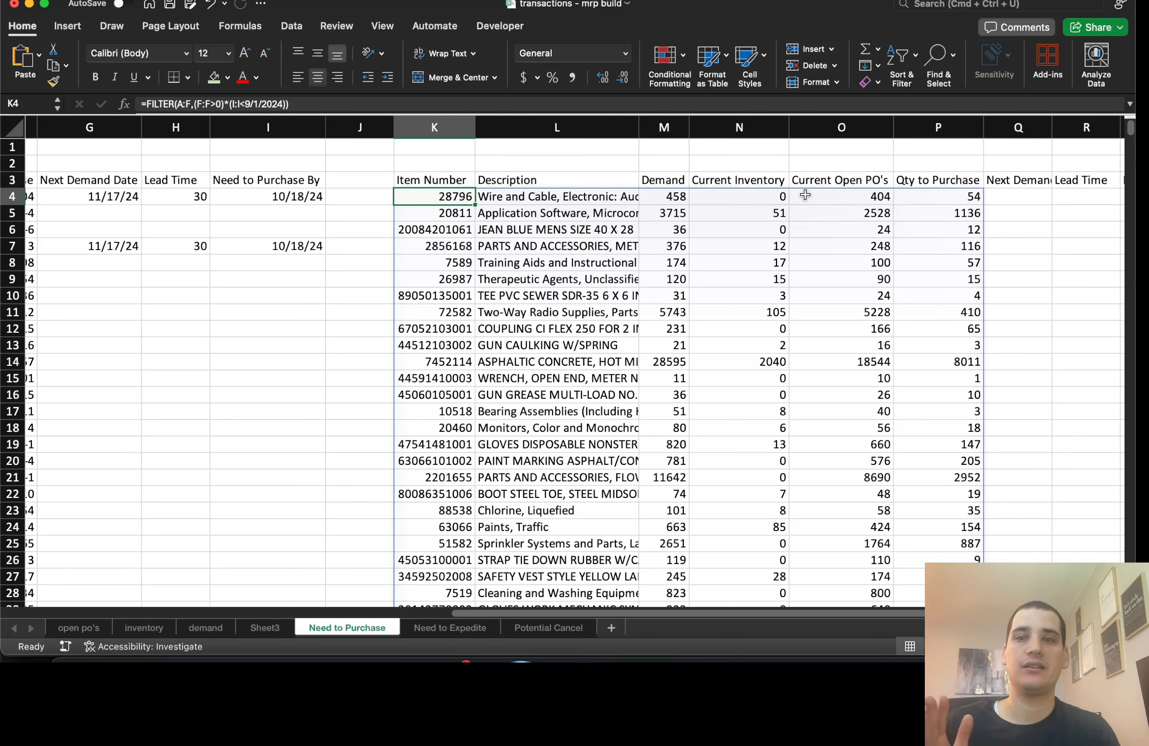
Copy the part number and description columns from the demand sheet into Need to Expedite, starting at A5.
click(449, 628)
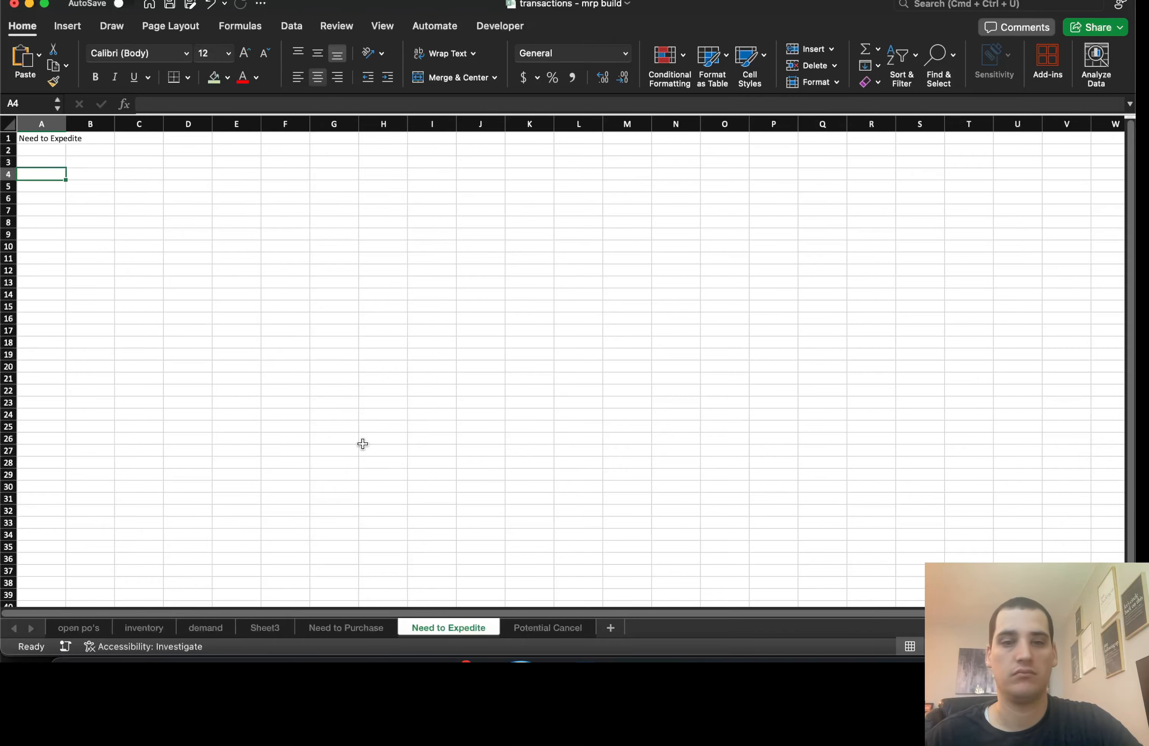
click(206, 628)
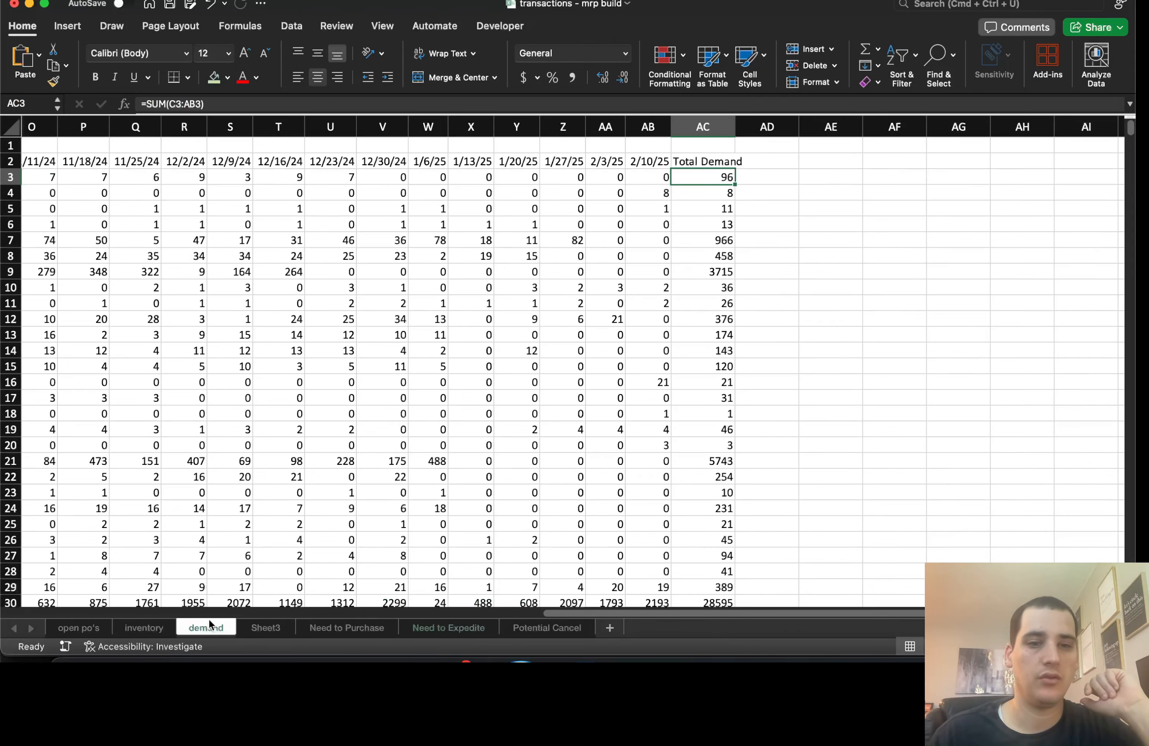
click(256, 304)
key(super+Up)
key(super+Left)
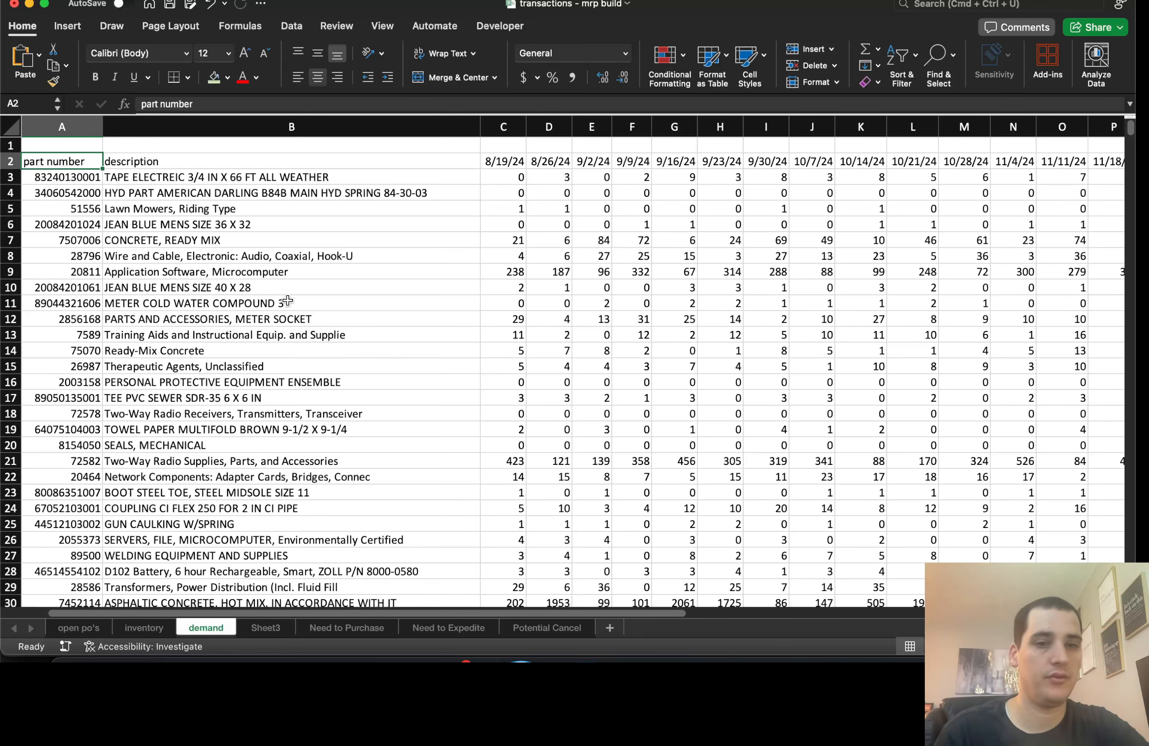
key(shift+Right)
key(ctrl+shift+Down)
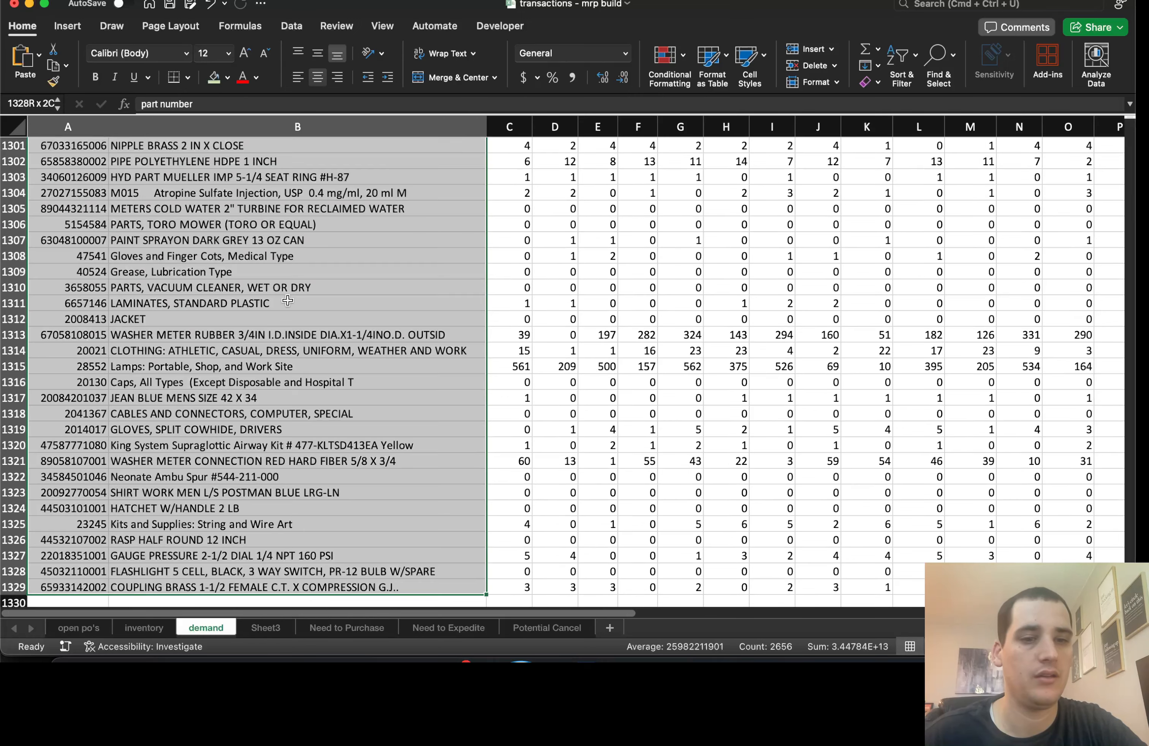
key(super+c)
key(ctrl+BackSpace)
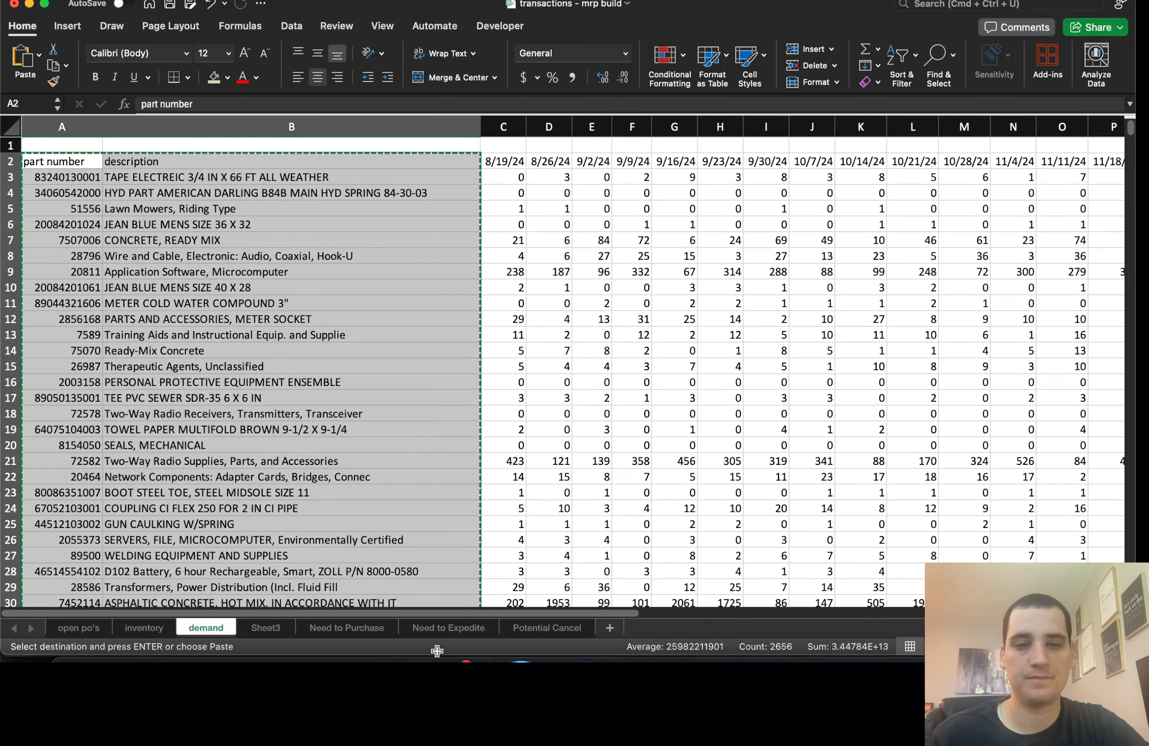
click(438, 629)
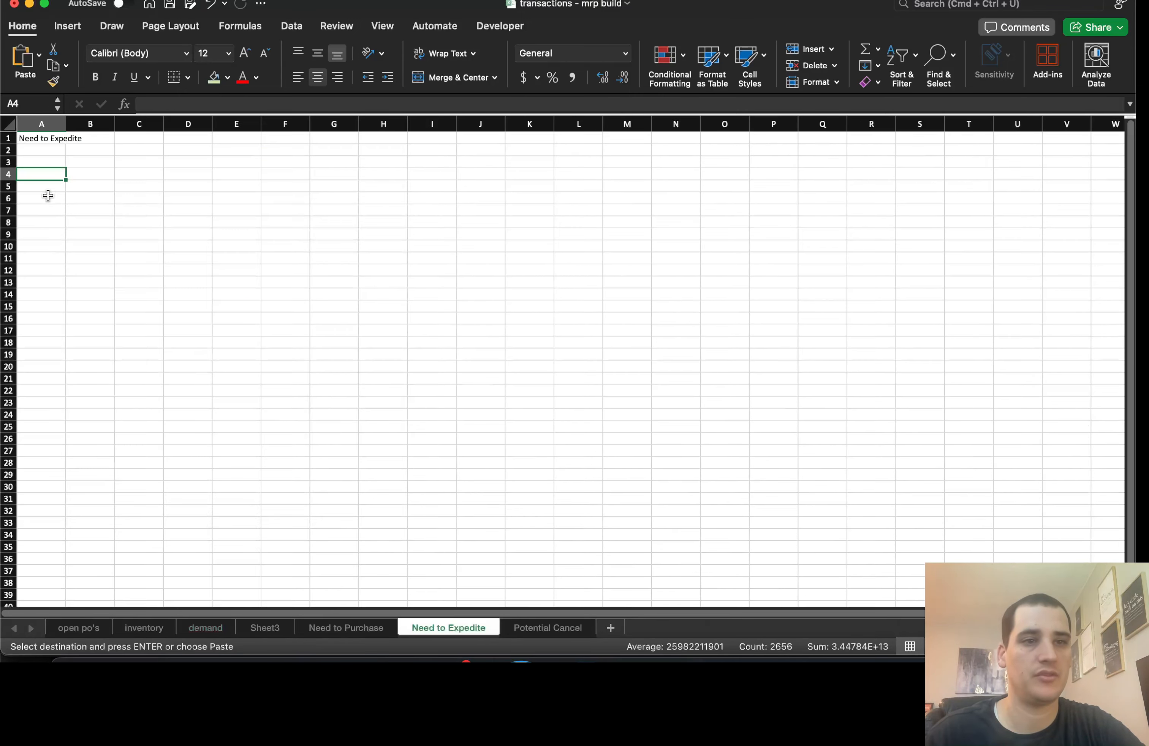
click(47, 191)
key(super+v)
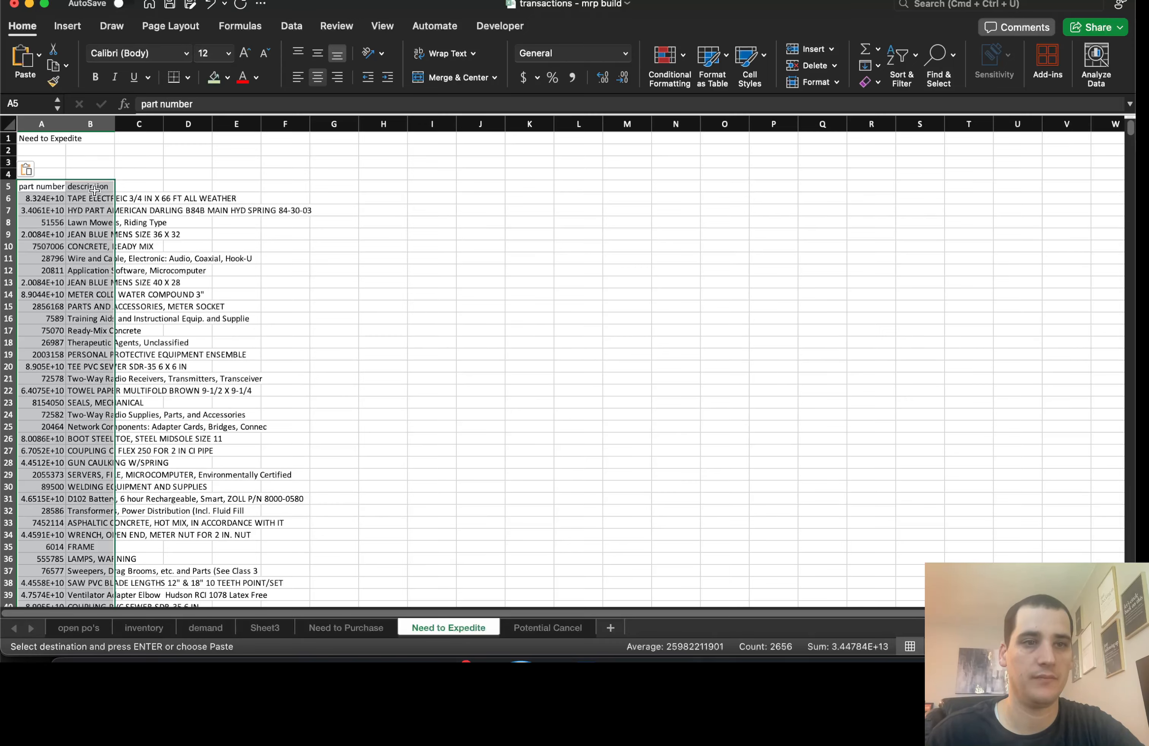
Copy the weekly date headers from the demand sheet into row 5 of Need to Expedite, starting at C5.
click(205, 627)
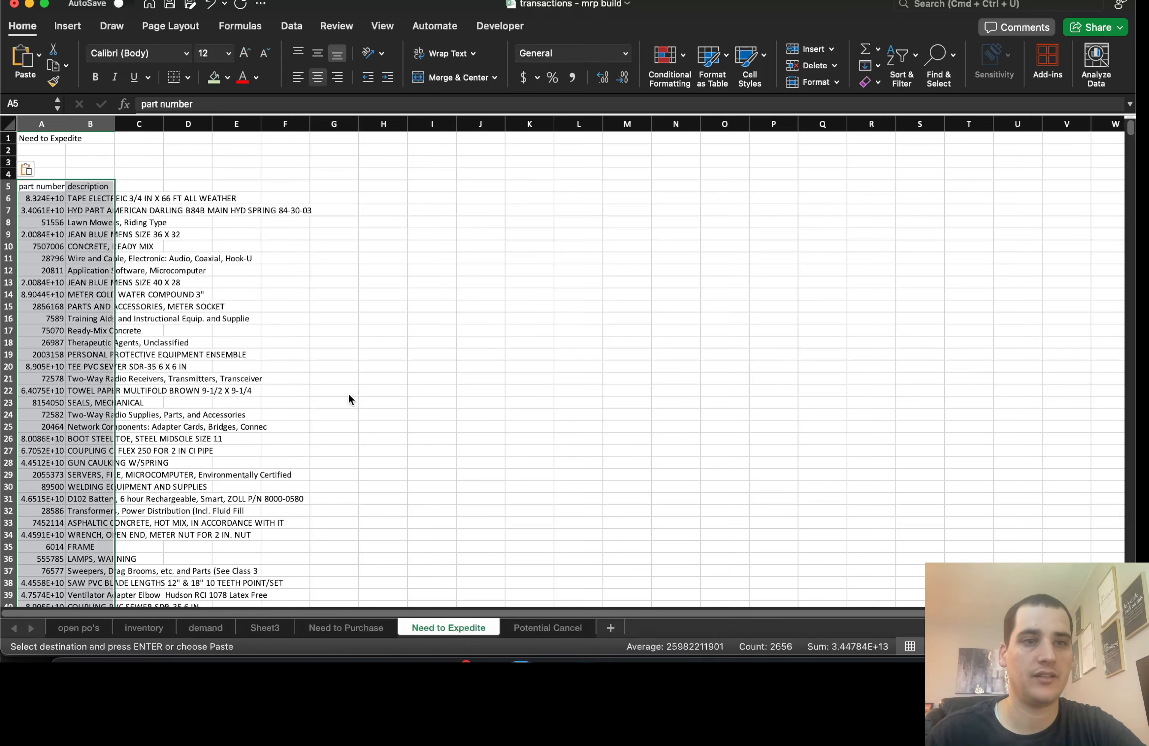
click(511, 160)
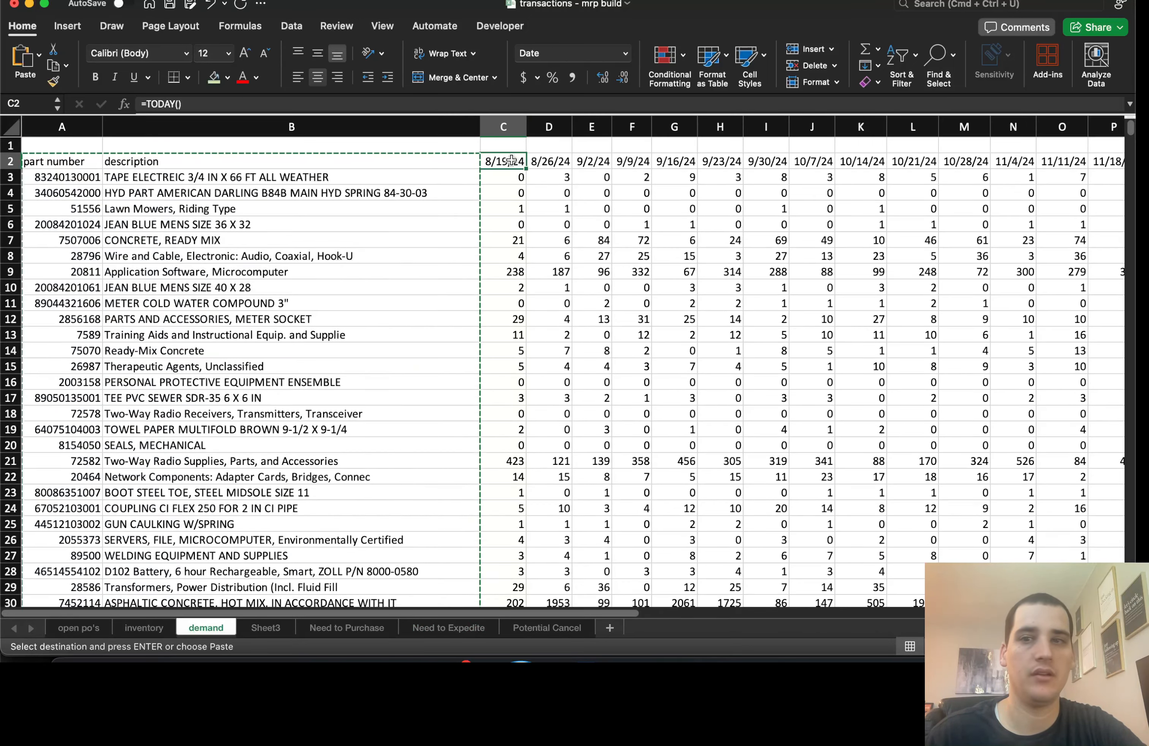
key(shift+super+Right)
click(433, 628)
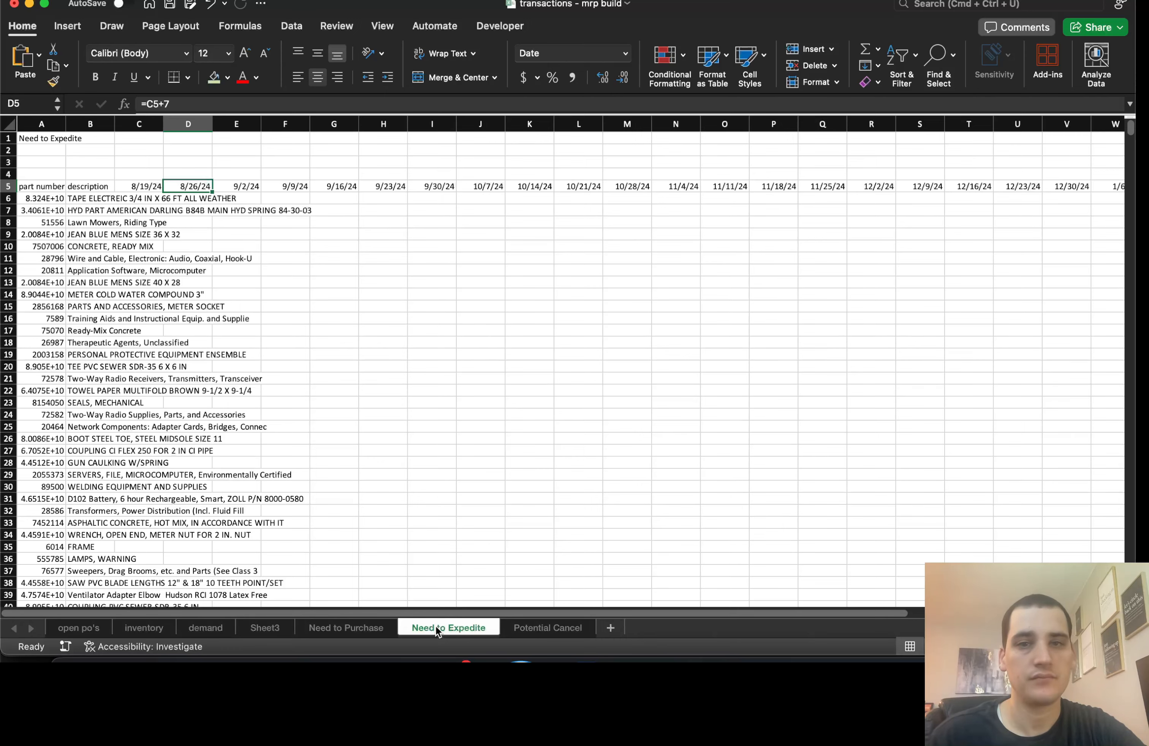
Delete the date headers from 10/28/24 through 2/10/25 in M5:AB5.
key(super+Right)
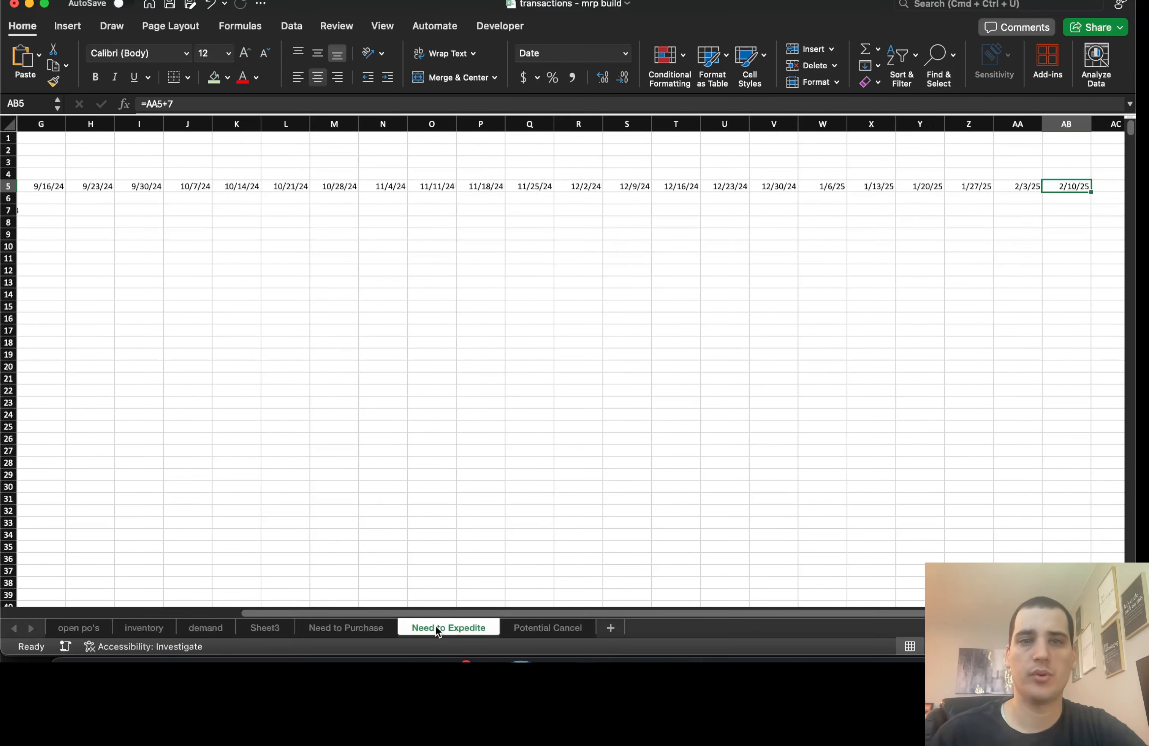
shift+click(358, 186)
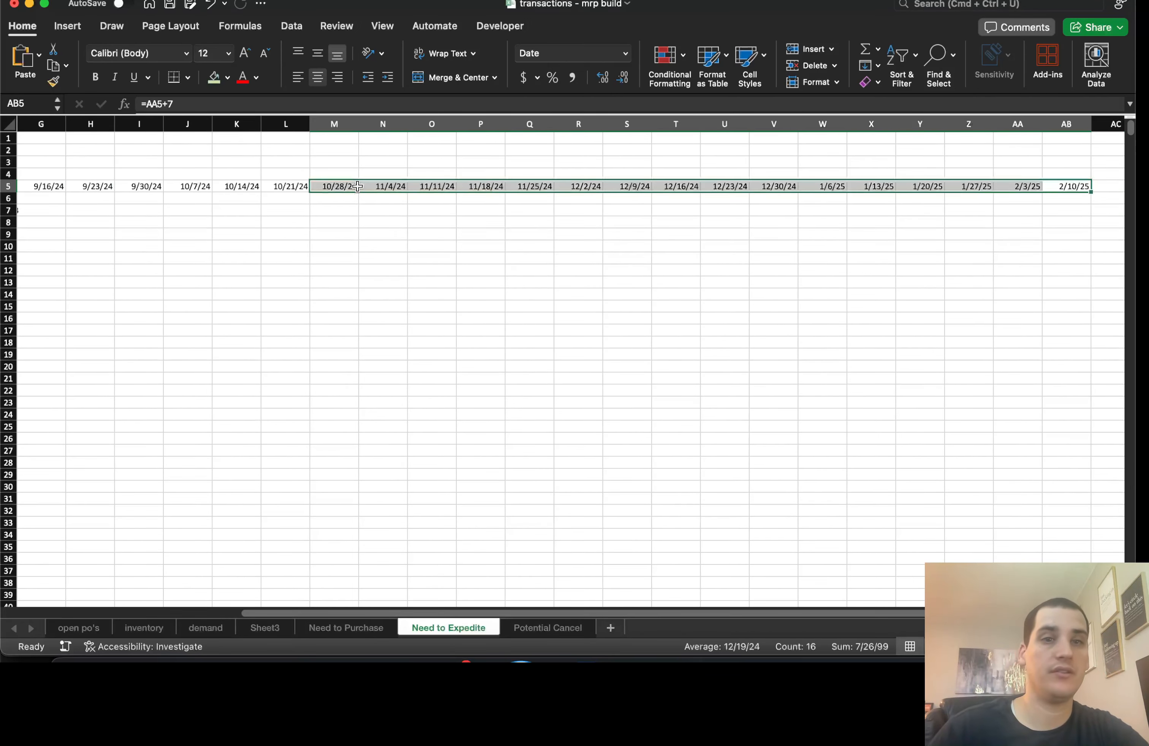
key(Delete)
key(super+Left)
key(super+Left)
key(Right)
key(Right)
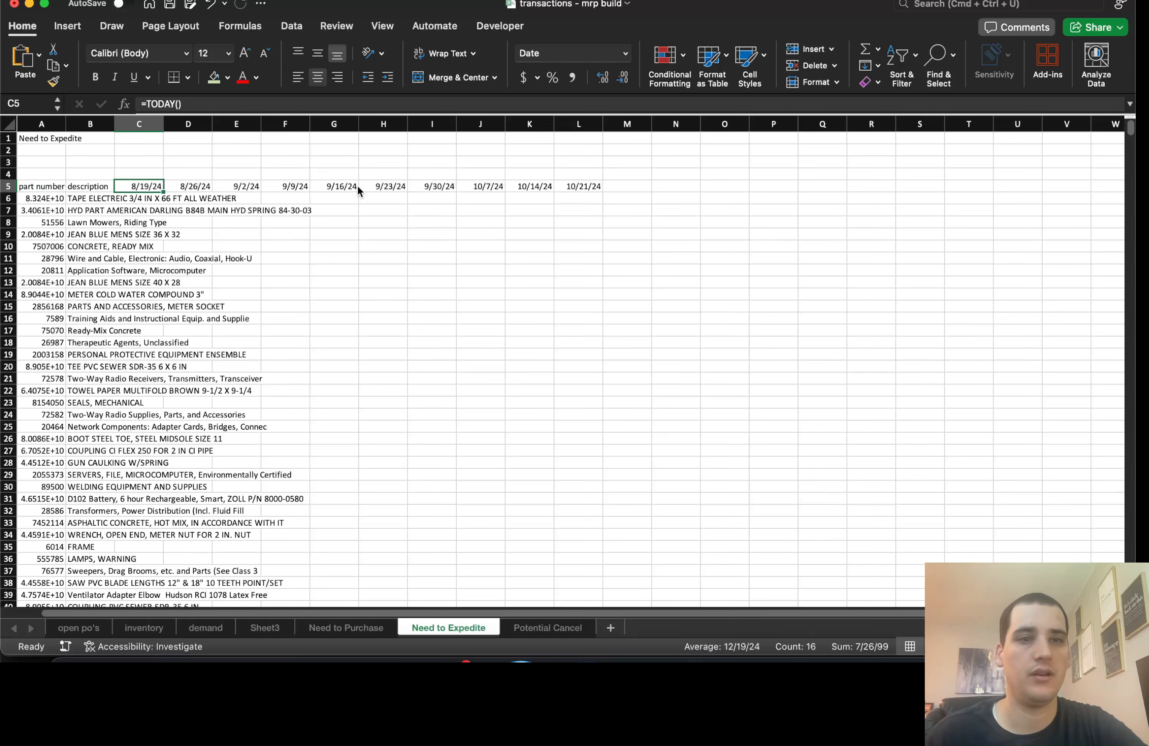
key(shift+super+Right)
key(super+Left)
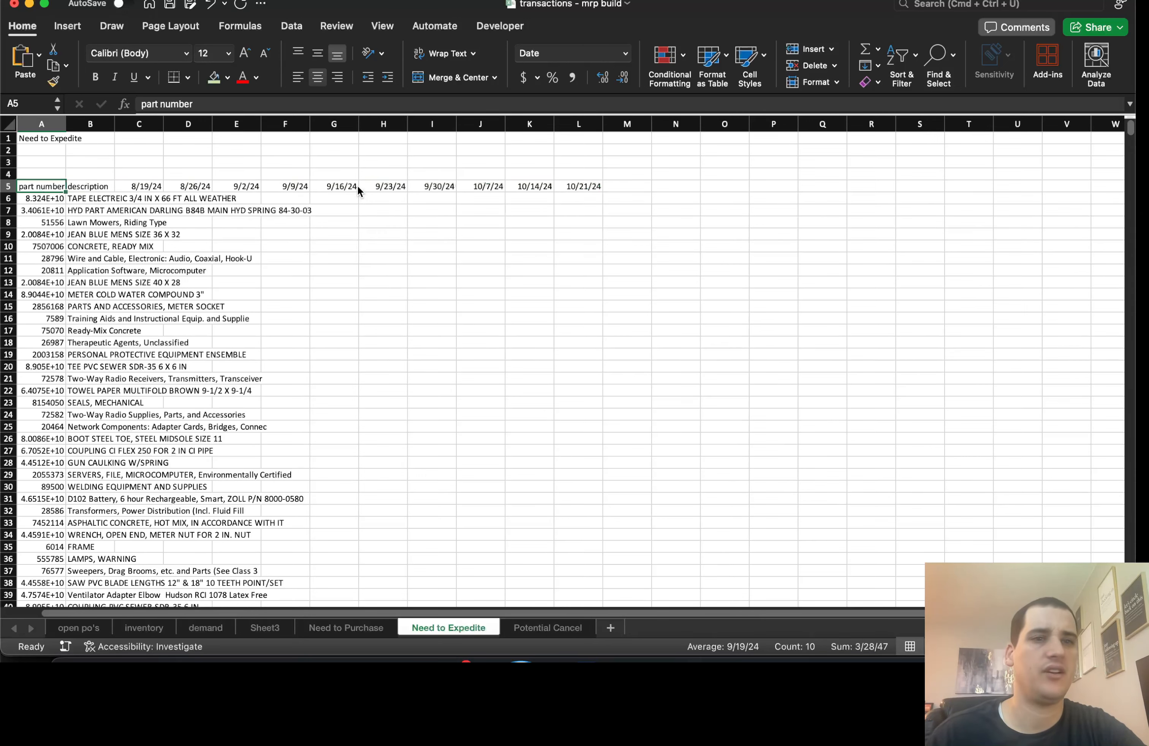
key(Right)
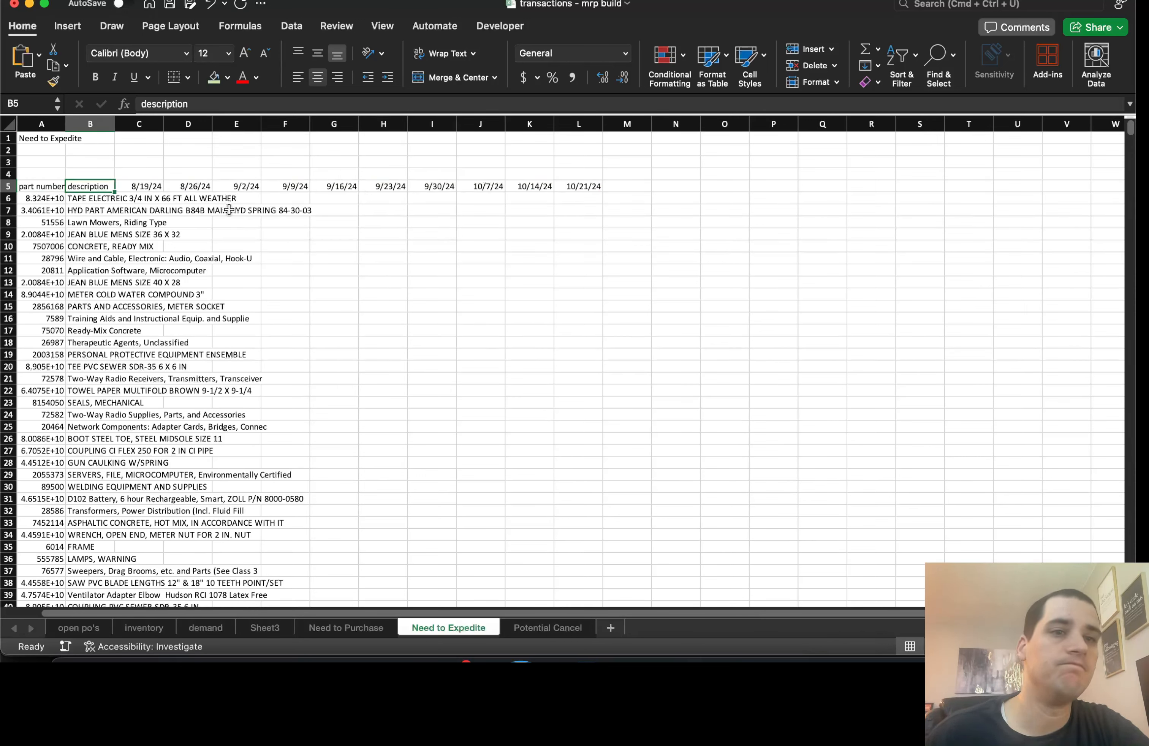
Duplicate the whole table A5:L1332, with its part numbers, descriptions and date headers, to a second block starting at P5.
click(156, 195)
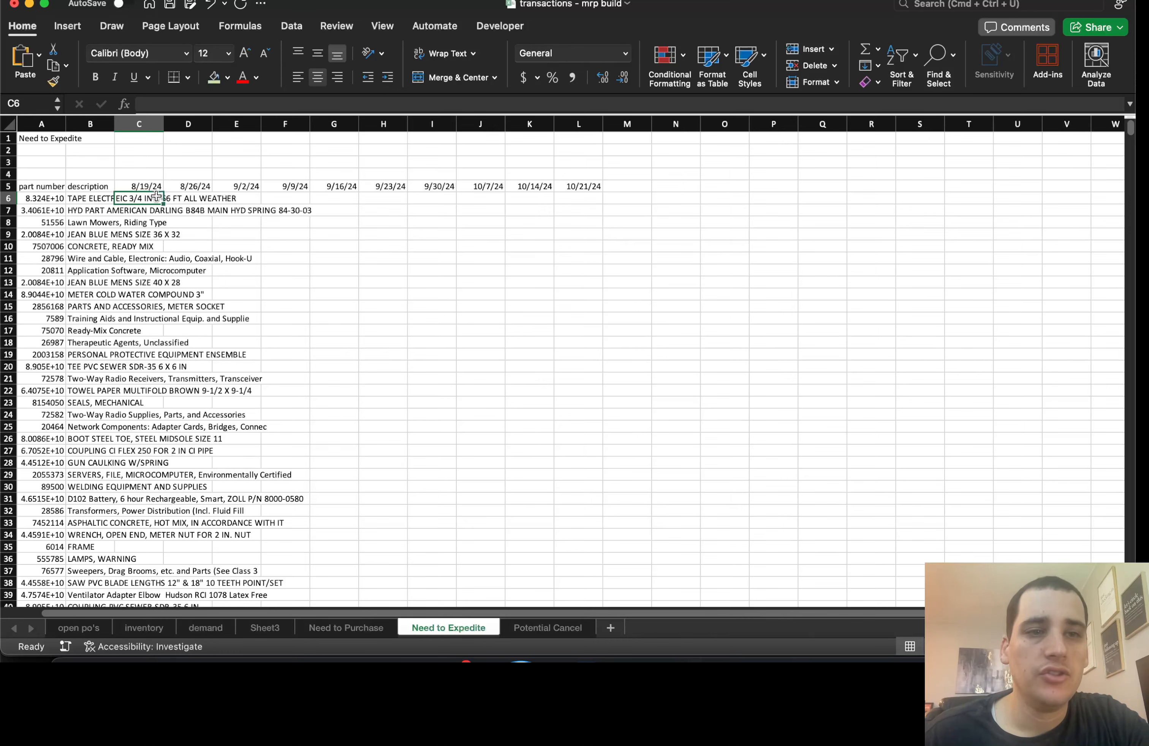
key(Up)
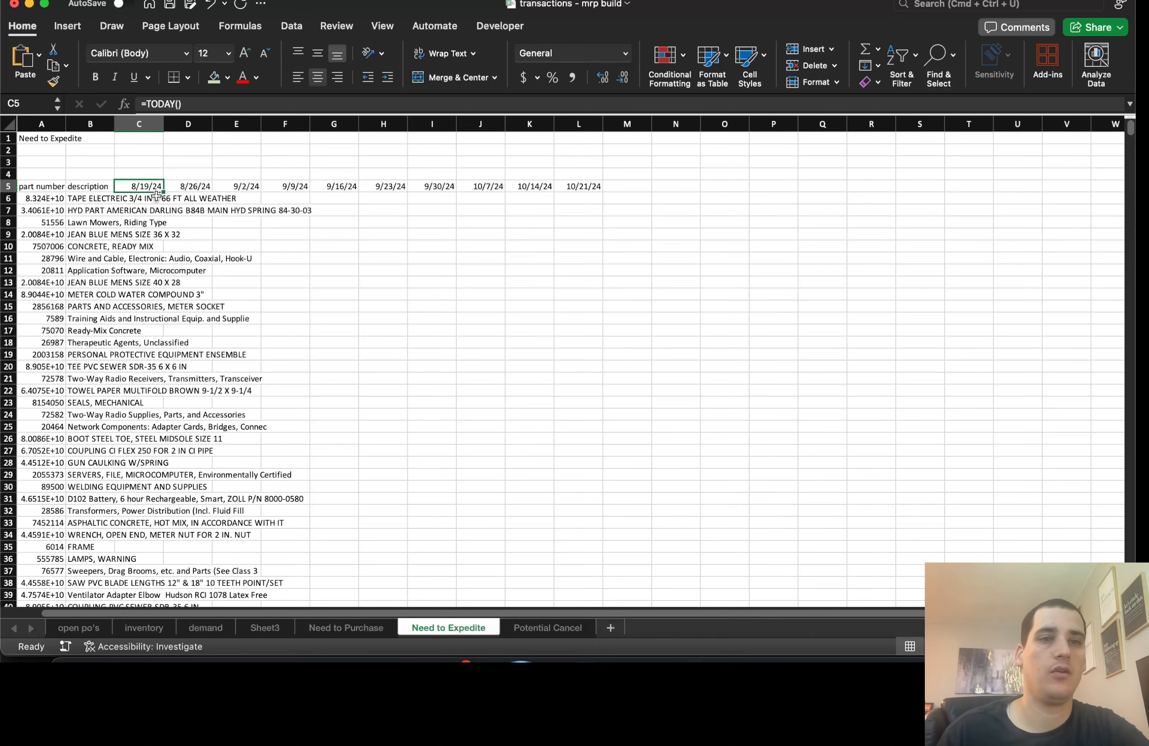
key(Left)
key(Left)
key(super+shift+Right)
key(super+shift+Down)
key(super+c)
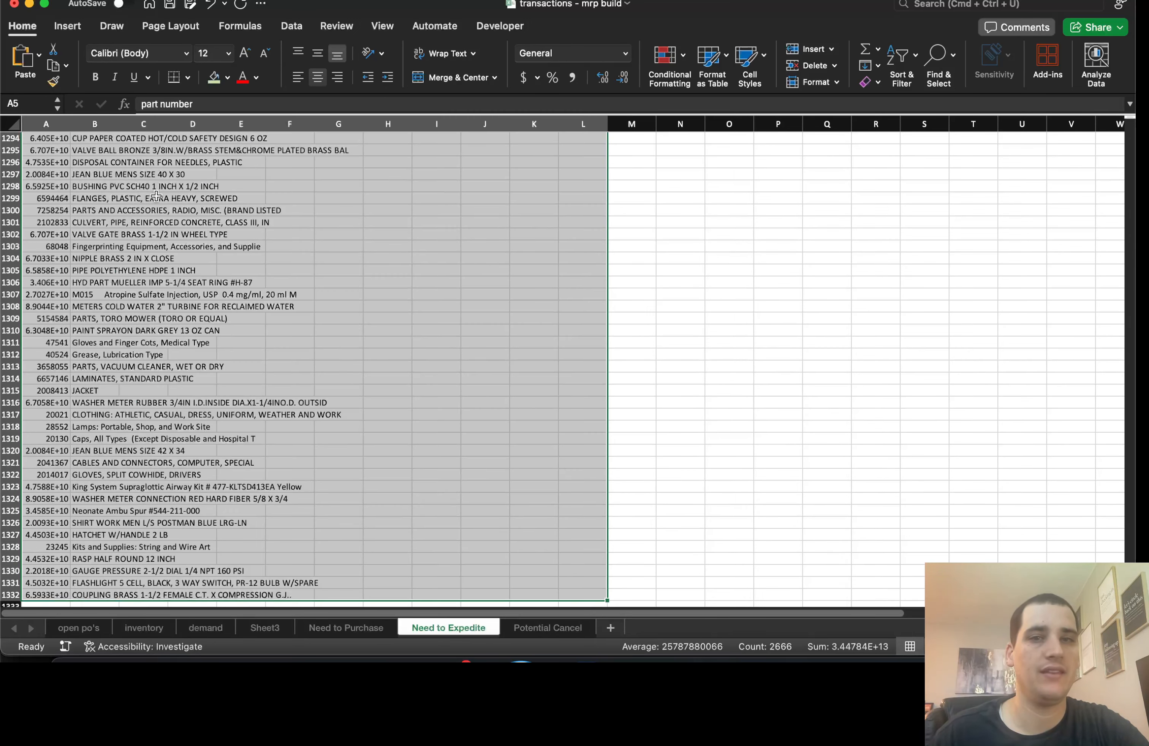
key(super+Up)
key(Down)
key(Down)
key(Down)
key(Down)
key(Down)
key(Up)
key(super+Right)
key(Right)
key(Right)
key(Right)
key(Right)
key(super+v)
Label the first table DEMAND in C4, above its first date header.
key(super+Left)
key(super+Left)
key(Up)
key(Right)
key(Right)
text(DEMAND)
key(Return)
Label the second table DELIVERIES in R4, above its first date header.
key(super+Right)
key(Right)
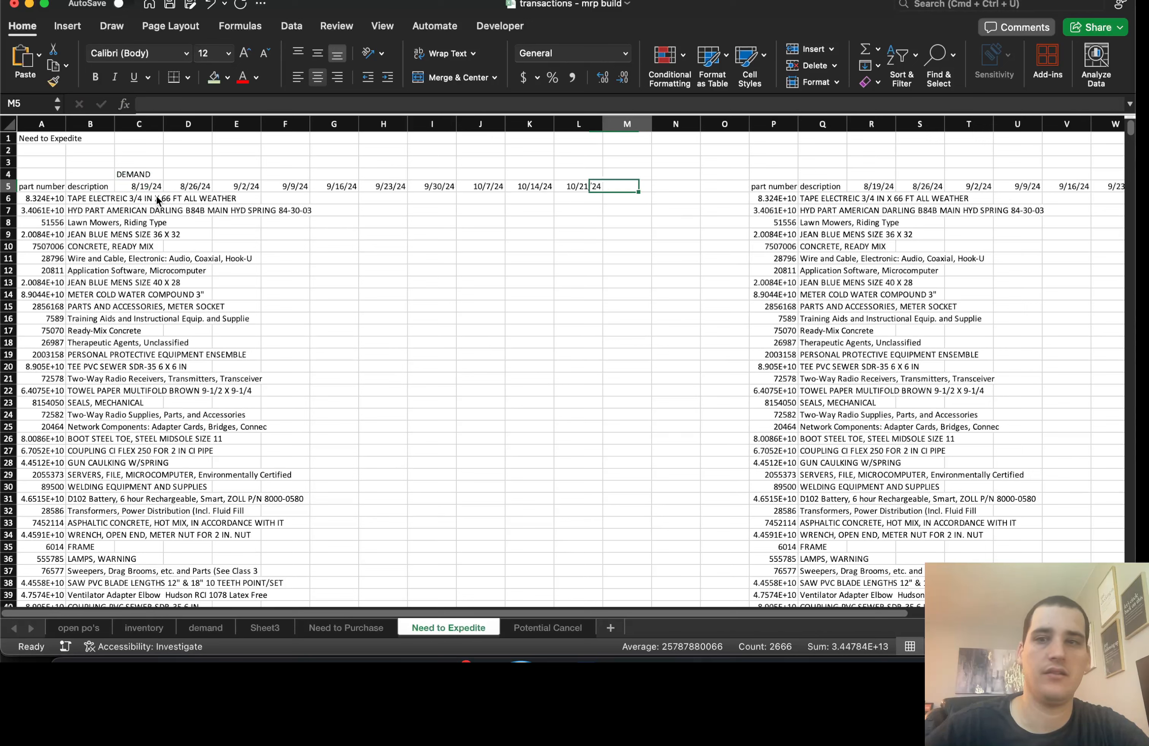
key(Right)
key(Right)
key(Right)
key(Up)
key(Right)
key(Right)
text(DELIVERIES)
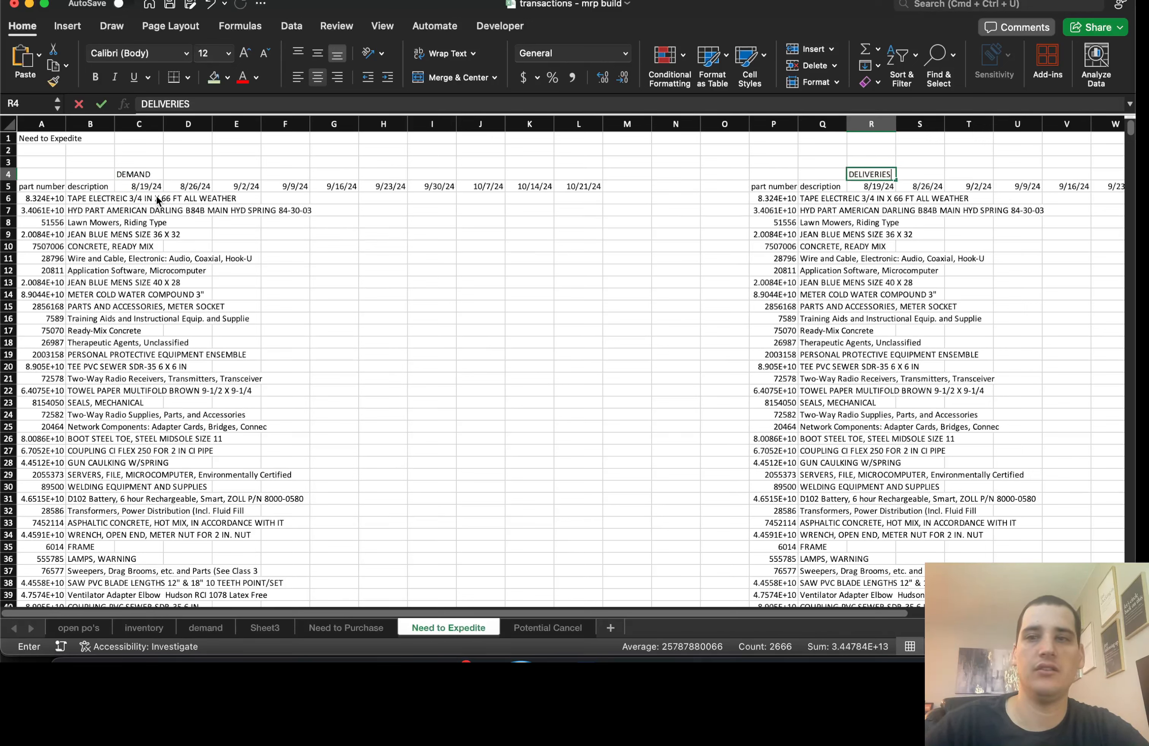
key(Return)
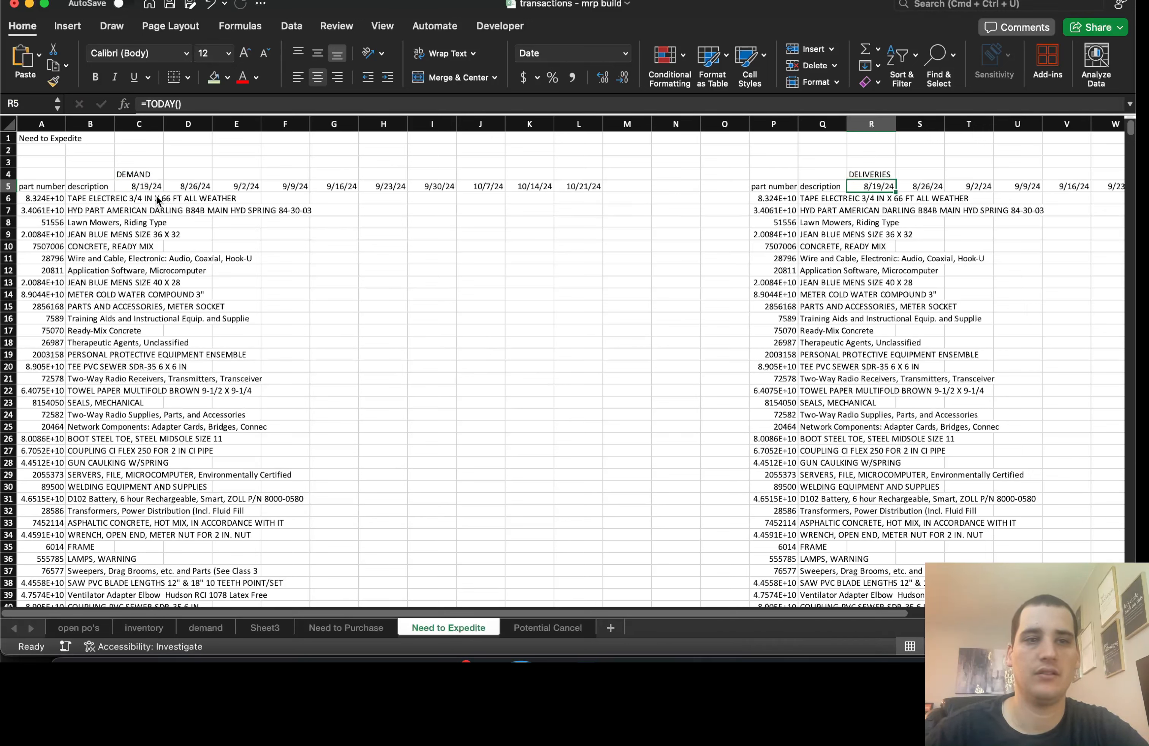
Copy the entire DELIVERIES table, including its label row, from P4 through column AA.
click(774, 270)
key(super+a)
key(super+c)
scroll(541, 283, right, 12)
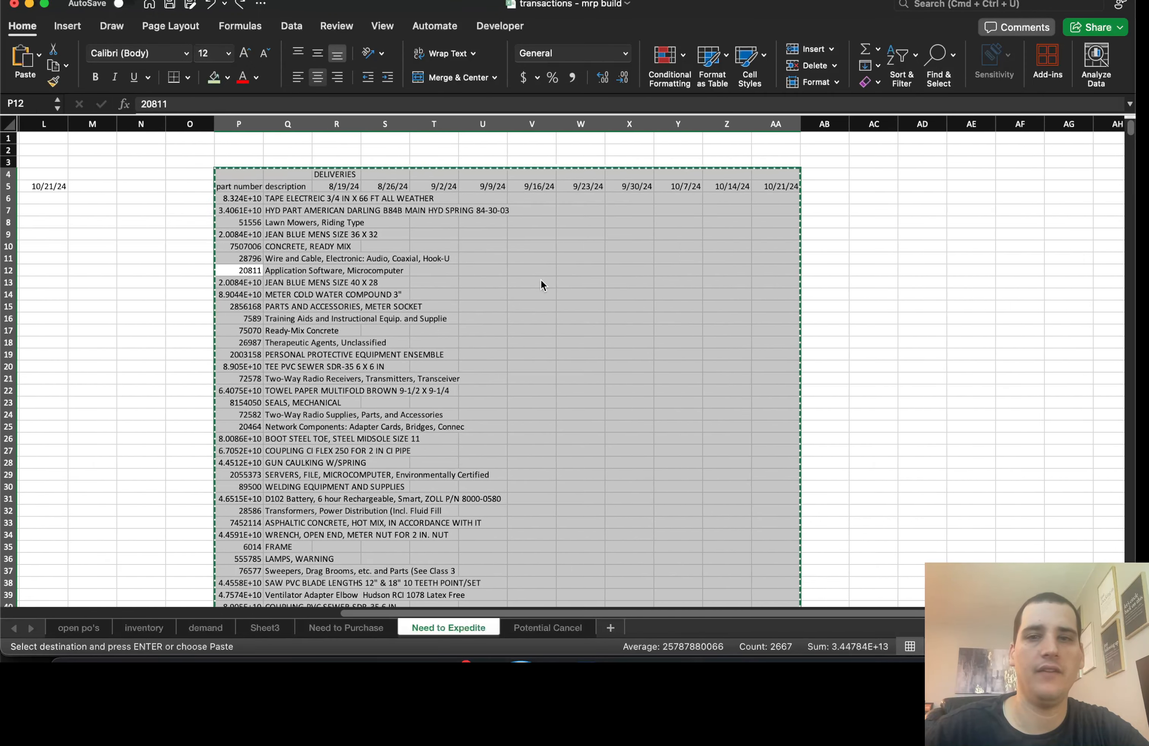
click(904, 172)
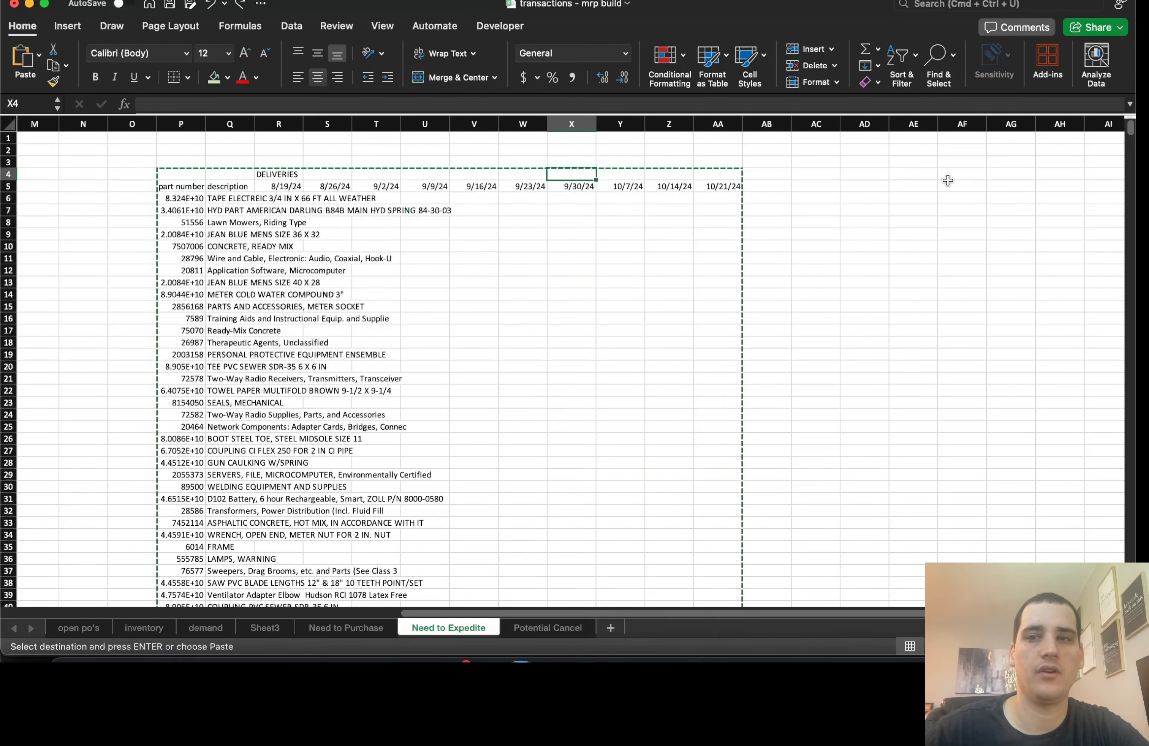
key(Return)
key(super+z)
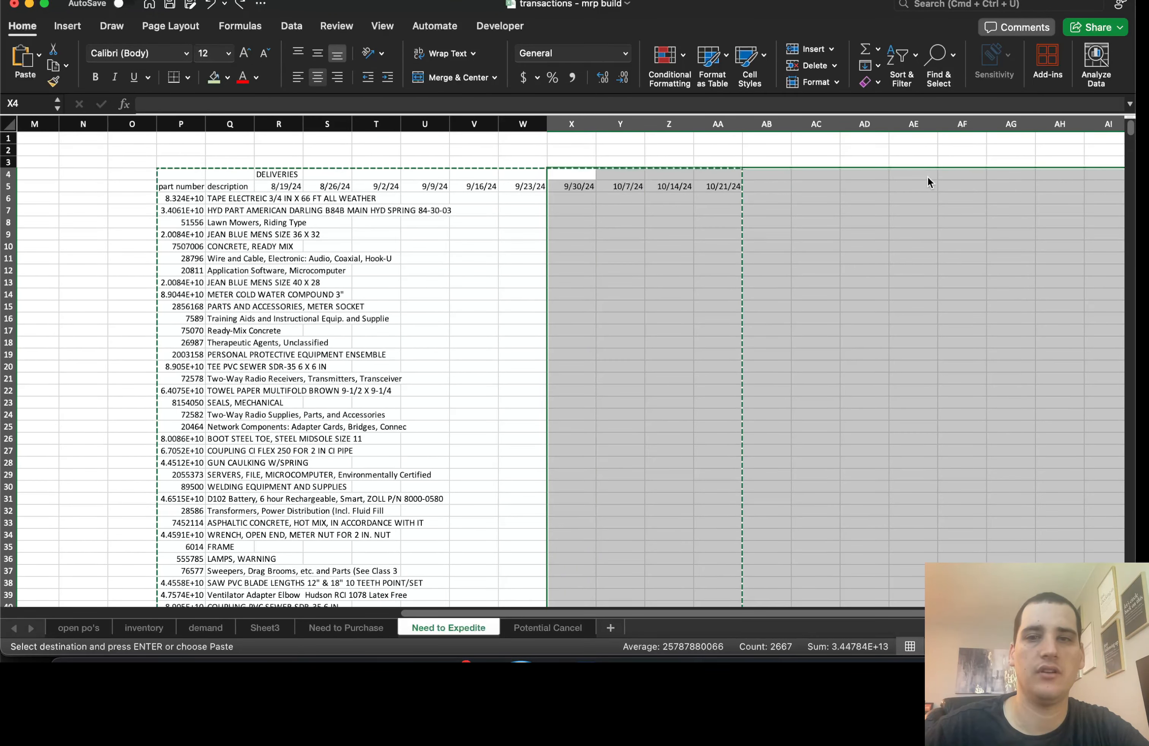
key(super+z)
Paste the copied table at AE4 and change its label in AG4 to GAP.
click(927, 177)
key(Return)
click(1011, 175)
text(GAP)
key(Return)
Insert a column before the first date of the GAP table and head it Inventory in AG5.
click(1011, 123)
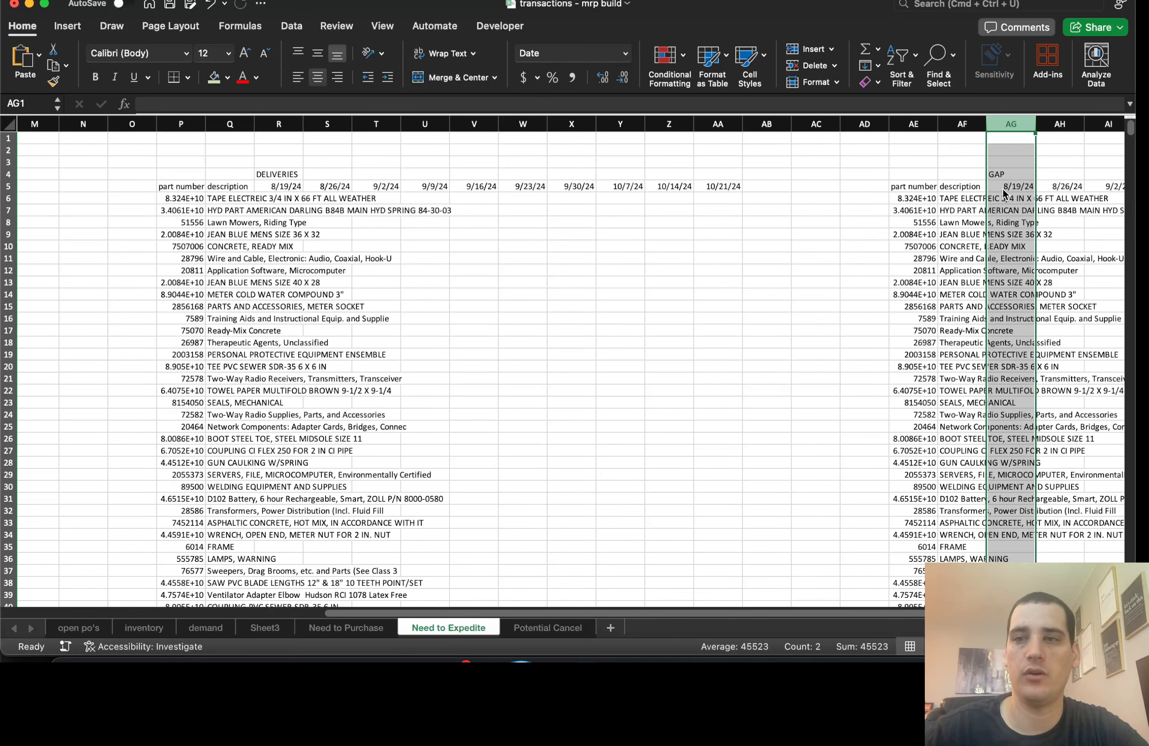
key(super+shift+equal)
double_click(1003, 188)
text(Inventory)
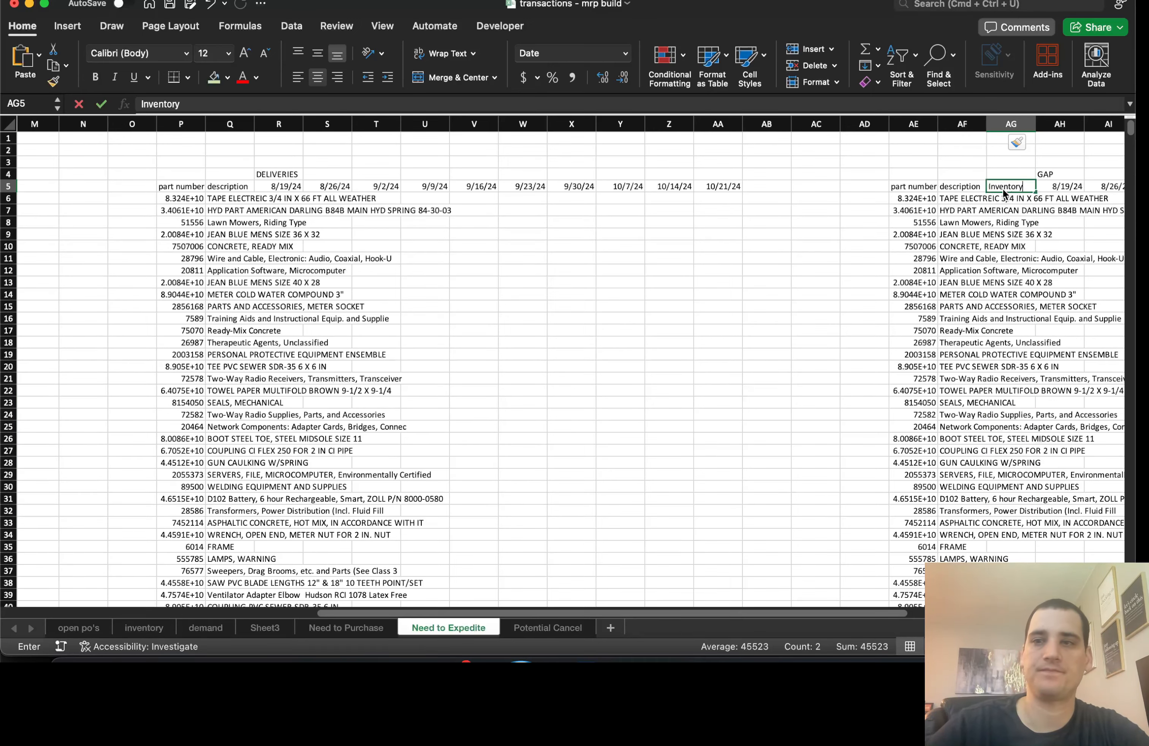
key(Return)
key(Left)
scroll(880, 249, right, 3)
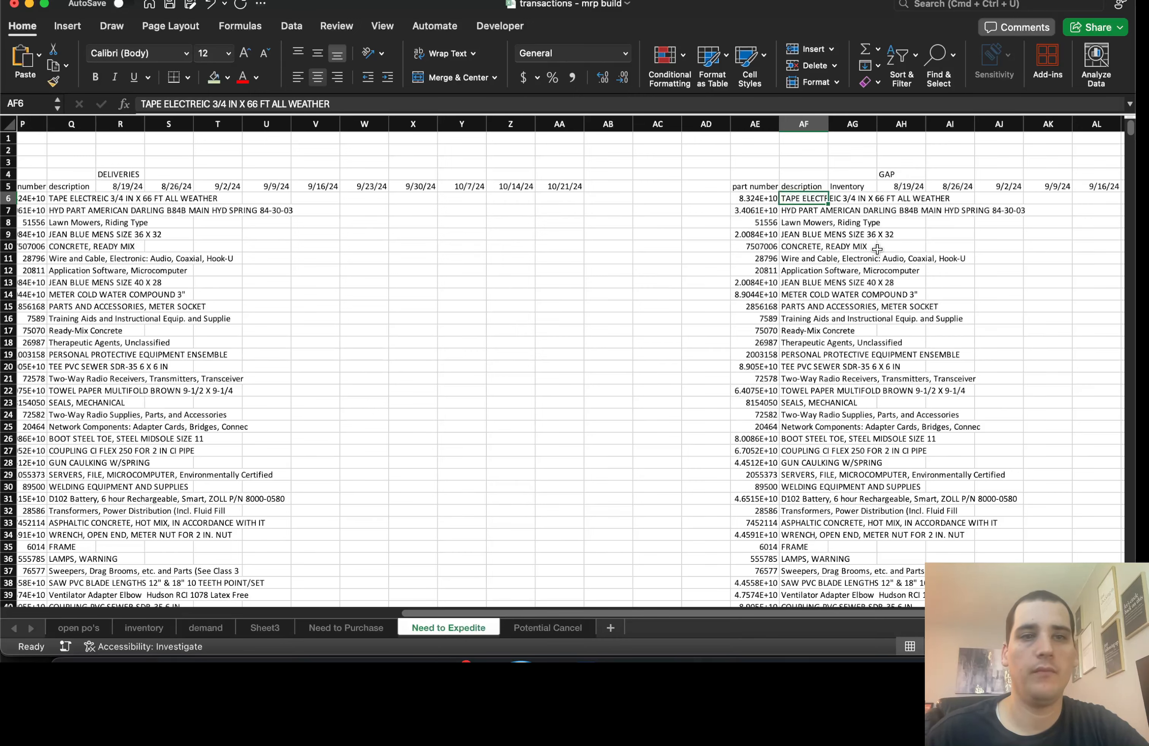
Fill the DEMAND table on Need to Expedite by entering =demand!C3:L1329 in C6, covering all parts across the ten weekly dates.
click(162, 222)
scroll(160, 218, left, 5)
click(127, 199)
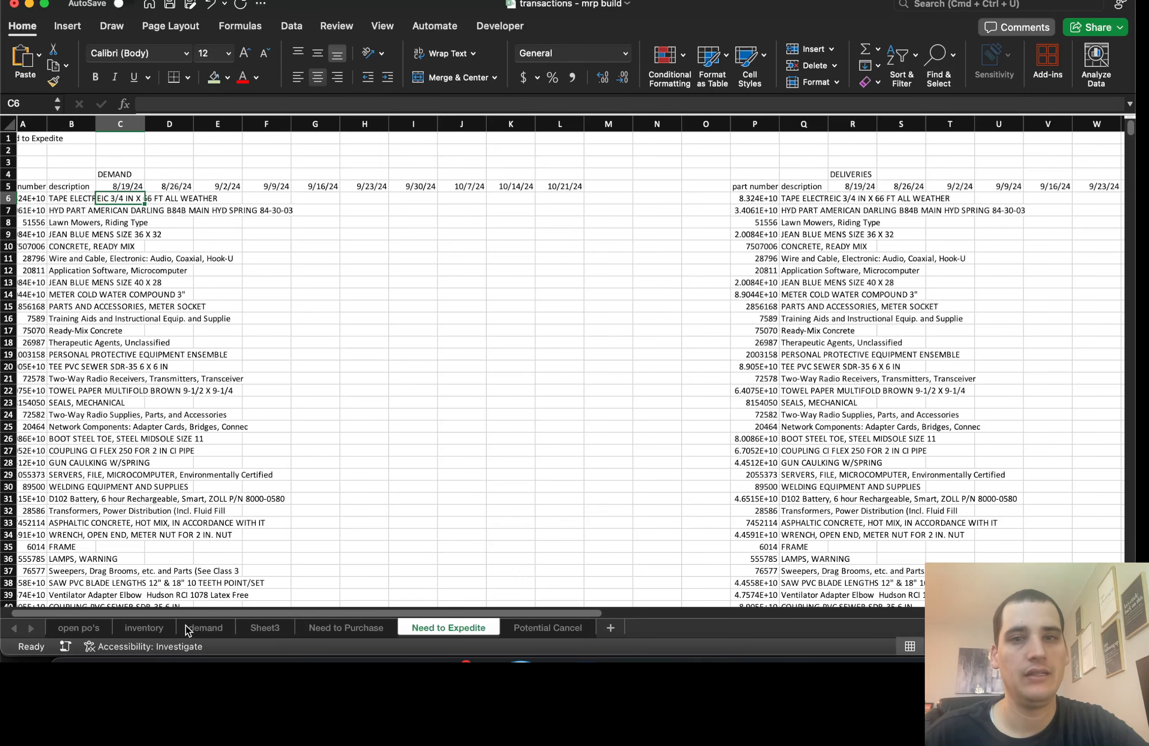
scroll(194, 629, left, 1)
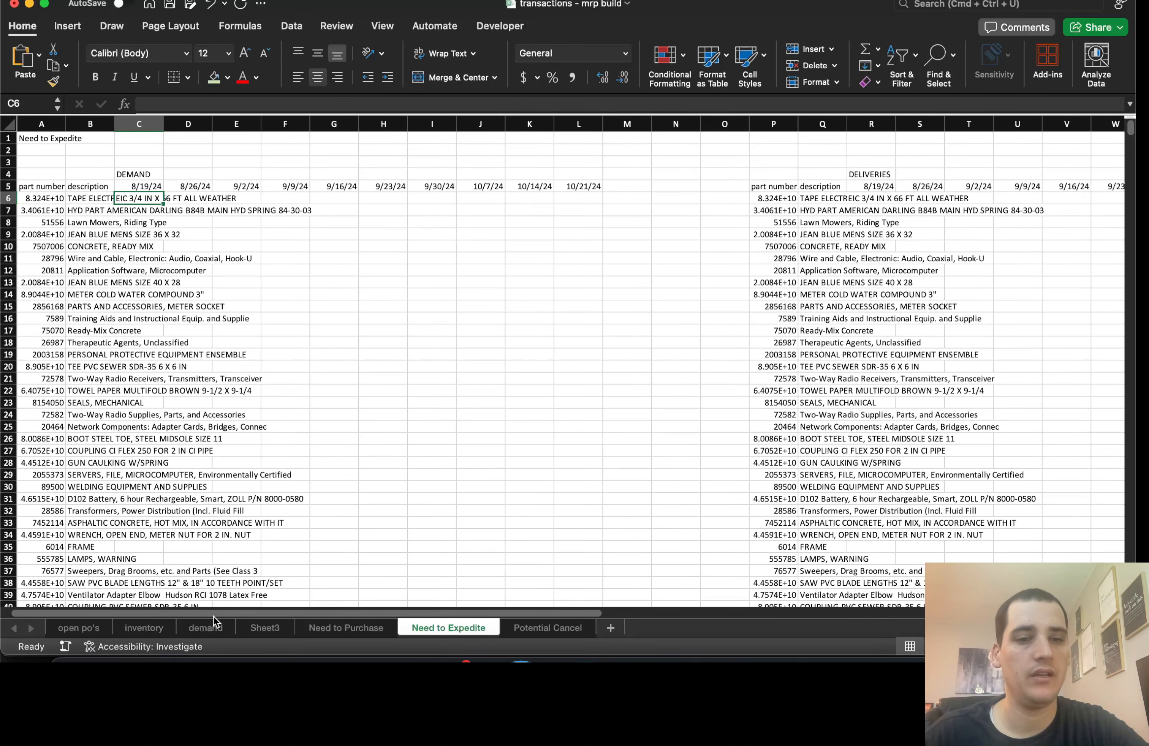
click(205, 628)
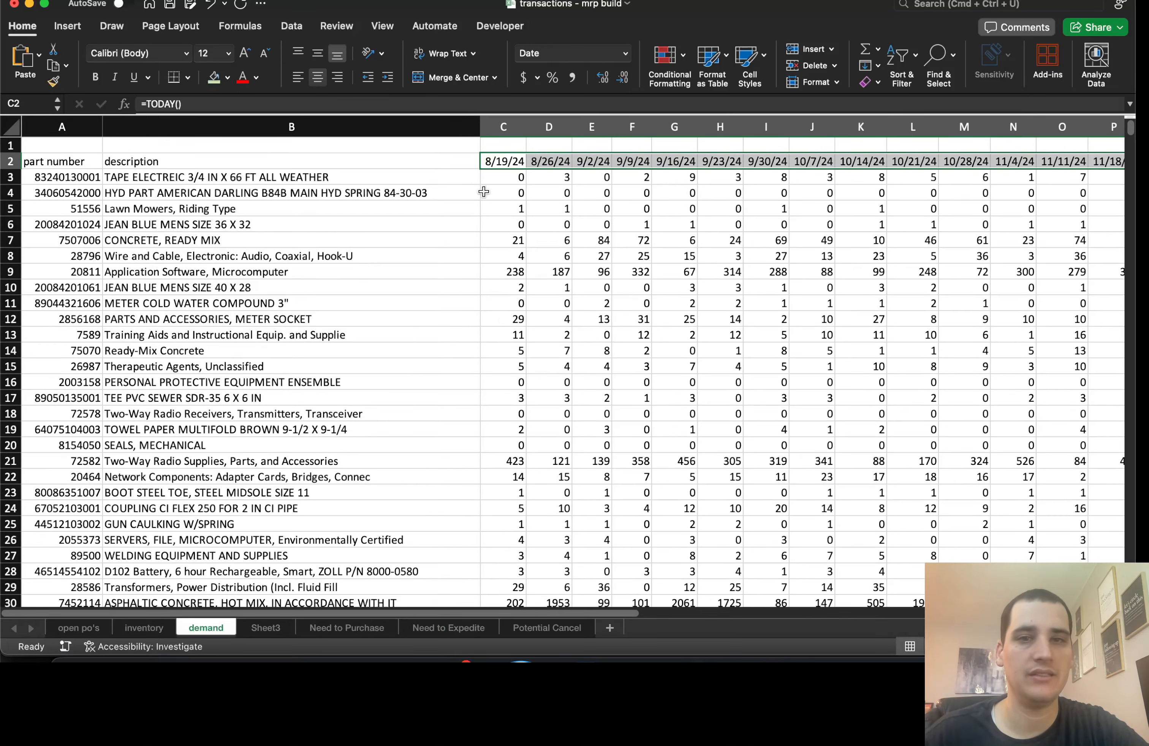
drag(495, 177, 932, 225)
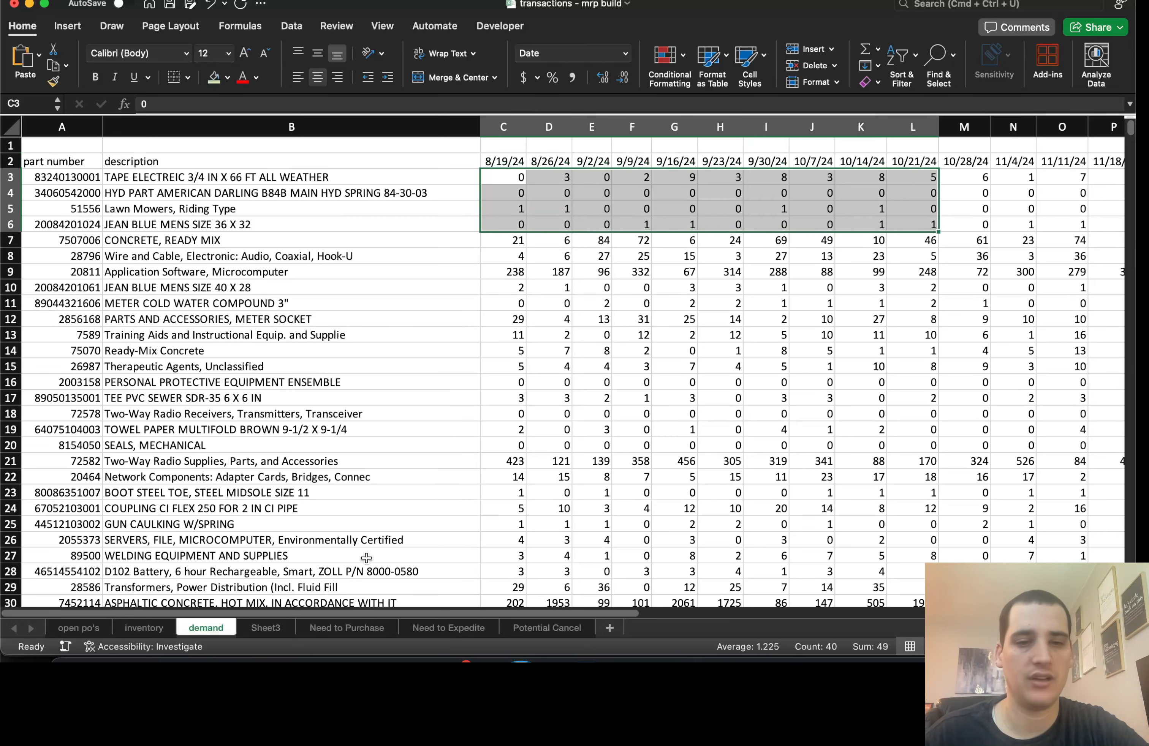
click(450, 632)
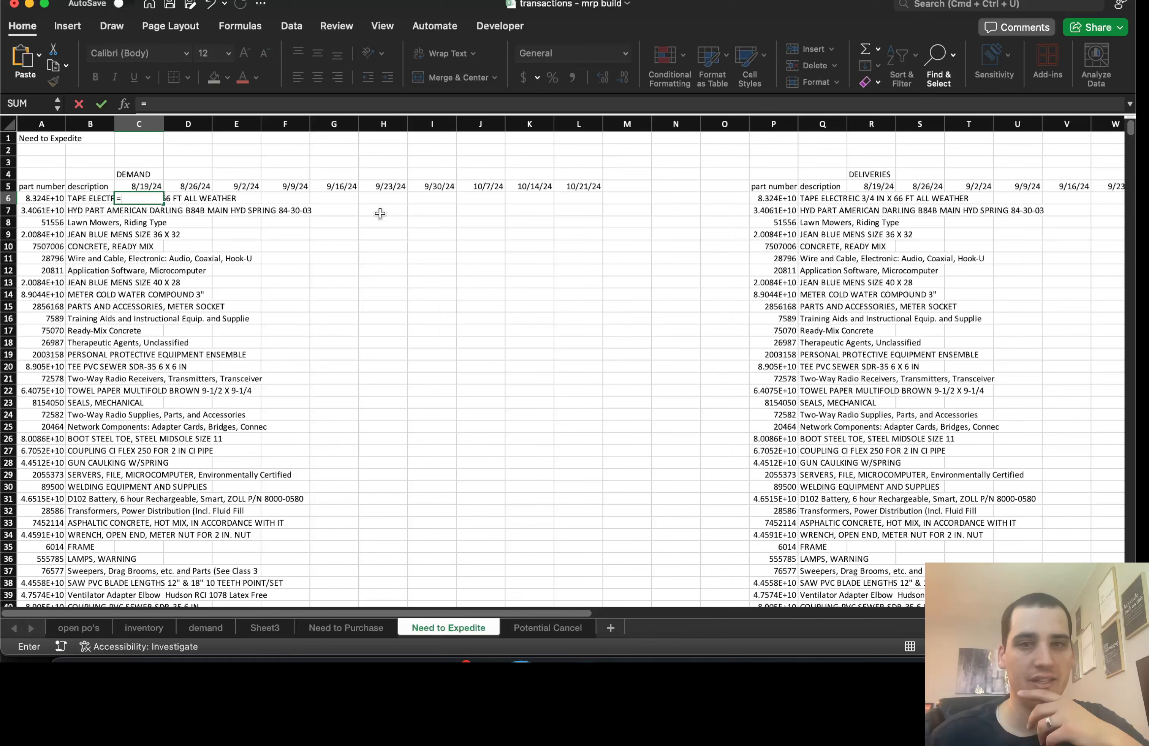
text(=)
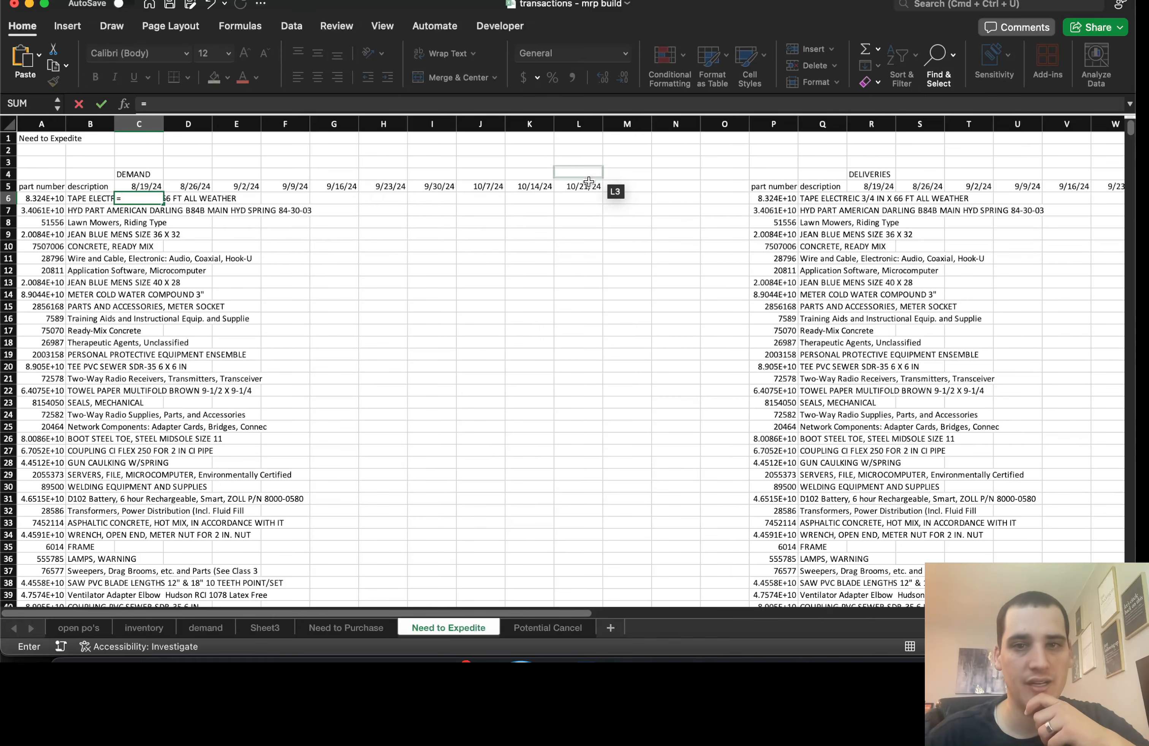
click(213, 628)
drag(513, 178, 920, 172)
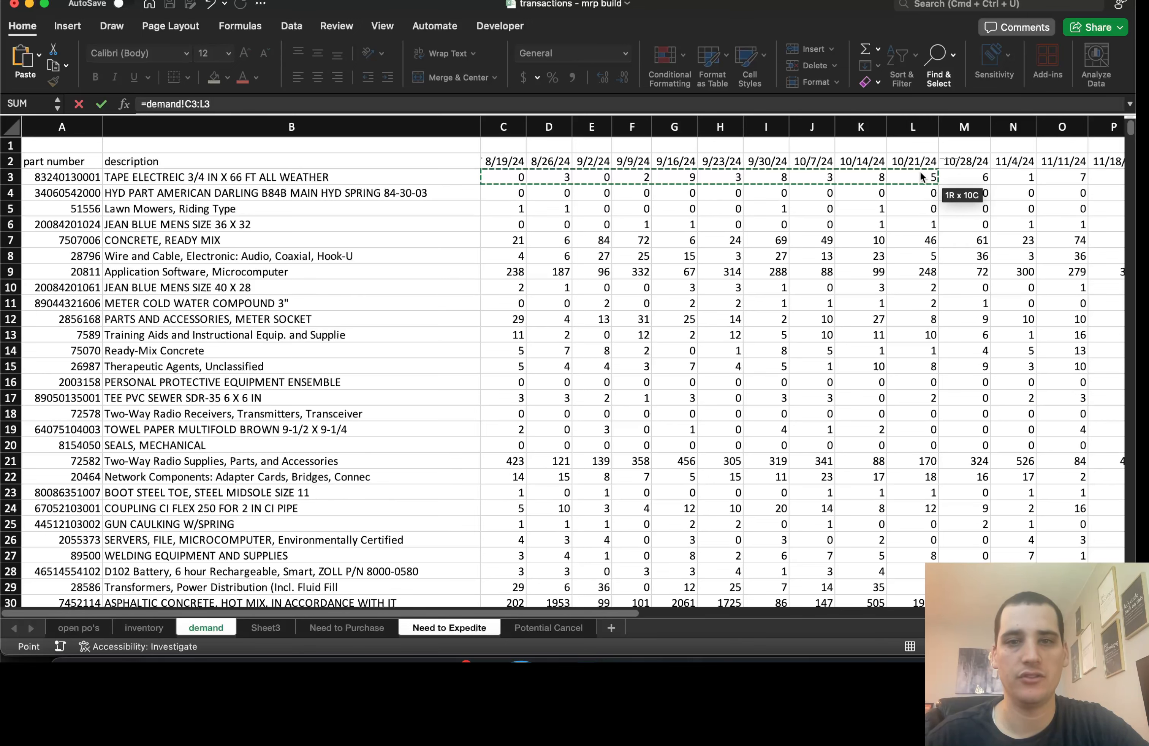
key(ctrl+shift+Down)
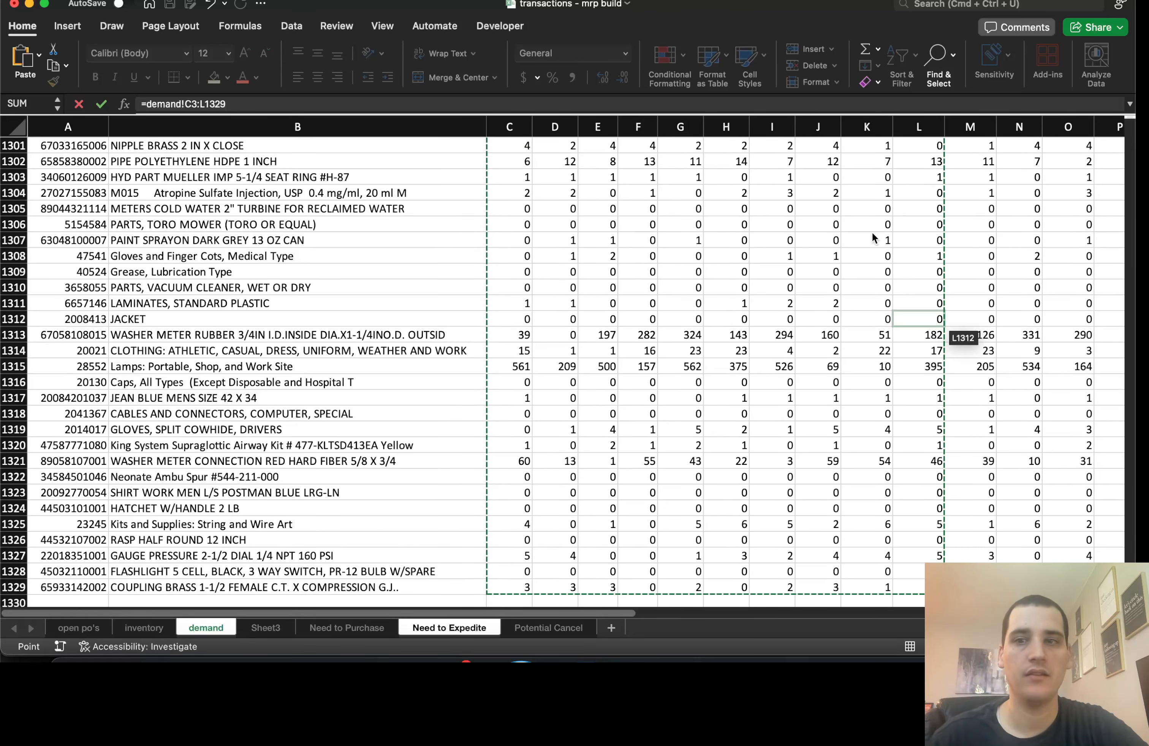
key(Return)
click(603, 282)
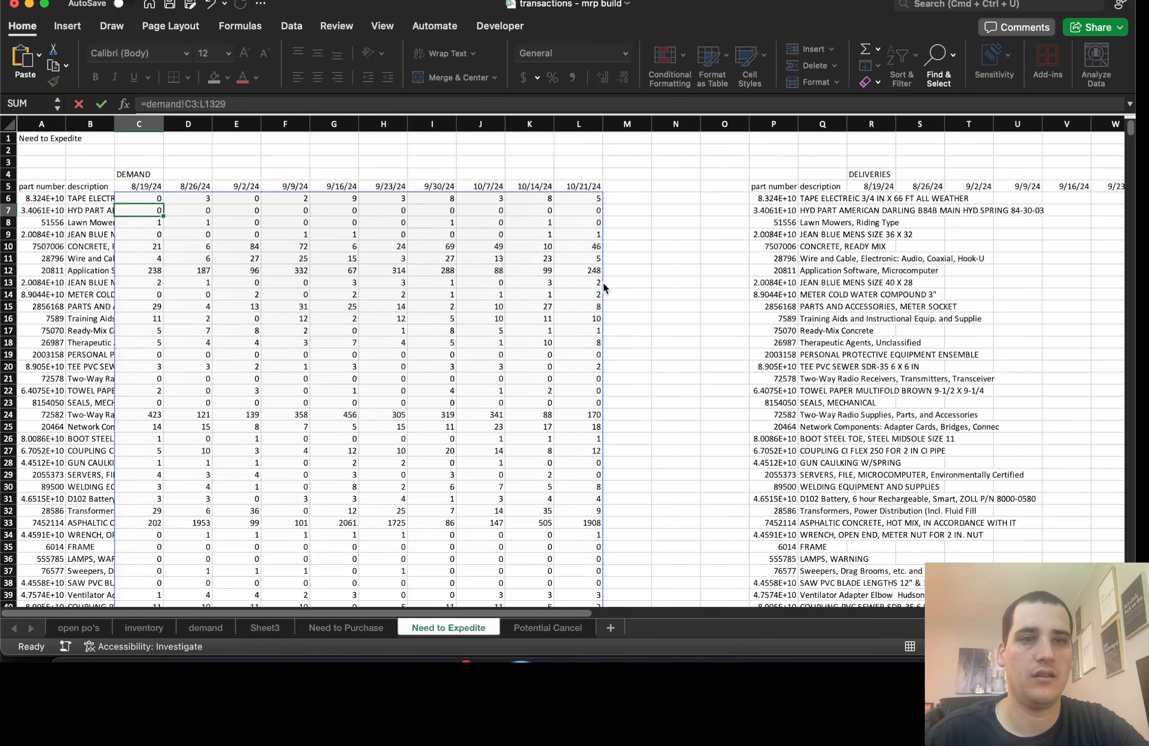
key(Up)
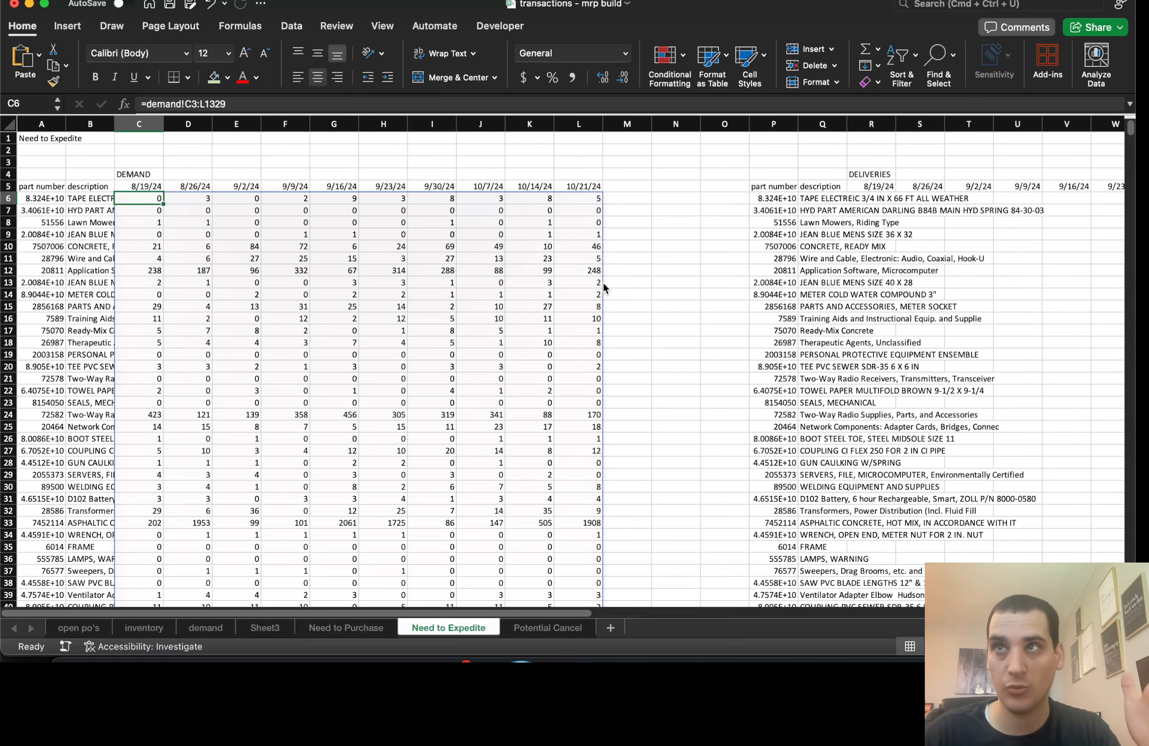
key(ctrl+Page_Down)
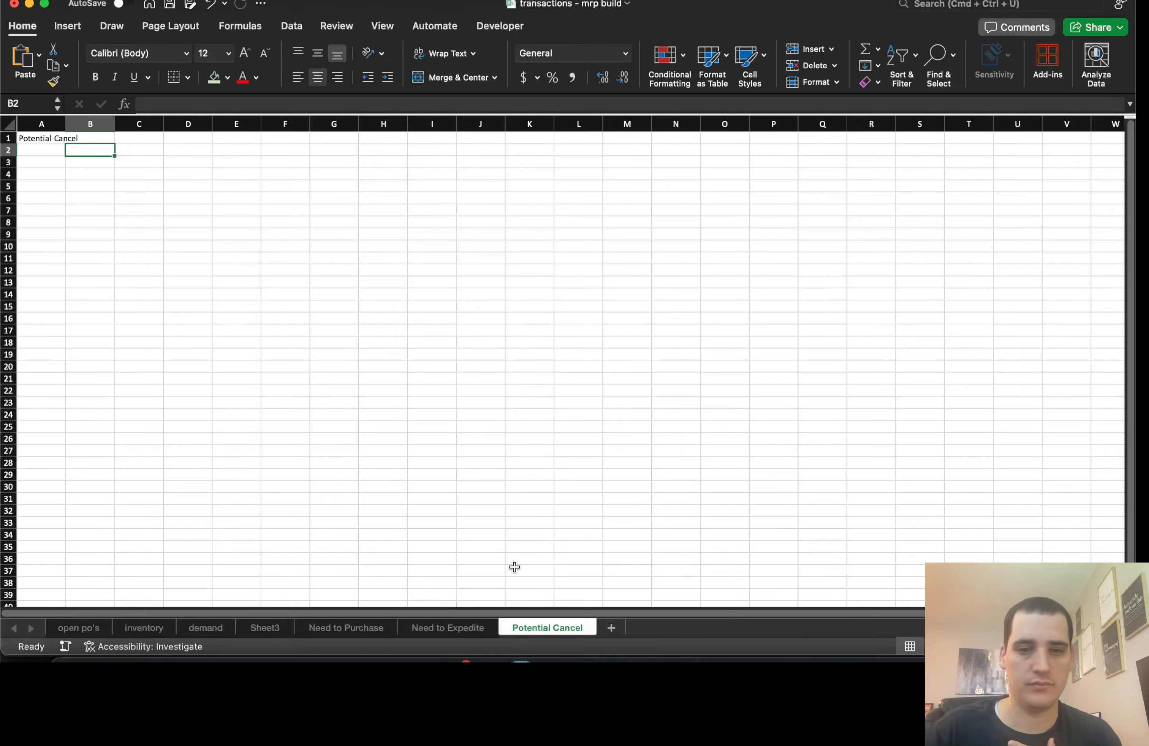
key(ctrl+Page_Up)
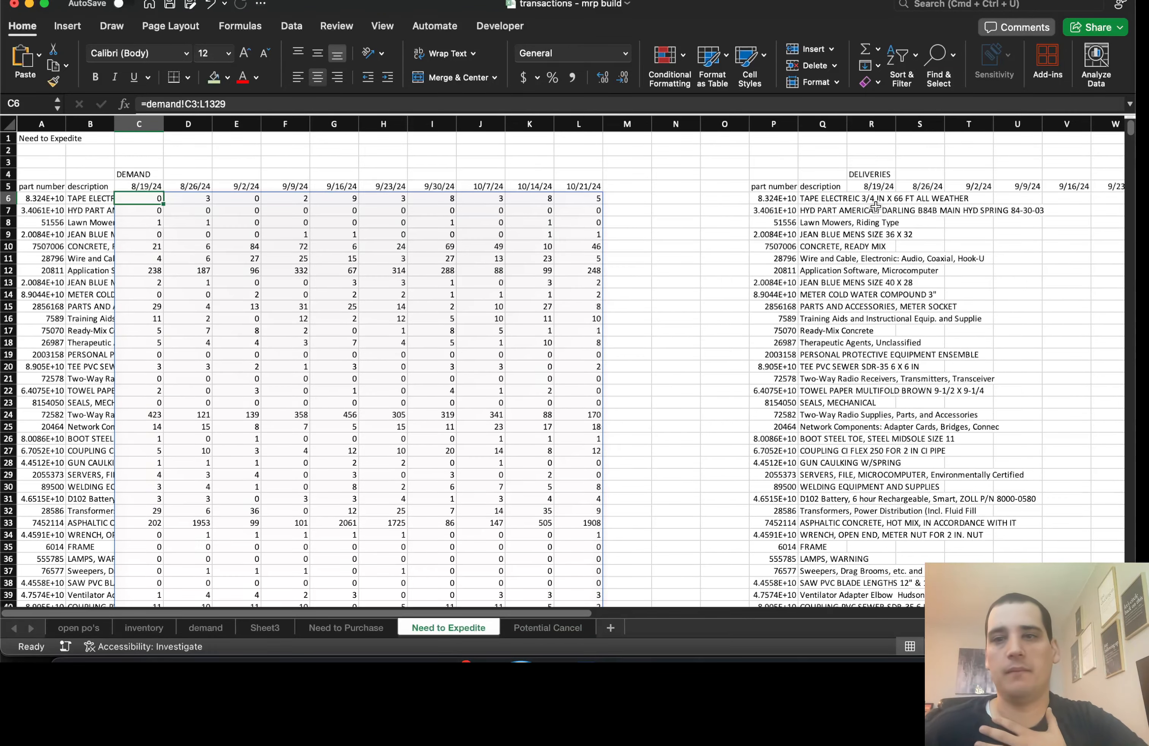
Write the note SUMIFS in R1 above the DELIVERIES label, and "Where Delivery Date >= Date" in R2.
click(875, 201)
scroll(874, 200, right, 5)
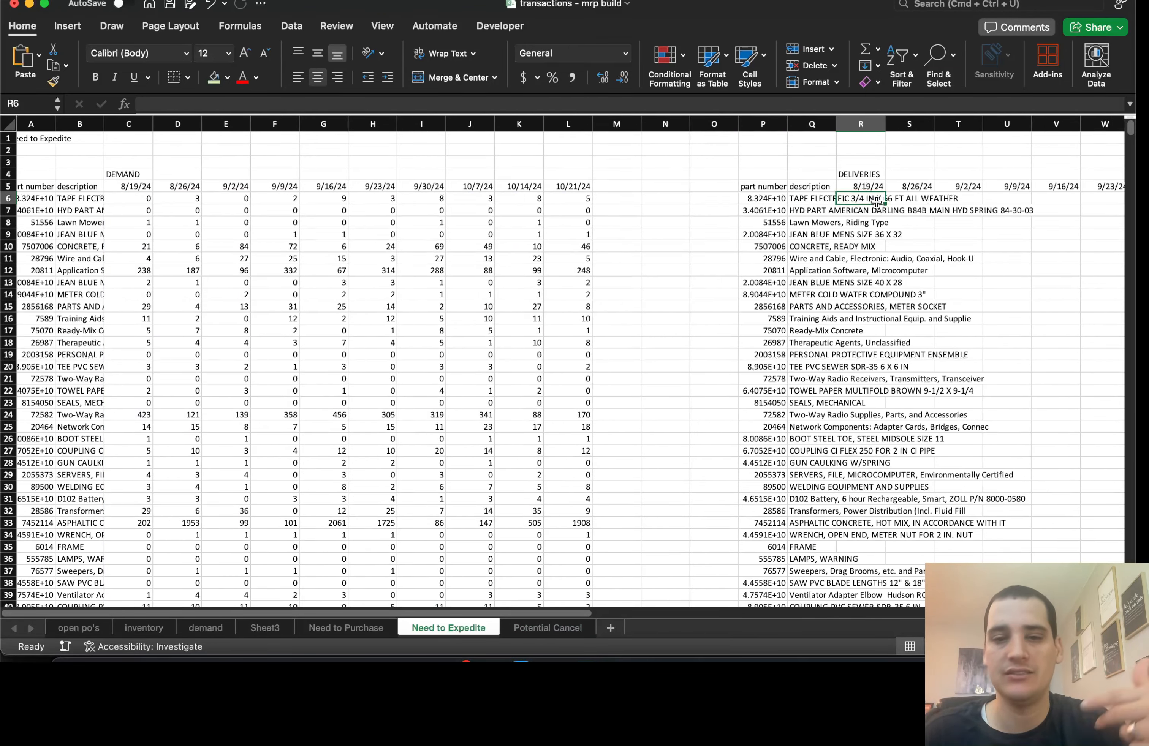
scroll(876, 202, right, 2)
click(596, 138)
text(SUMIFS)
key(Return)
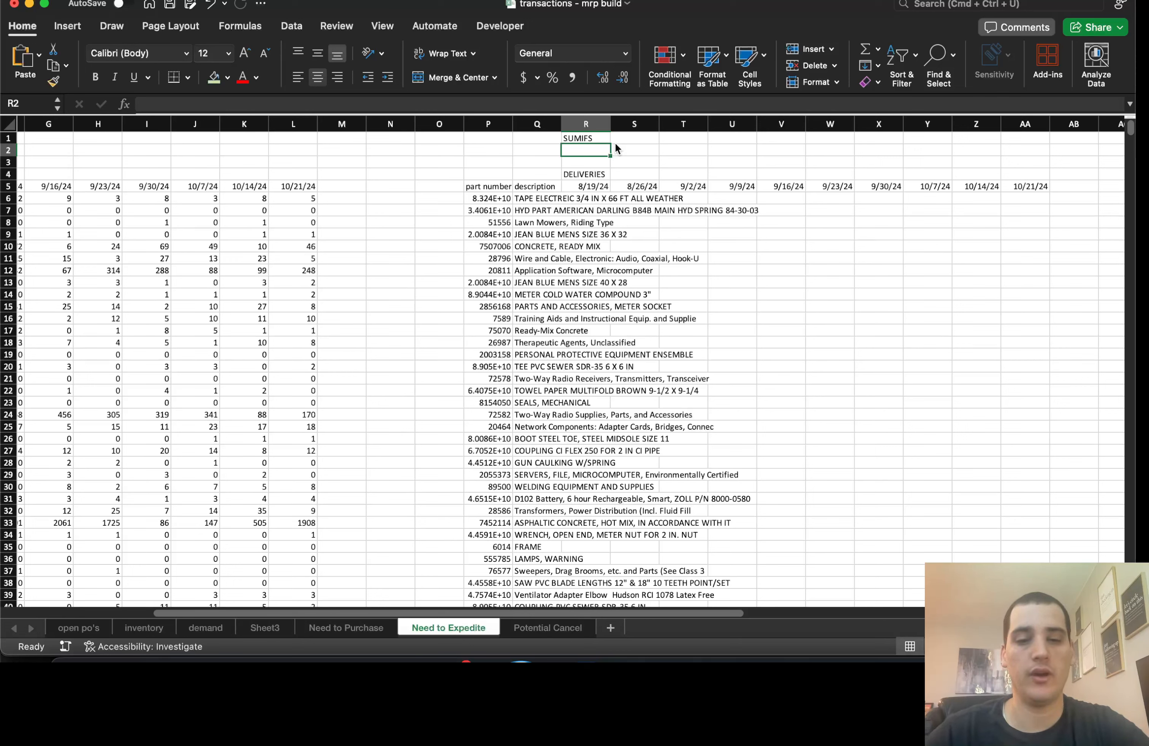
text(Where Delivery Date )
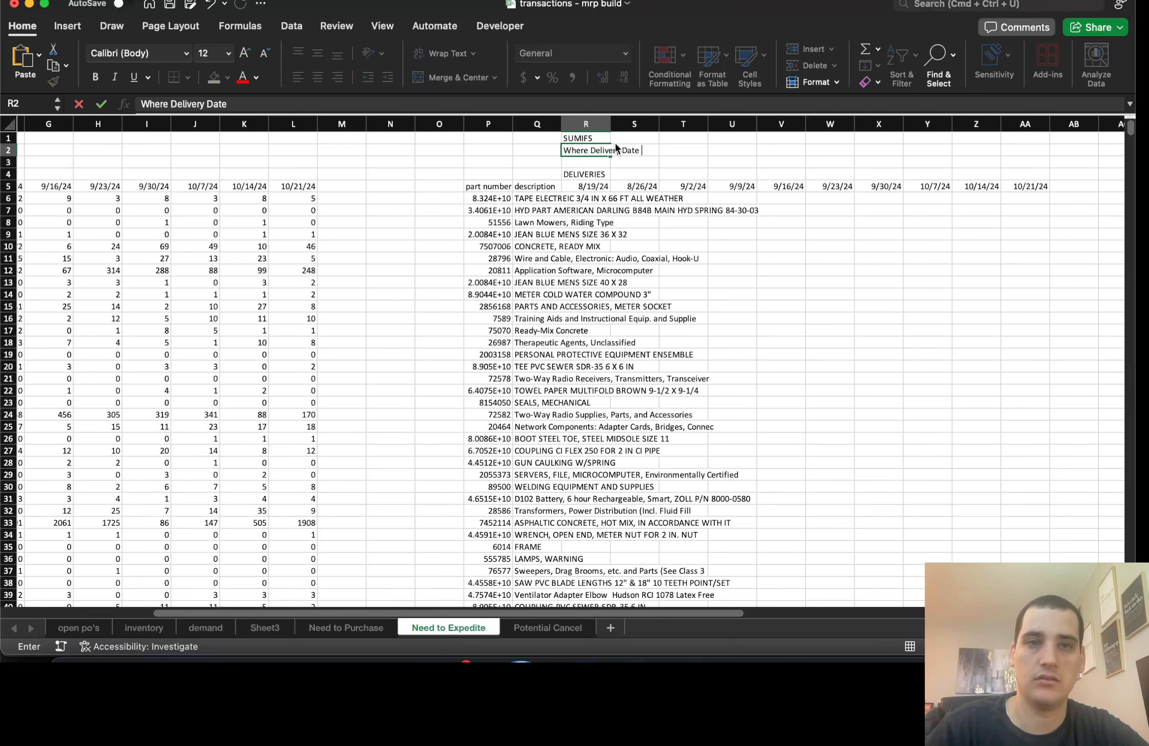
text(>)
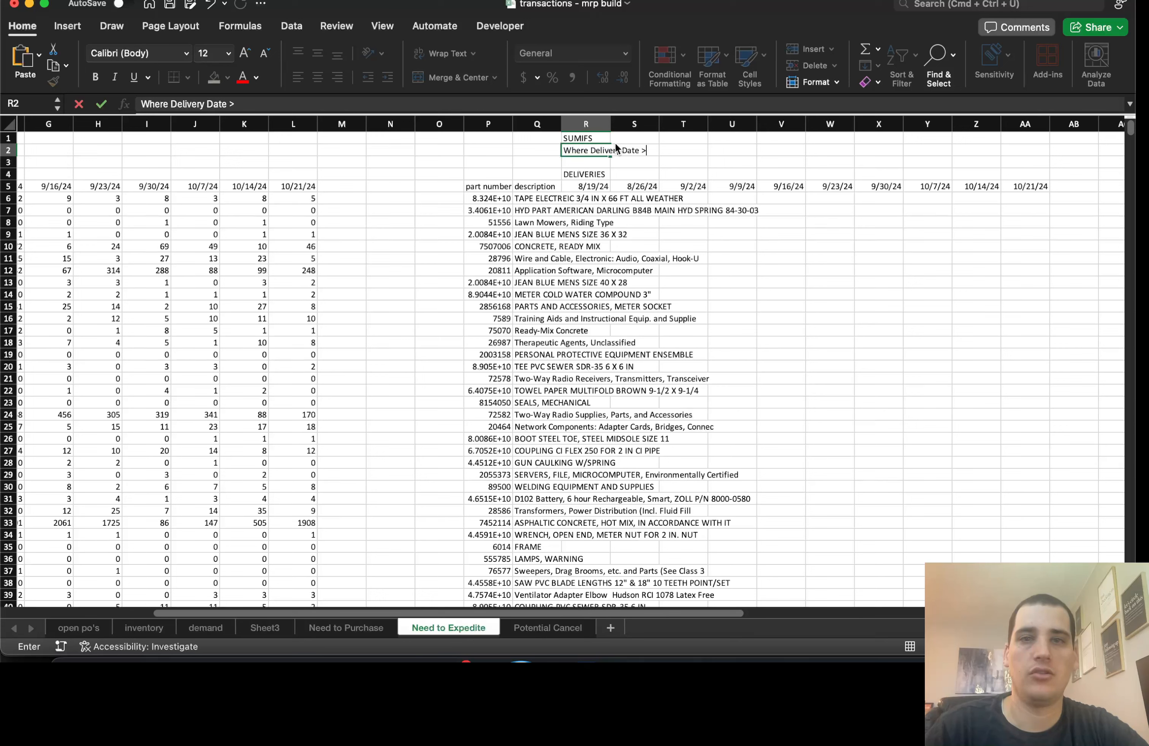
text(= Date)
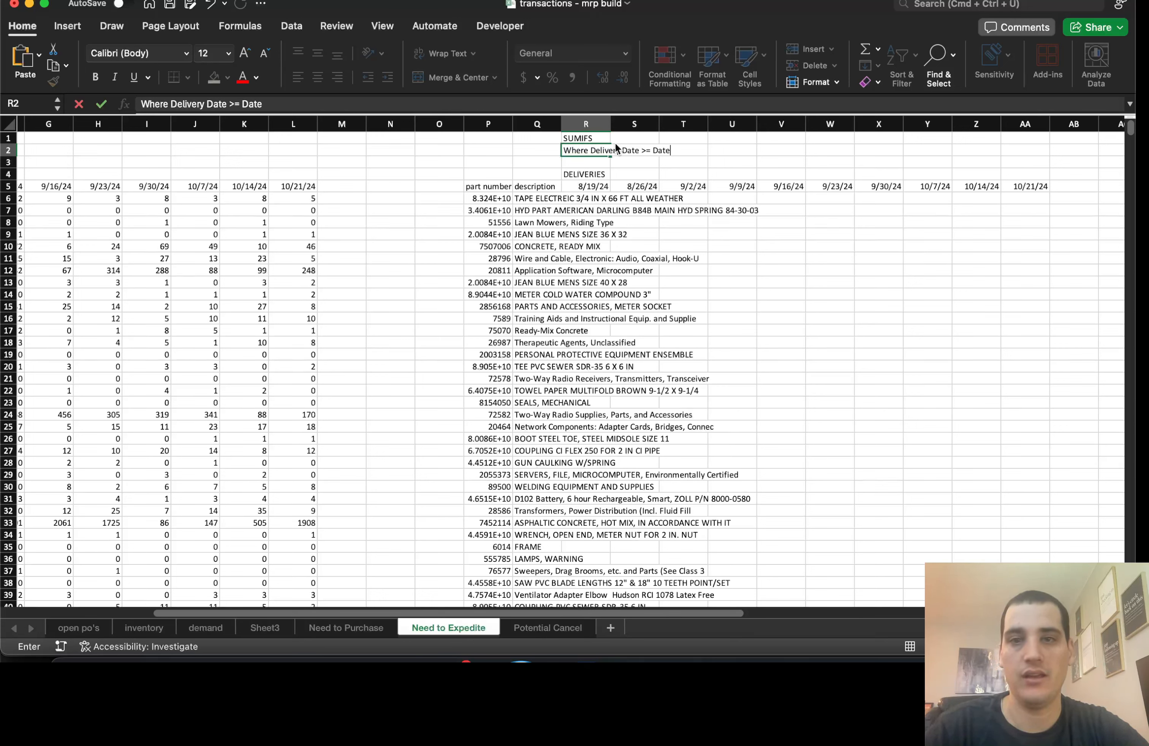
key(Return)
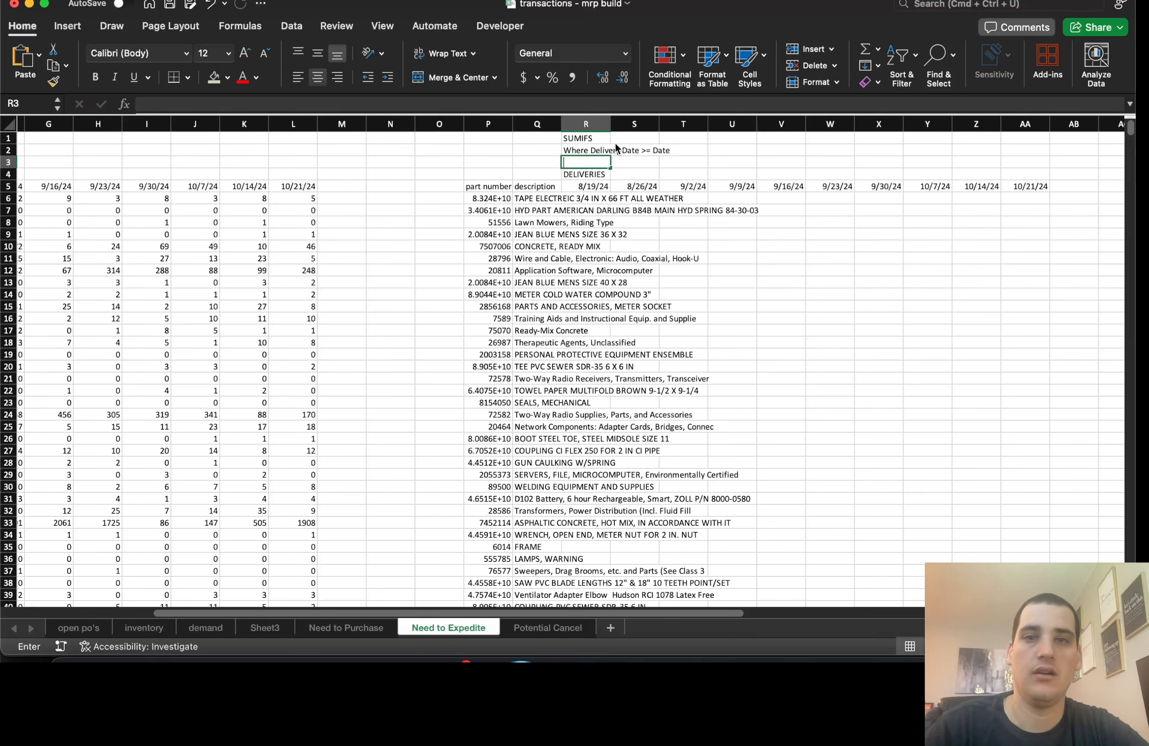
Add the second condition note "Where Delivery Date < Future Date" in R3.
text(Where Delivery Date < Ftu)
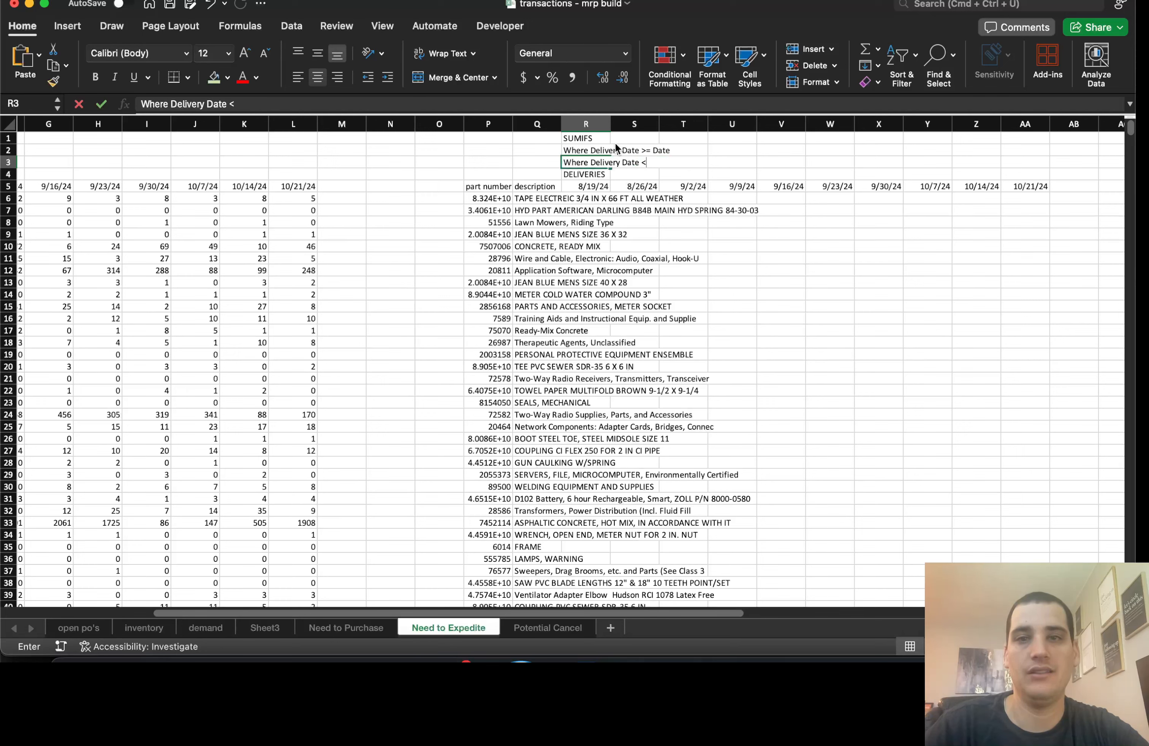
key(BackSpace)
key(BackSpace)
text(uture D)
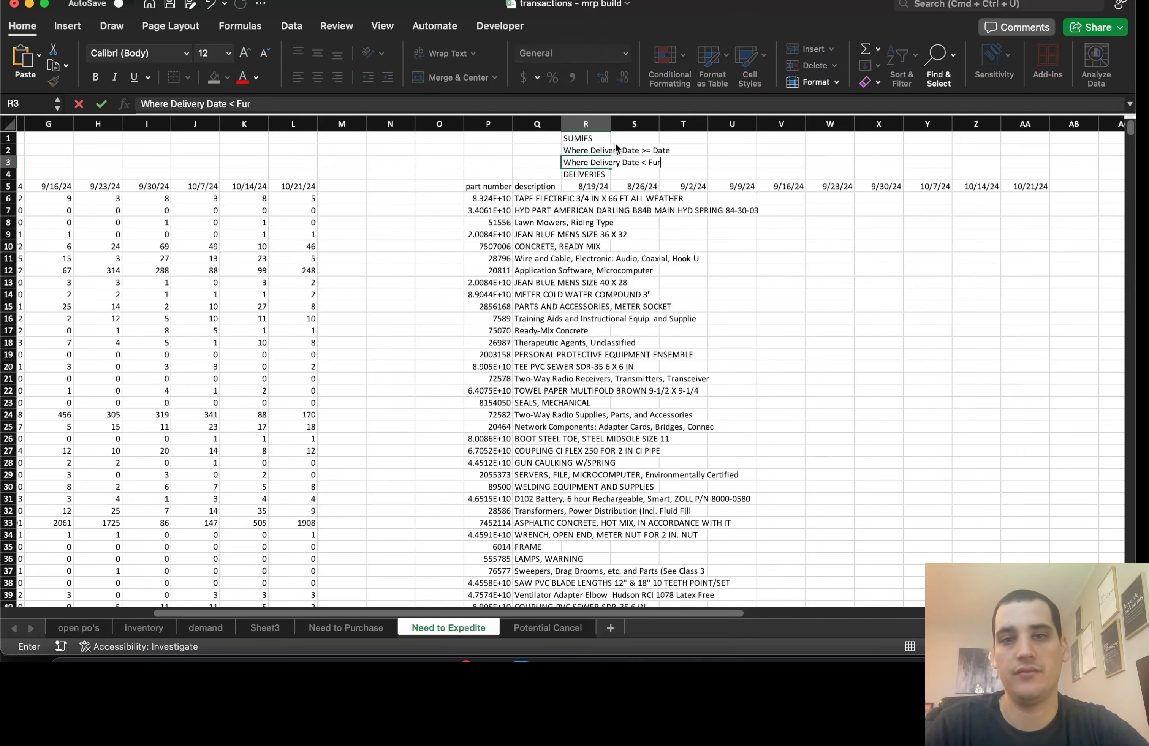
text(ate)
key(Return)
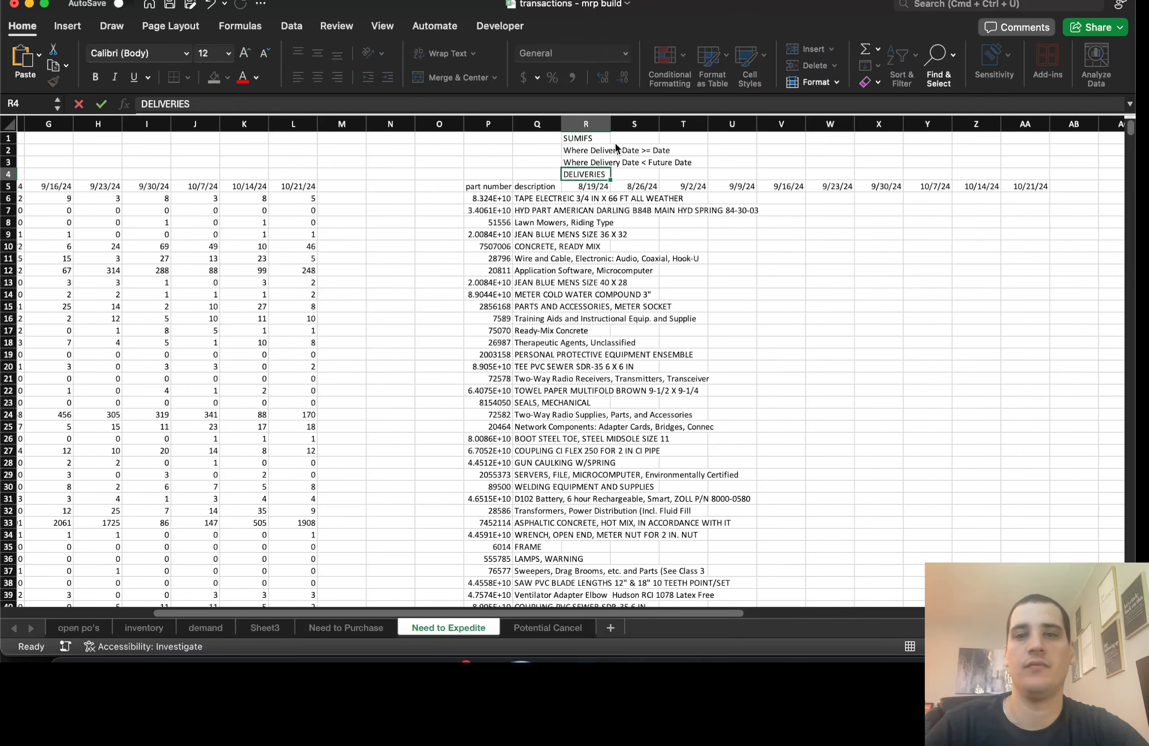
click(586, 154)
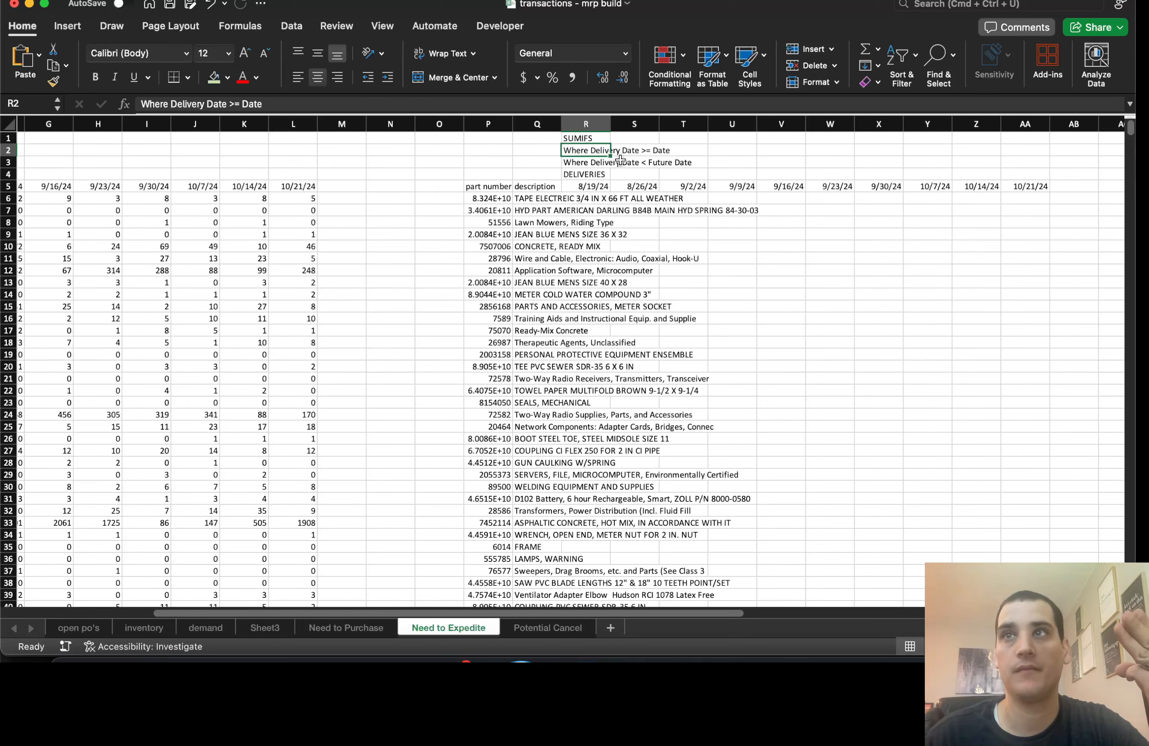
In R6, sum the open PO quantities by part number with =SUMIFS('open po''s'!D:D,'open po''s'!A:A,'Need to Expedite'!P6).
click(594, 200)
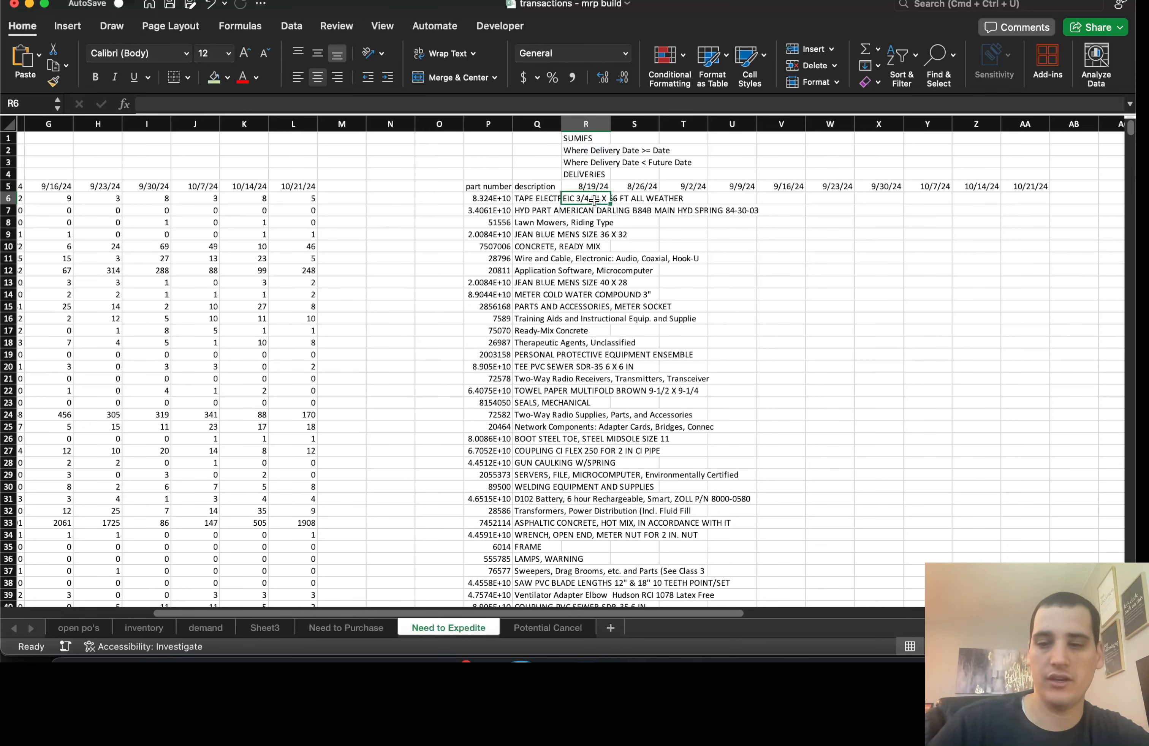
text(=SUMIFS()
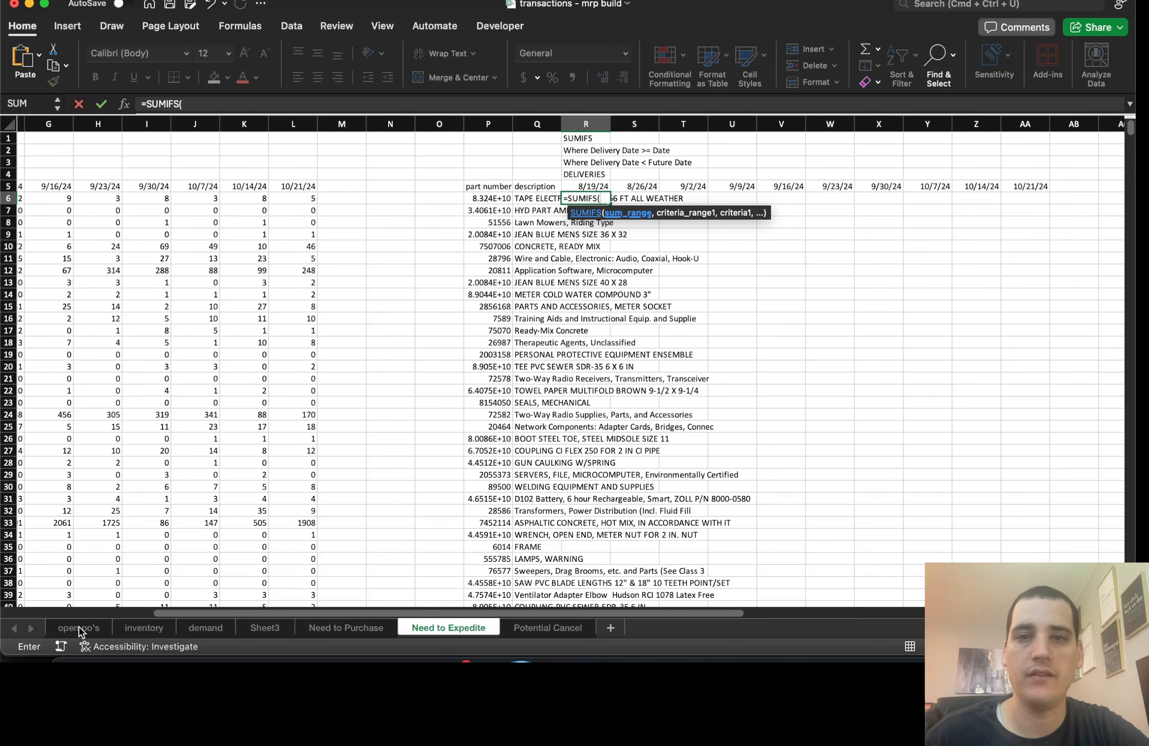
key(Escape)
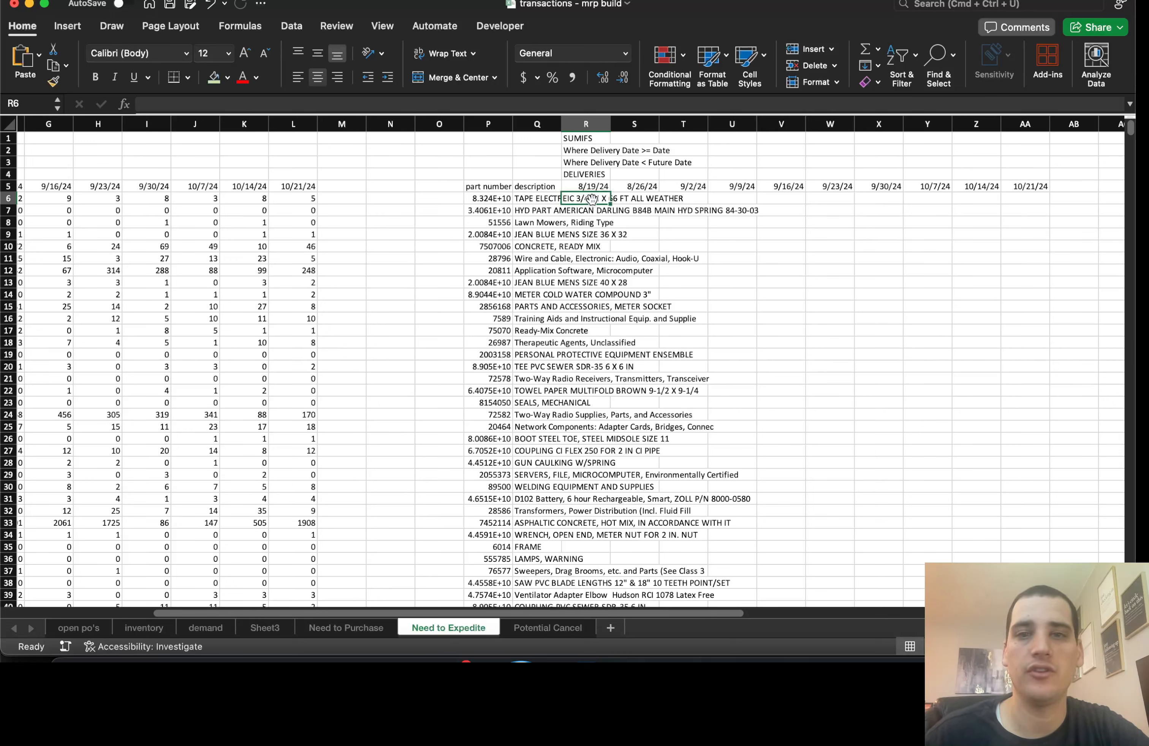
text(=SUMIFS()
click(79, 628)
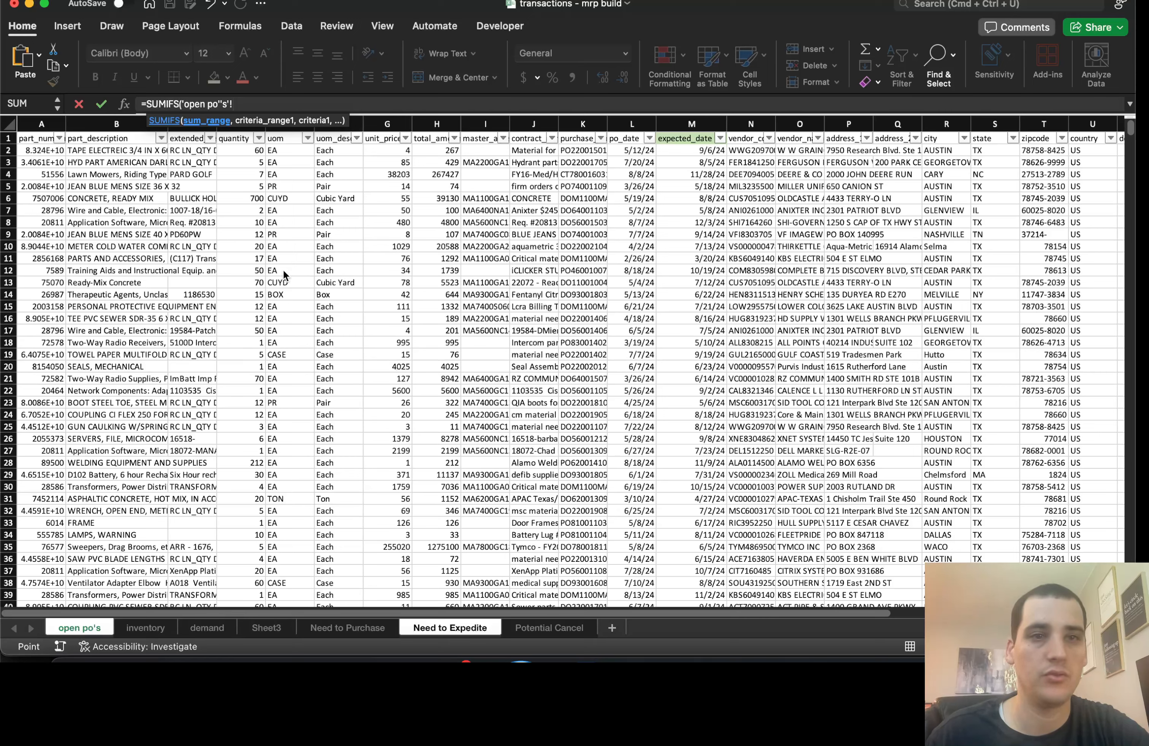
click(248, 130)
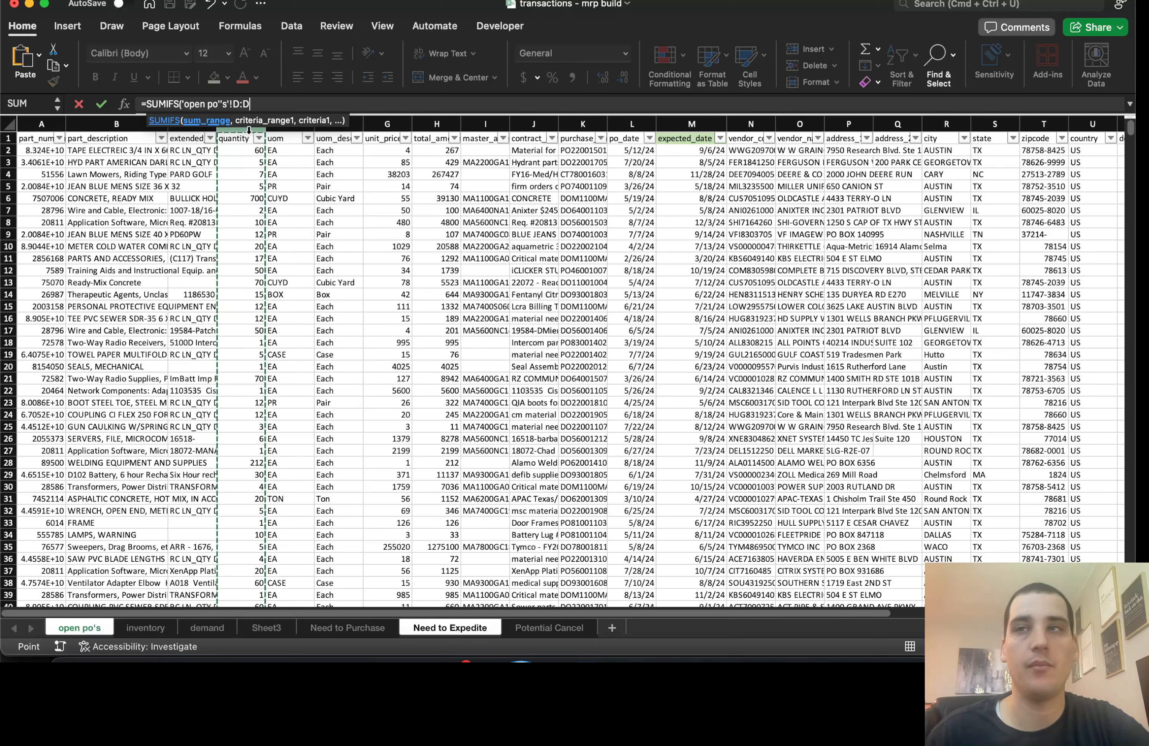
text(,)
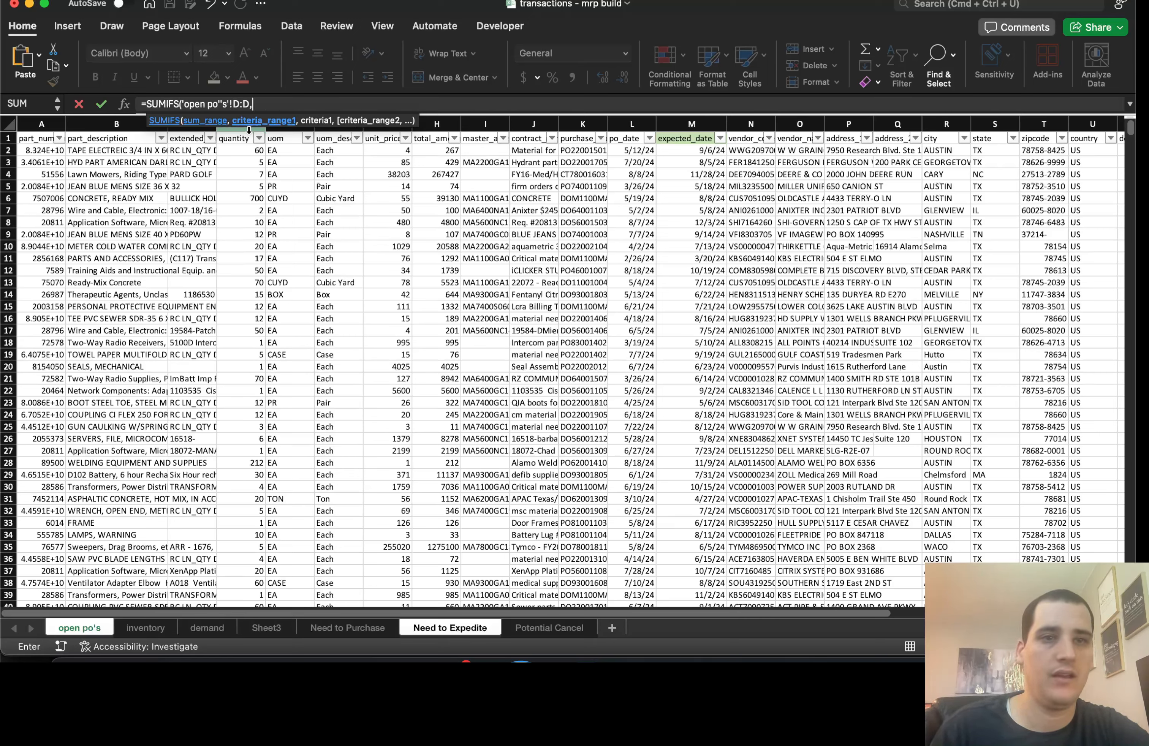
click(48, 124)
text(,'Need to Expedite'!)
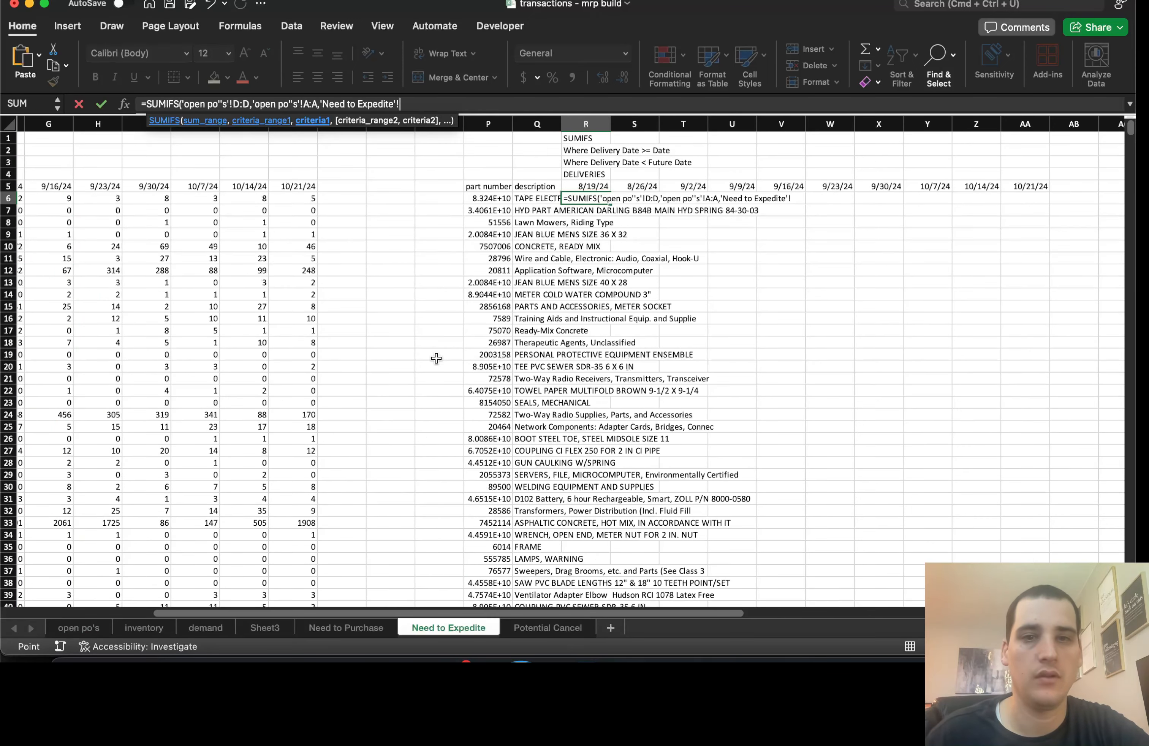
click(497, 200)
key(Return)
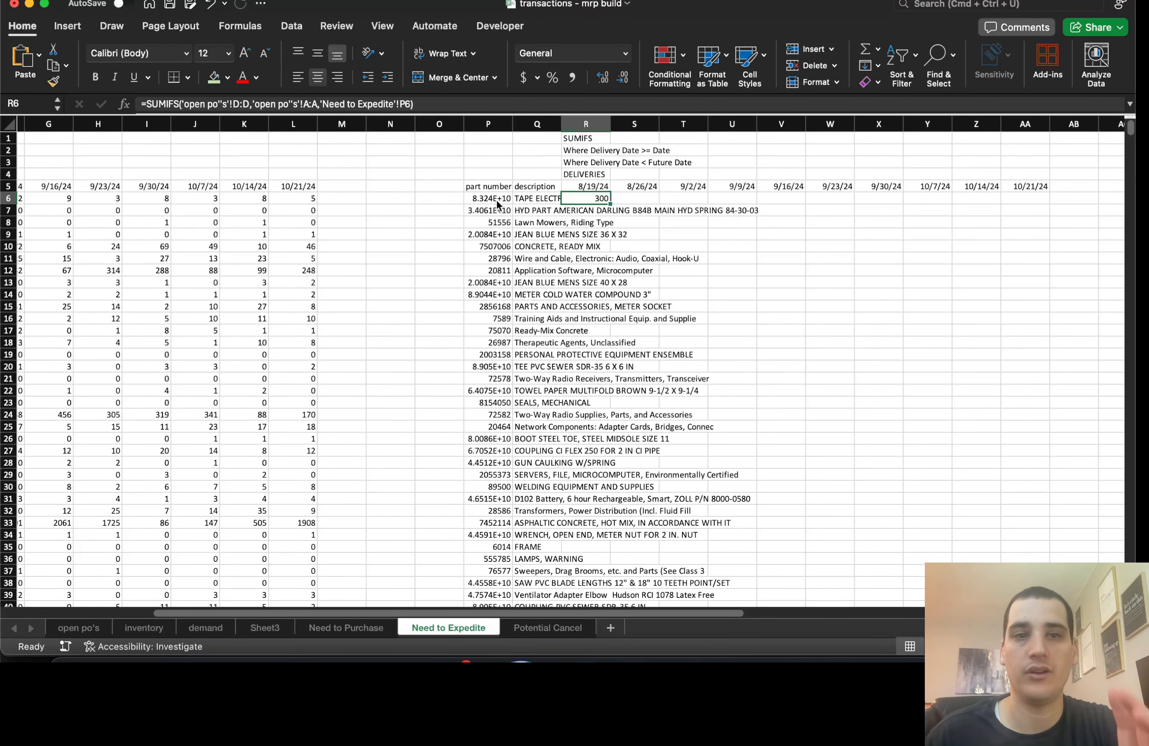
Add a second condition to the R6 SUMIFS so 'open po''s'!M:M must be "<"&'Need to Expedite'!R5.
click(488, 105)
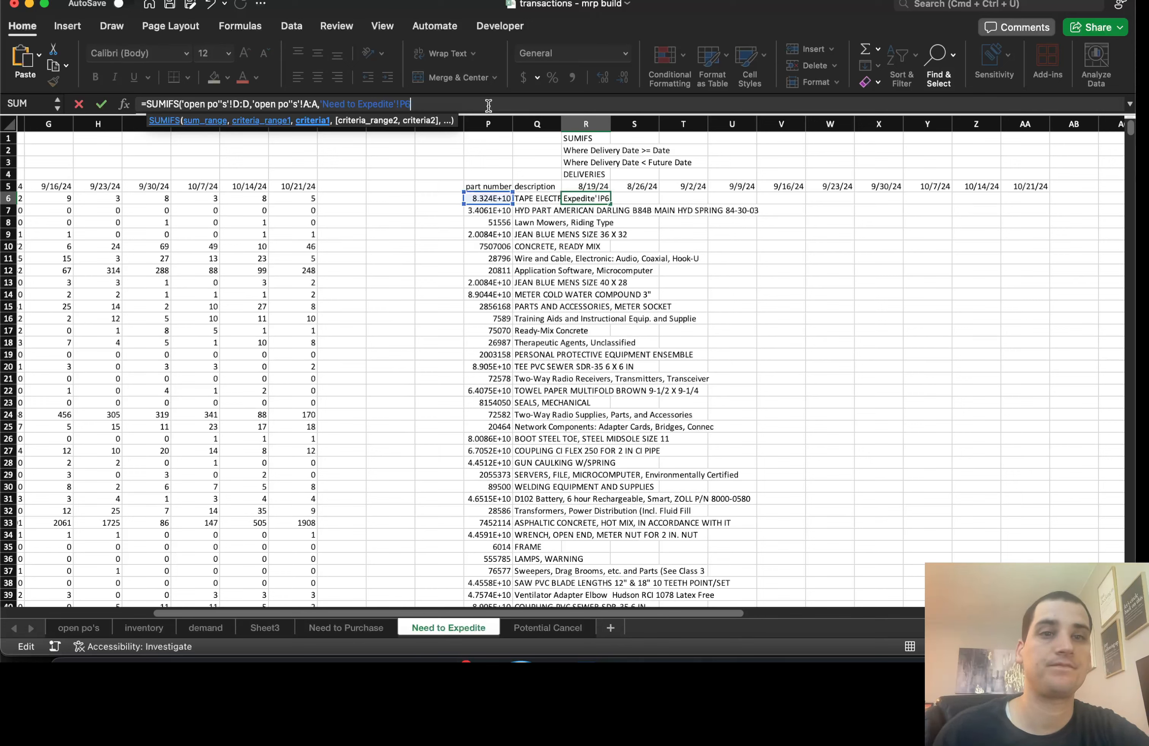
text(,)
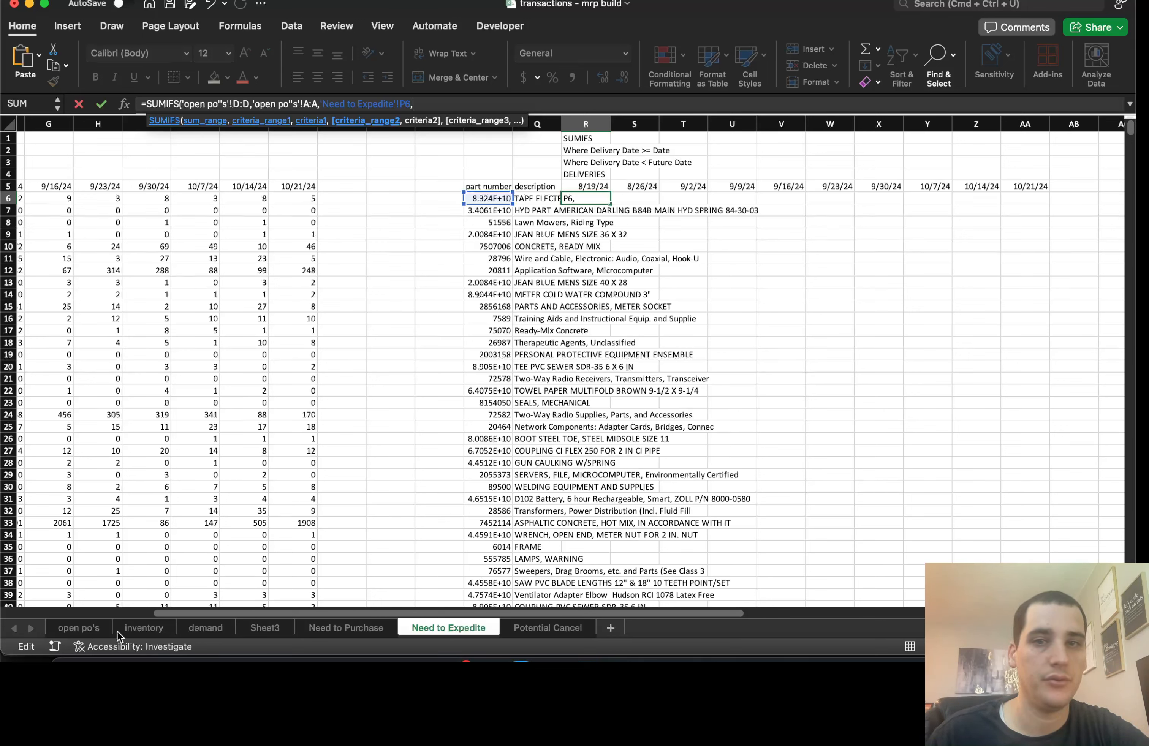
click(79, 628)
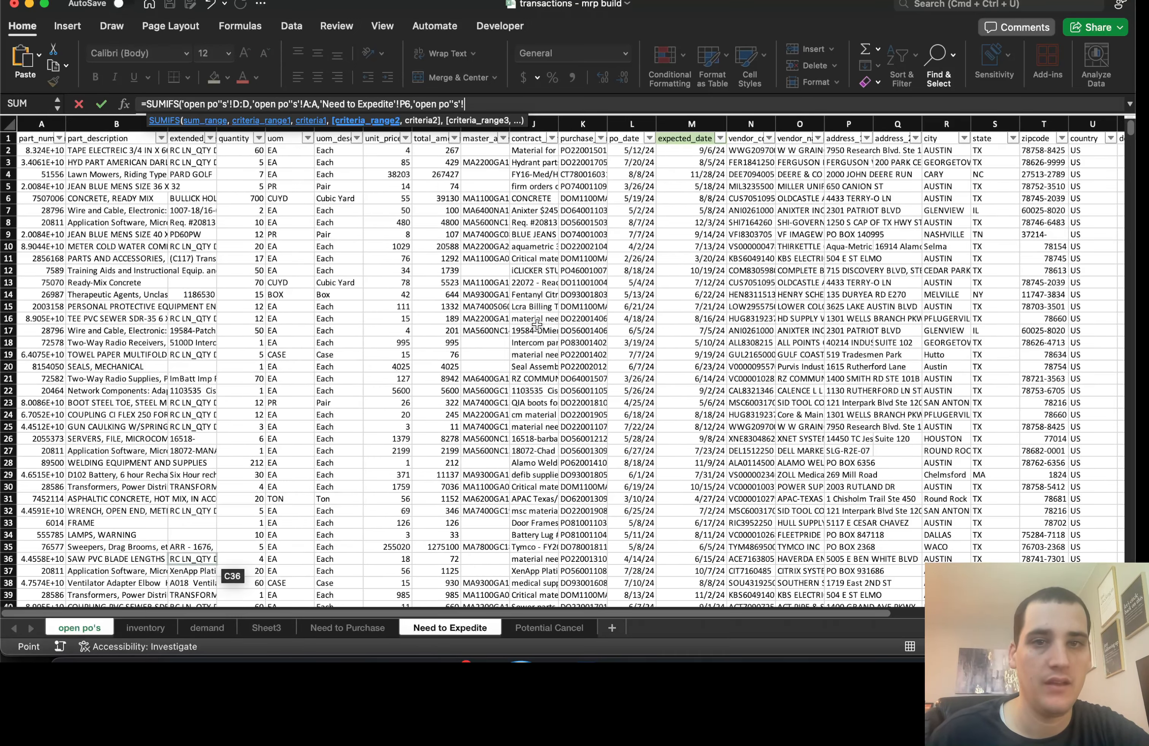
click(694, 124)
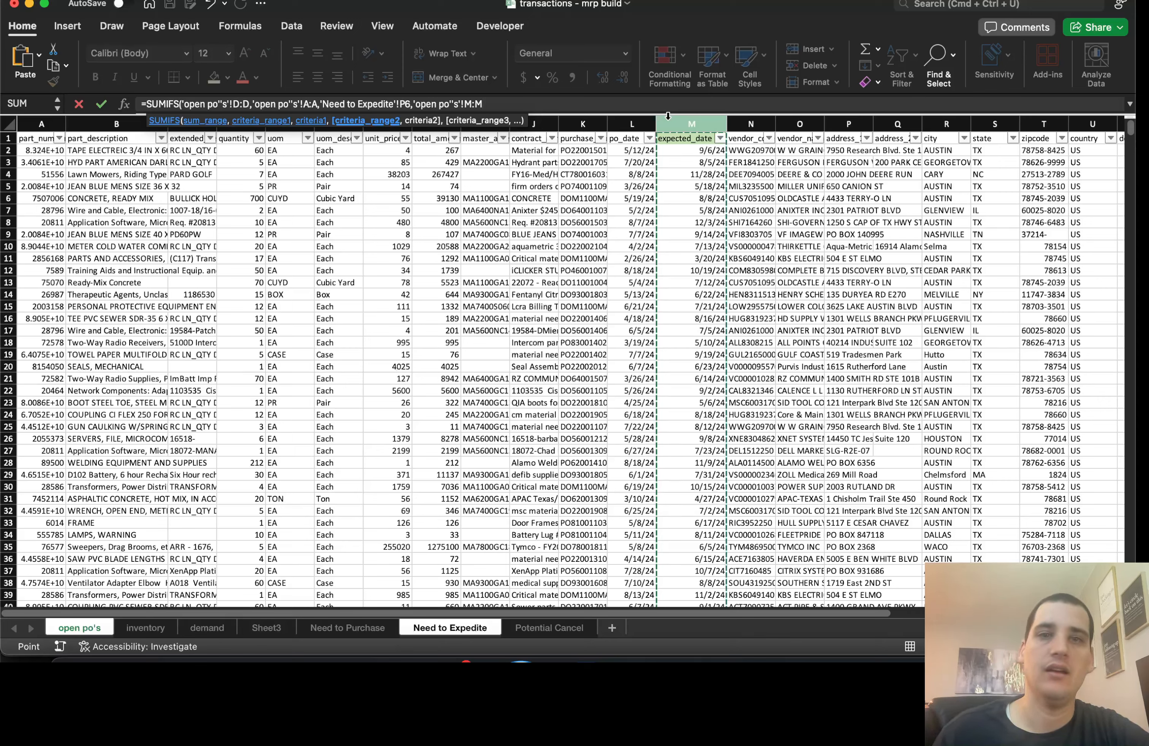
text(,)
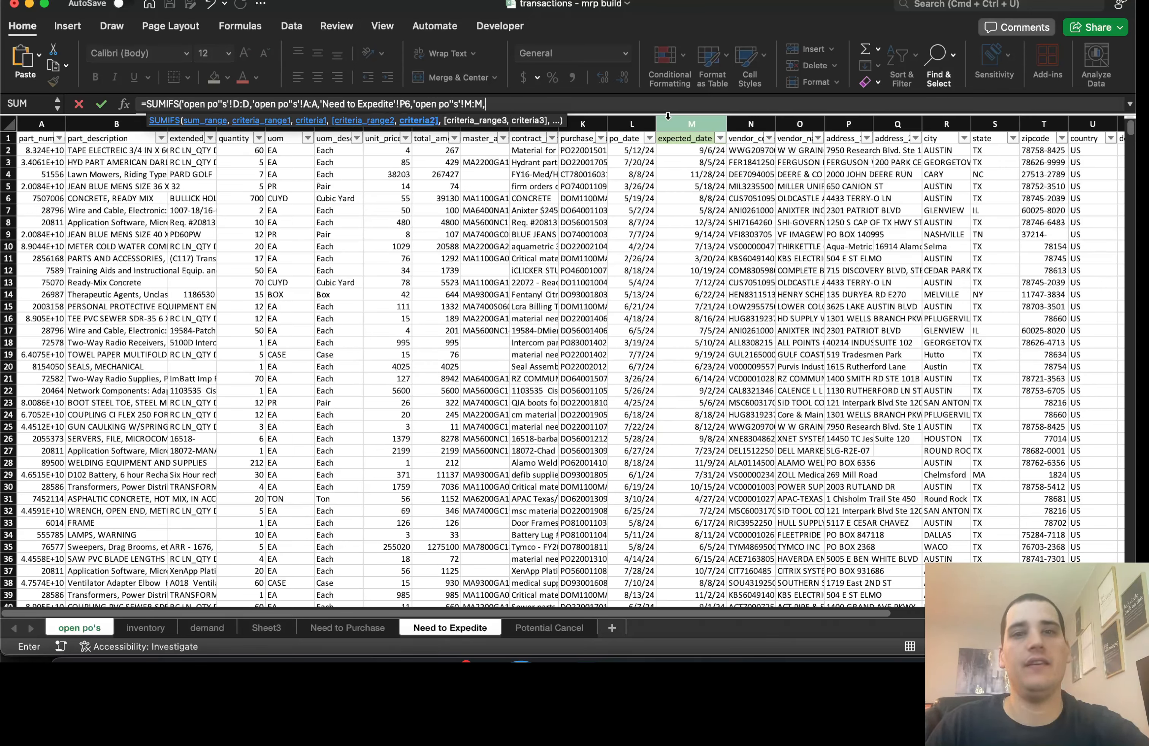
text("<")
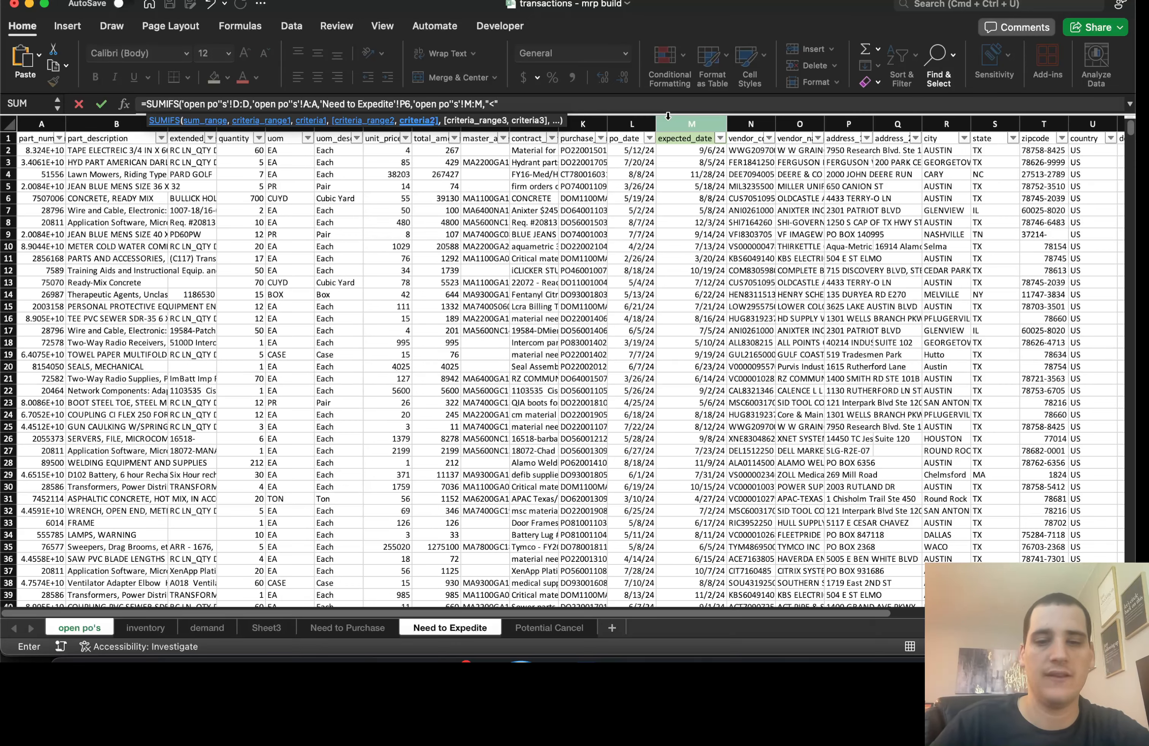
text(&)
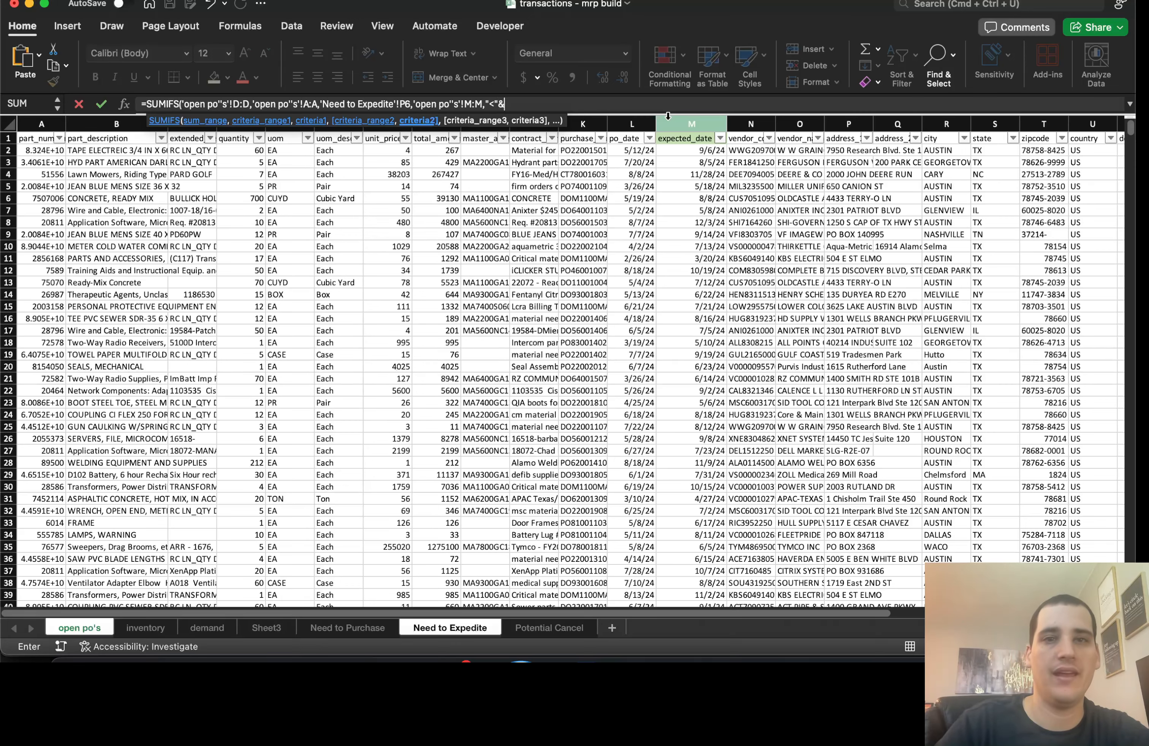
click(442, 630)
click(574, 186)
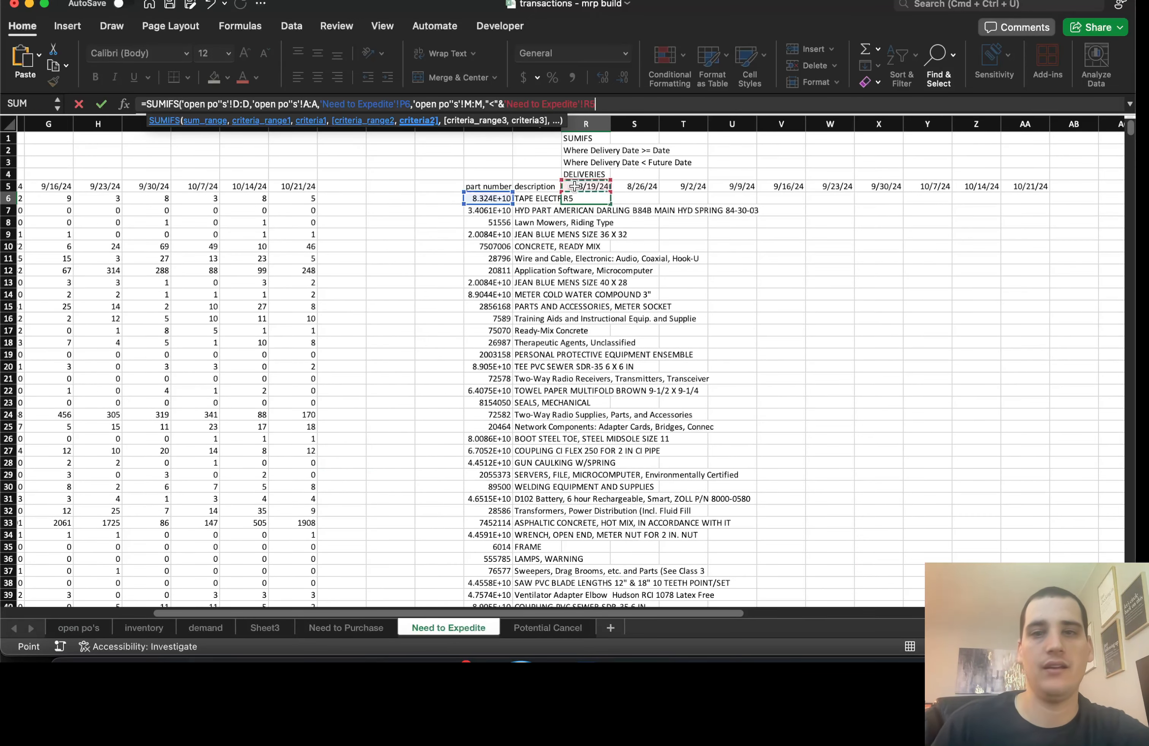
key(Return)
click(596, 199)
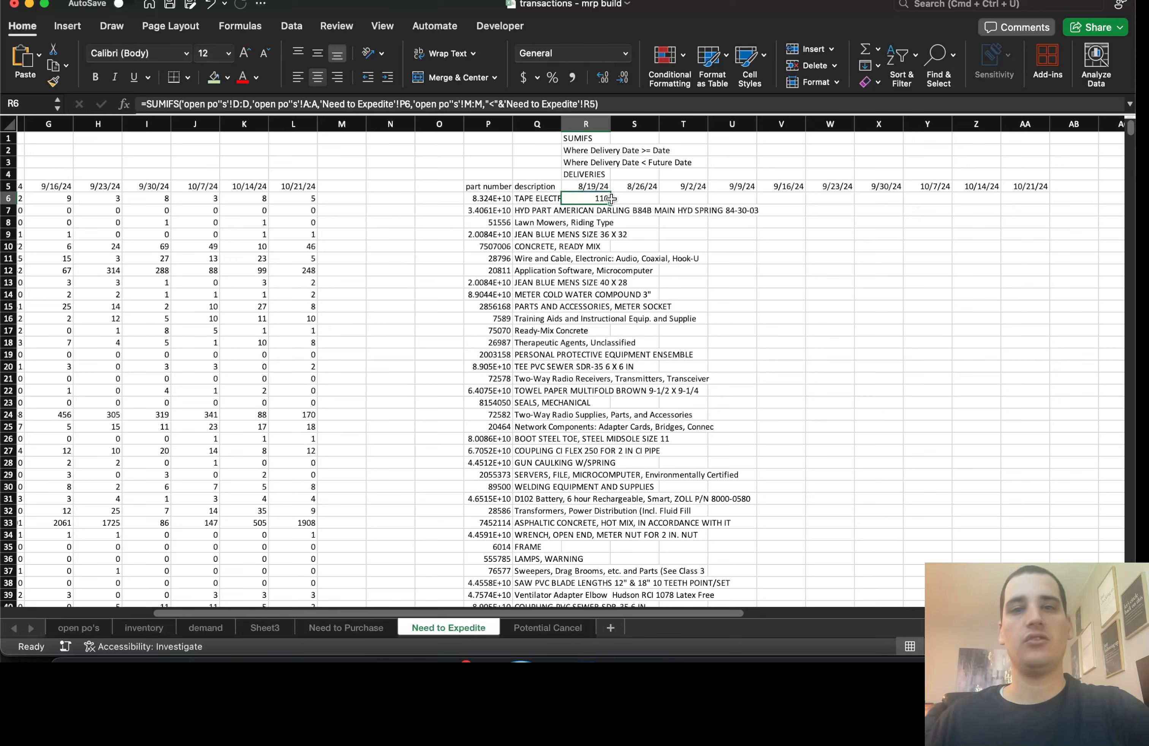
Move the ten DELIVERIES date headers one column over so they occupy S5:AB5.
click(588, 185)
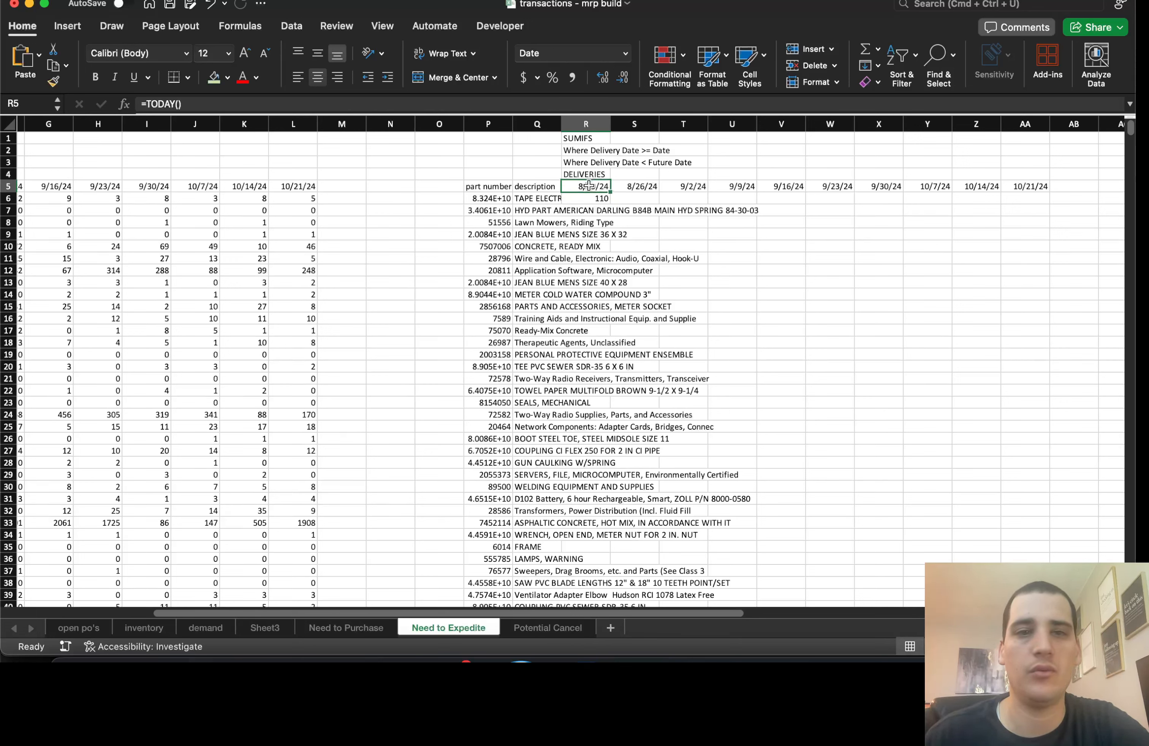
key(super+shift+Right)
key(super+x)
key(Right)
key(super+v)
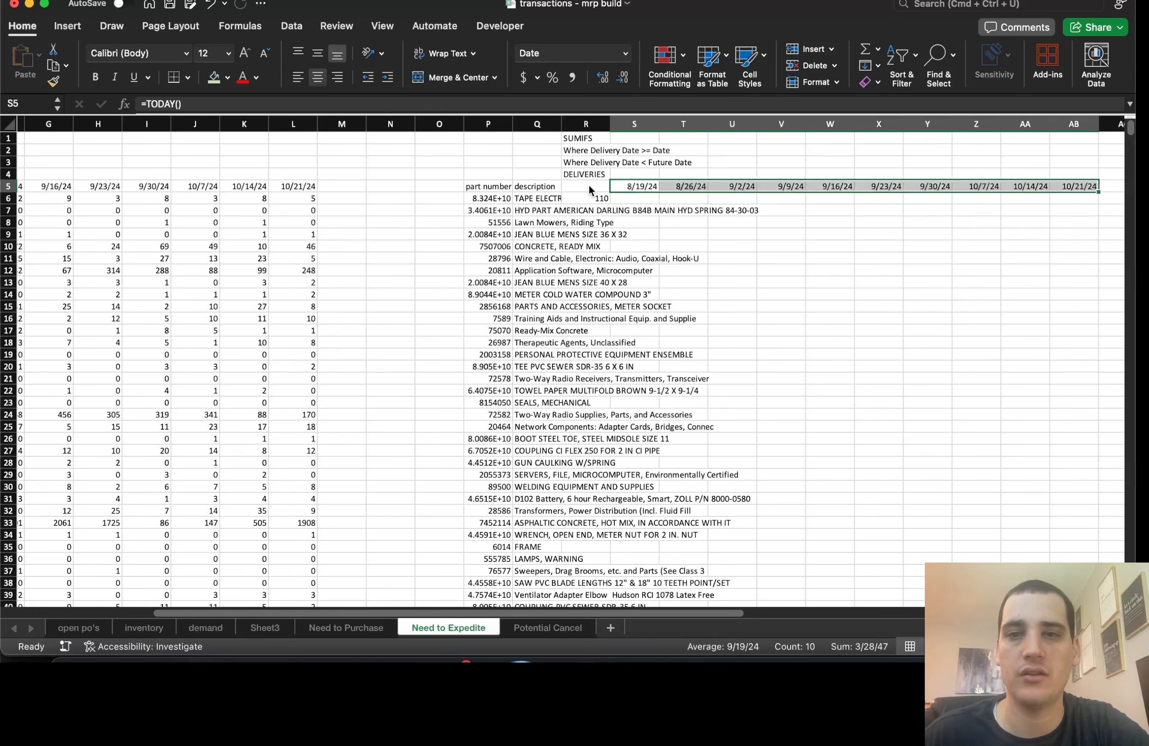
Label the vacated header cell R5 as Past Due.
click(589, 189)
text(Past )
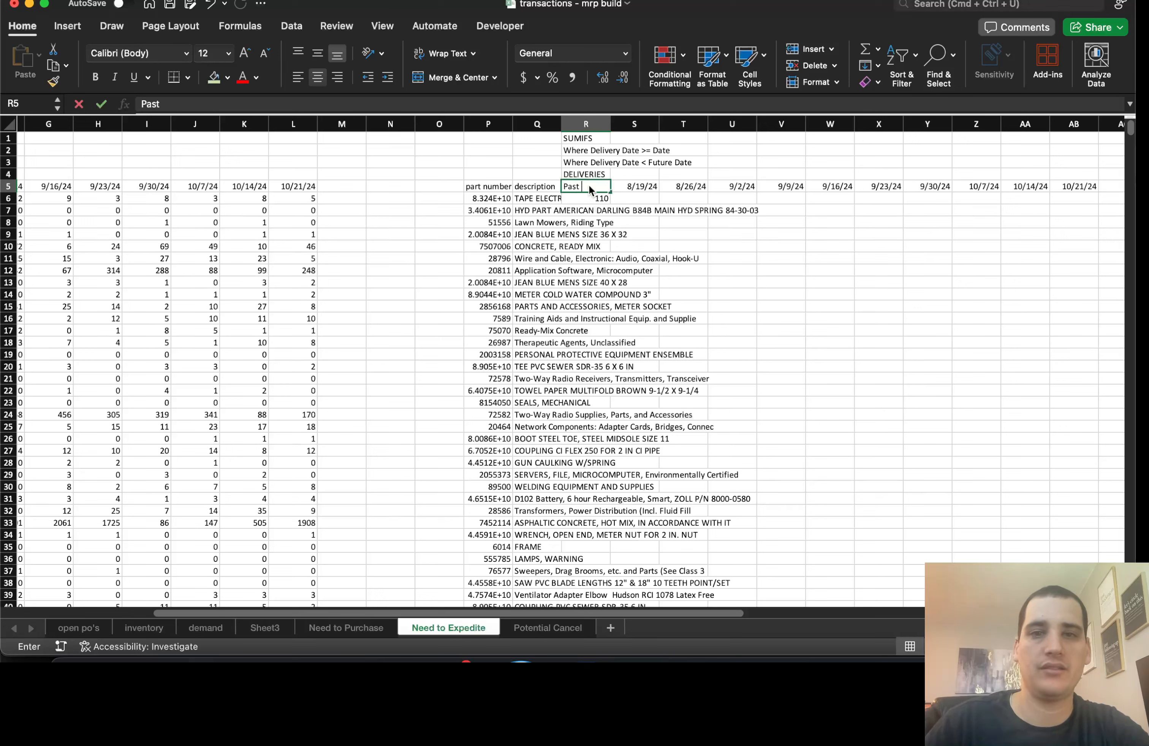
text(Due)
key(Return)
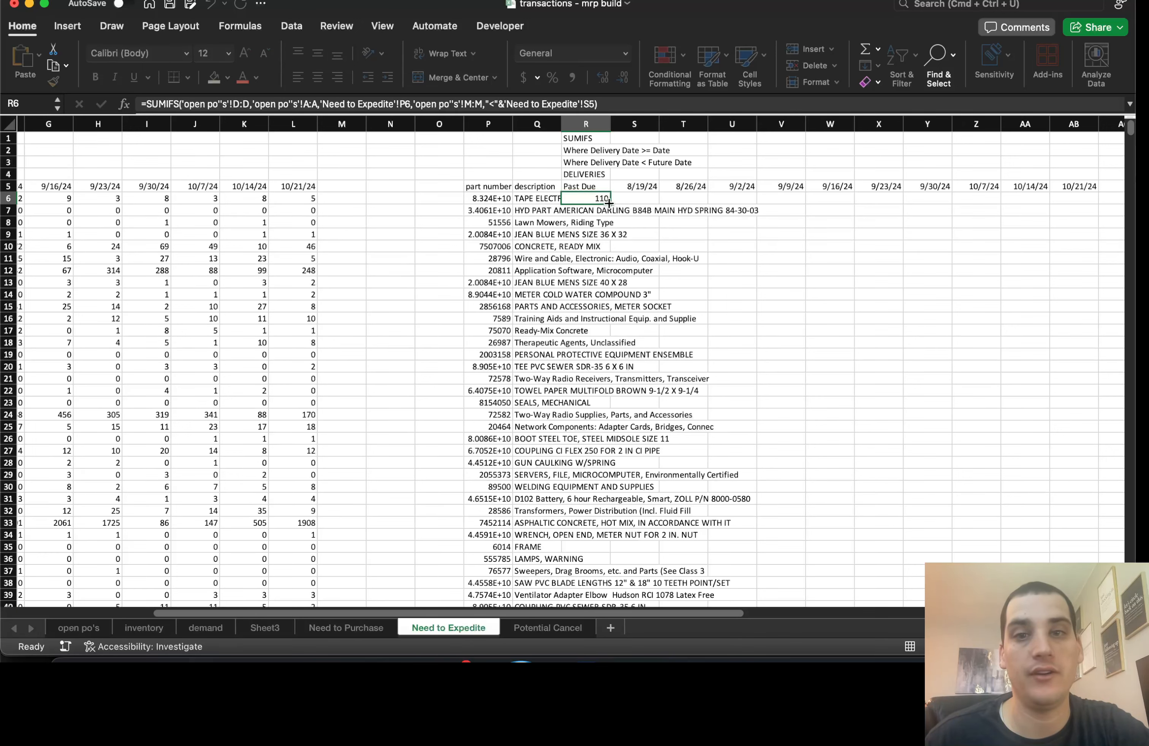
Fill the R6 formula down the Past Due column and check the date reference in the copied formulas.
double_click(610, 204)
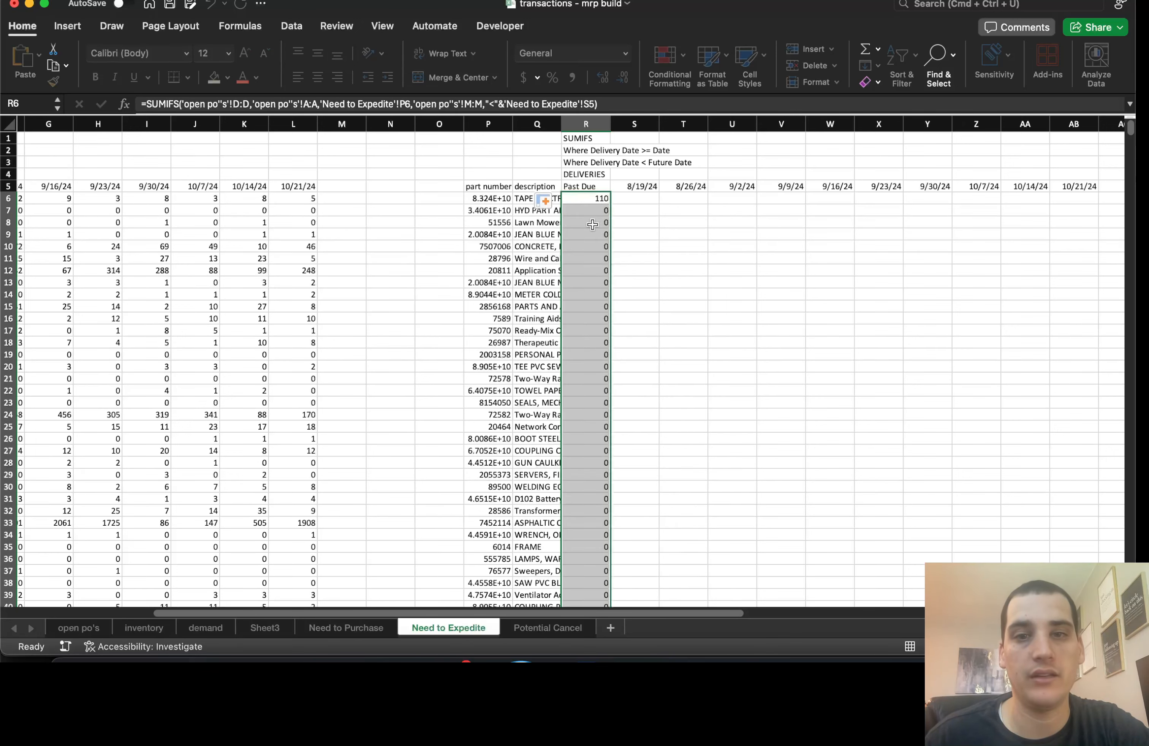
click(598, 199)
key(Down)
key(Down)
key(Down)
key(Down)
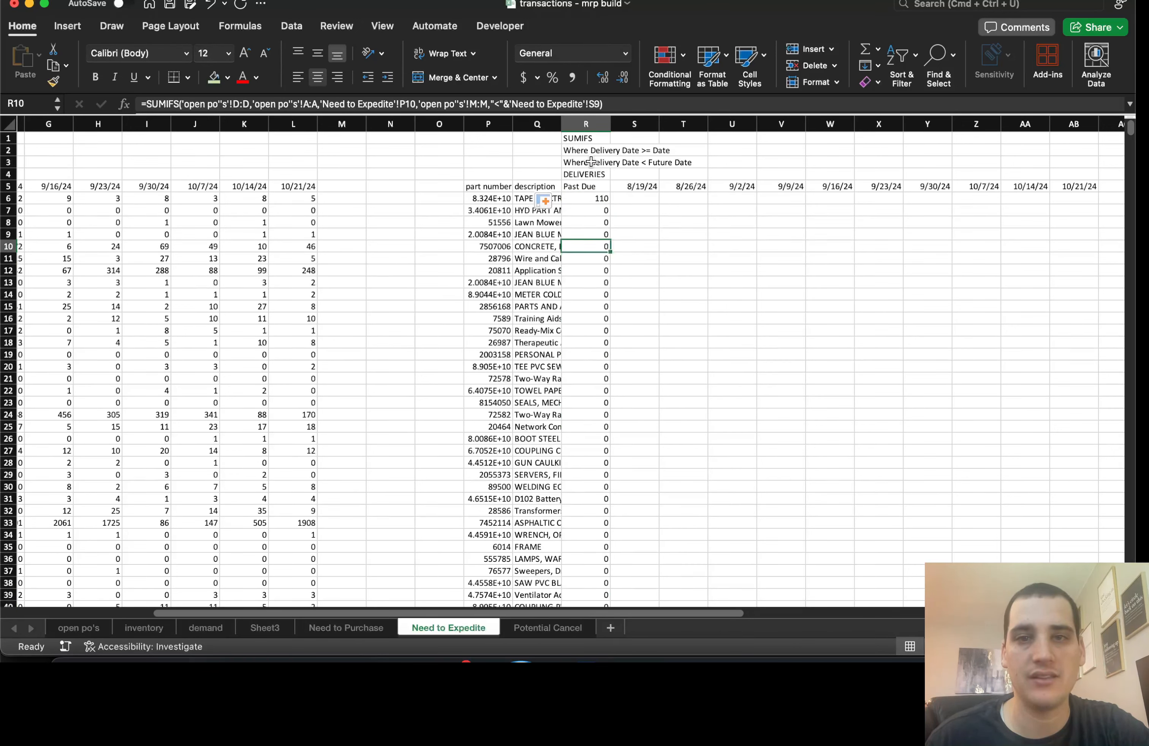
click(594, 104)
key(Escape)
key(Up)
key(Down)
key(Down)
key(Down)
key(Down)
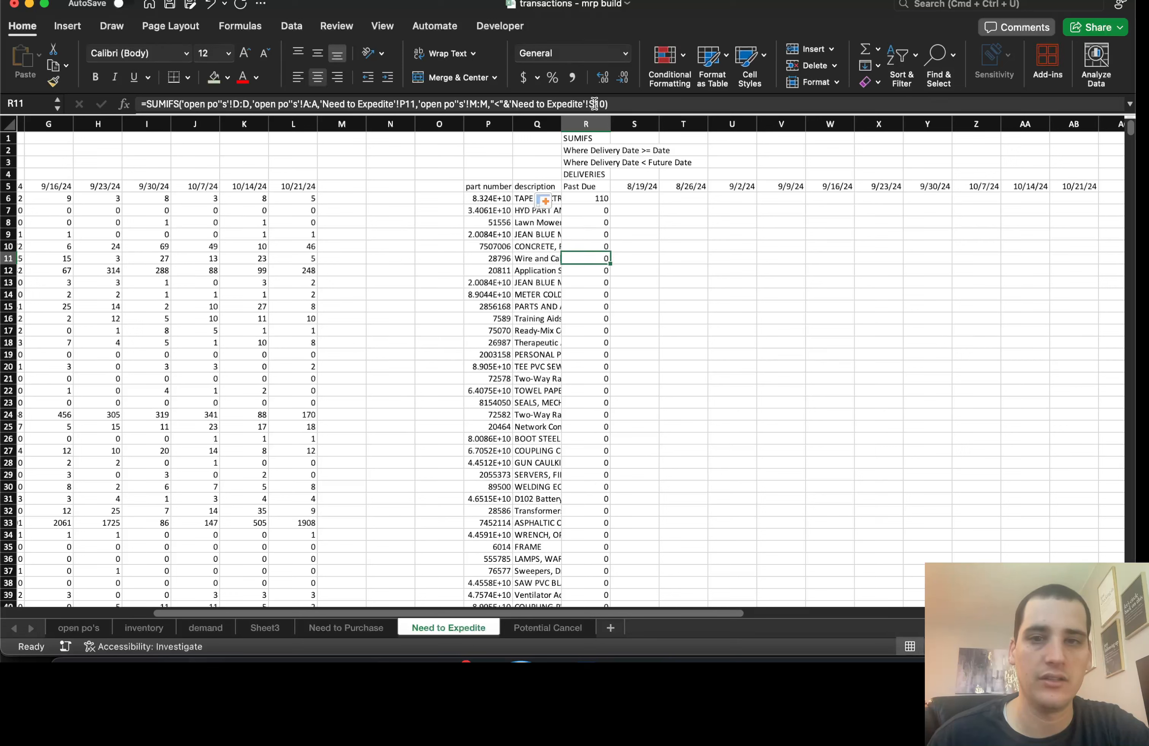
key(Up)
key(Up)
key(Up)
key(Up)
key(Up)
key(Up)
key(Up)
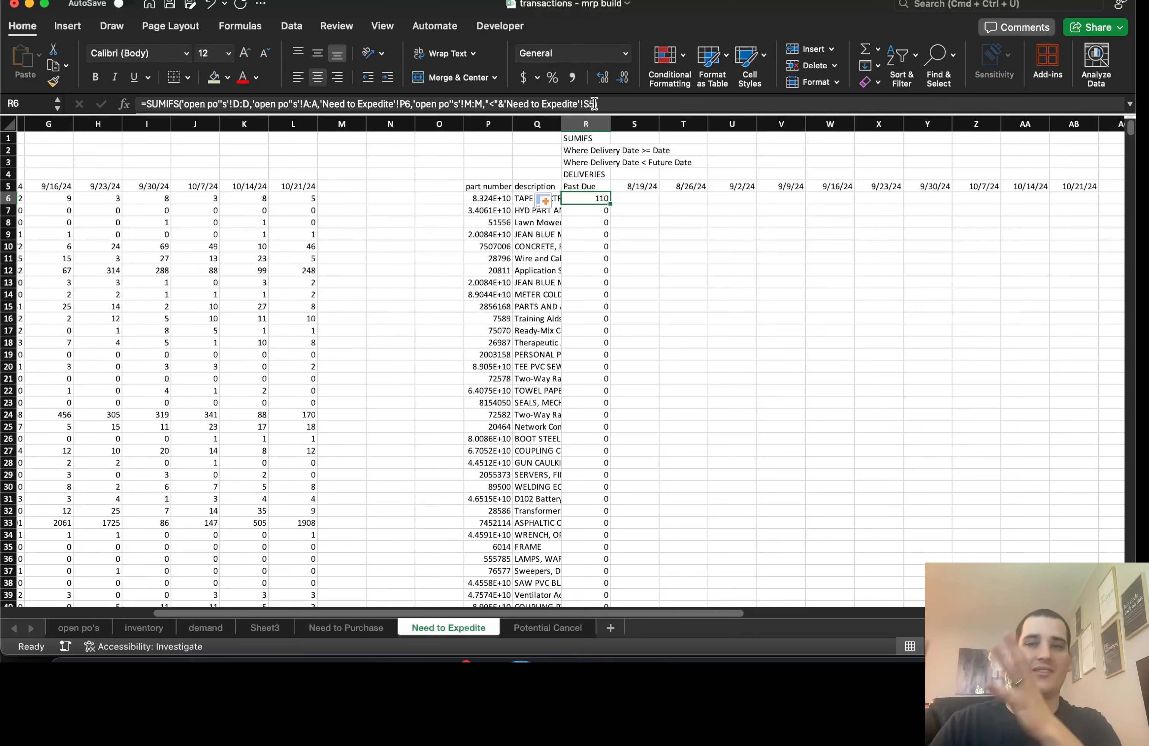
Lock the row of the date reference in R6 as S$5 and refill the formula down the Past Due column.
click(585, 104)
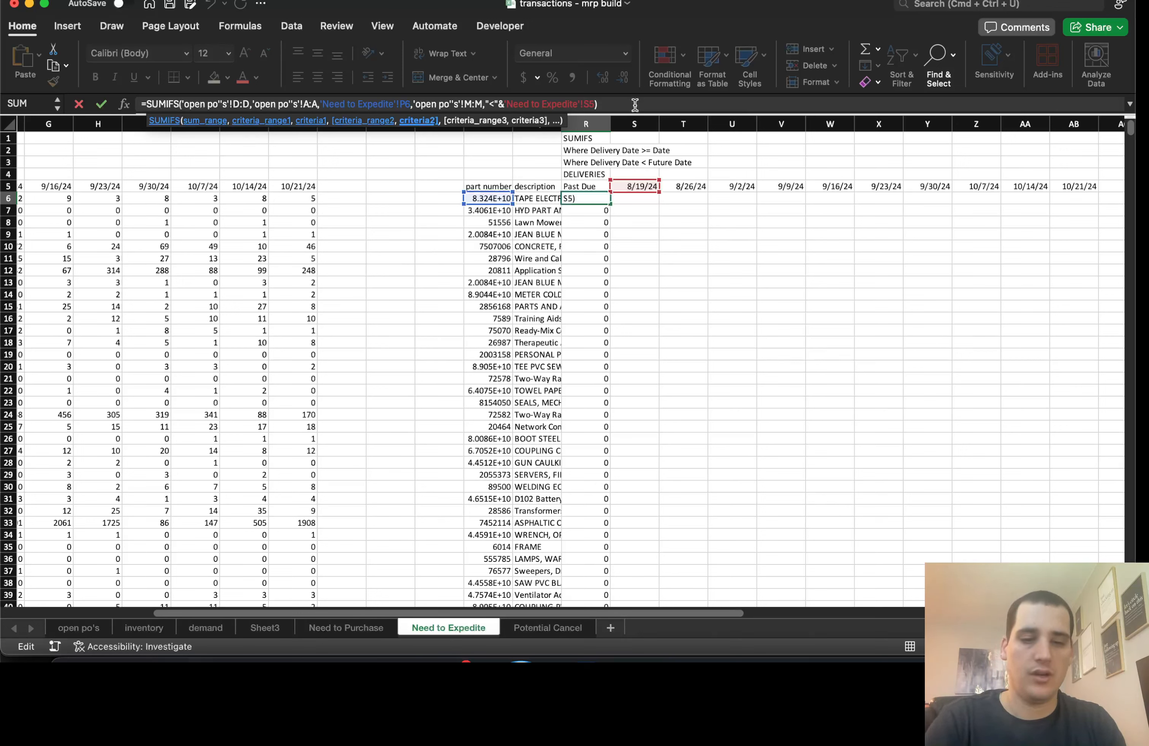
key(F4)
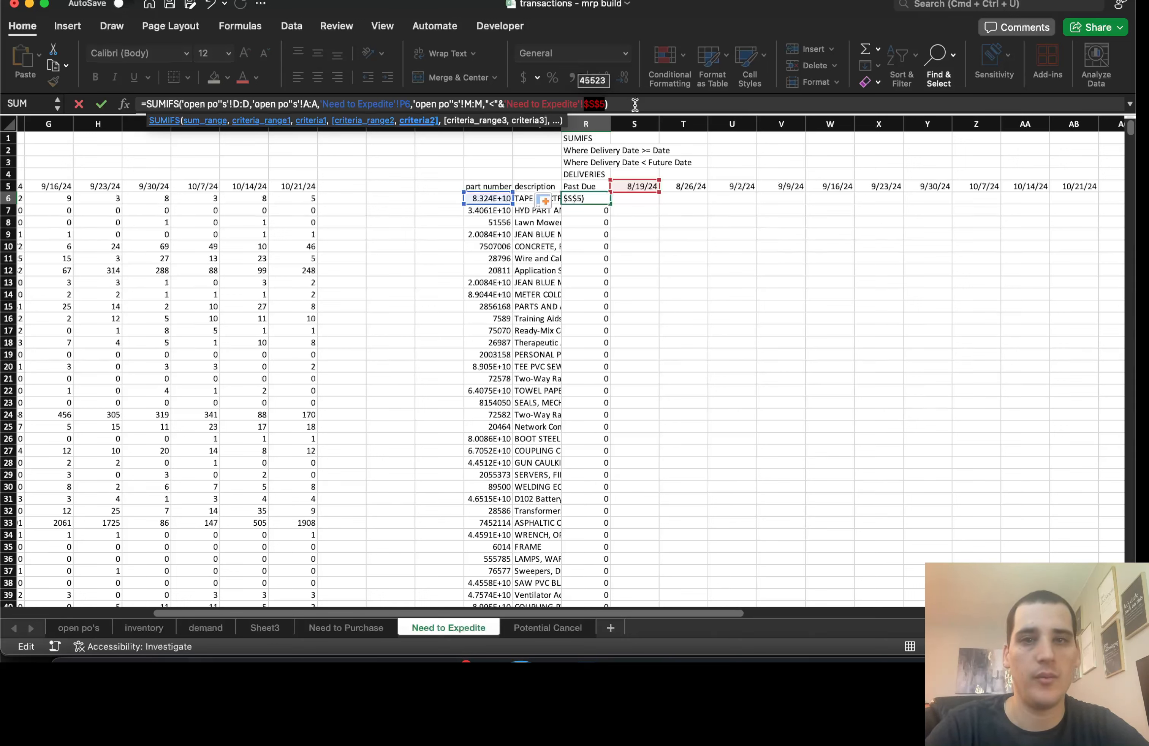
key(F4)
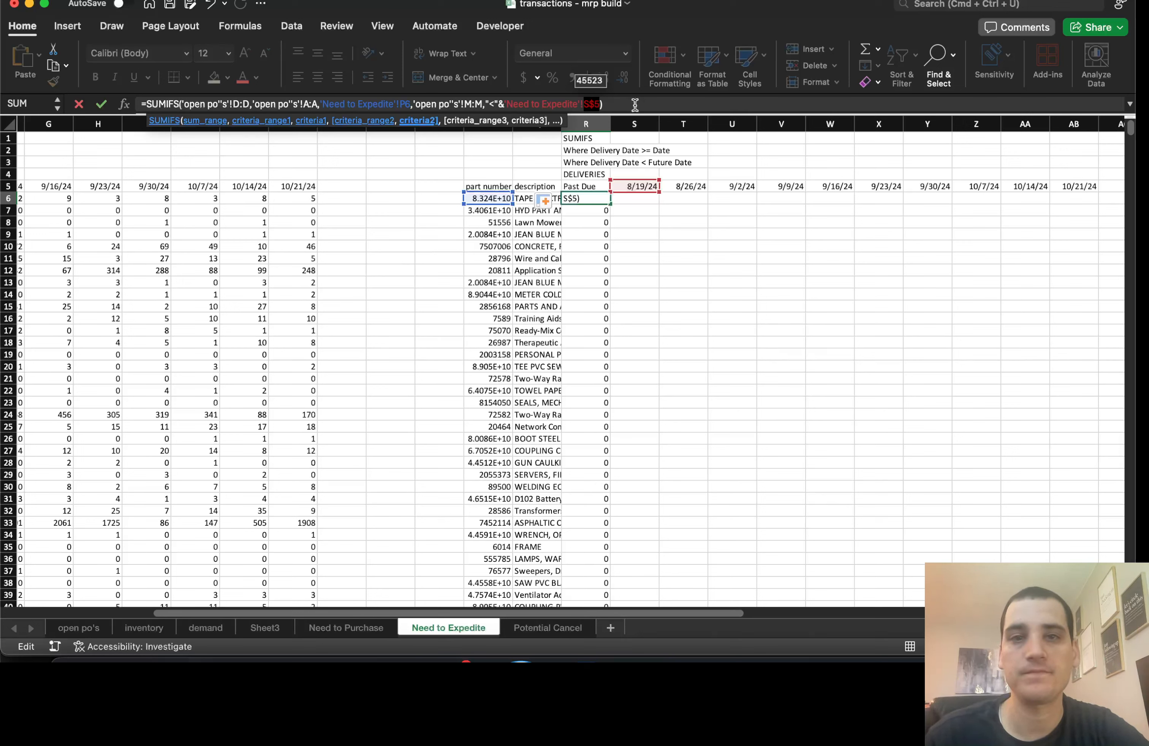
key(Return)
key(Up)
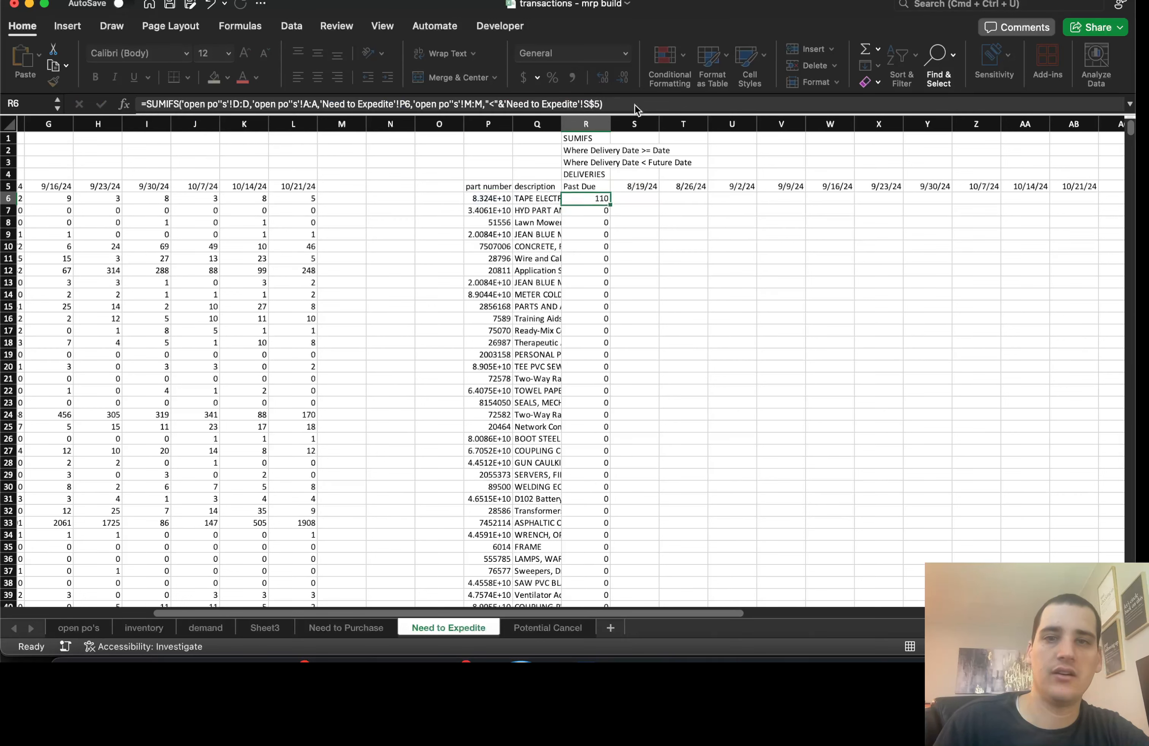
double_click(609, 202)
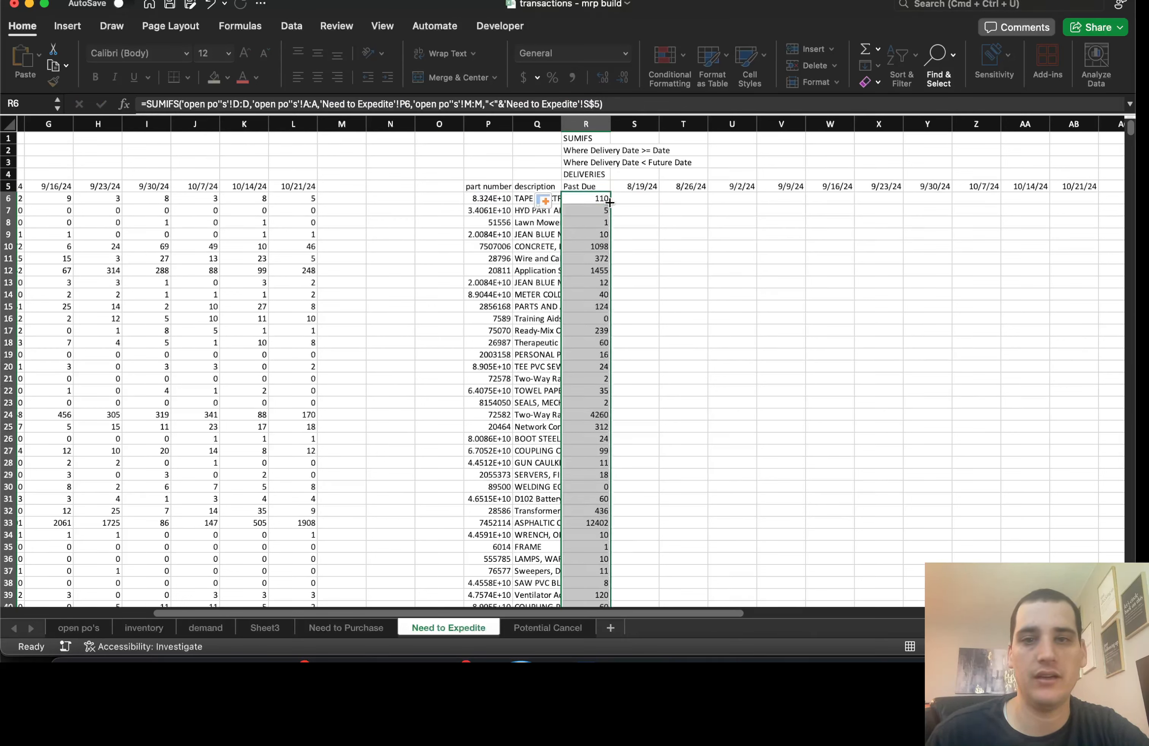
click(599, 199)
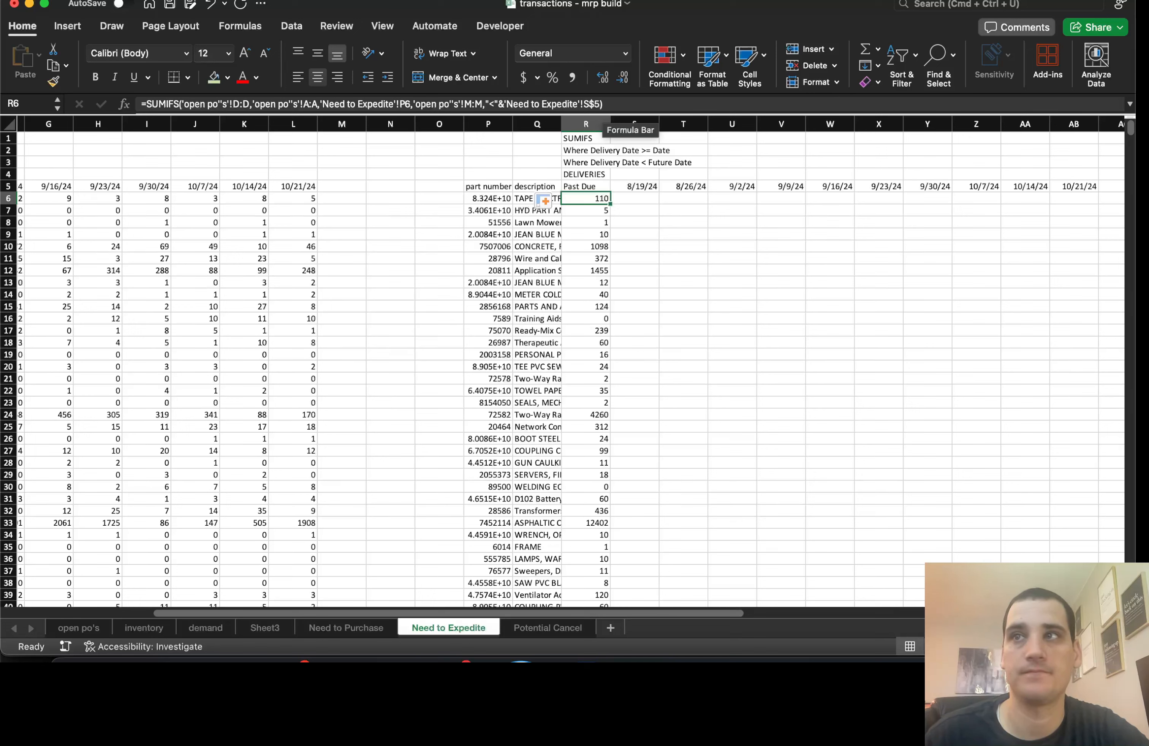
key(super+Tab)
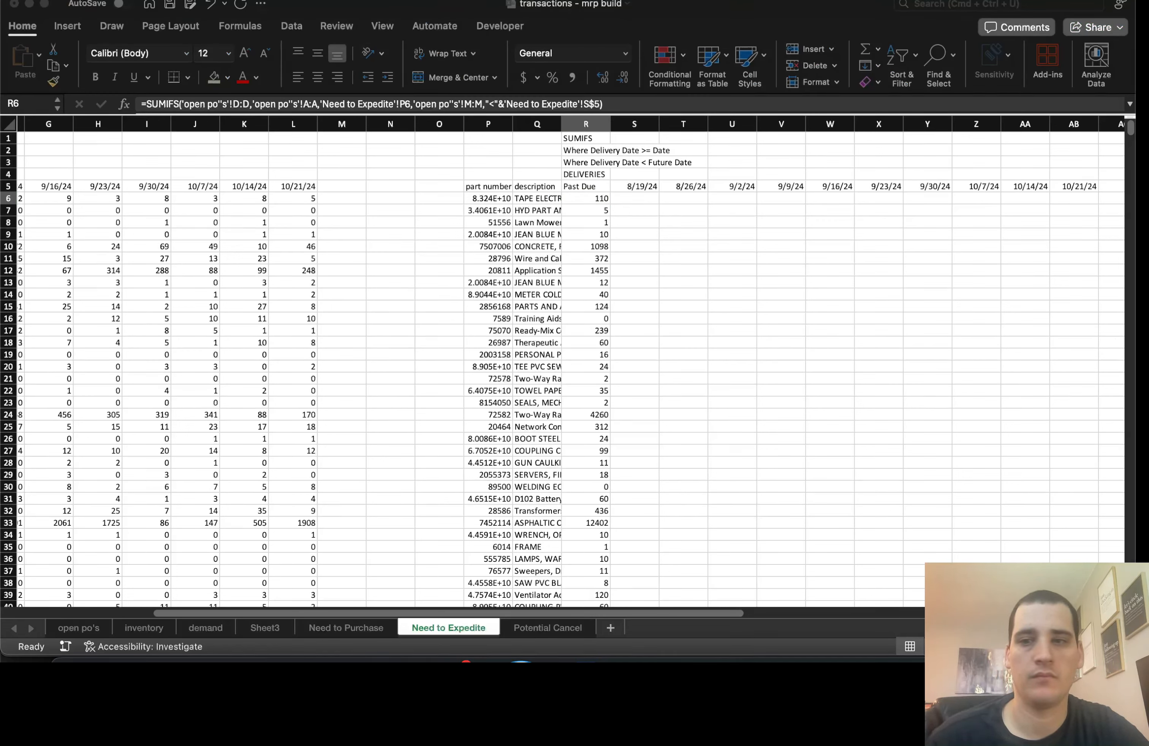
click(790, 285)
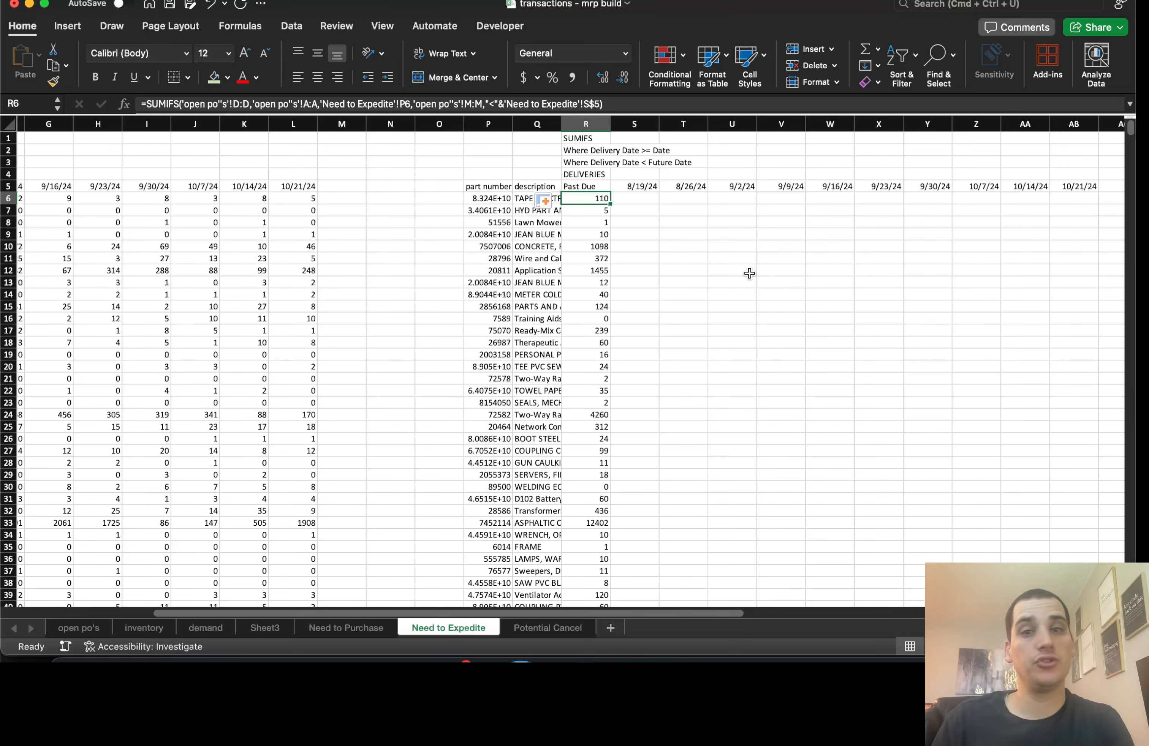
Review the first delivery date header in S5 and the arguments of the Past Due SUMIFS formula in R6.
click(644, 200)
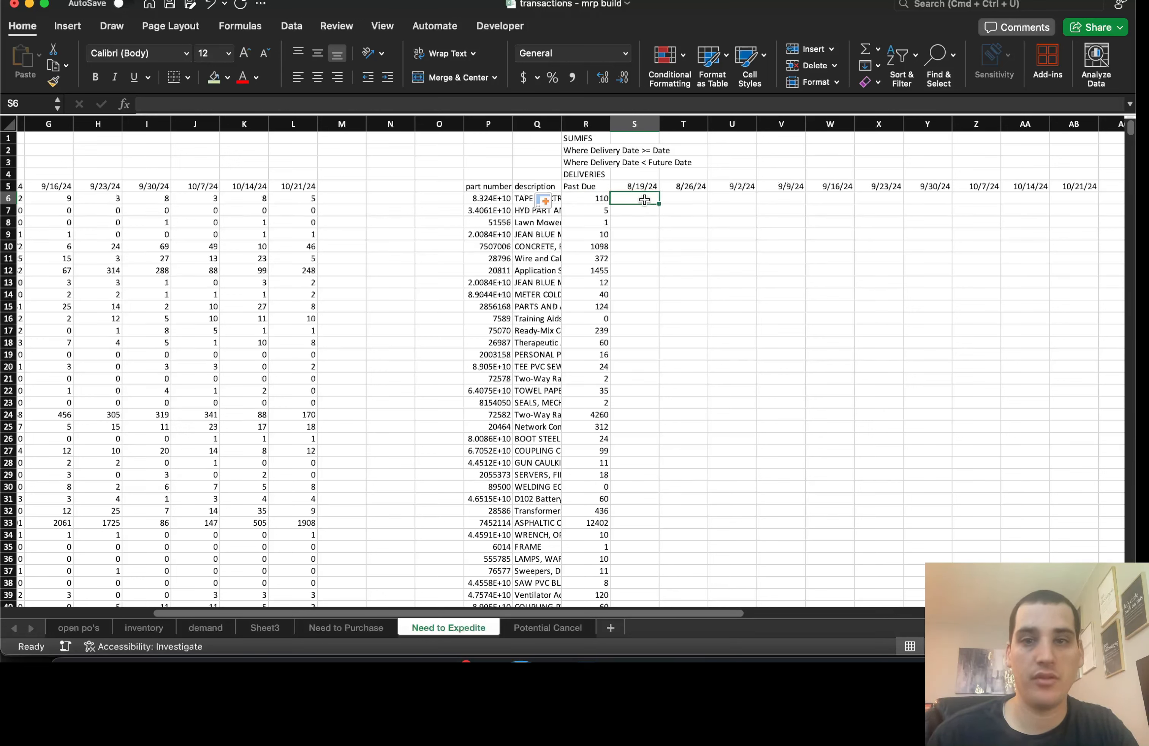
click(636, 188)
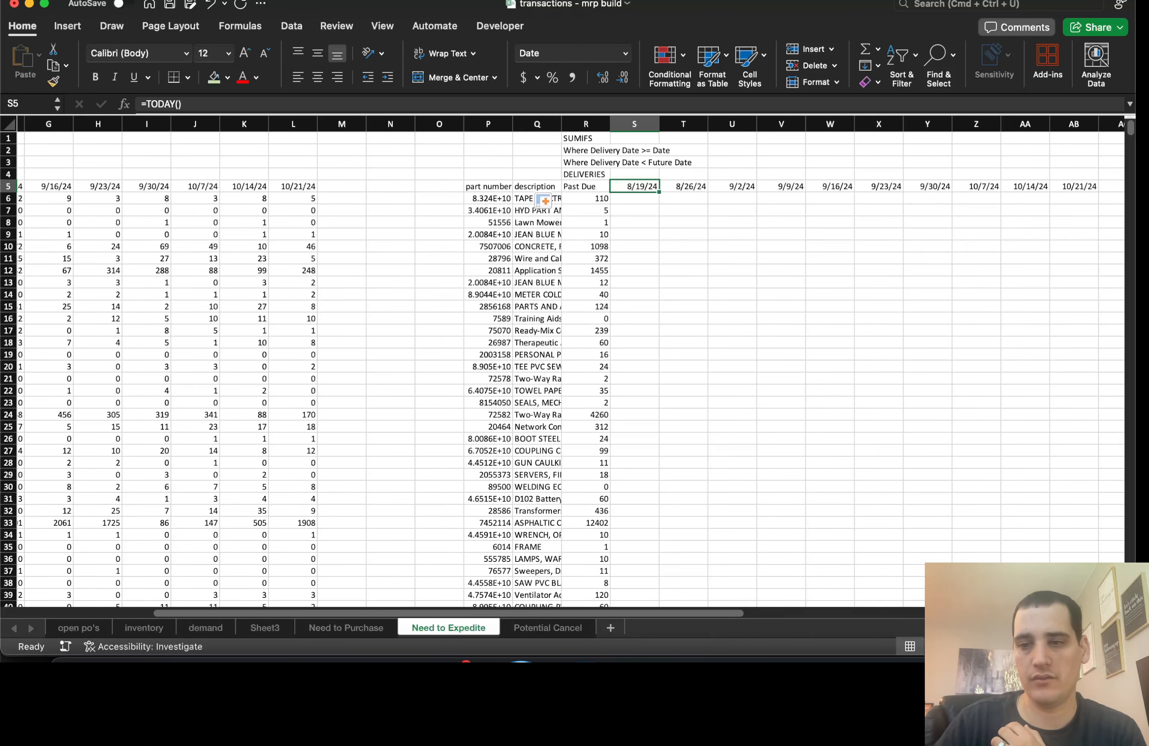
scroll(545, 200, up, 3)
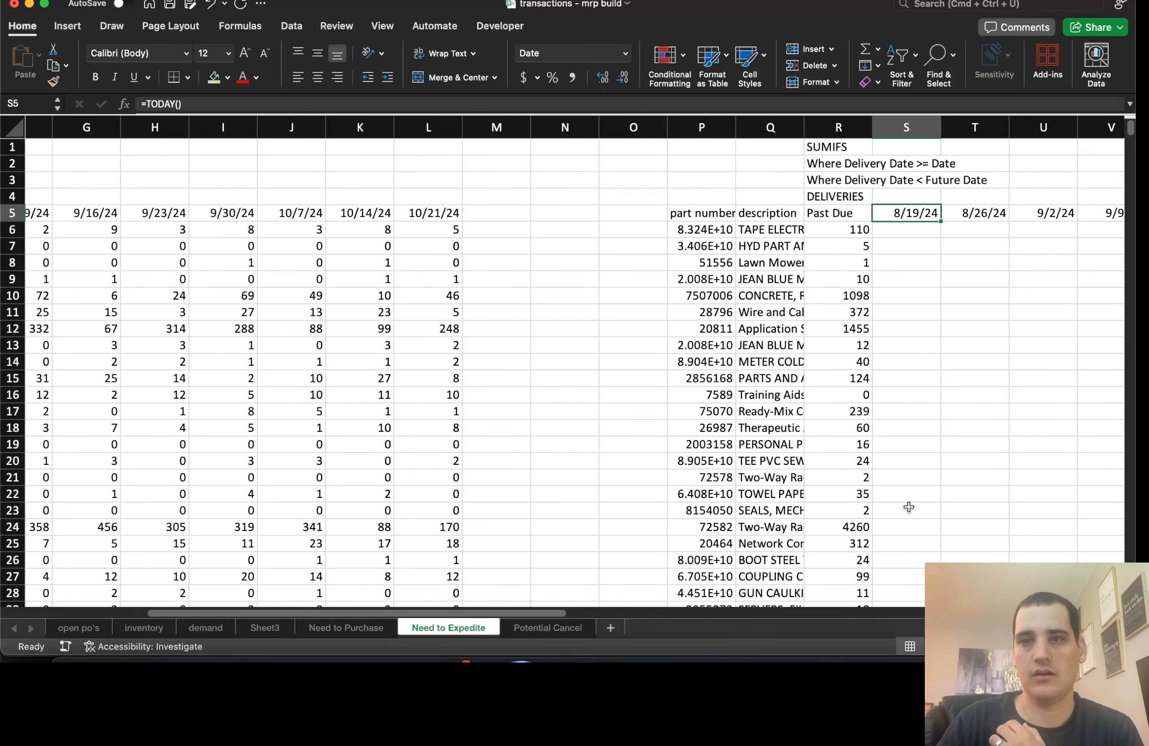
scroll(909, 507, right, 4)
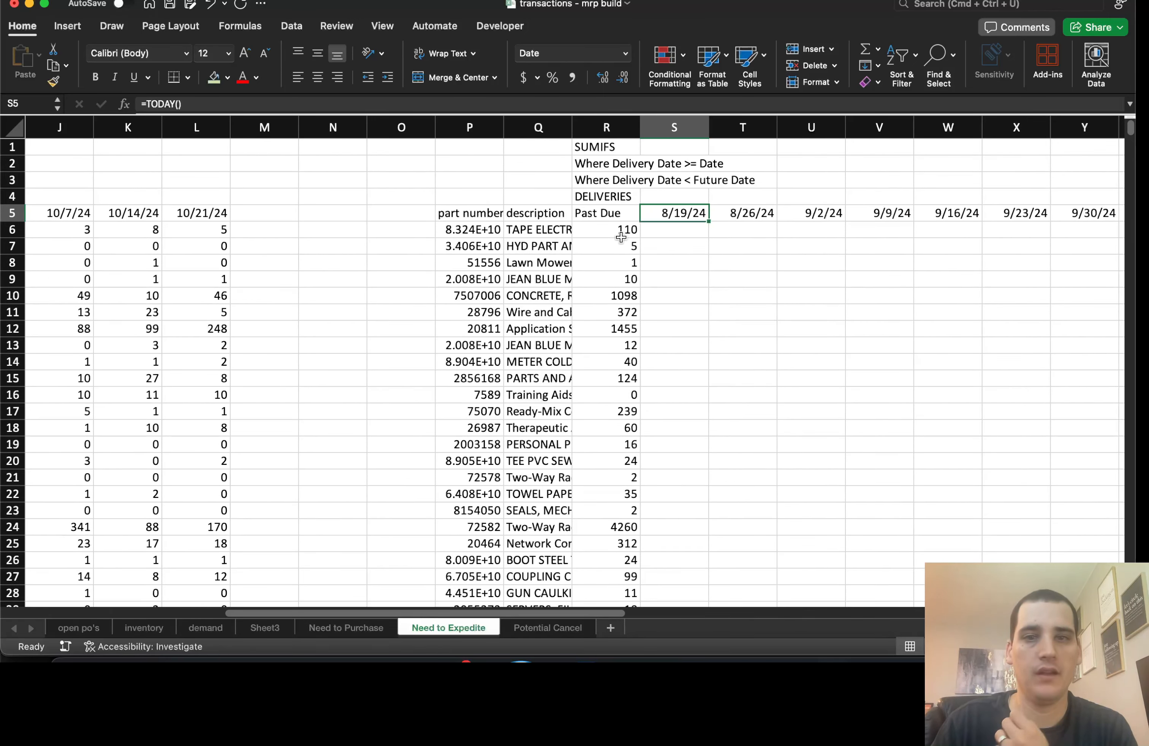
key(Return)
double_click(528, 230)
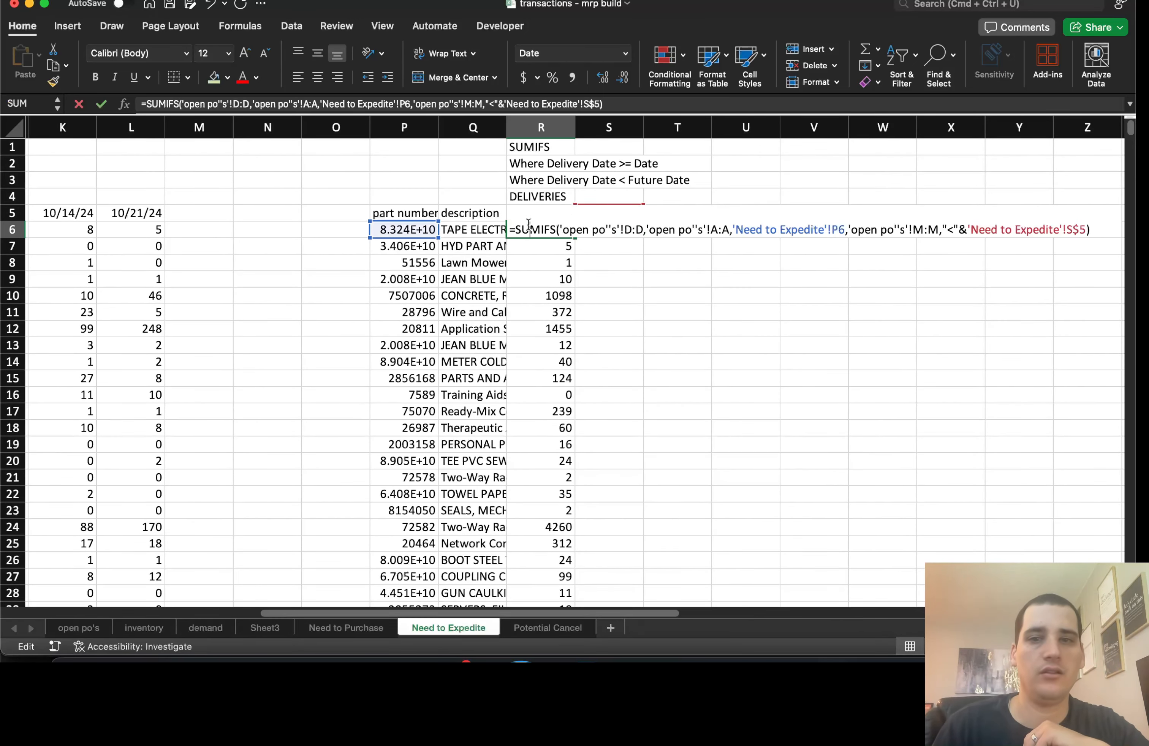
scroll(950, 329, right, 3)
scroll(950, 329, left, 2)
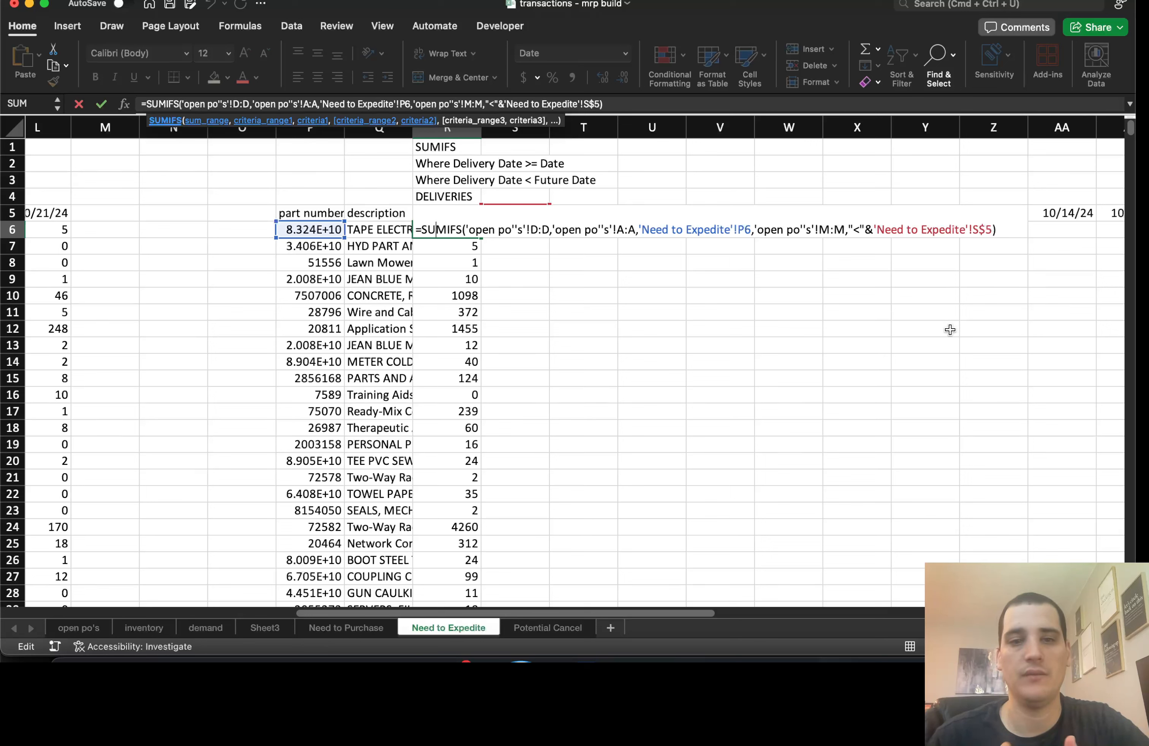
key(ctrl+Return)
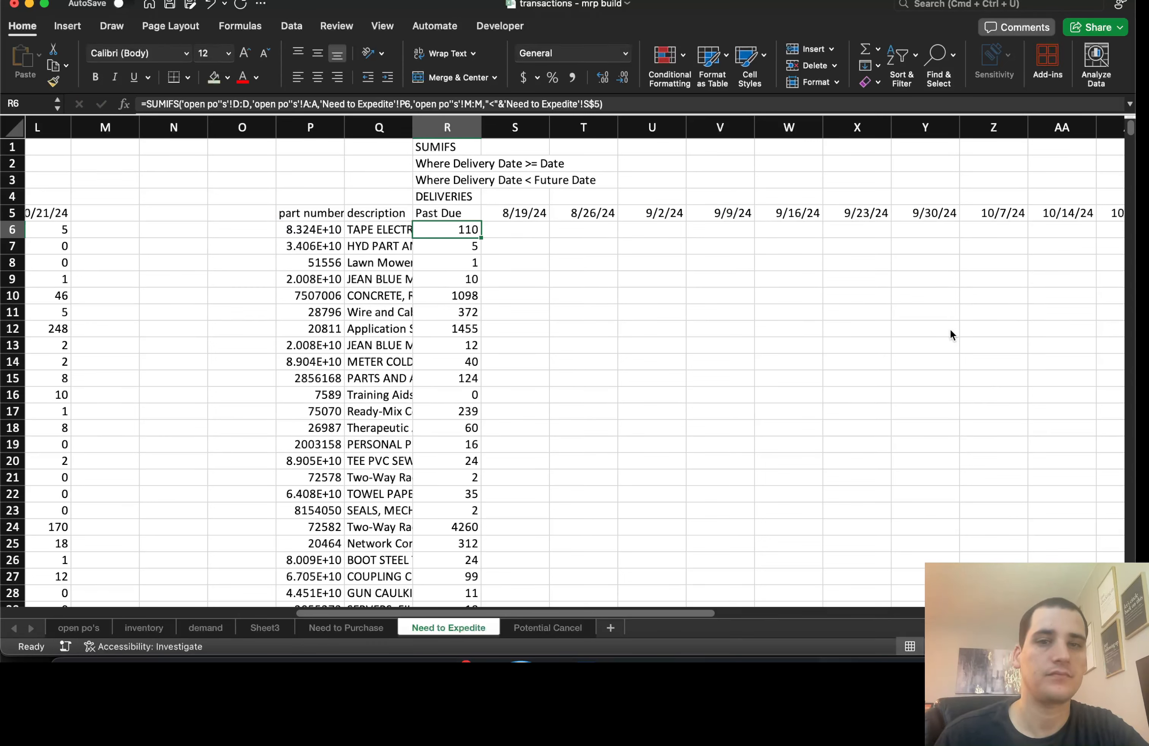
Start a SUMIFS formula in S6 summing 'open po''s'!$D:$D with the part number column 'open po''s'!$A:$A as first criteria range.
key(Right)
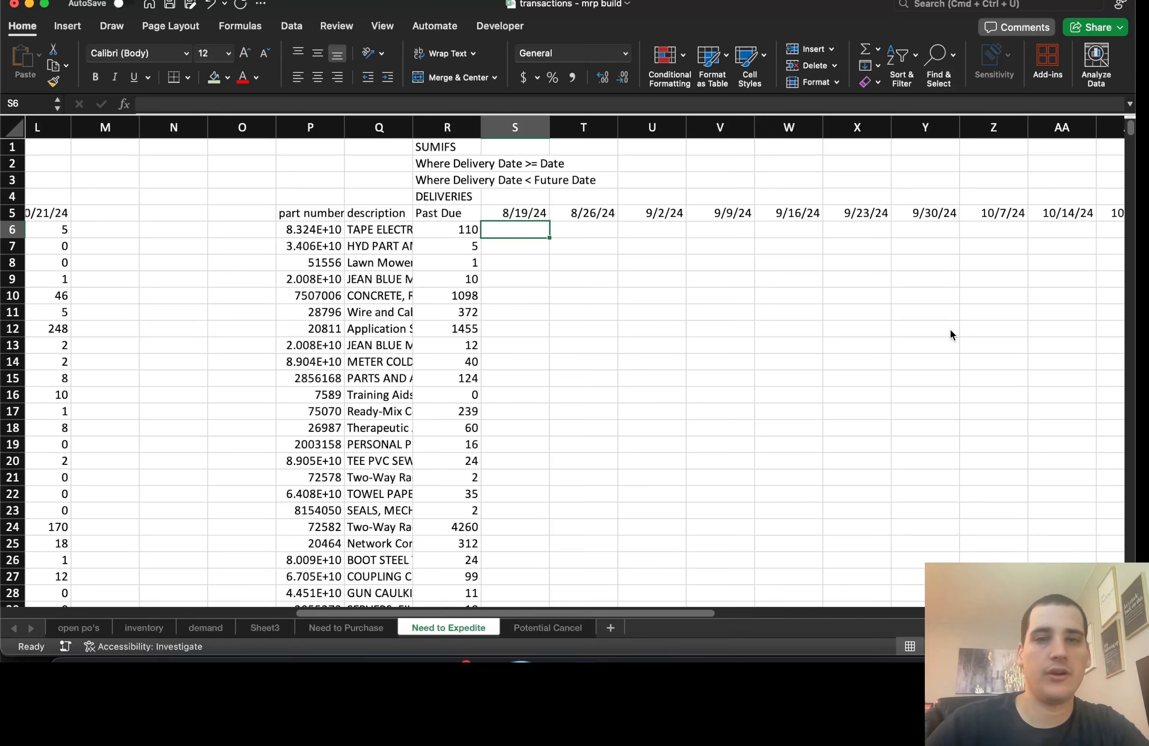
text(=sumi)
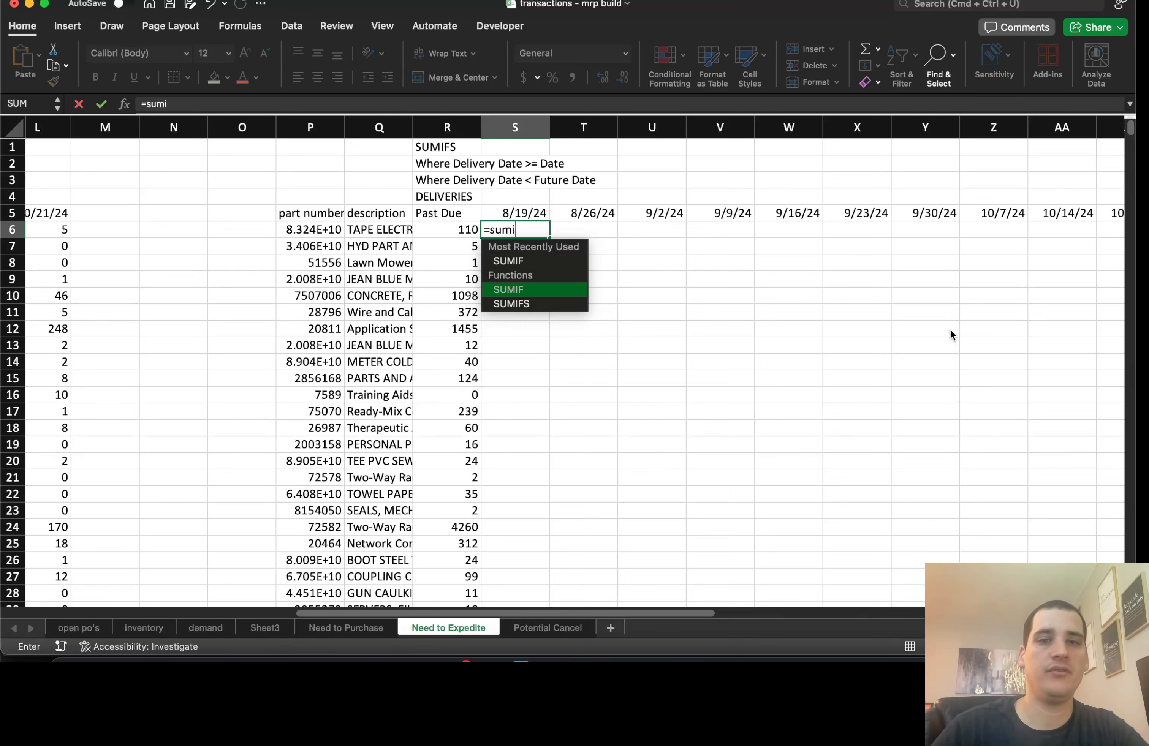
key(Tab)
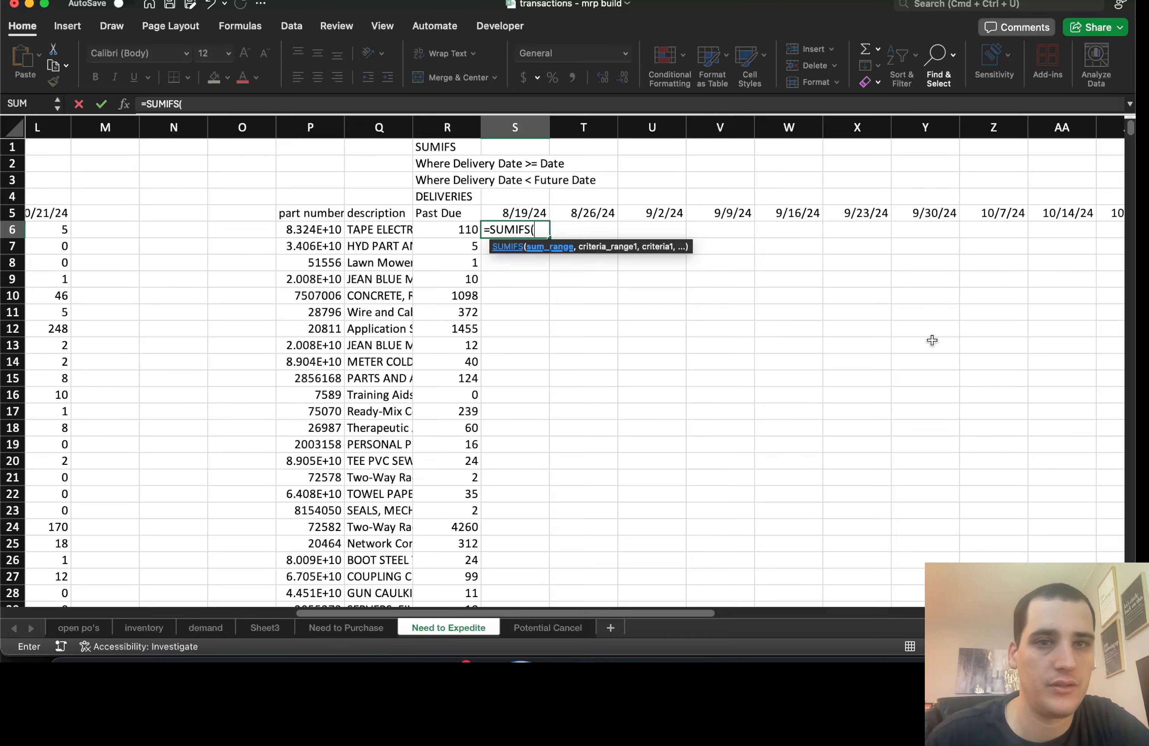
click(96, 630)
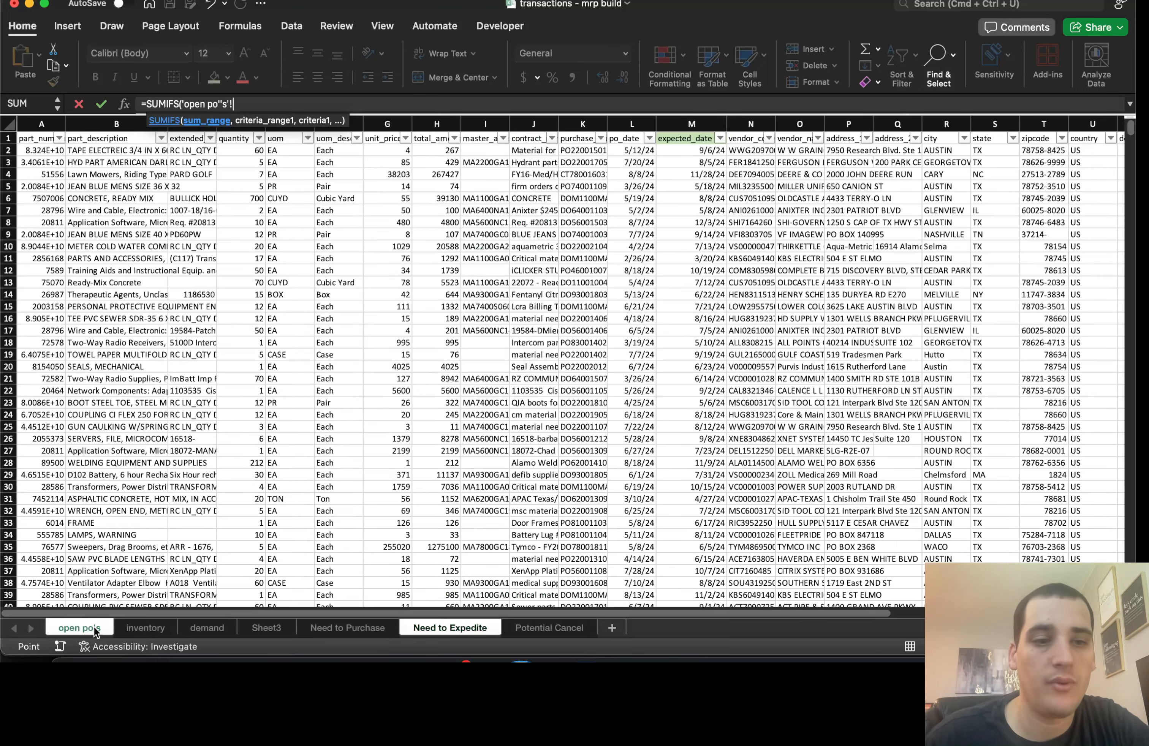
click(253, 126)
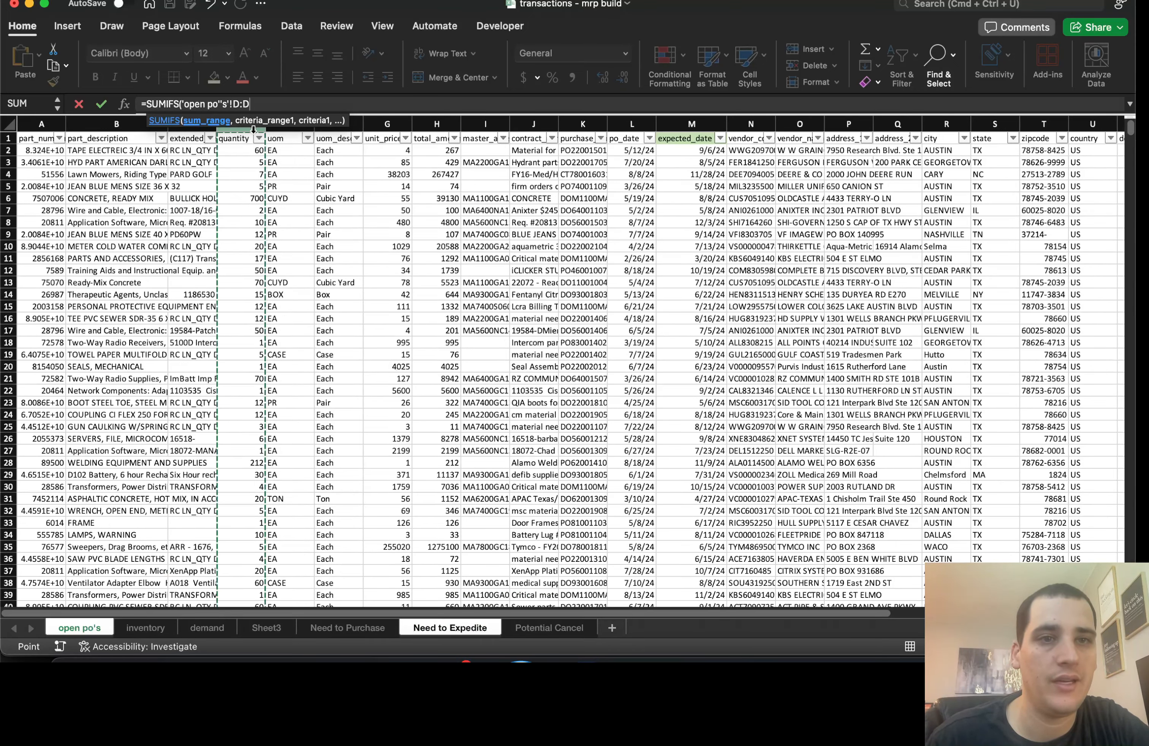
key(F4)
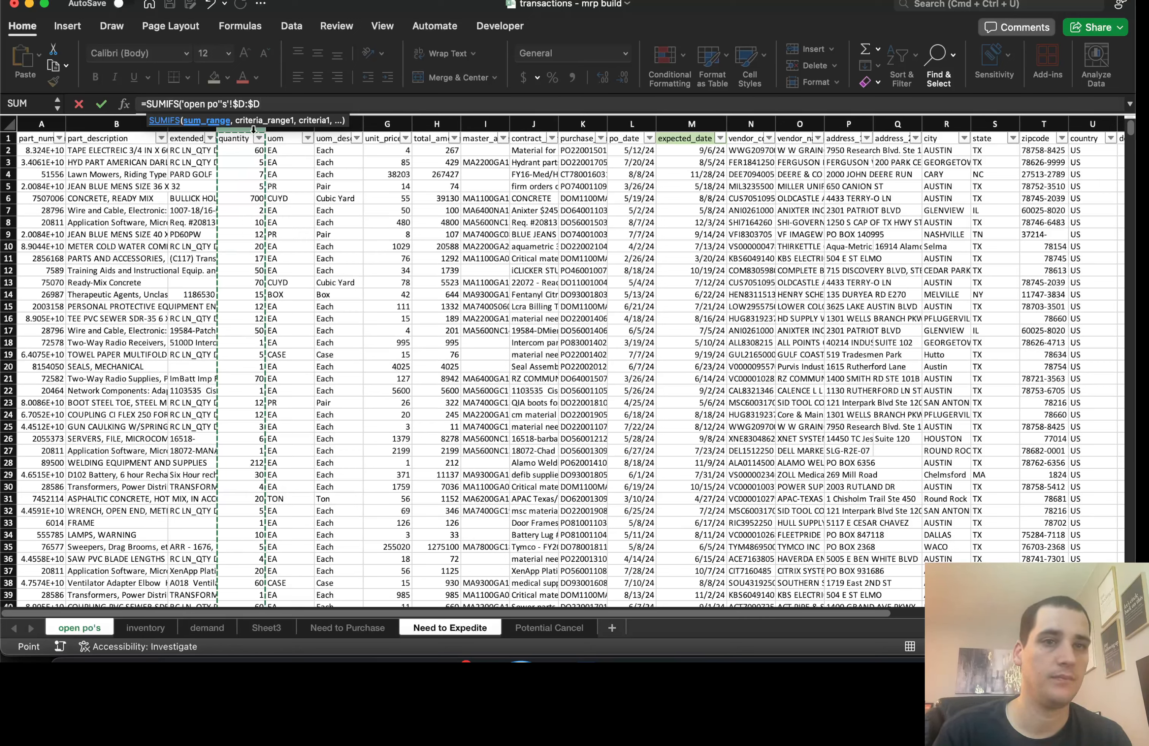
text(,)
click(39, 124)
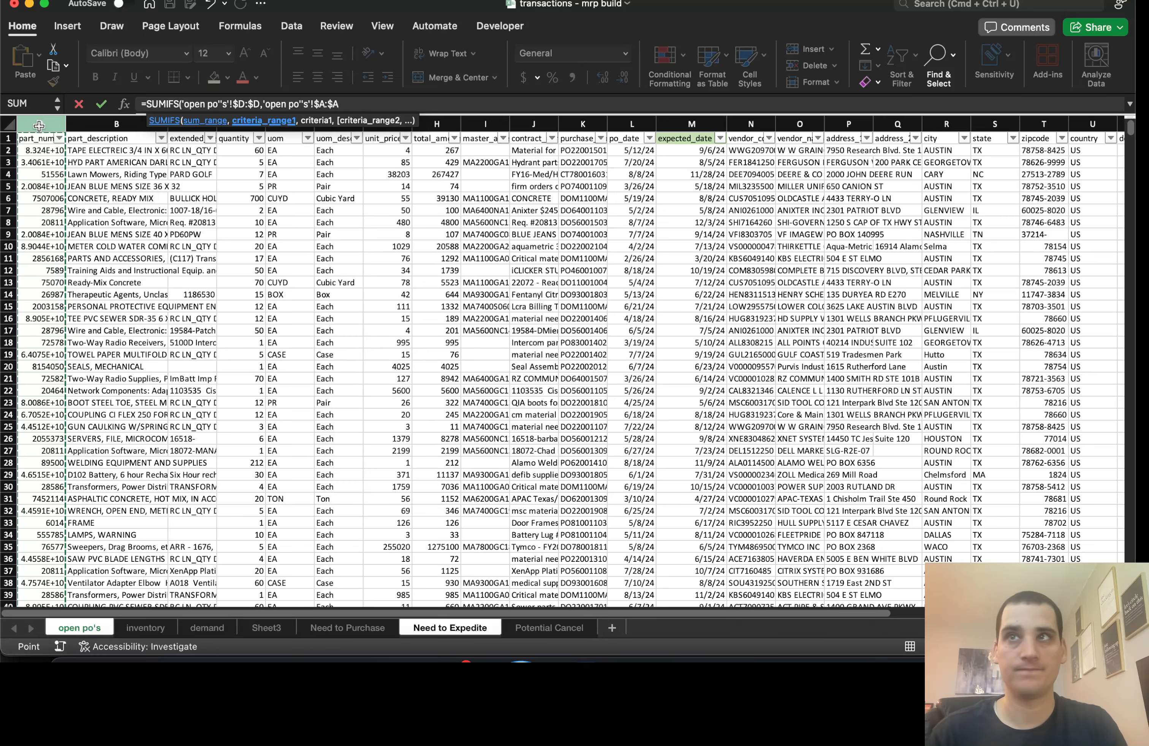
text(,)
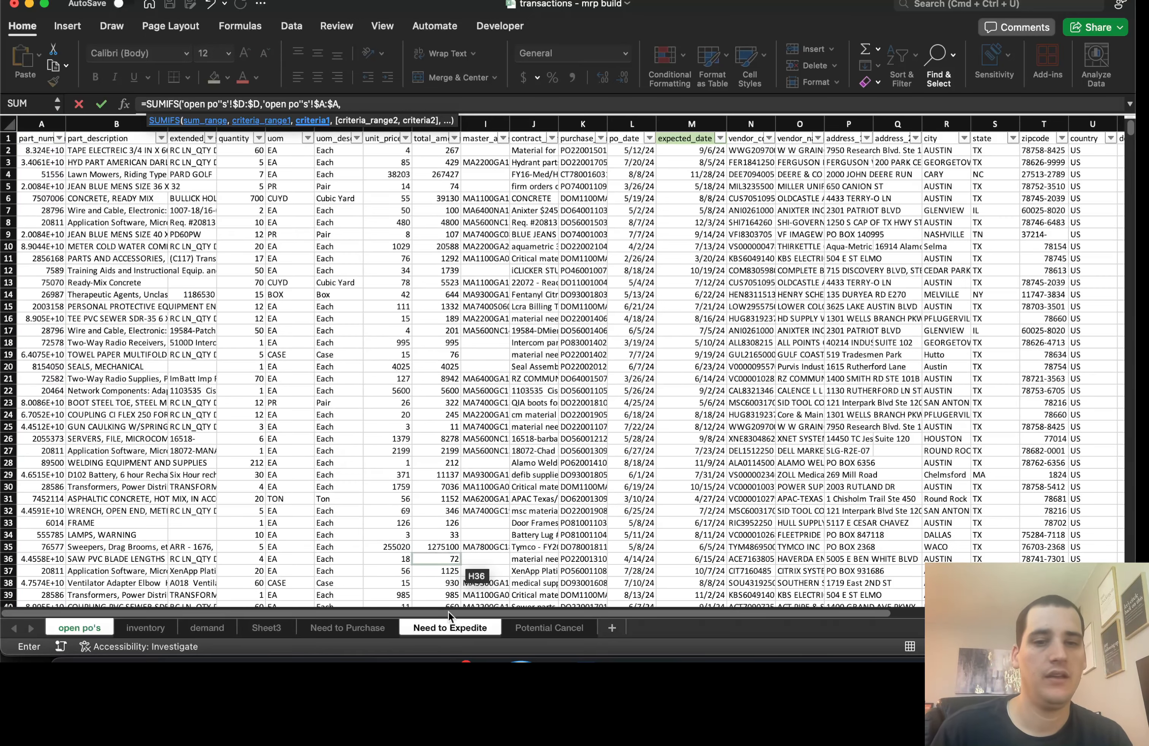
Add the part number in P6 of Need to Expedite as the first criterion, with its column locked as $P6.
click(465, 630)
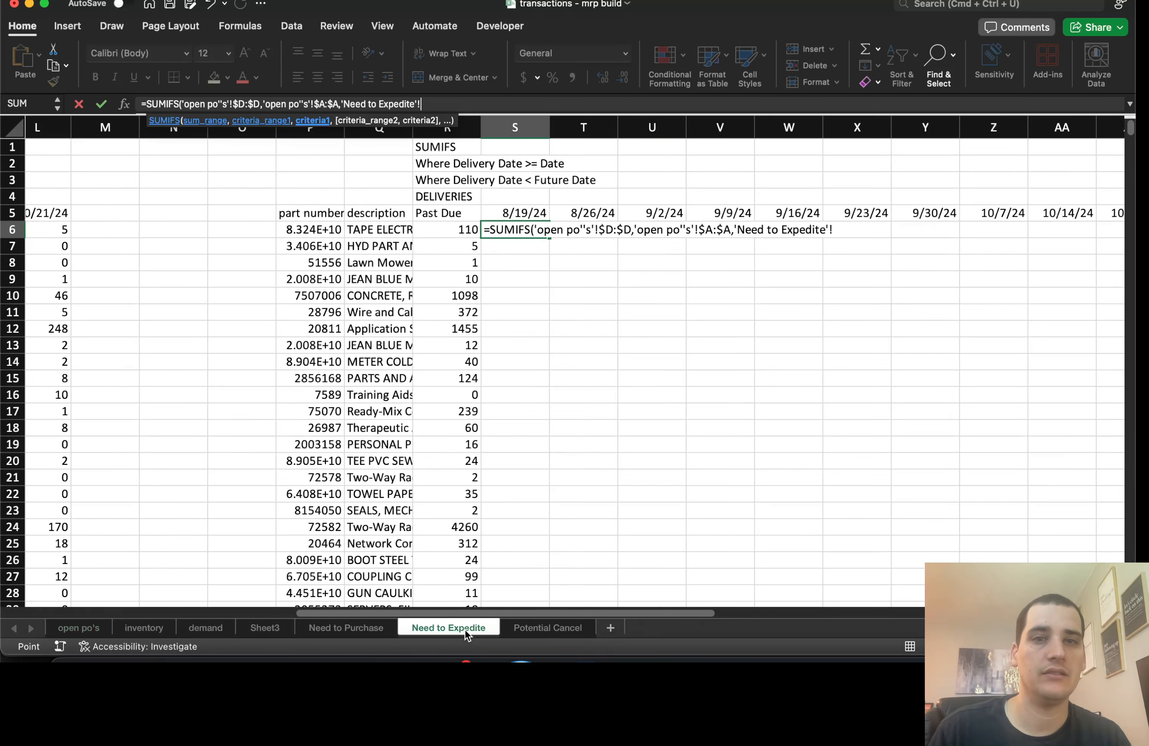
click(310, 228)
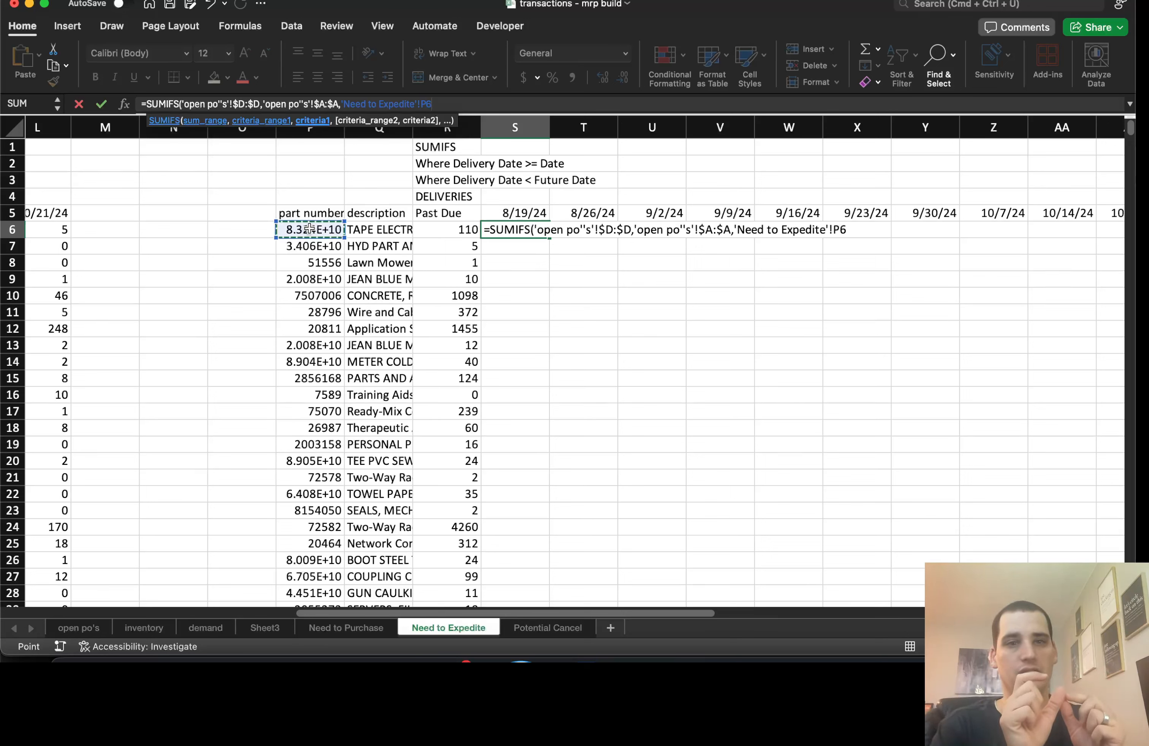
key(F4)
key(F4)
key(F4)
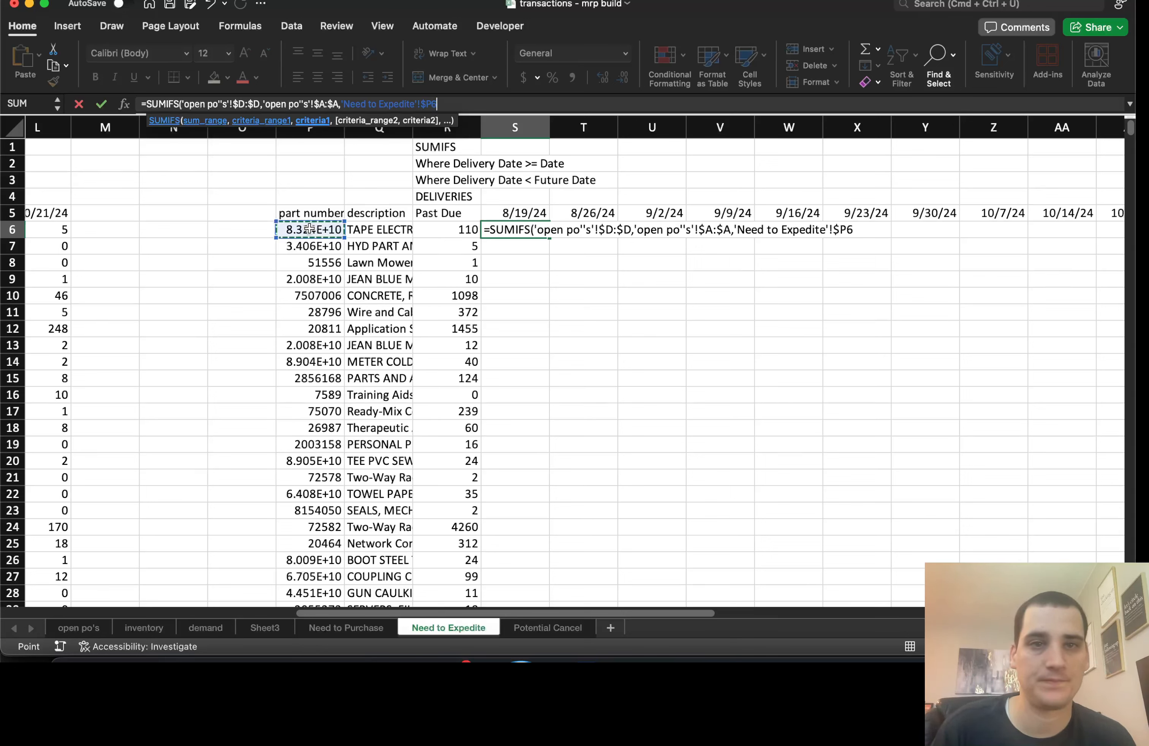
text(,)
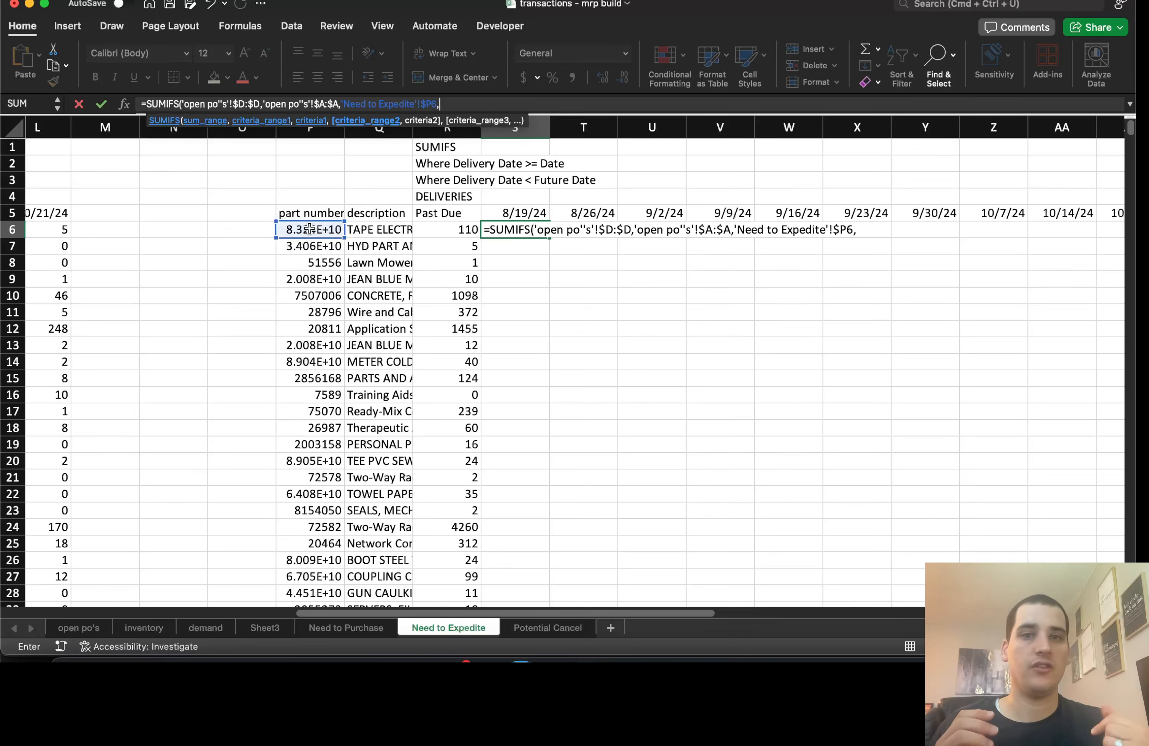
Add the expected_date column 'open po''s'!$M:$M as the second criteria range and remove the stray Need to Expedite sheet reference.
click(78, 628)
click(698, 121)
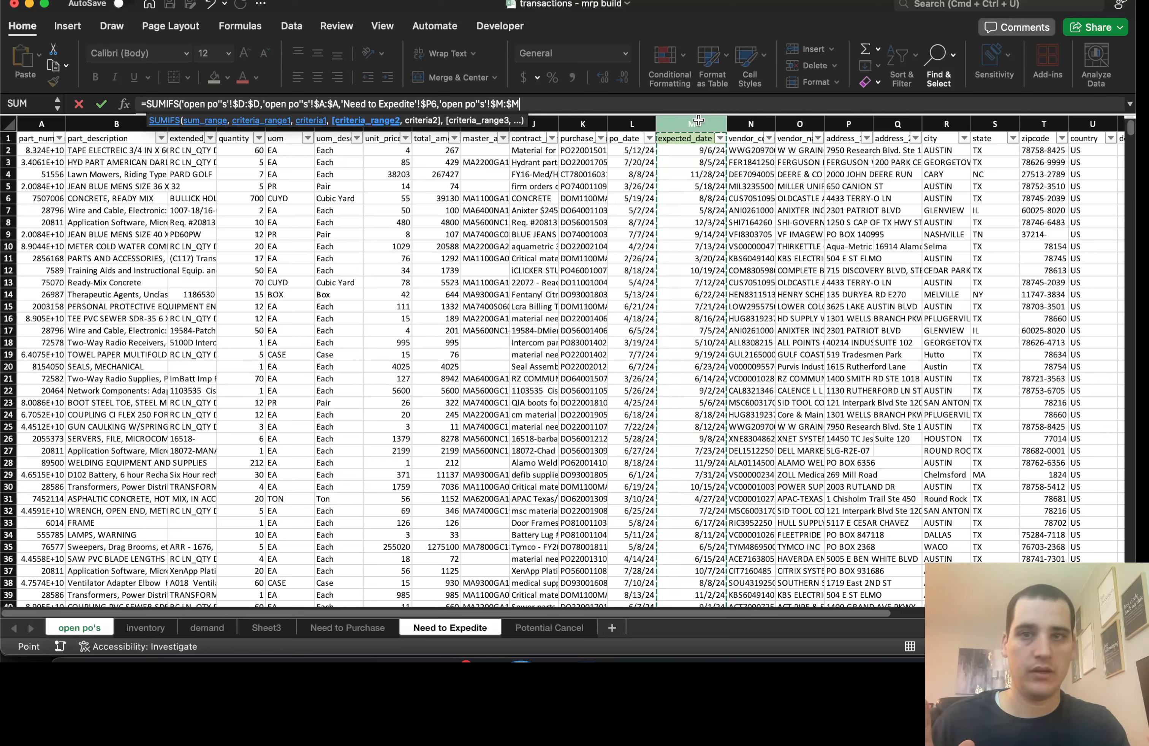
text(,)
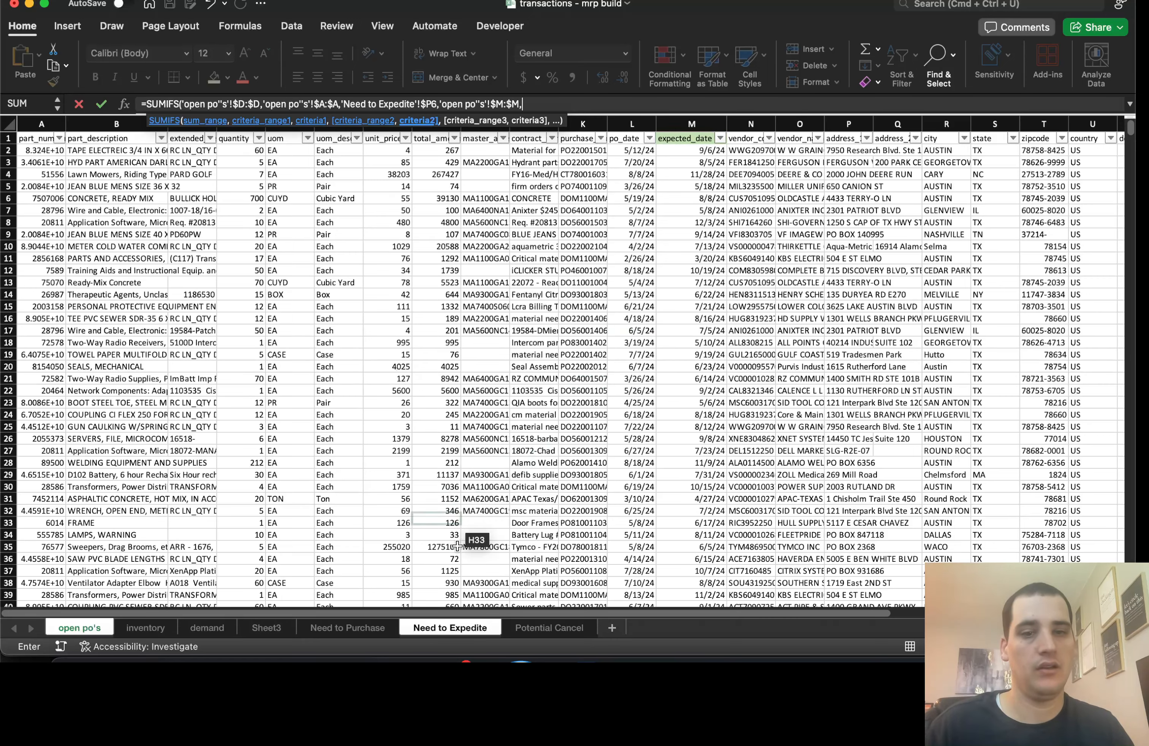
click(471, 628)
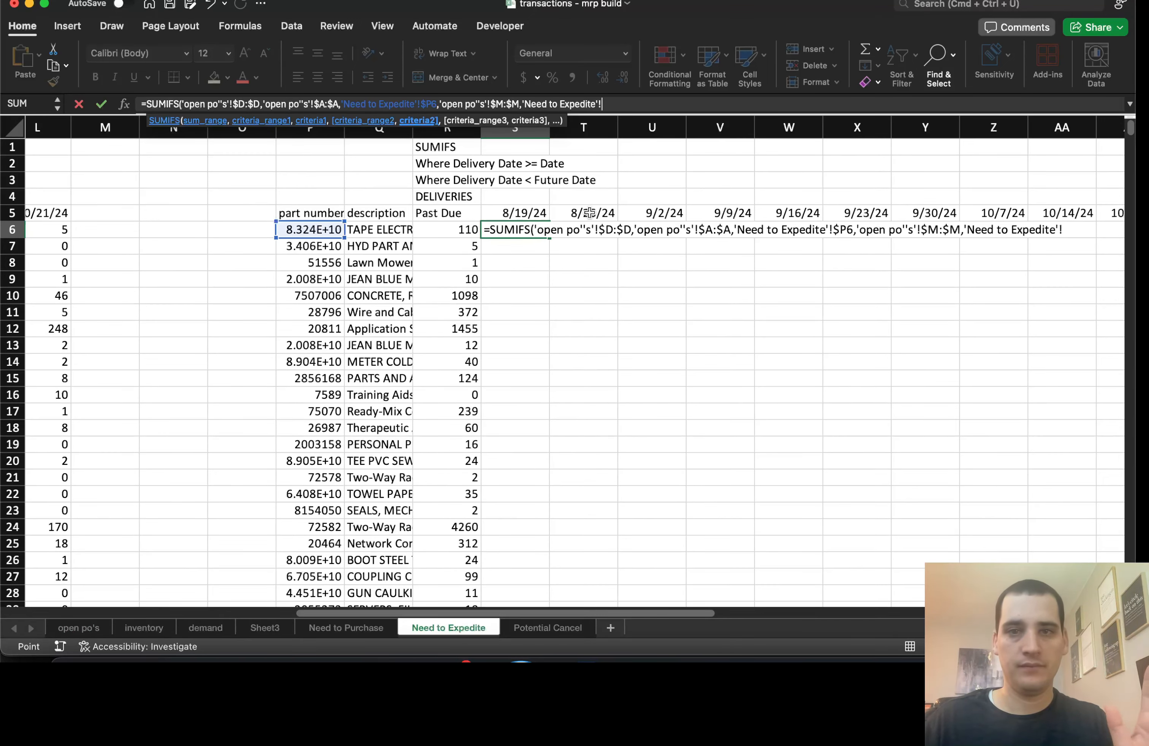
drag(522, 104, 601, 103)
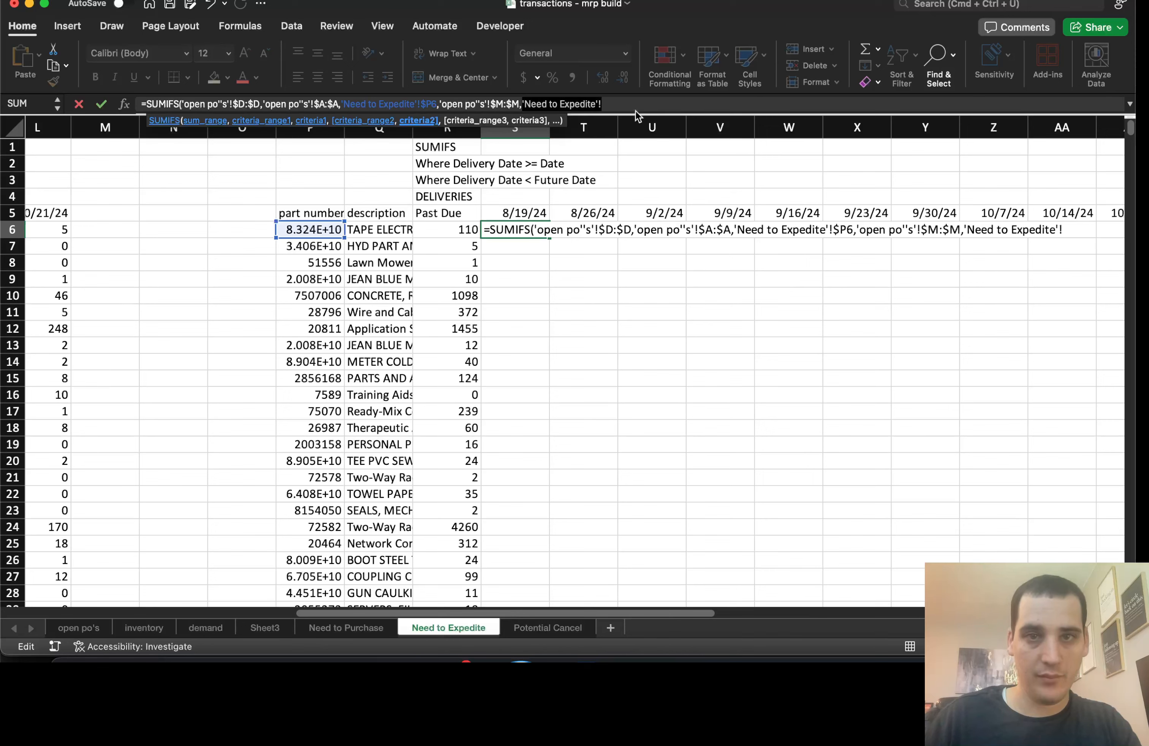
key(BackSpace)
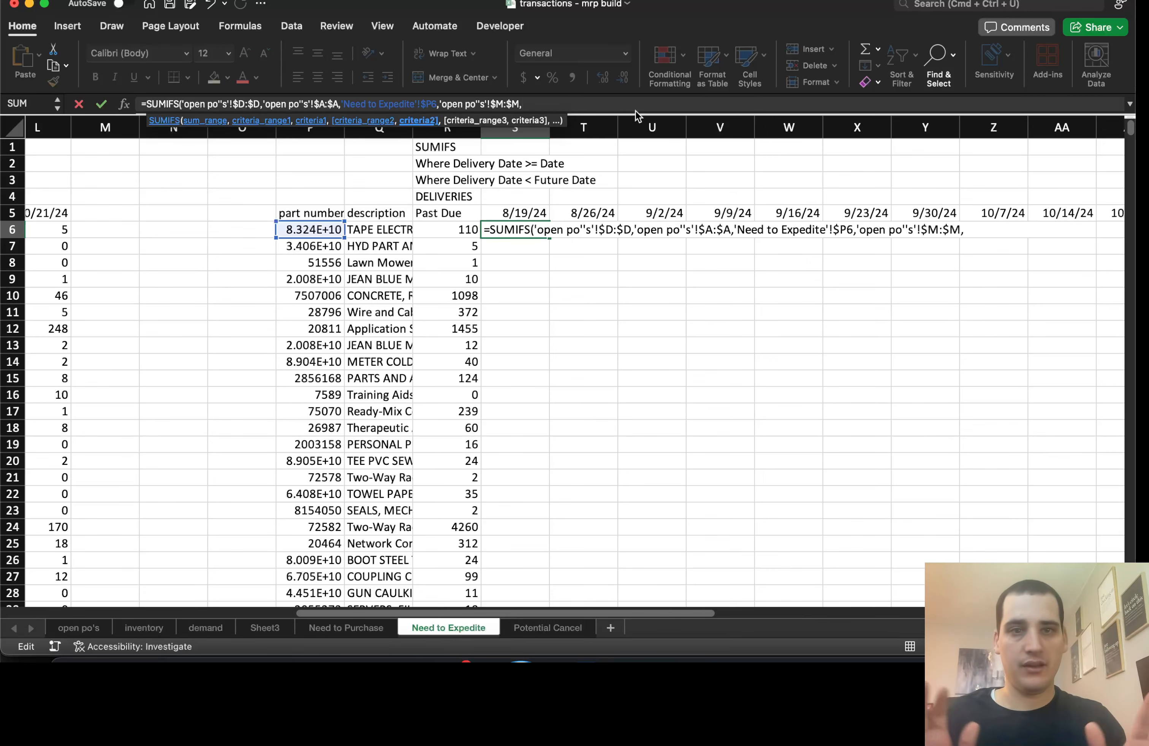
Set the second criterion to ">="& the 8/19/24 header as S$5, then close and enter the S6 formula.
text(")
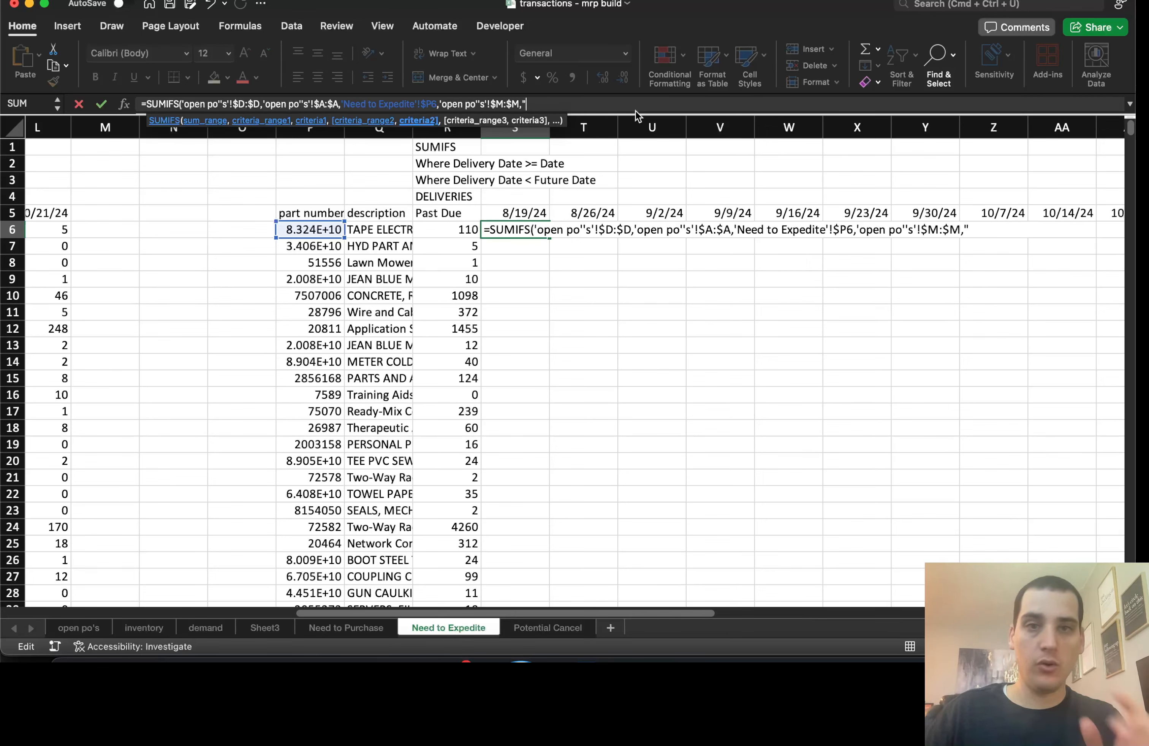
text(>="&)
click(530, 209)
key(F4)
key(F4)
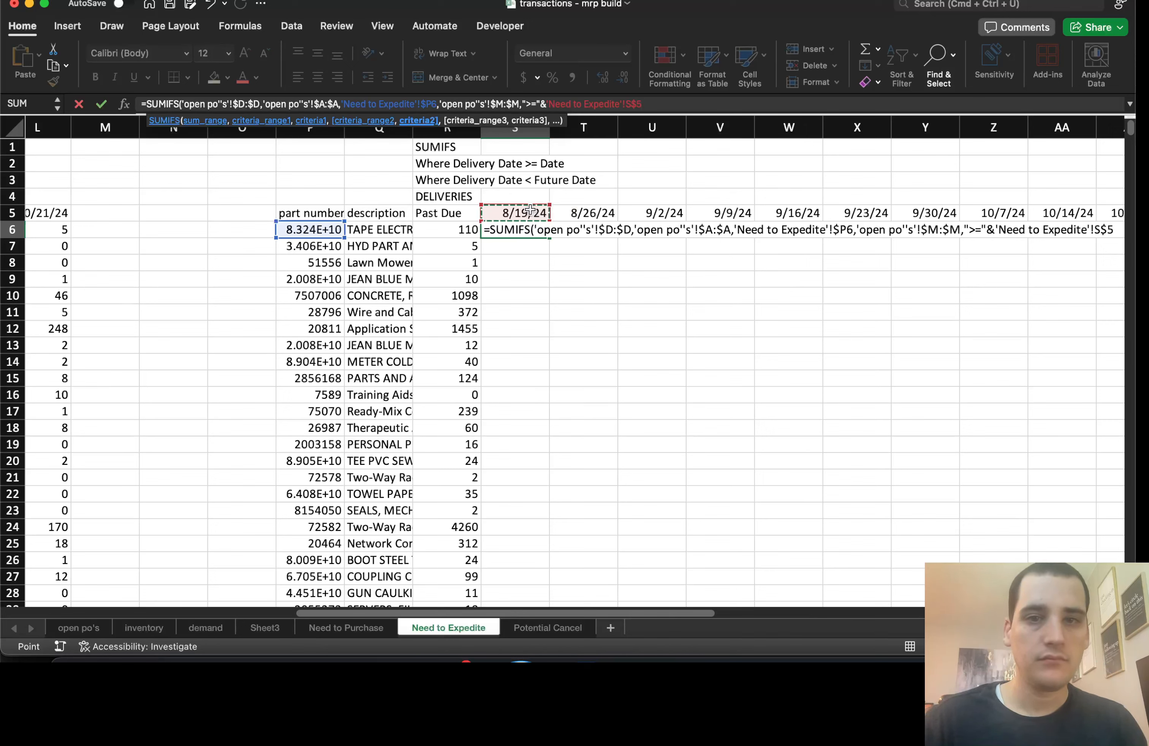
text())
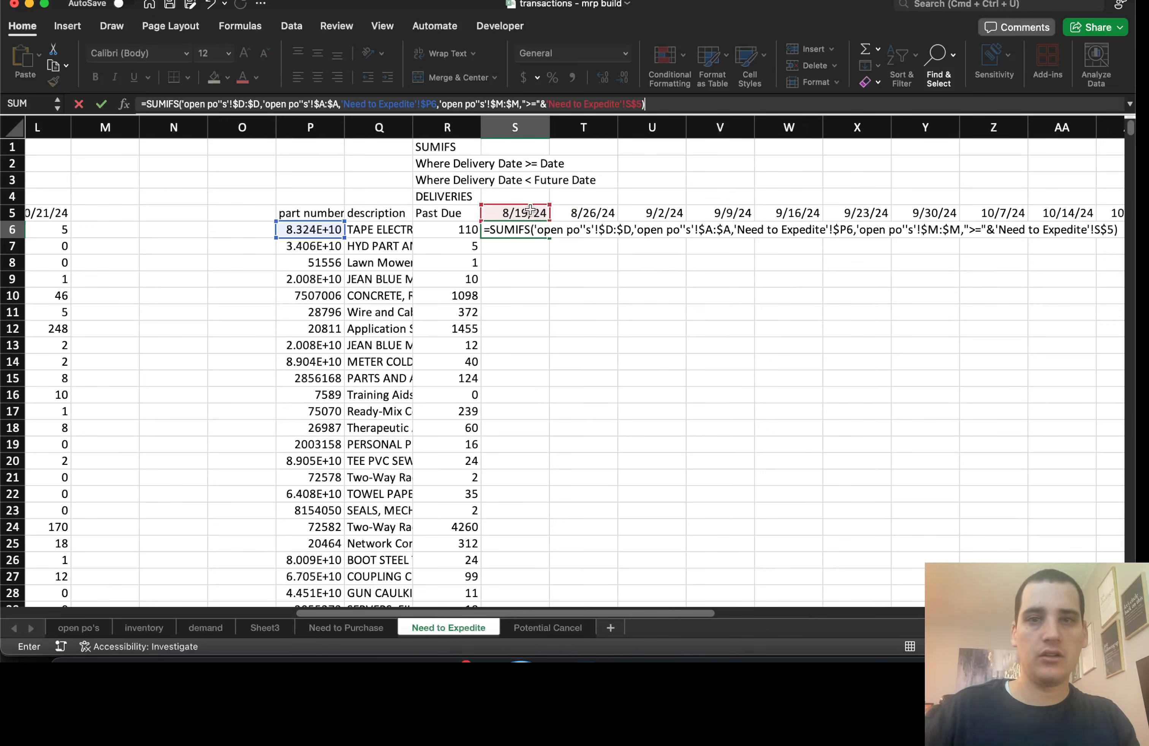
key(Return)
key(Up)
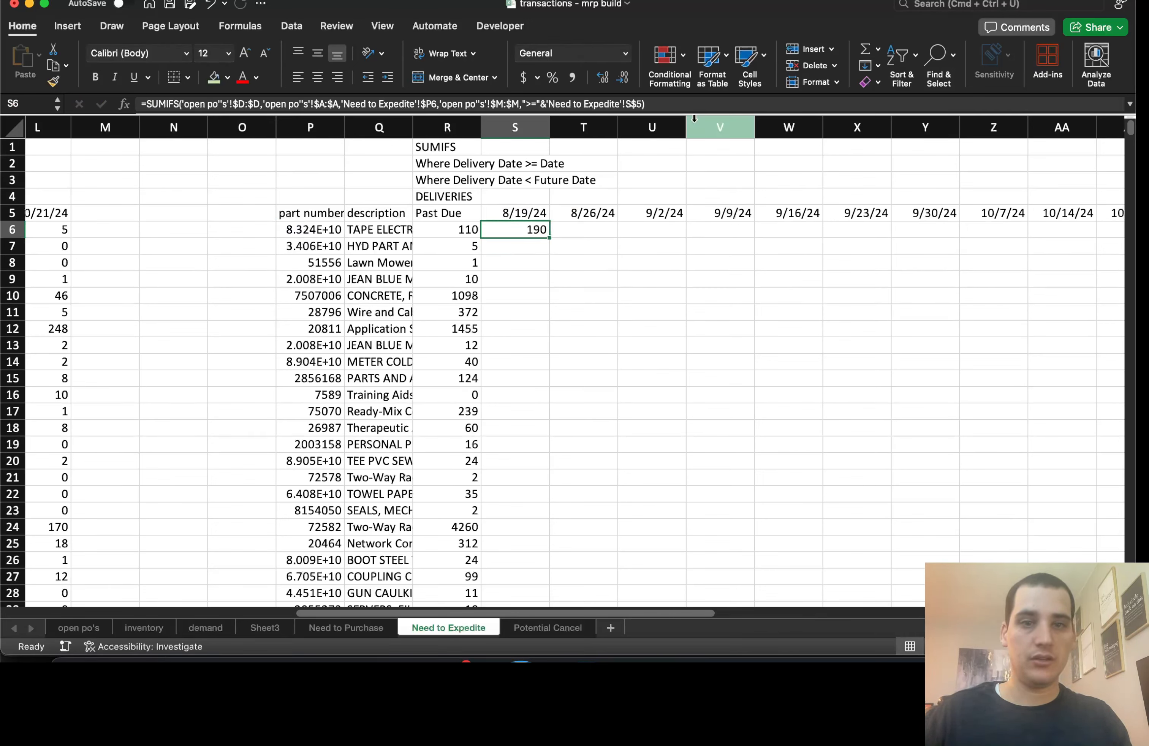
Extend the S6 SUMIFS formula with the expected_date column 'open po''s'!$M:$M as a third criteria range.
click(692, 103)
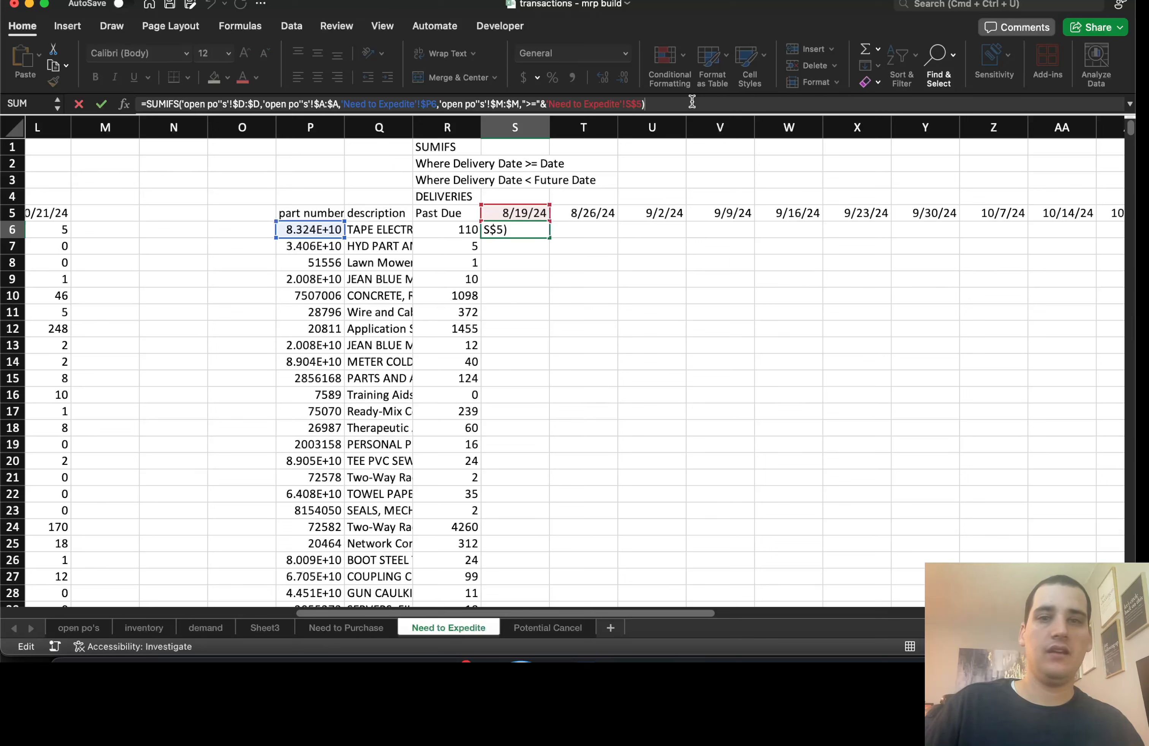
key(BackSpace)
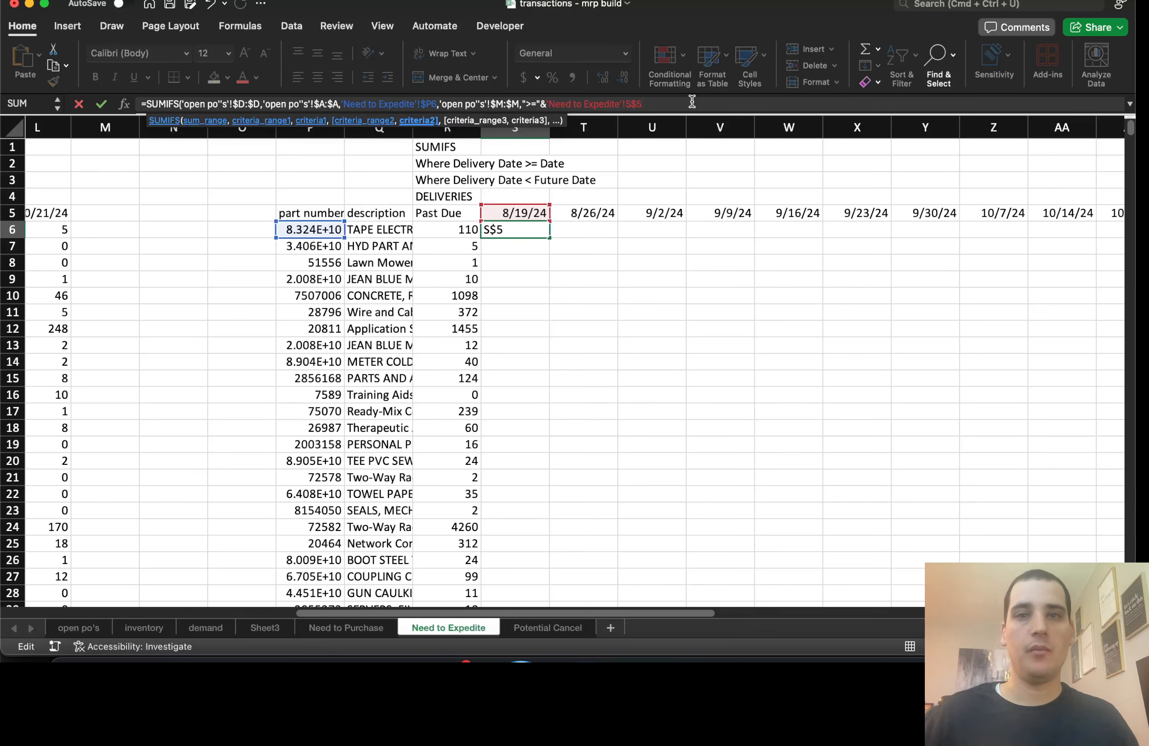
text(,)
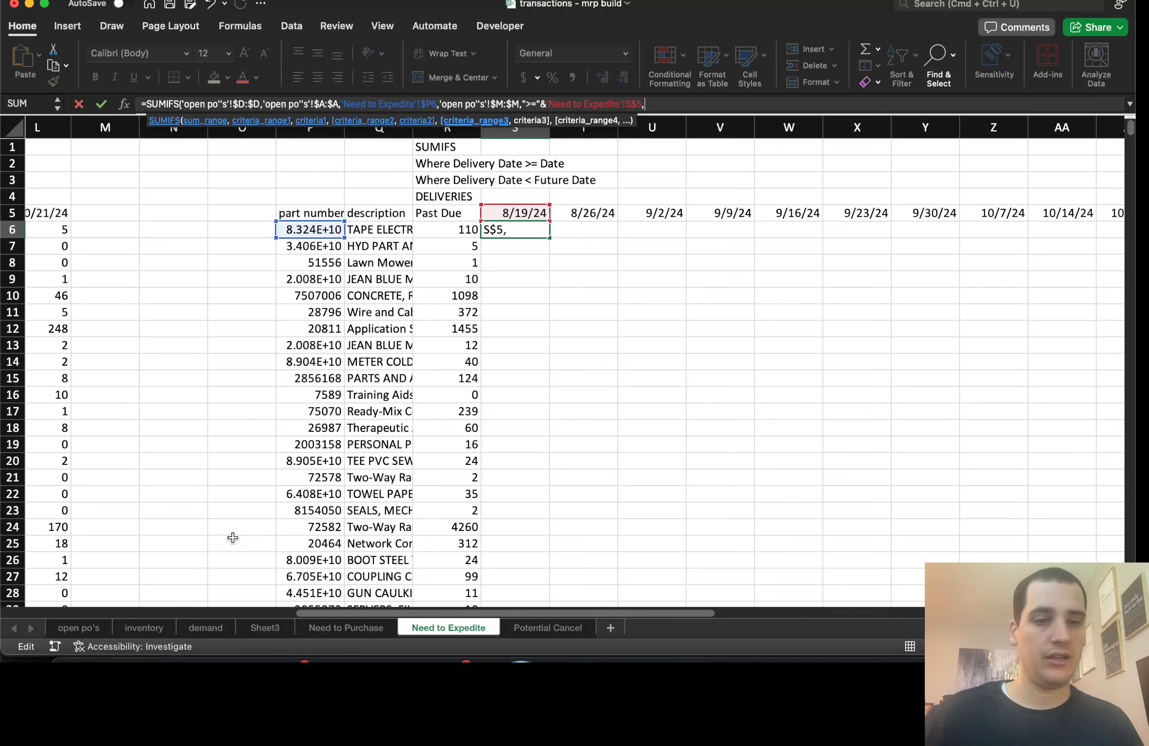
click(78, 627)
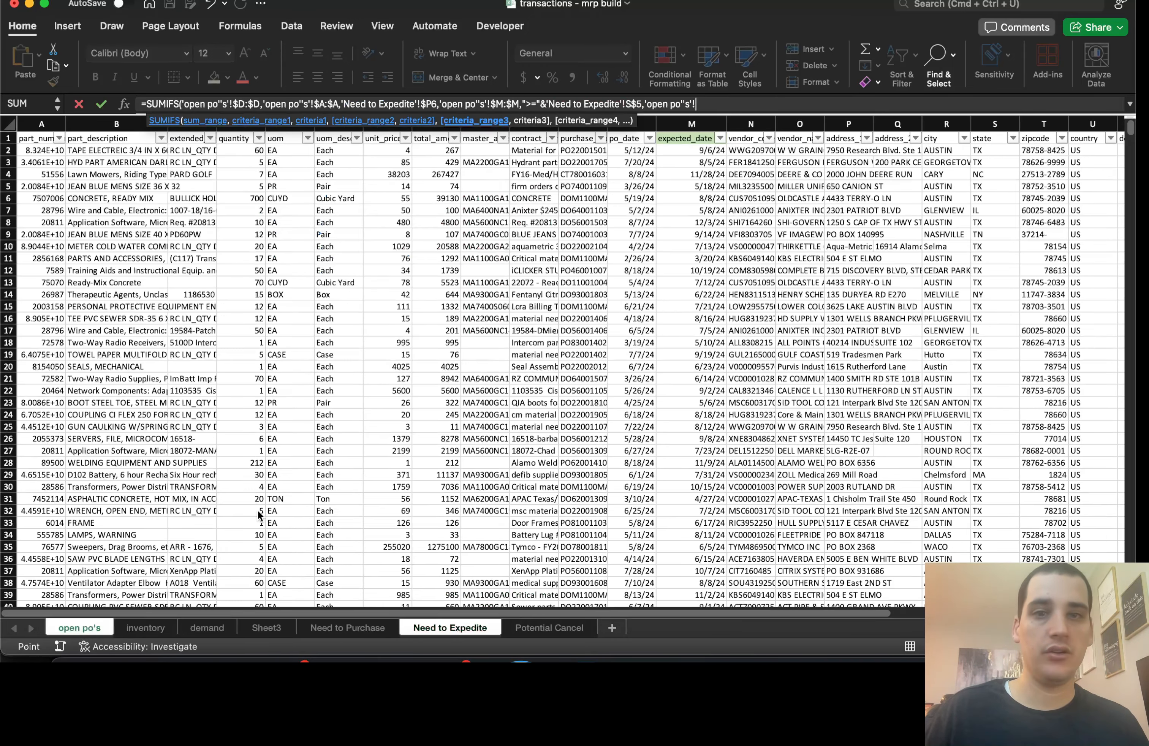
click(697, 123)
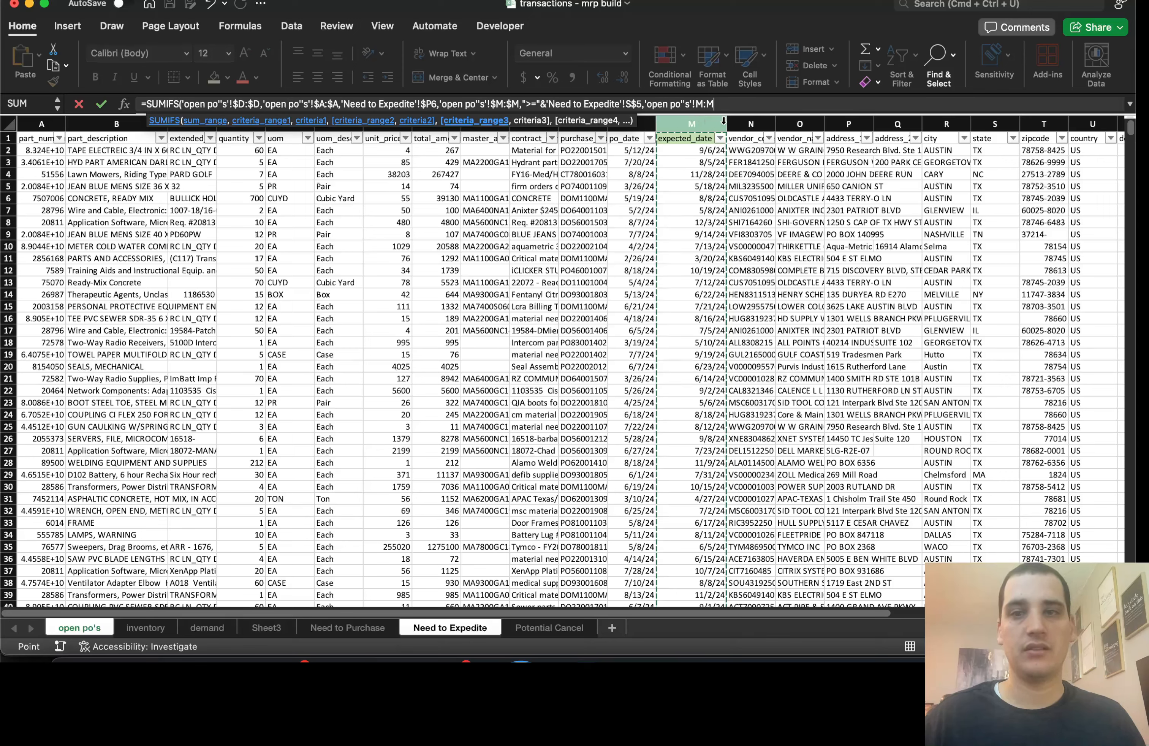
key(F4)
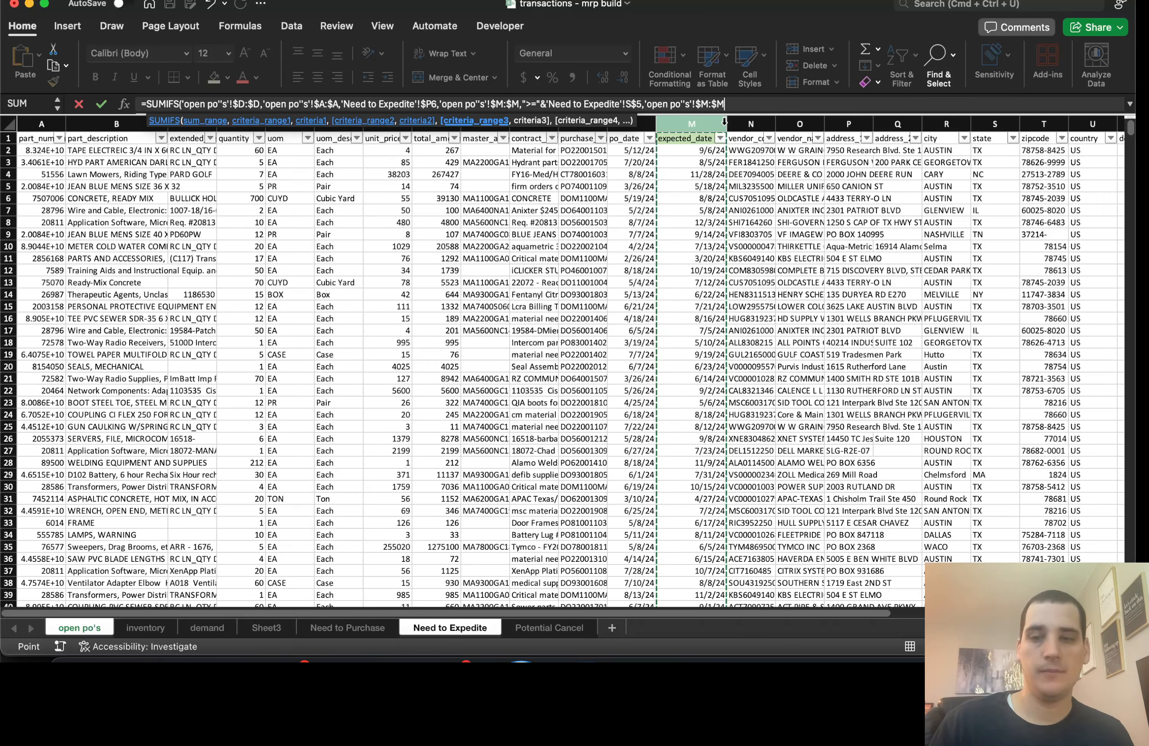
Set the third criterion to "<"& the 8/26/24 header with its row locked as T$5, and enter the S6 formula.
text(,"<")
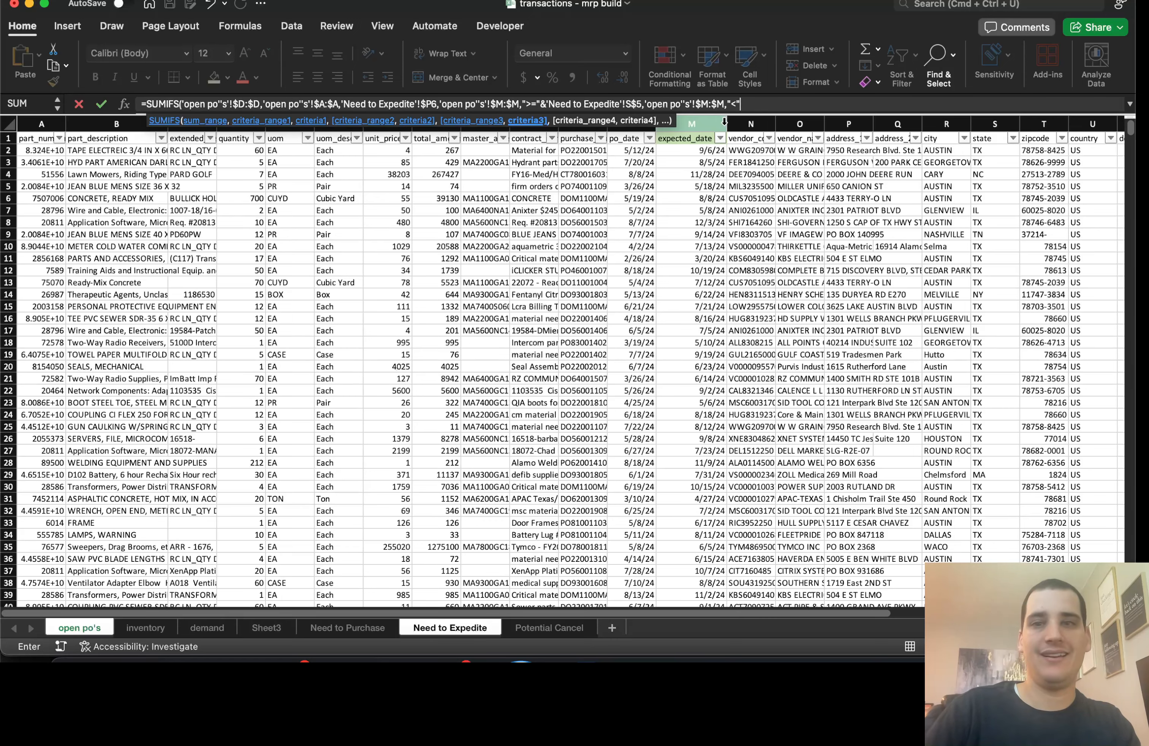
text(&)
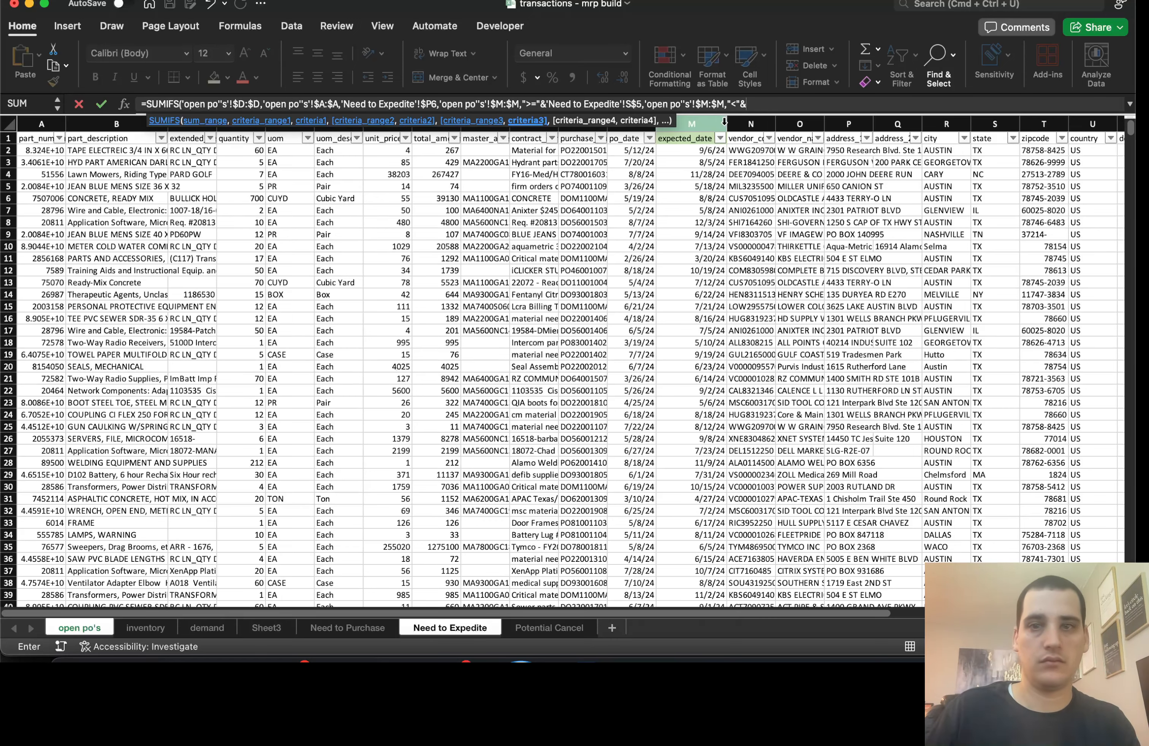
click(461, 631)
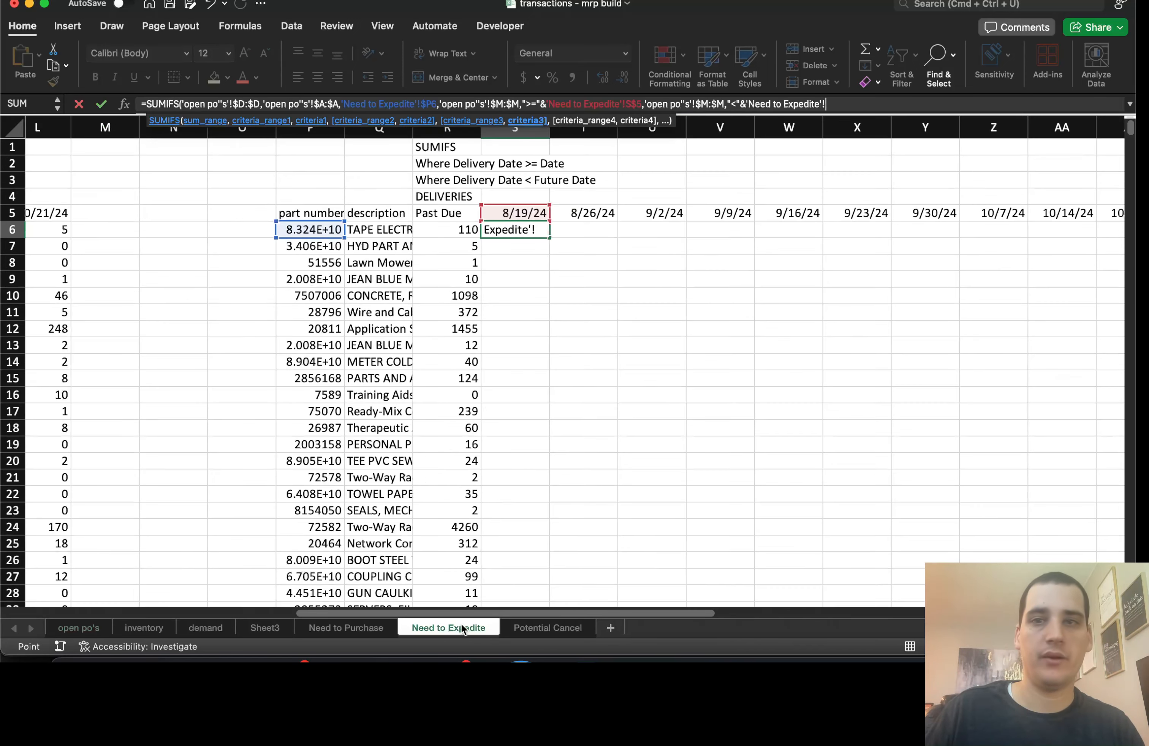
click(594, 212)
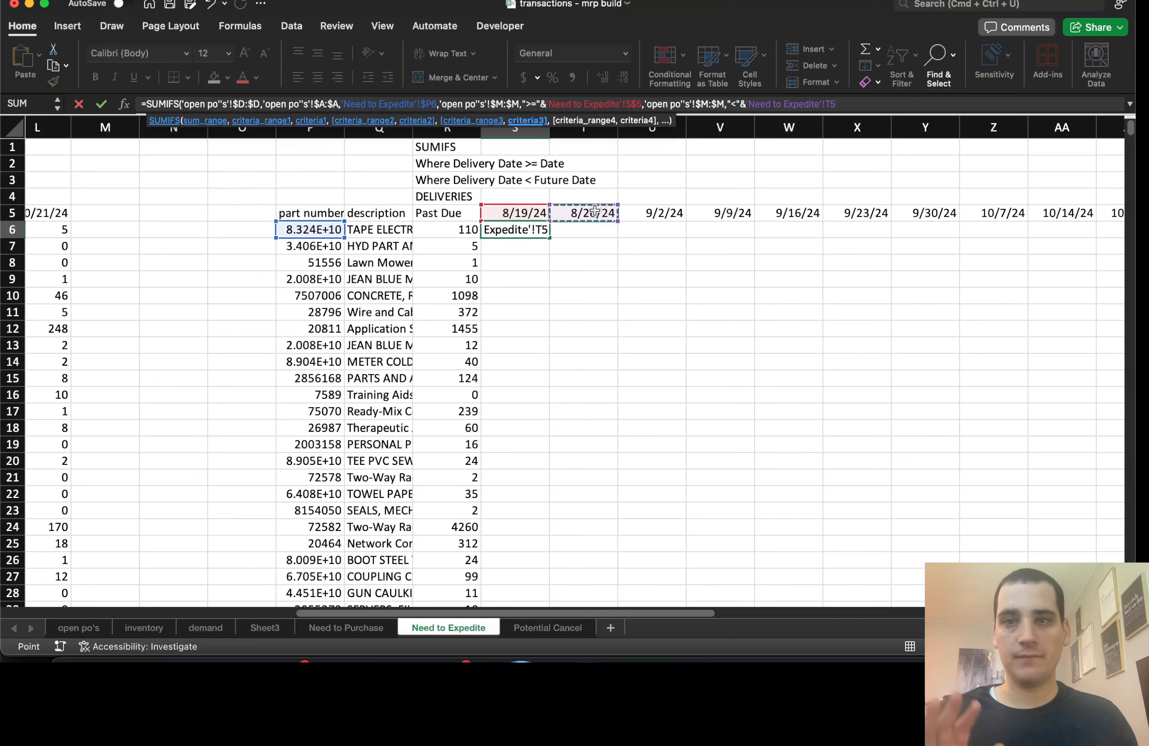
key(super+t)
key(super+t)
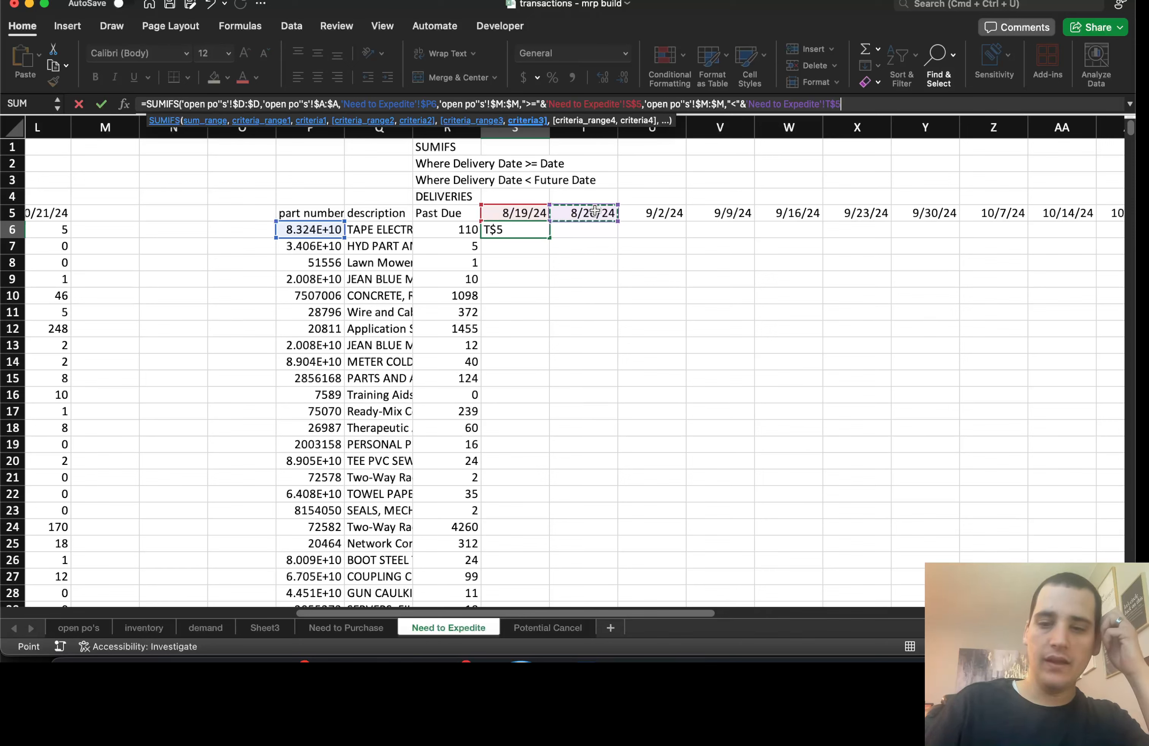
text())
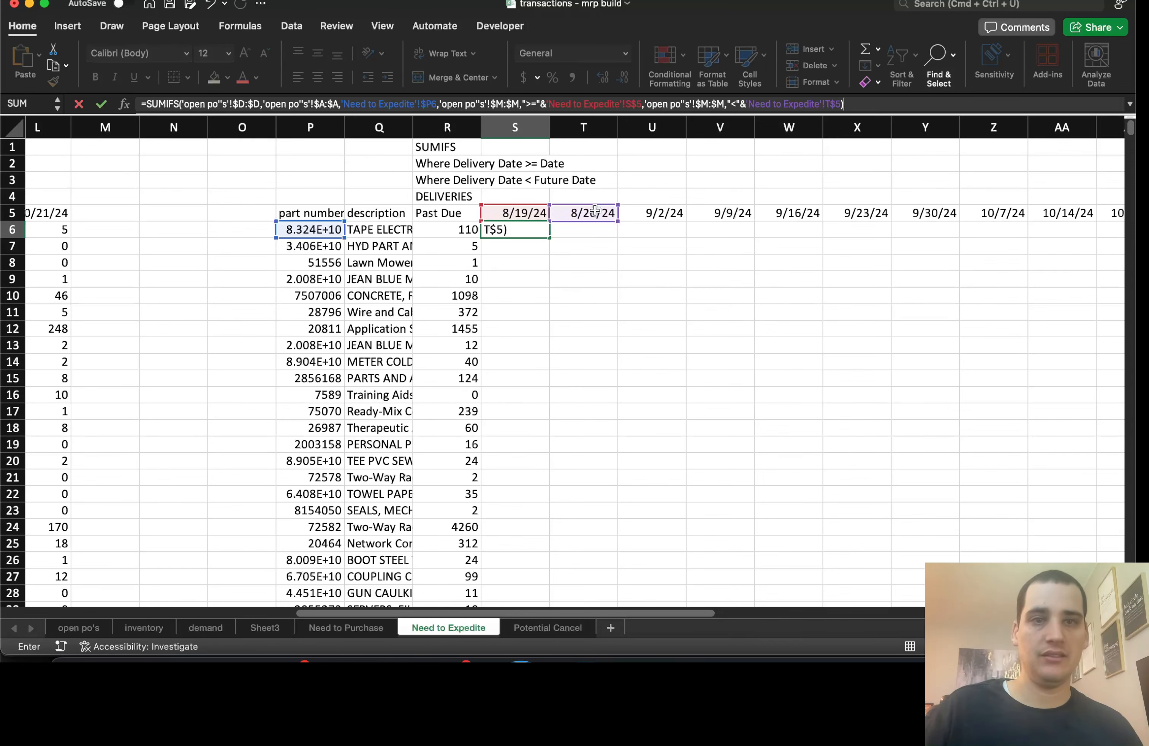
key(Return)
Fill the S6 delivery formula across row 6 through the 10/21/24 column and check the copied formula in Z6.
click(534, 231)
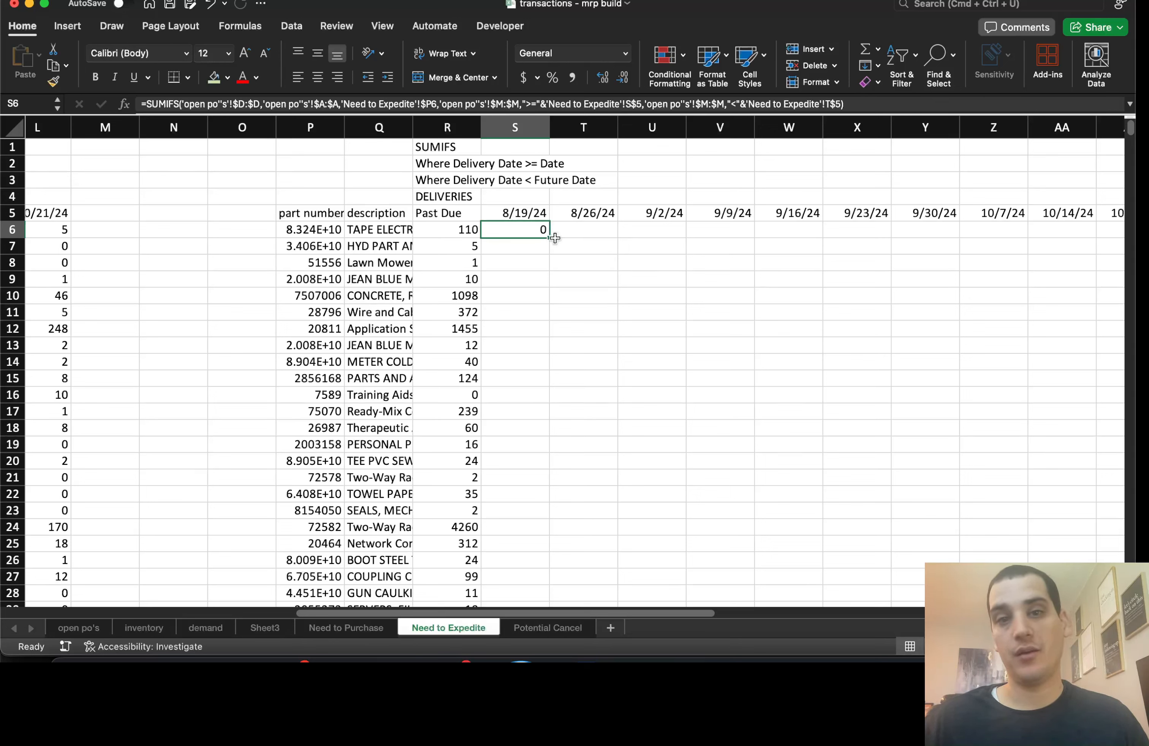
drag(549, 238, 1016, 237)
click(879, 230)
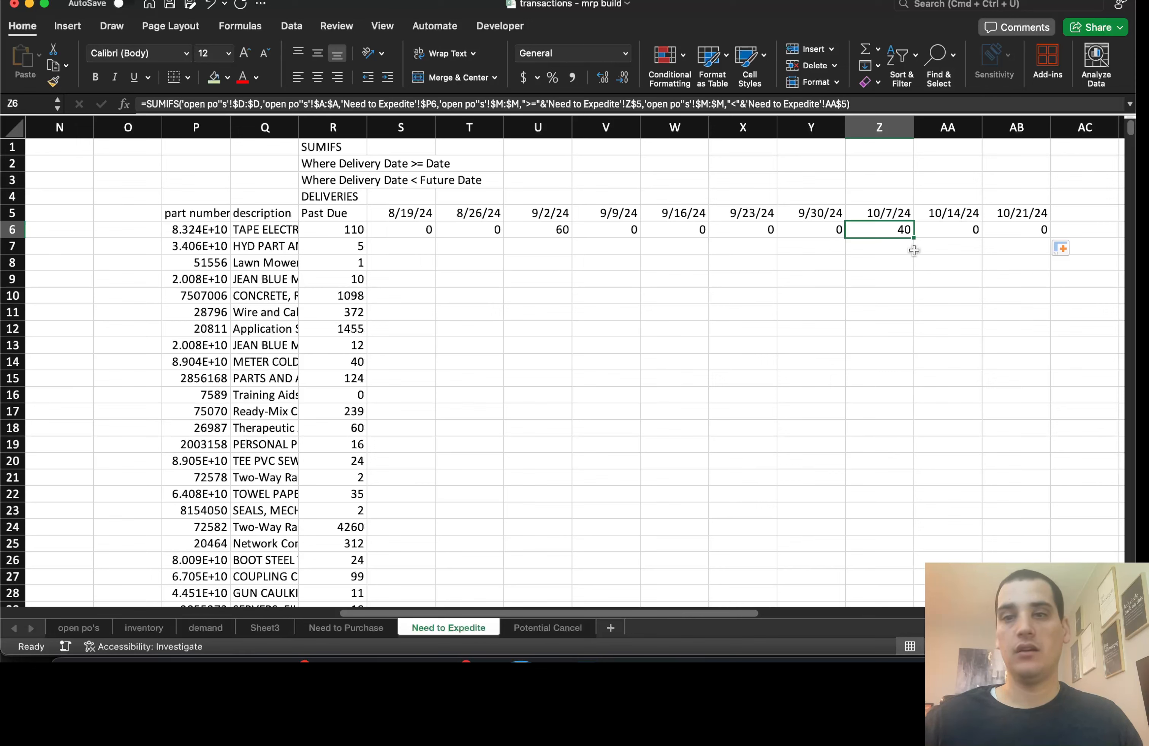
Fill the weekly delivery formulas in S6:AB6 down for all part numbers and check the copied formula in V10.
click(390, 230)
drag(390, 231, 1020, 232)
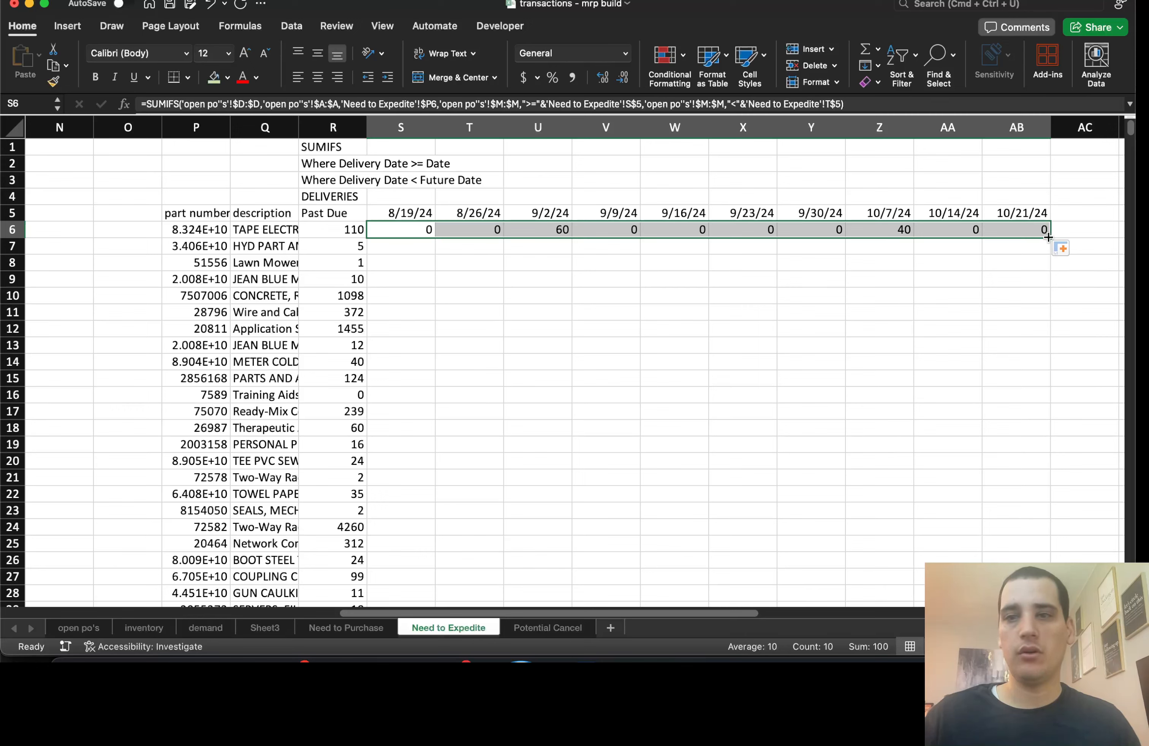
double_click(1048, 237)
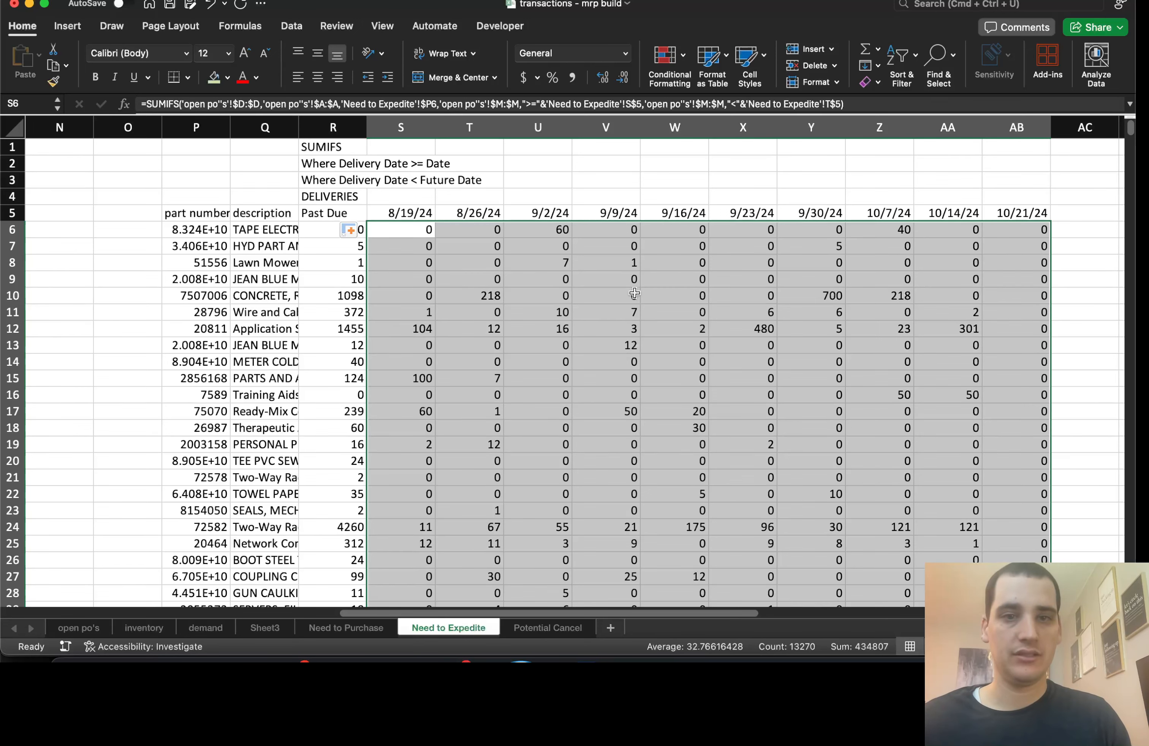
click(635, 293)
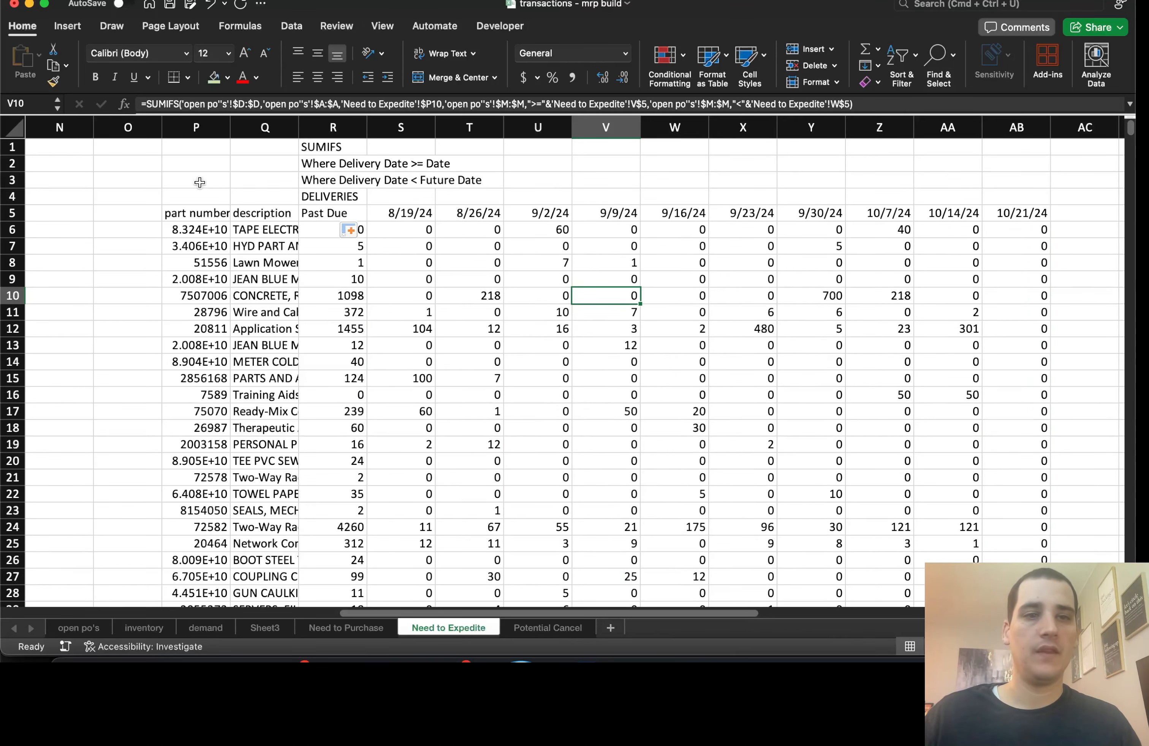
click(199, 180)
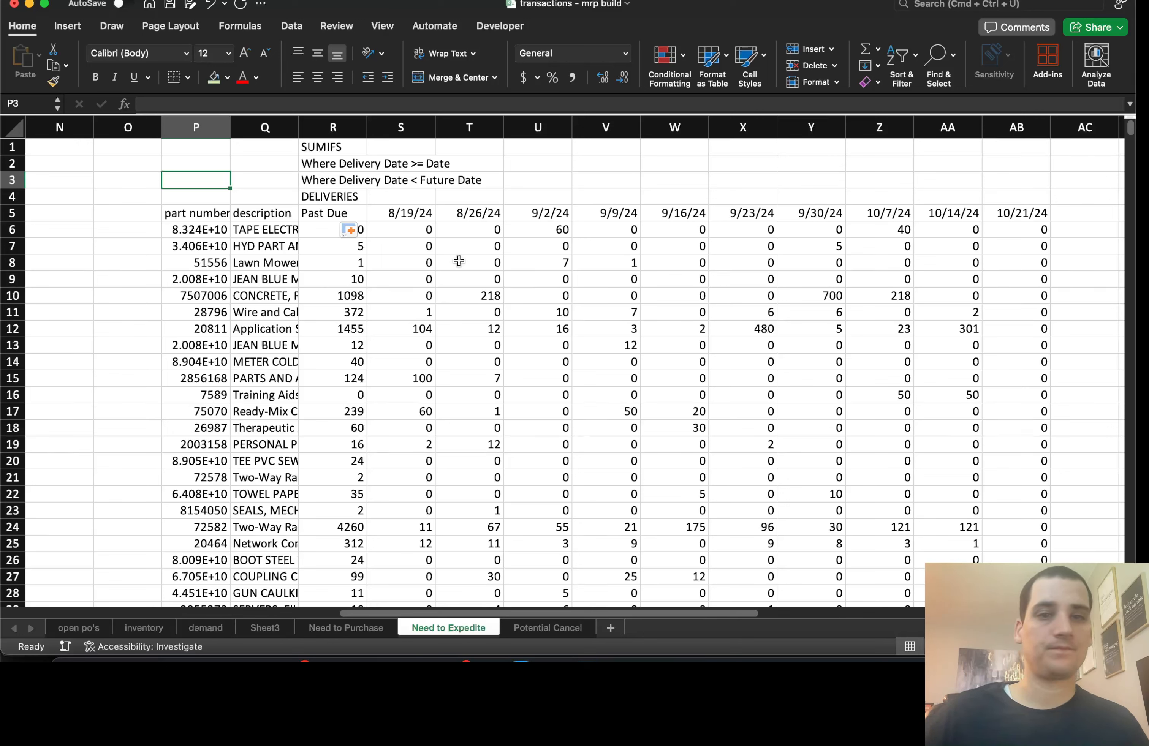
key(Down)
key(Down)
key(Right)
key(Up)
key(Up)
key(Right)
key(Up)
key(Down)
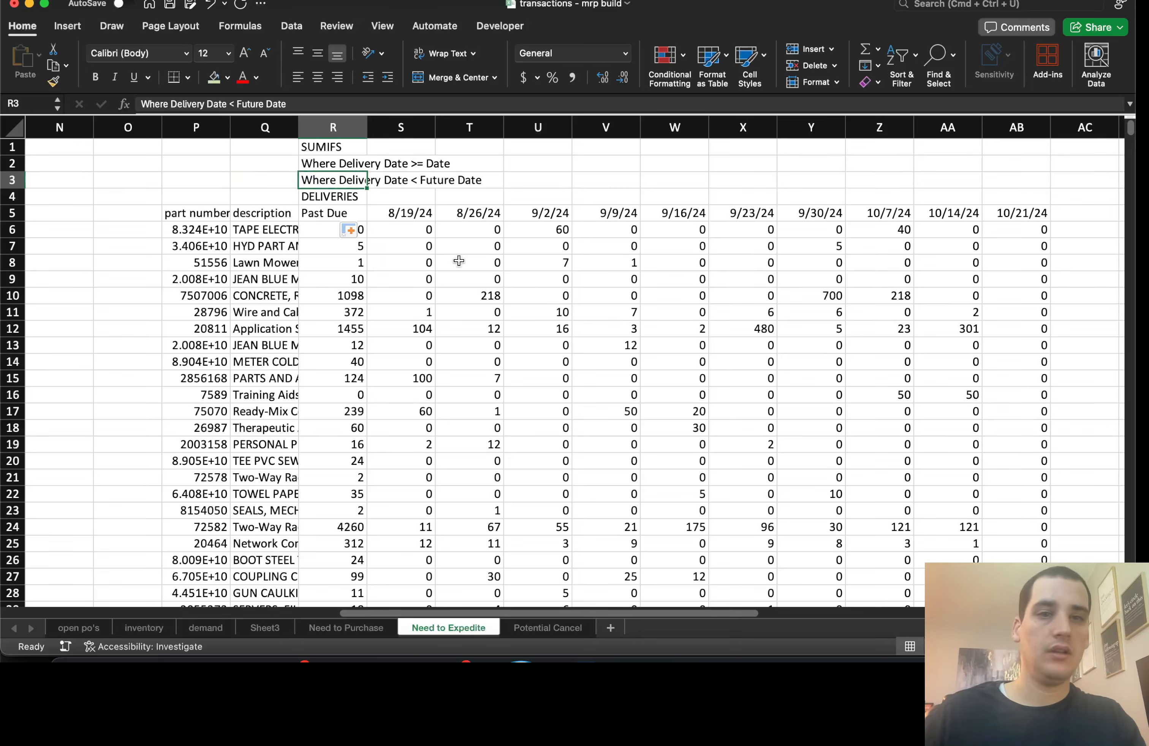
key(Down)
key(Down)
key(Up)
key(Up)
key(Down)
key(Down)
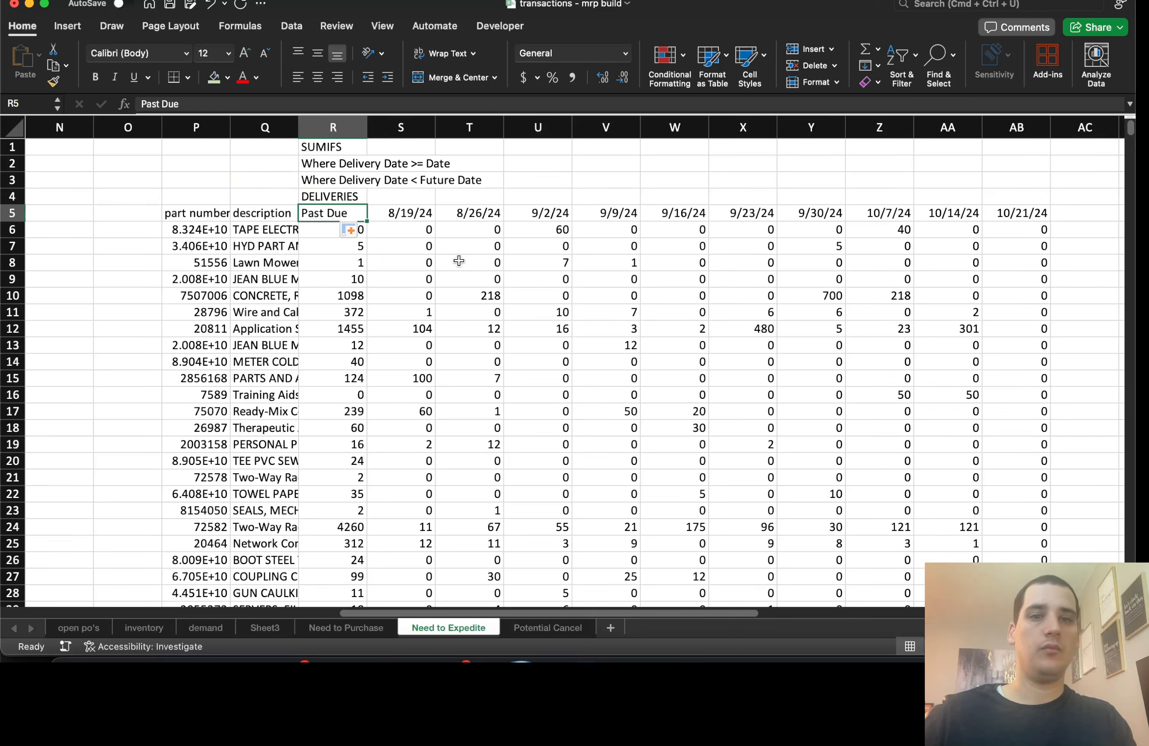
Review the SUMIFS formulas in the first part's Past Due and 8/19/24 delivery cells, R6 and S6.
key(Down)
click(486, 104)
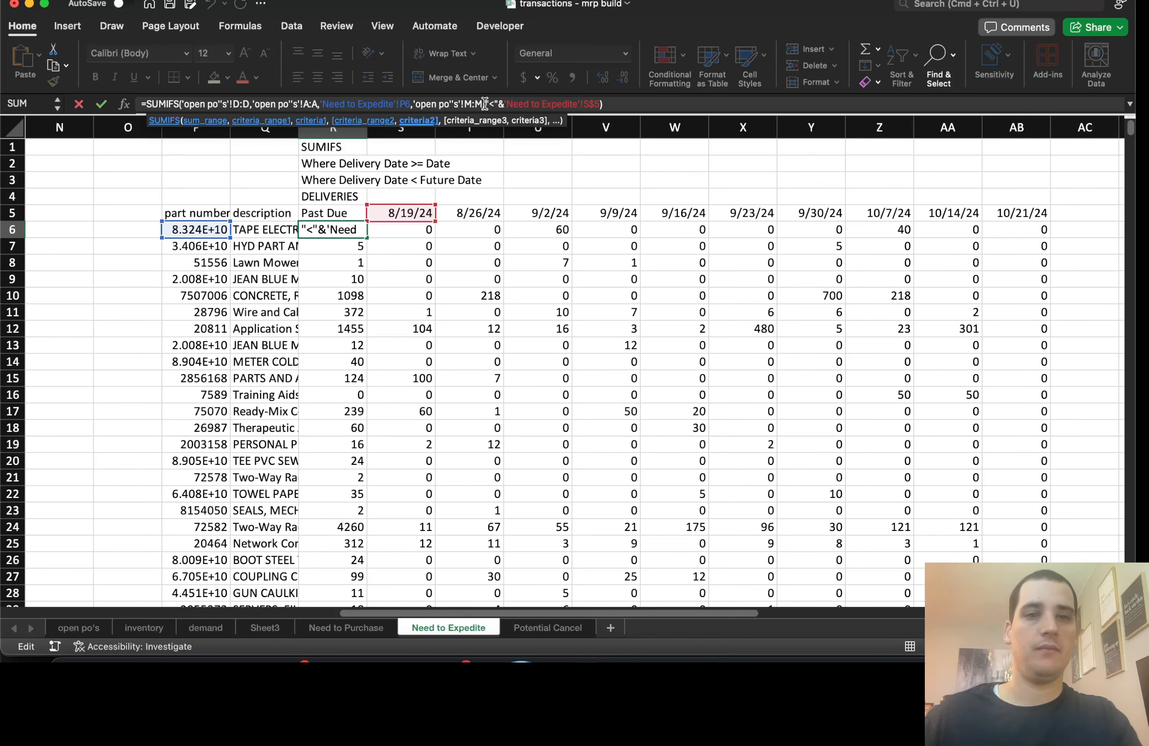
key(Return)
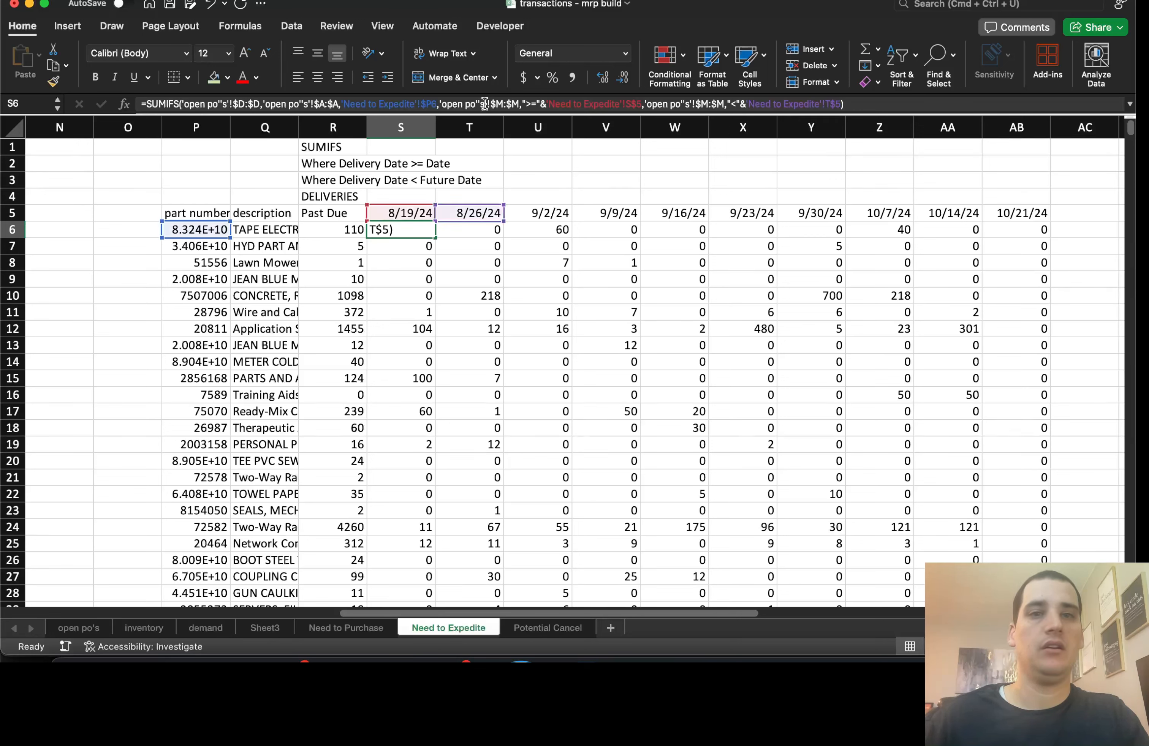
click(485, 104)
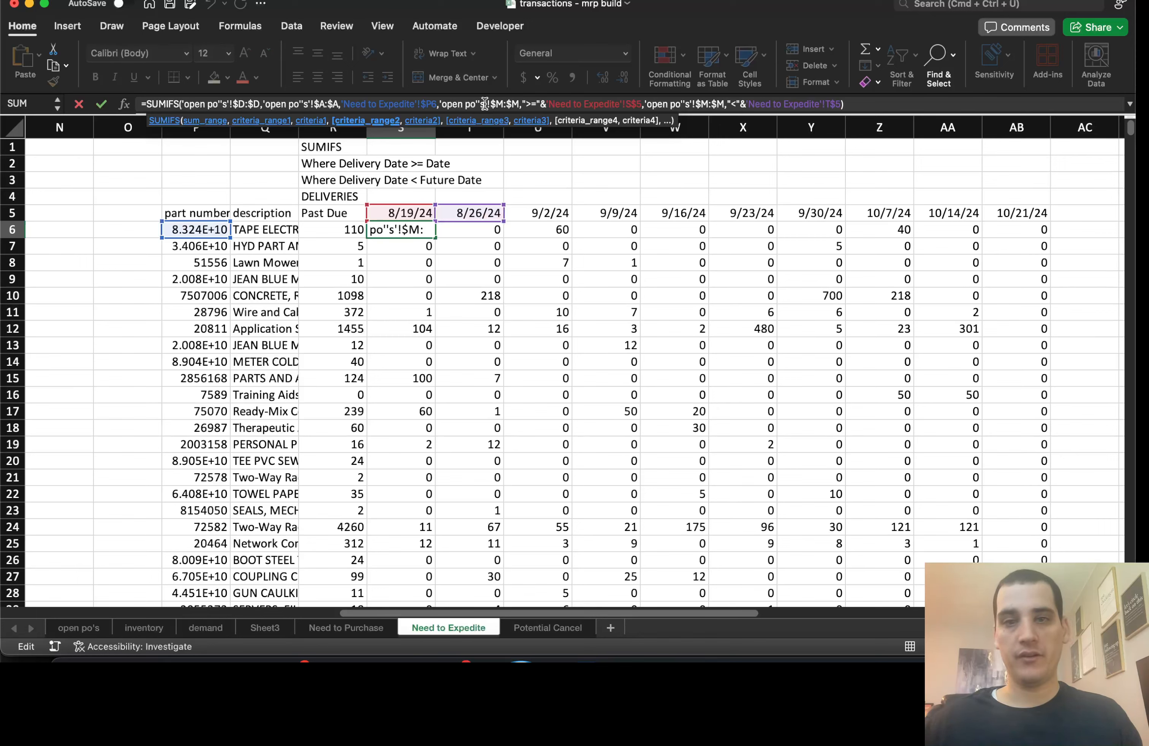
key(ctrl+Return)
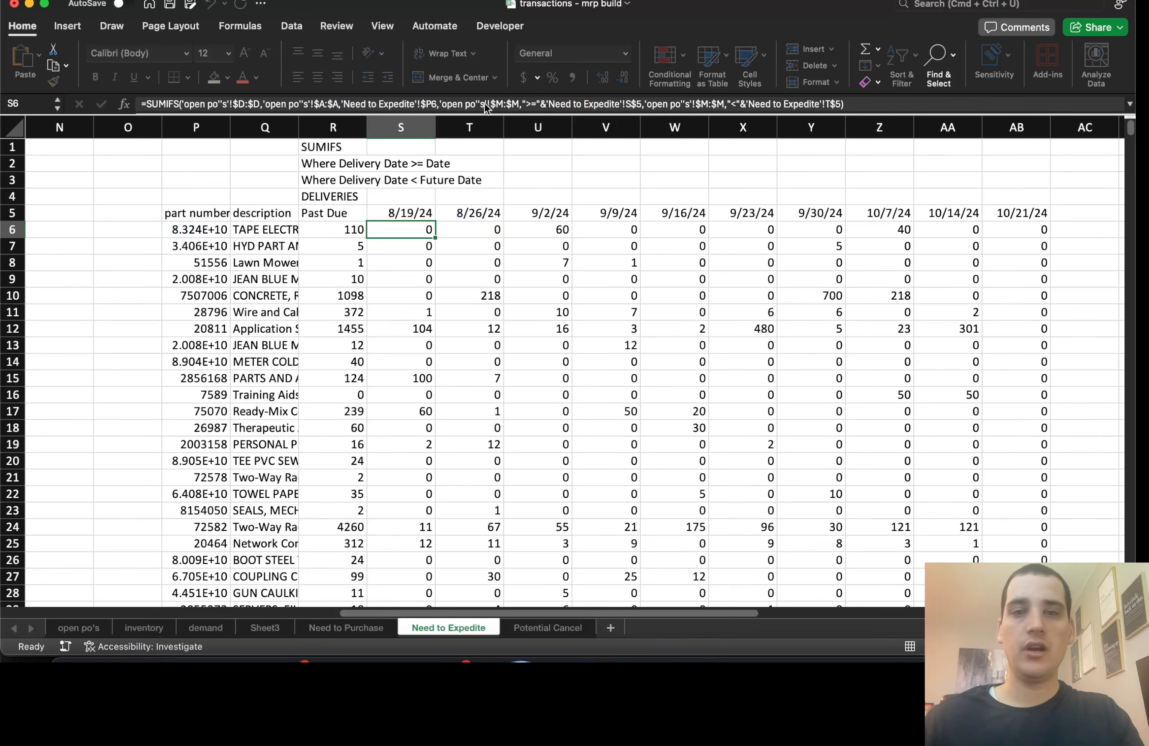
Examine the 10/21/24 deliveries column and the date cells its SUMIFS formula in AB6 refers to.
click(1030, 233)
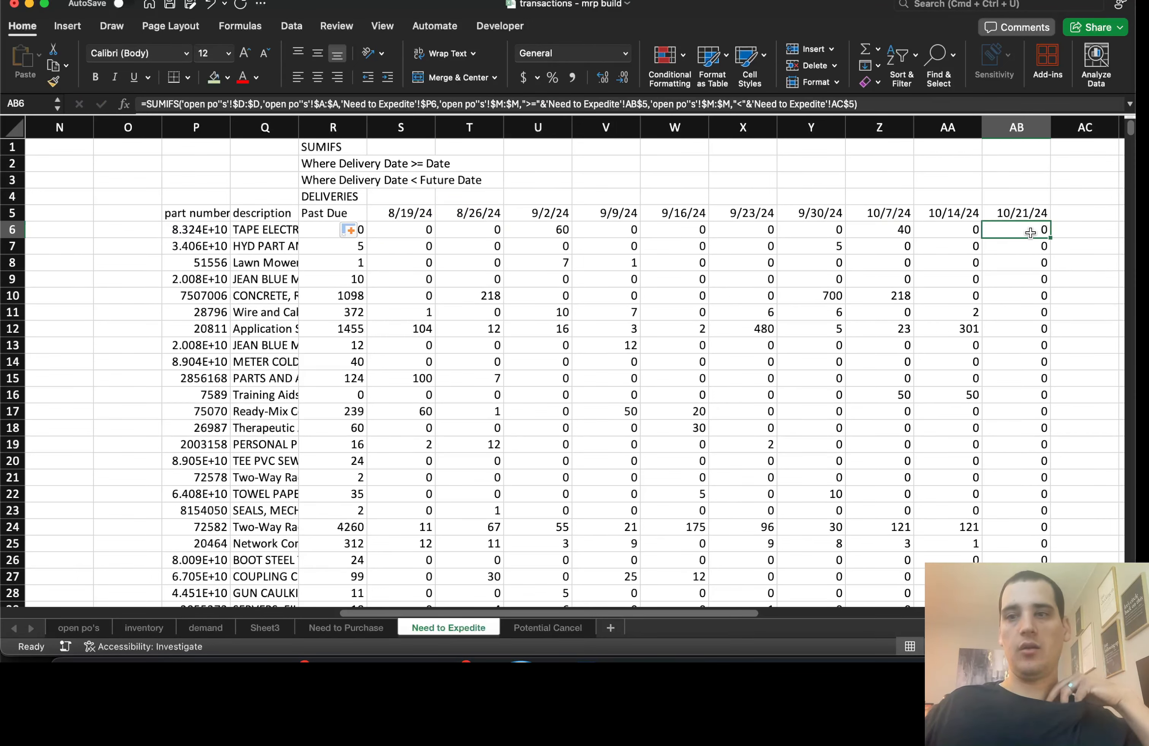
click(1015, 127)
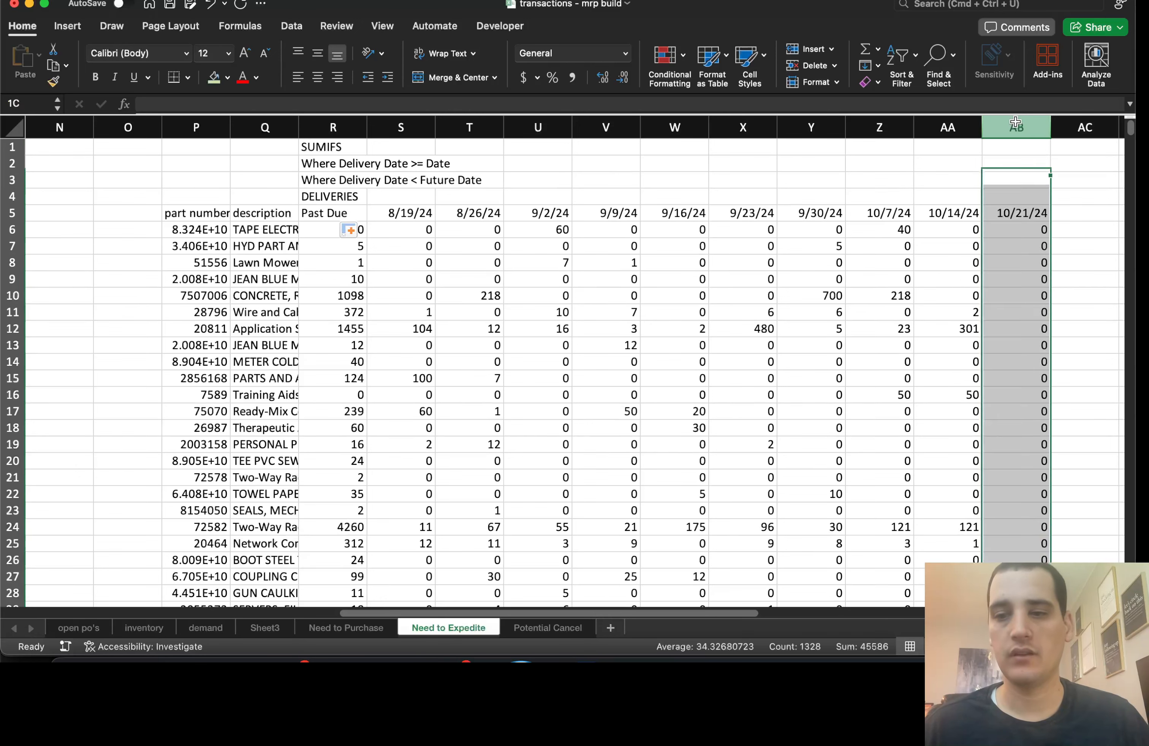
click(1007, 228)
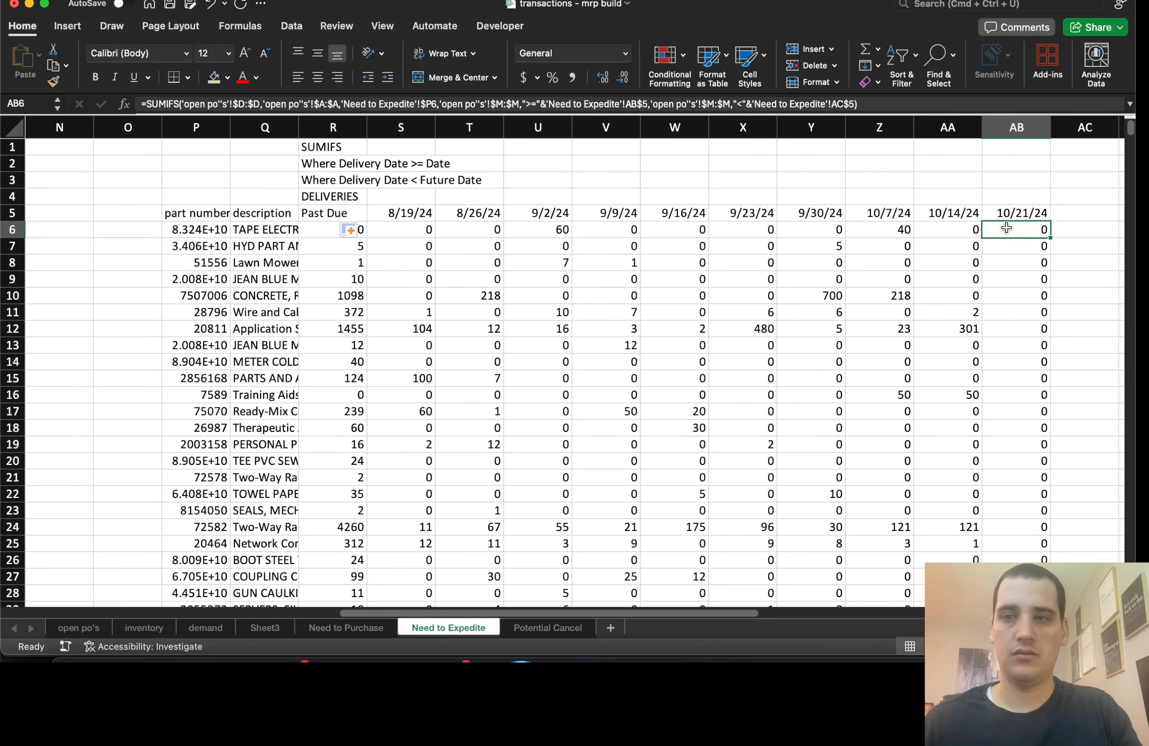
key(super+shift+Down)
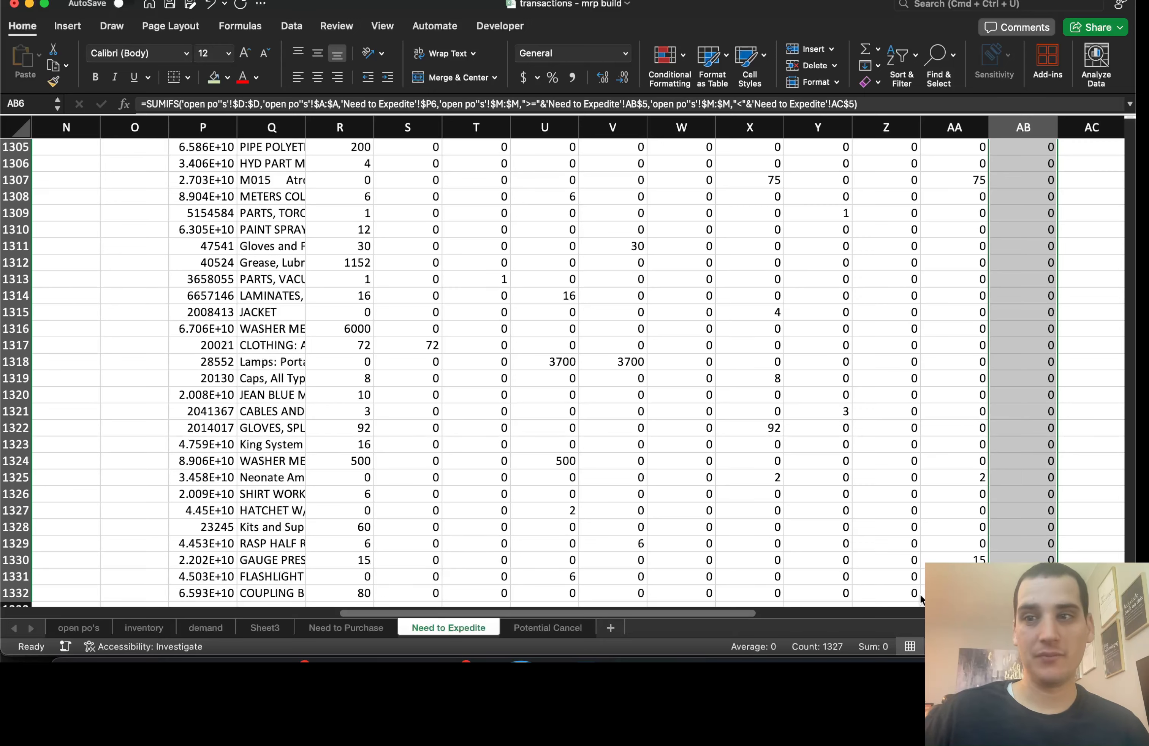
key(Up)
key(Up)
key(Up)
key(Up)
key(Down)
key(Down)
key(Down)
key(Down)
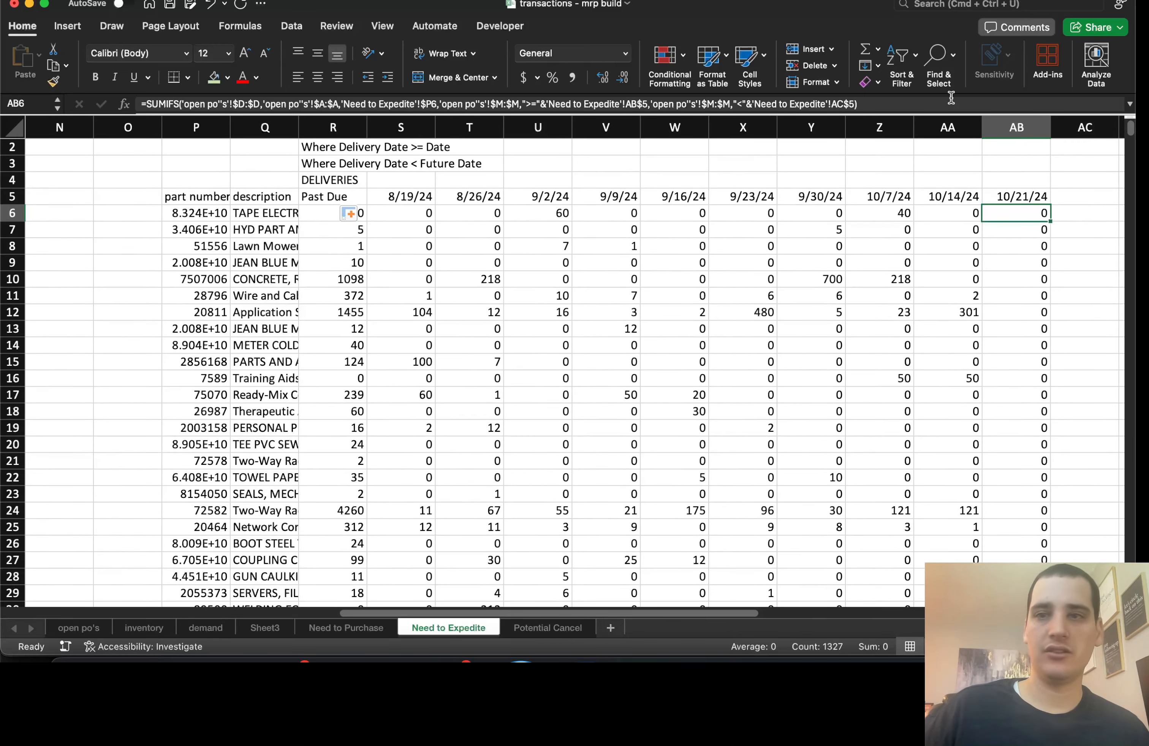
click(951, 99)
scroll(1018, 361, right, 3)
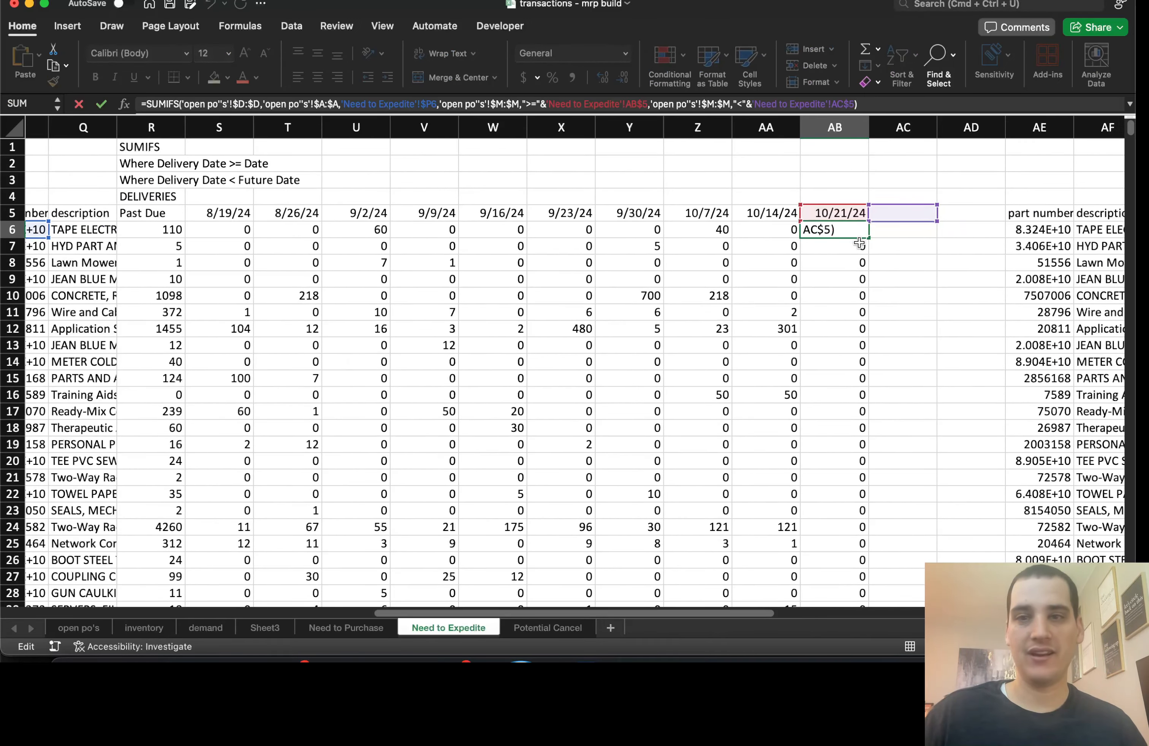
key(Return)
Add 10/28/24 as a further date header in AC5, beside the 10/21/24 deliveries column.
click(881, 216)
text(10/)
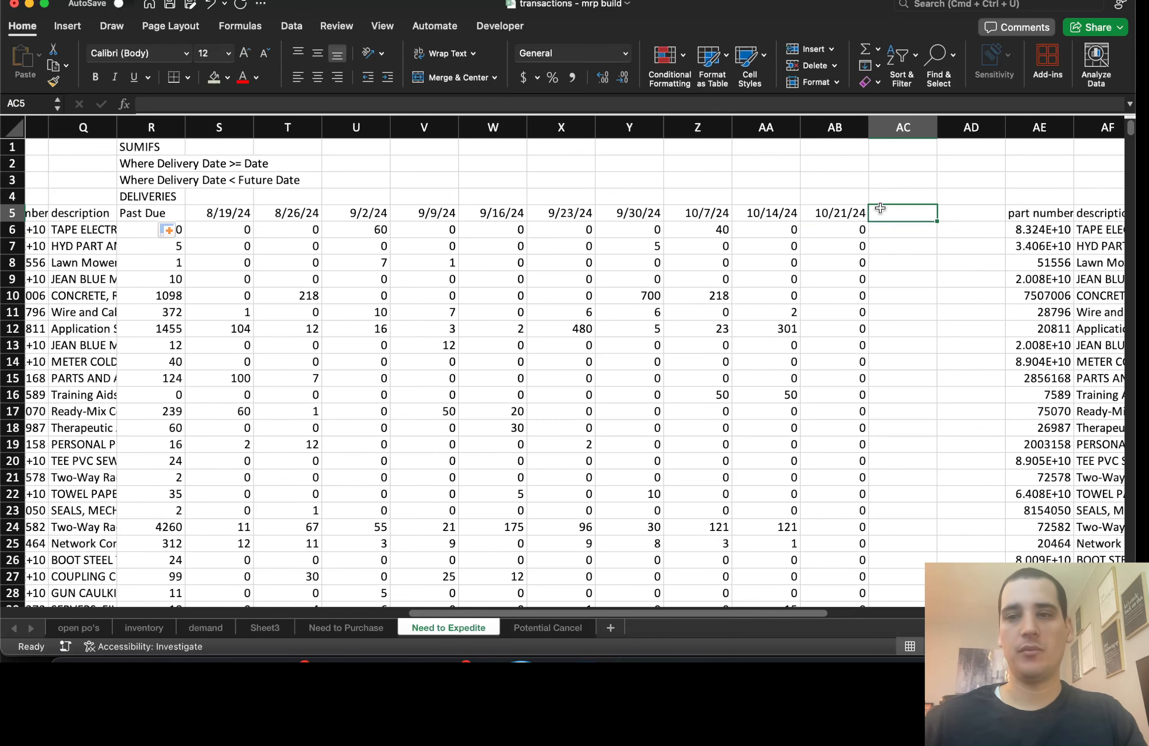
text(28/24)
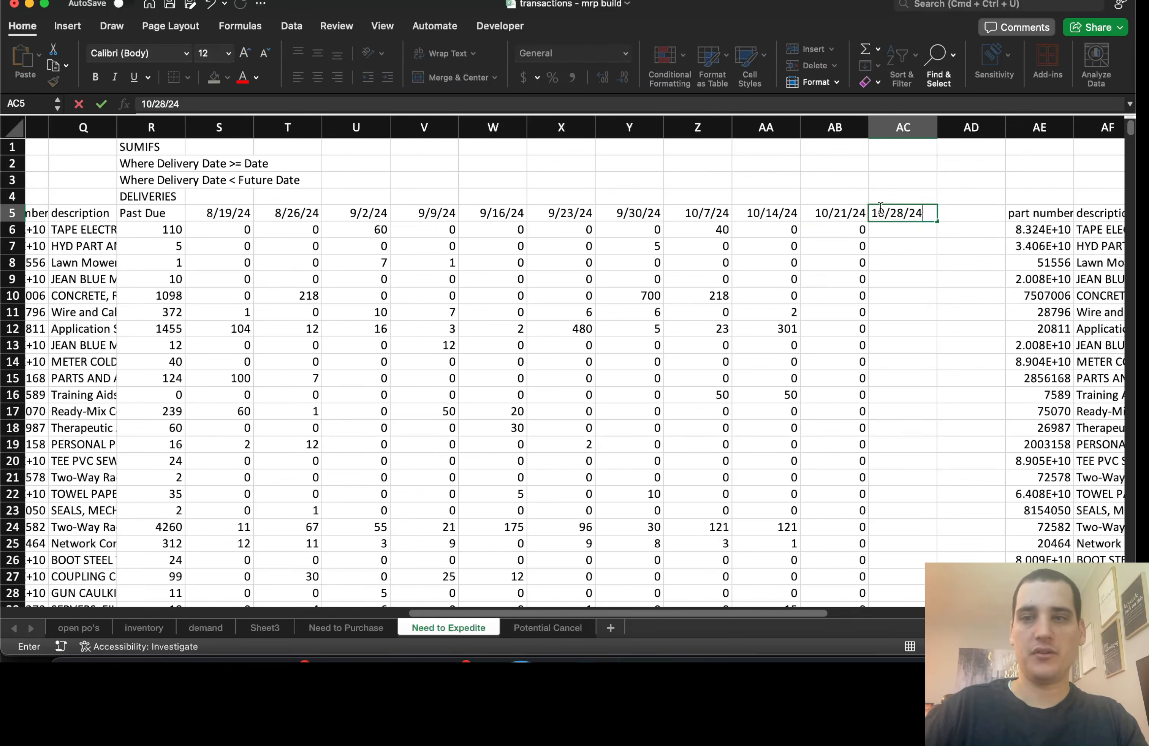
key(Return)
Check the 10/21/24 deliveries formula, the weekly date headers and the demand table's date range.
key(Left)
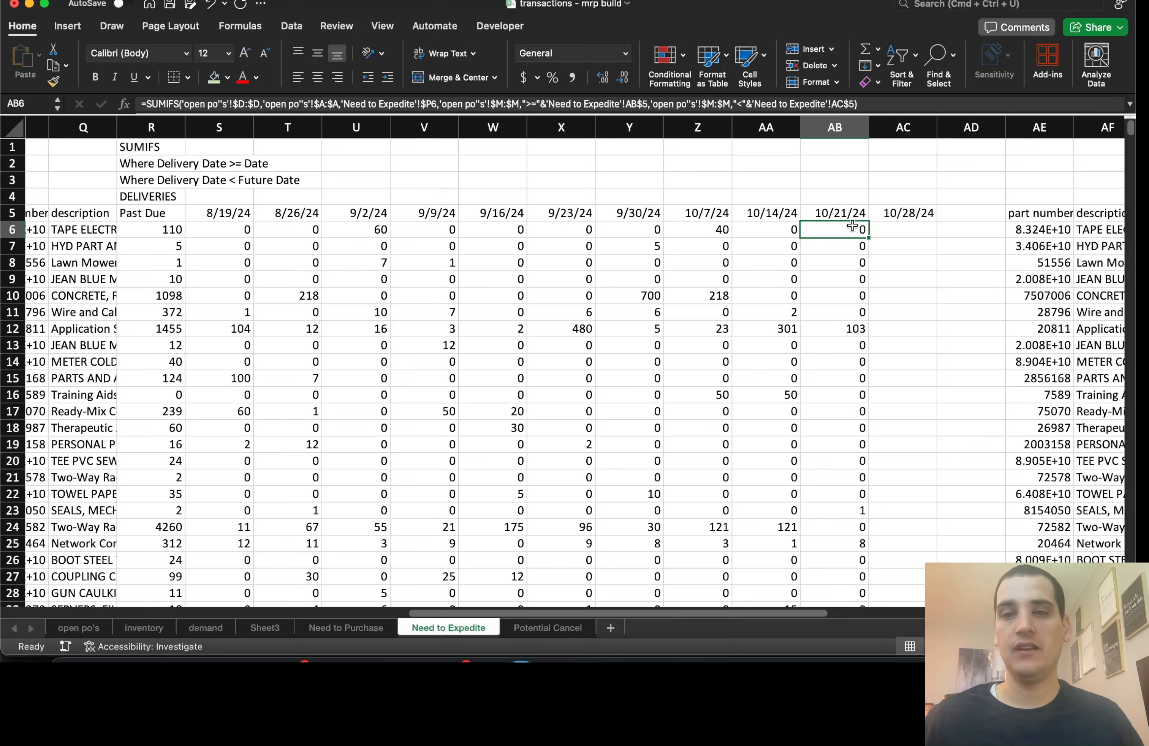
key(Right)
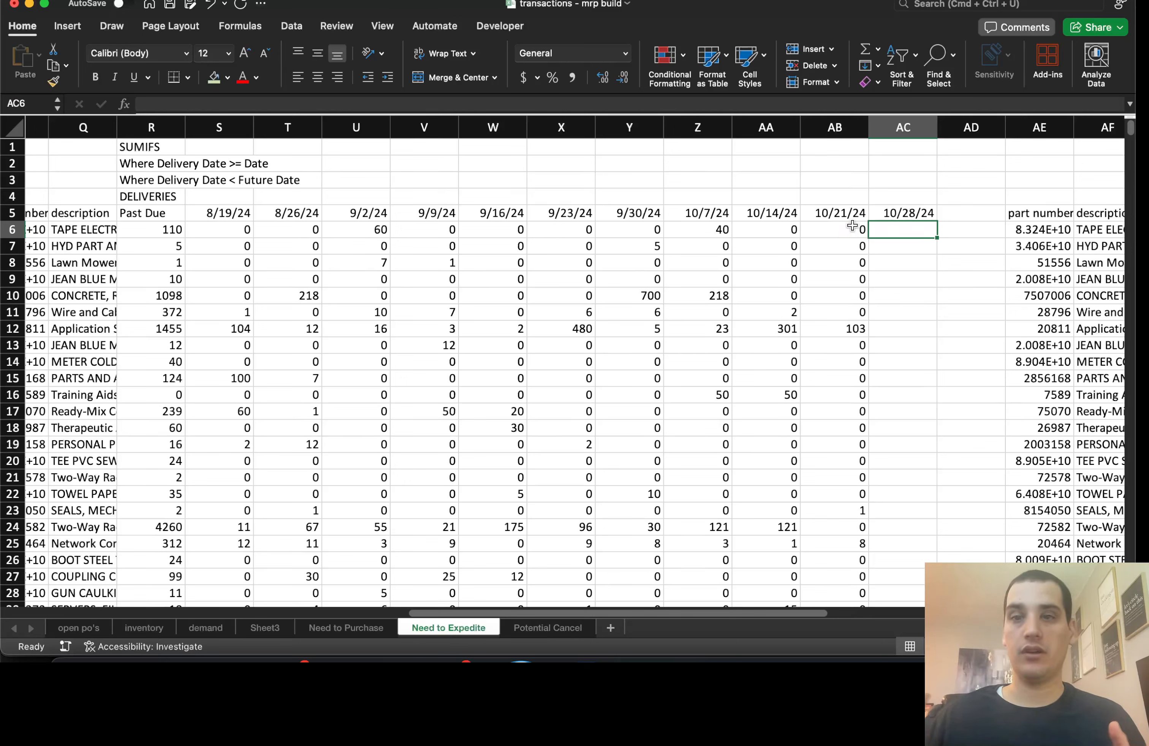
click(852, 218)
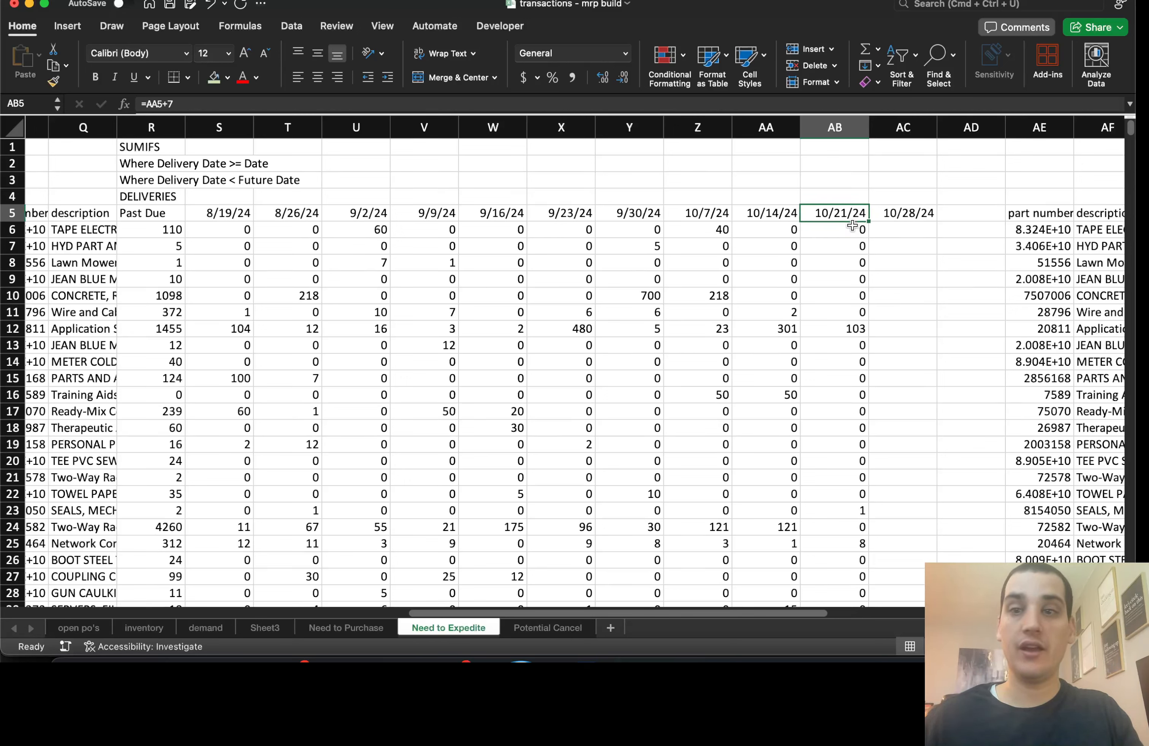
shift+click(245, 212)
click(916, 222)
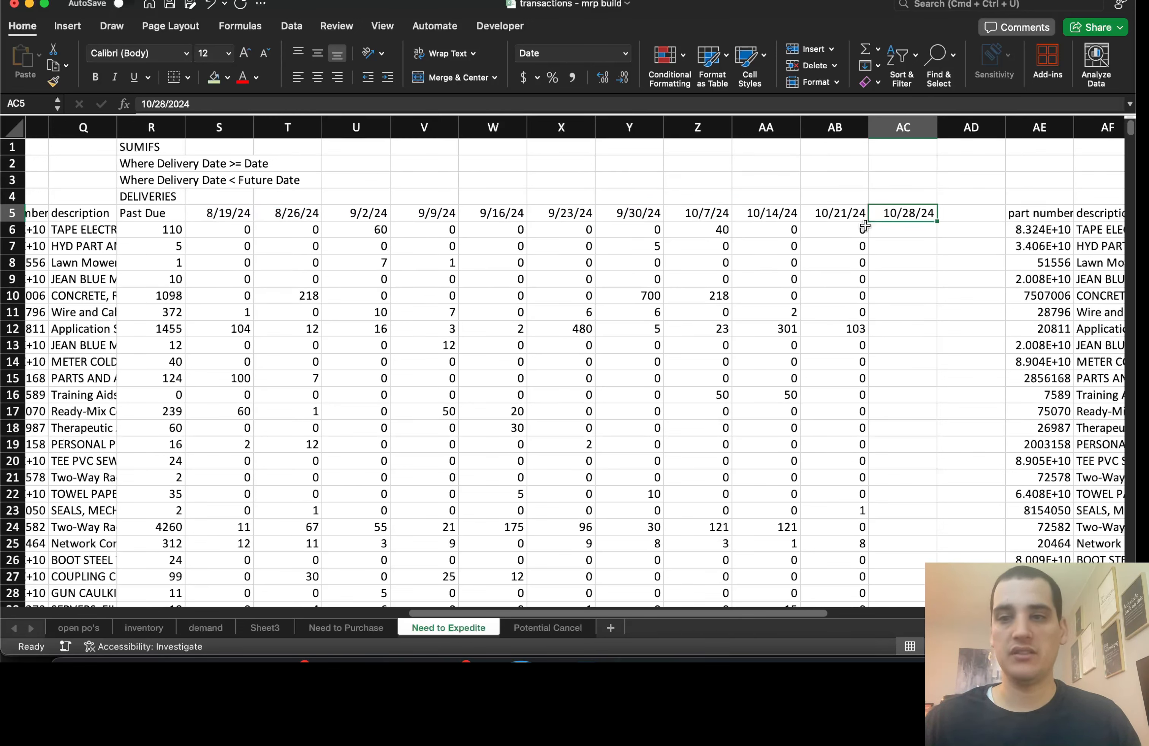
scroll(864, 227, left, 15)
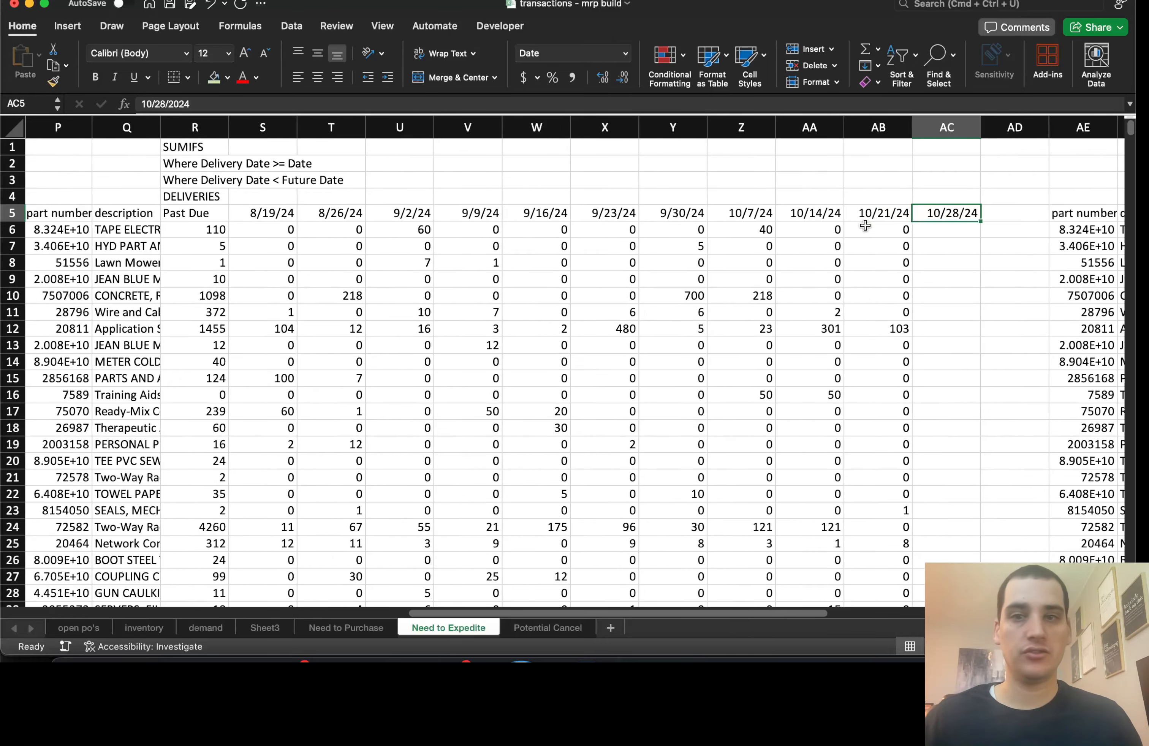
scroll(811, 272, right, 14)
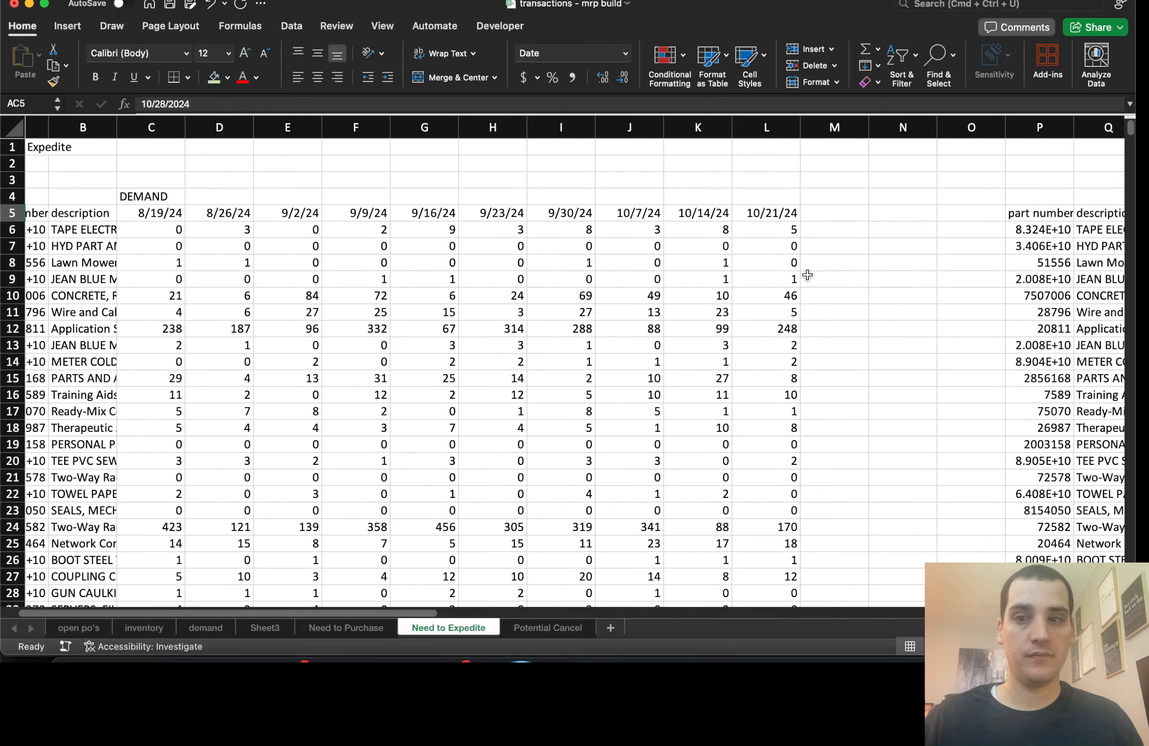
scroll(807, 275, right, 1)
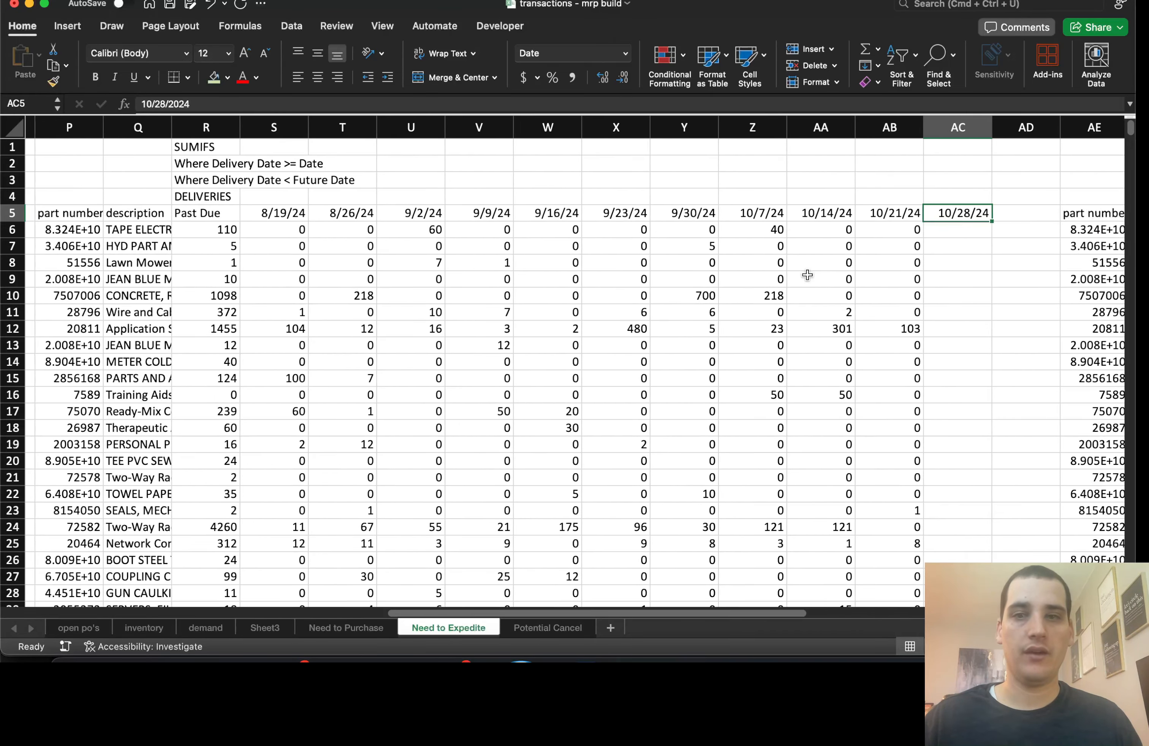
Fill the GAP table's Inventory column for all parts with =XLOOKUP(AE6,inventory!A:A,inventory!C:C), starting in AG6.
scroll(807, 275, right, 14)
click(206, 230)
text(=XLOOKUP()
click(69, 230)
text(,)
click(145, 627)
click(44, 124)
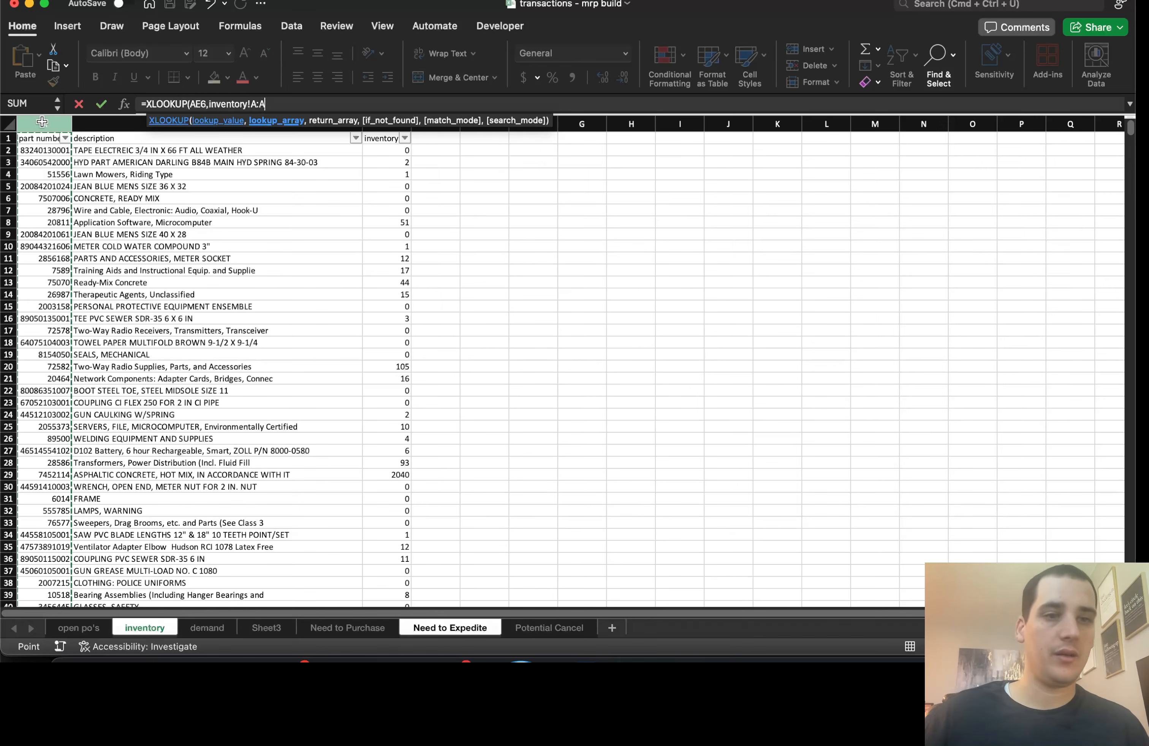
text(,)
click(382, 125)
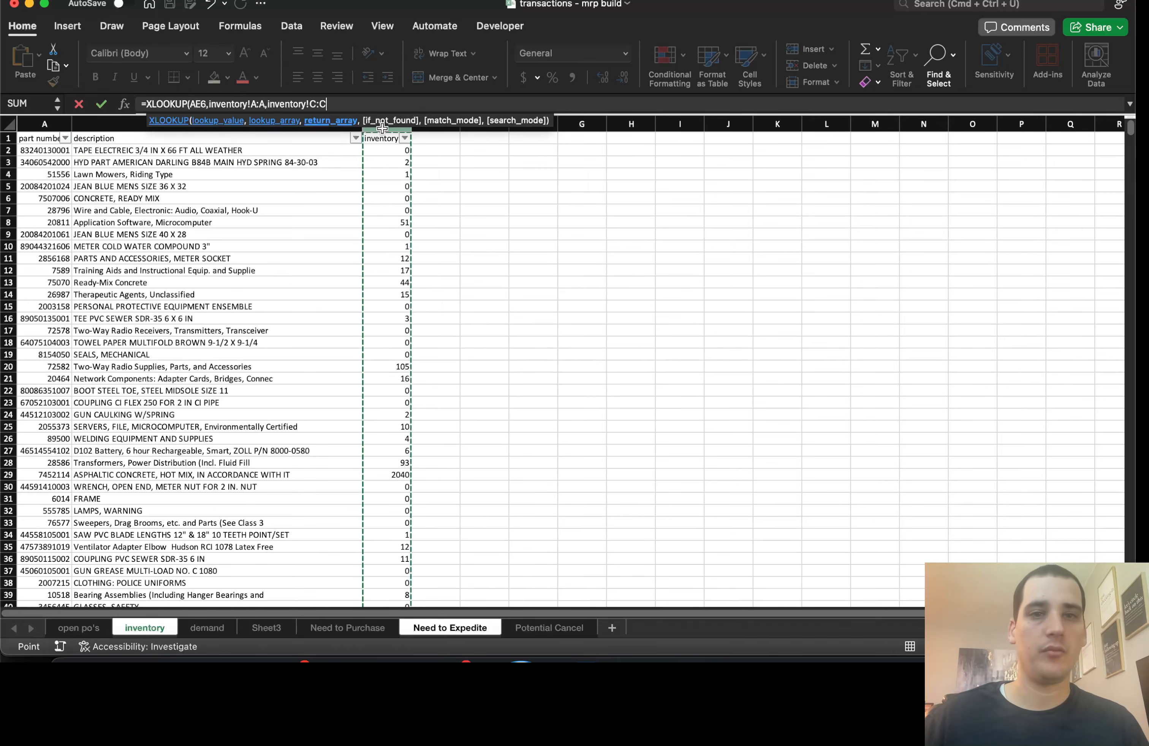
key(Return)
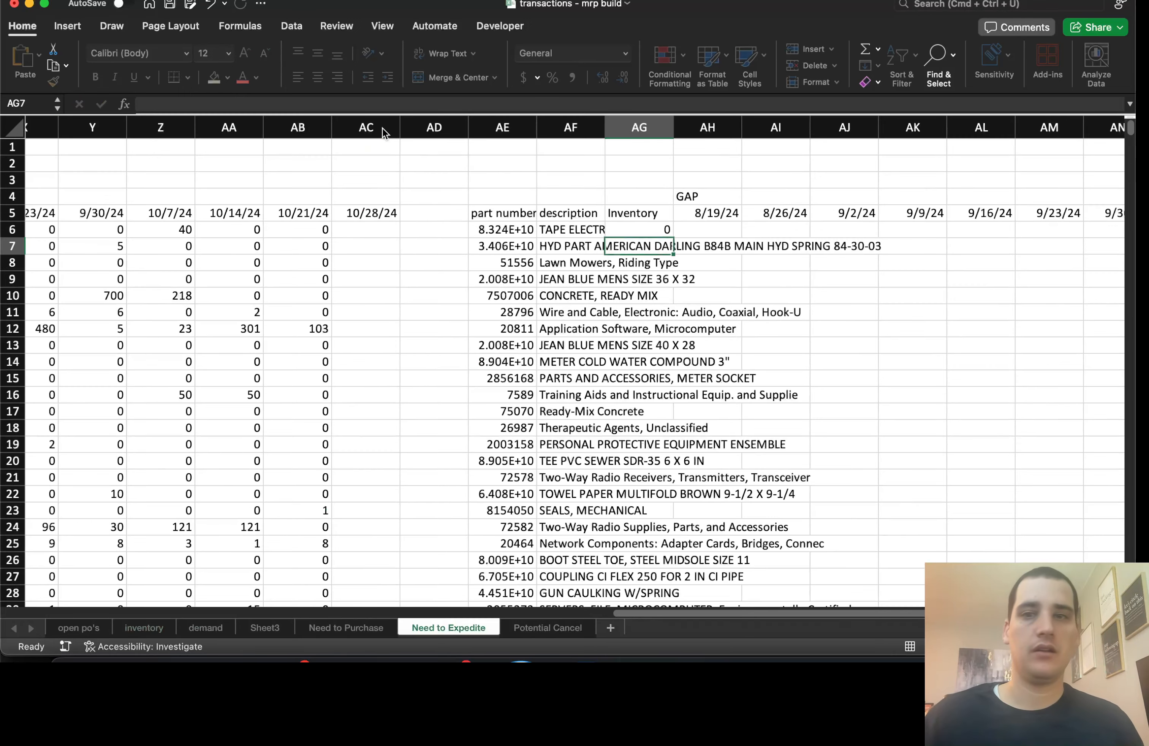
double_click(675, 238)
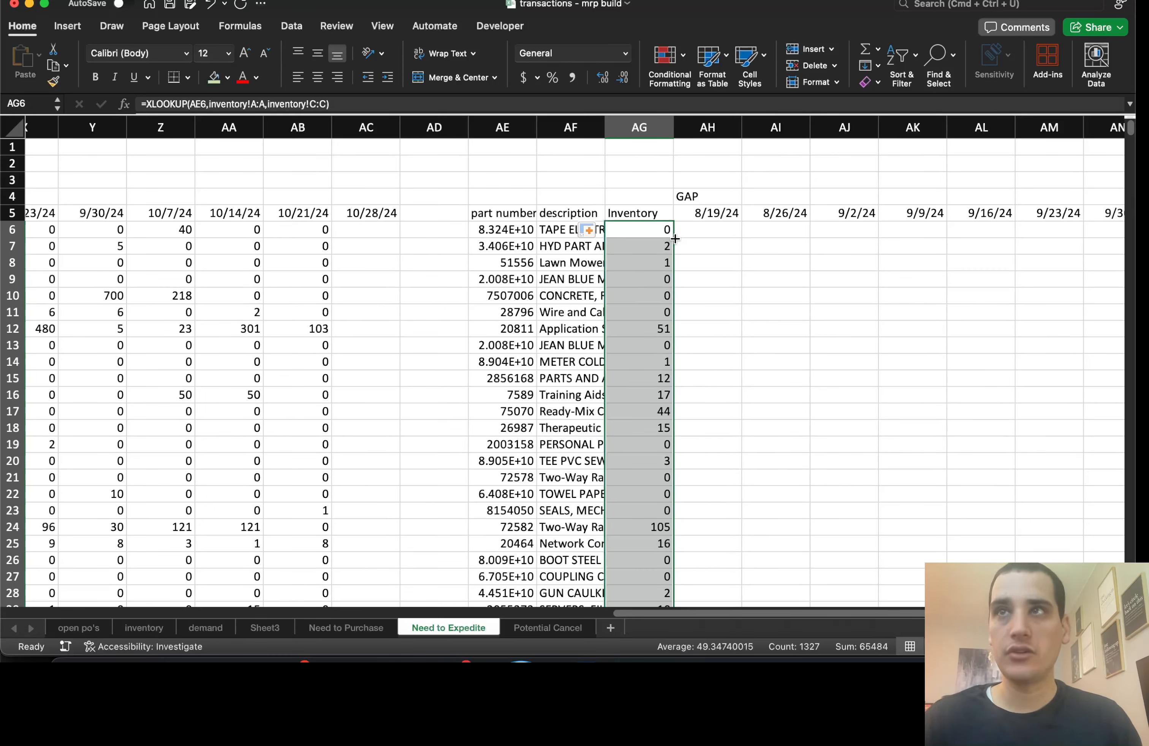
Insert a column before 8/19/24 in the GAP table and title it Past Due in AH5.
key(Right)
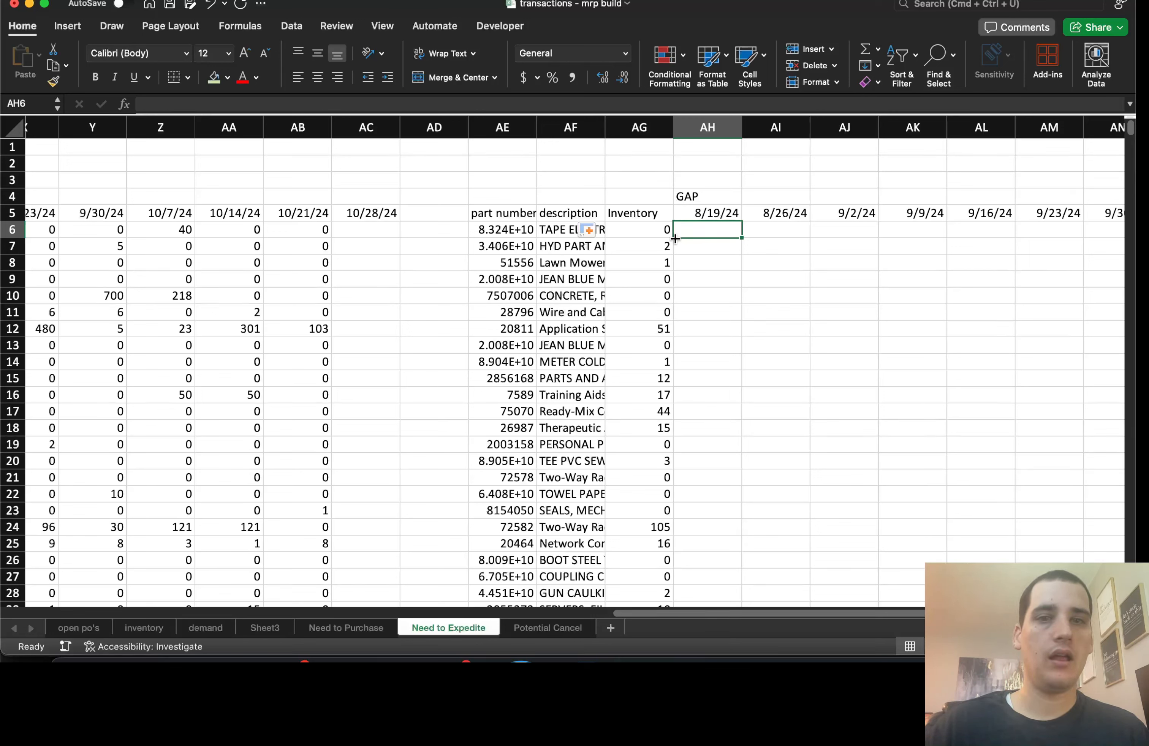
right_click(699, 131)
key(Escape)
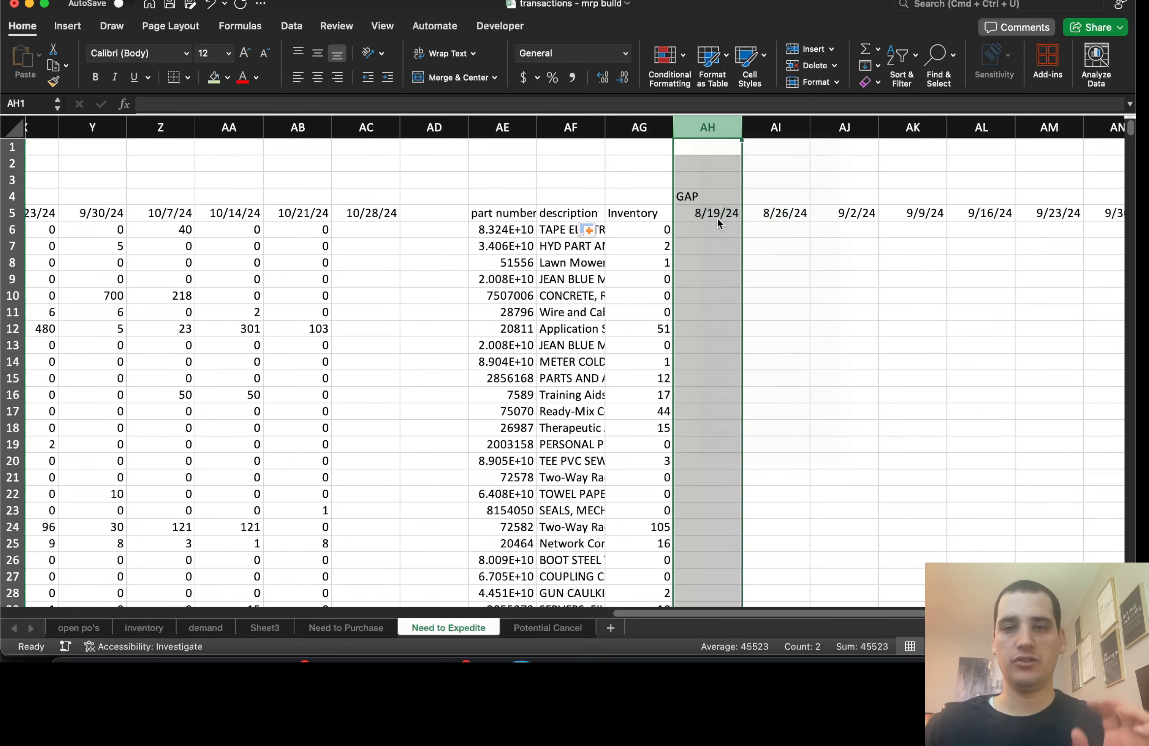
click(699, 213)
text(Past)
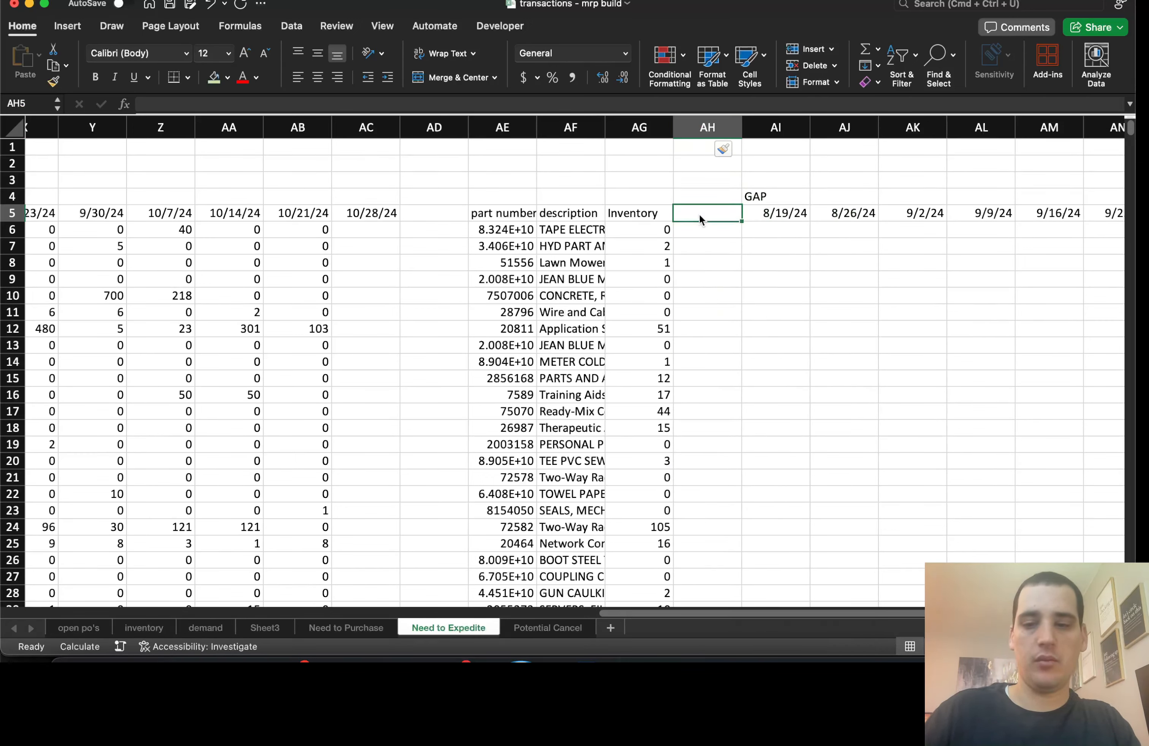
text( Due)
key(Return)
Link the GAP table's Past Due cell AH6 to the deliveries value with =R6 and fill it down for all parts.
text(=)
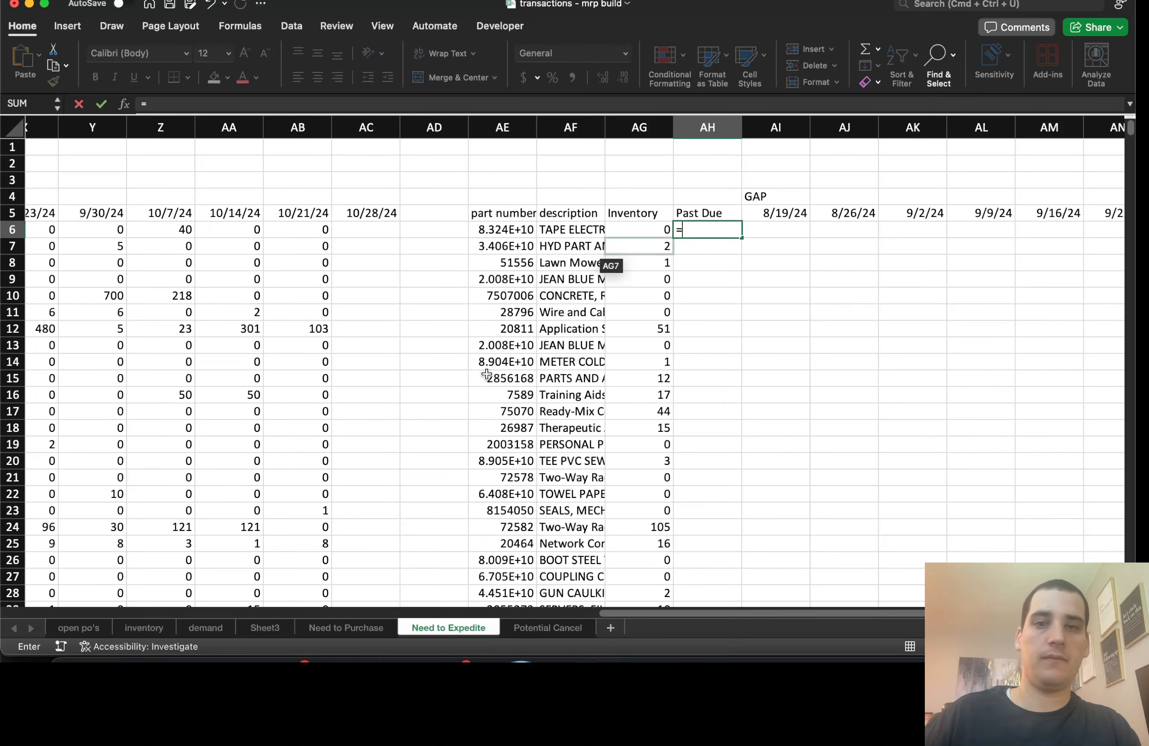
scroll(487, 374, left, 1)
scroll(486, 375, left, 5)
click(246, 229)
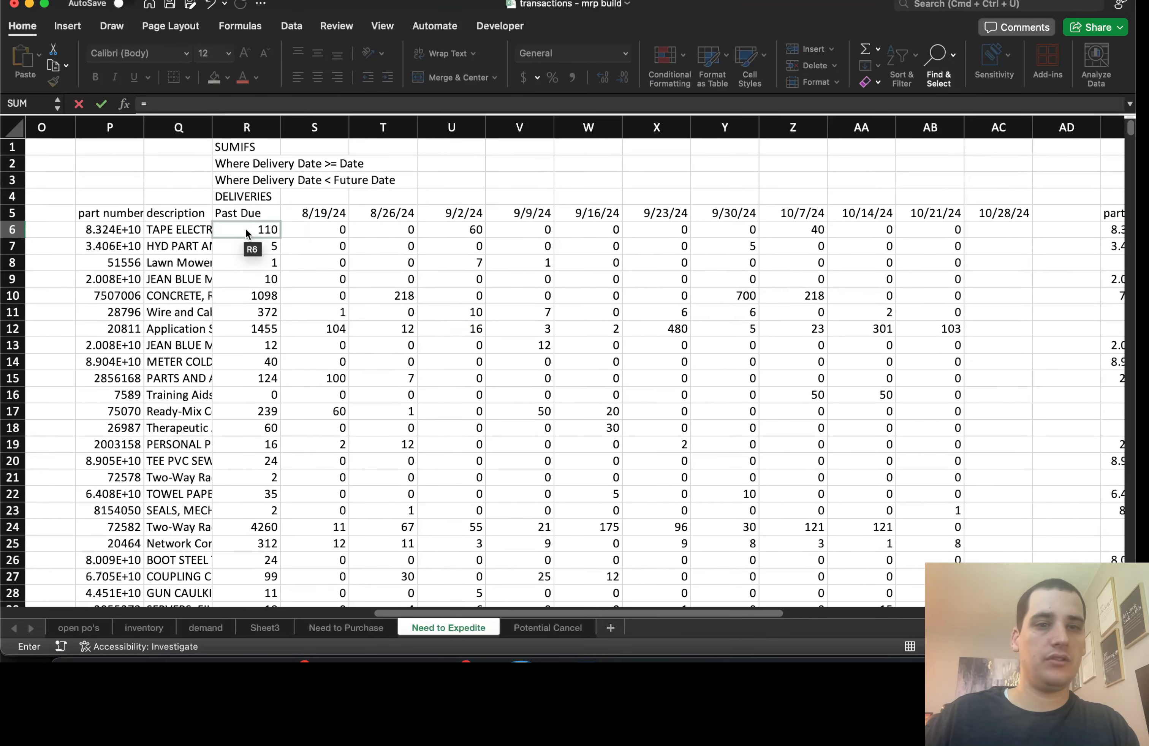
key(Return)
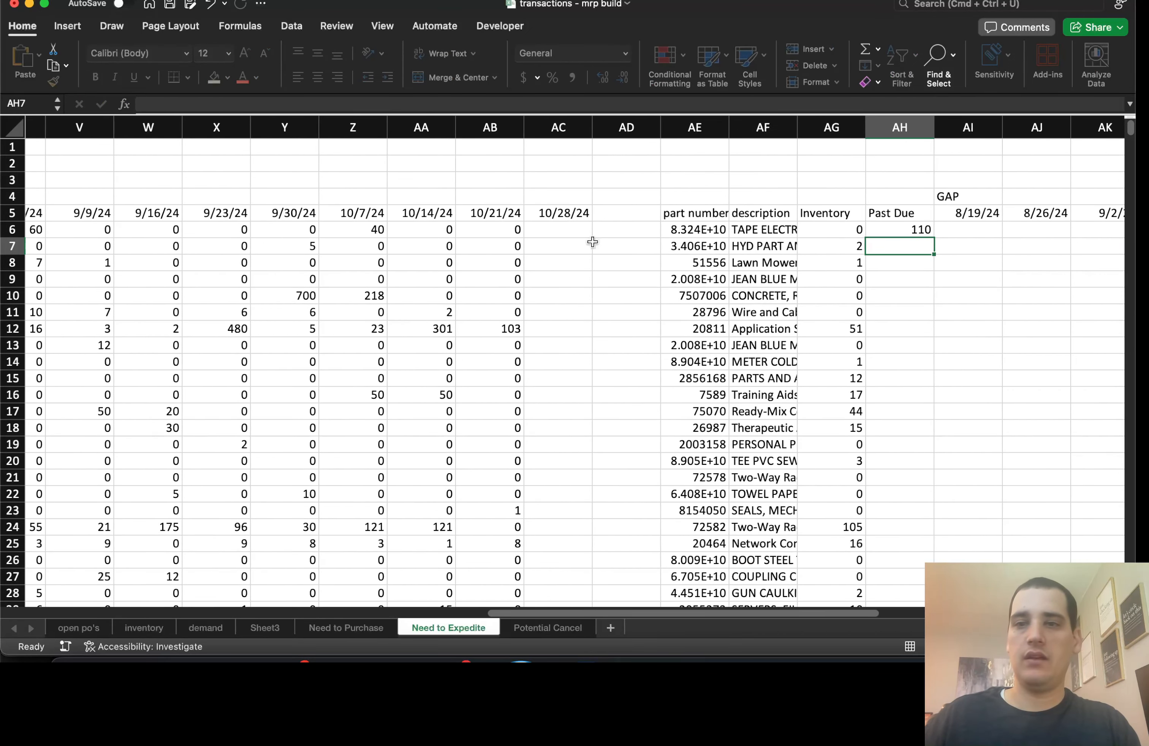
click(921, 234)
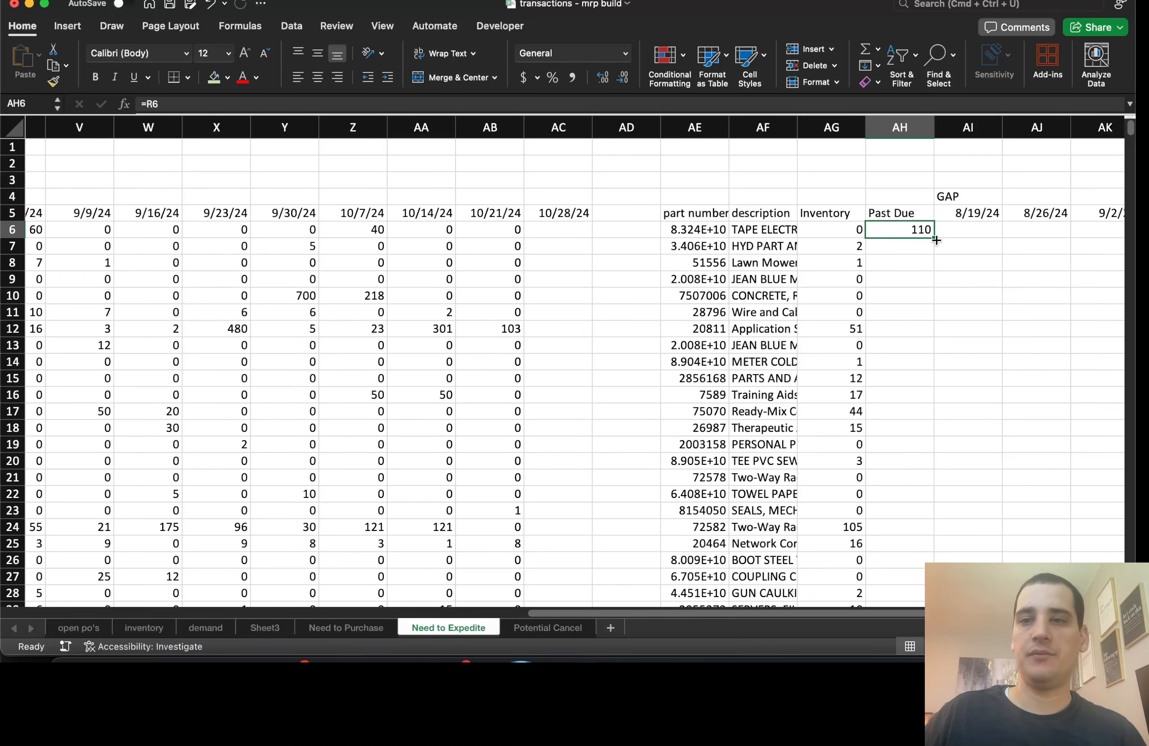
double_click(936, 241)
key(Right)
scroll(935, 241, right, 5)
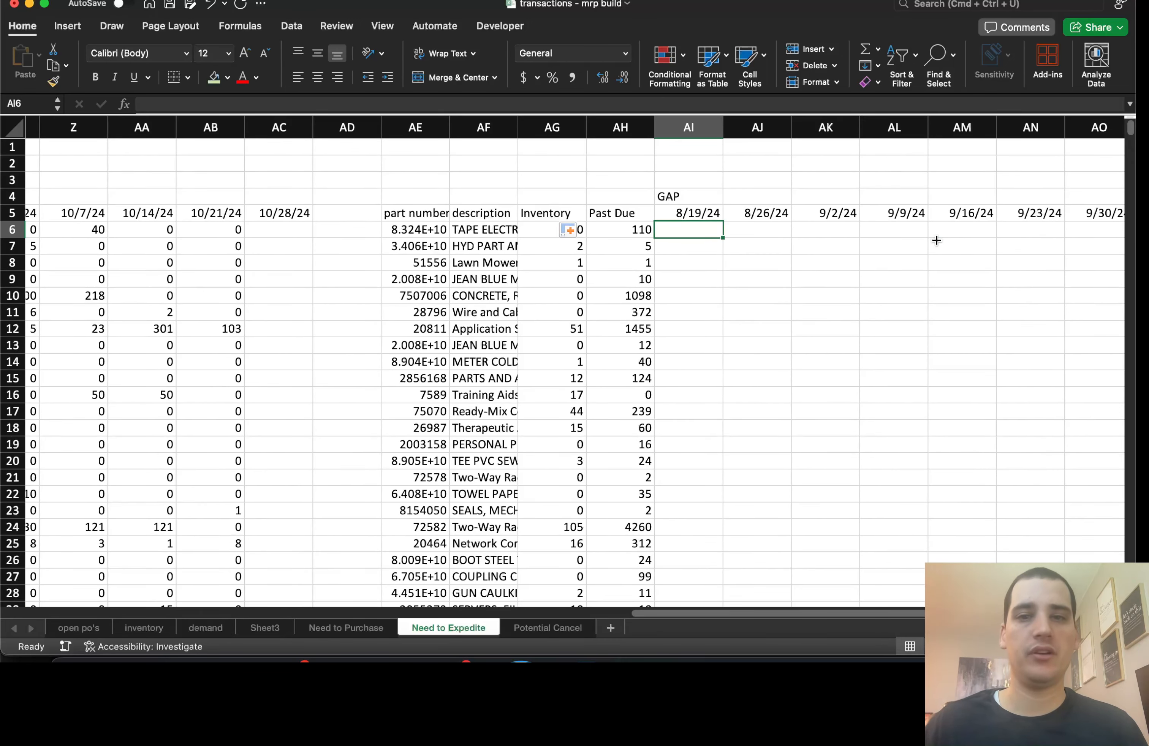
scroll(935, 240, right, 3)
scroll(935, 240, right, 1)
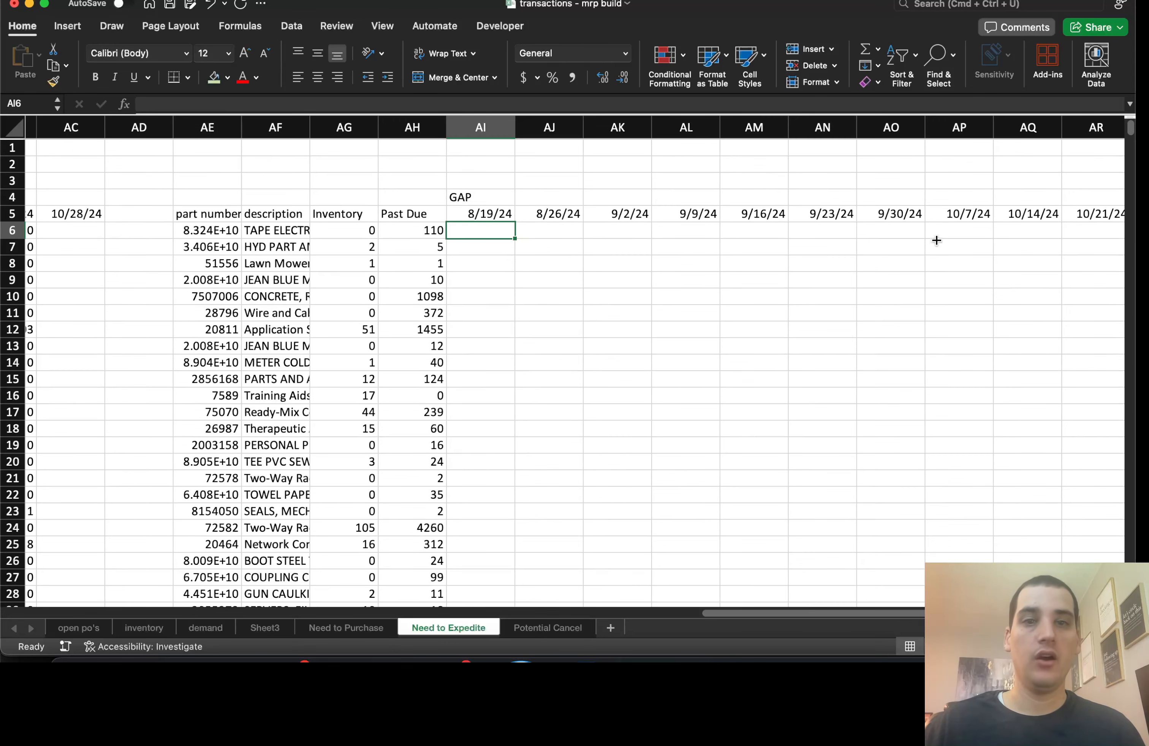
text(=)
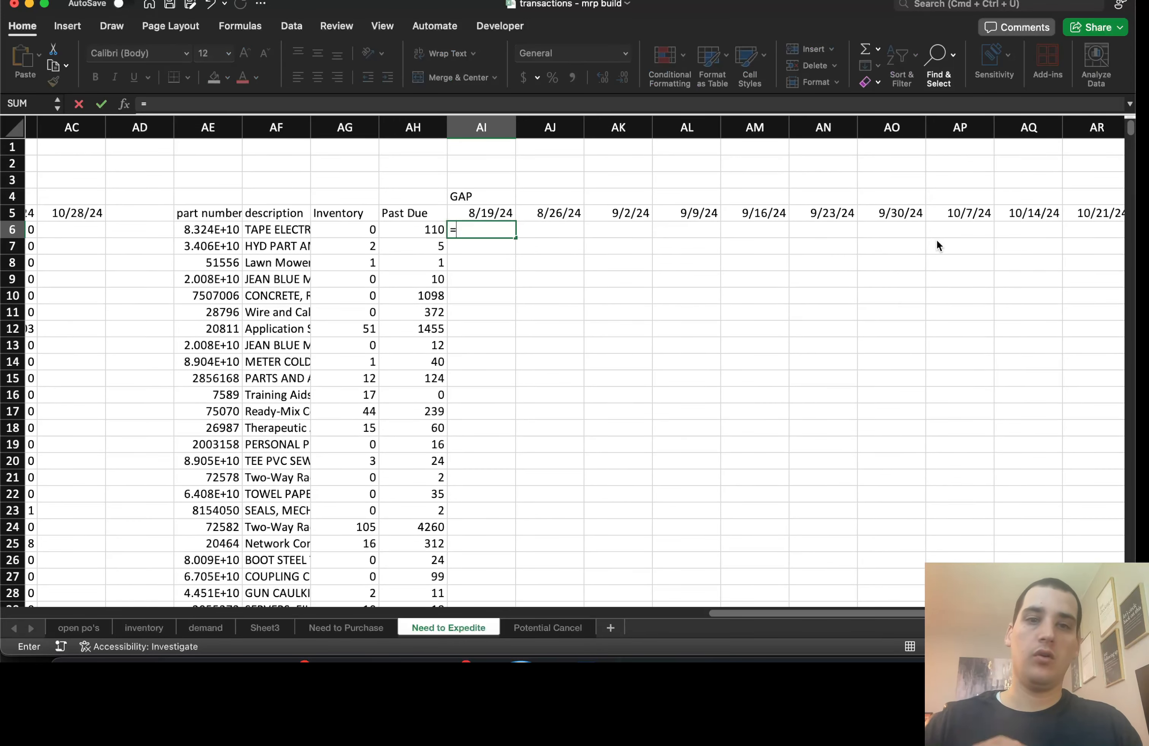
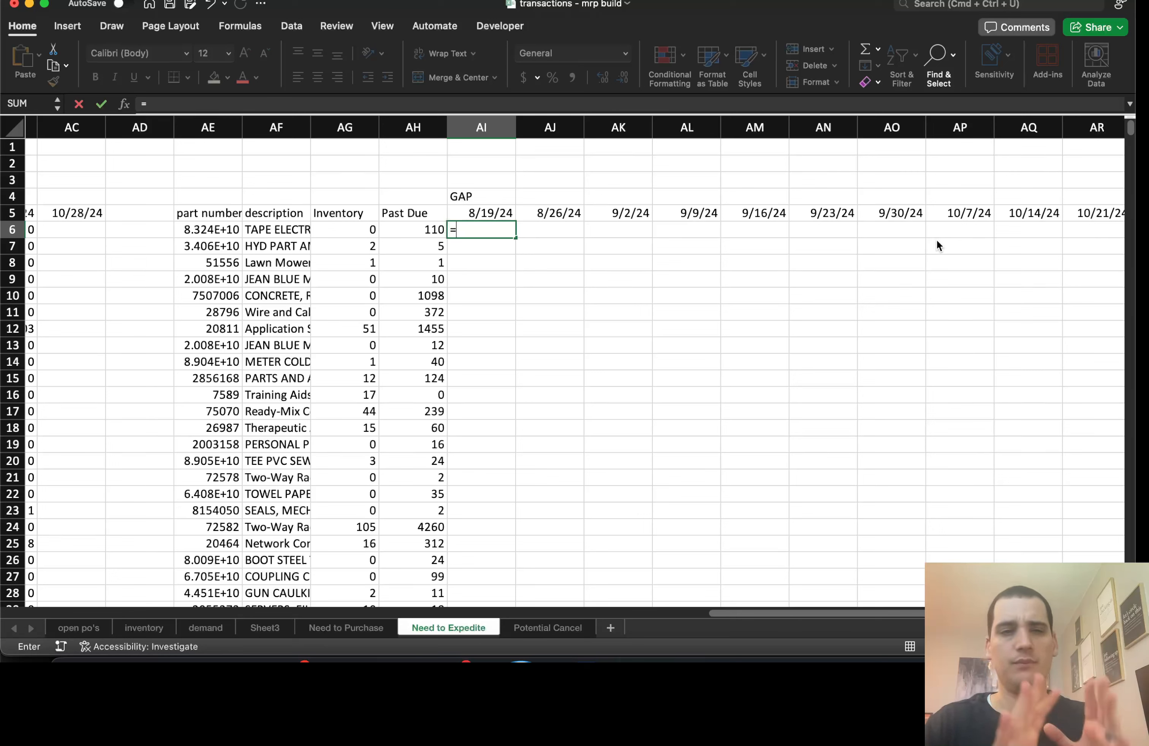
key(Escape)
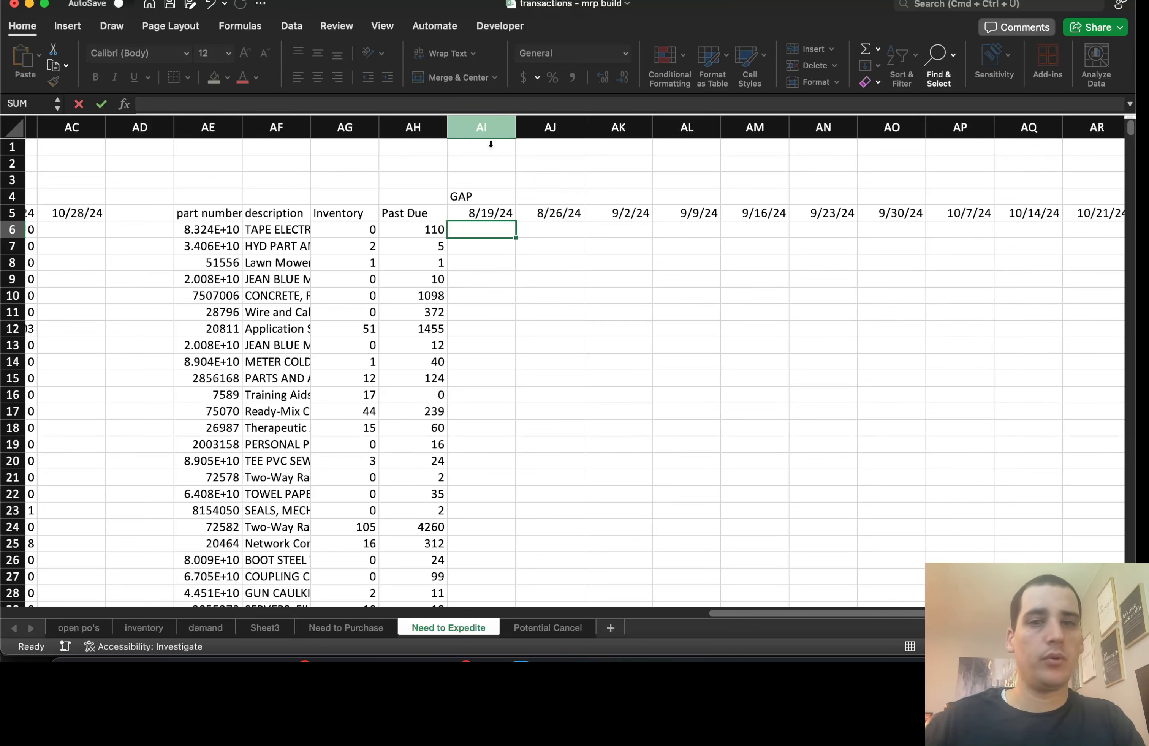
Write the 8/19/24 gap rule above the GAP table: "Current Inventory + Past Due" in AI1 and "Minus Demand" in AI2.
click(490, 152)
text(Equal)
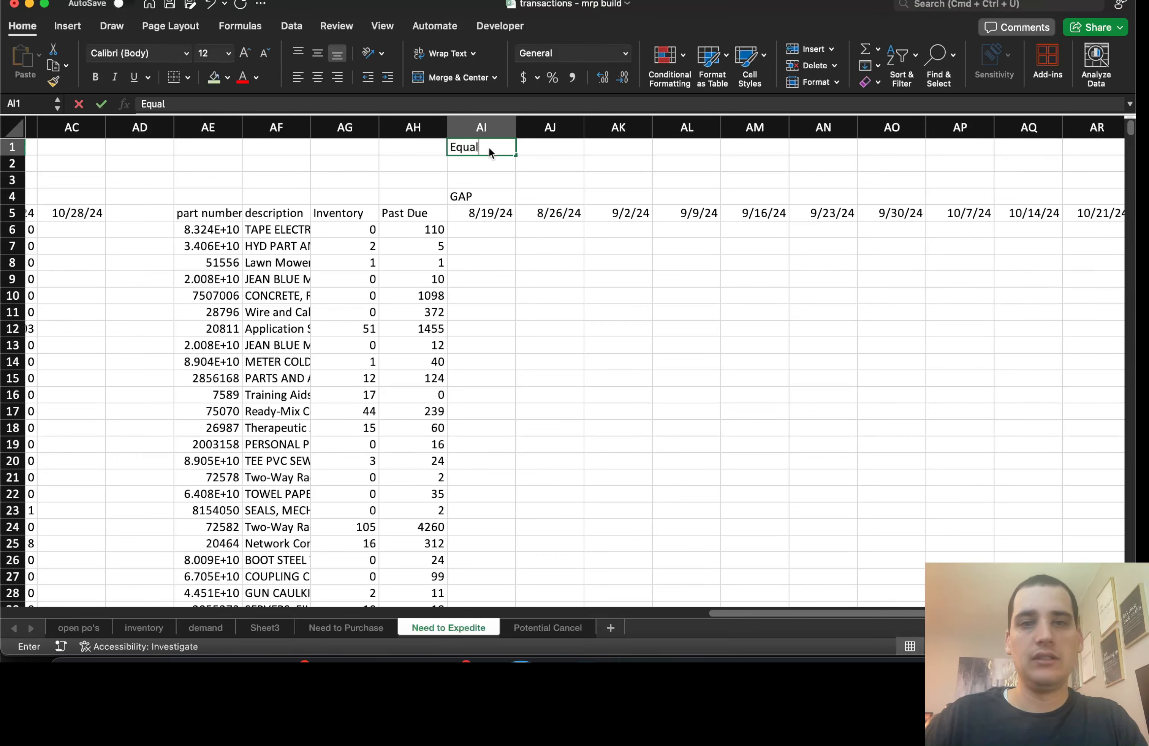
key(Escape)
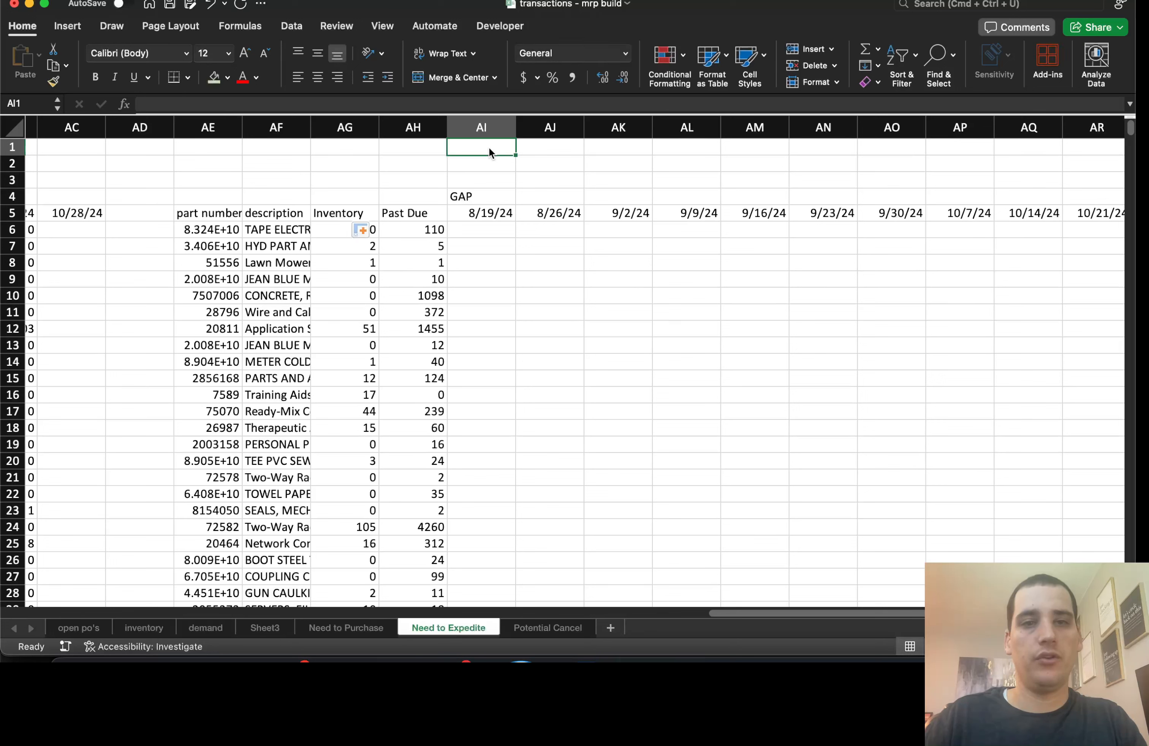
text(Current Inv)
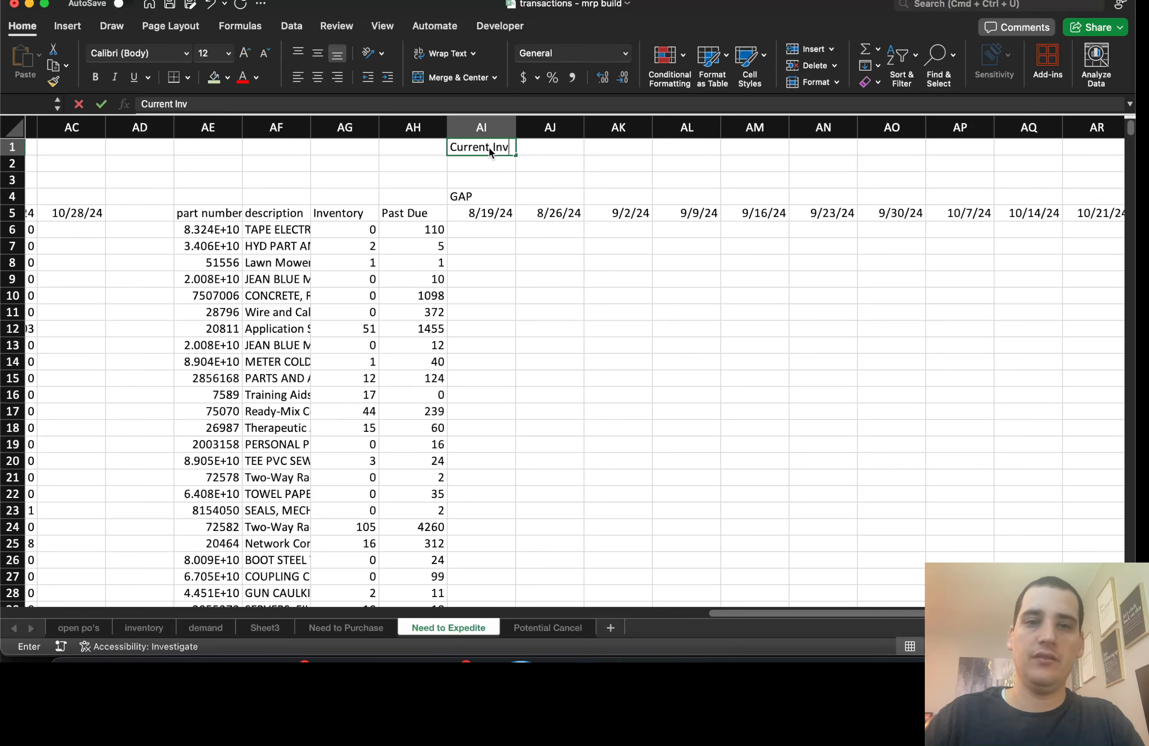
text(entory + Past Due)
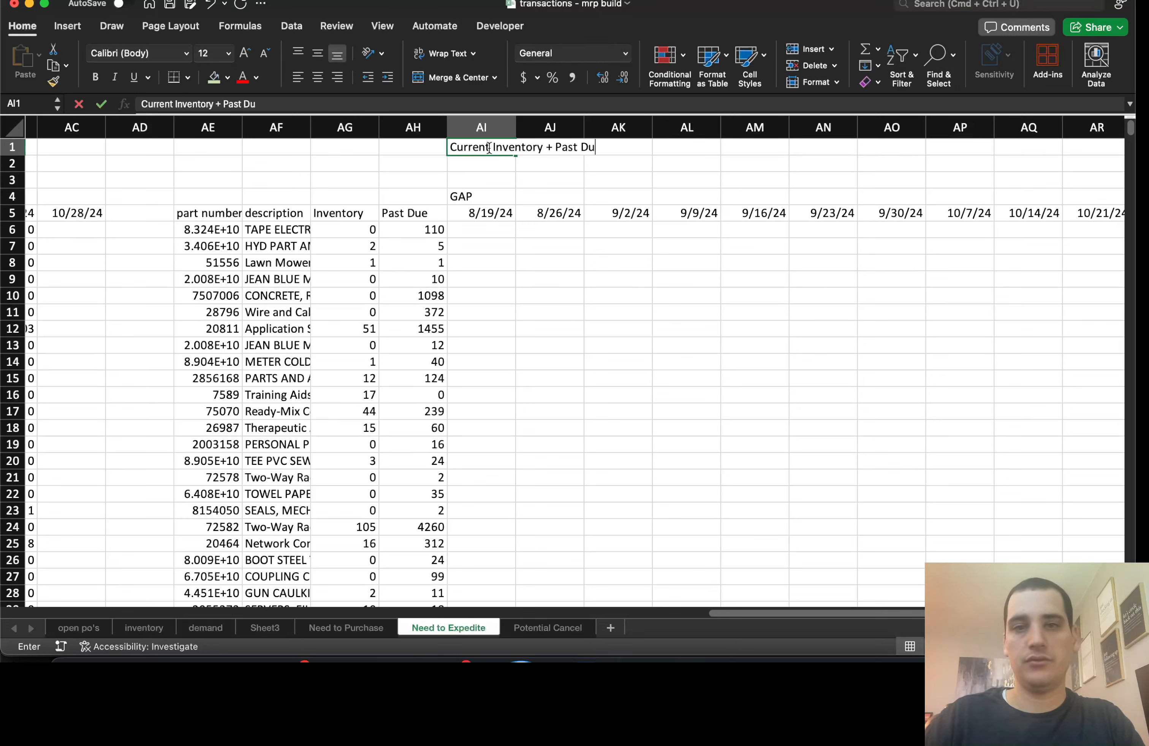
key(Return)
text(Minus Demand)
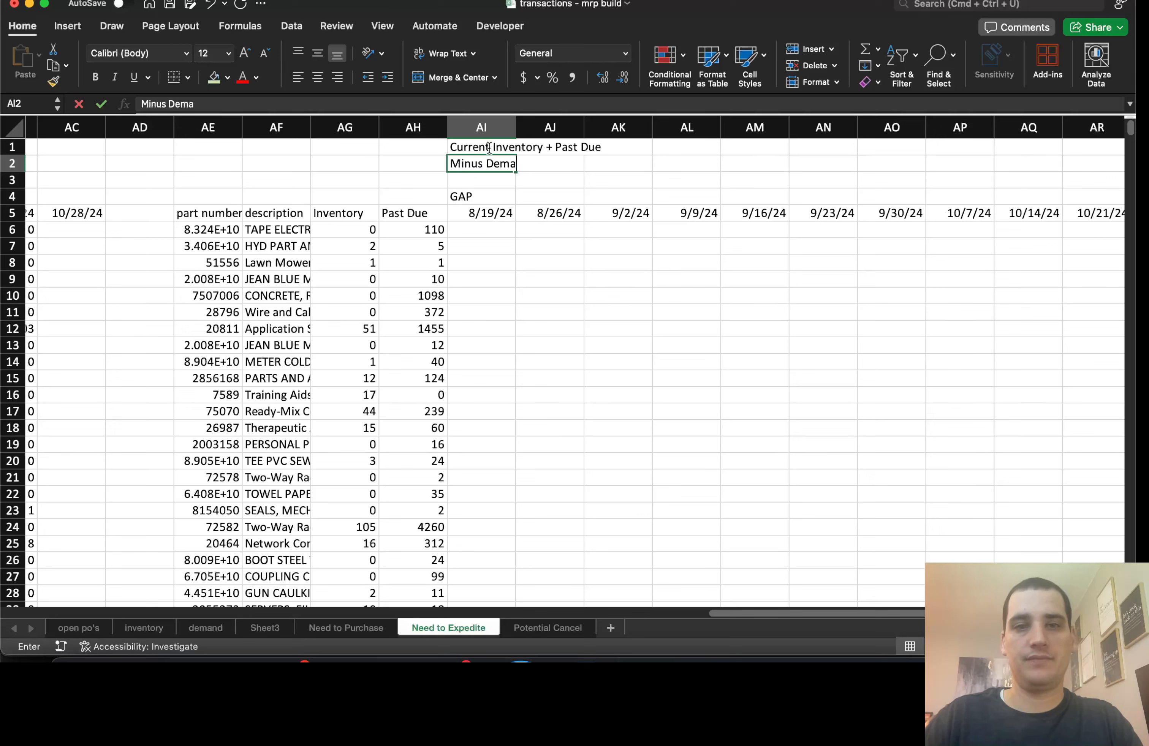
key(Return)
Write the following weeks' gap rule as "Previous Week Gap + New Demand" in AM1 and "Minus New Incoming Deliveries" in AM2.
key(Right)
key(Right)
key(Up)
key(Up)
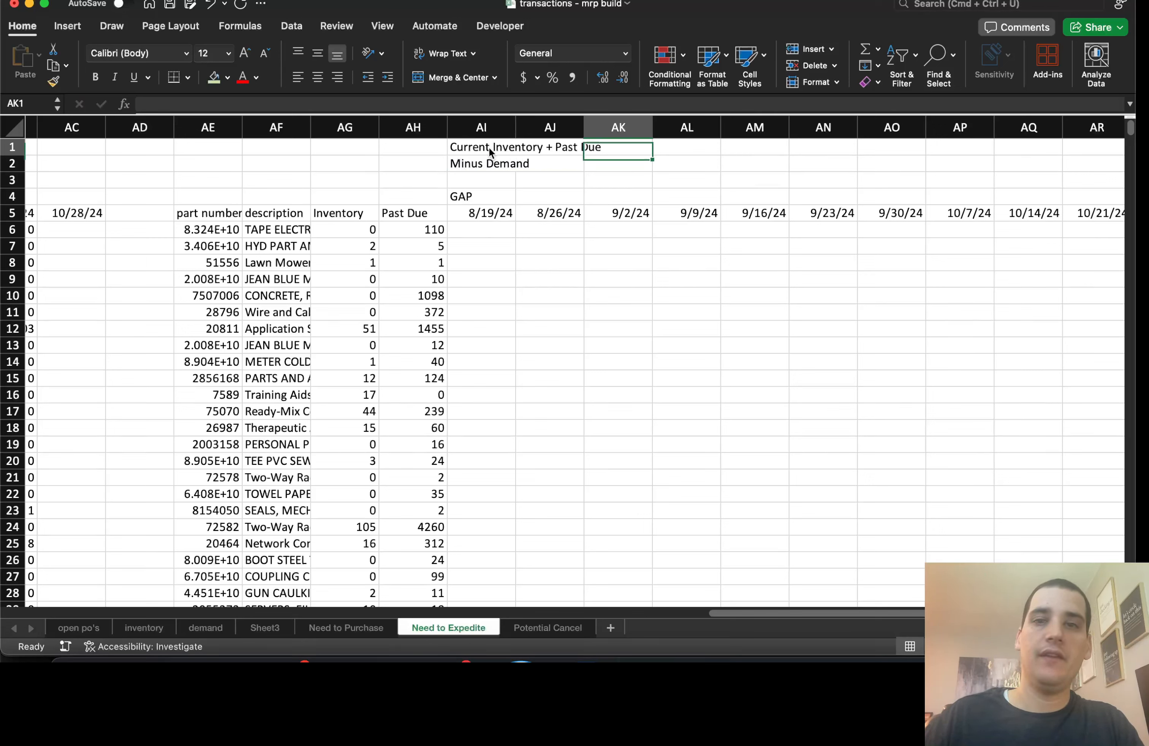
key(Right)
key(Right)
key(Right)
key(Left)
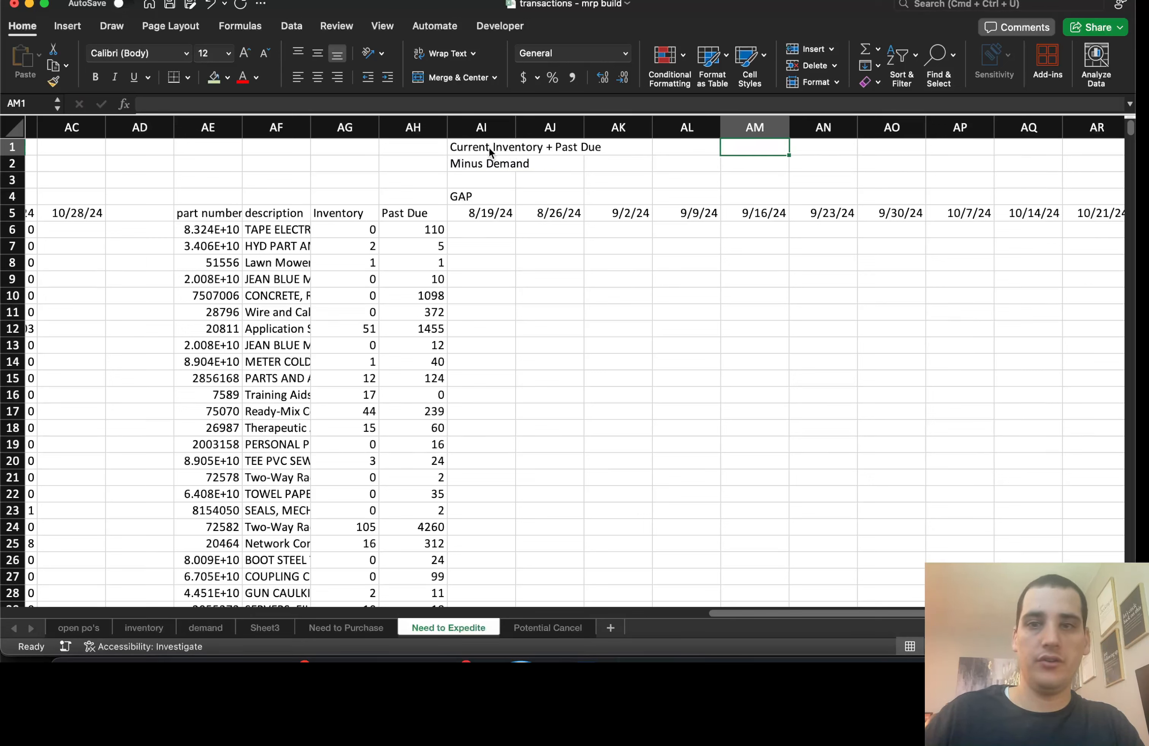
text(Previous Week Gap)
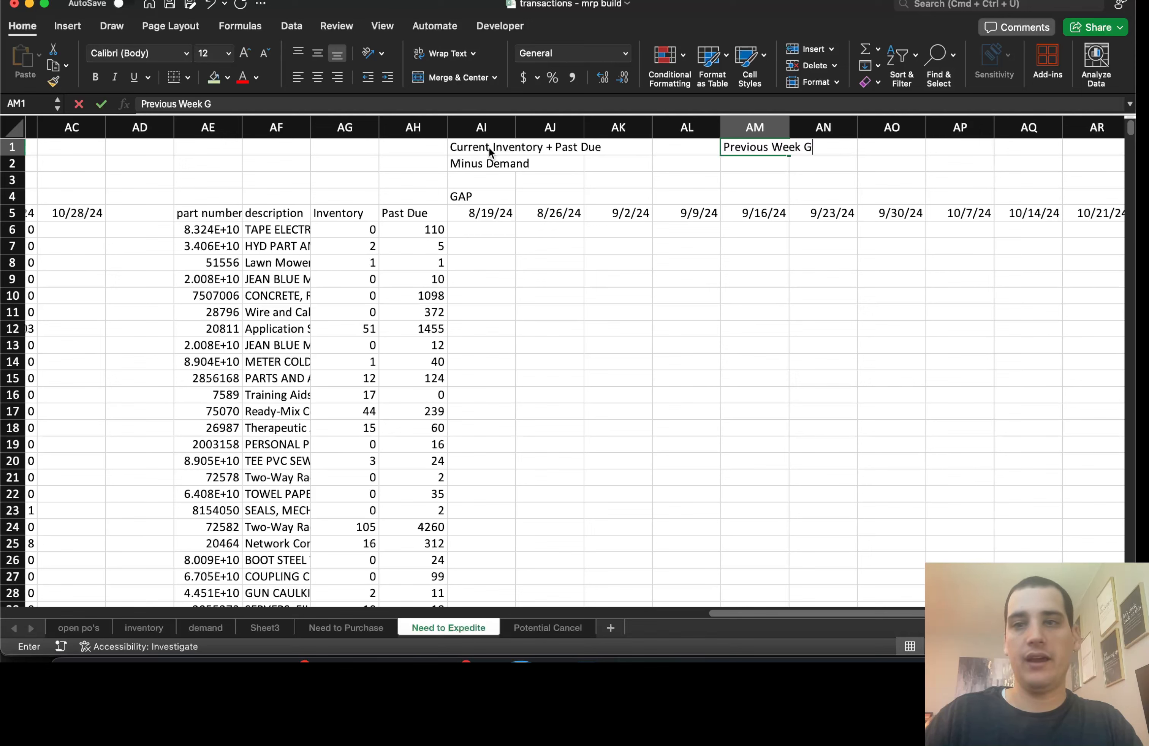
text(+ )
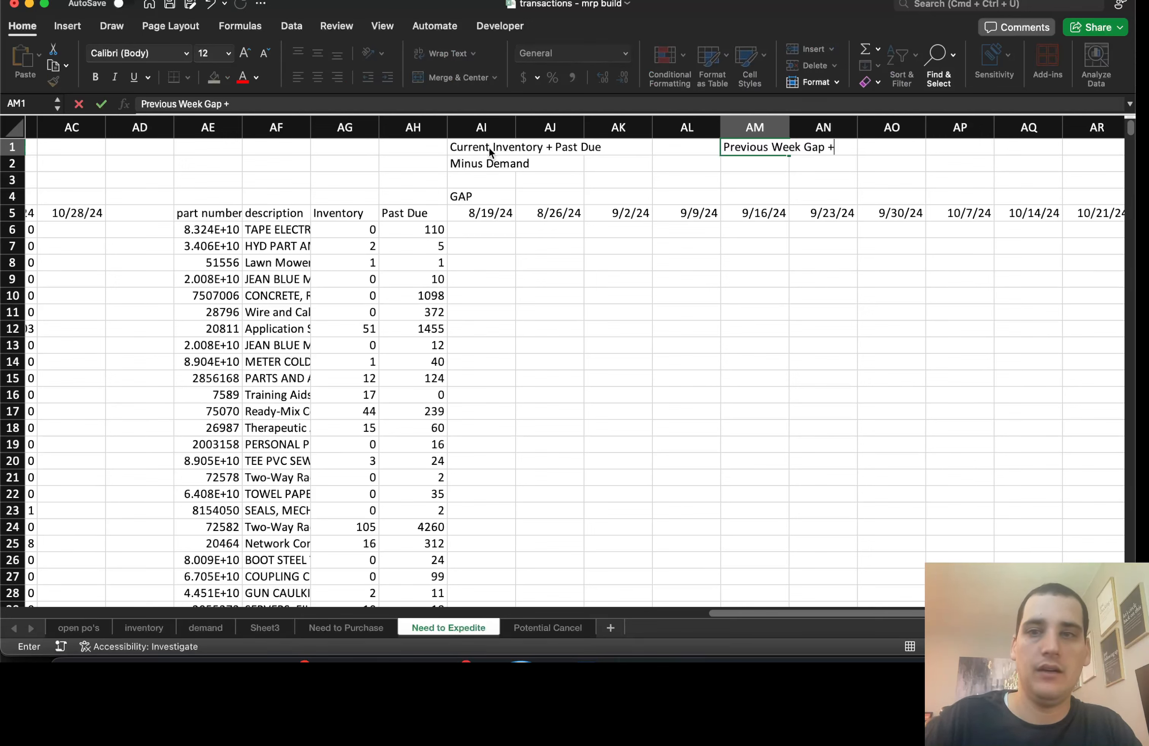
text(New Demand)
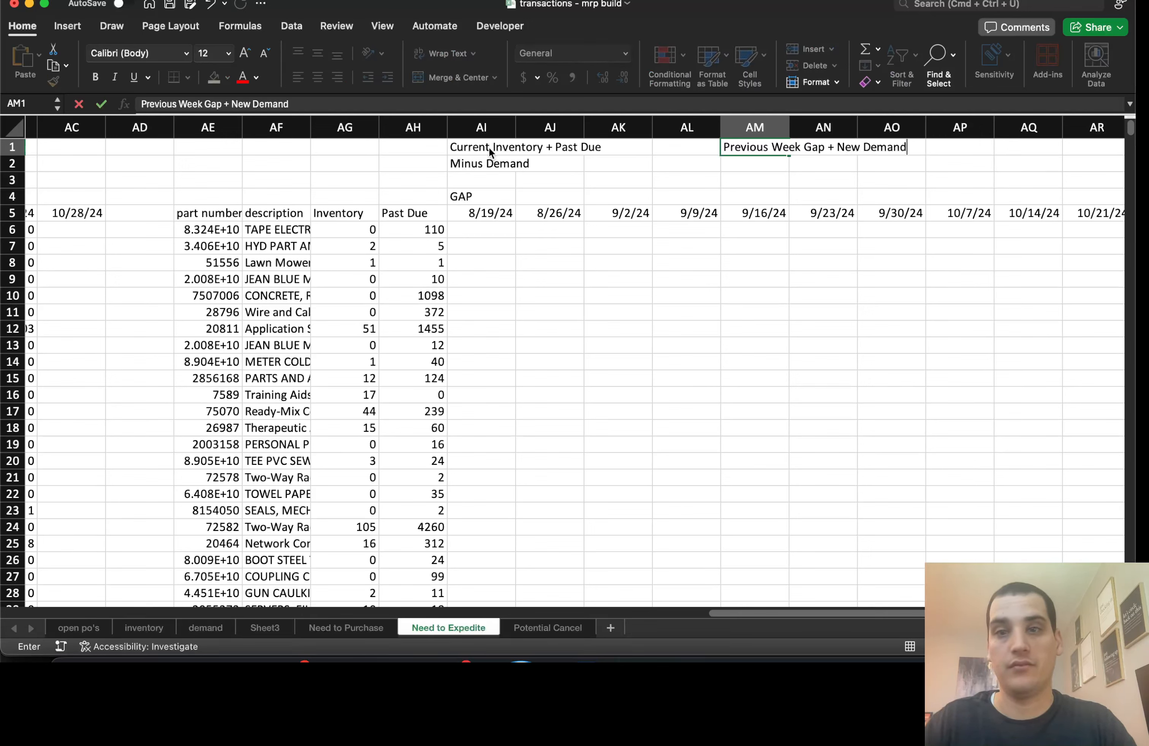
key(Return)
text(Minus )
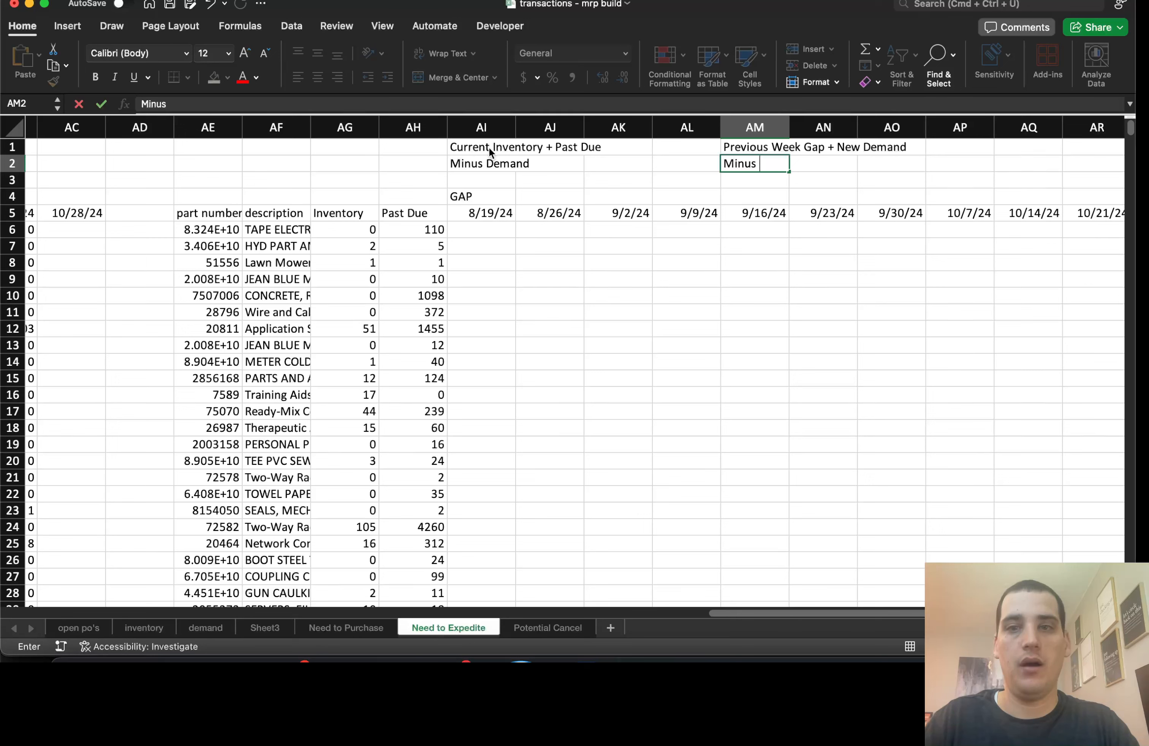
text(New Incoming Deliveries)
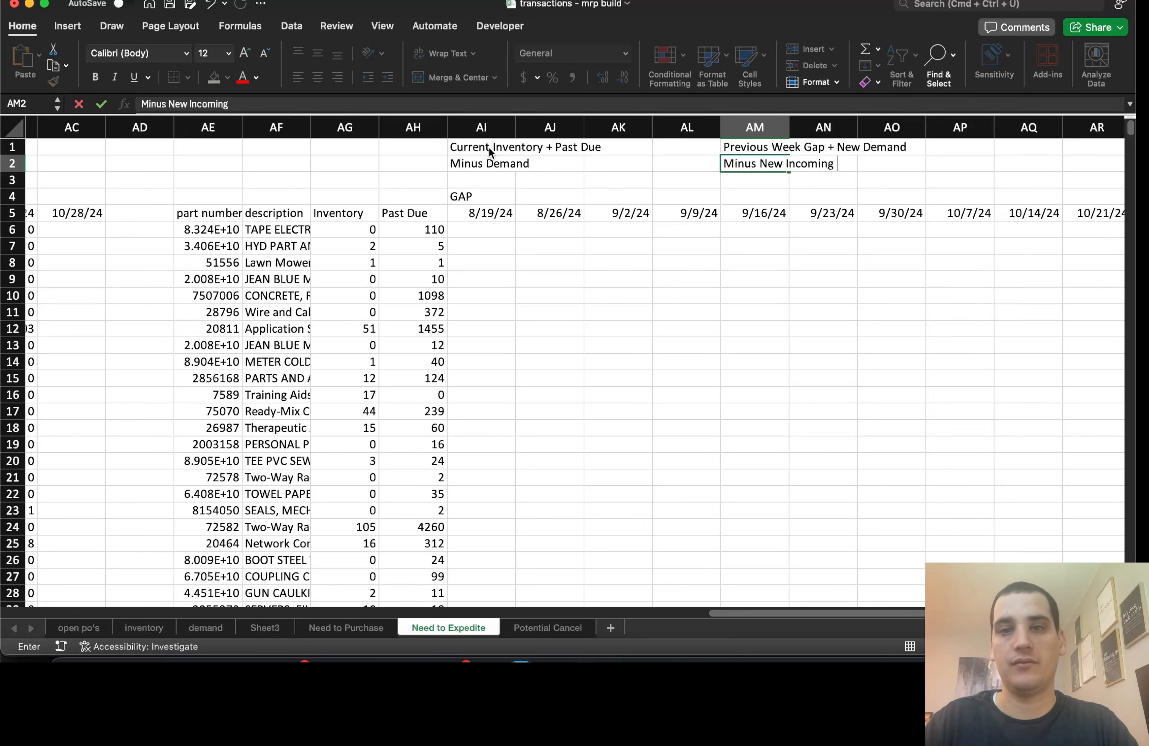
key(Return)
Try moving the "Current Inventory + Past Due" note from AI1 to AI3, then undo the move.
key(Left)
key(Left)
key(Left)
key(Left)
key(Up)
key(Up)
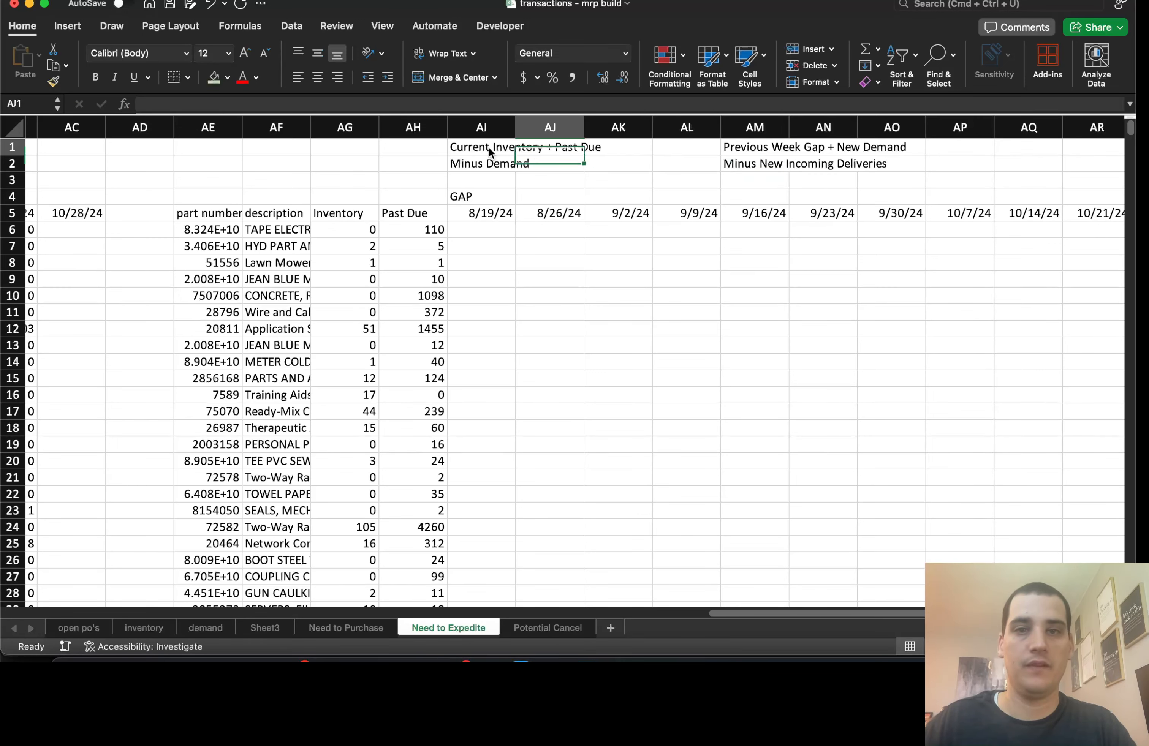
key(super+c)
key(Down)
key(Down)
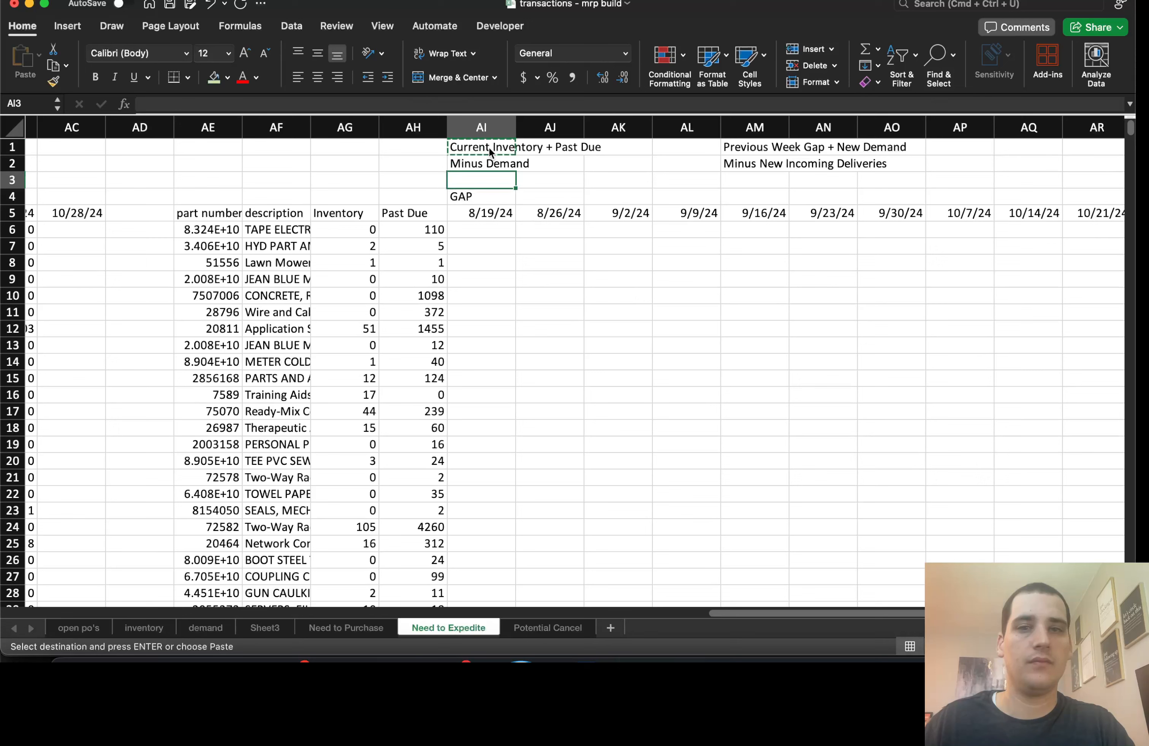
key(Return)
key(Up)
key(Up)
text(Demand)
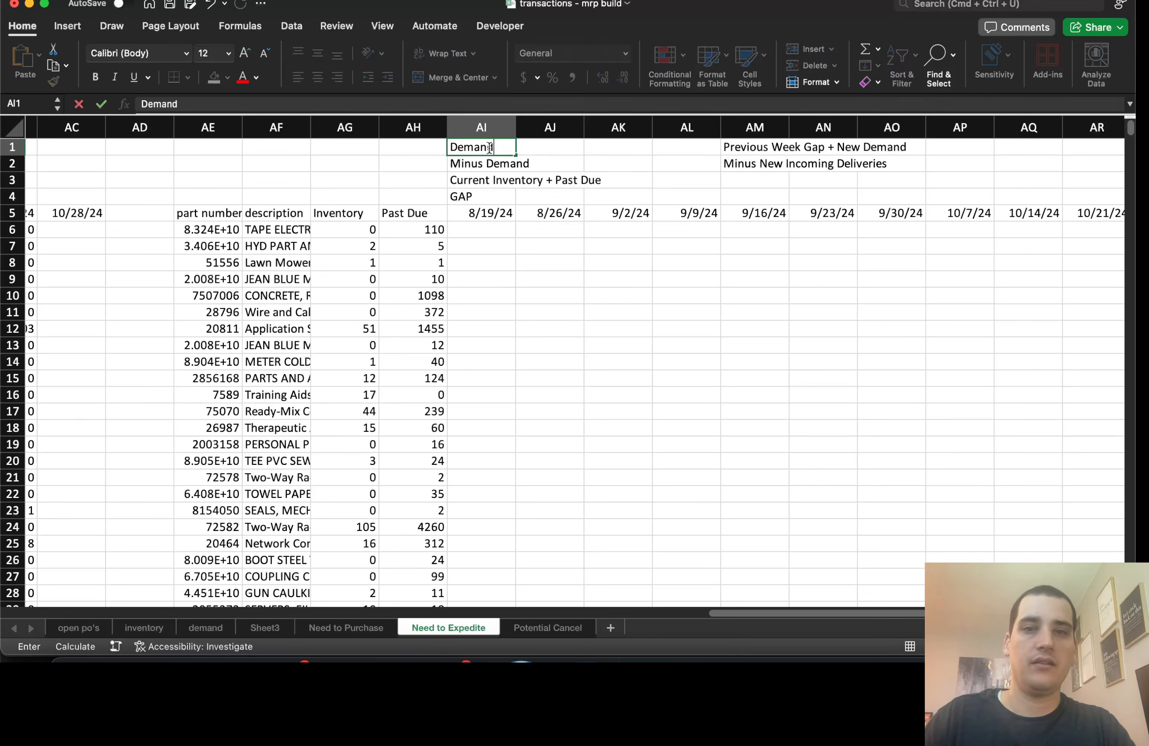
key(Escape)
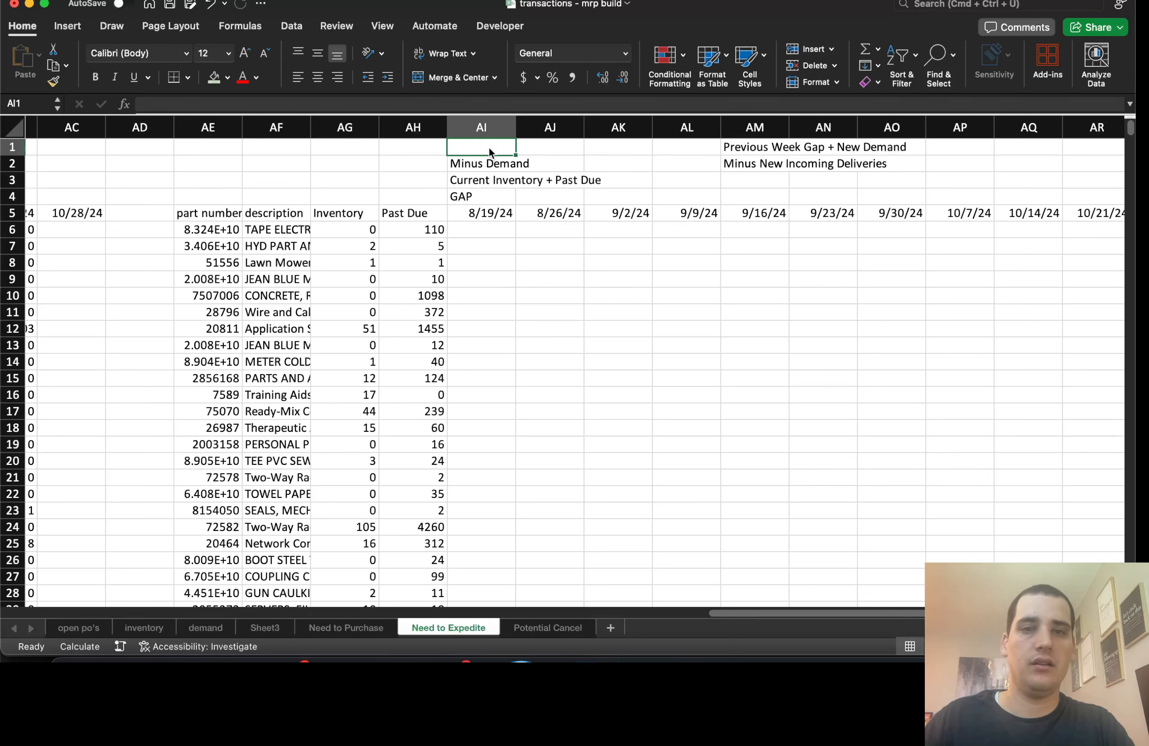
key(super+z)
key(Down)
key(Down)
key(Down)
key(Up)
key(Up)
key(Escape)
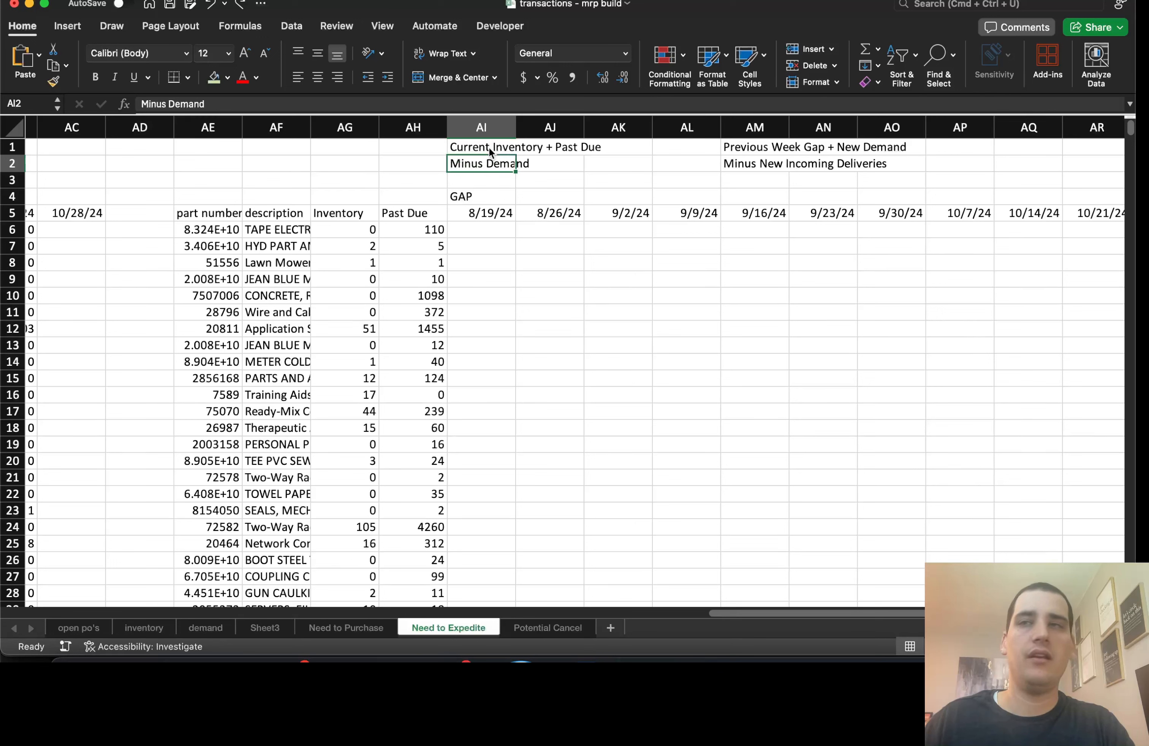
Add the note "Negative = Stockout" in AK3 above the GAP table.
click(609, 175)
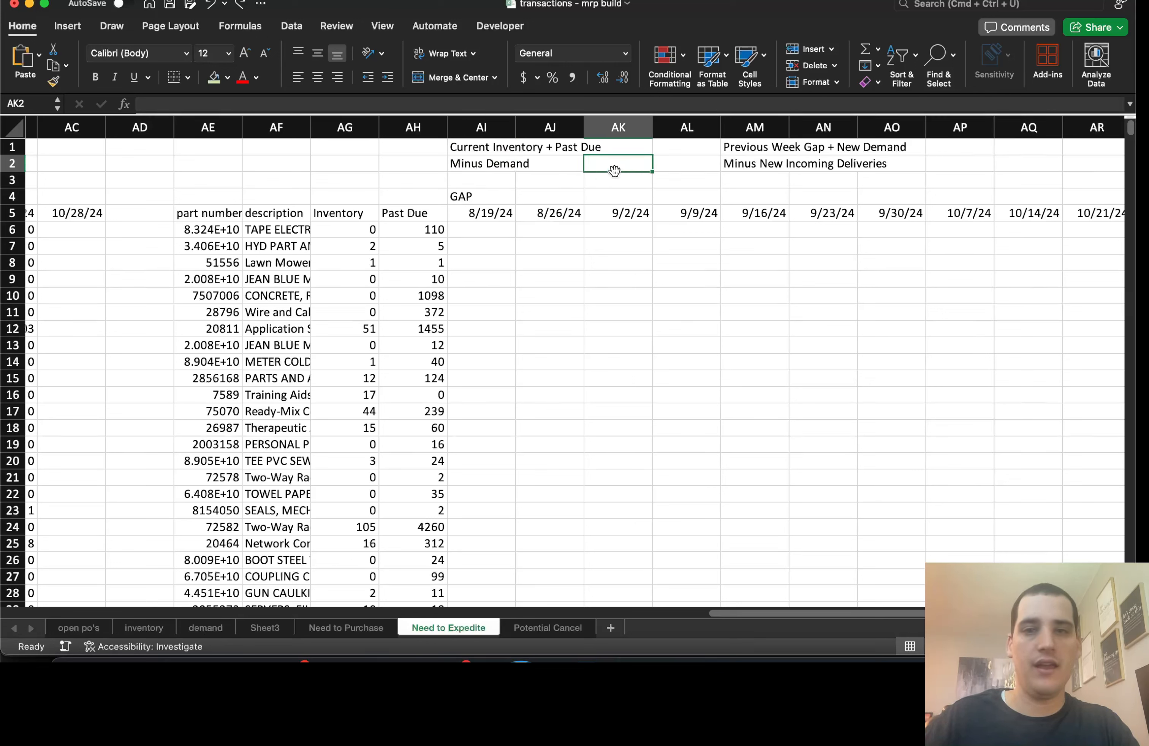
text(Negative = )
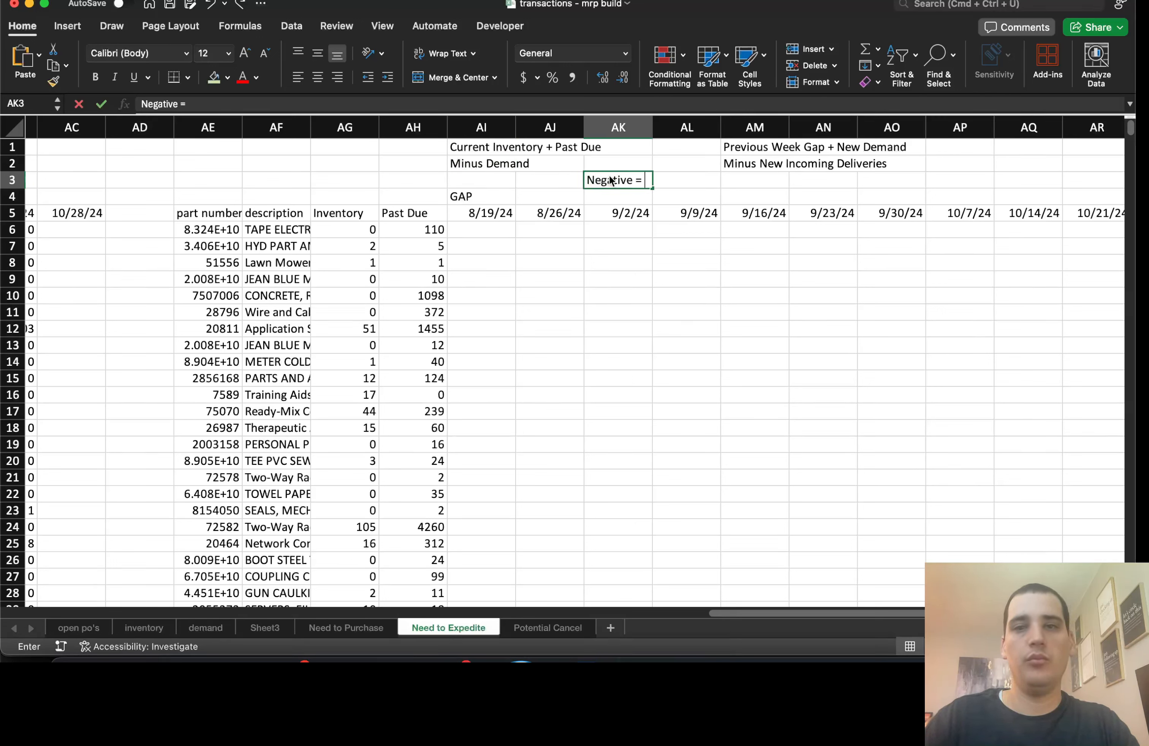
text(Stockout)
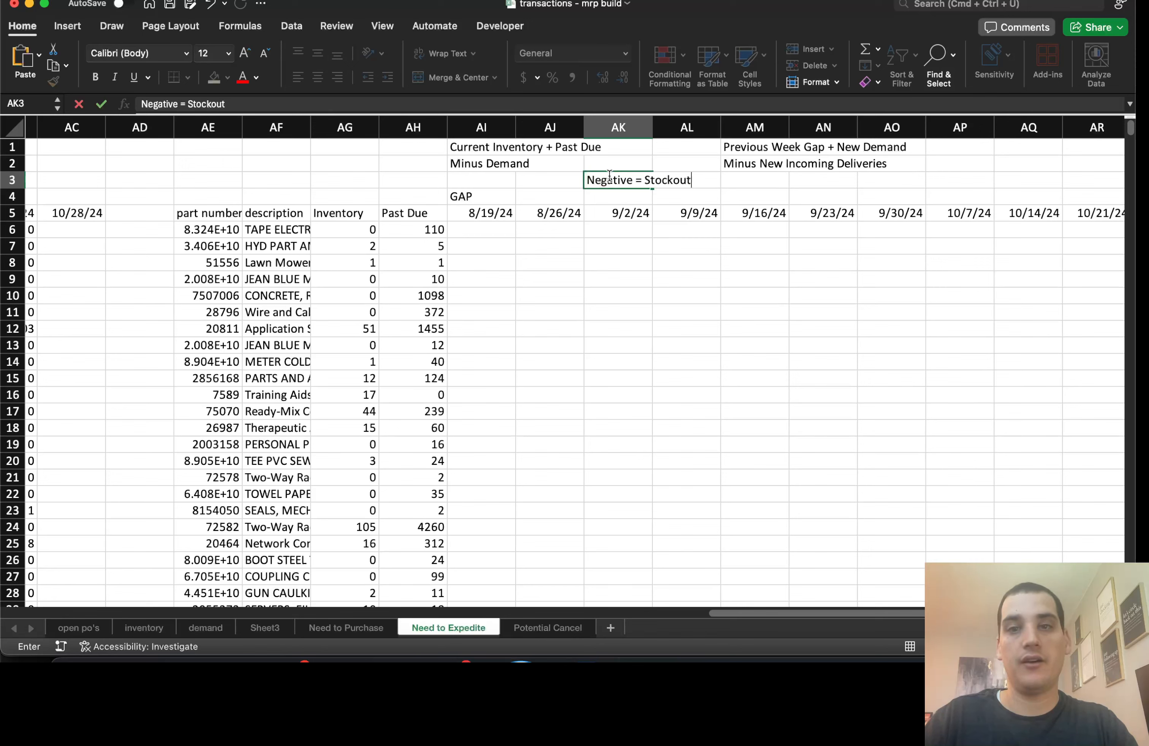
key(Return)
key(Up)
key(Left)
key(Up)
key(Up)
key(Left)
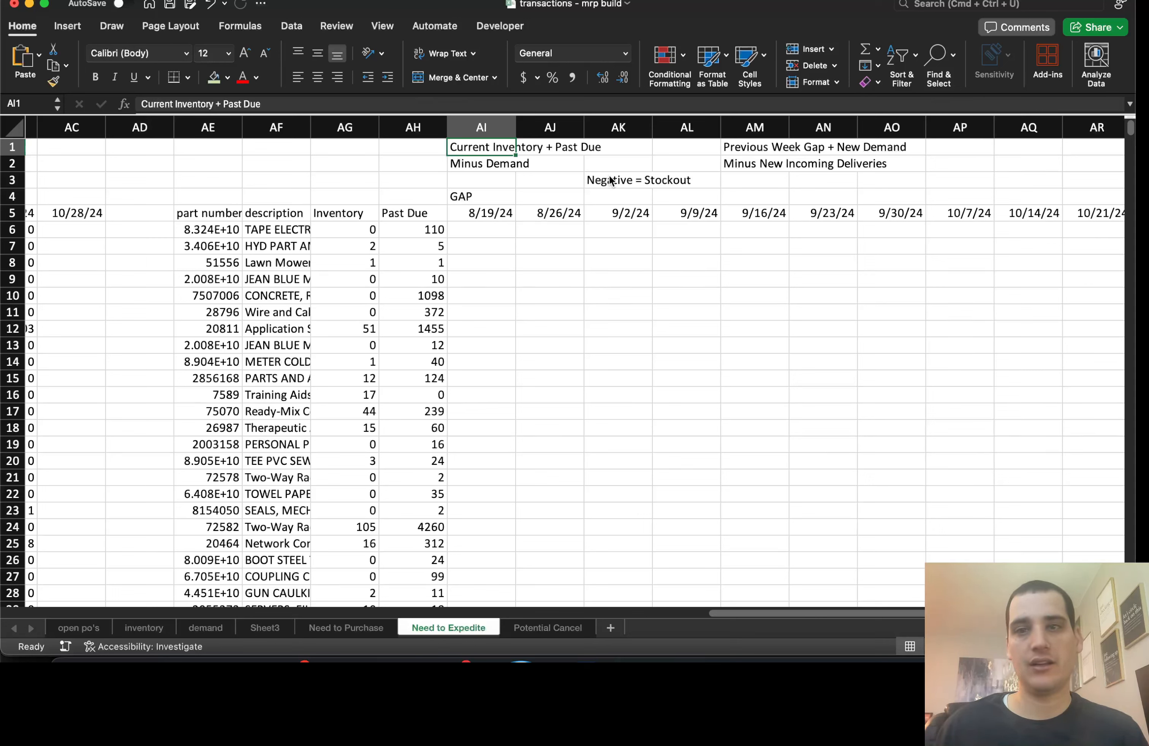
Correct the following weeks' gap rule to "Previous Week Gap + New Deliveries" in AM1 and "Minus New Demand" in AM2.
click(736, 150)
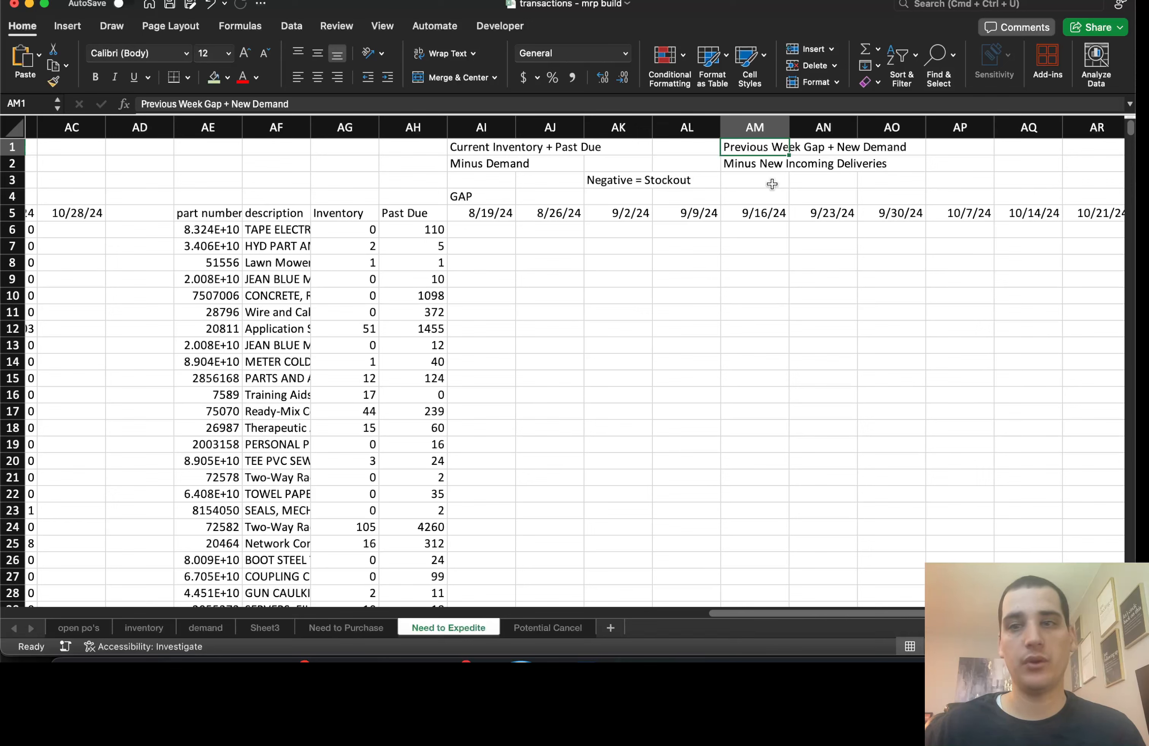
click(282, 104)
text(De)
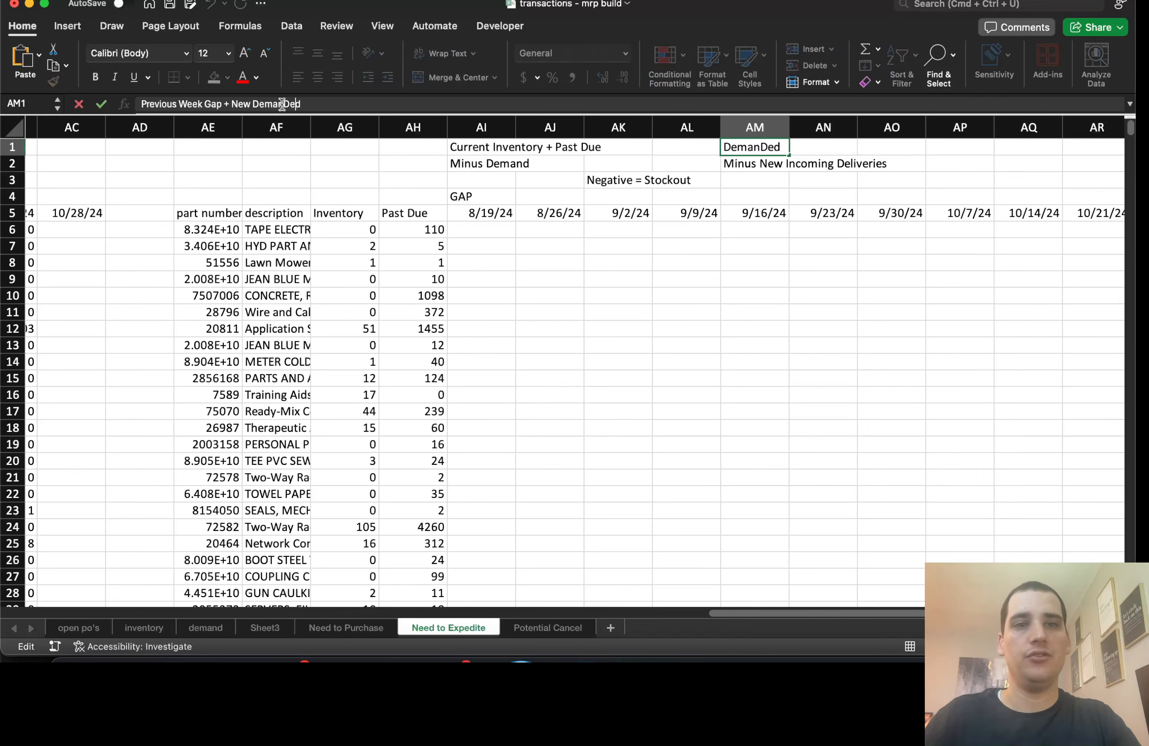
double_click(282, 104)
text(Deliveries)
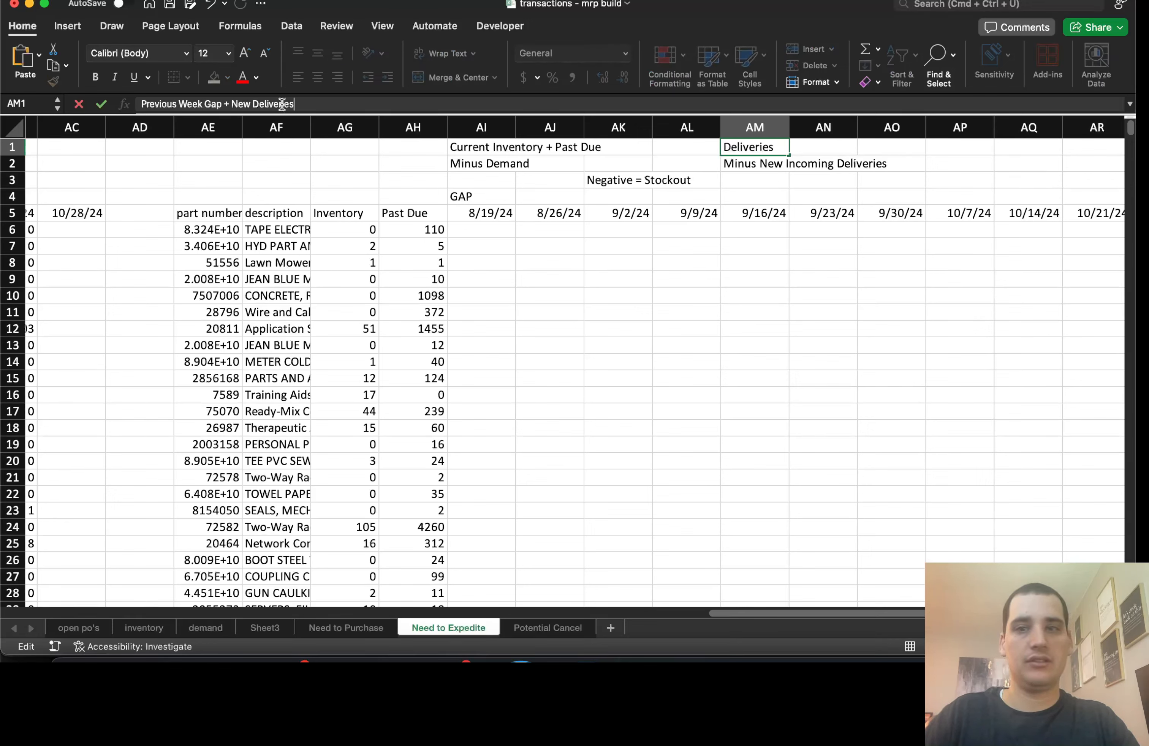
key(Return)
drag(189, 104, 293, 104)
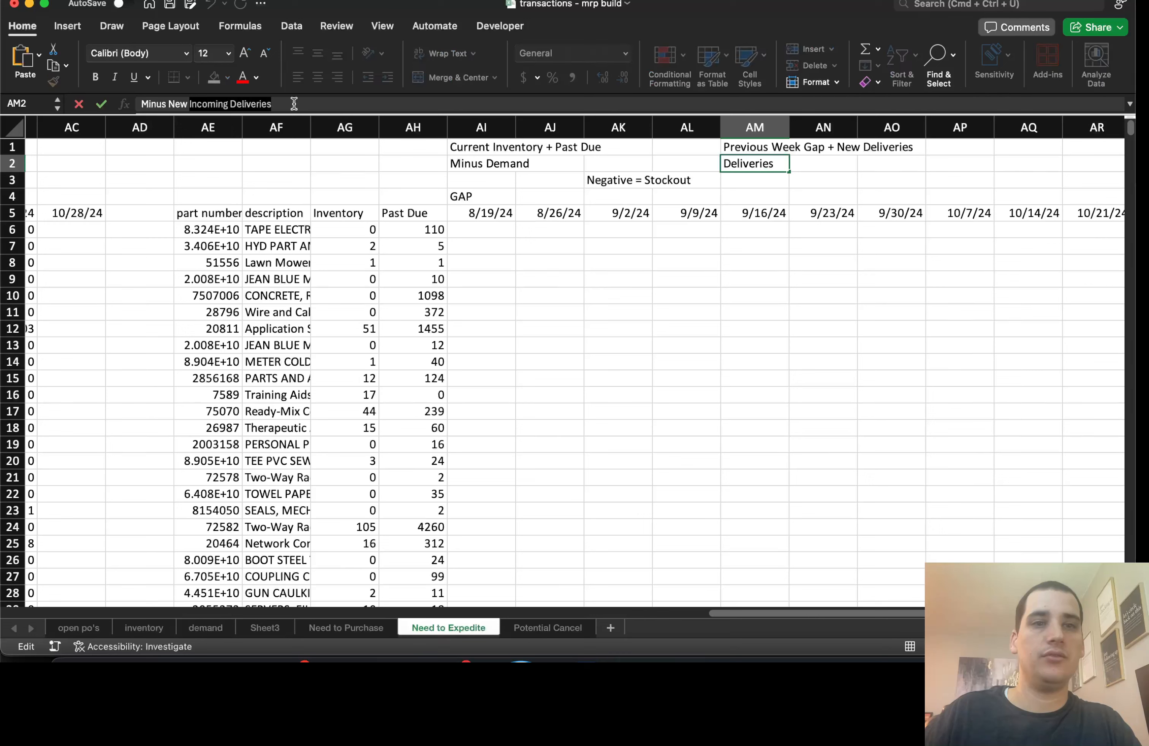
text(Demand)
key(Return)
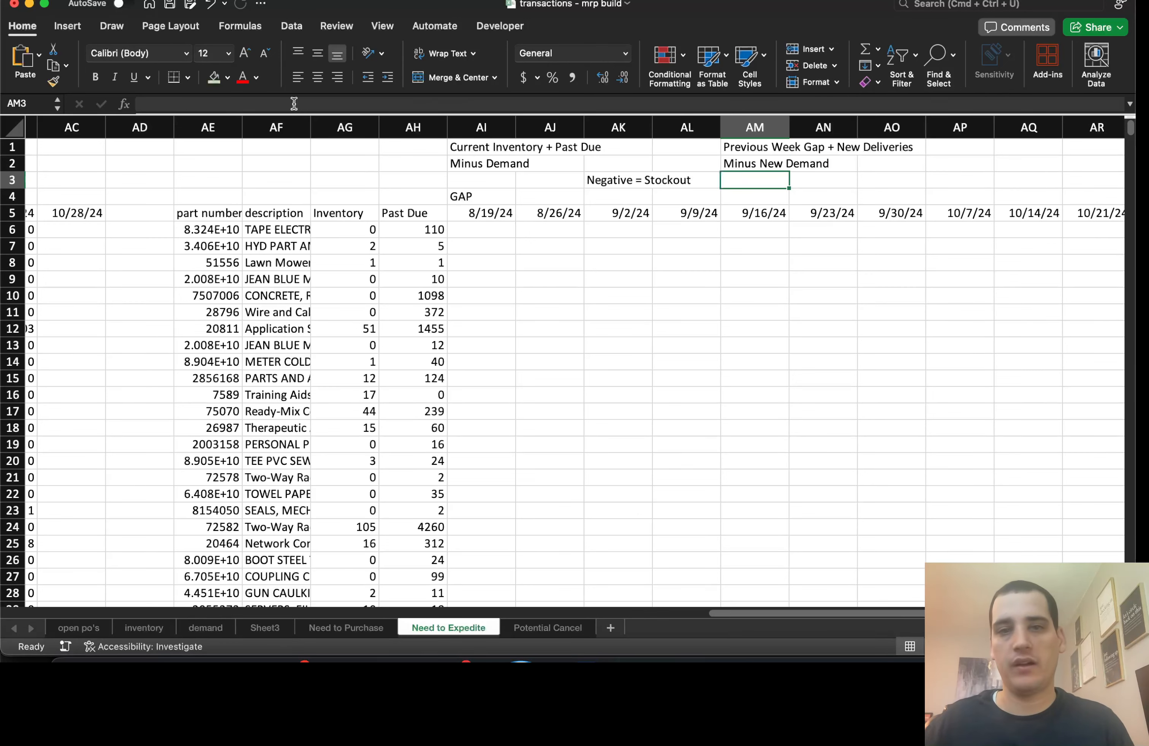
Enter the 8/19/24 gap formula =(AG6+AH6)-C6 in AI6, adding inventory and past due and subtracting that week's demand.
key(Return)
key(Down)
key(Down)
key(Left)
key(Left)
key(Left)
key(Left)
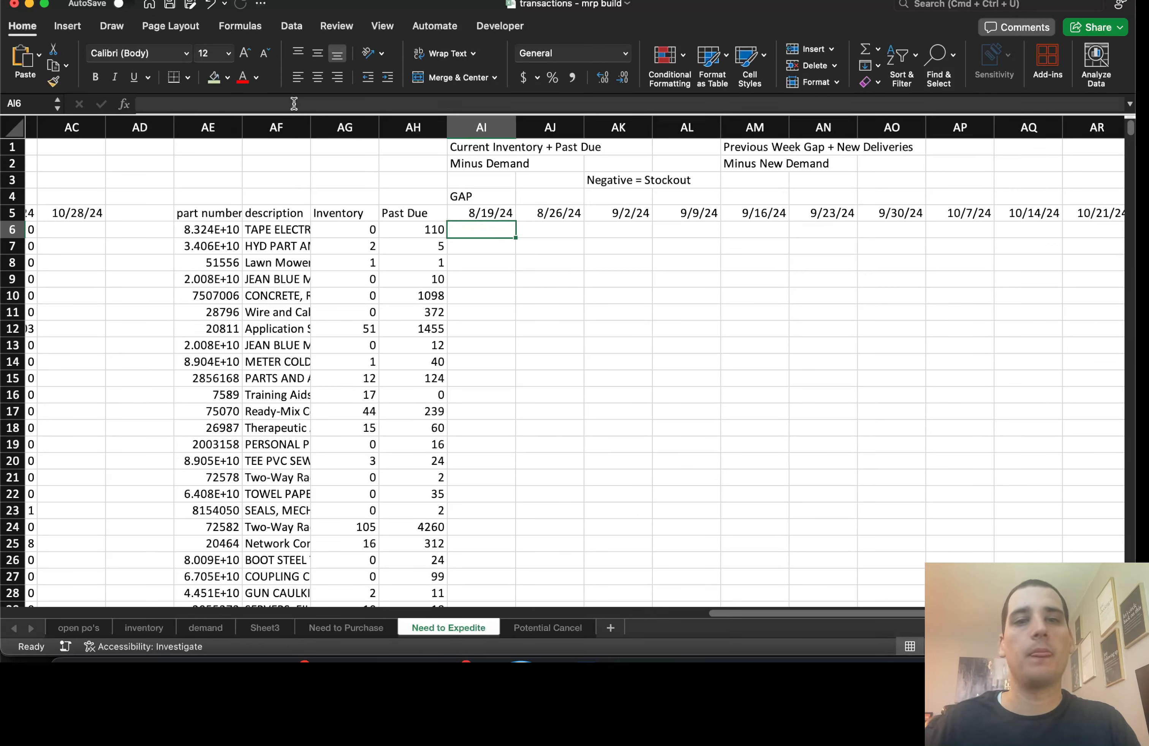
text(=()
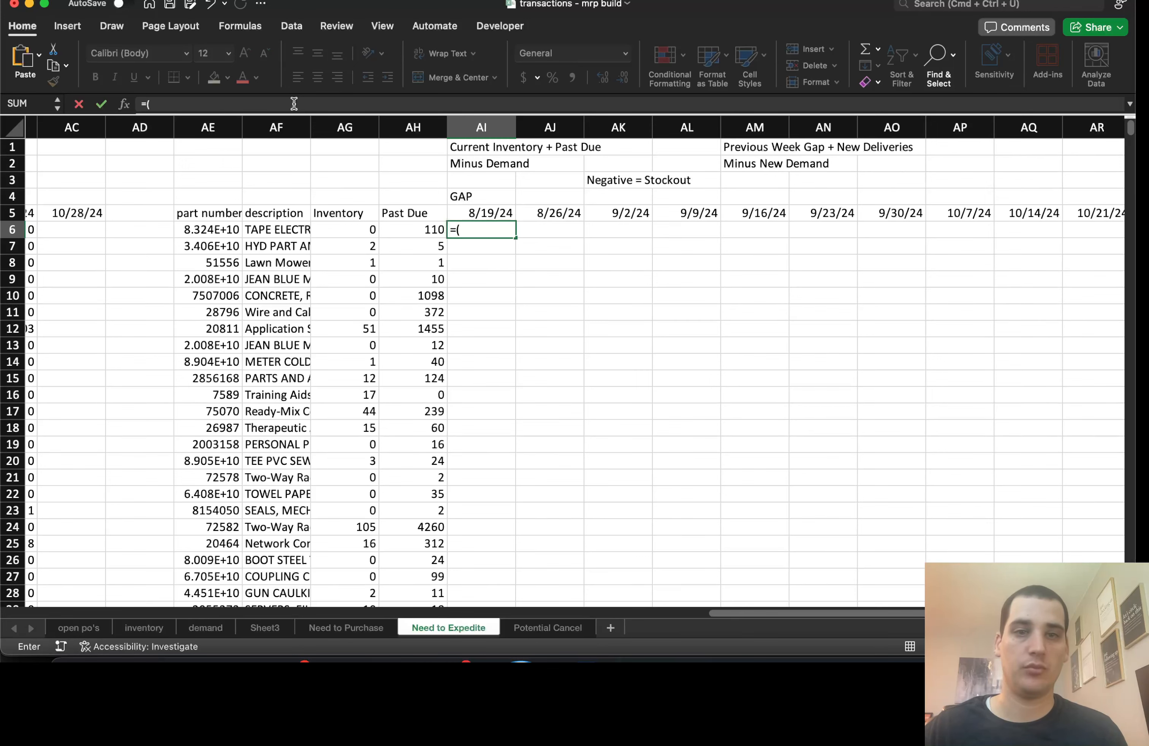
click(347, 230)
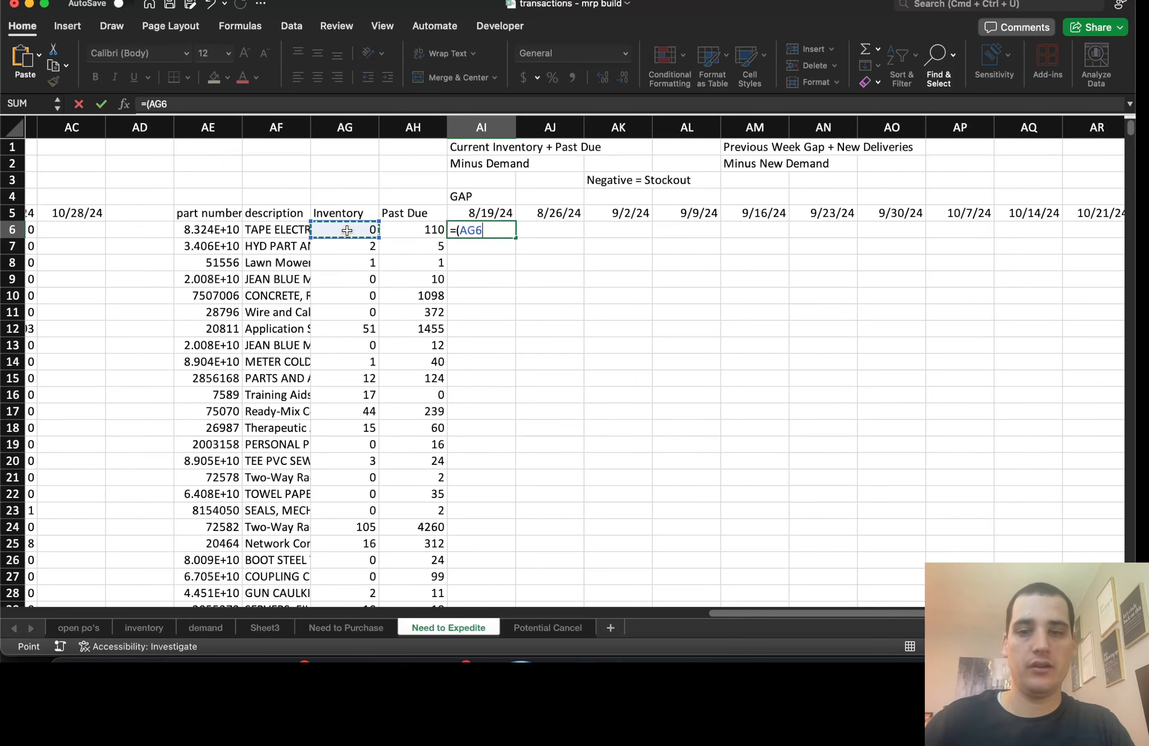
text(+)
click(423, 234)
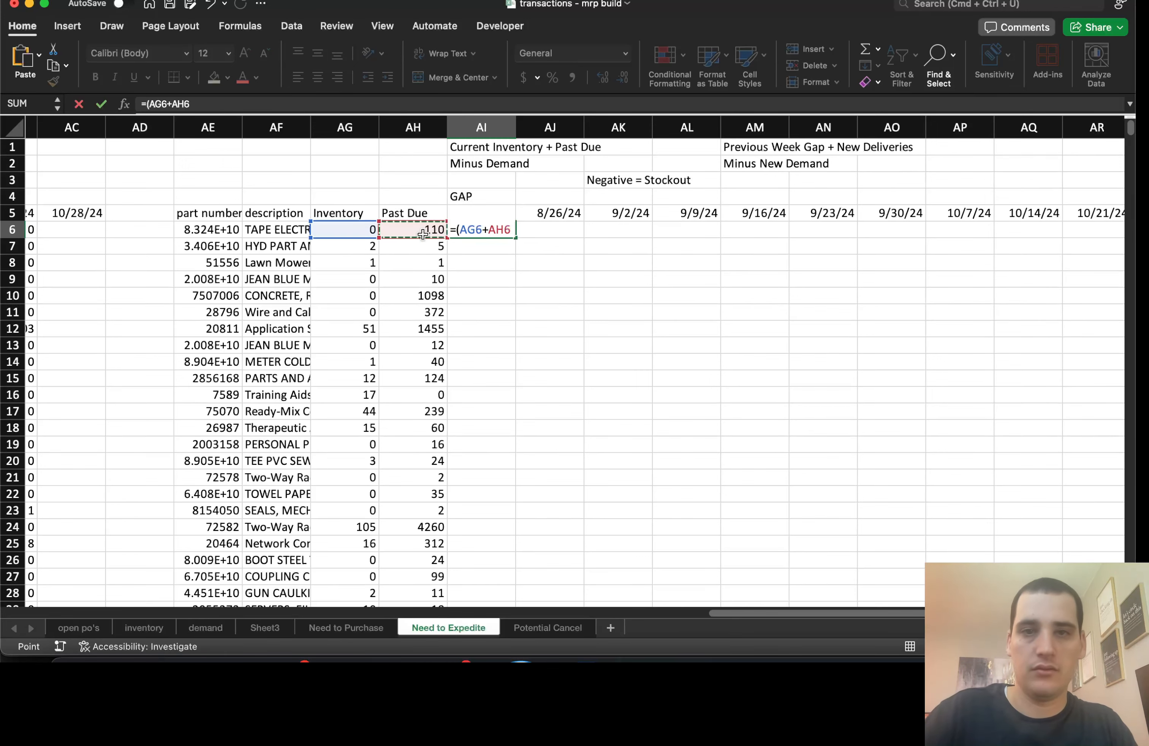
text()-)
scroll(440, 238, left, 10)
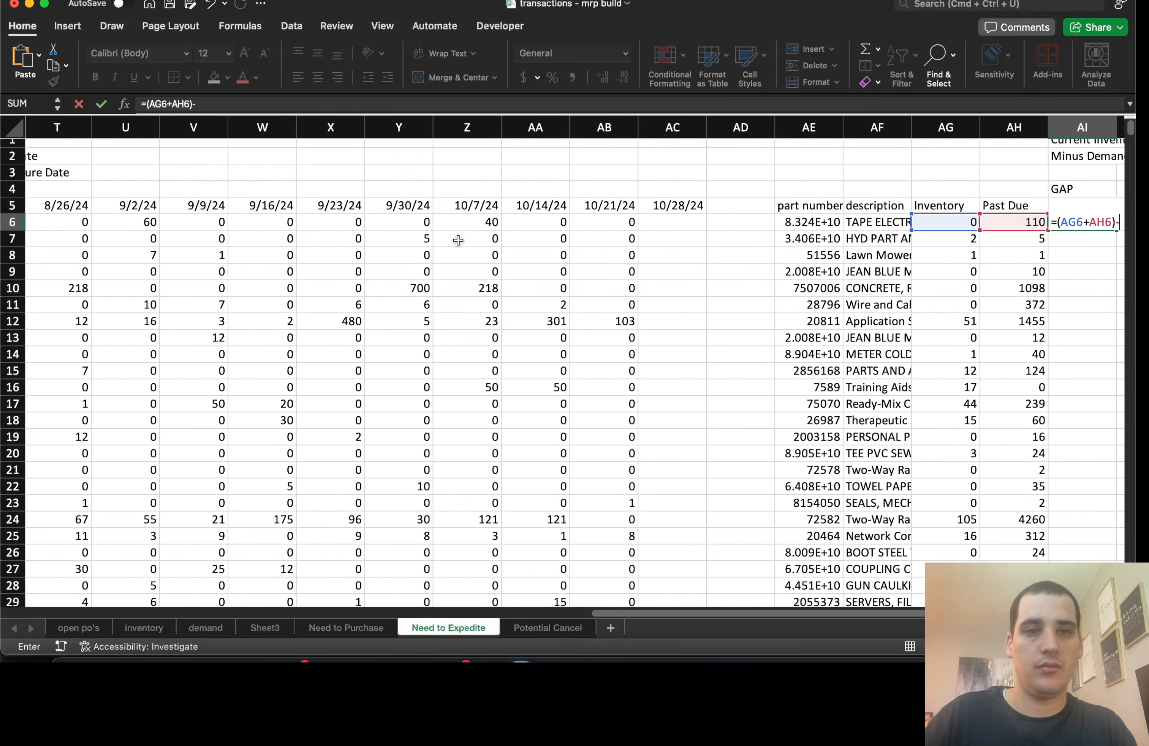
scroll(458, 240, left, 15)
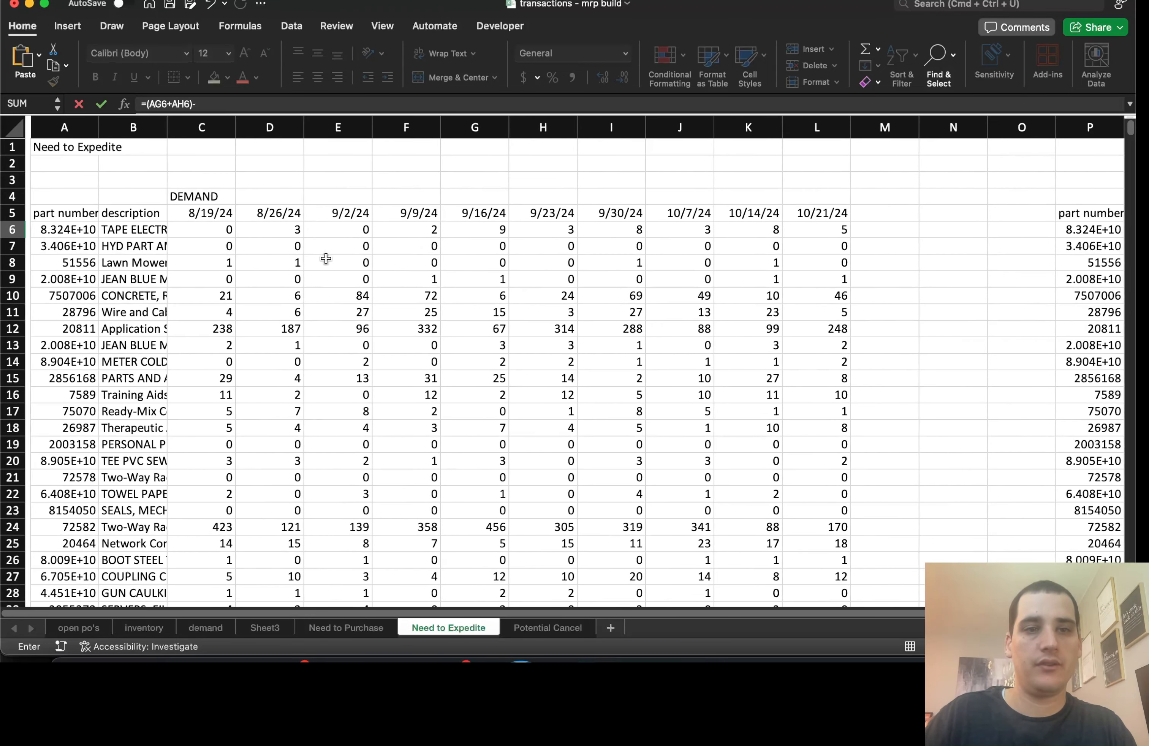
text(AE6)
click(220, 233)
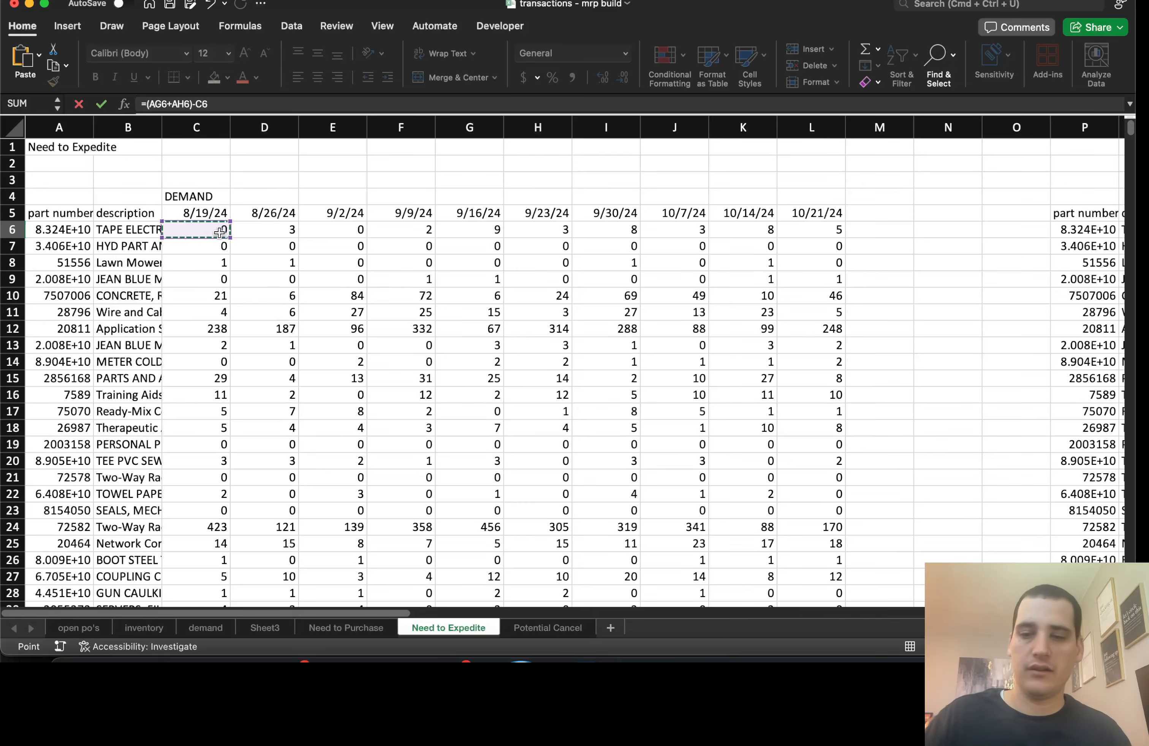
key(Return)
Try filling the AI6 gap formula across row 6 to the 10/21/24 week in AR6, then undo the fill.
key(Right)
key(Right)
key(Right)
key(Right)
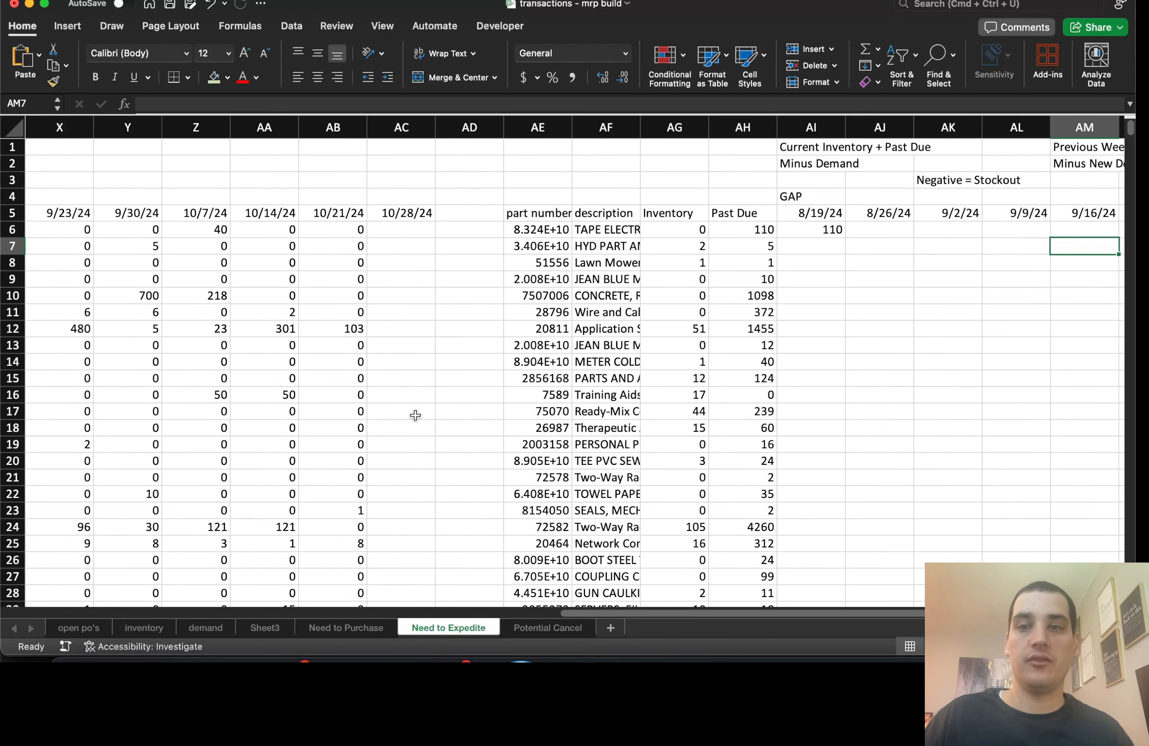
scroll(415, 415, right, 6)
click(377, 231)
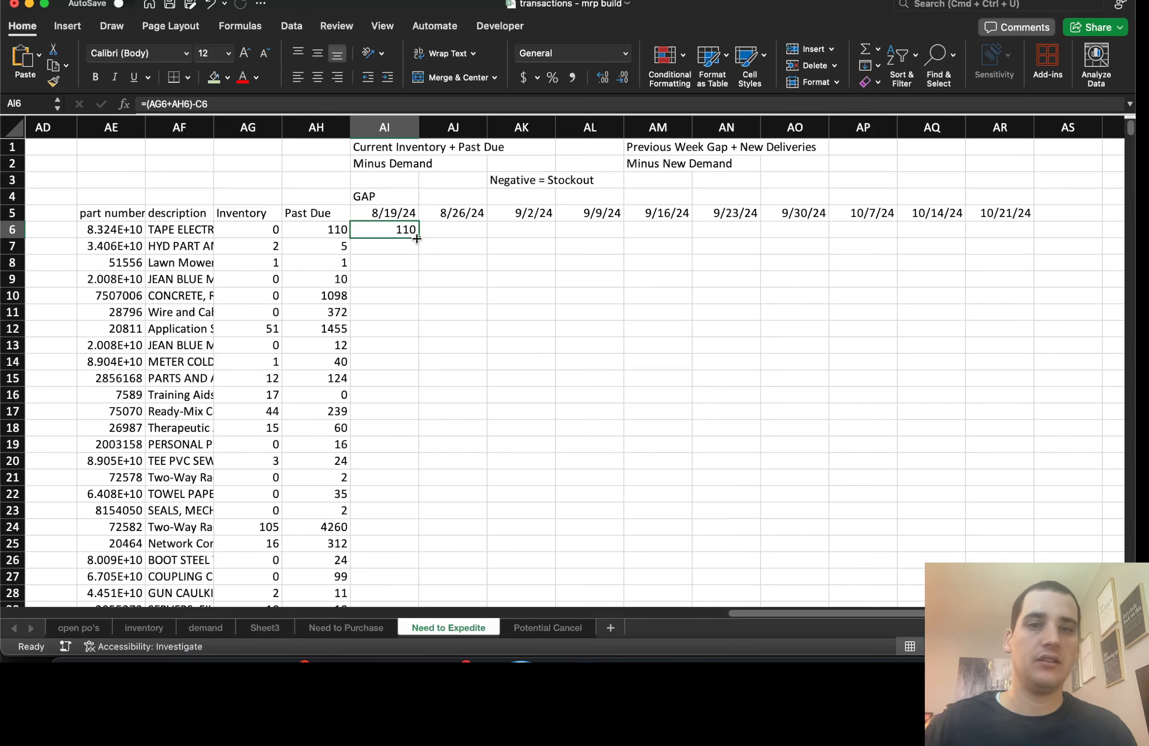
drag(416, 238, 1001, 251)
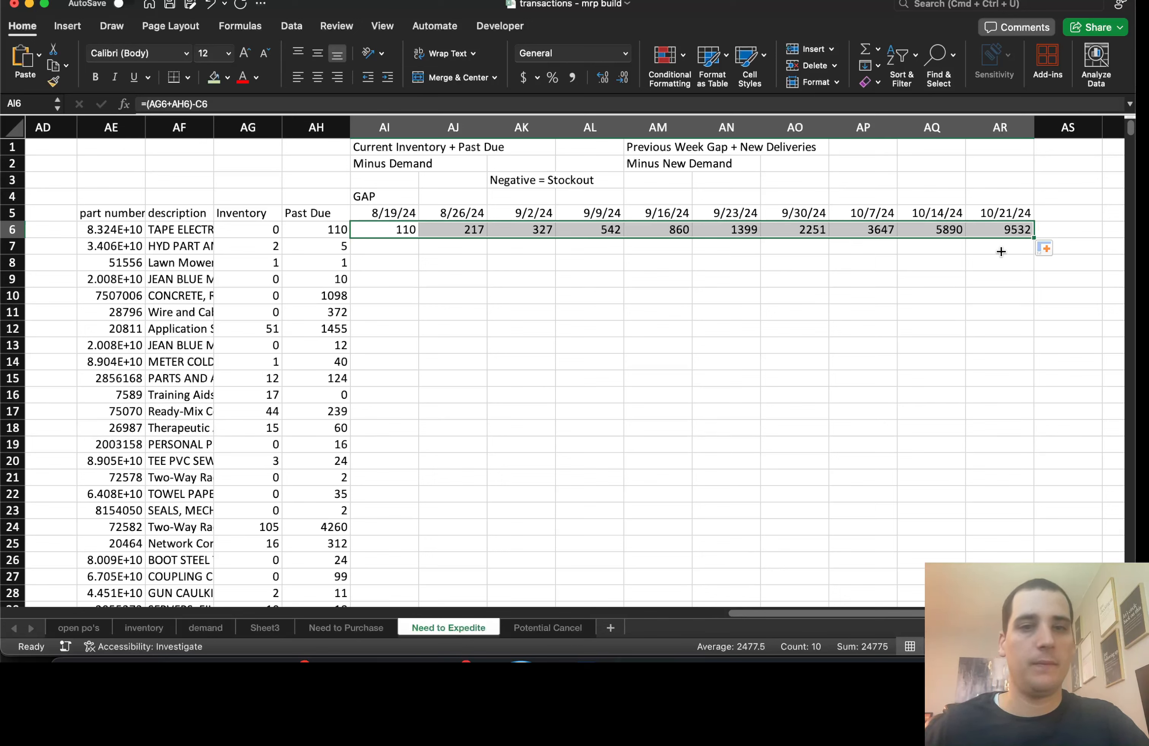
key(super+z)
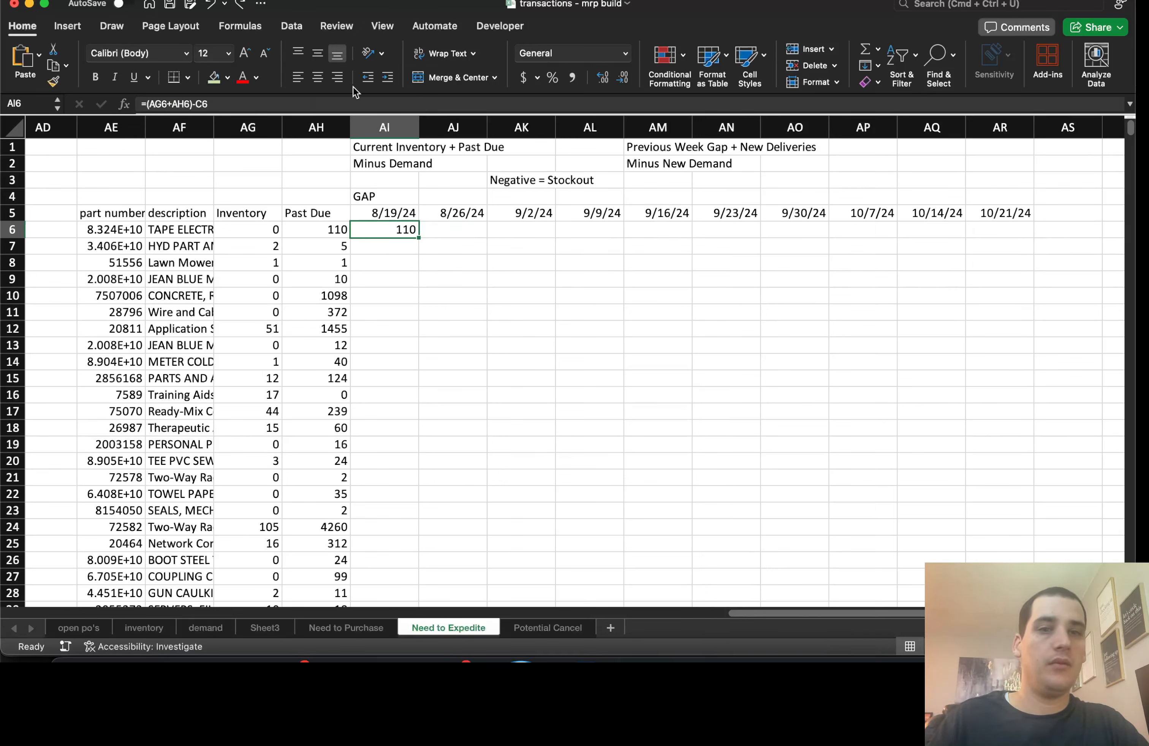
Fill the 8/19/24 gap formula from AI6 down the column for all parts.
key(Right)
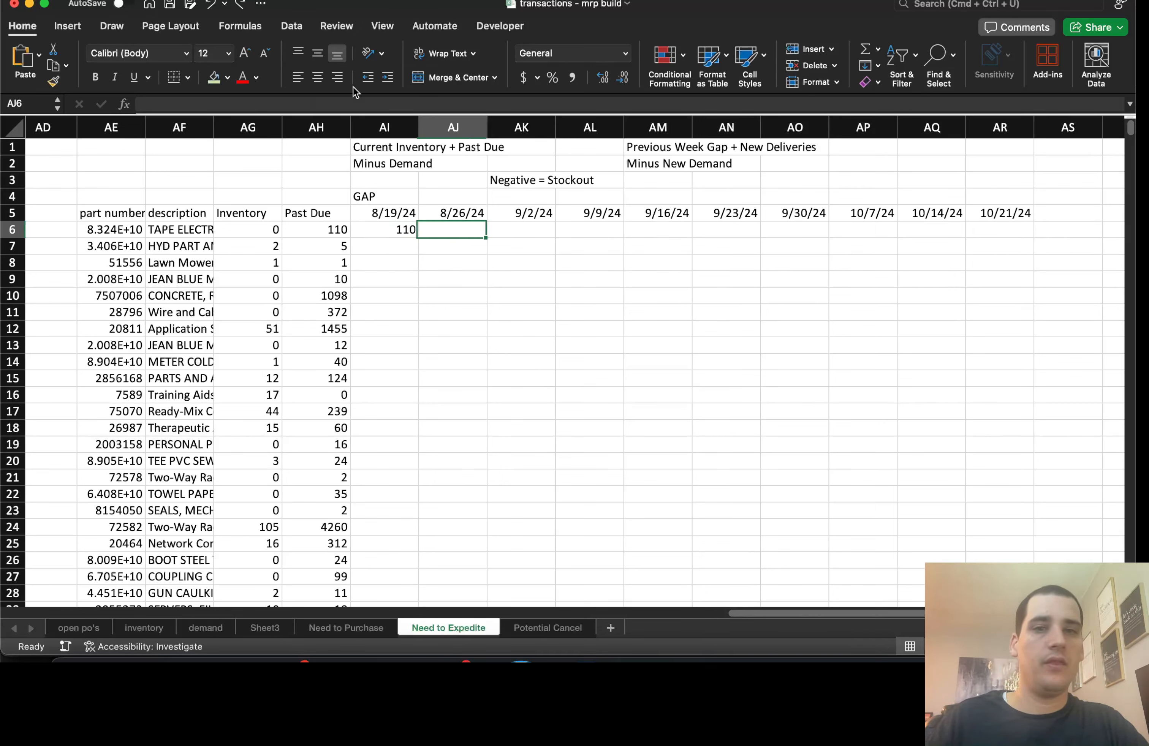
click(400, 231)
double_click(416, 237)
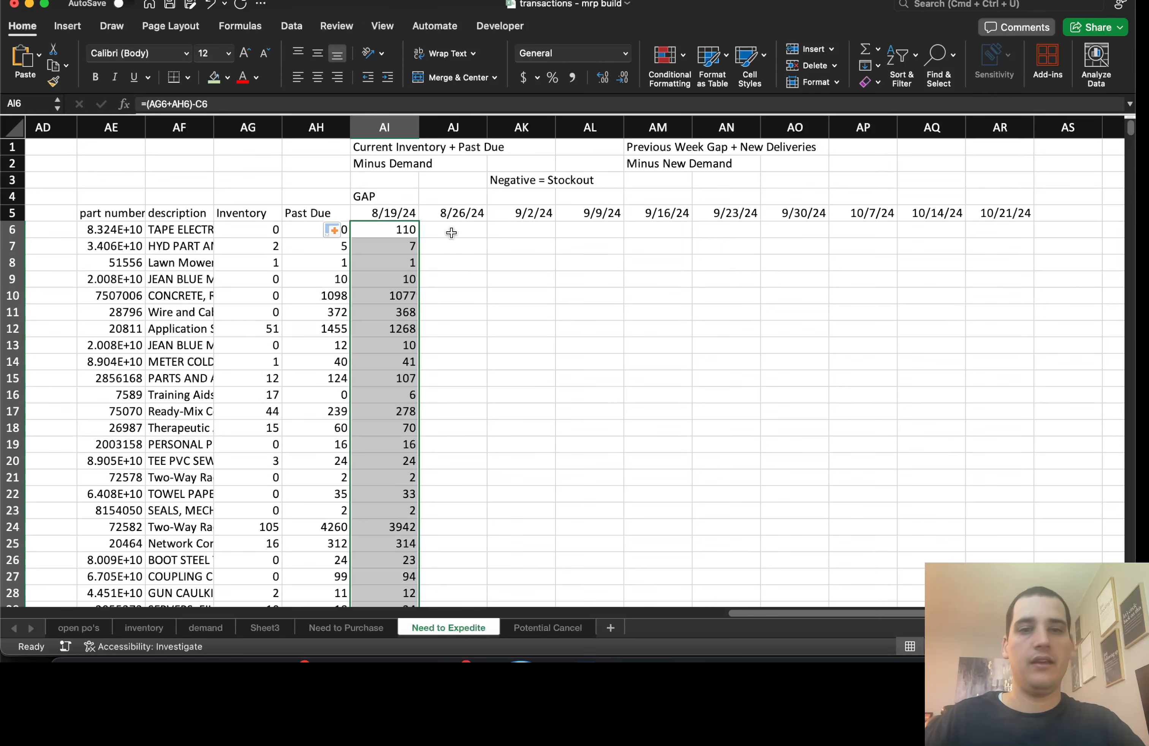
Enter the 8/26/24 gap formula =AI6+S6-C6 in AJ6, combining the previous gap, 8/19/24 deliveries and 8/19/24 demand.
click(449, 232)
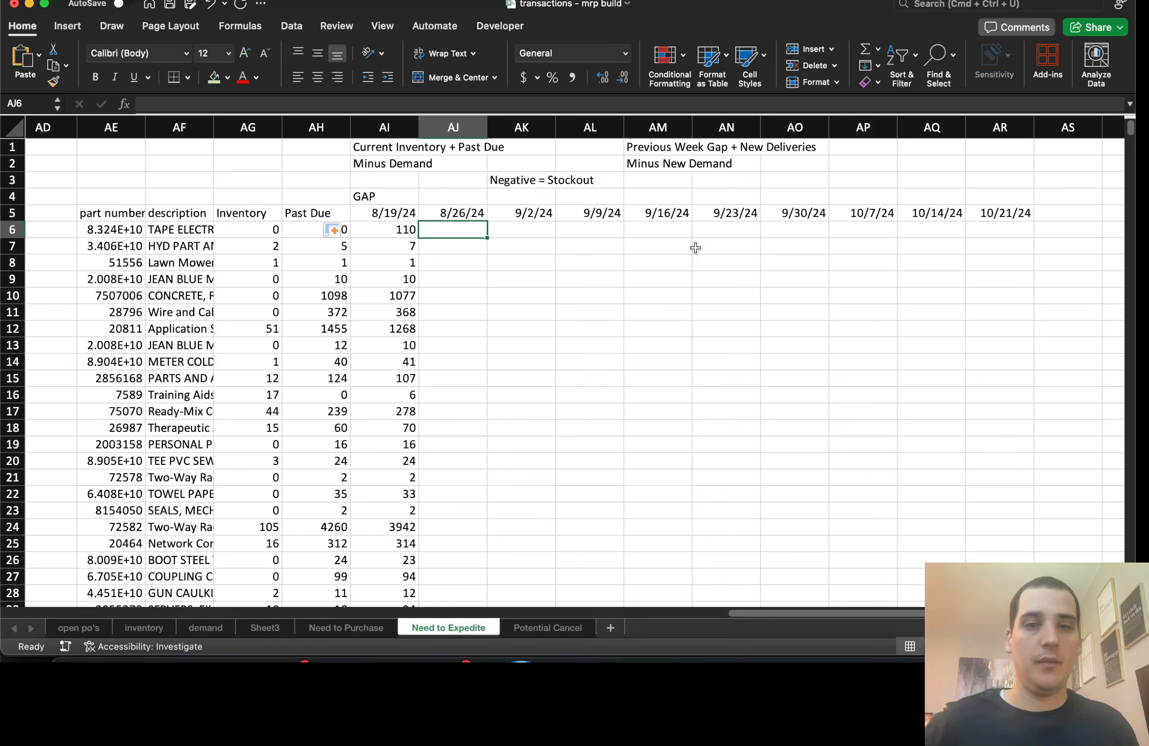
text(=)
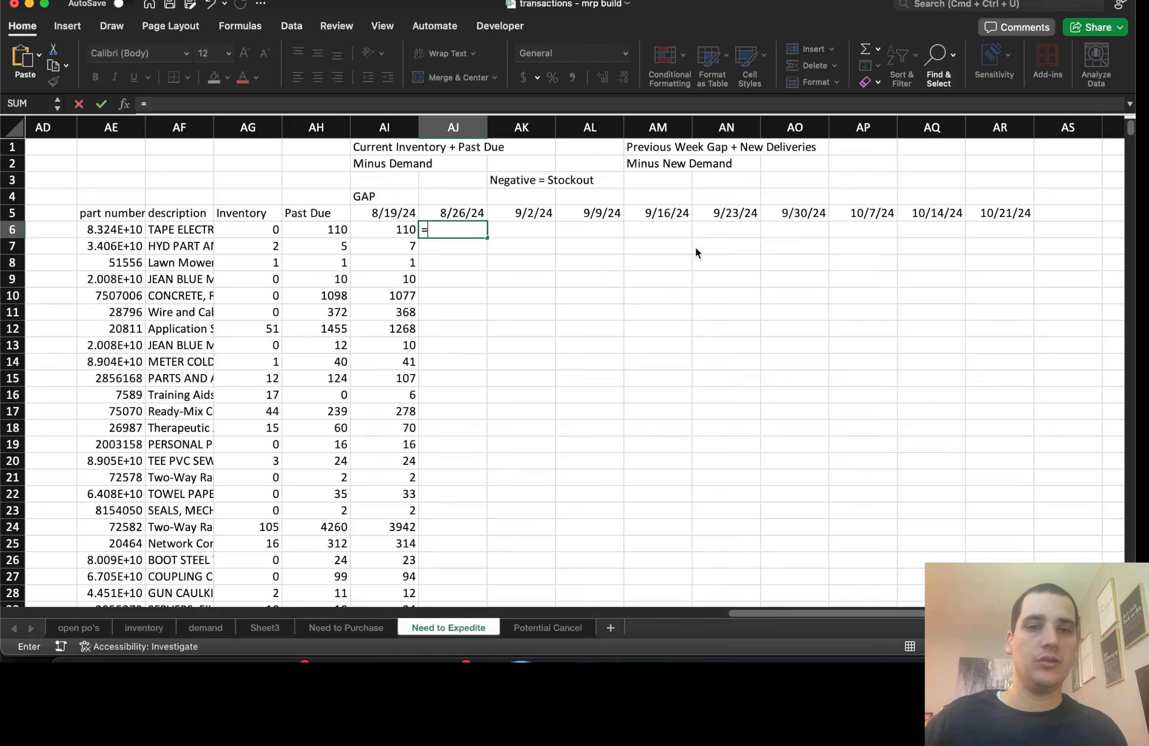
key(Left)
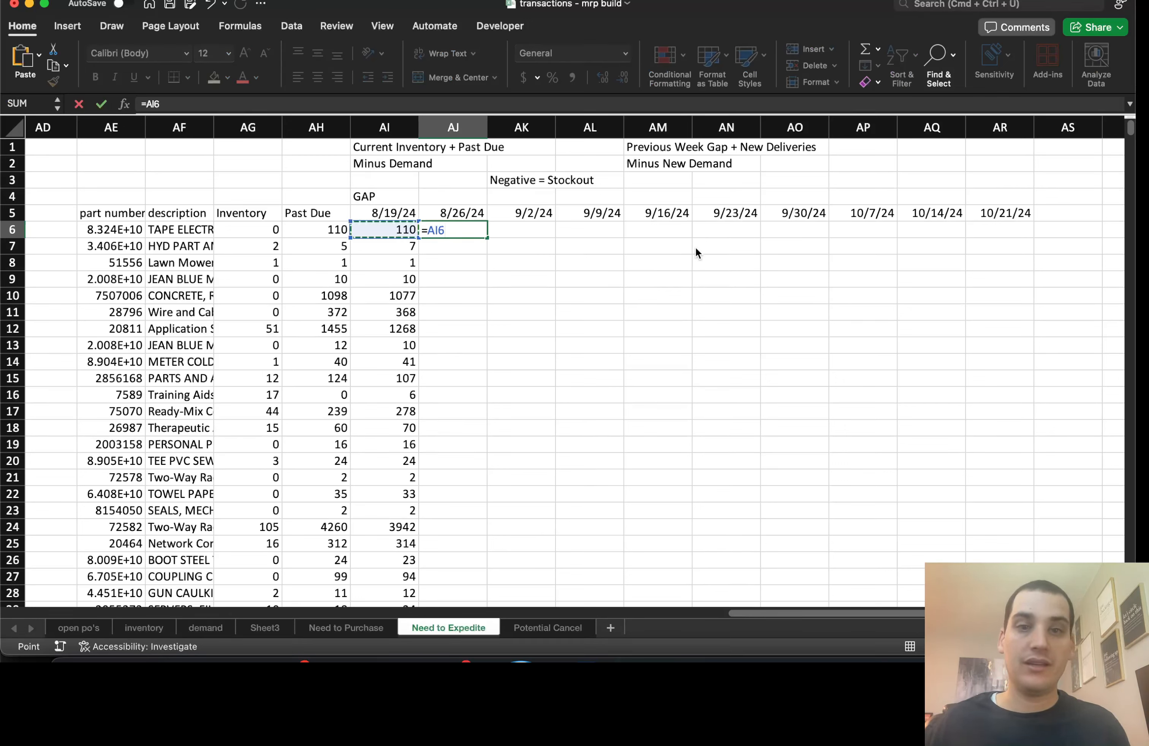
text(+)
scroll(650, 252, left, 10)
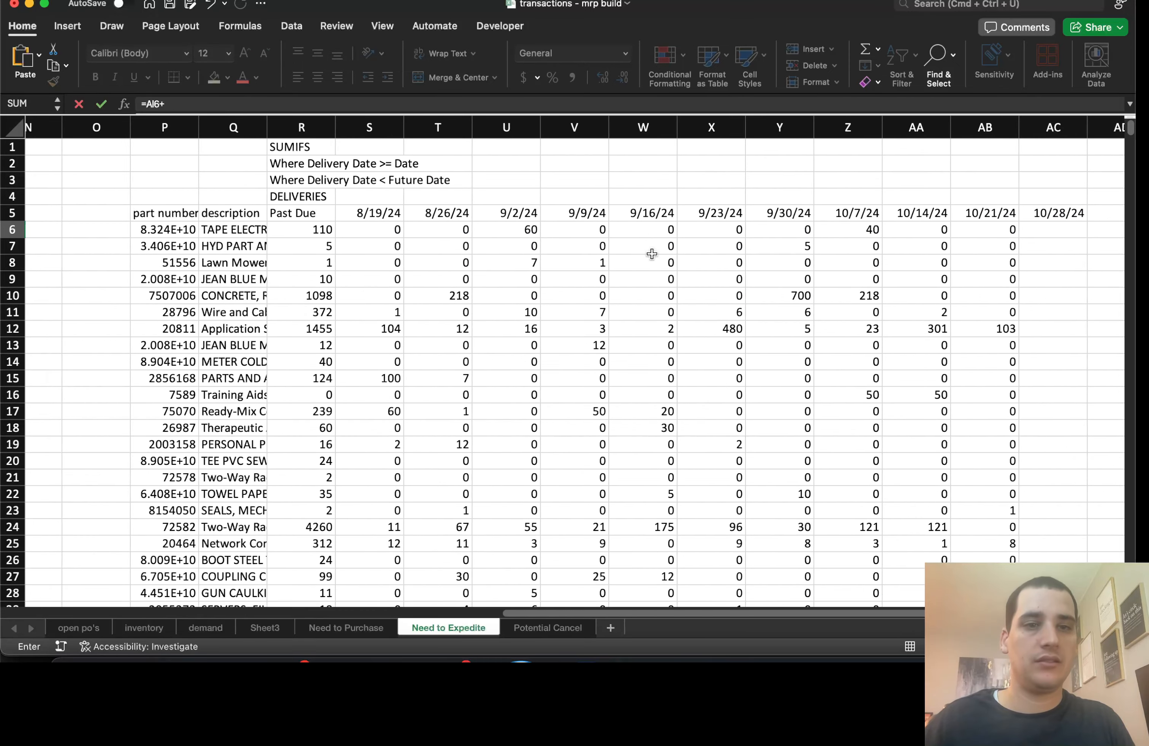
click(581, 230)
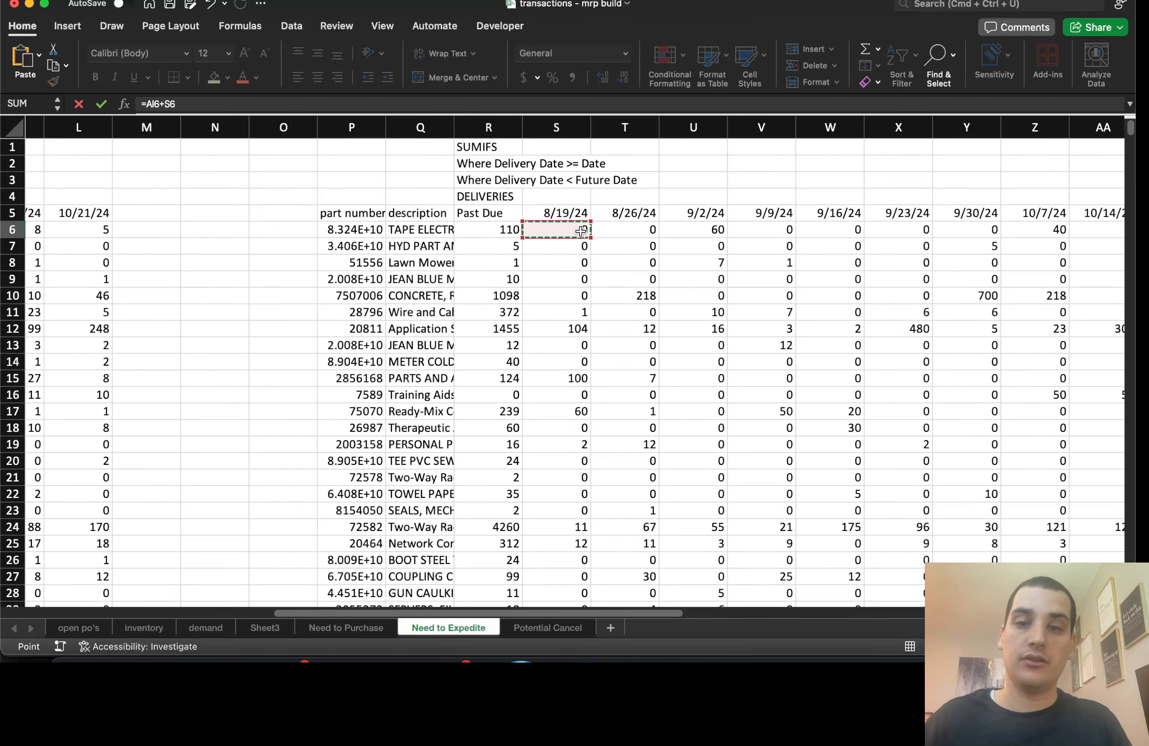
text(-)
scroll(581, 231, left, 8)
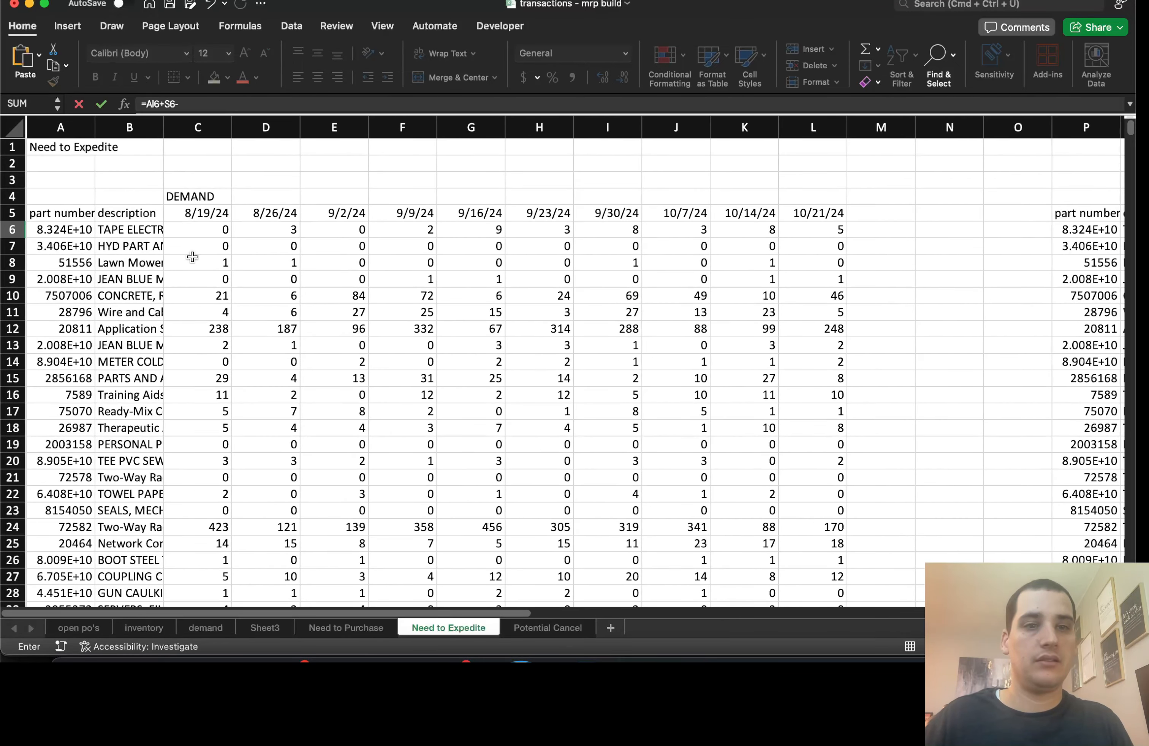
click(197, 229)
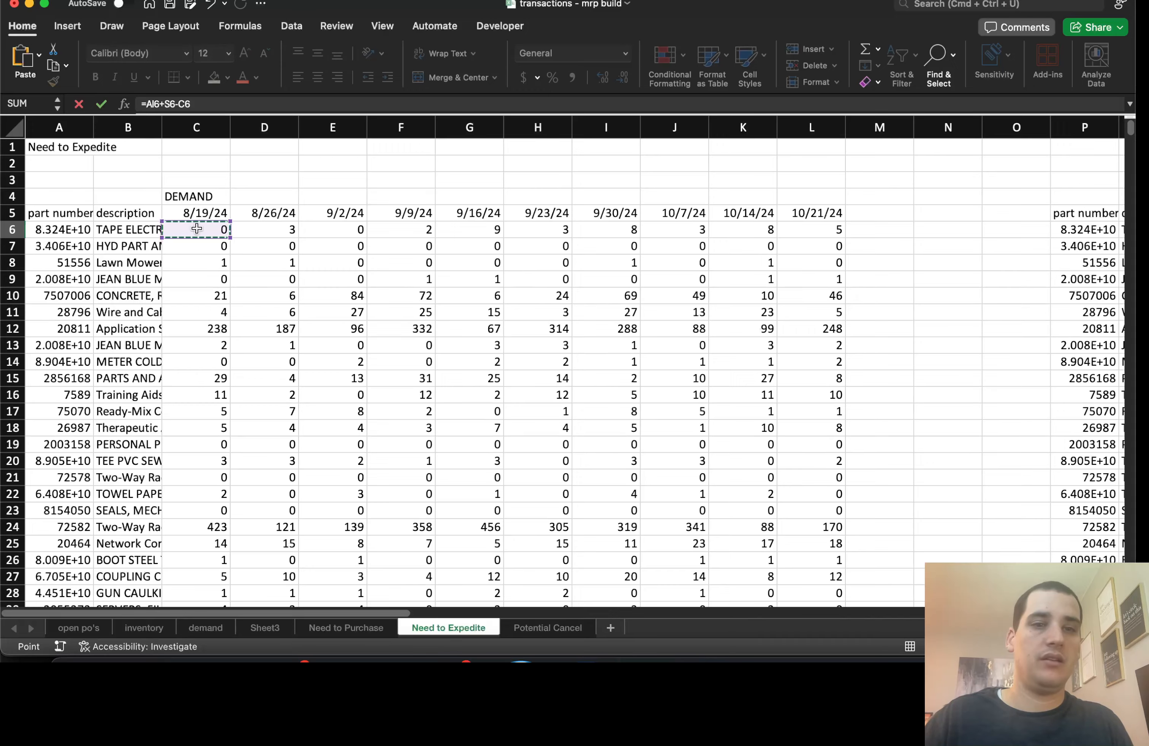
key(Return)
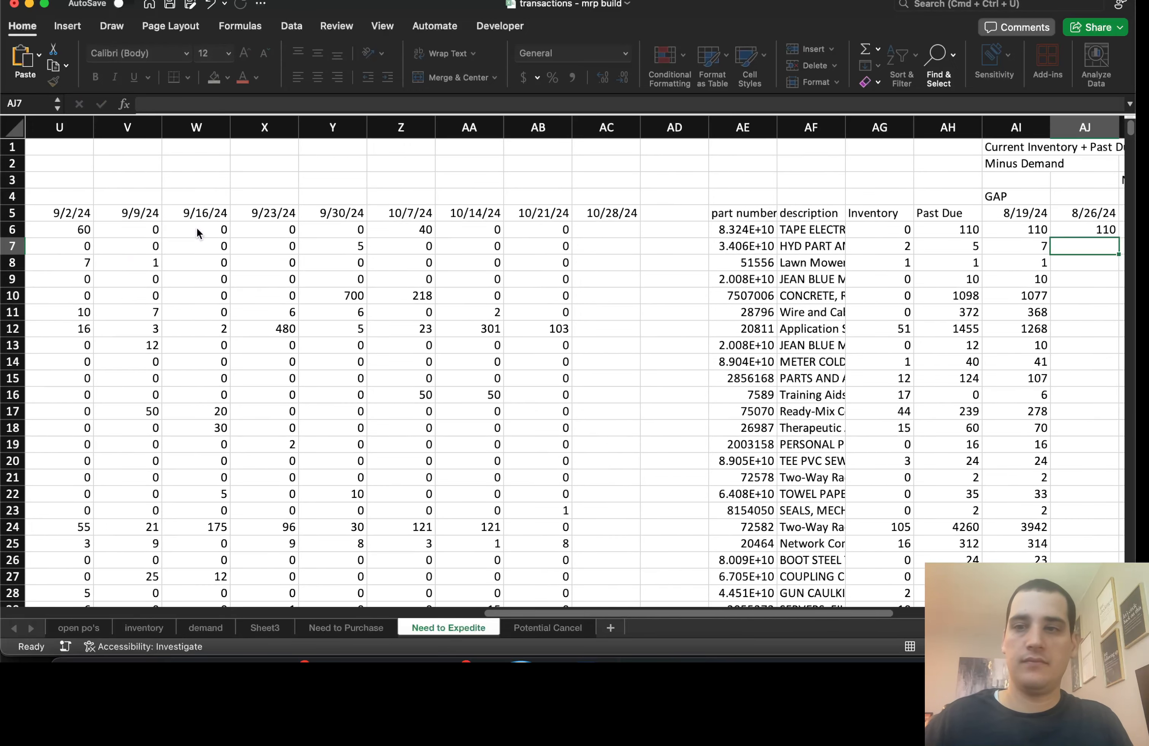
Shift the AJ6 formula's demand and delivery references to the 8/26/24 week so it reads =AI6+T6-D6.
scroll(196, 232, right, 3)
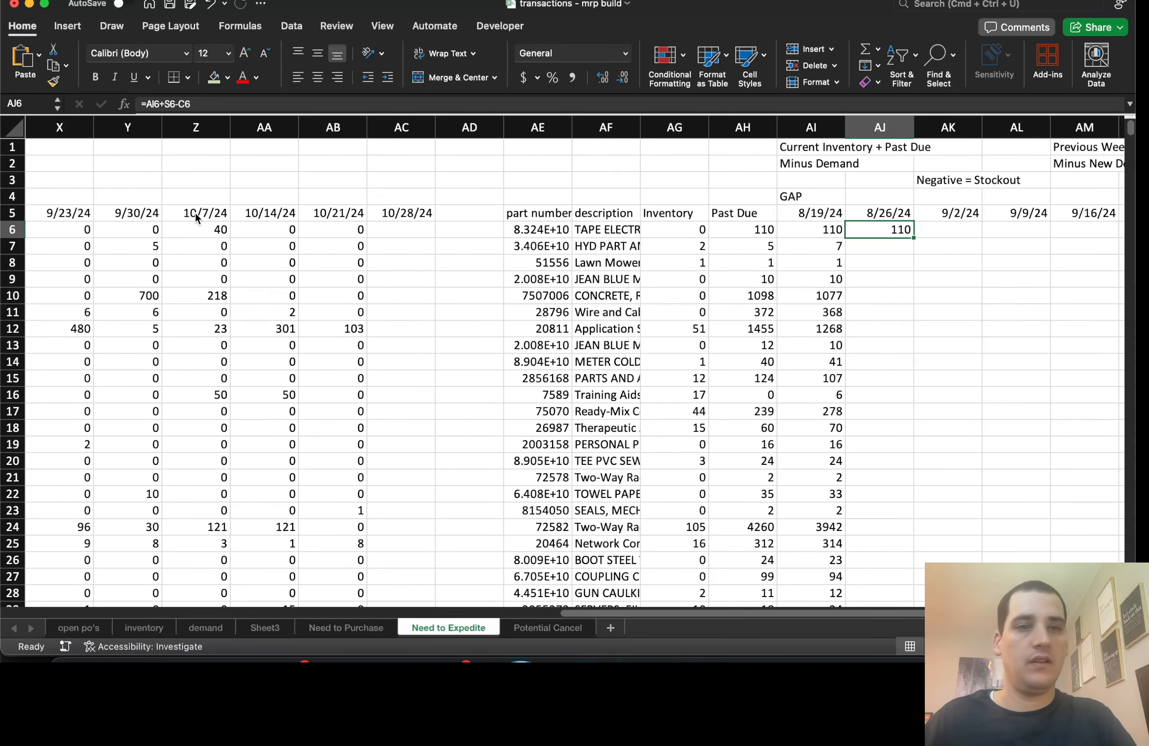
click(199, 104)
scroll(196, 307, left, 6)
scroll(196, 307, left, 6)
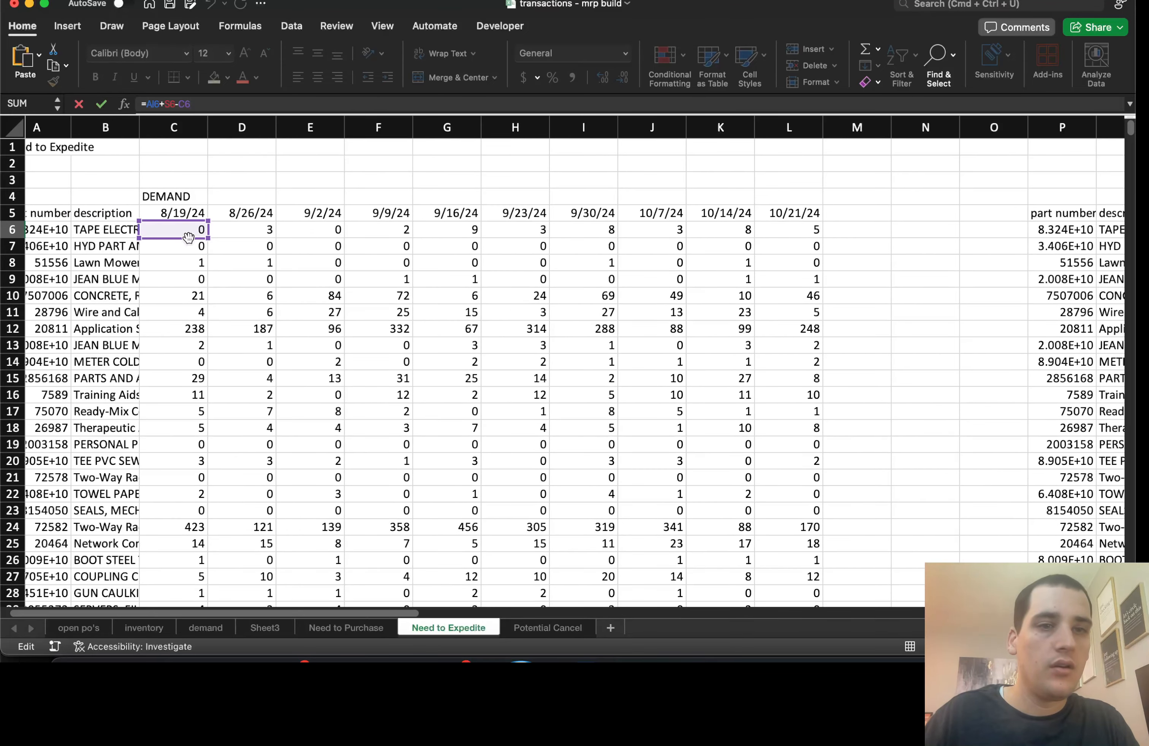
drag(189, 237, 229, 238)
scroll(373, 359, right, 6)
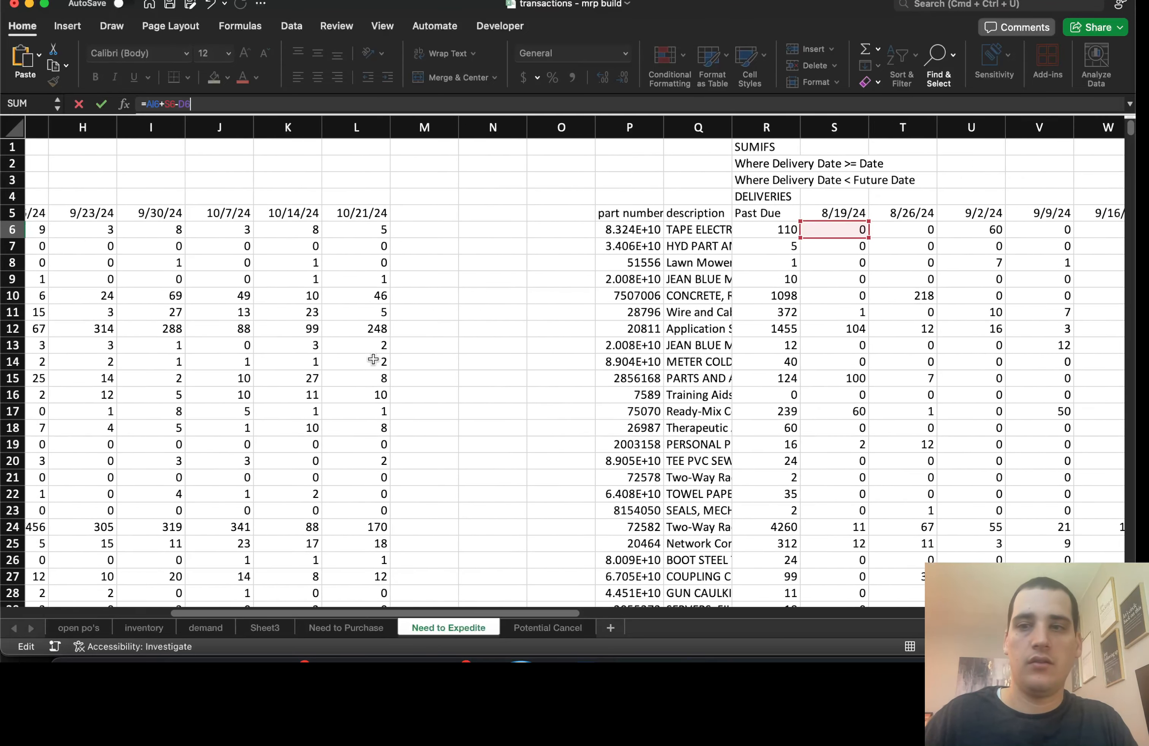
drag(844, 236, 890, 236)
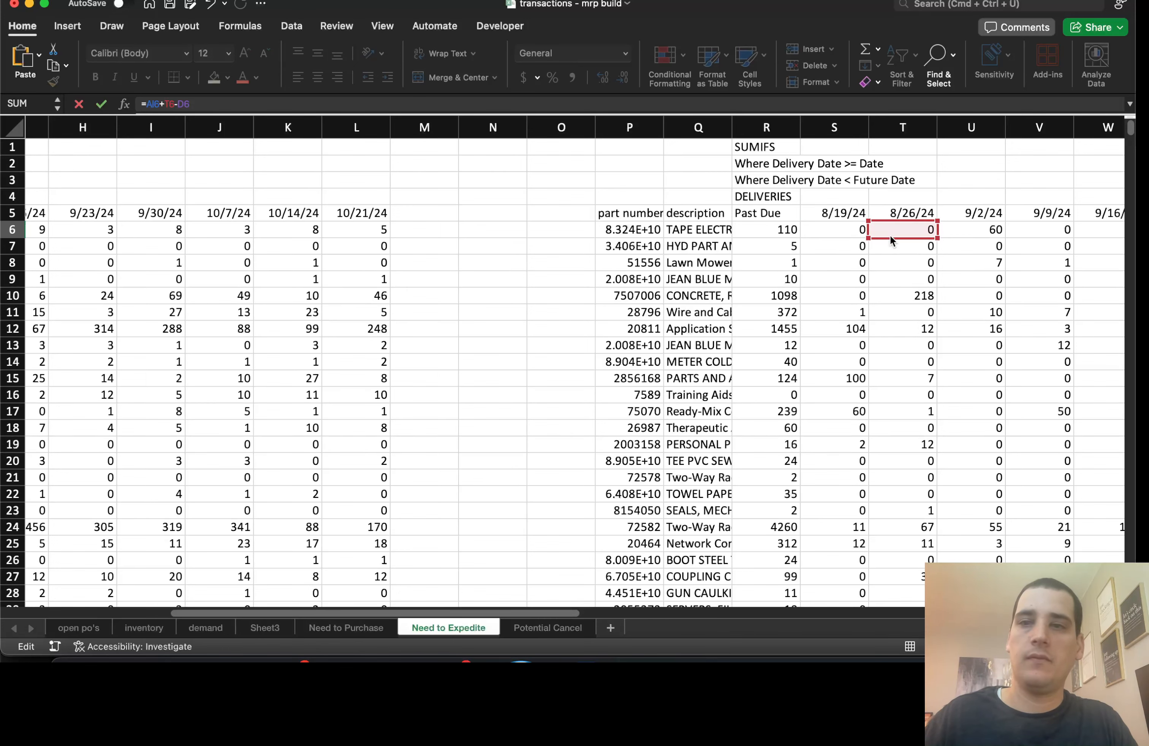
key(Return)
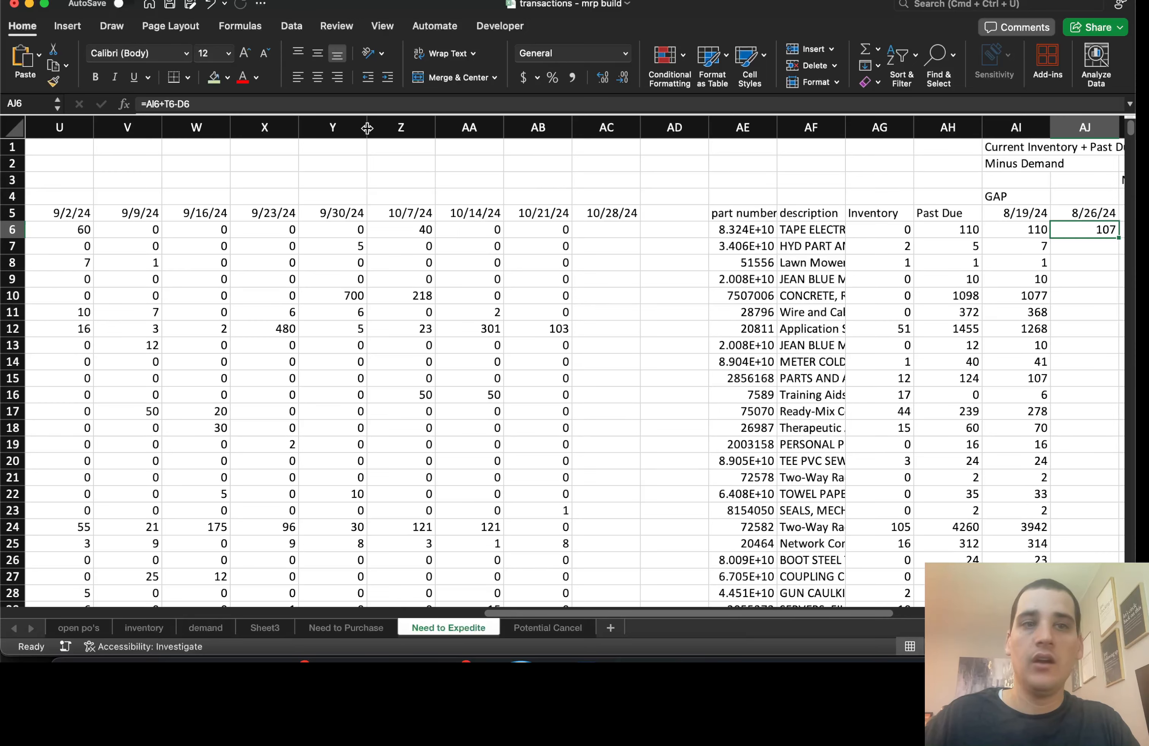
Set the delivery reference in AJ6 to the 8/19/24 week so the formula reads =AI6+S6-D6.
scroll(379, 283, right, 1)
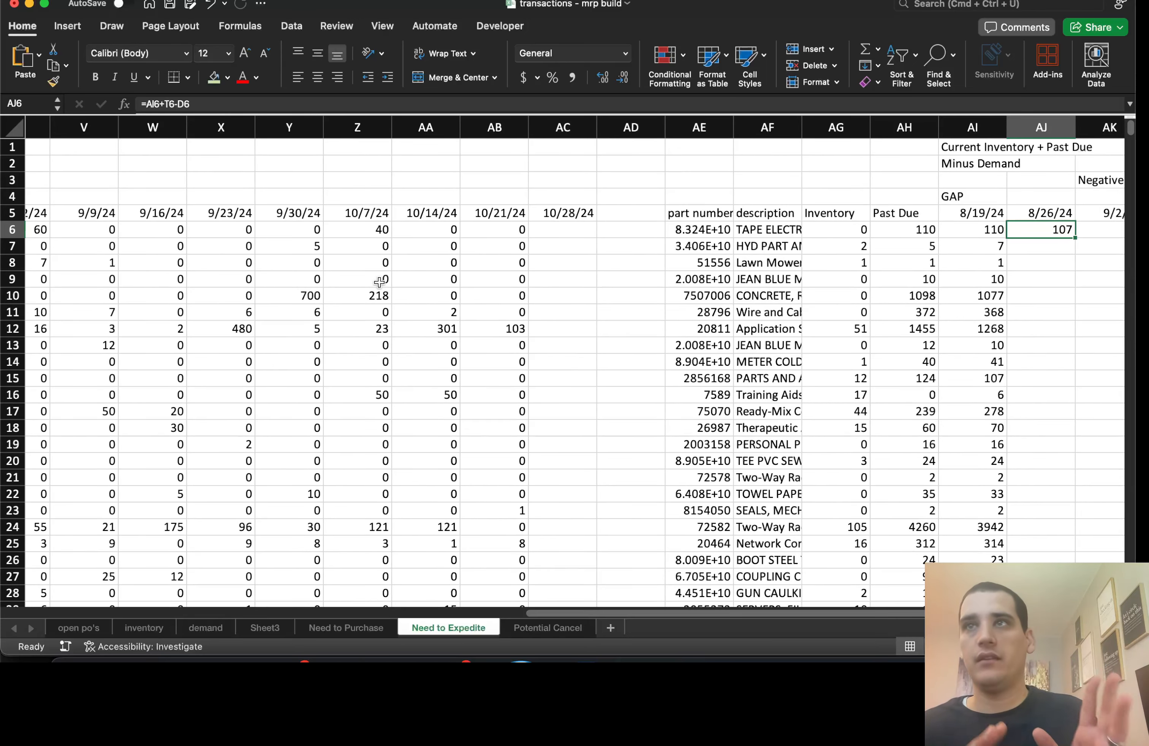
key(F2)
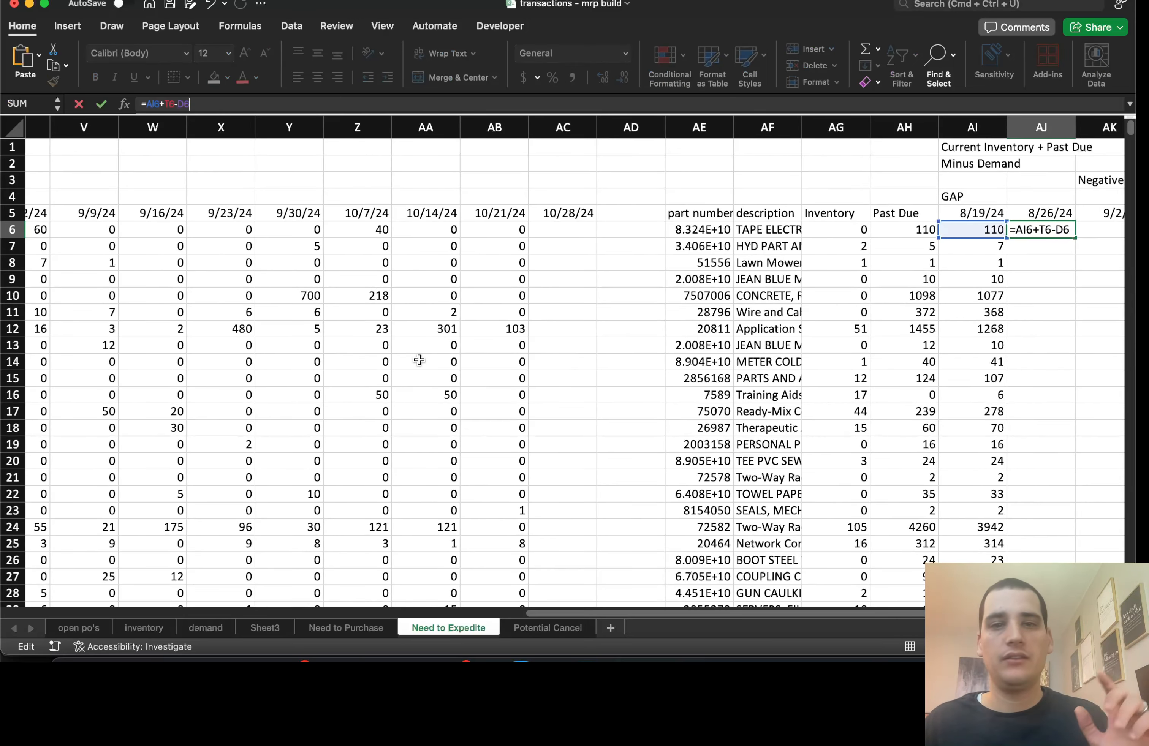
scroll(420, 359, left, 5)
scroll(419, 359, right, 2)
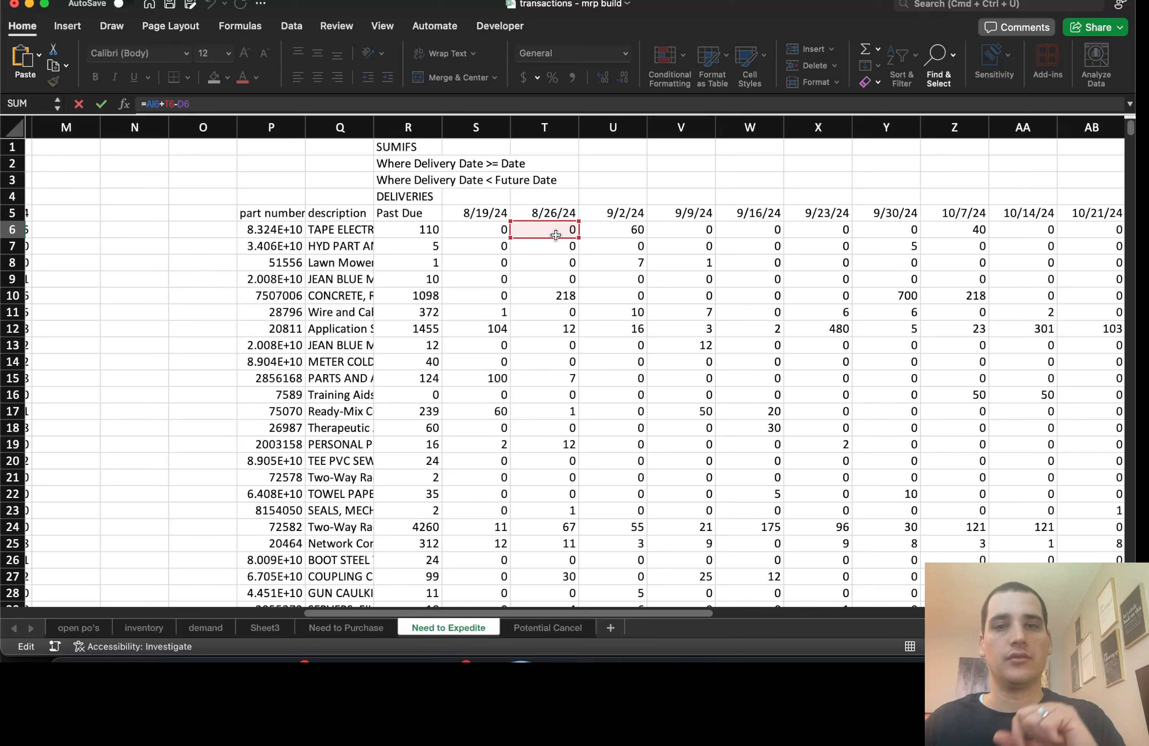
drag(554, 237, 490, 232)
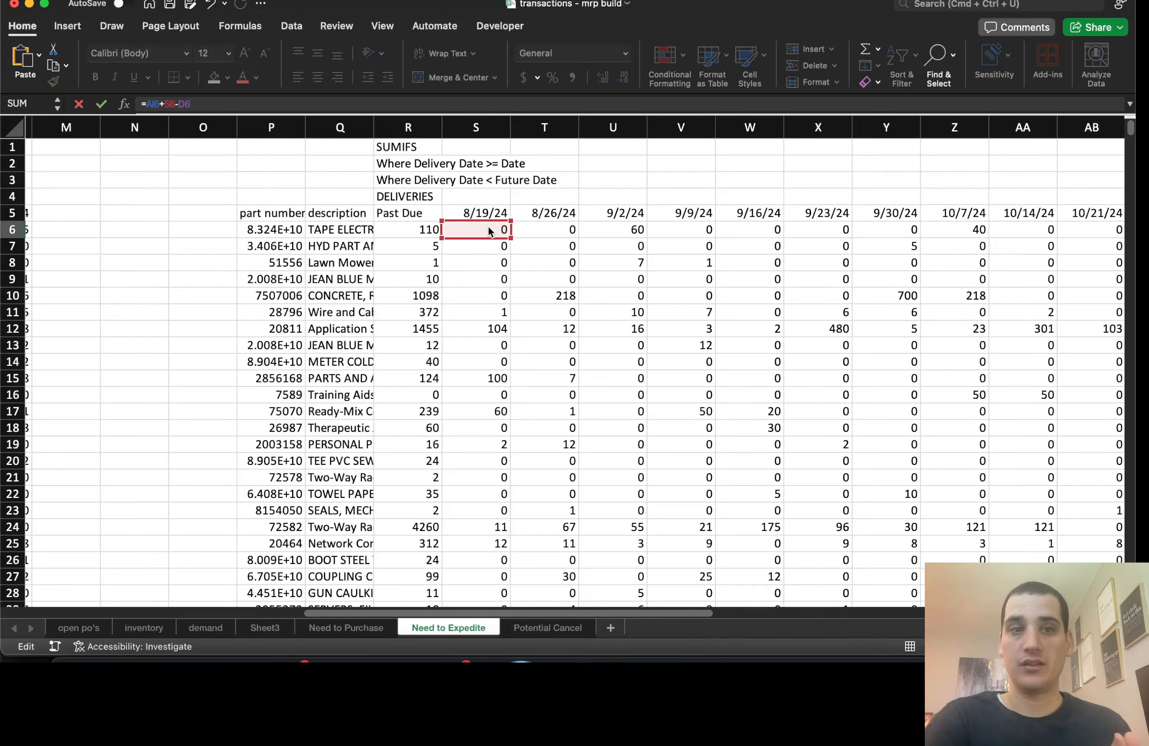
scroll(488, 231, left, 15)
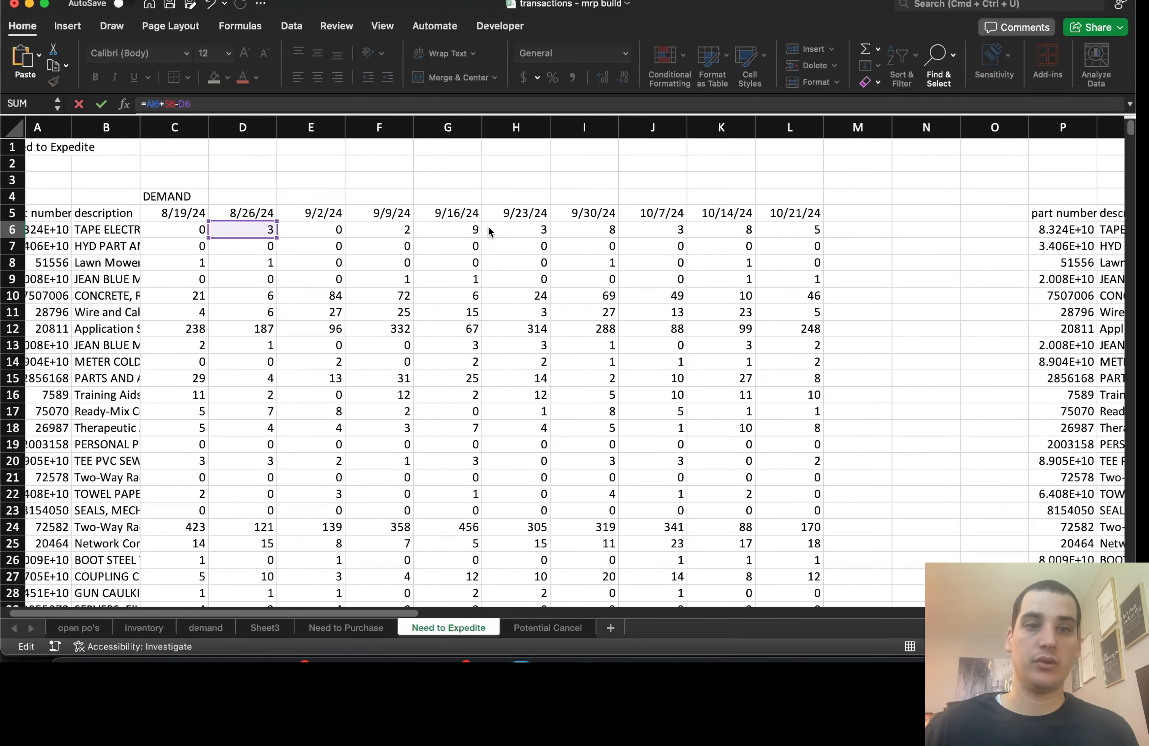
key(Escape)
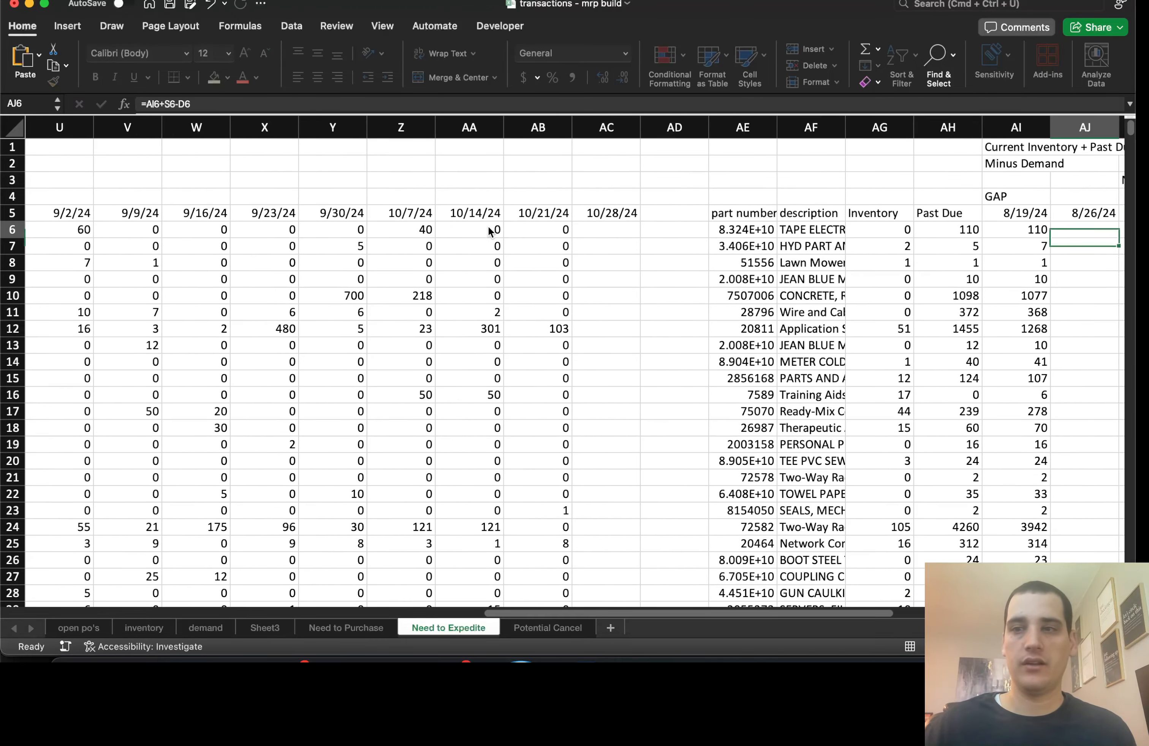
Try to fill the 8/26/24 gap formula from AJ6 down the column for all parts, and undo the fill.
click(906, 247)
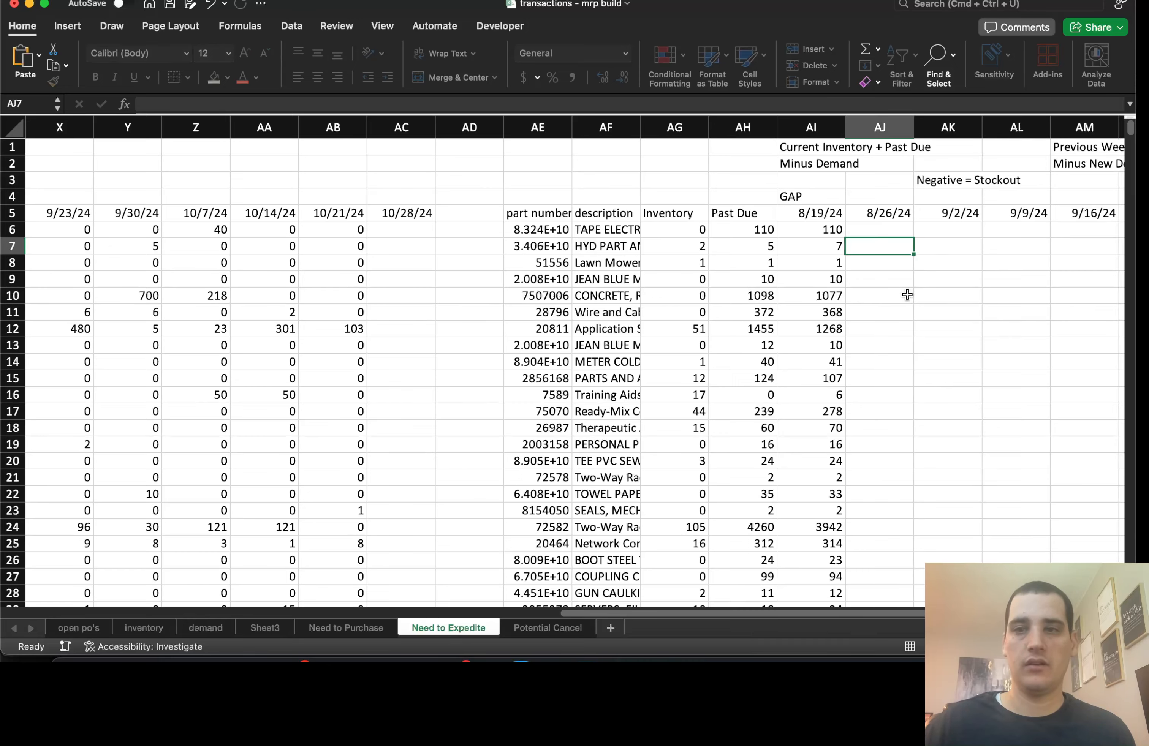
key(Up)
scroll(903, 293, right, 15)
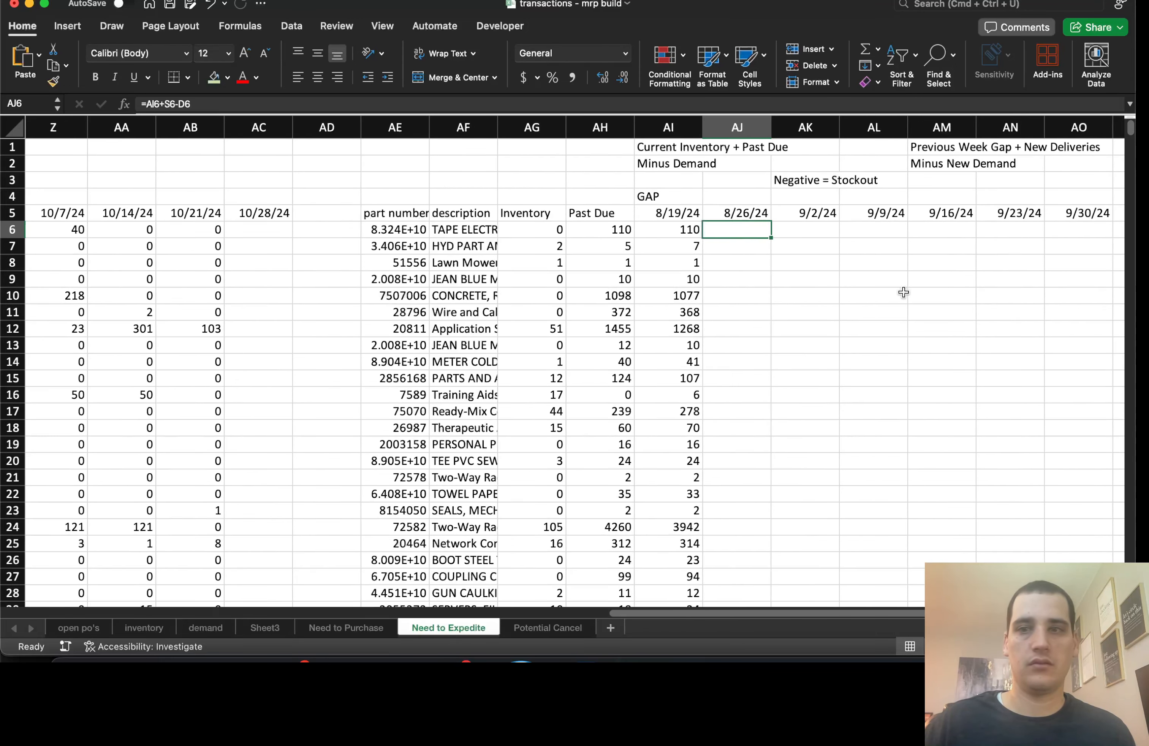
scroll(903, 293, left, 9)
scroll(903, 293, left, 5)
scroll(903, 289, right, 1)
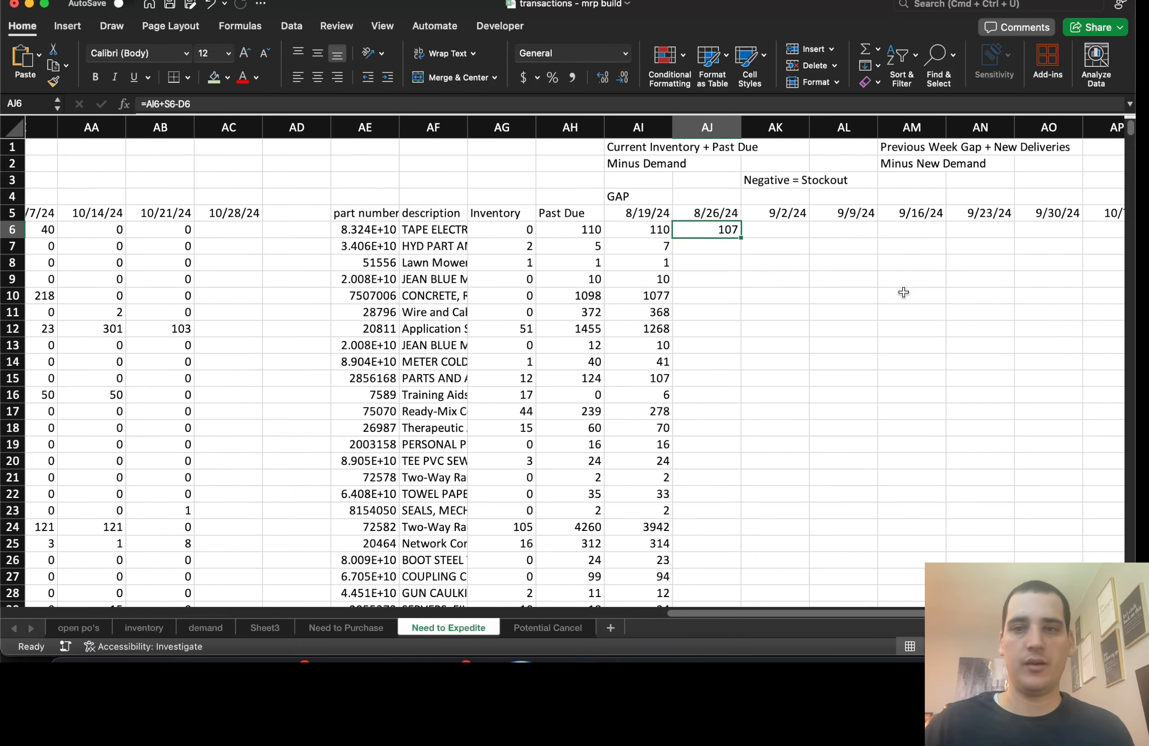
double_click(741, 236)
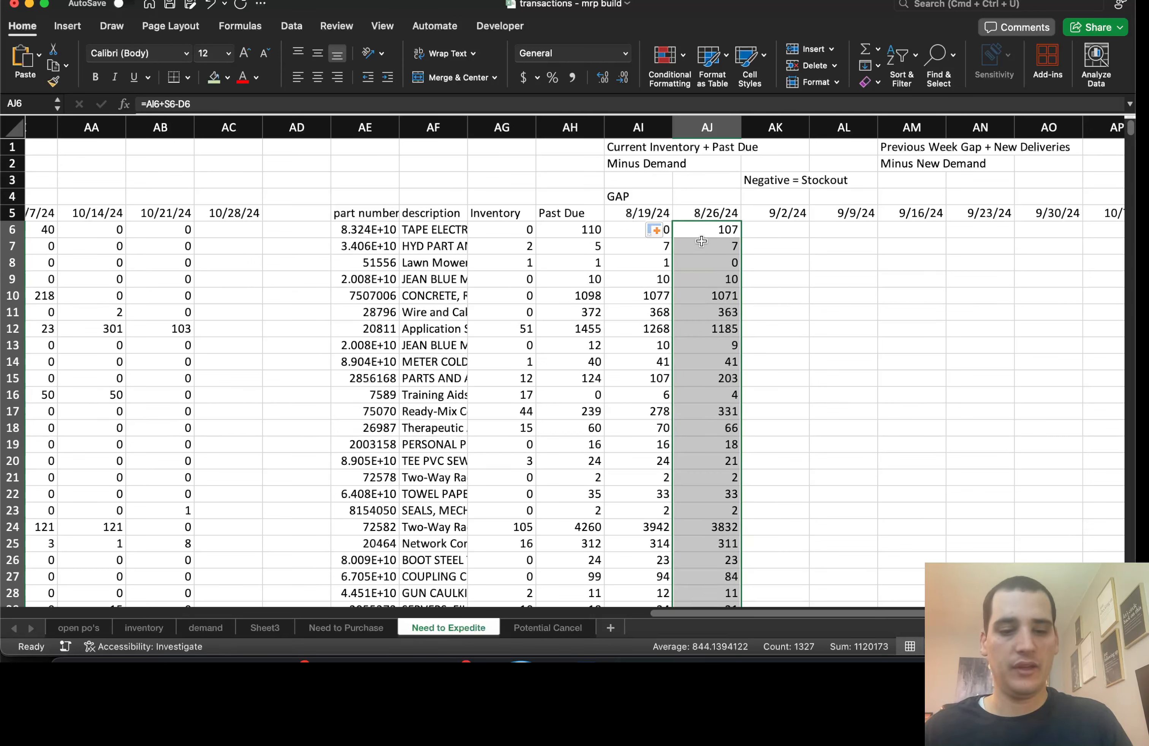
click(211, 5)
Copy the 8/26/24 gap formula in AJ6 across row 6 through the 10/21/24 week.
drag(741, 238, 904, 237)
click(342, 229)
scroll(343, 228, left, 3)
Check the copied 9/23/24 gap formula in AN6 against the delivery and demand cells it references.
key(Right)
key(Right)
key(Right)
key(Right)
key(Right)
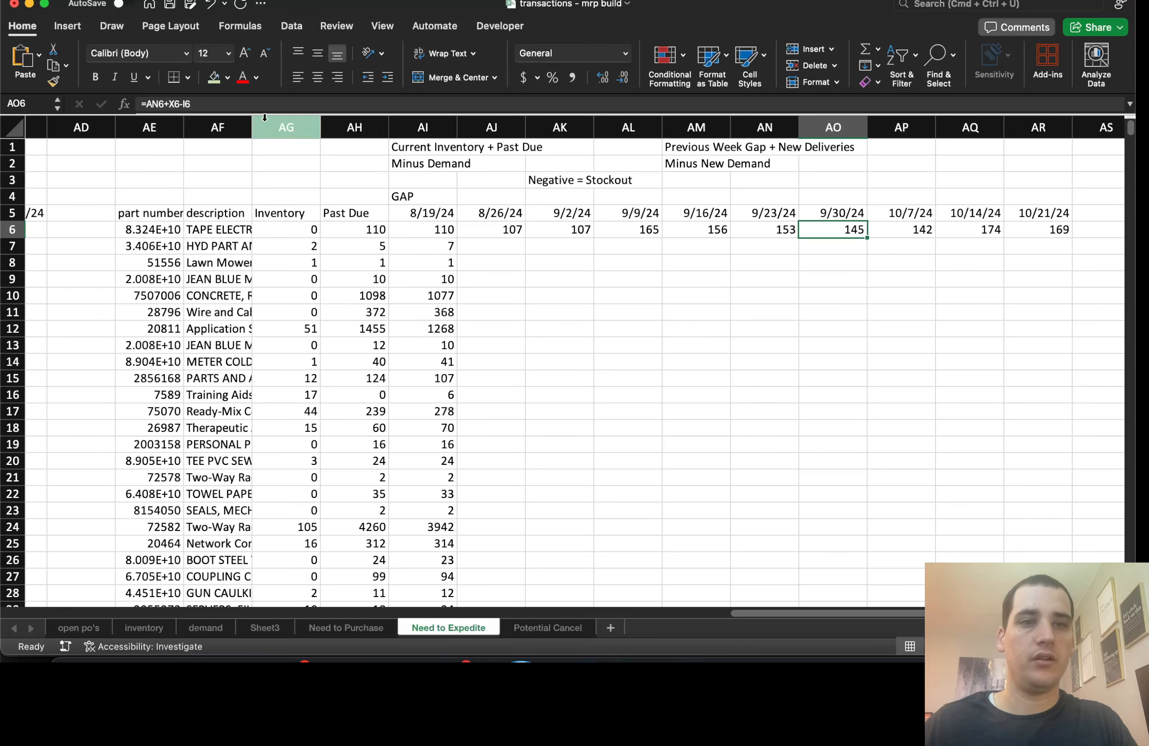
key(Left)
click(262, 104)
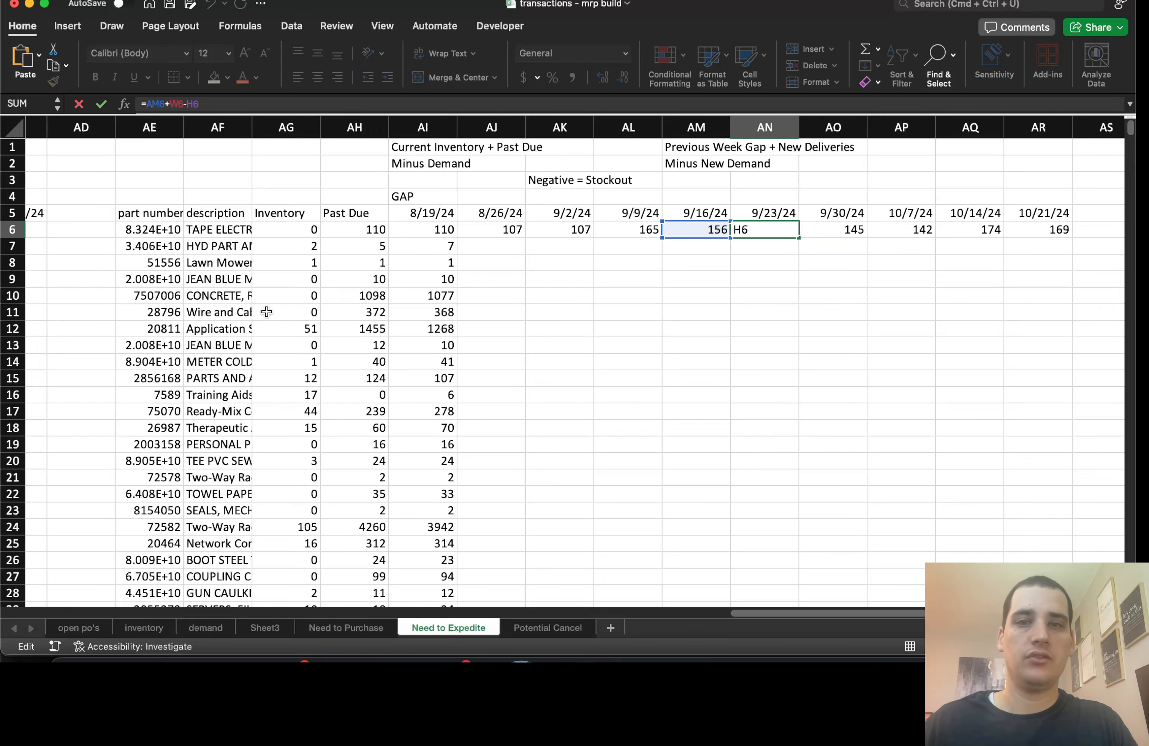
scroll(266, 312, left, 5)
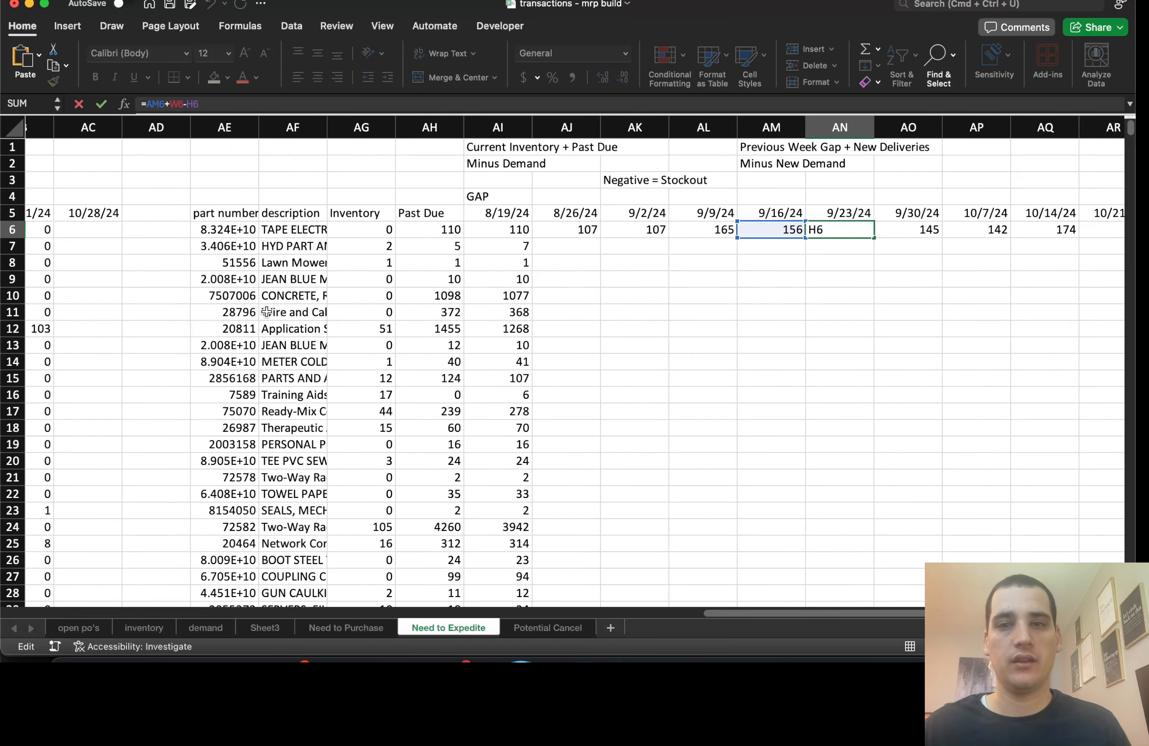
scroll(266, 311, left, 5)
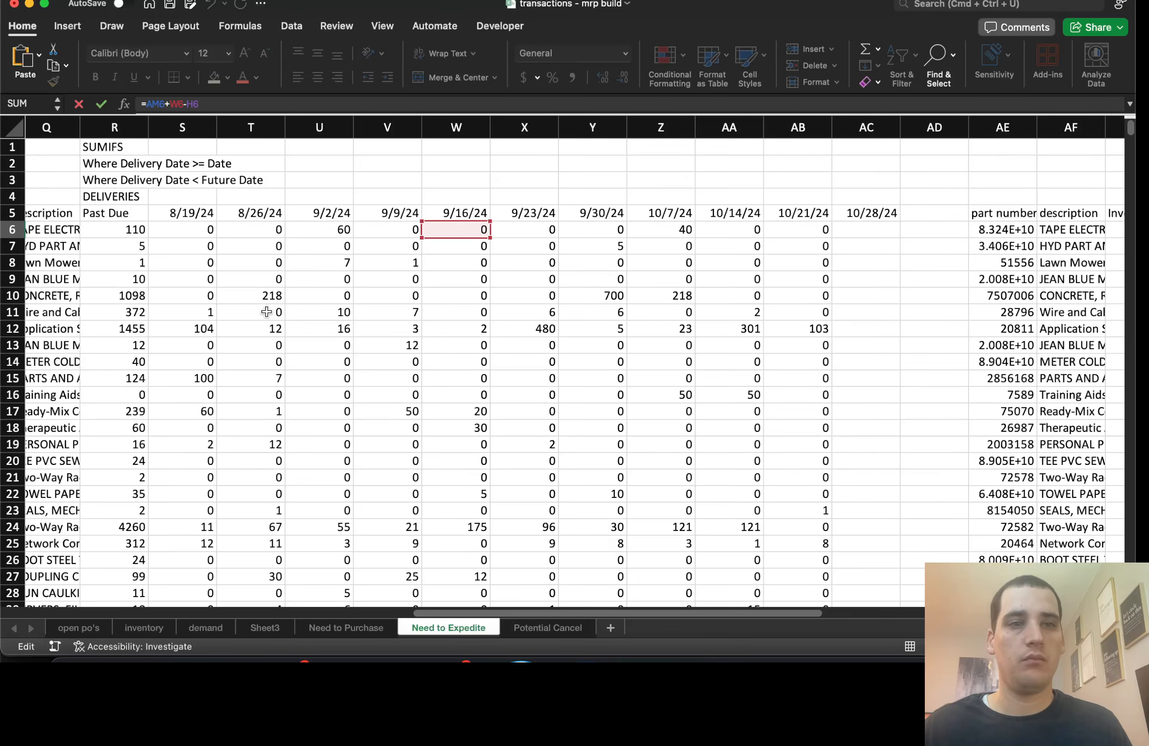
scroll(267, 311, right, 6)
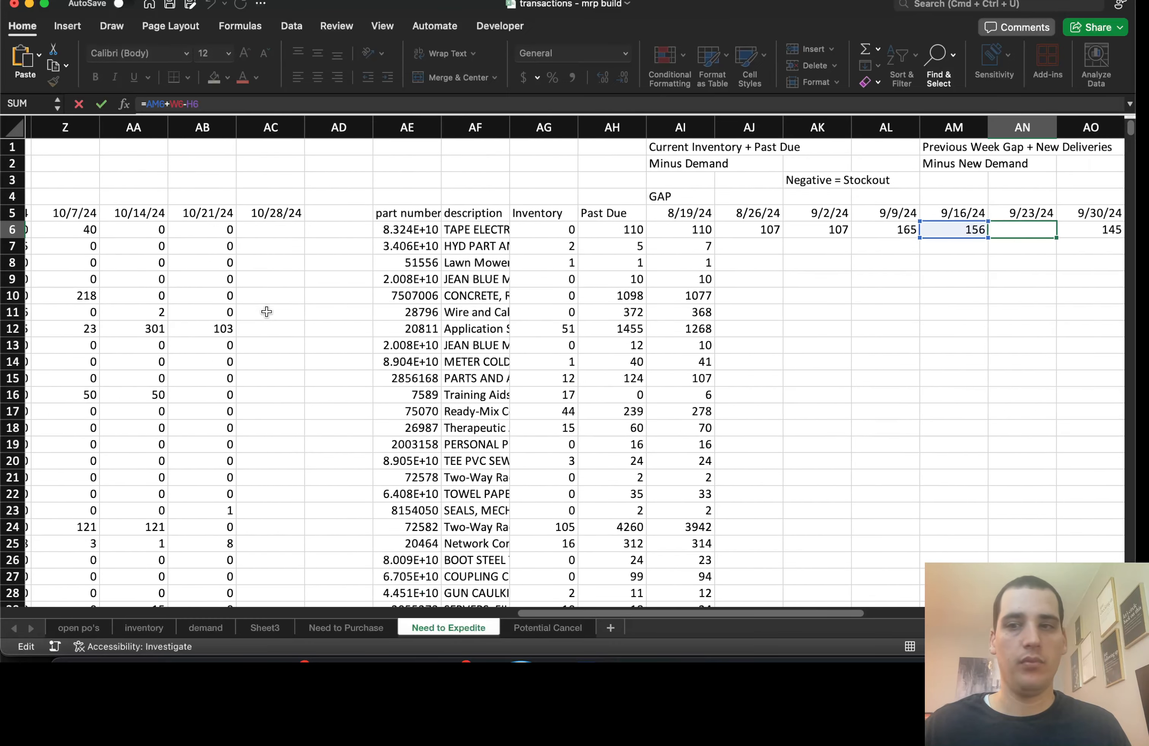
scroll(266, 312, left, 15)
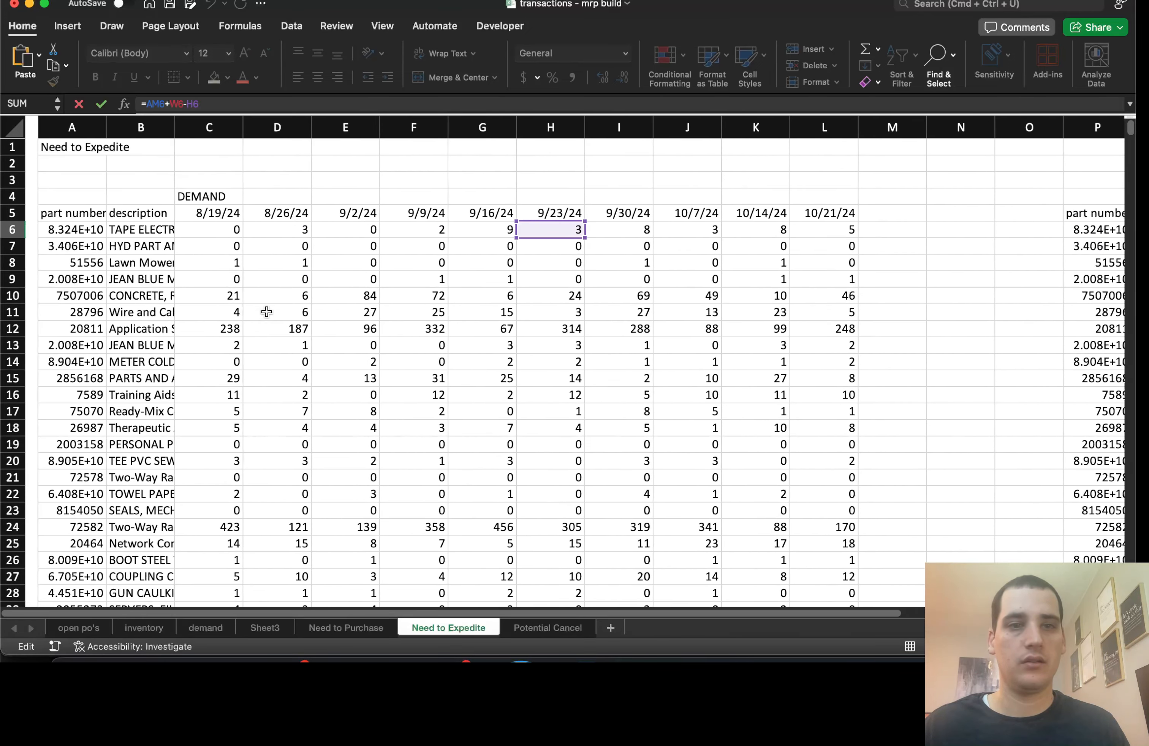
scroll(470, 252, right, 1)
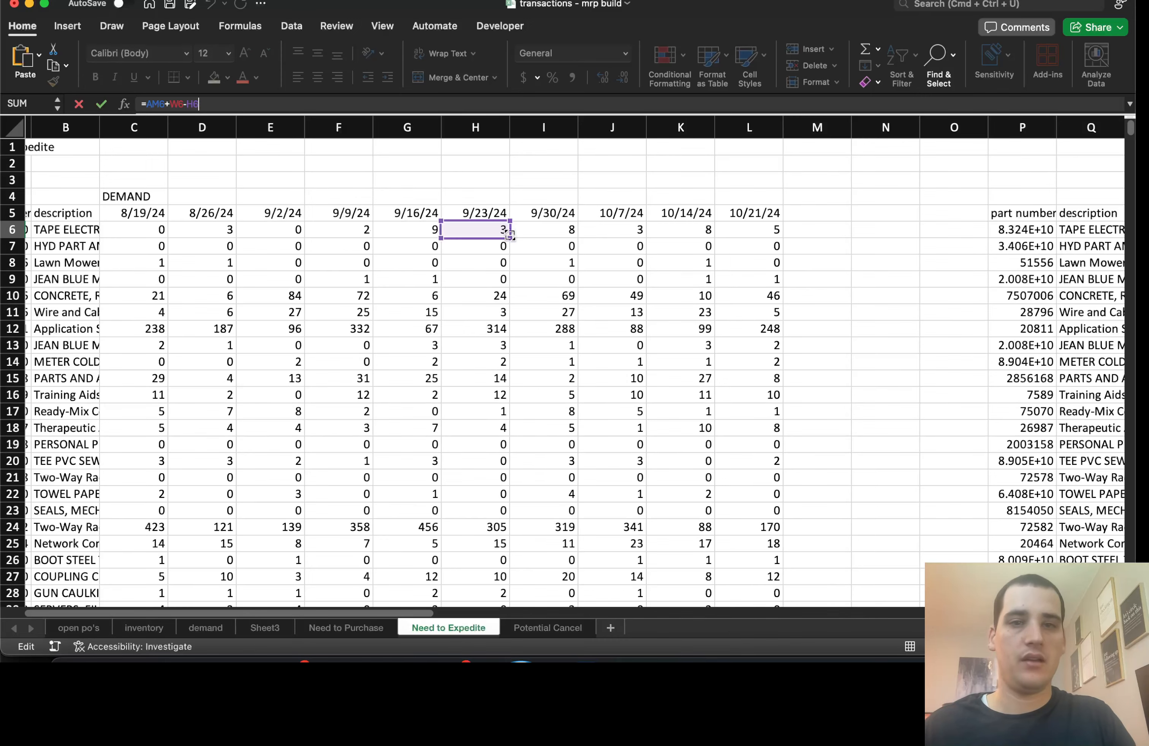
key(Return)
Fill the row 6 gap formulas for 8/26/24 through 10/21/24 down their columns for all parts.
key(Left)
key(Left)
key(Up)
key(super+shift+Right)
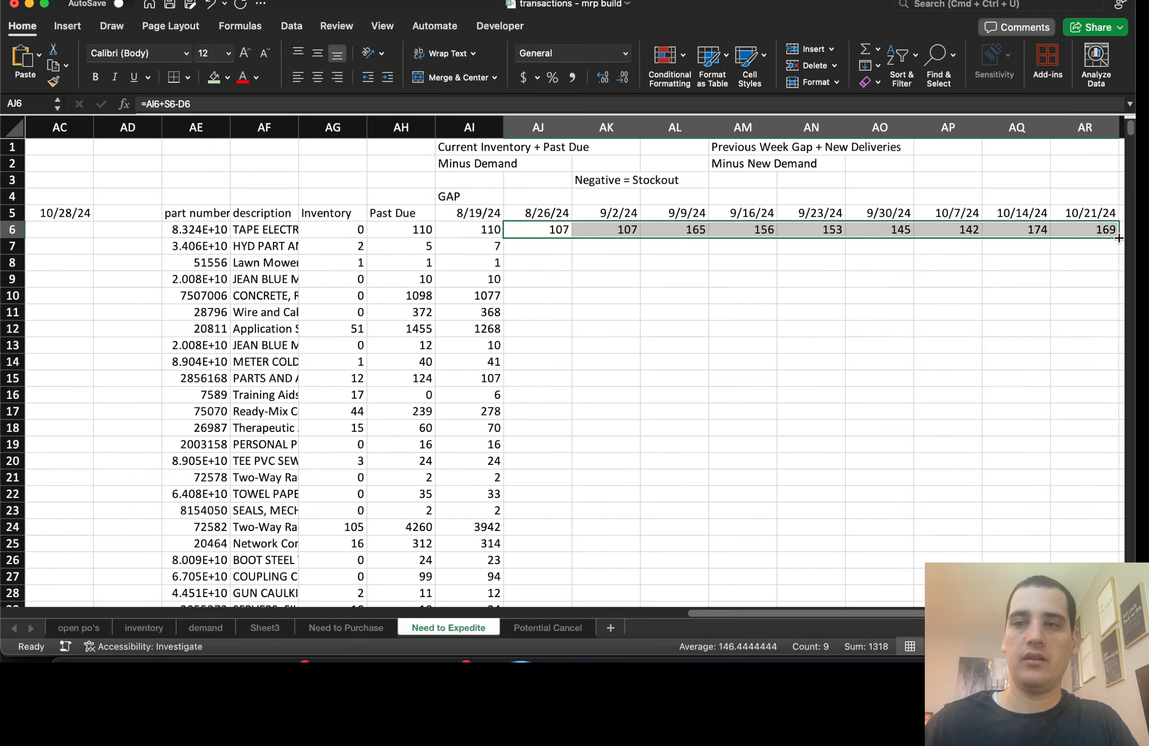
double_click(1118, 238)
Examine the filled gap columns down to the last part, and review the row 6 past-due and 8/19/24 gap formulas.
scroll(751, 411, right, 1)
click(751, 411)
key(super+Down)
key(super+Up)
key(super+Up)
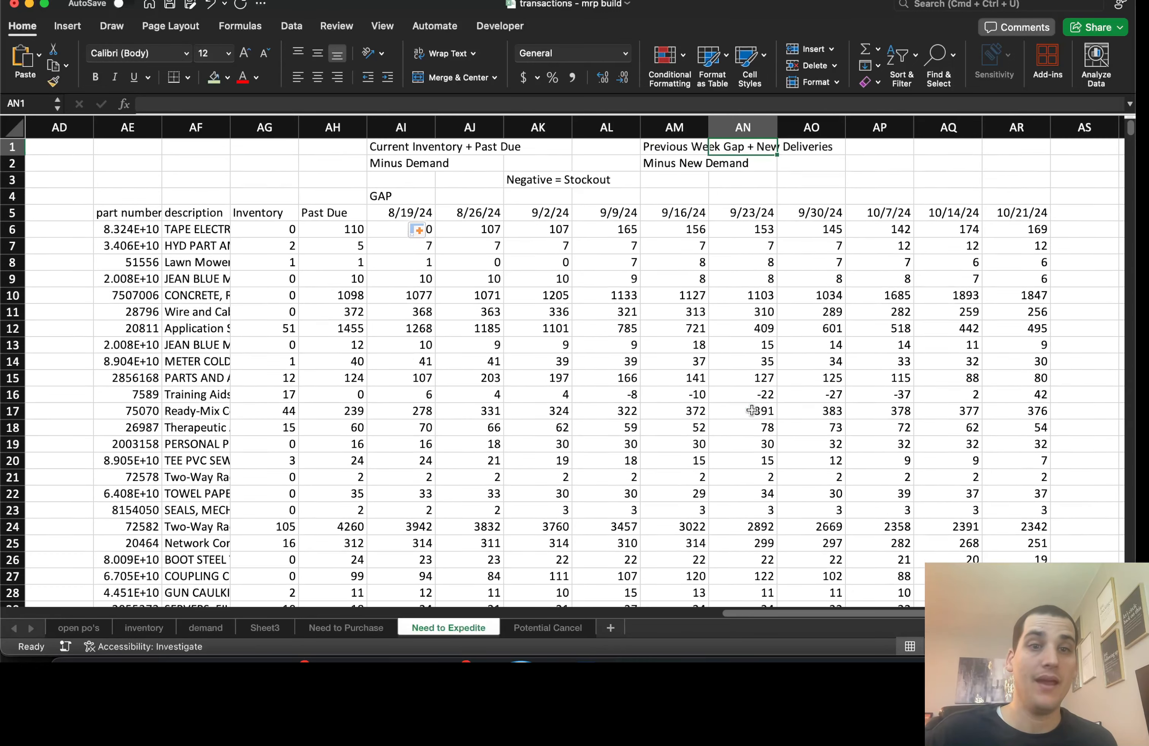
key(super+Down)
key(Down)
key(Up)
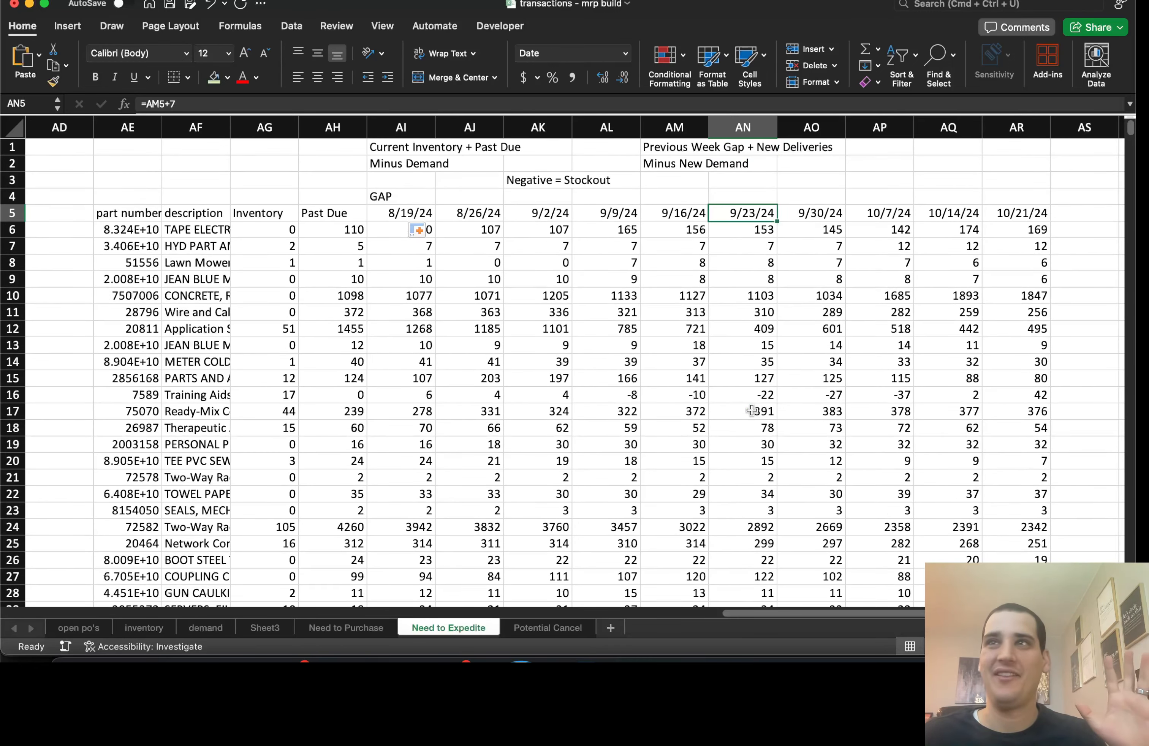
key(Left)
key(Left)
key(Left)
key(Down)
key(Left)
key(Left)
key(Left)
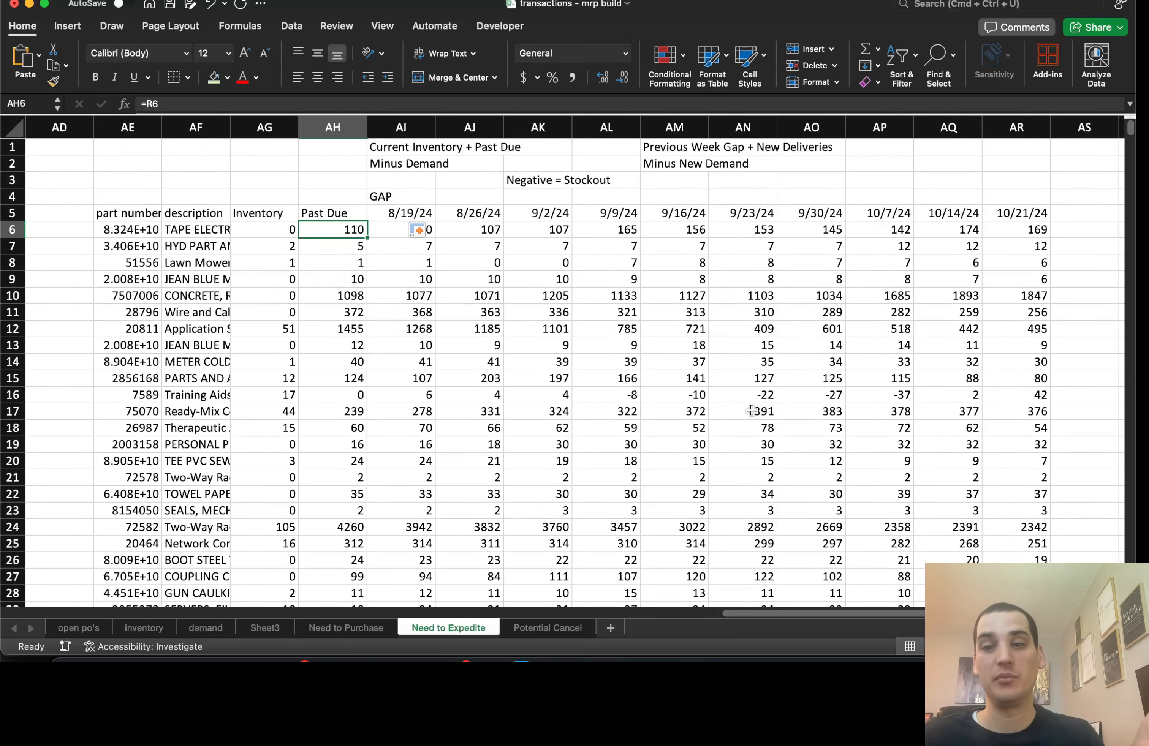
key(Right)
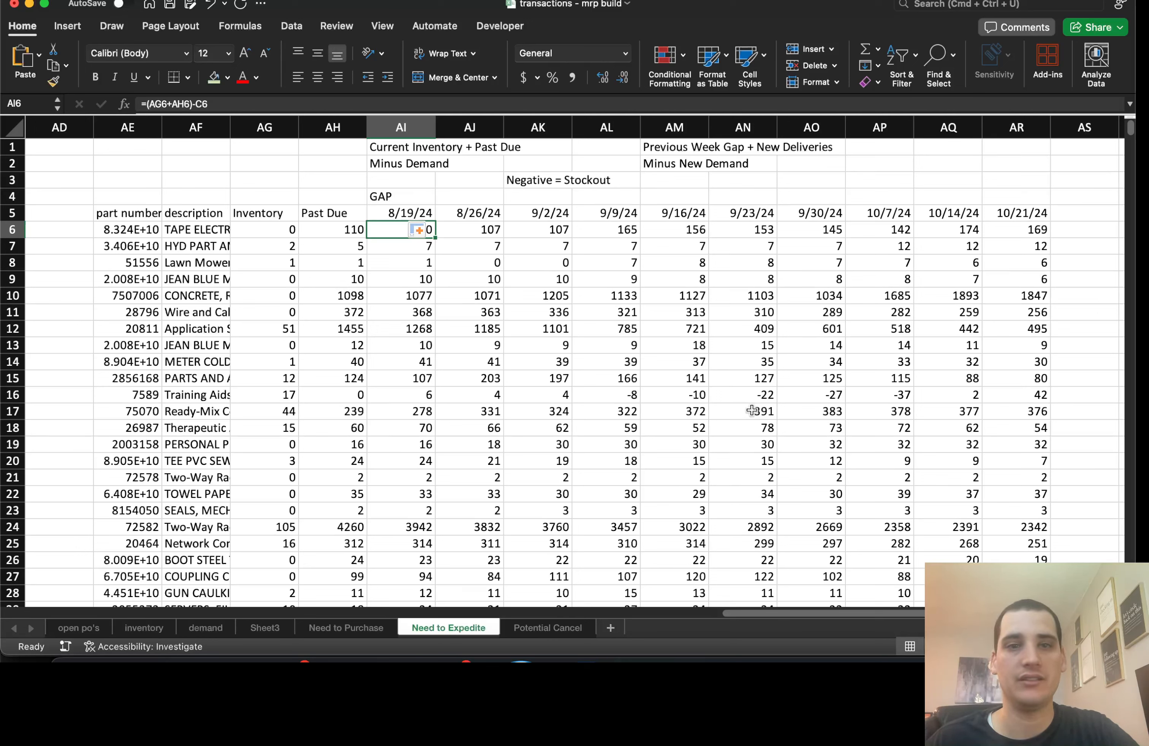
key(Up)
key(Down)
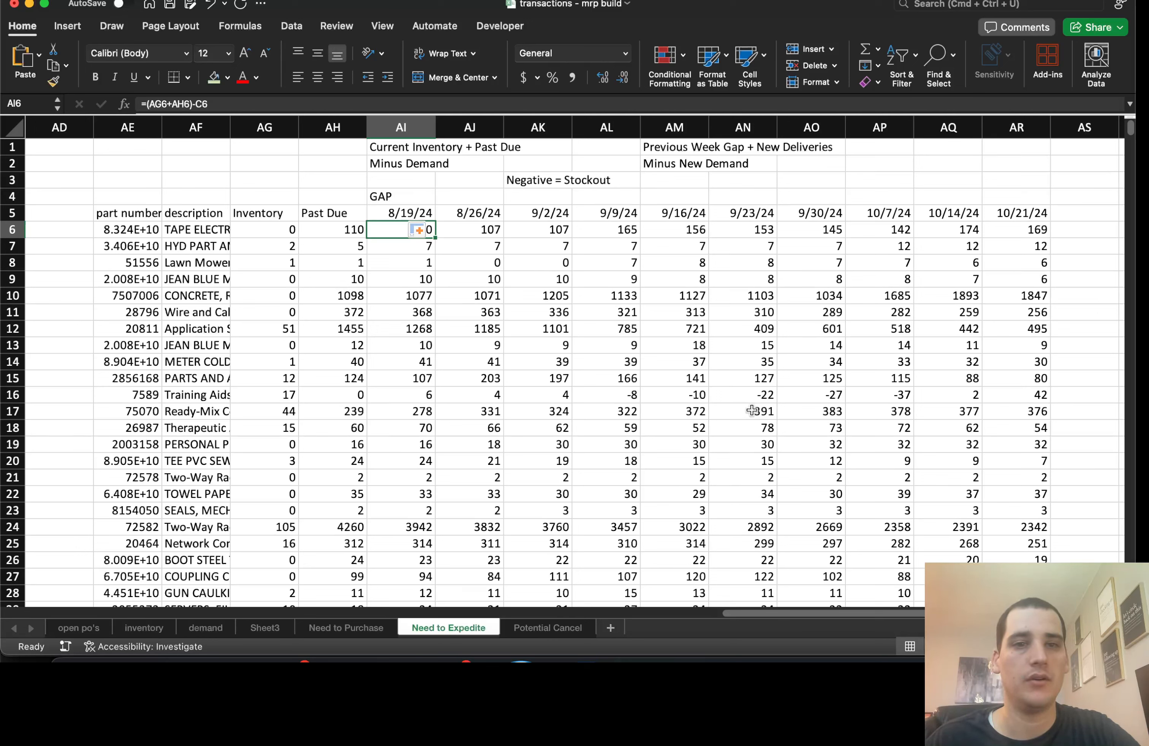
Highlight values less than 0 in gap columns AI through AR with light red fill and dark red text.
drag(401, 127, 1016, 127)
click(669, 65)
mouse_move(712, 107)
click(847, 127)
text(0)
click(668, 271)
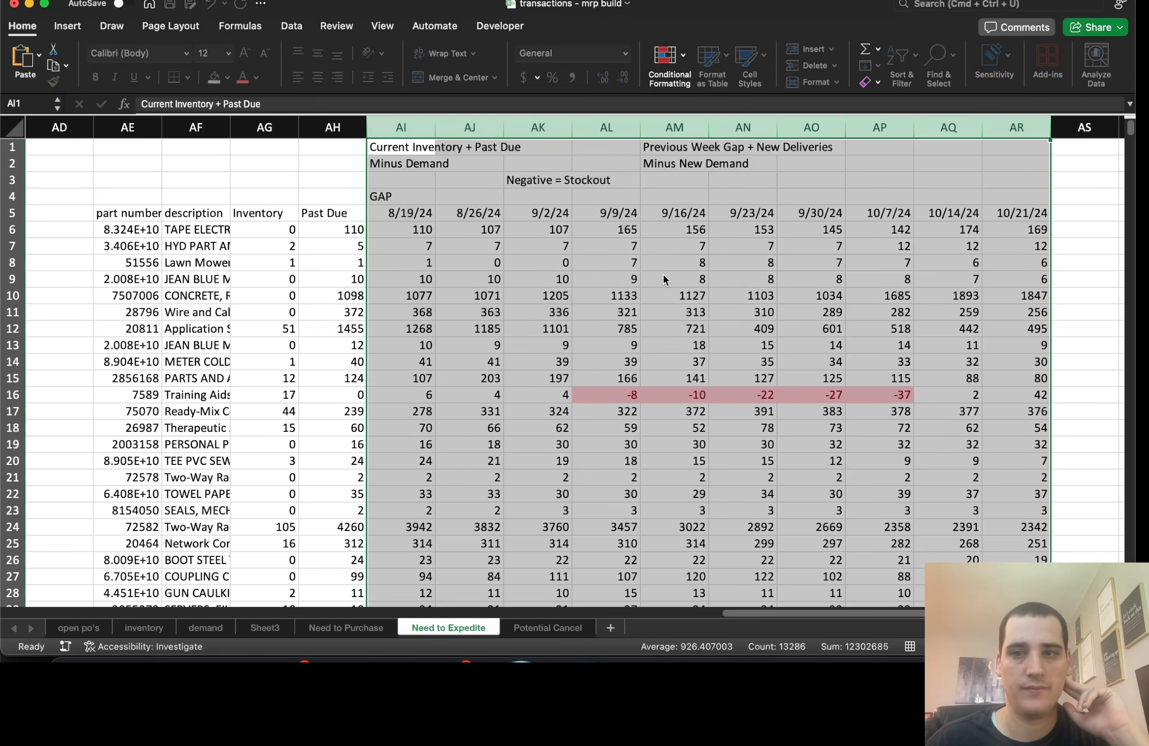
click(619, 423)
click(197, 396)
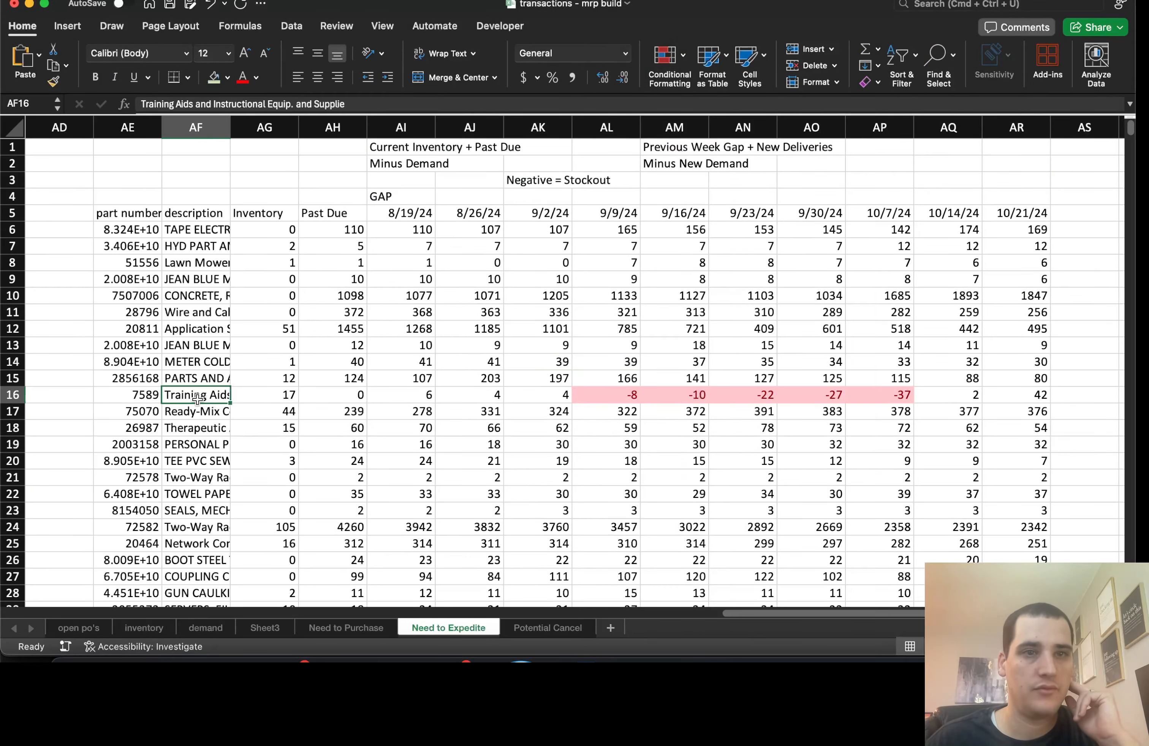
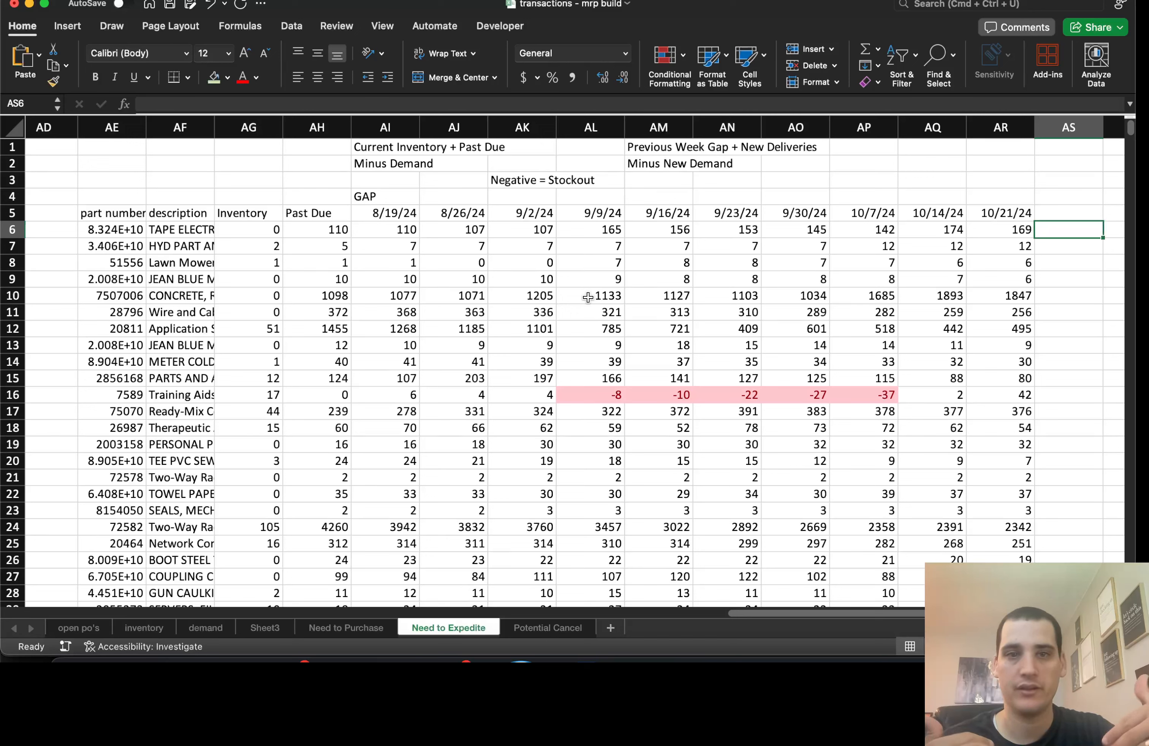
text(=)
key(Escape)
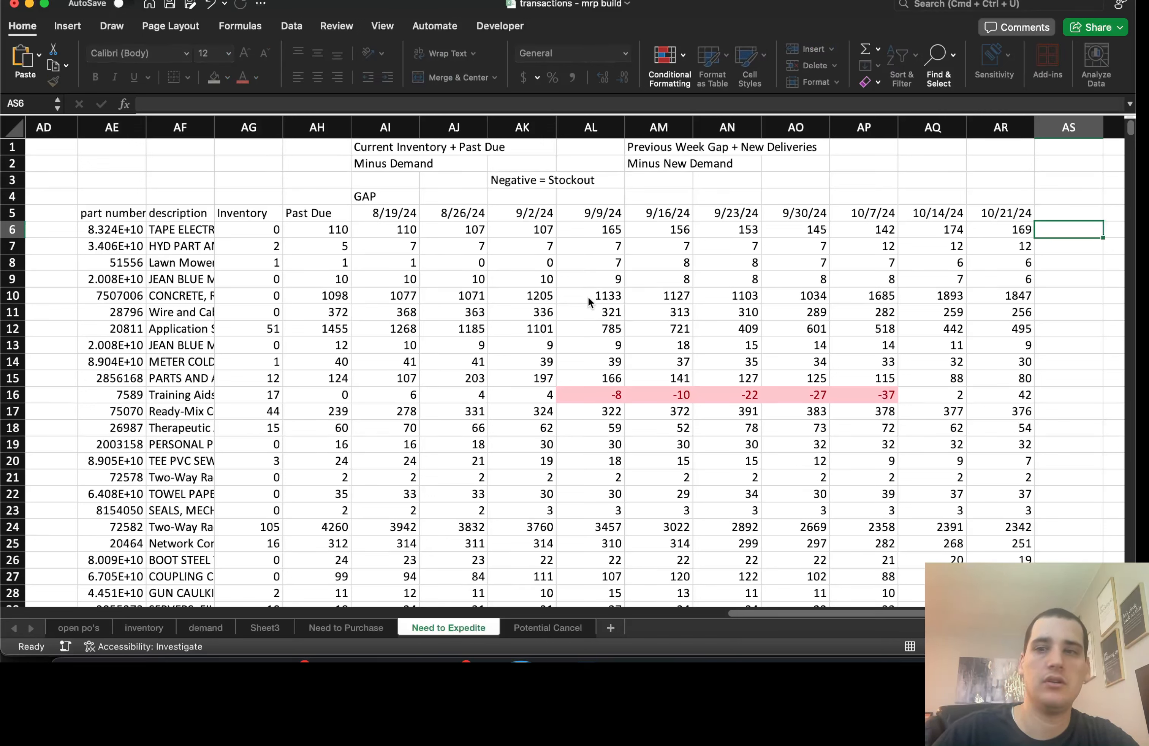
click(361, 274)
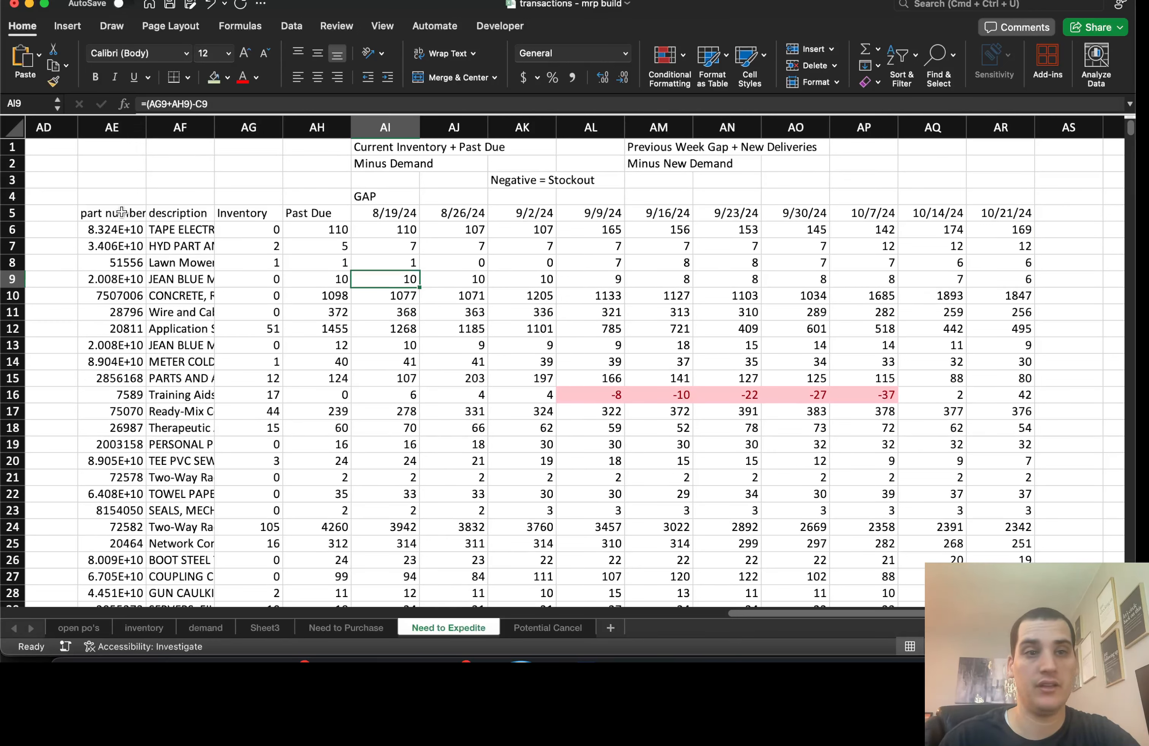
Add filters to the gap table's header row, from part number through the 10/21/24 week.
click(111, 210)
key(super+shift+Right)
key(ctrl+shift+l)
click(401, 243)
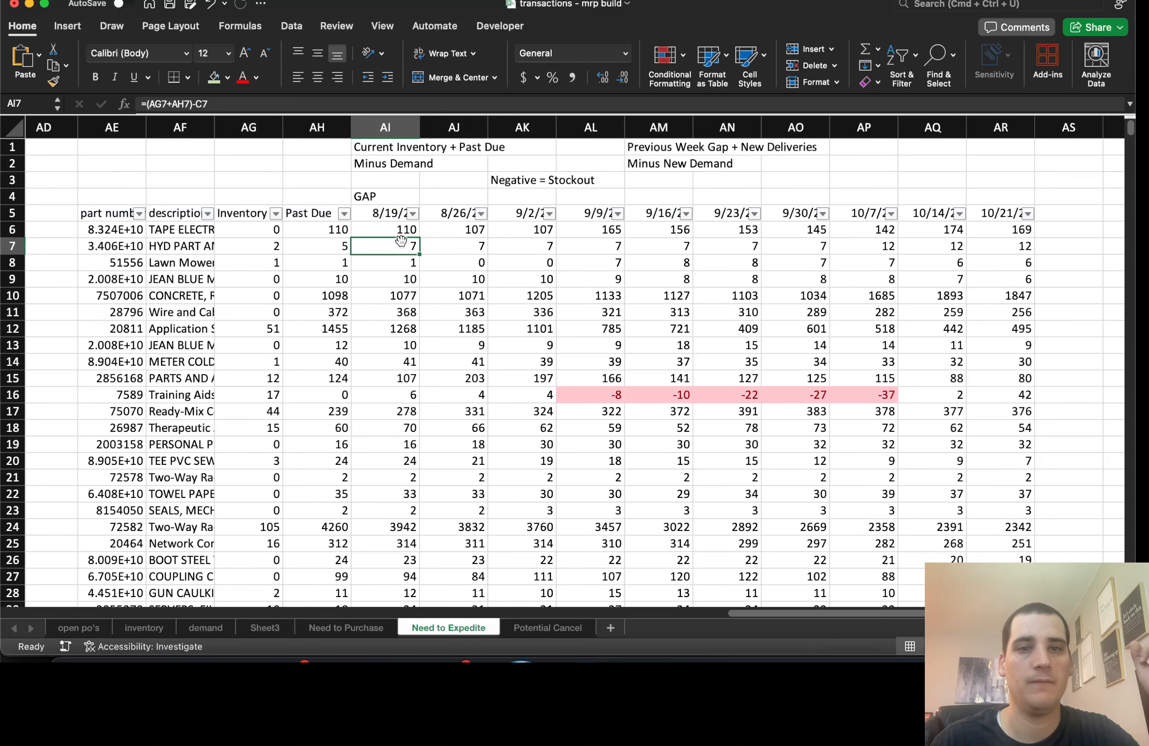
Filter the 8/19/24 gap column by the Rose cell color and look through the flagged parts.
click(413, 214)
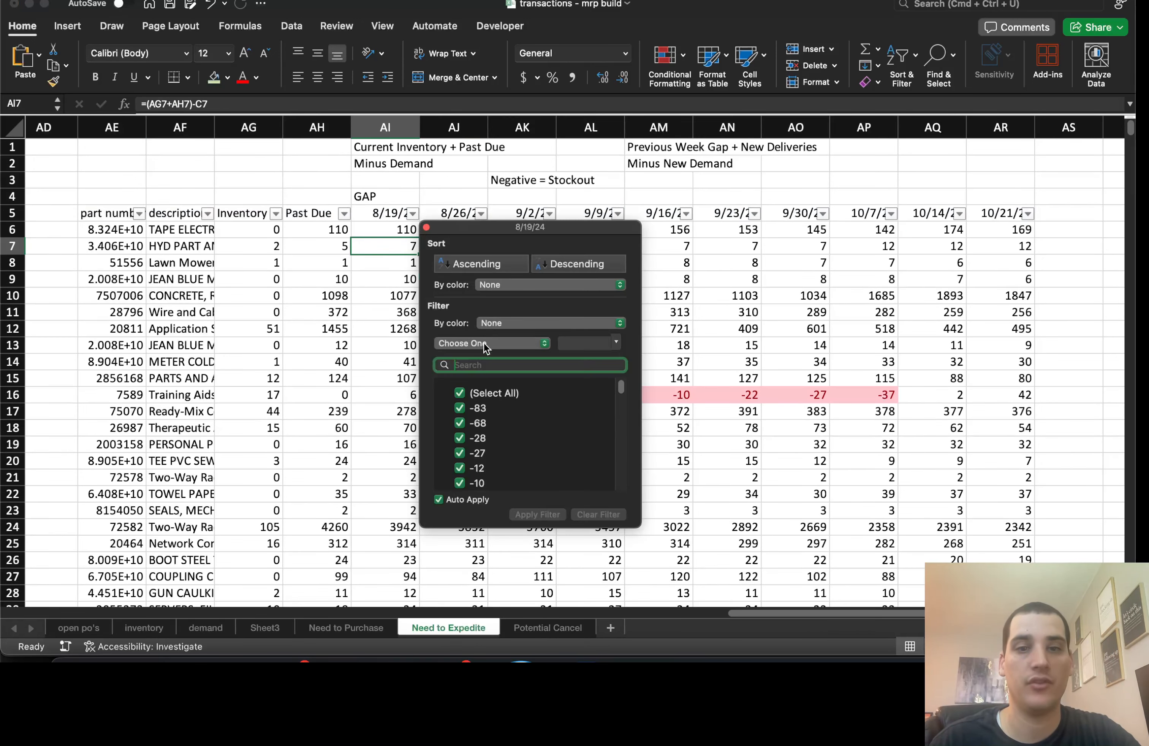
click(499, 328)
mouse_move(504, 337)
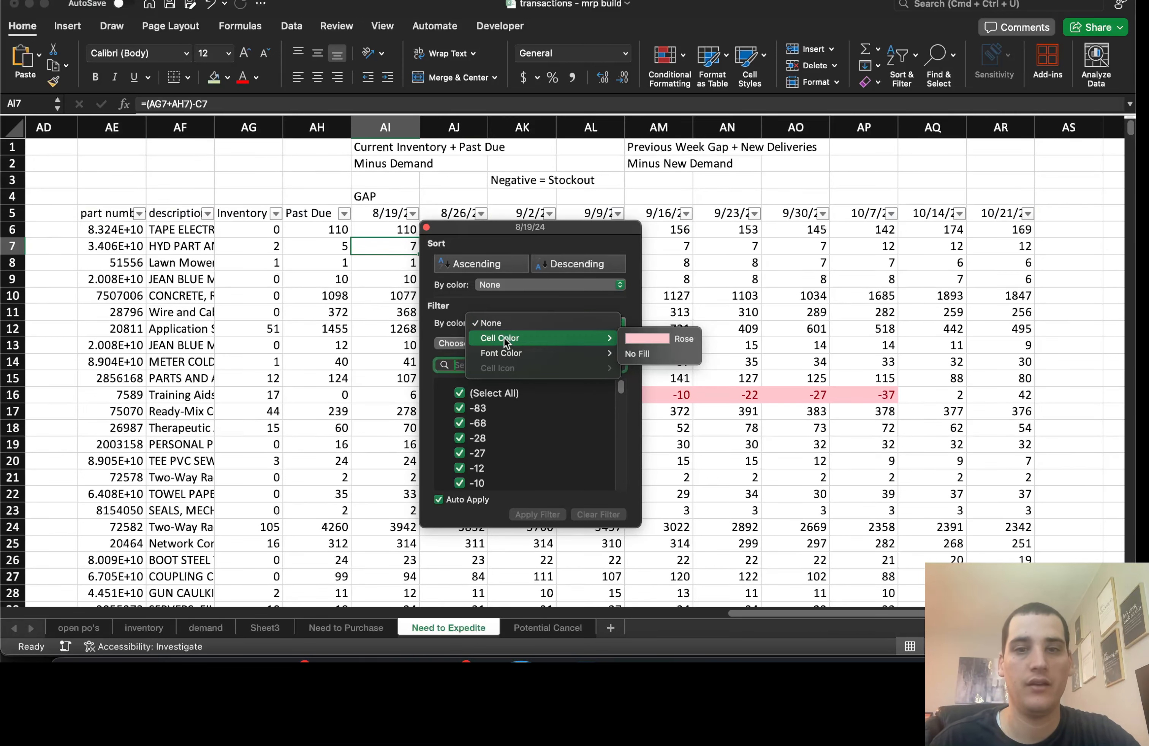
click(654, 339)
click(372, 306)
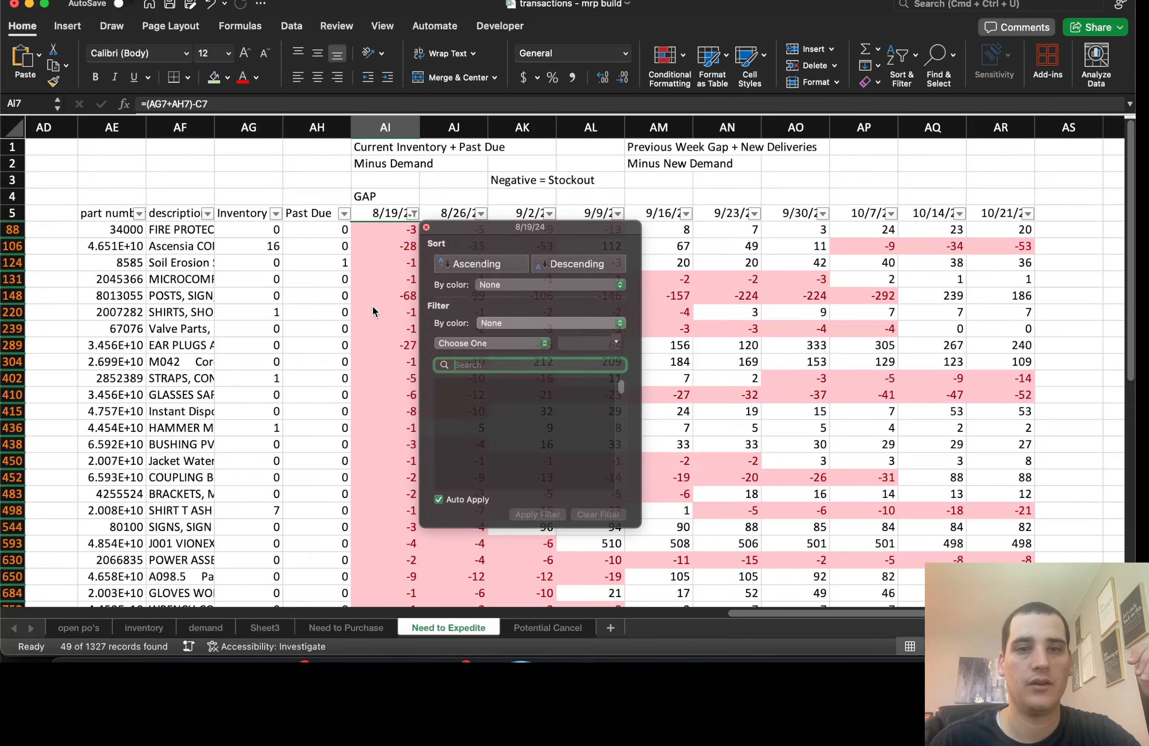
click(387, 307)
scroll(387, 319, down, 10)
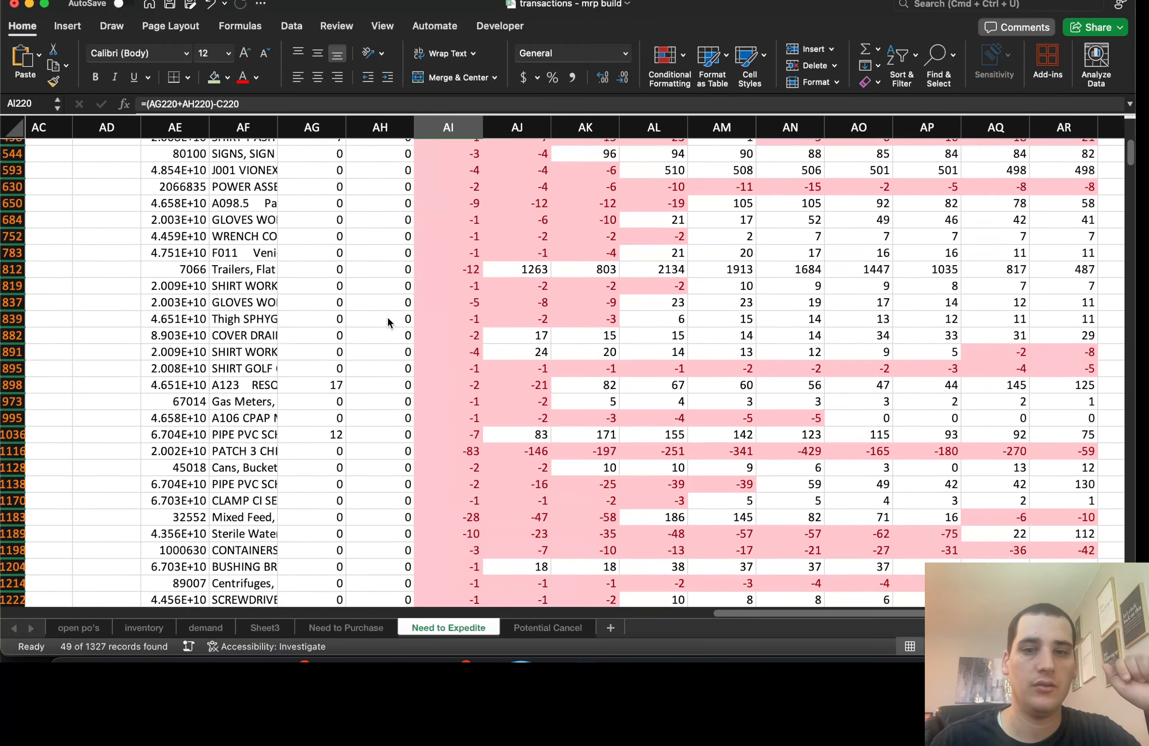
scroll(387, 317, down, 5)
scroll(387, 317, up, 15)
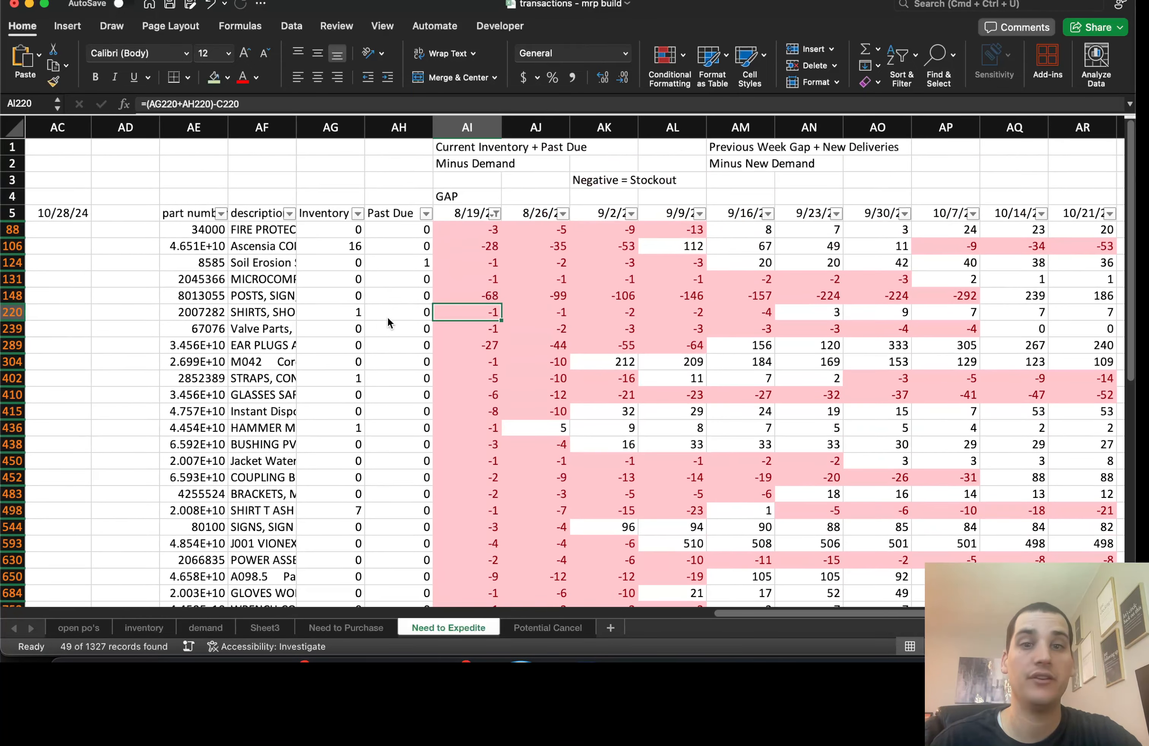
Clear the cell color filter from the 8/19/24 gap column.
click(459, 247)
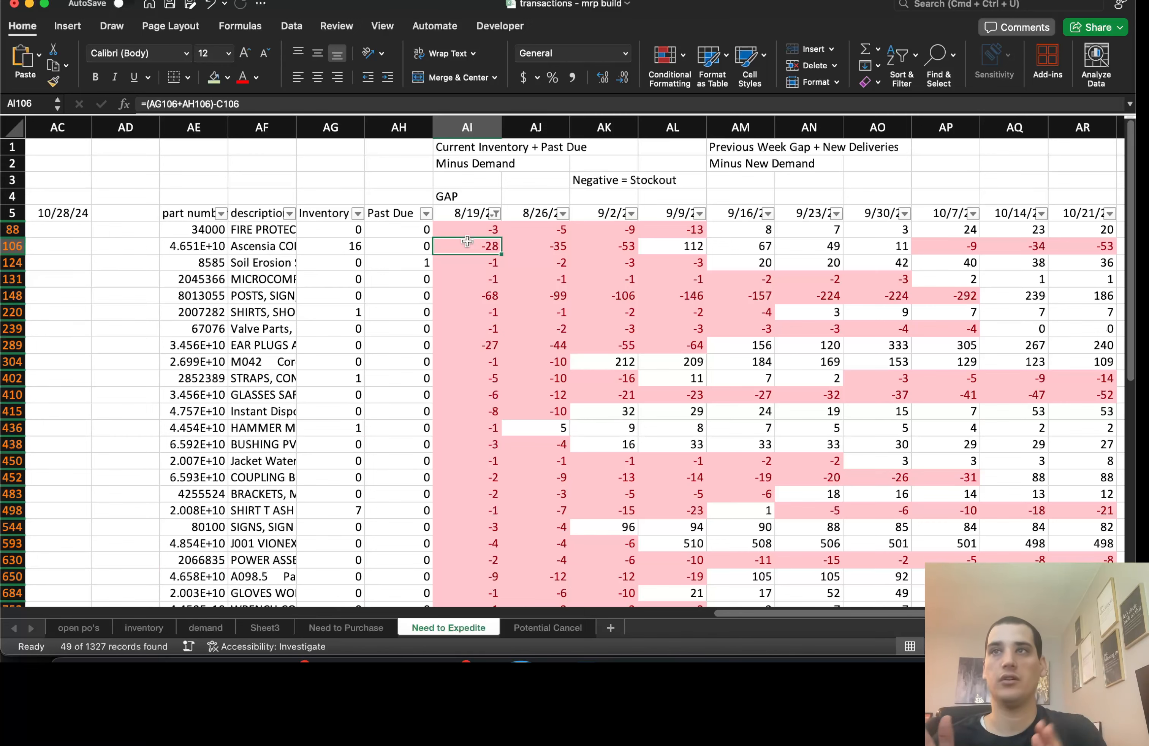
click(495, 214)
click(675, 514)
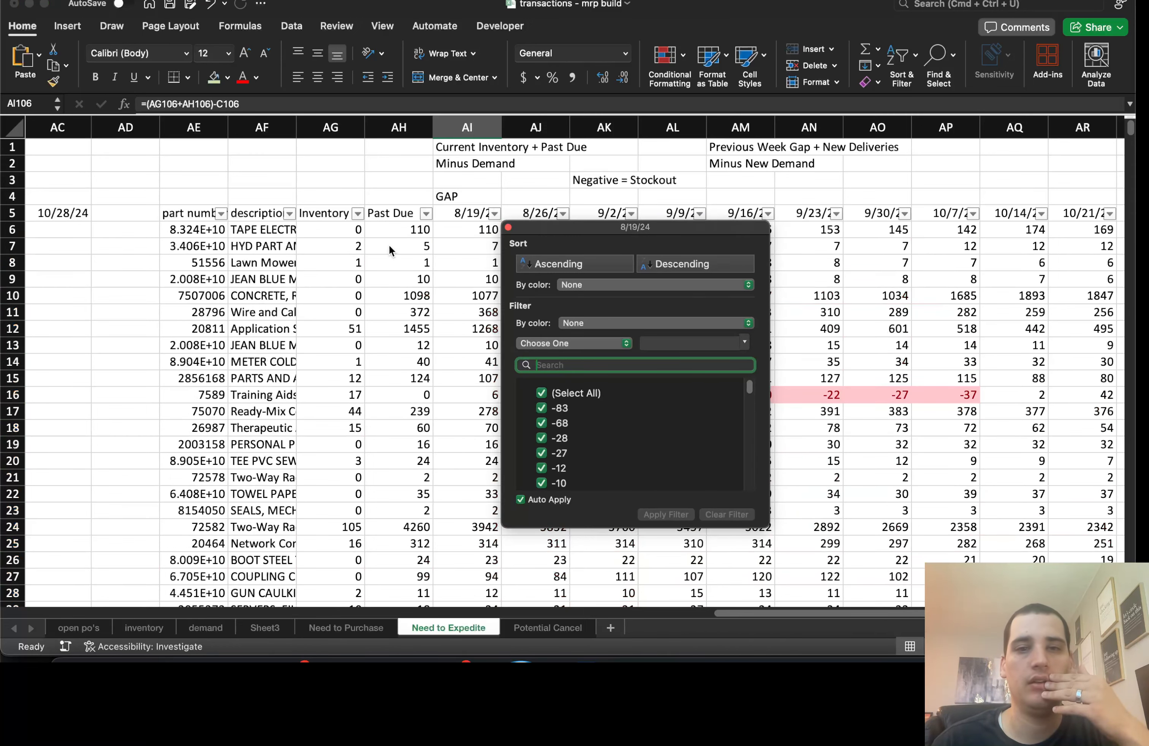
Filter the 8/26/24 gap column by the Rose cell color and look through the flagged parts.
click(564, 214)
click(564, 213)
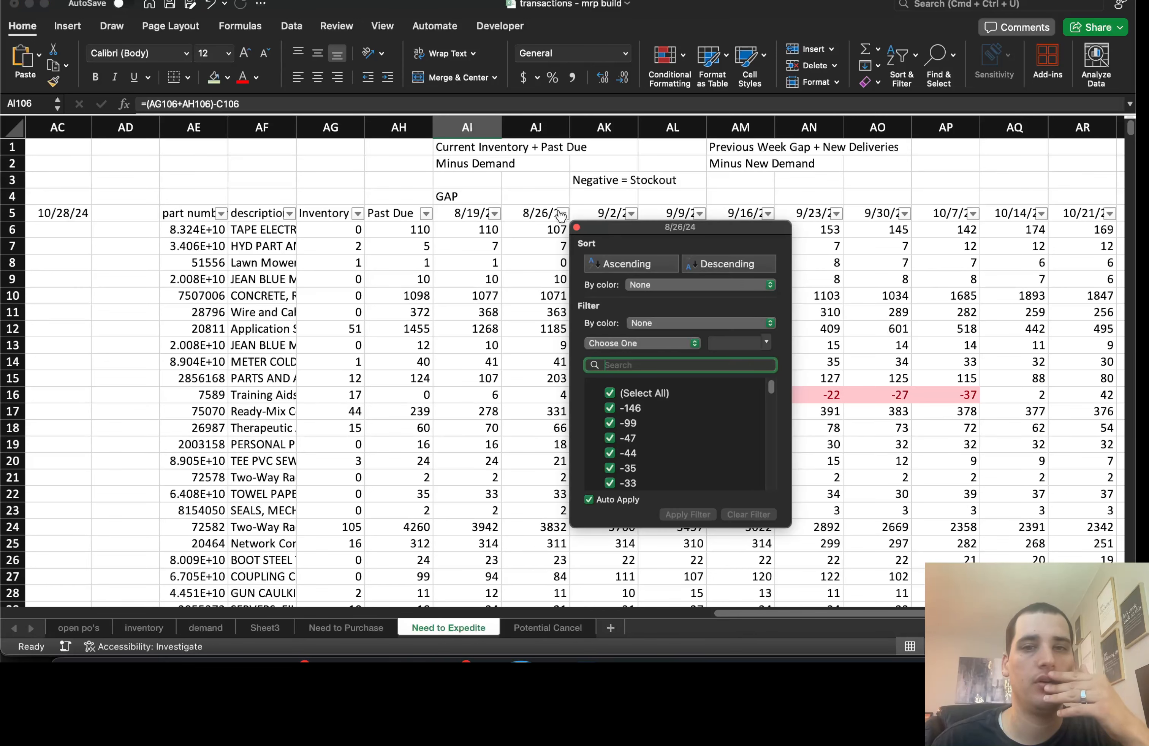
click(649, 344)
click(650, 321)
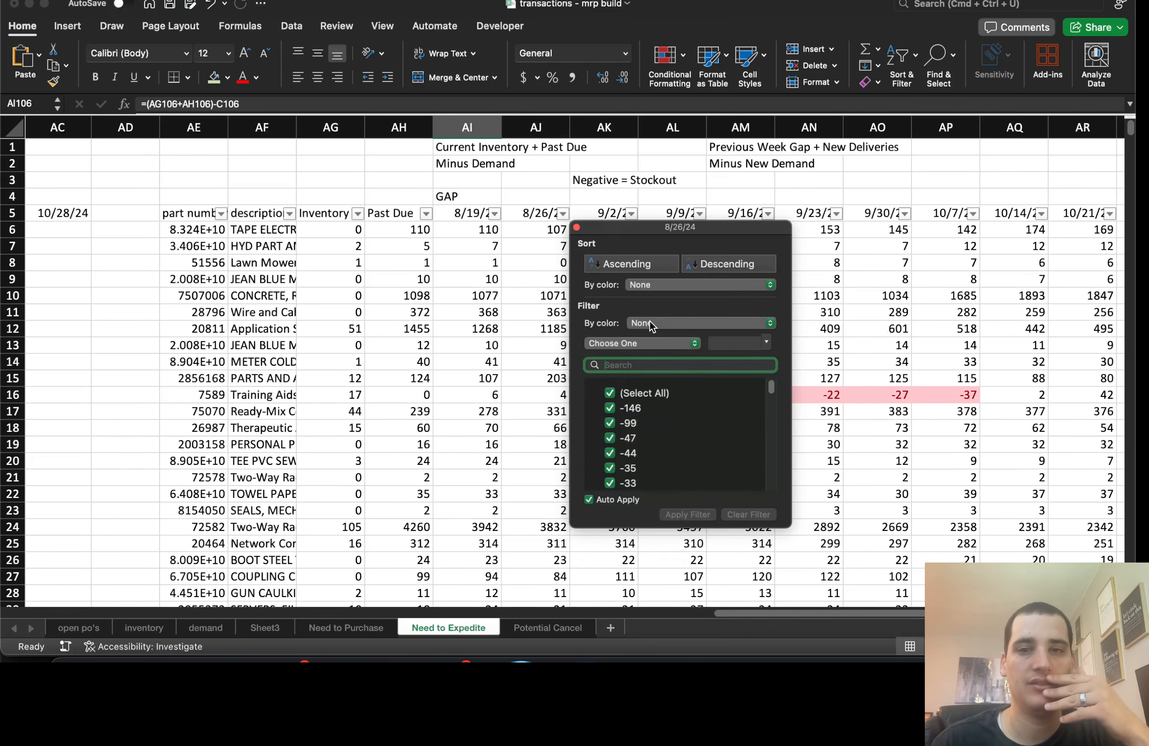
click(646, 321)
mouse_move(645, 340)
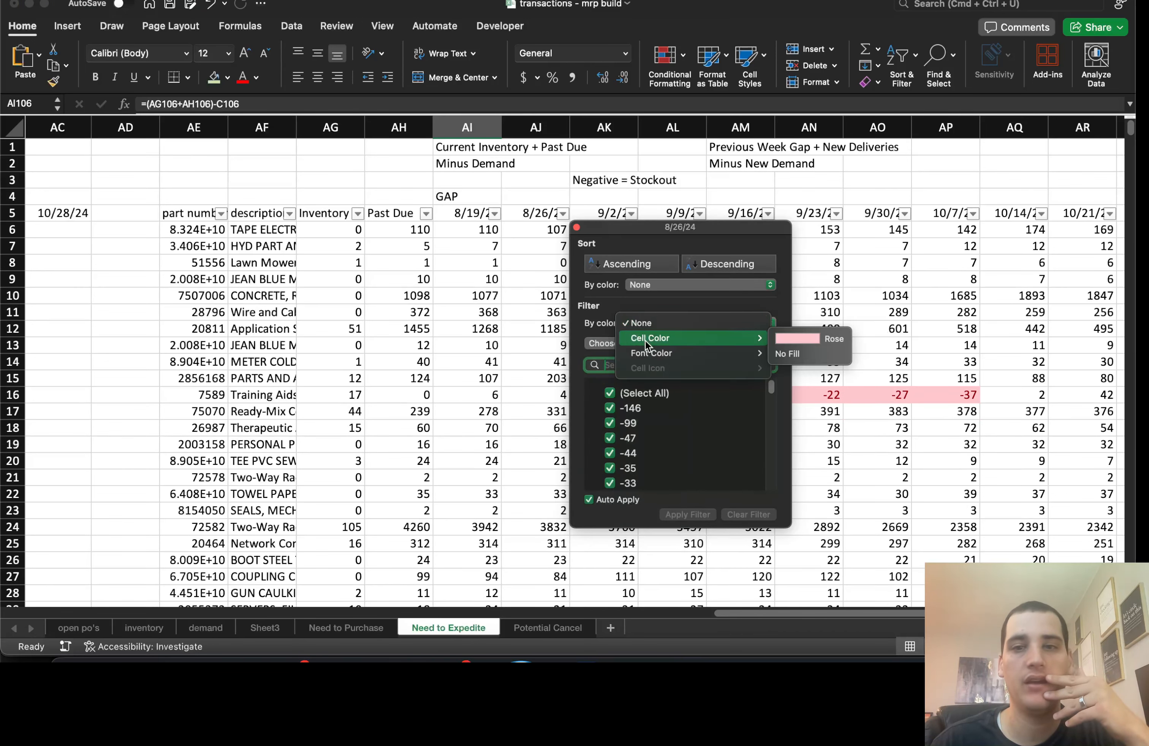
click(842, 340)
click(529, 336)
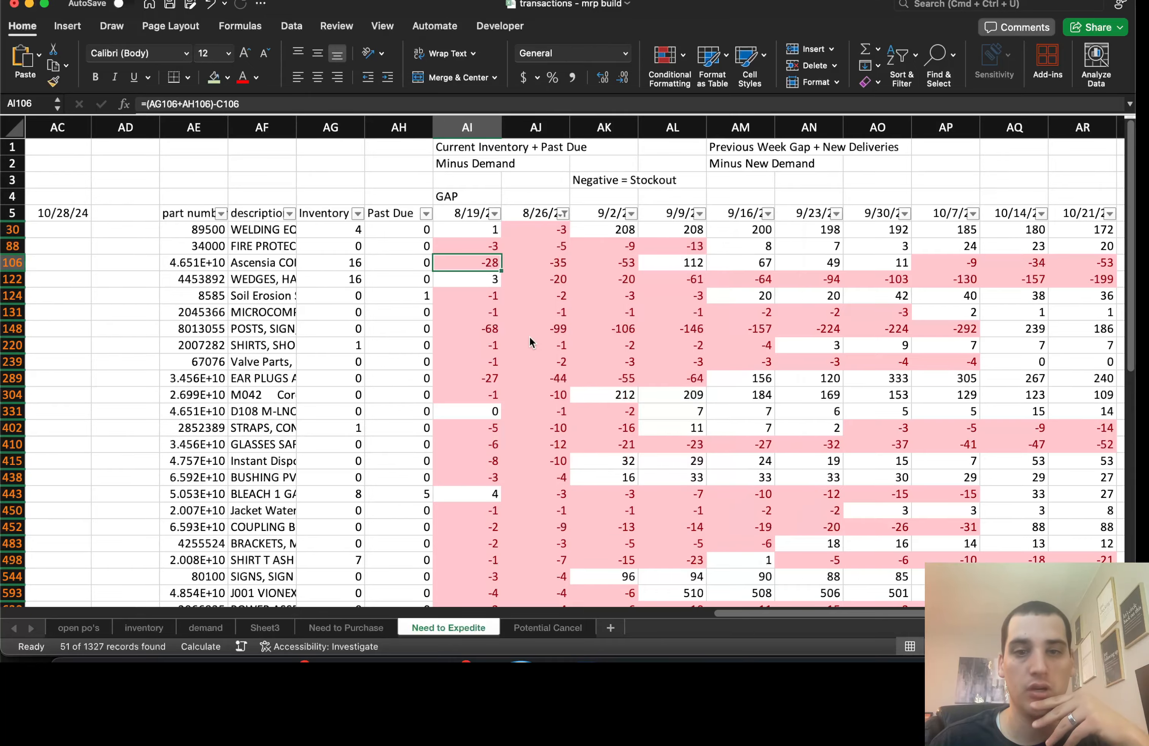
click(529, 336)
scroll(529, 337, down, 5)
scroll(529, 337, down, 5)
scroll(529, 337, left, 1)
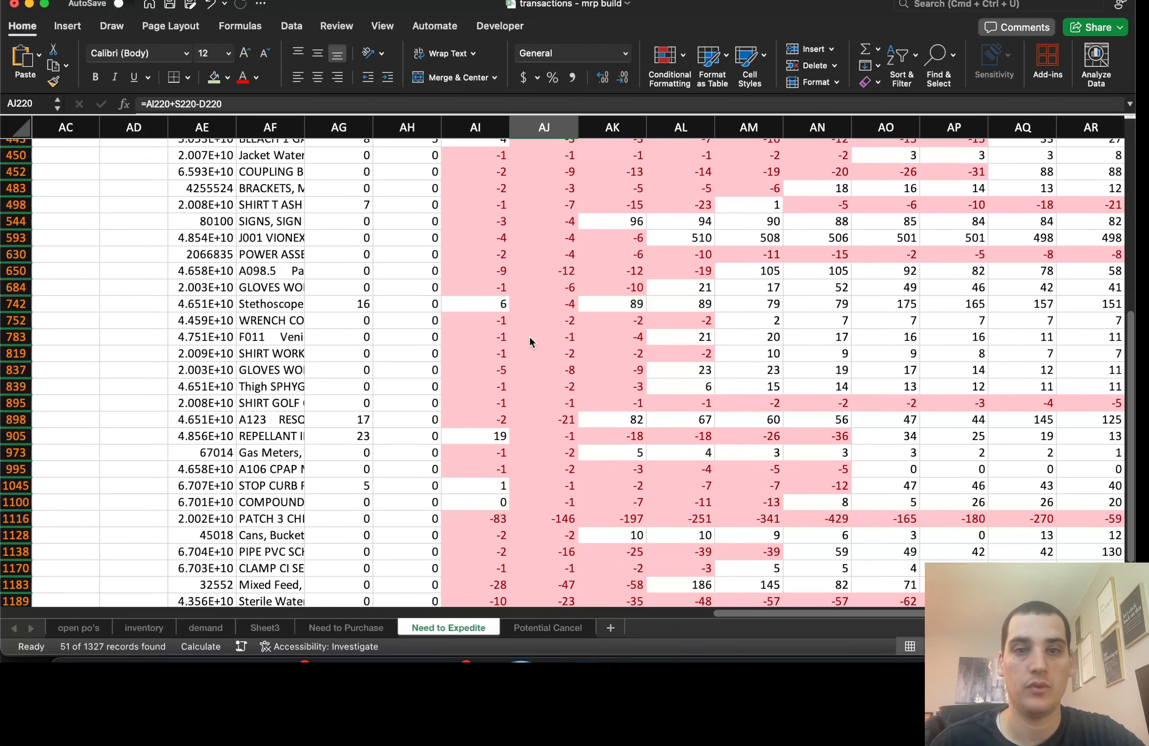
Clear the cell color filter from the 8/26/24 gap column.
scroll(529, 336, up, 10)
scroll(529, 337, down, 3)
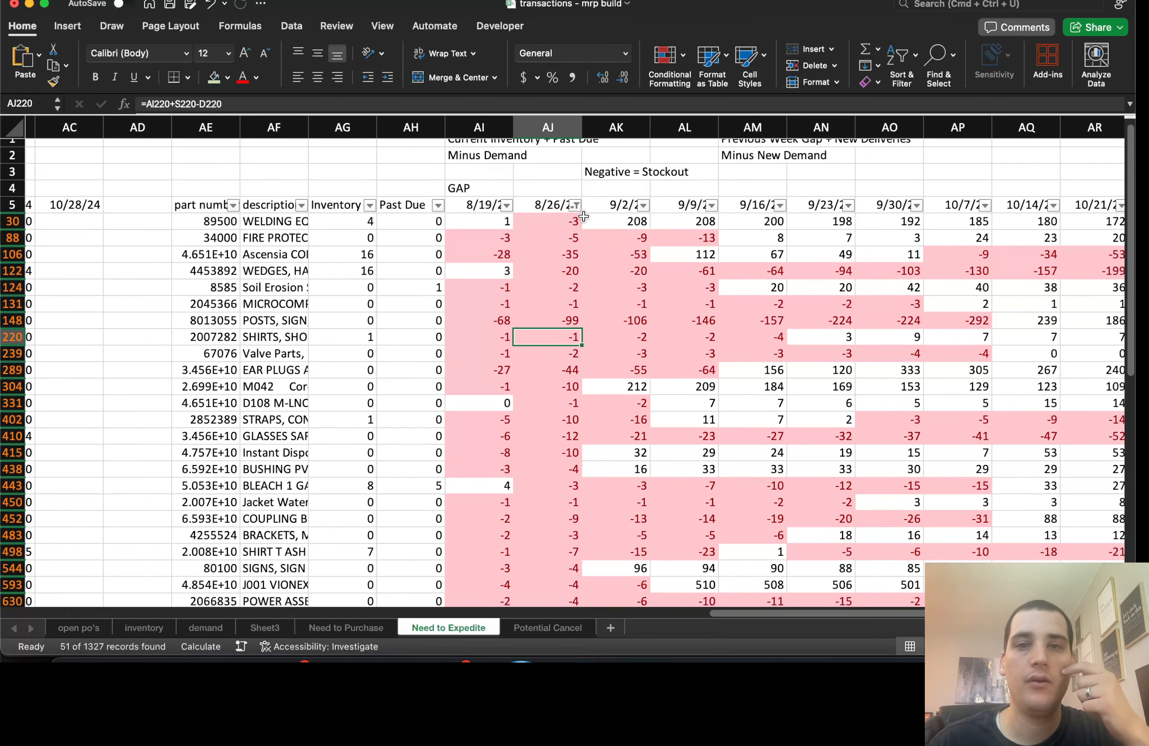
click(583, 217)
click(576, 206)
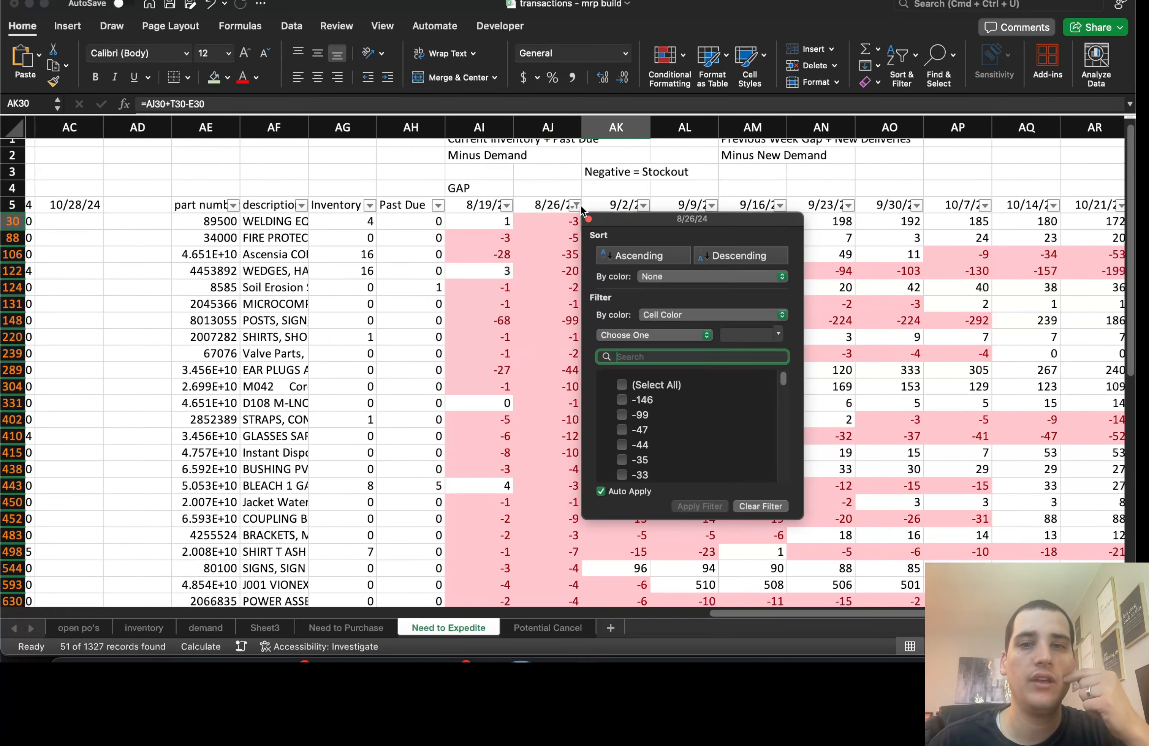
click(761, 507)
click(858, 452)
Enter the header "Any Week Less than Zero" in AS5, beside the 10/21/24 gap column.
click(891, 375)
key(super+Up)
key(super+Right)
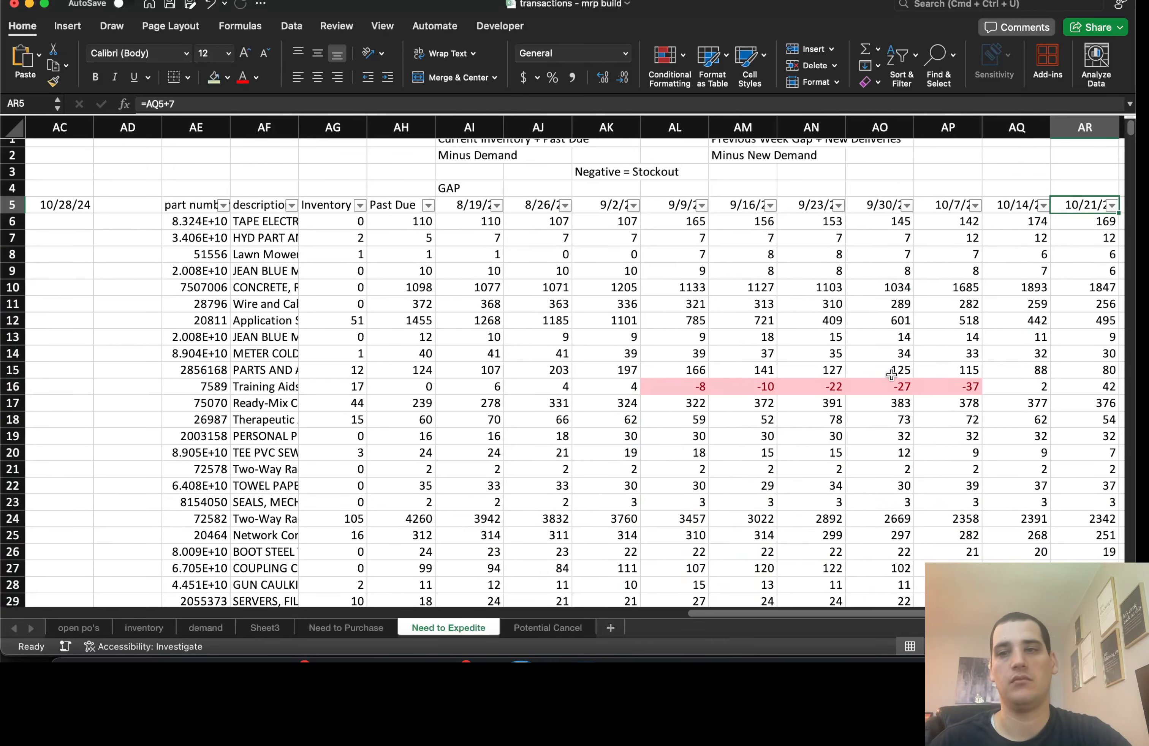
scroll(891, 374, right, 2)
key(Right)
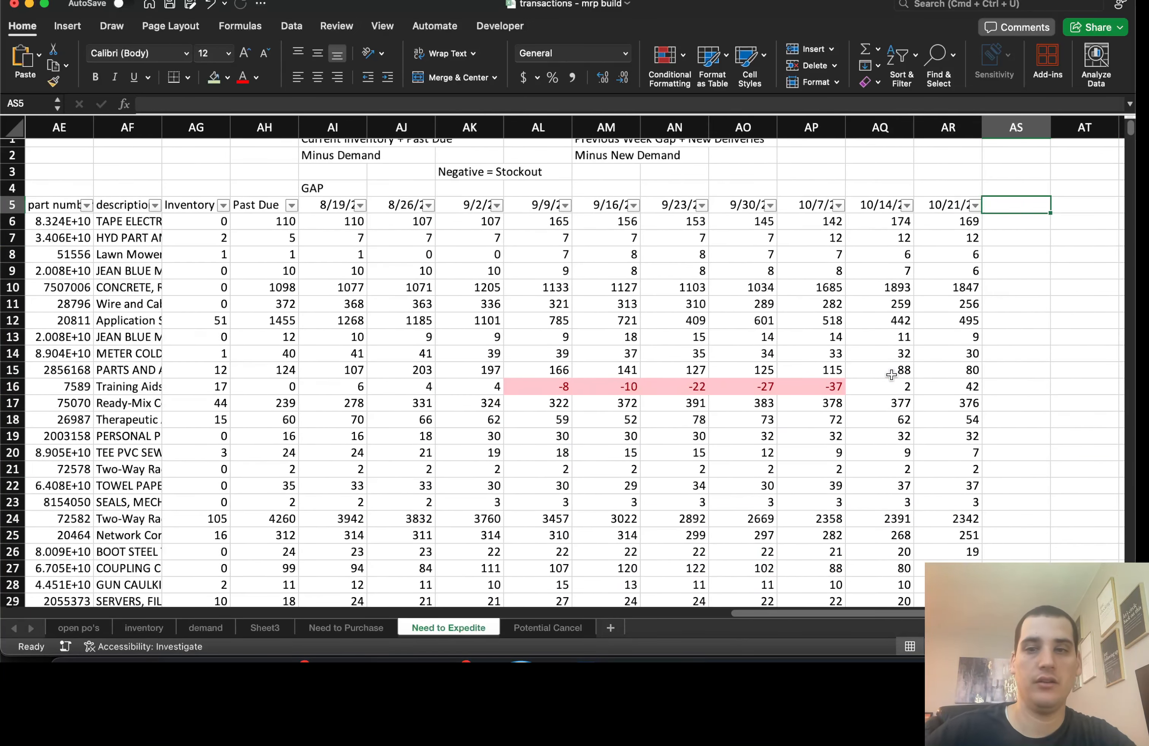
text(Any Week)
key(Escape)
key(Down)
text(=COUNTIF()
key(Left)
key(shift+Left)
key(shift+Left)
key(shift+Left)
key(shift+Left)
key(shift+Left)
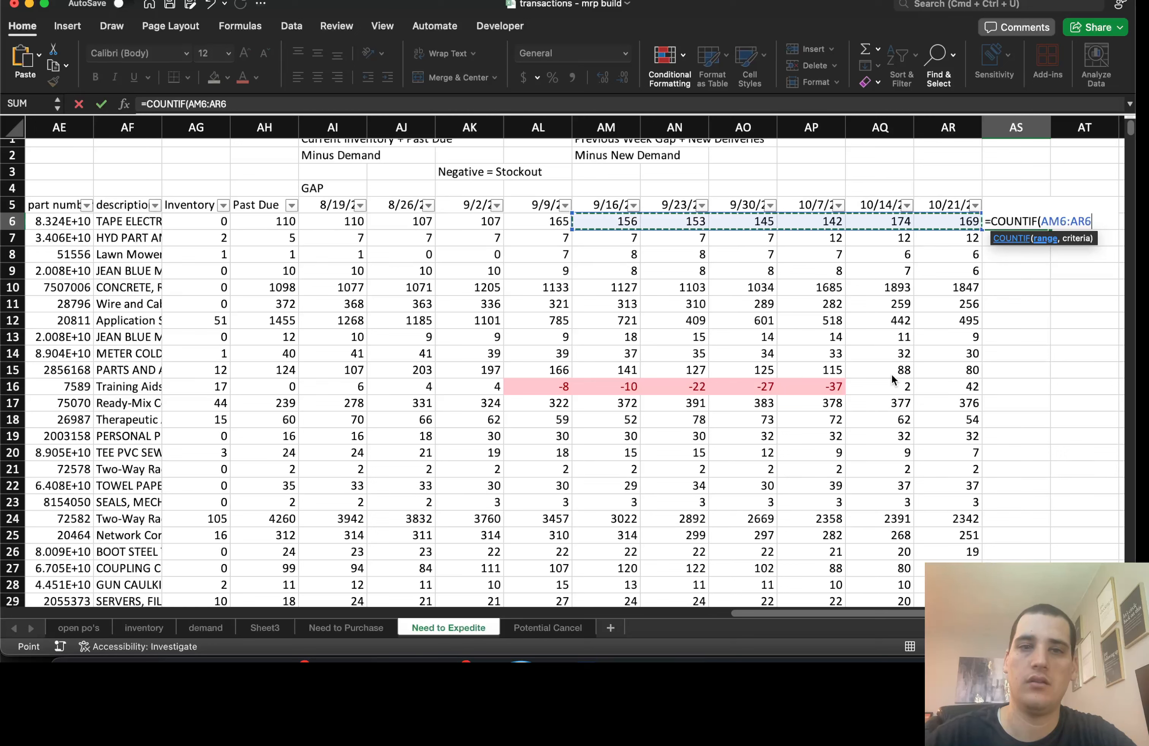
key(BackSpace)
key(BackSpace)
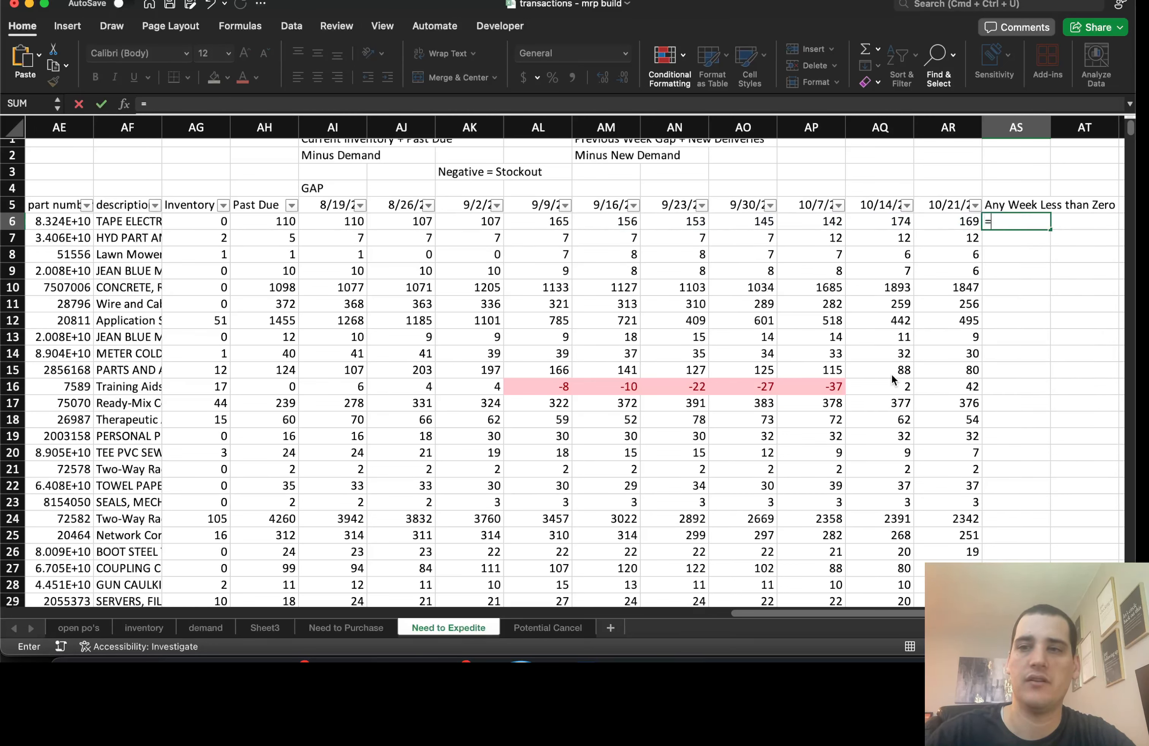
Count each part's negative weeks with =COUNTIFS(AI6:AR6,"<"&0) in AS6 and fill the formula down the column.
text(=countifs)
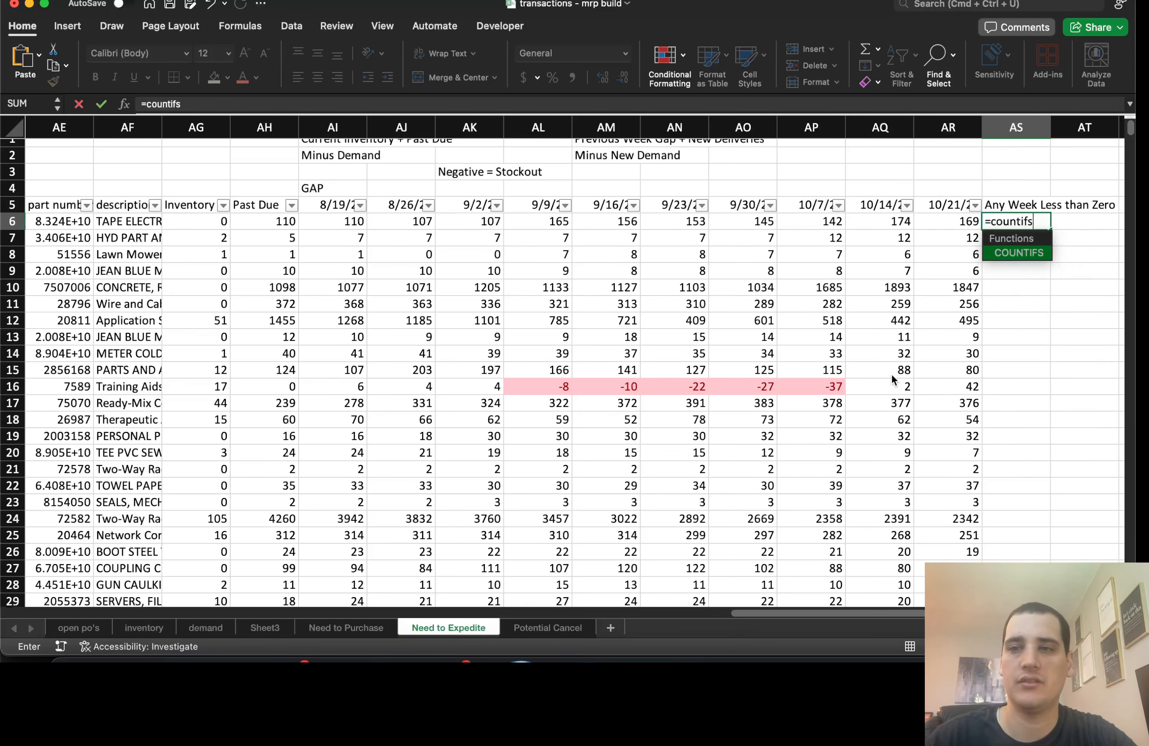
key(Tab)
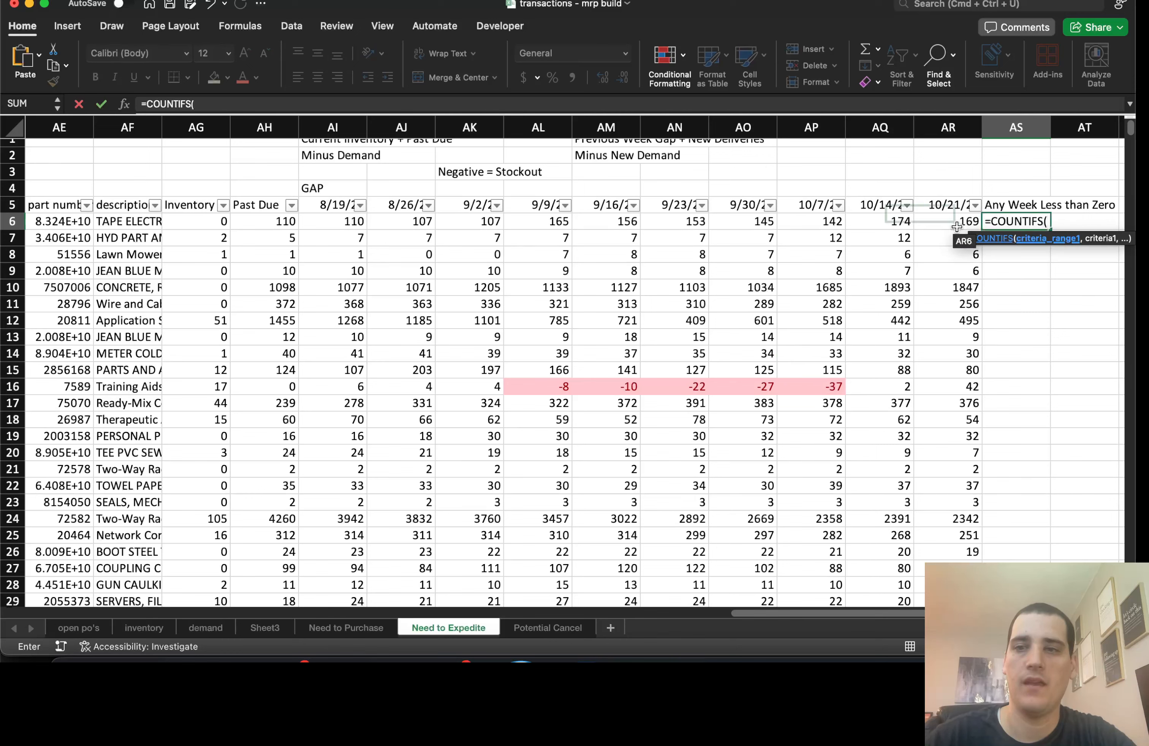
drag(951, 222, 795, 223)
drag(466, 232, 347, 222)
text(,)
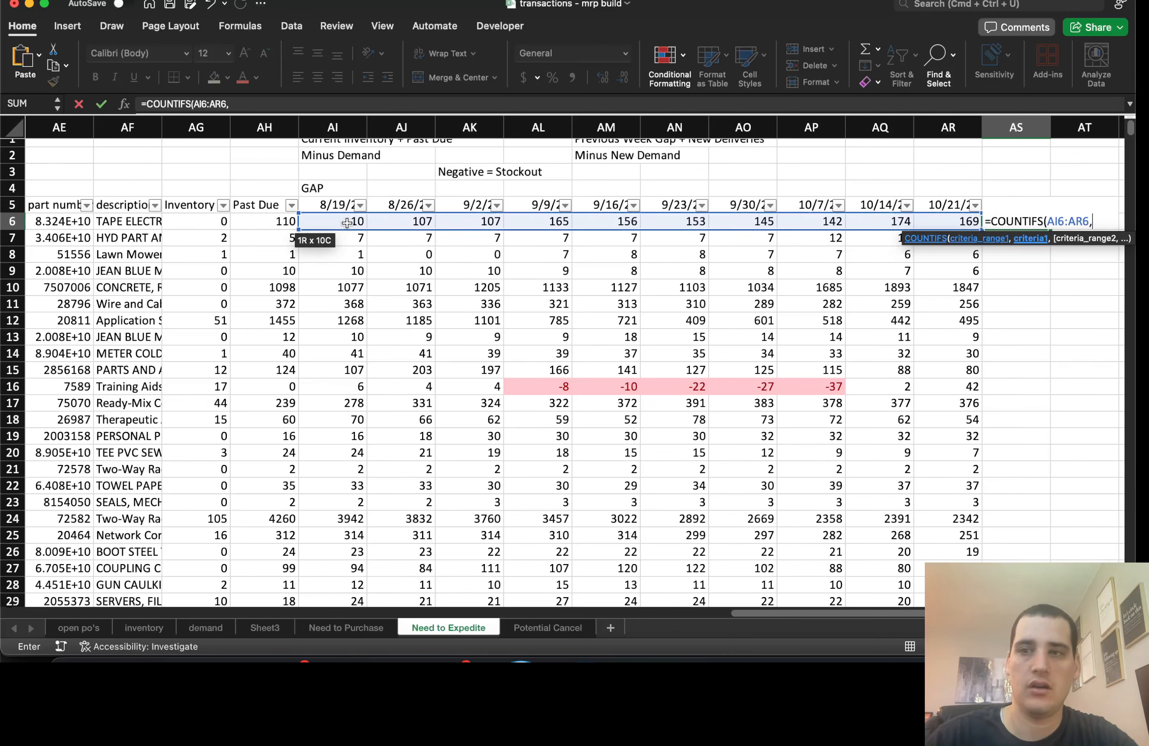
text("<")
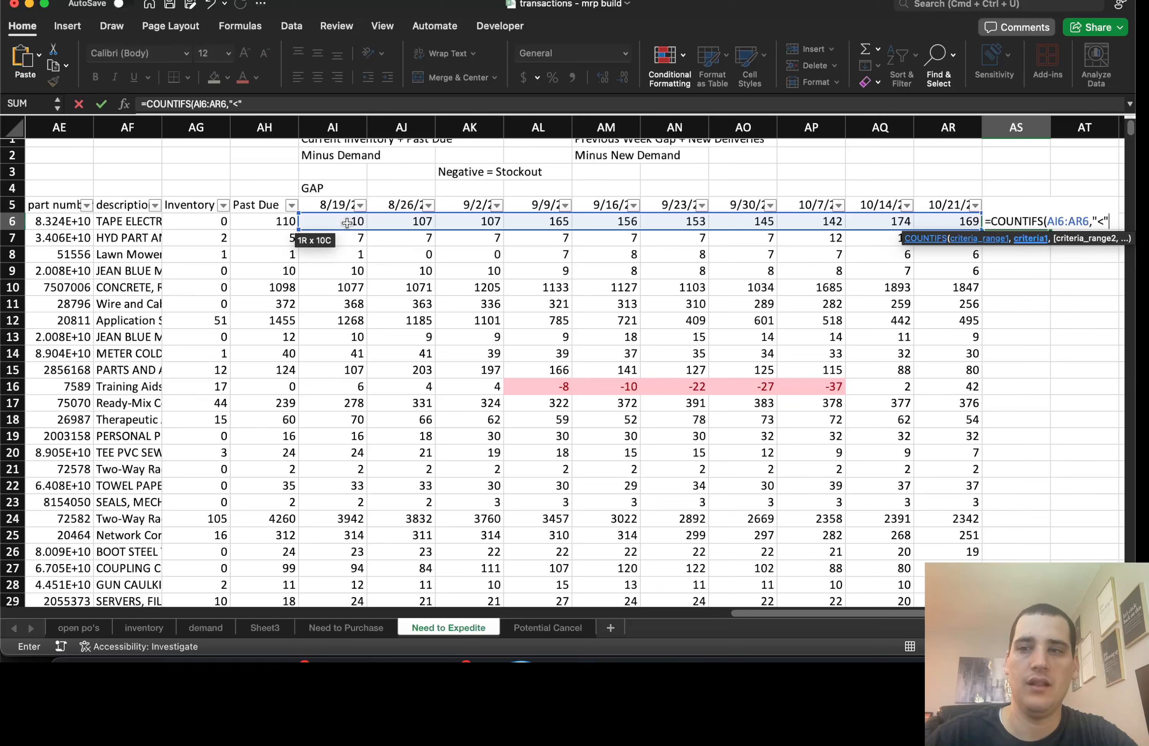
text(&0)
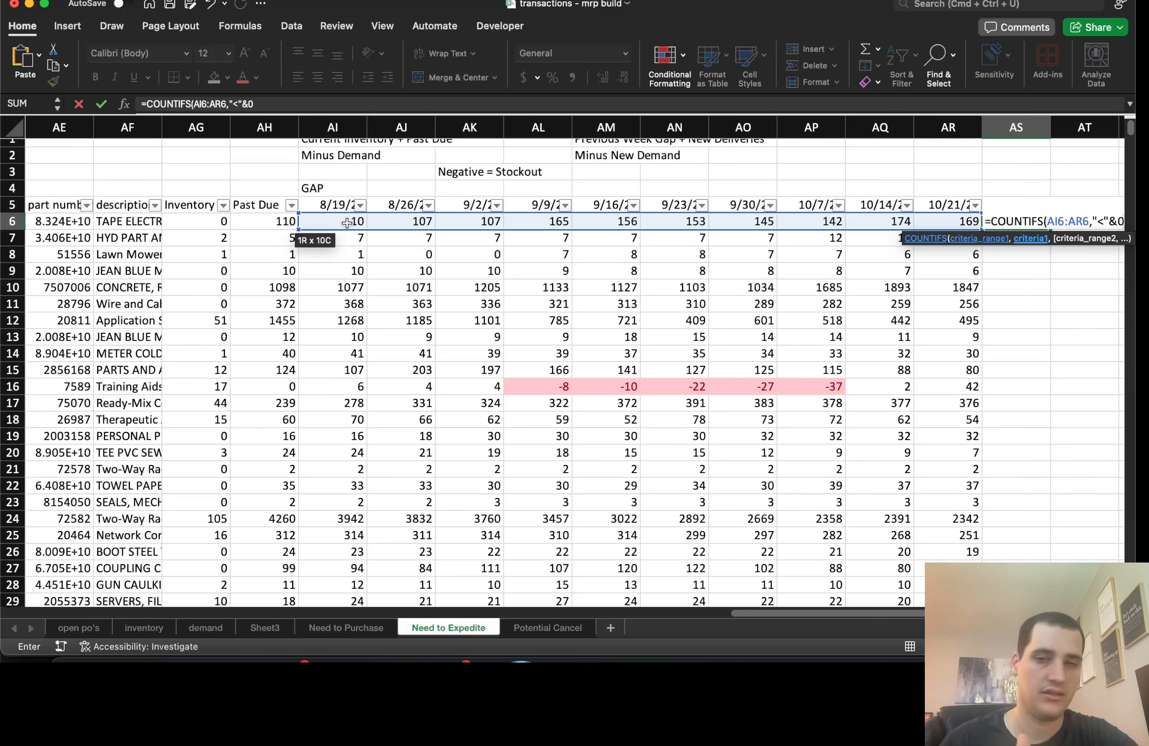
text())
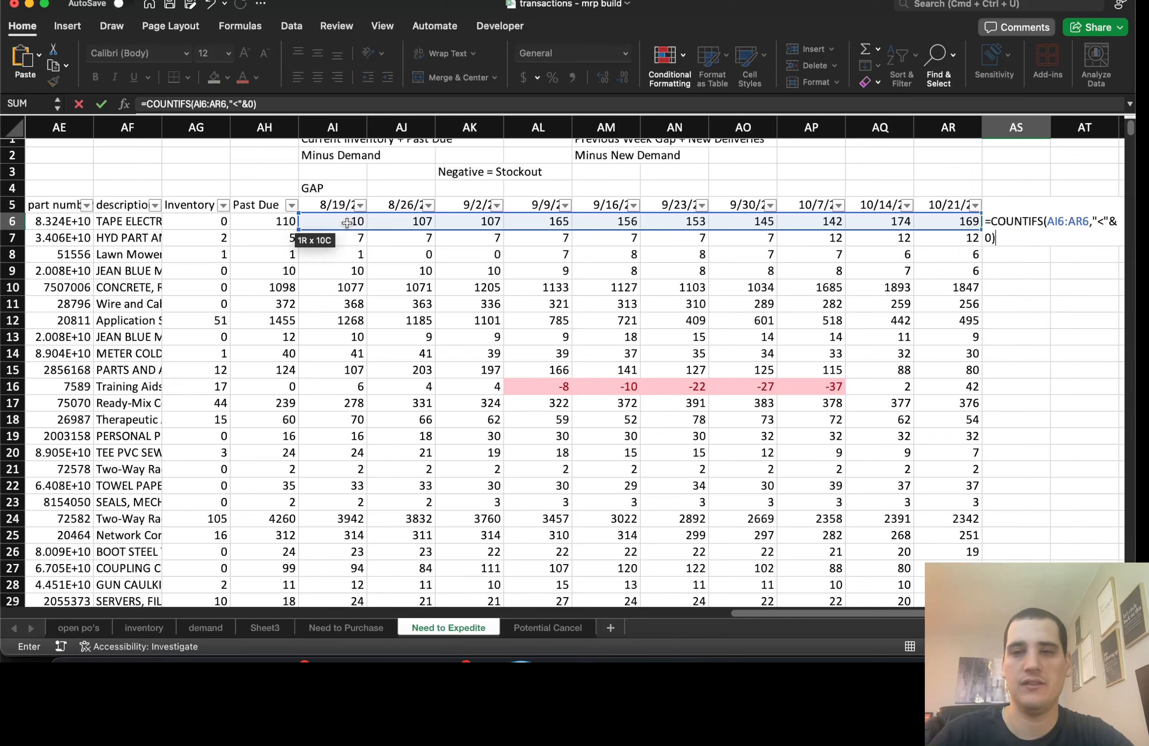
key(ctrl+Return)
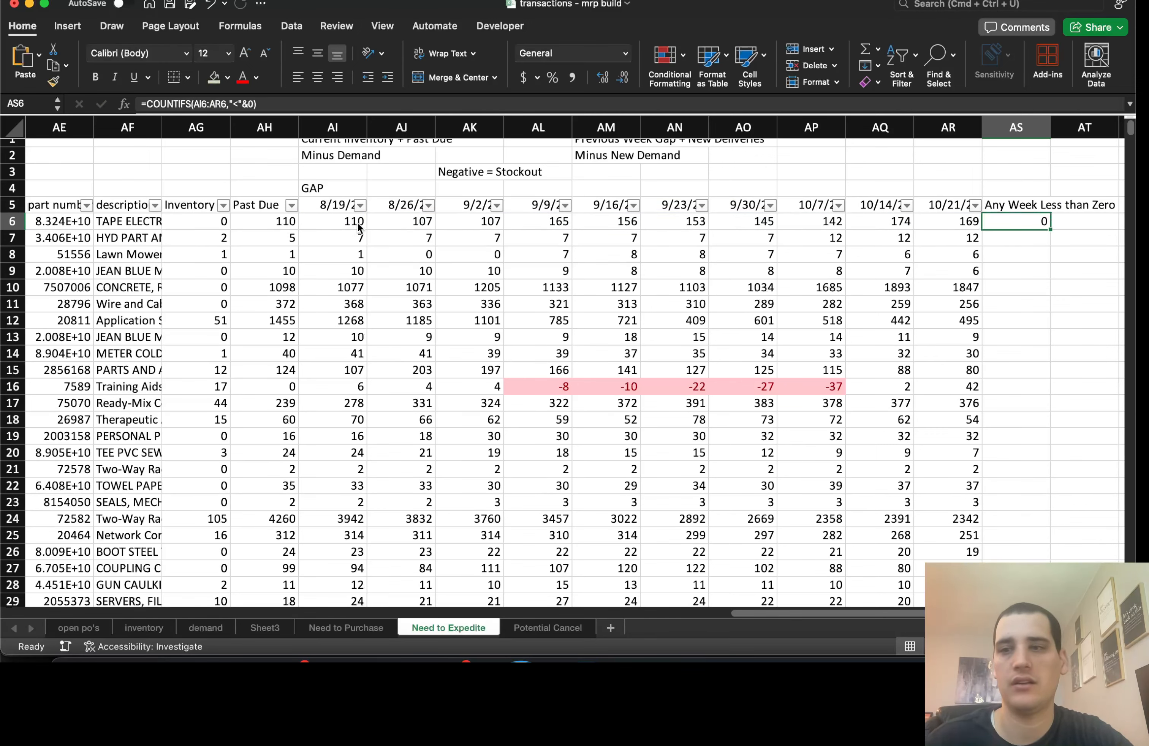
double_click(1052, 232)
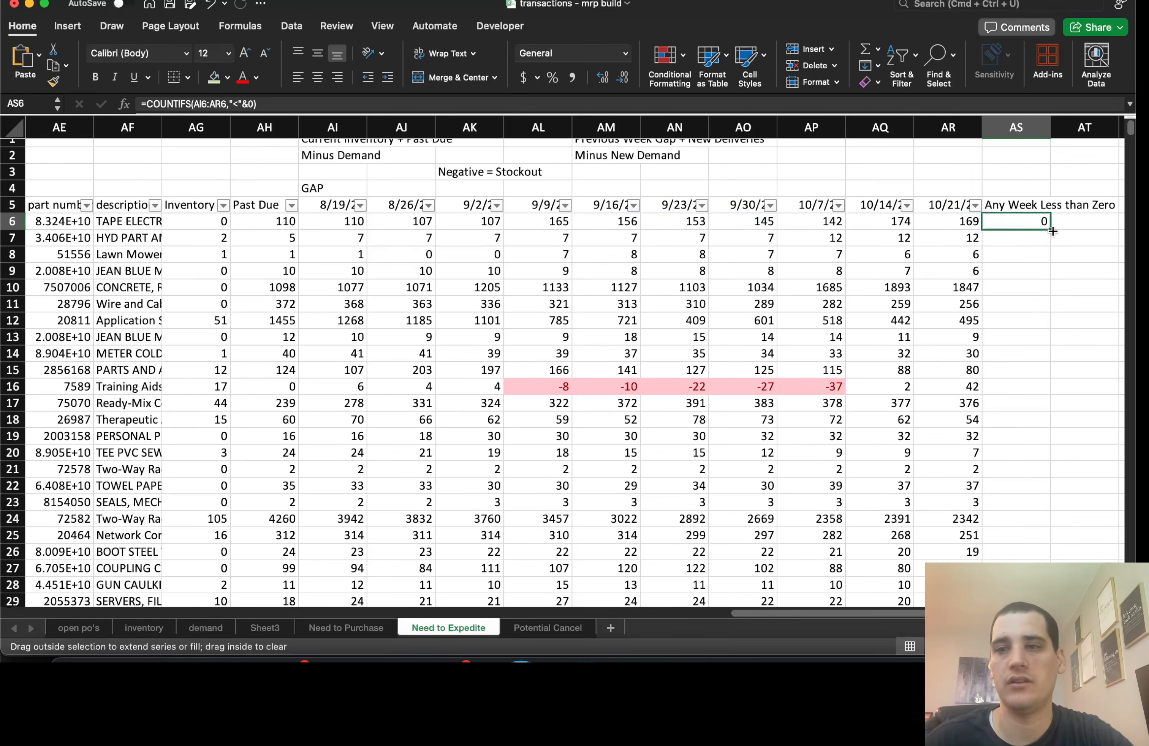
double_click(1052, 232)
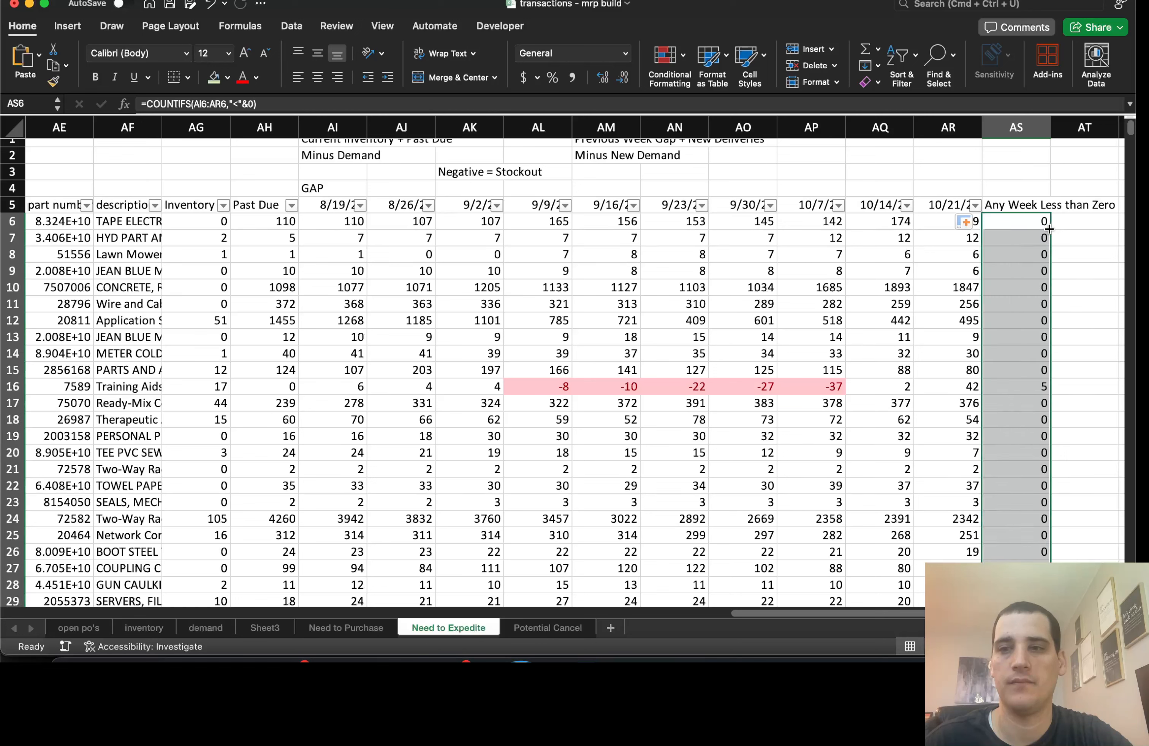
Remove the existing header filters and reapply them from part number through the Any Week Less than Zero column.
click(1020, 223)
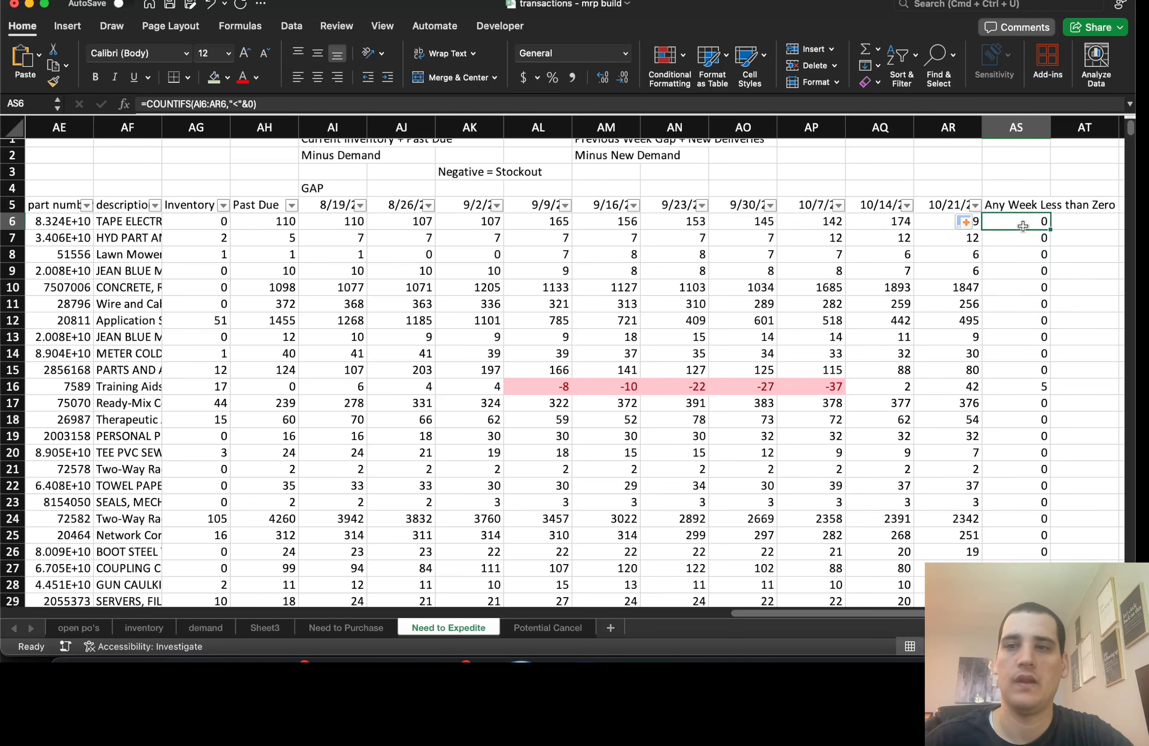
click(909, 54)
click(916, 143)
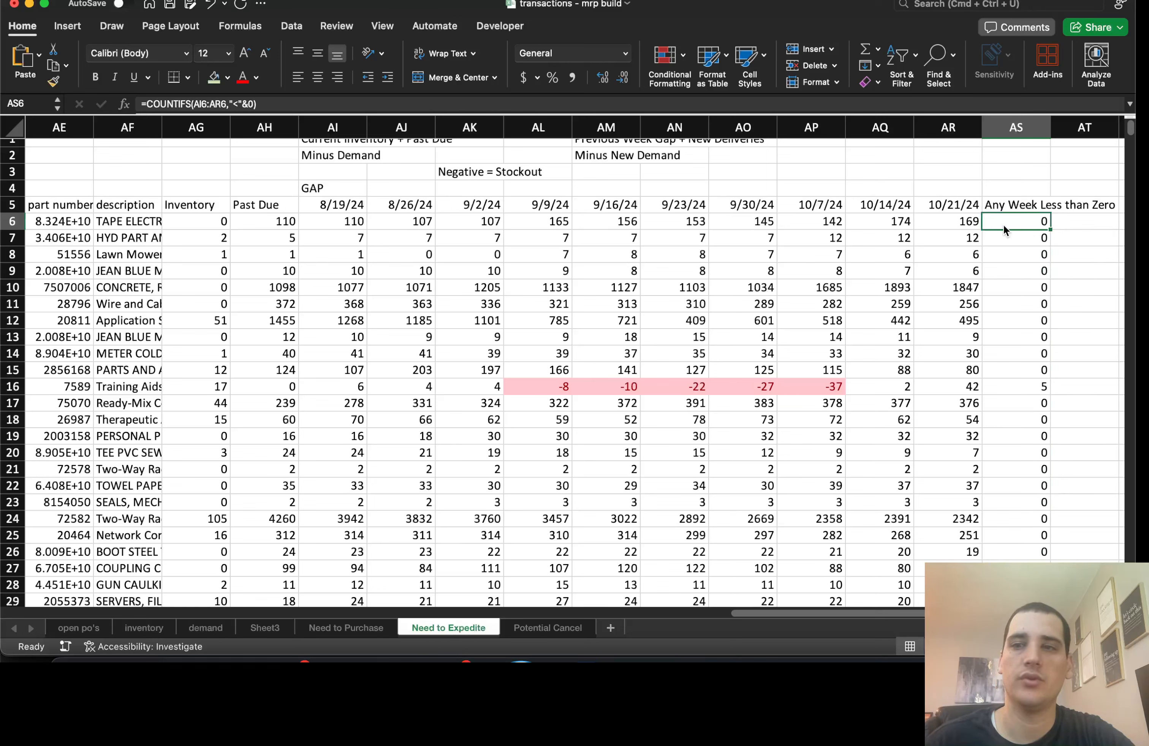
click(1017, 205)
key(ctrl+shift+Left)
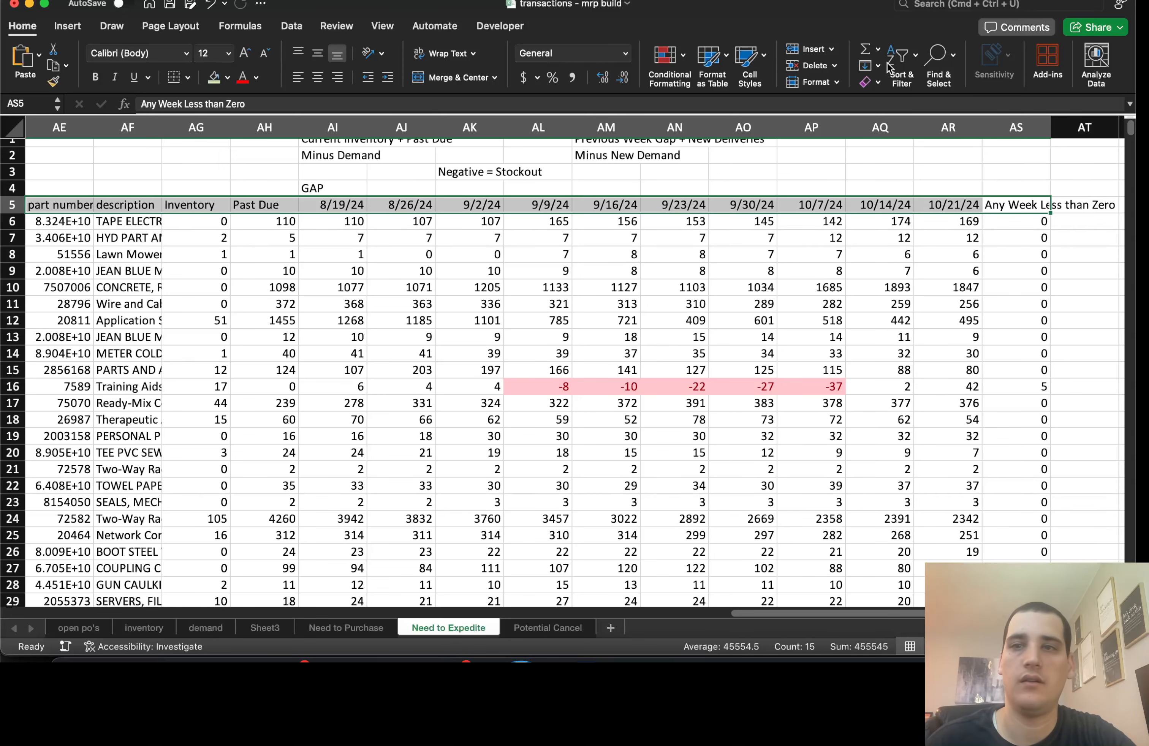
click(902, 61)
click(918, 144)
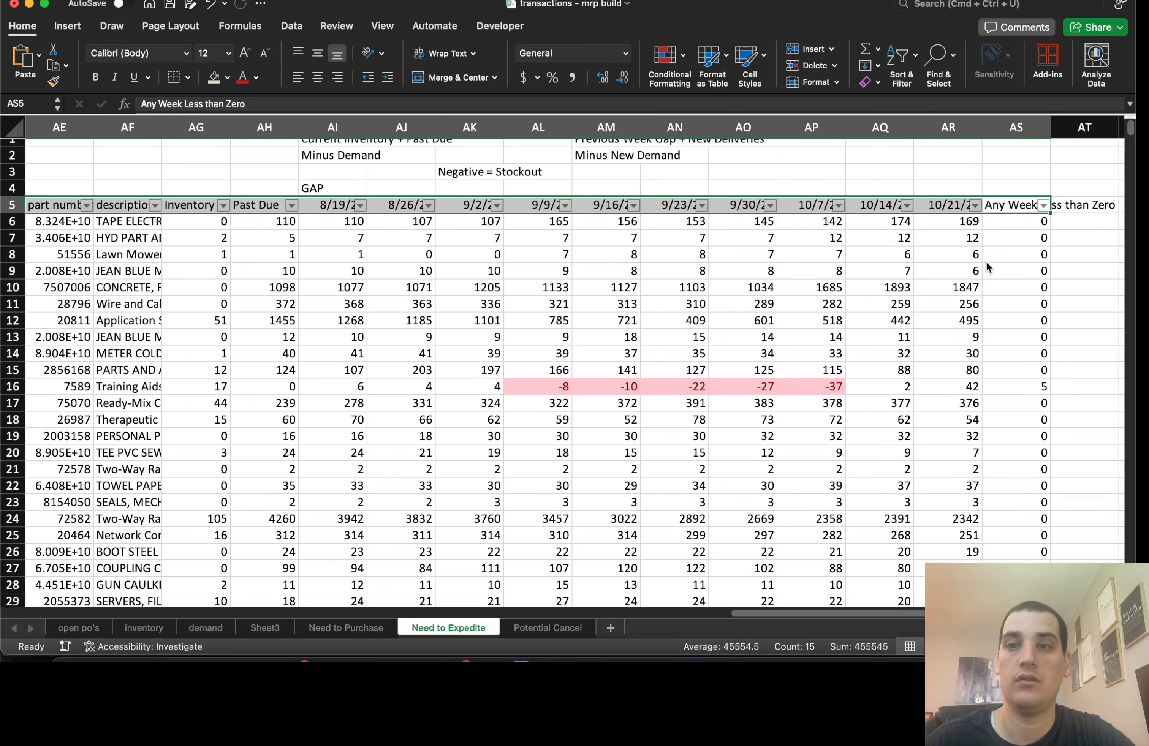
Exclude 0 in the Any Week Less than Zero filter and look through the parts with stockout weeks.
click(985, 261)
click(1041, 206)
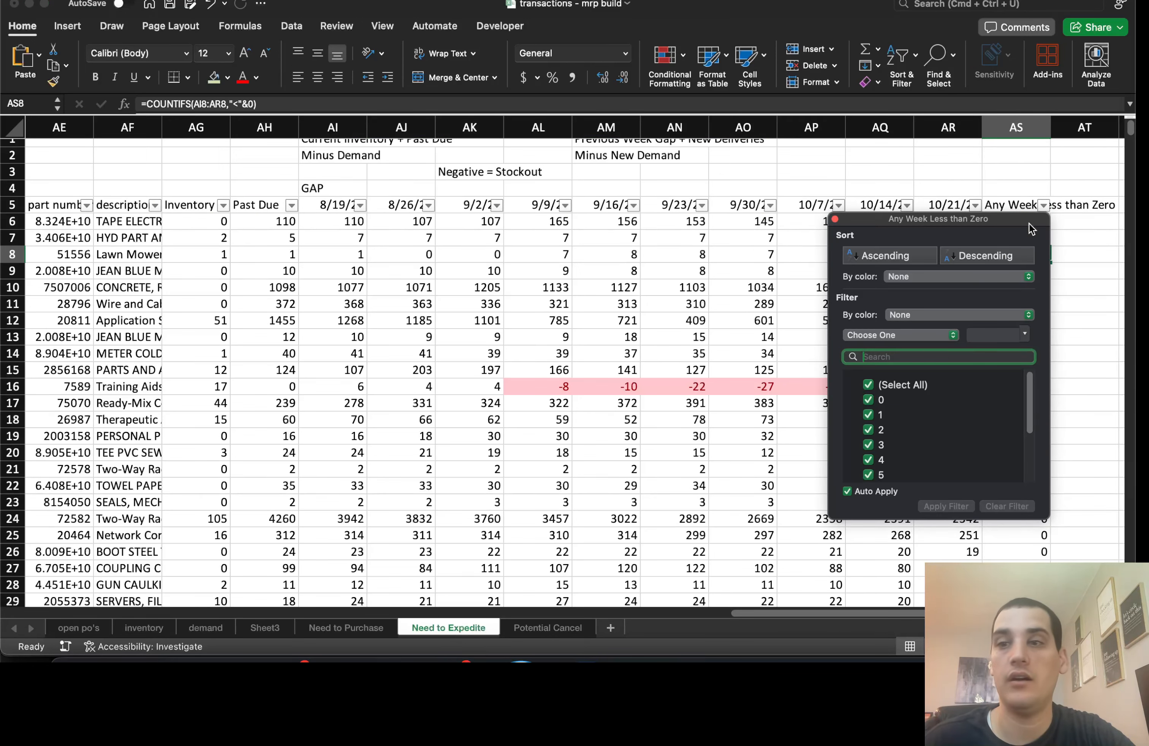
click(868, 399)
click(790, 319)
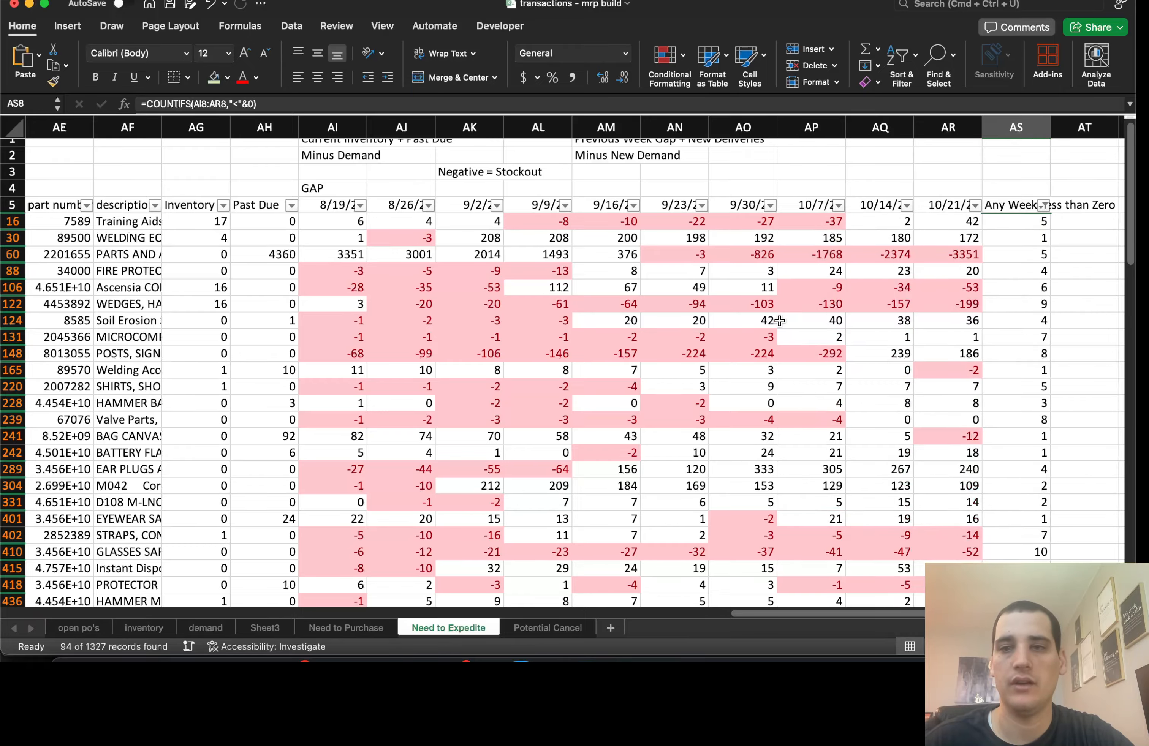
click(780, 320)
key(super+Up)
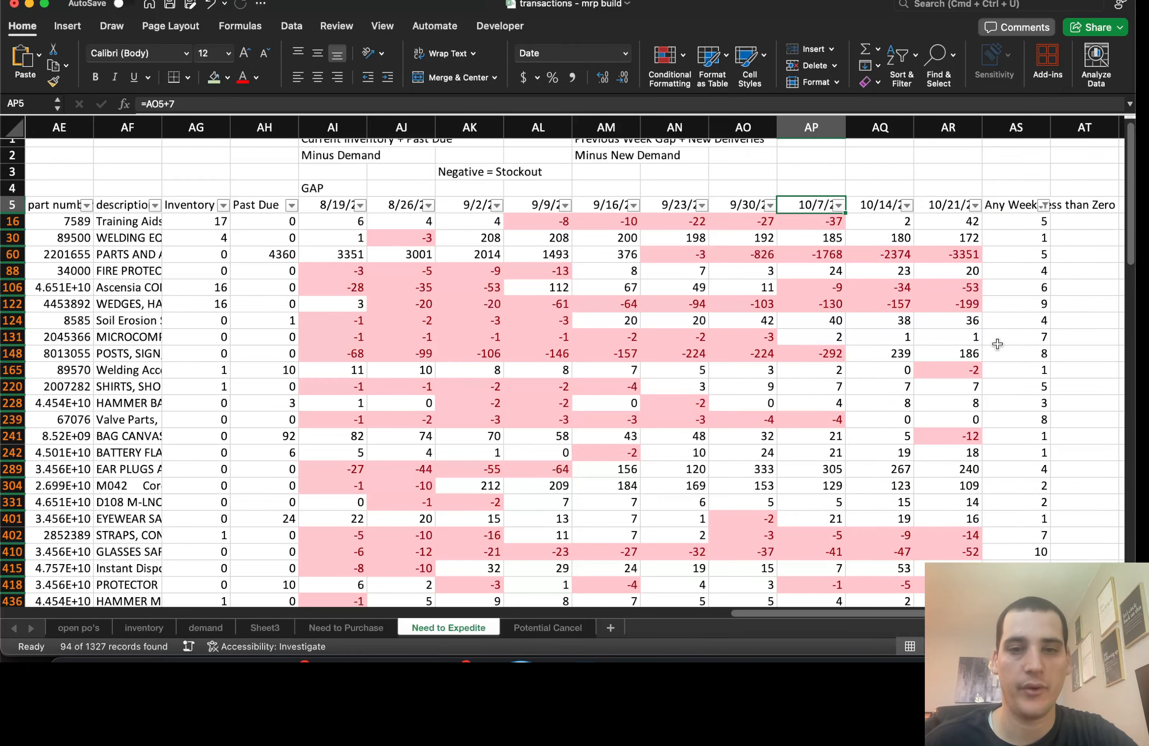
scroll(997, 343, down, 5)
scroll(998, 344, down, 20)
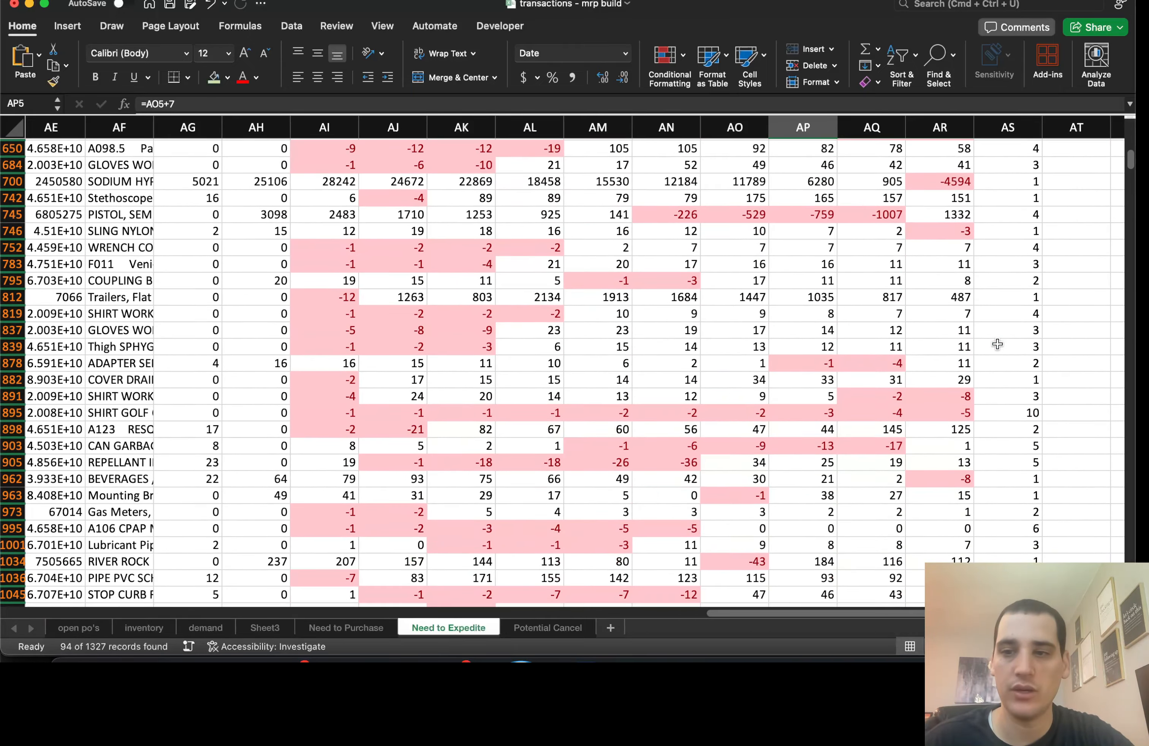
scroll(997, 344, up, 20)
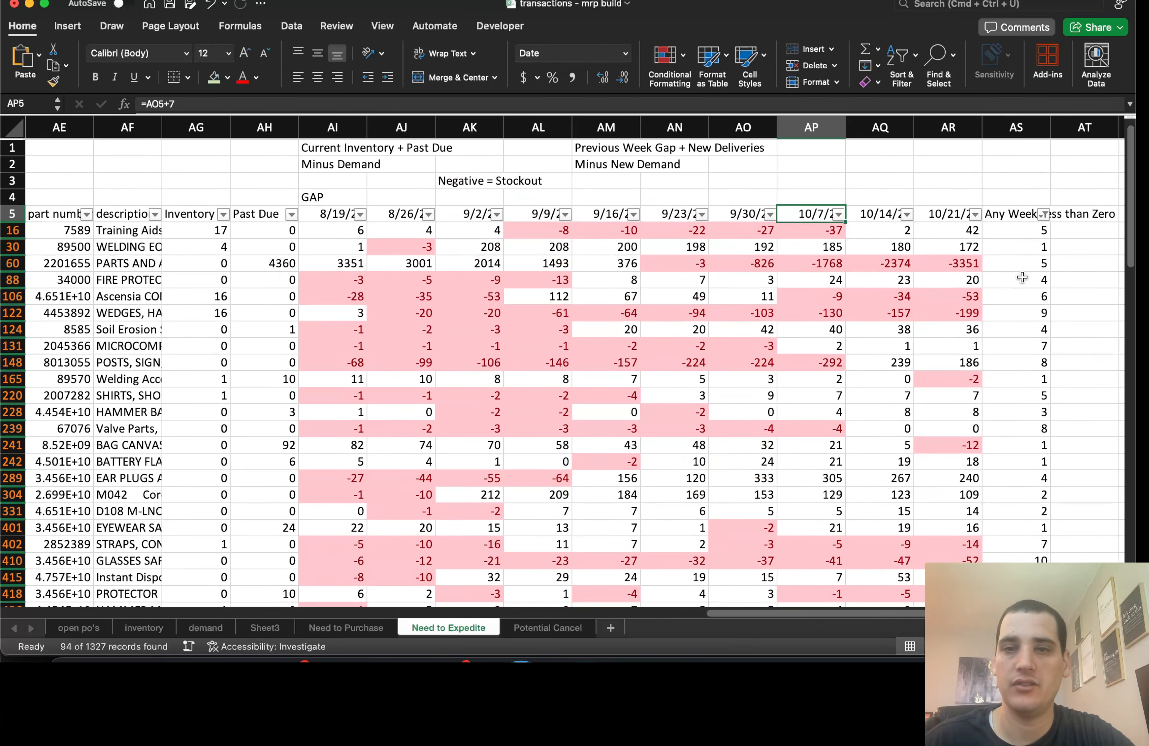
click(1022, 277)
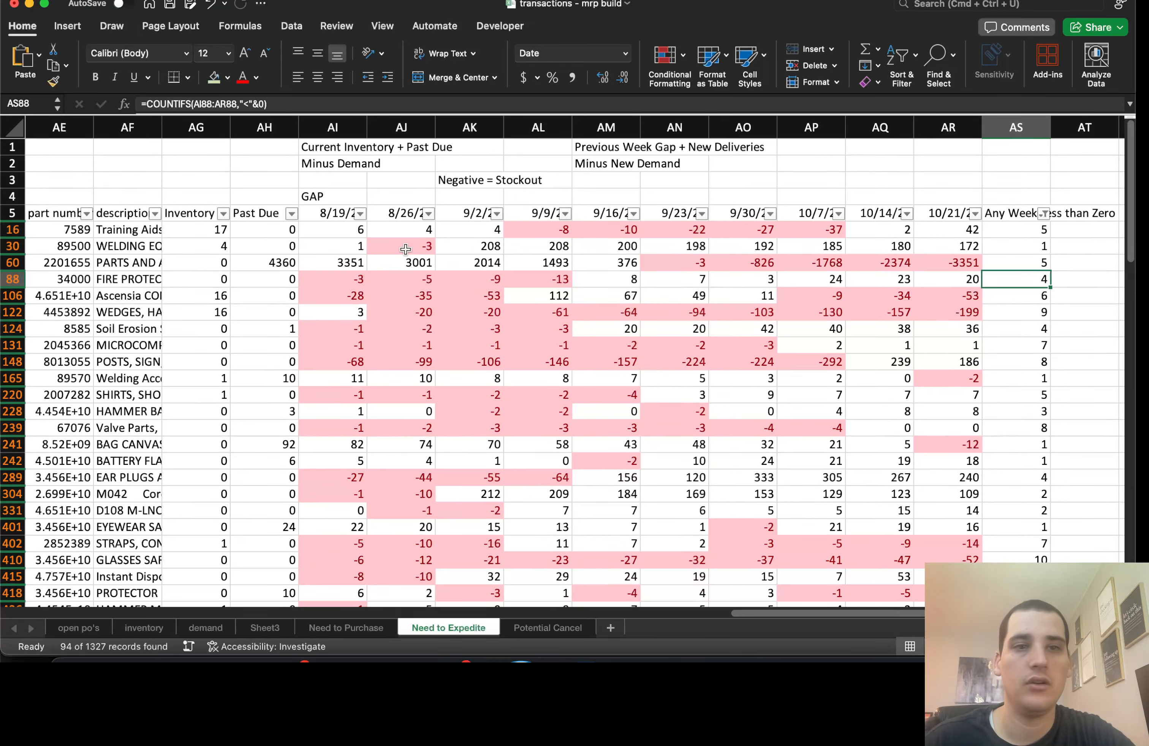
click(345, 213)
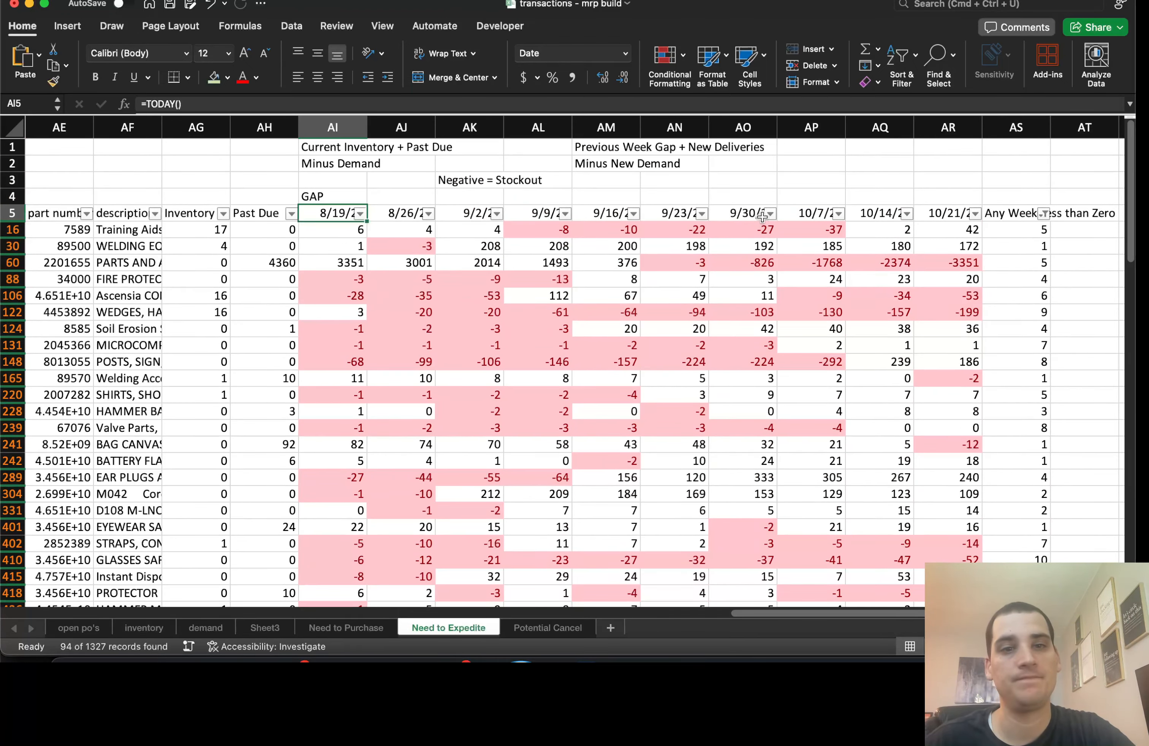
Filter the Any Week Less than Zero column to show only the values 8, 9 and 10.
click(1045, 215)
click(860, 386)
click(860, 386)
scroll(869, 456, down, 5)
click(869, 475)
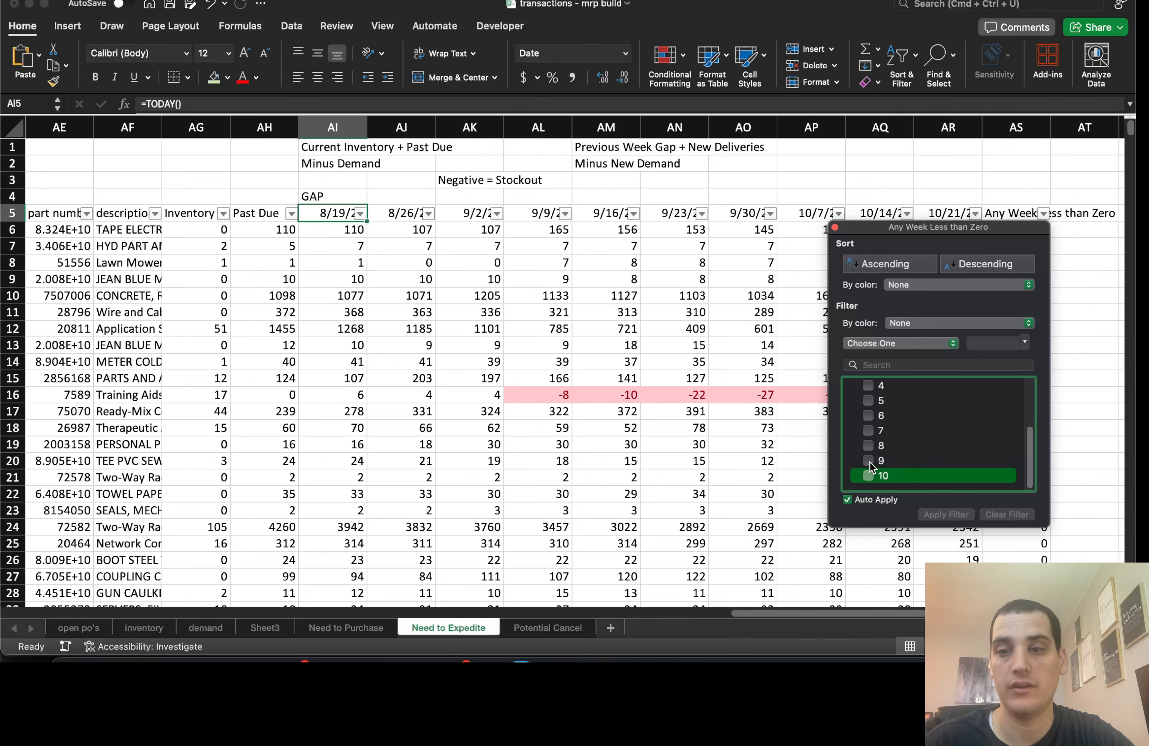
click(868, 475)
click(868, 499)
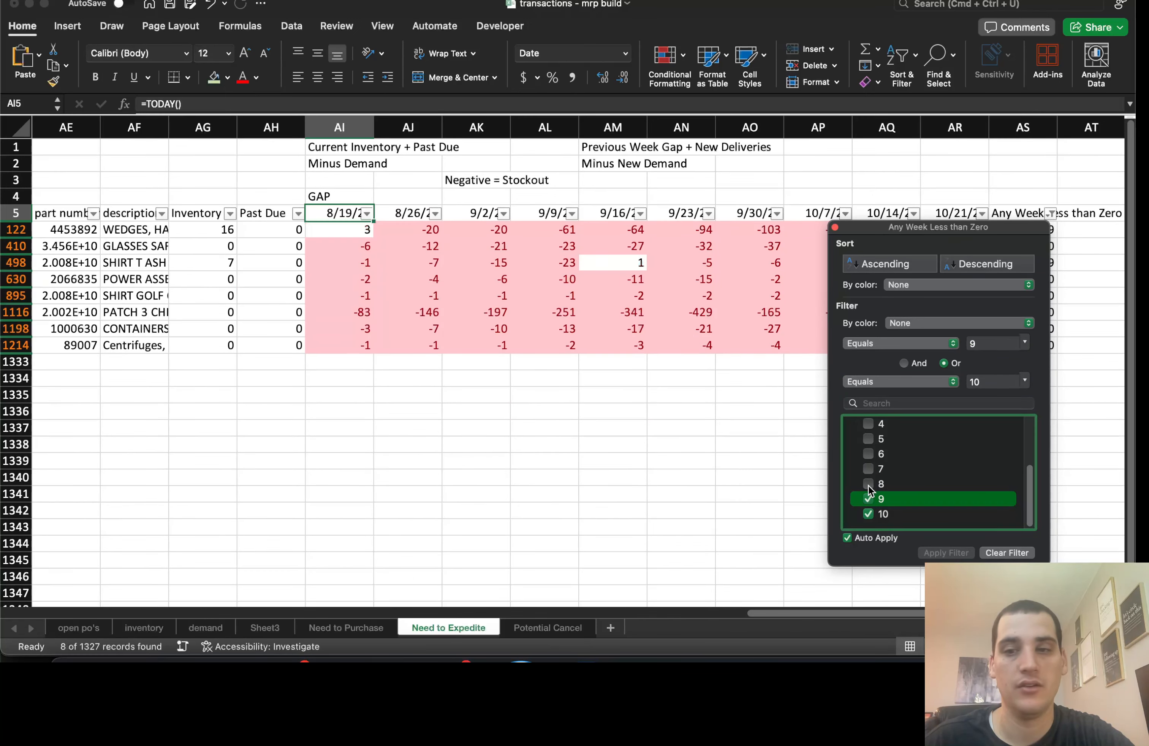
click(684, 444)
click(720, 444)
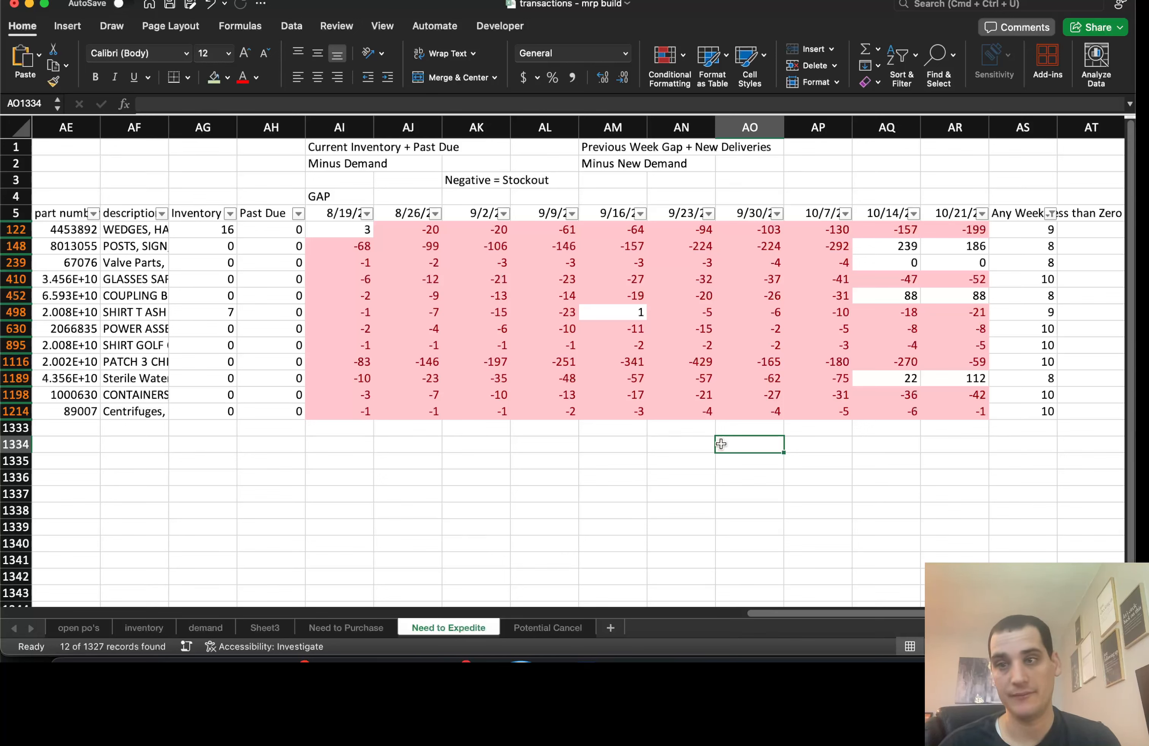
click(1046, 1)
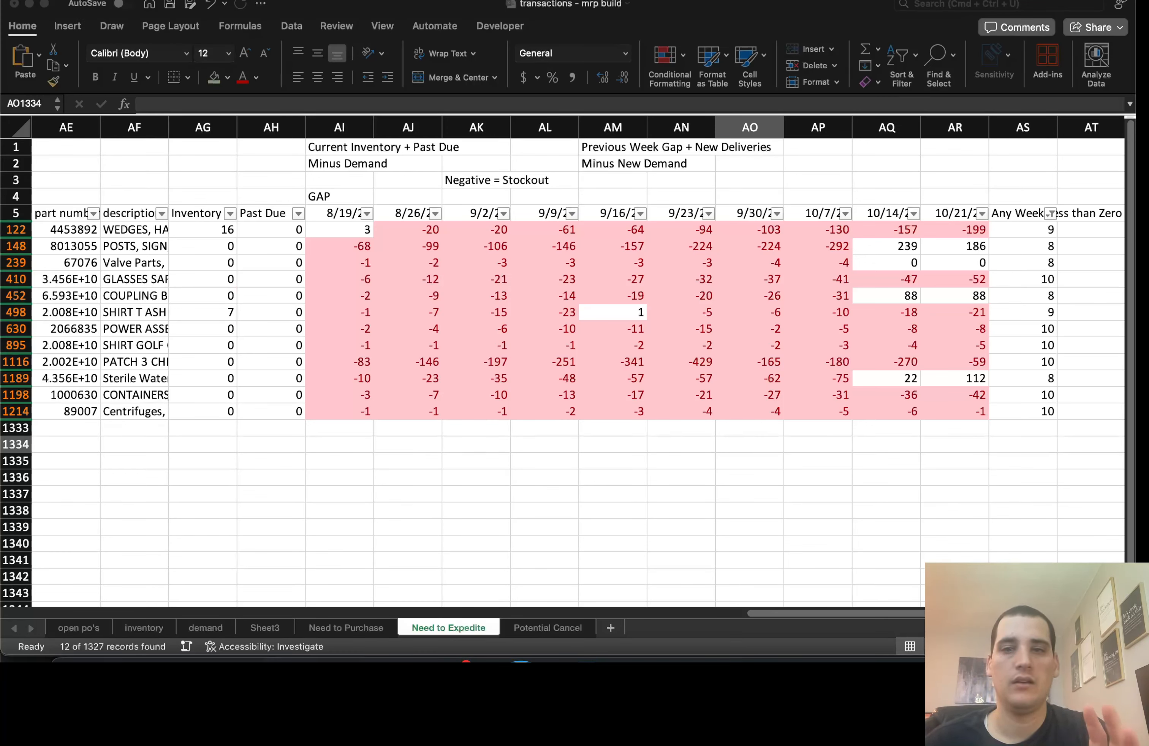
click(752, 565)
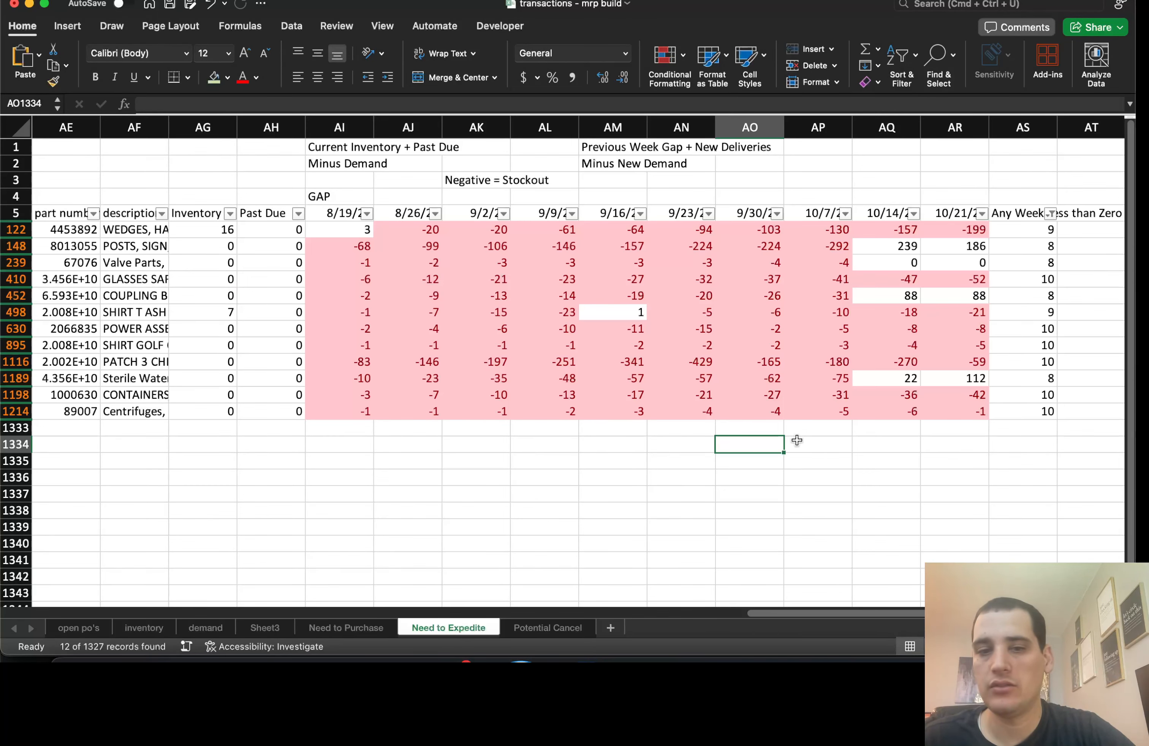
On the Potential Cancel sheet, enter =FILTER('Need to Purchase'!A:F,'Need to Purchase'!F:F<0) in A4.
click(548, 628)
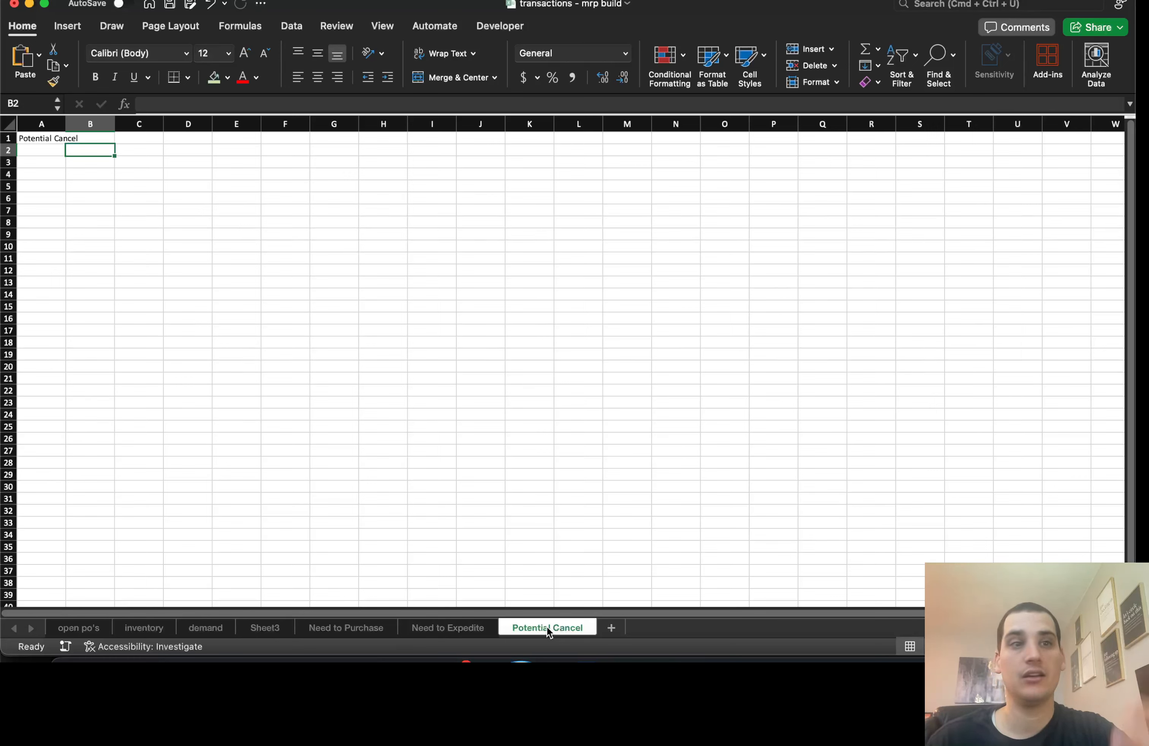
key(Left)
key(Down)
key(Down)
text(=FILTER()
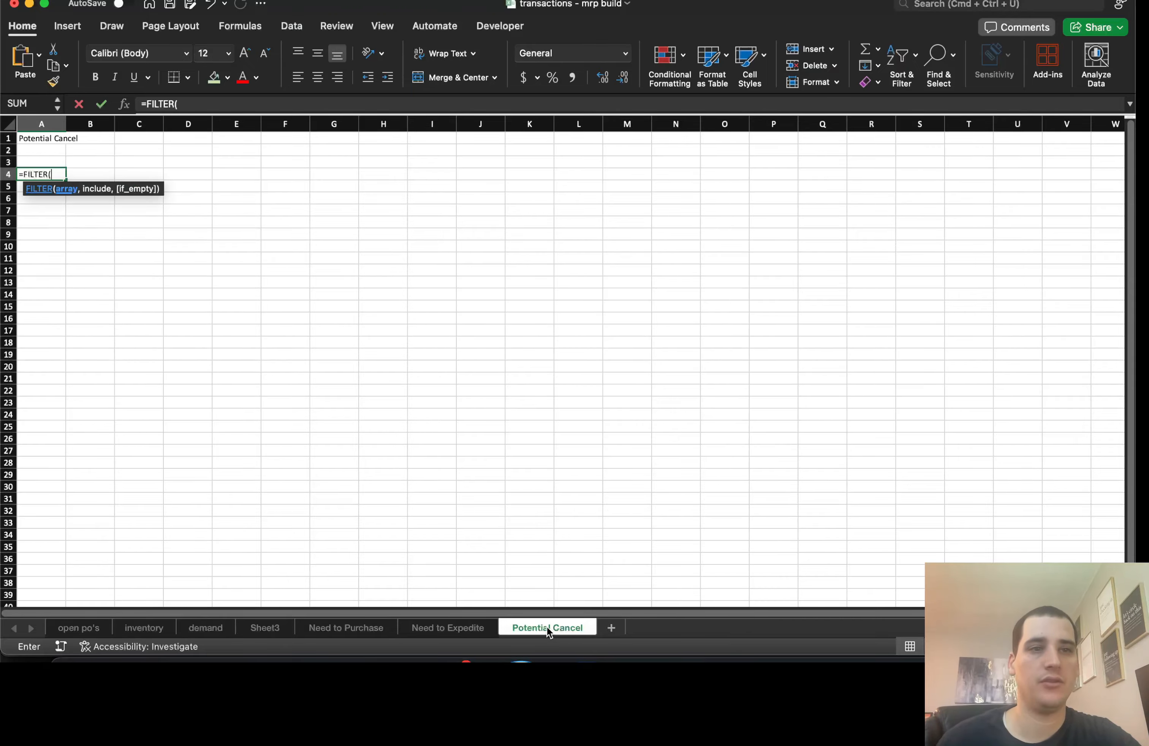
click(338, 629)
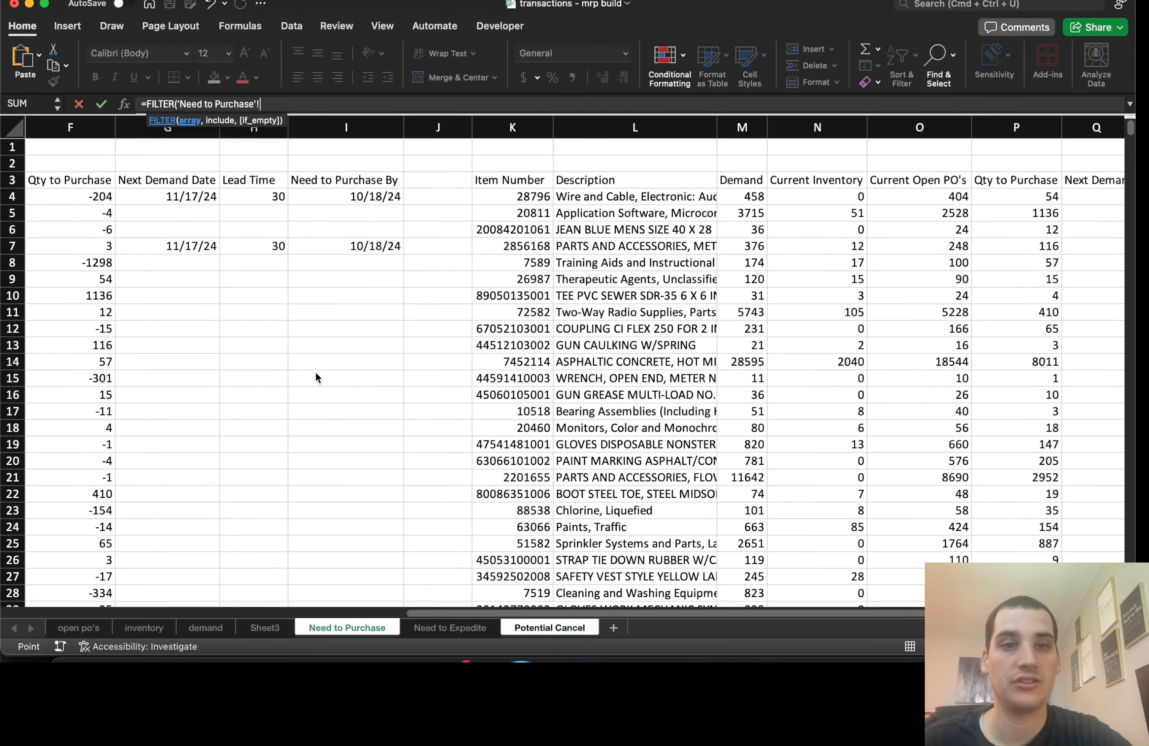
scroll(315, 377, left, 5)
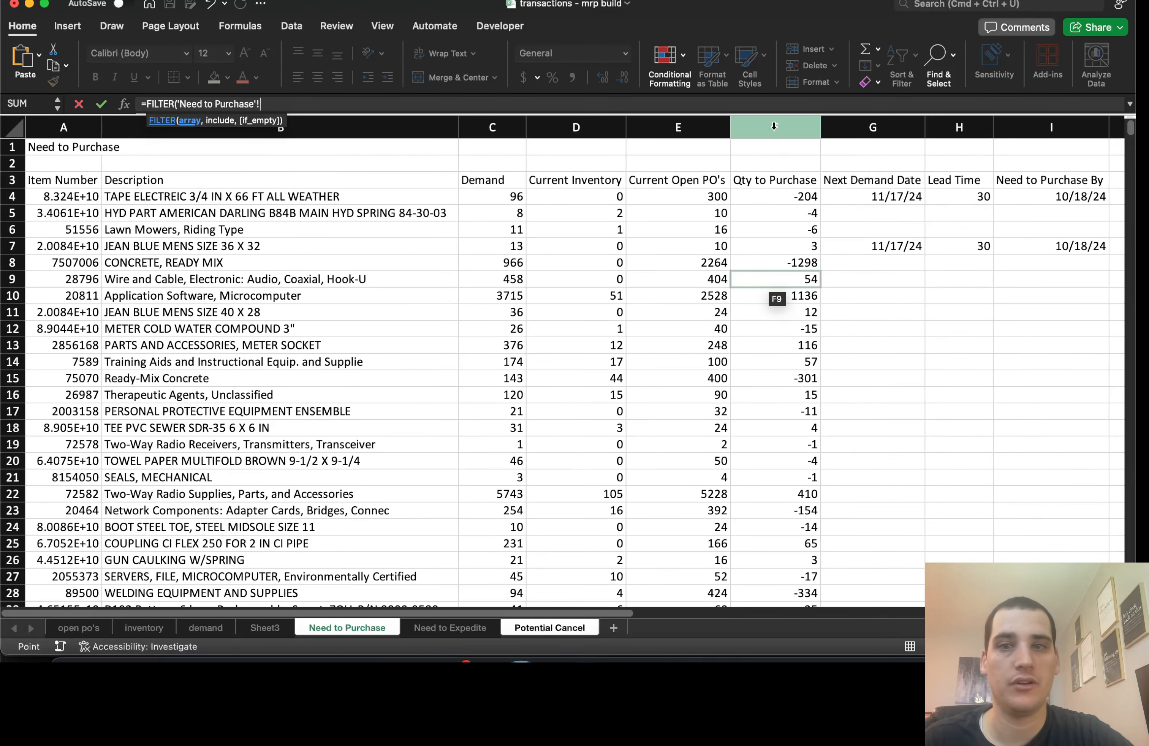
drag(774, 127, 64, 127)
text(,)
click(773, 127)
text(<0)
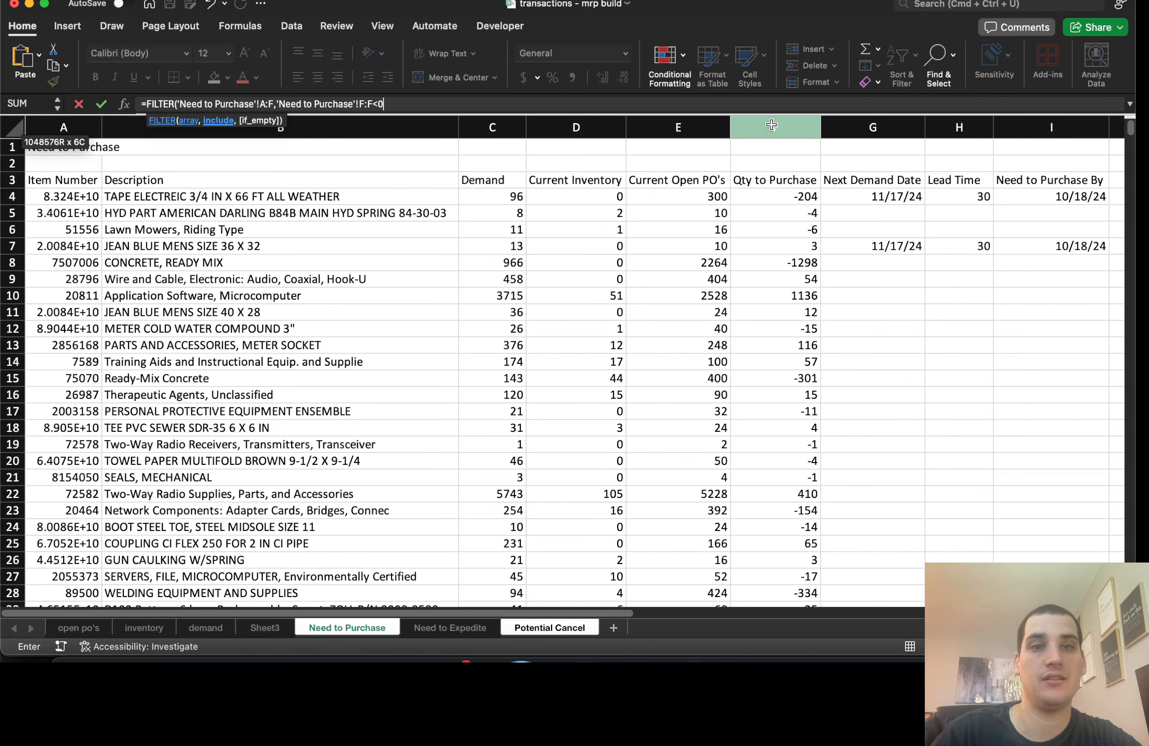
text())
key(Return)
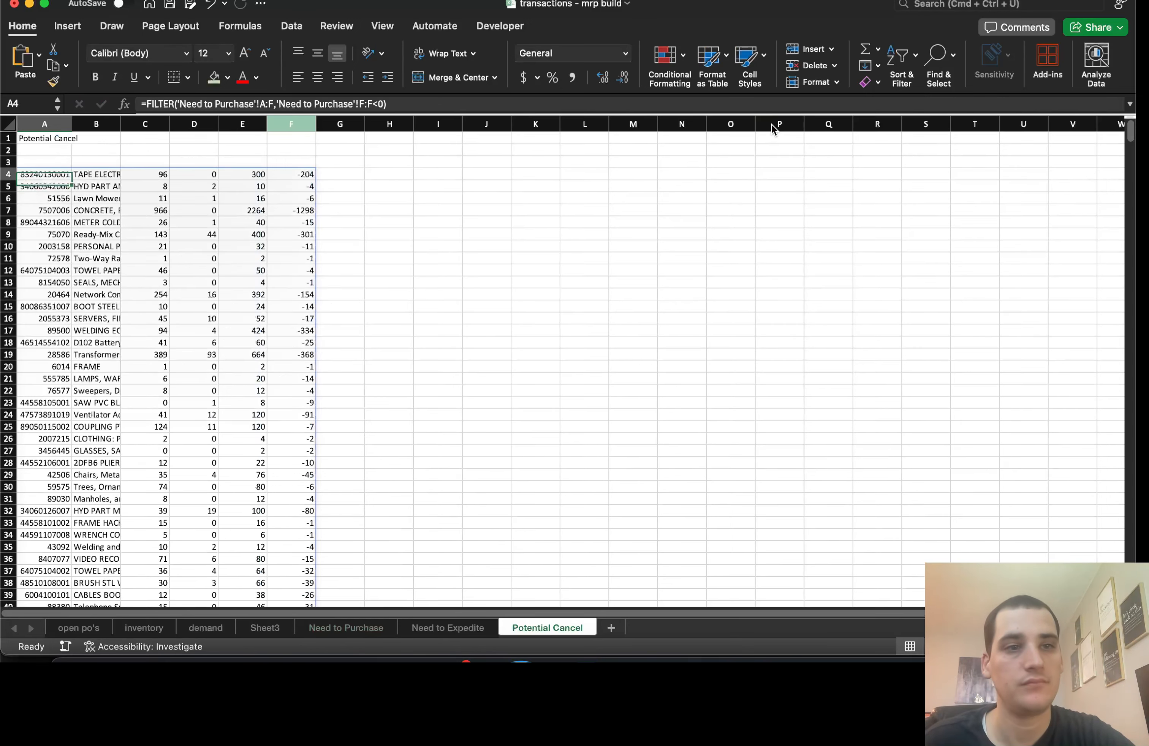
Copy the headers Item Number through Qty to Purchase into row 3 of Potential Cancel and widen column F to fit its header.
key(Up)
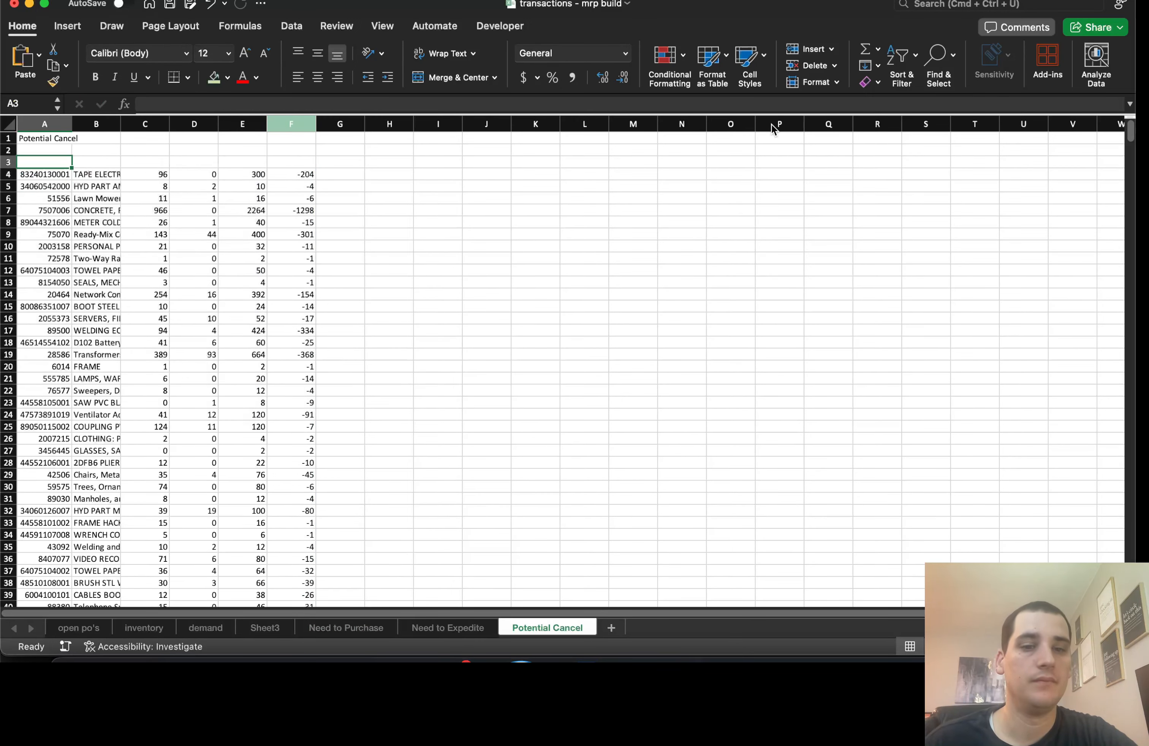
click(447, 629)
key(super+c)
click(574, 629)
key(super+v)
key(Escape)
key(super+Right)
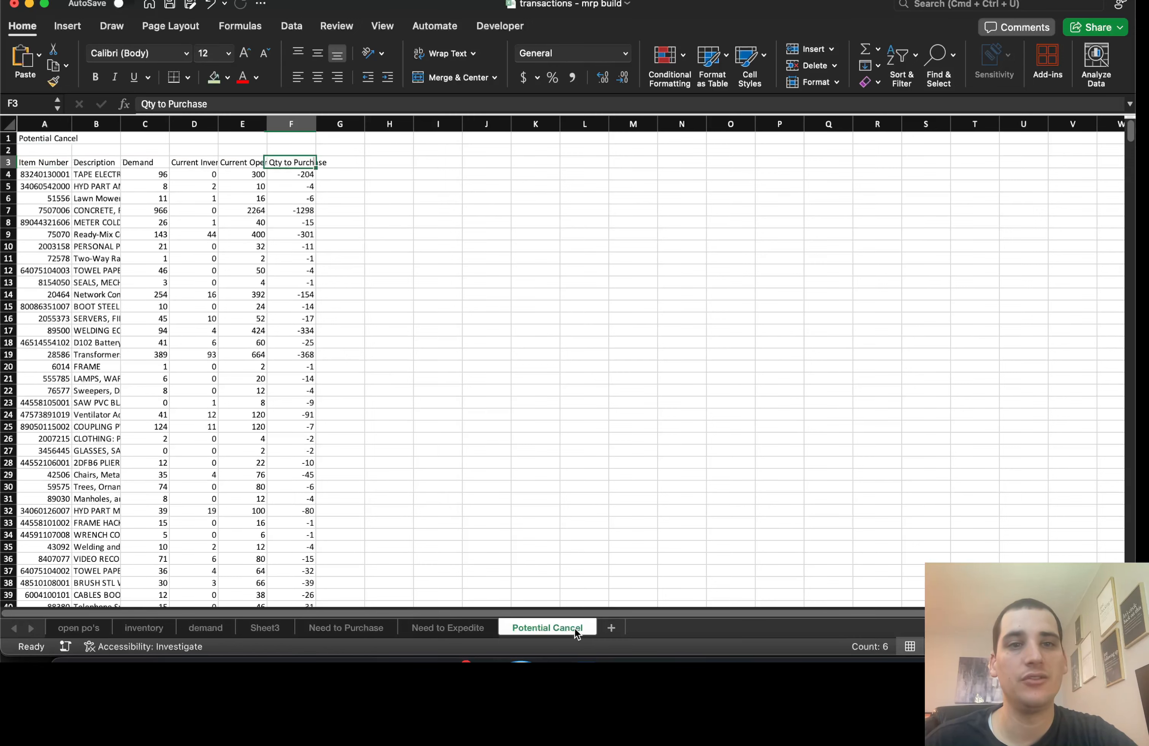
drag(315, 124, 330, 124)
Add the headers Past Sales in G3 and Inventory Value in H3, and widen column H to fit.
click(365, 160)
text(Past)
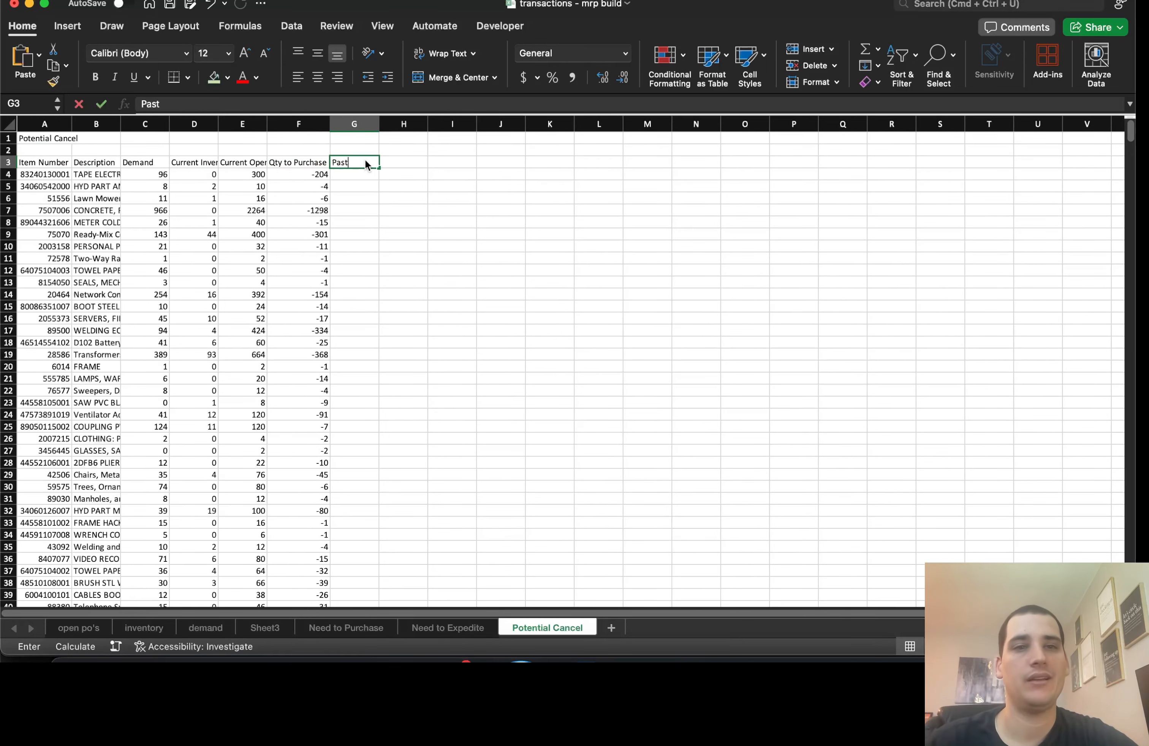
text( Dsales)
key(Tab)
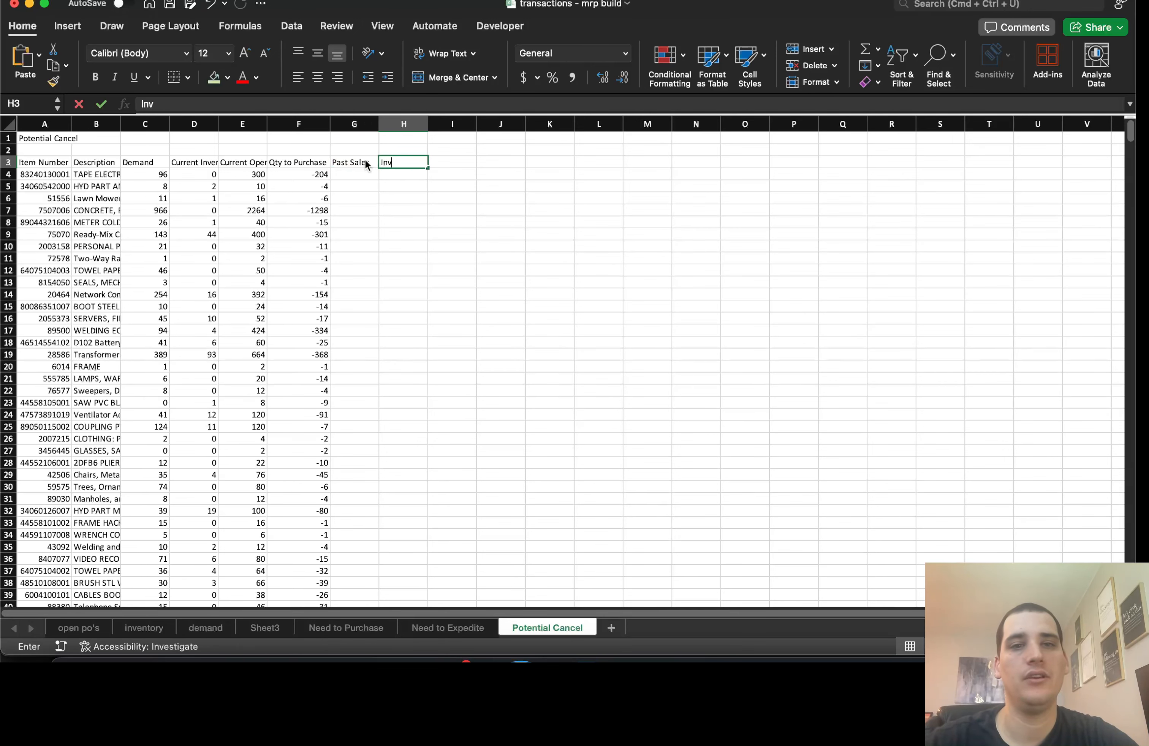
text(Inventory Value)
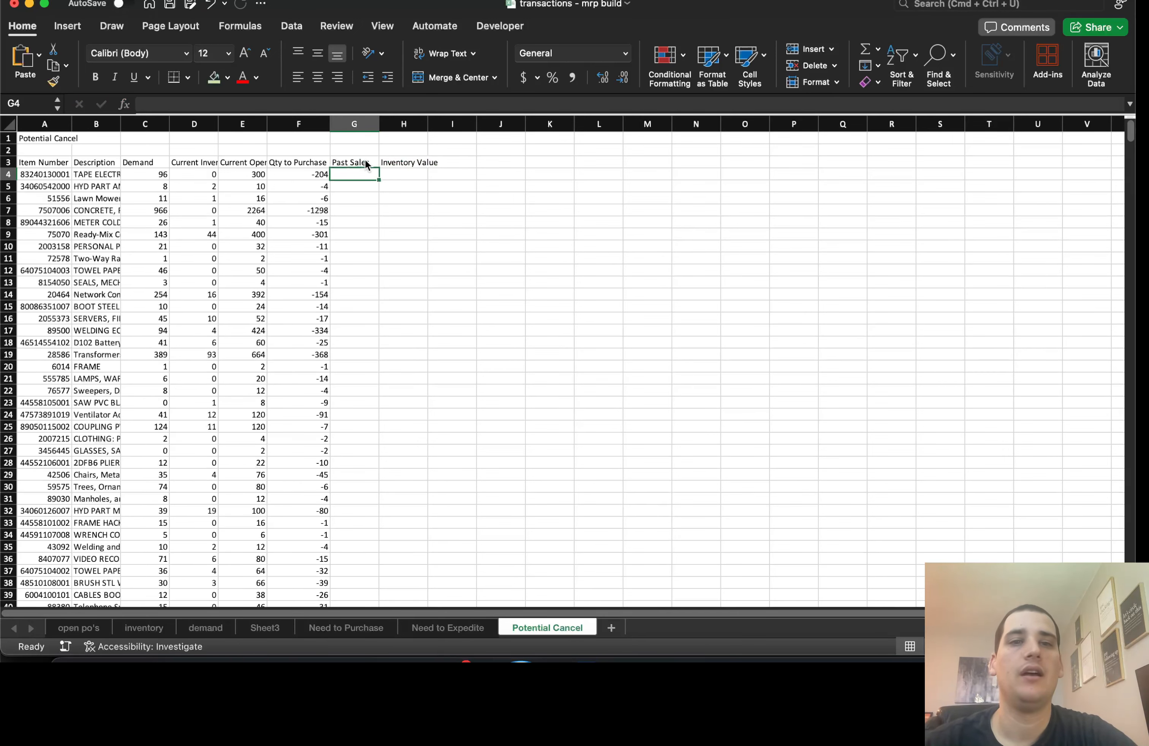
key(Return)
drag(428, 124, 441, 124)
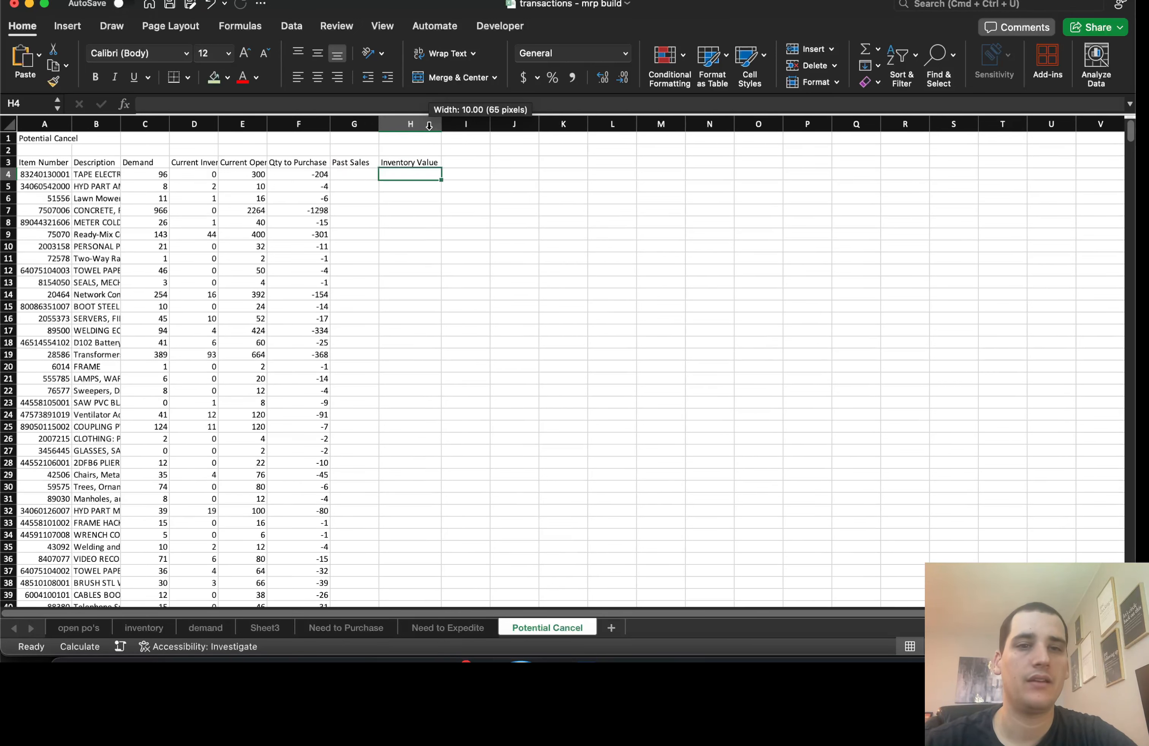
Enter sample values for the first part in row 4: Past Sales 500 and Inventory Value 50.
click(357, 178)
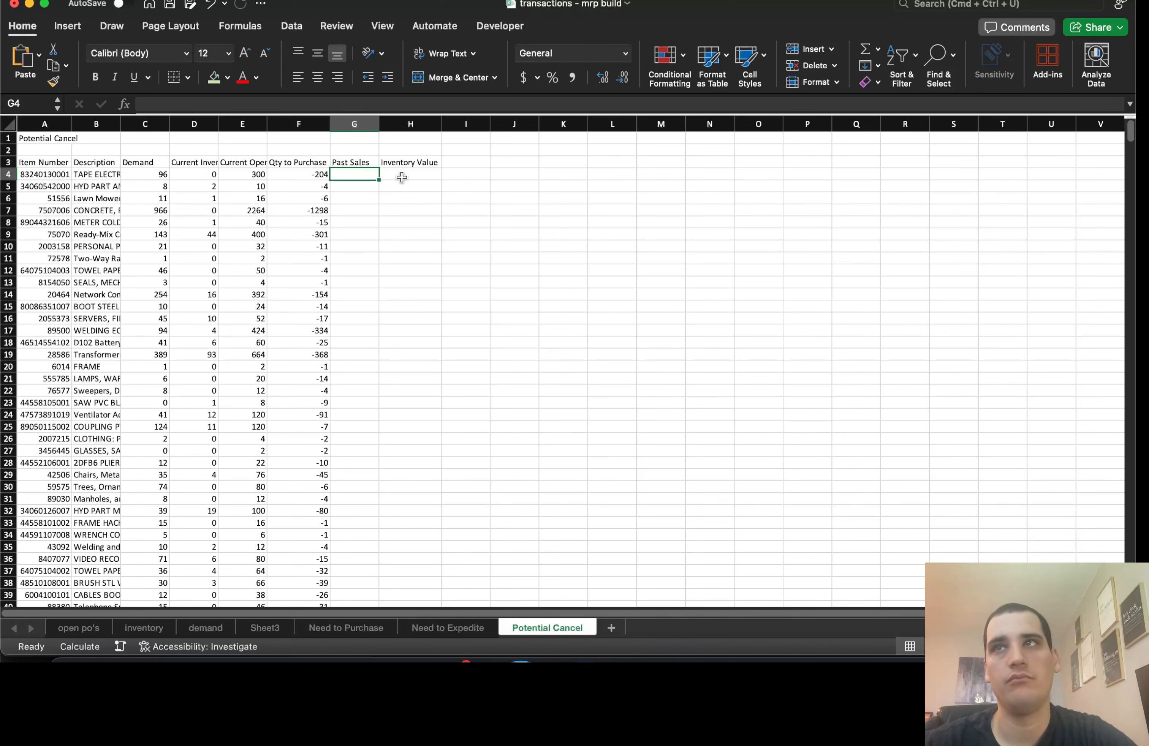
key(Up)
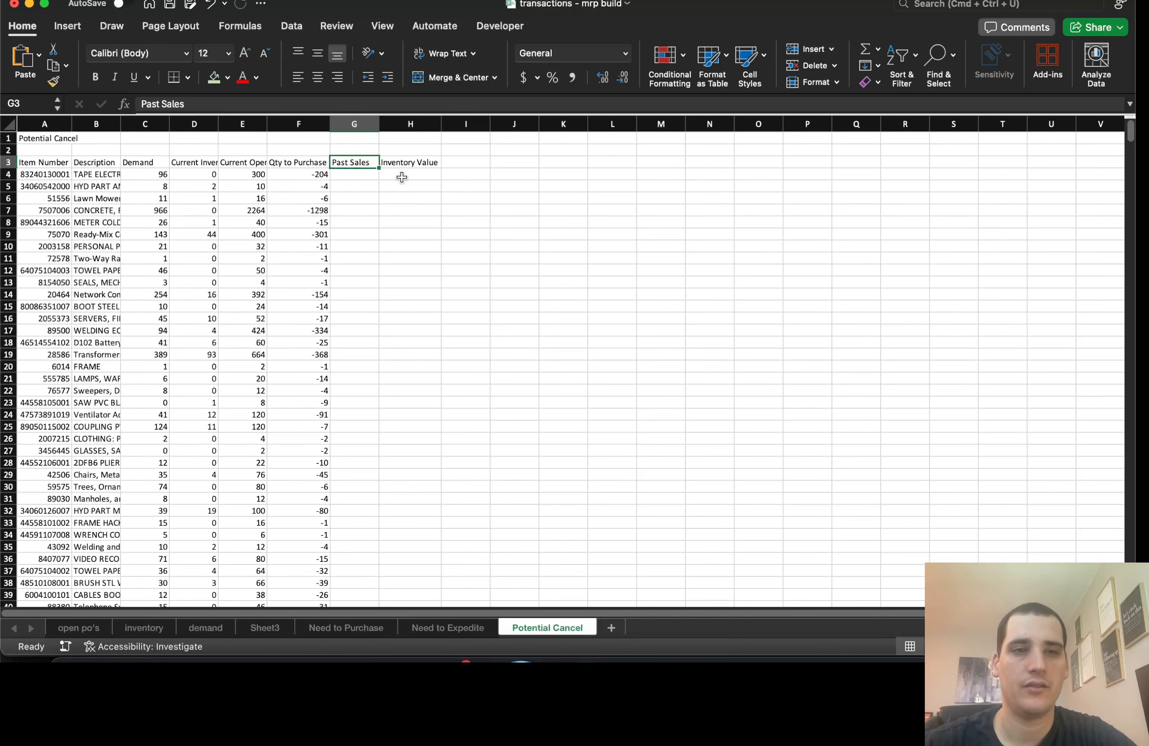
key(Left)
key(Down)
key(Down)
key(Right)
key(Up)
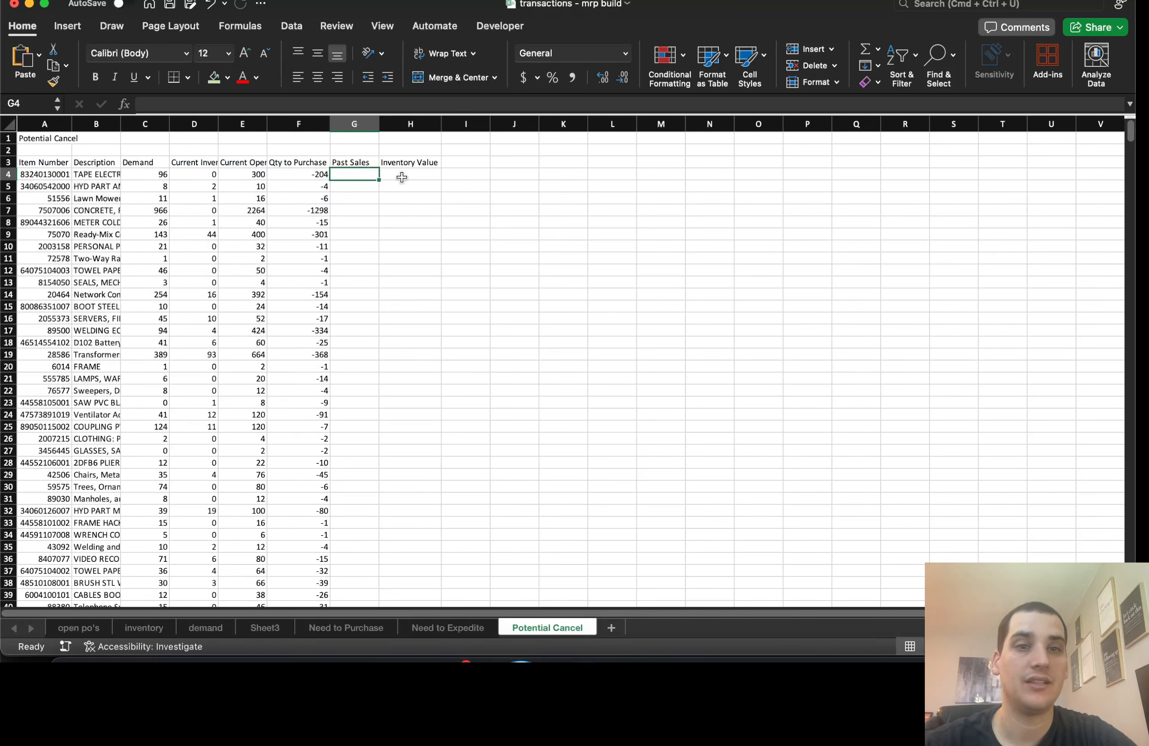
text(500)
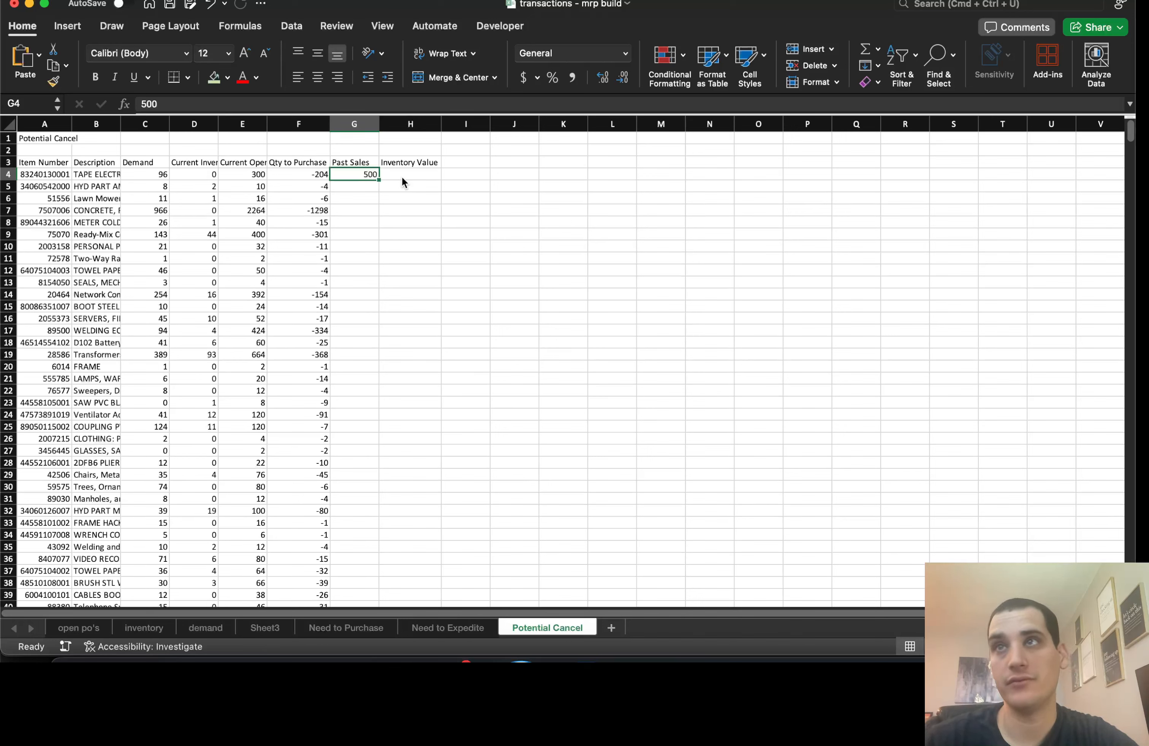
key(Up)
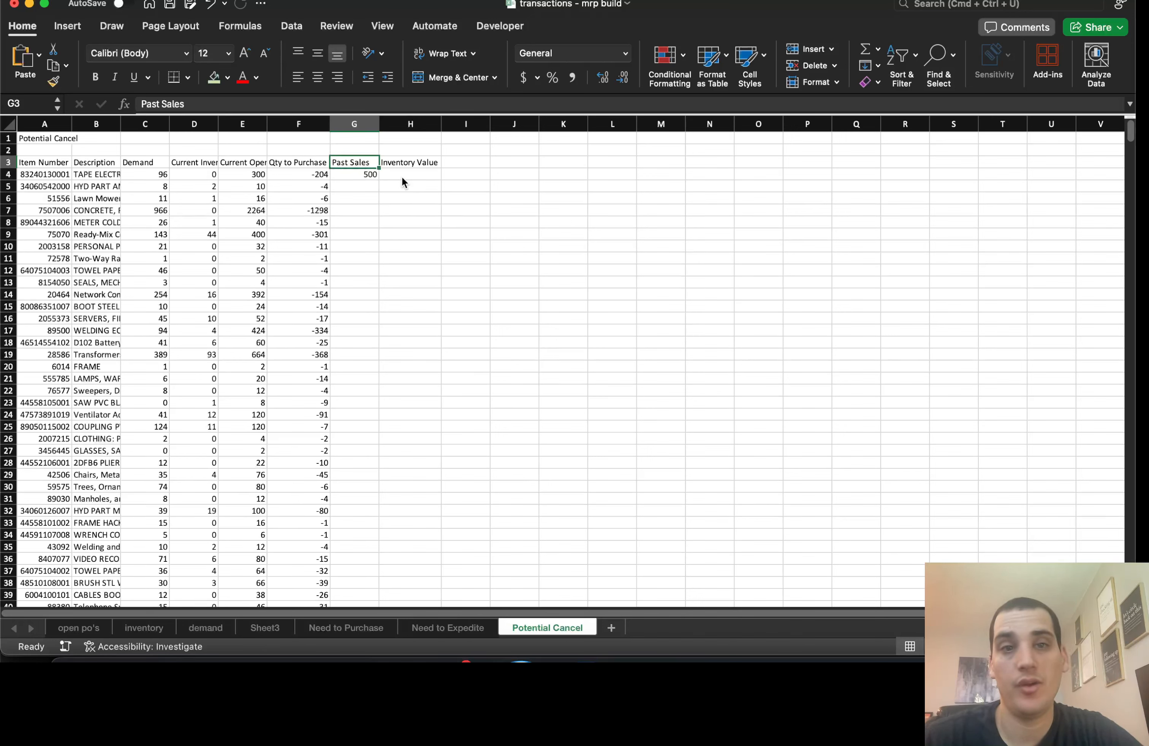
click(401, 175)
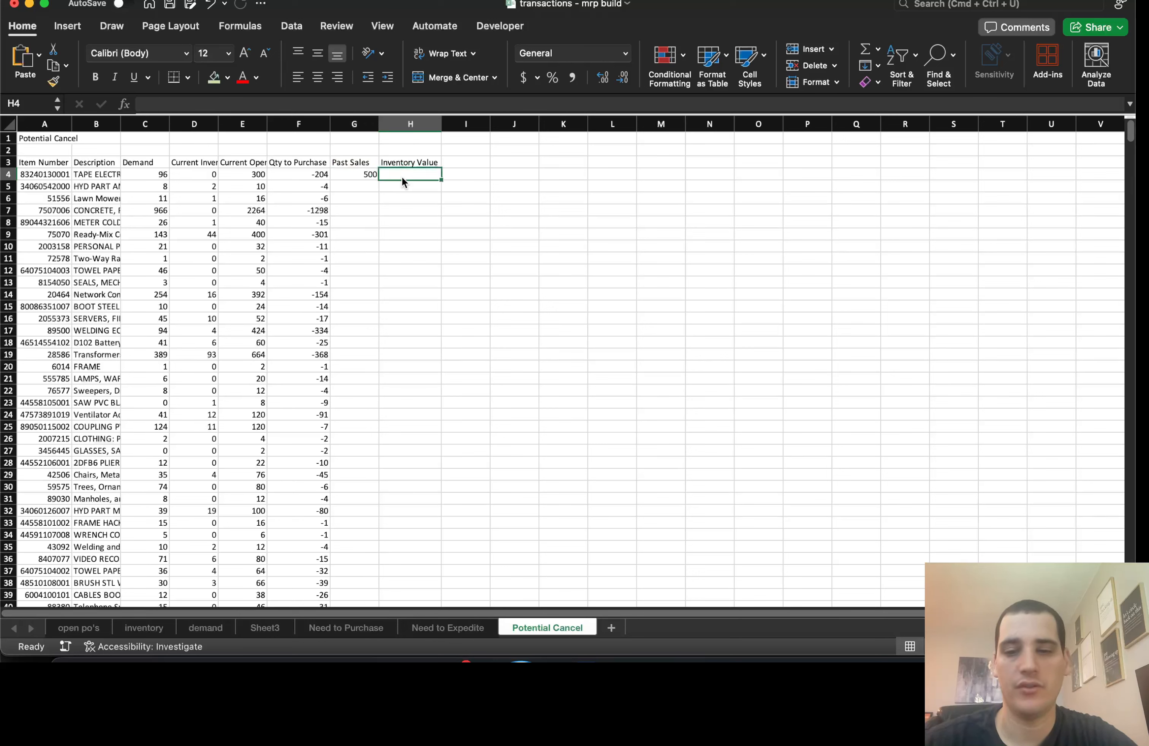
text(50)
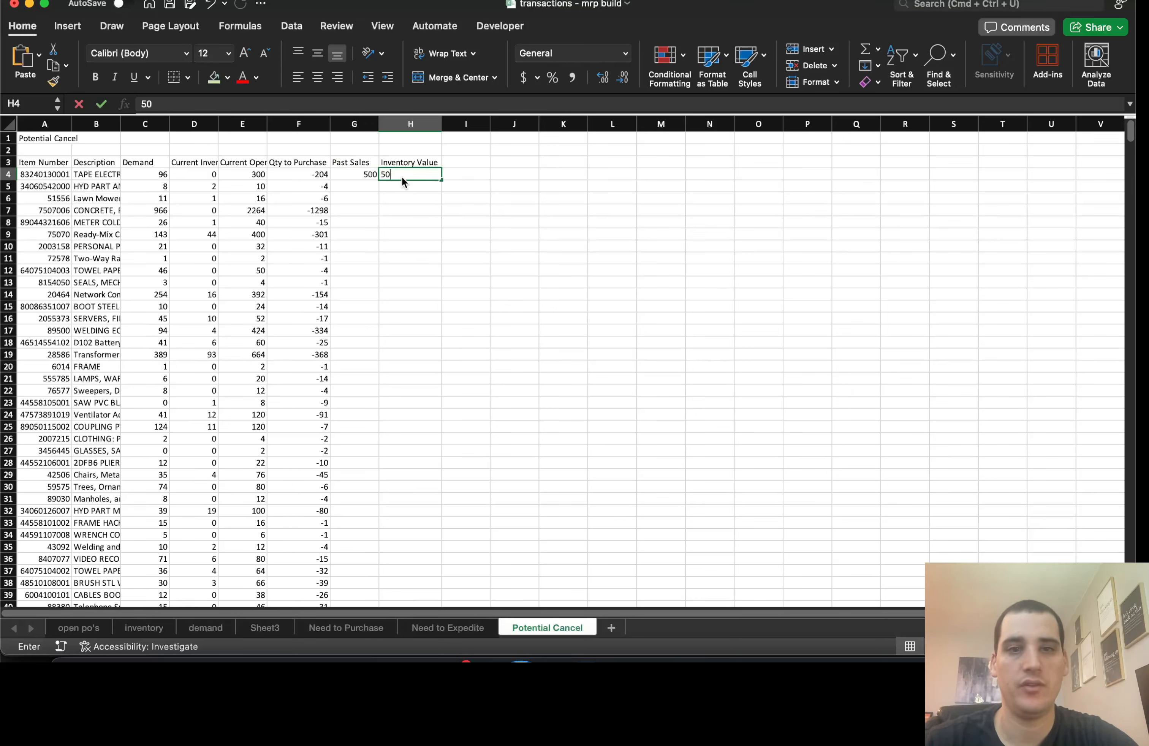
key(Return)
key(Return)
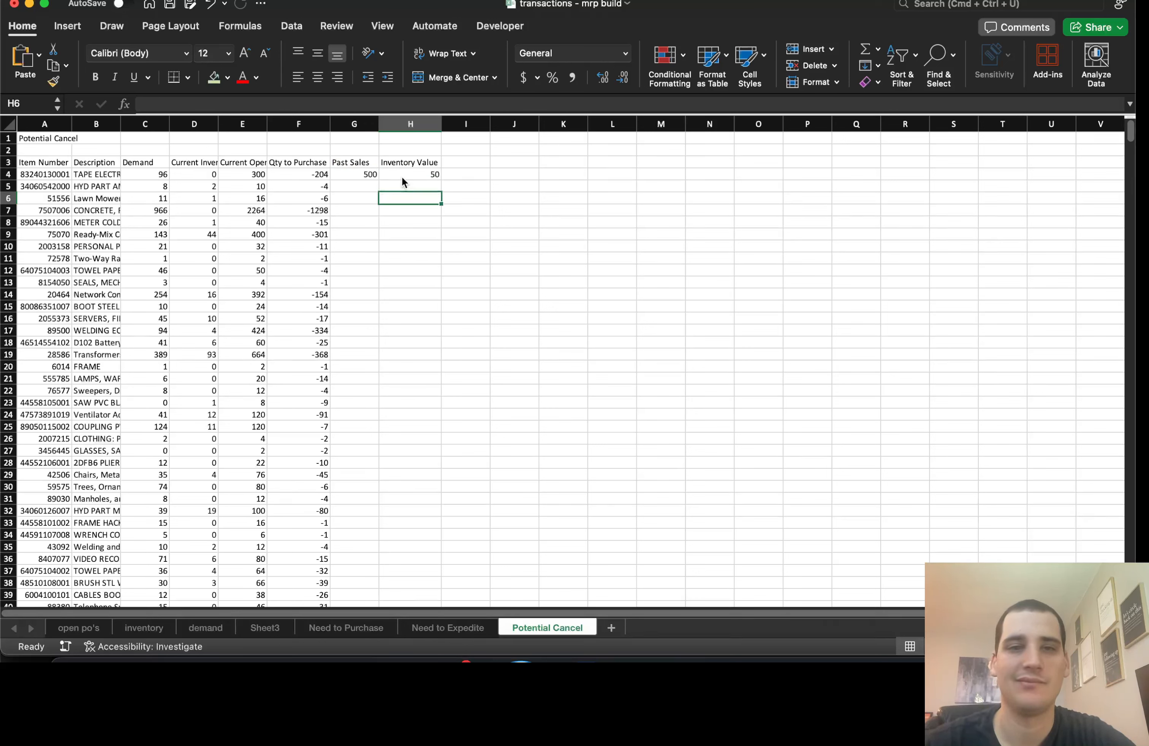
key(Up)
key(Up)
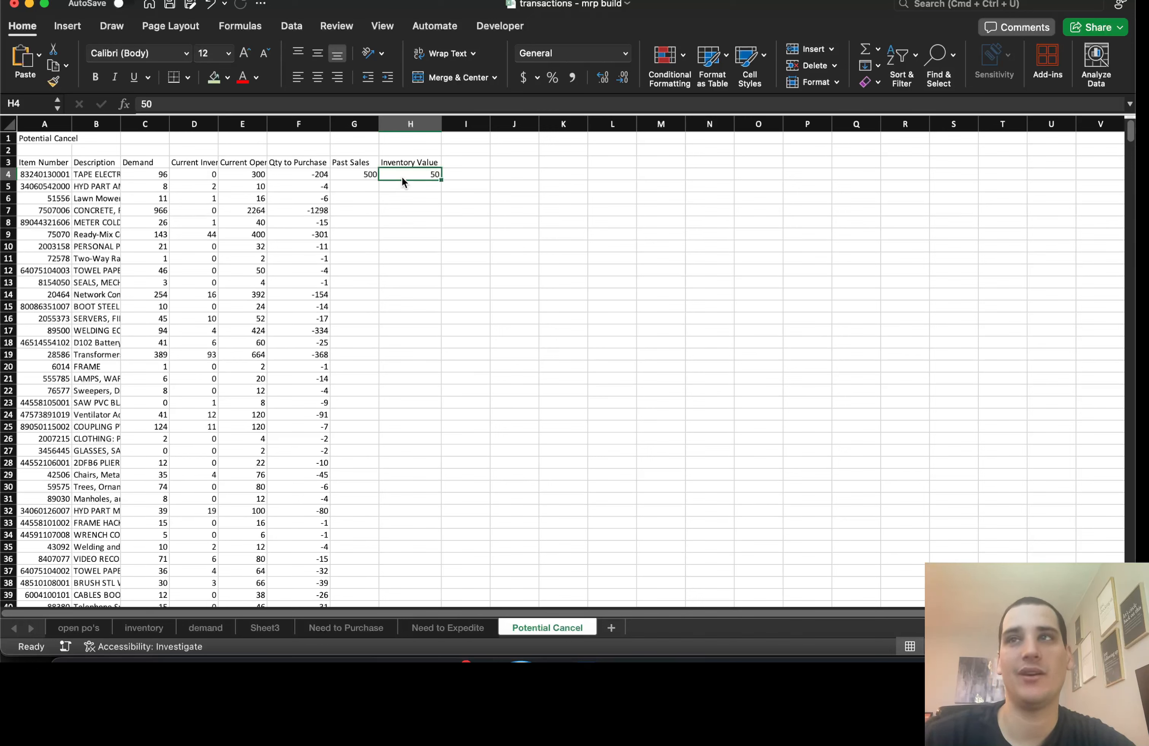
Widen the Description column on Potential Cancel to show more of each part's description.
key(Left)
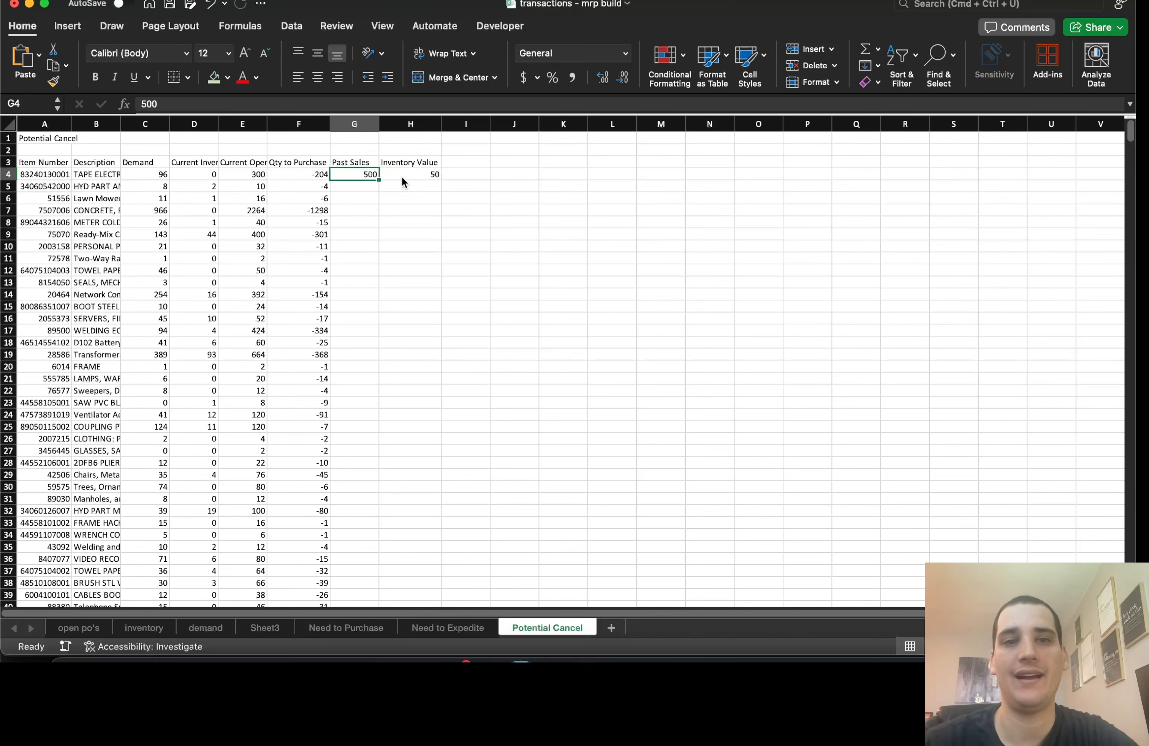
key(shift+Right)
key(Down)
key(Down)
key(Left)
key(Left)
key(Left)
key(Left)
key(Left)
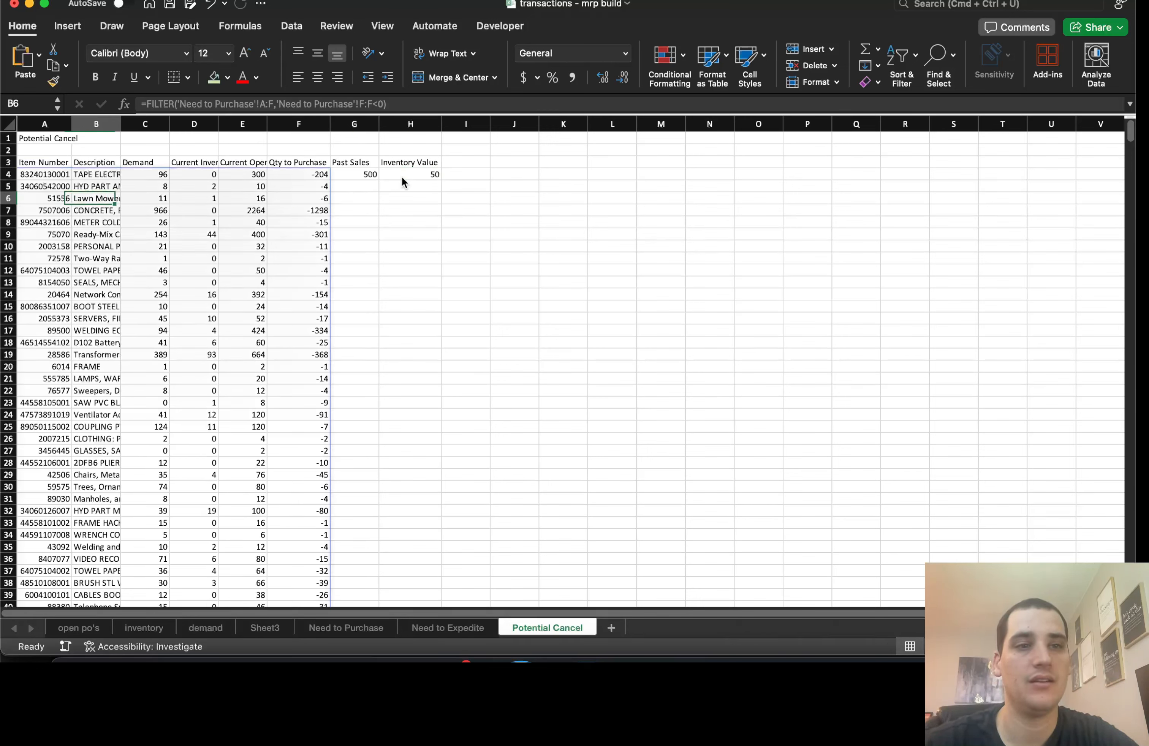
drag(120, 124, 211, 124)
Enter sample values for the riding lawn mowers in row 6: Past Sales 10 and Inventory Value 6000.
click(453, 199)
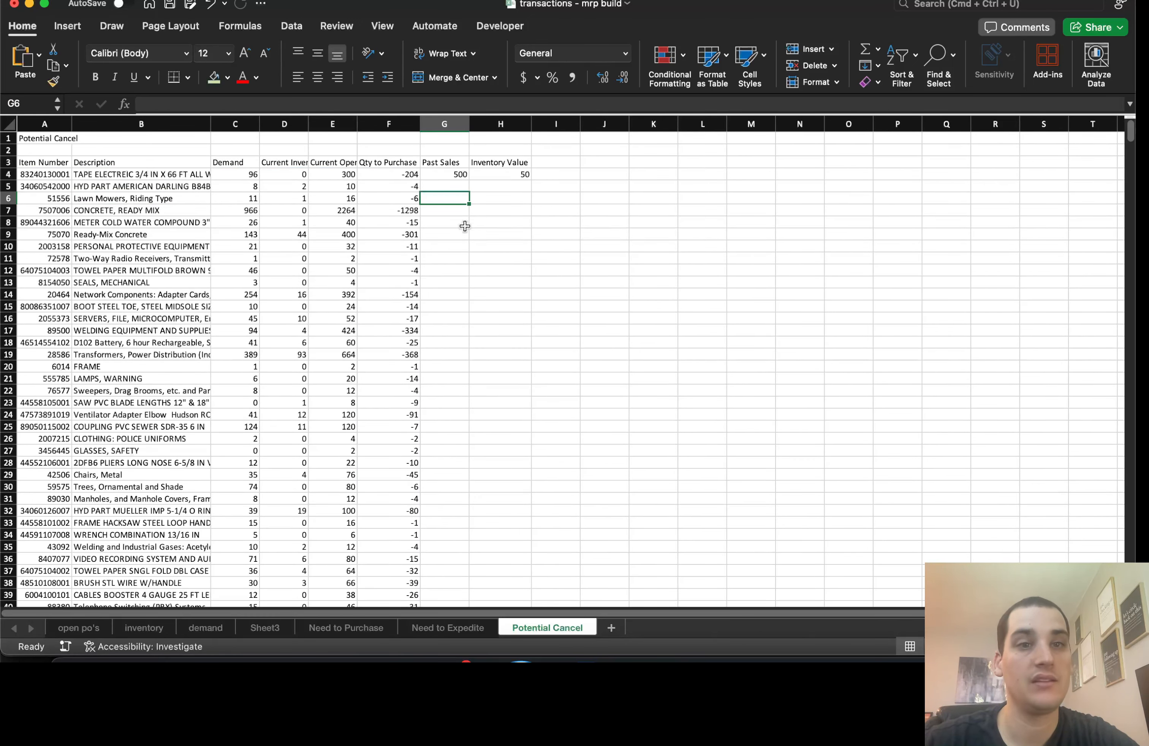
text(10)
key(Return)
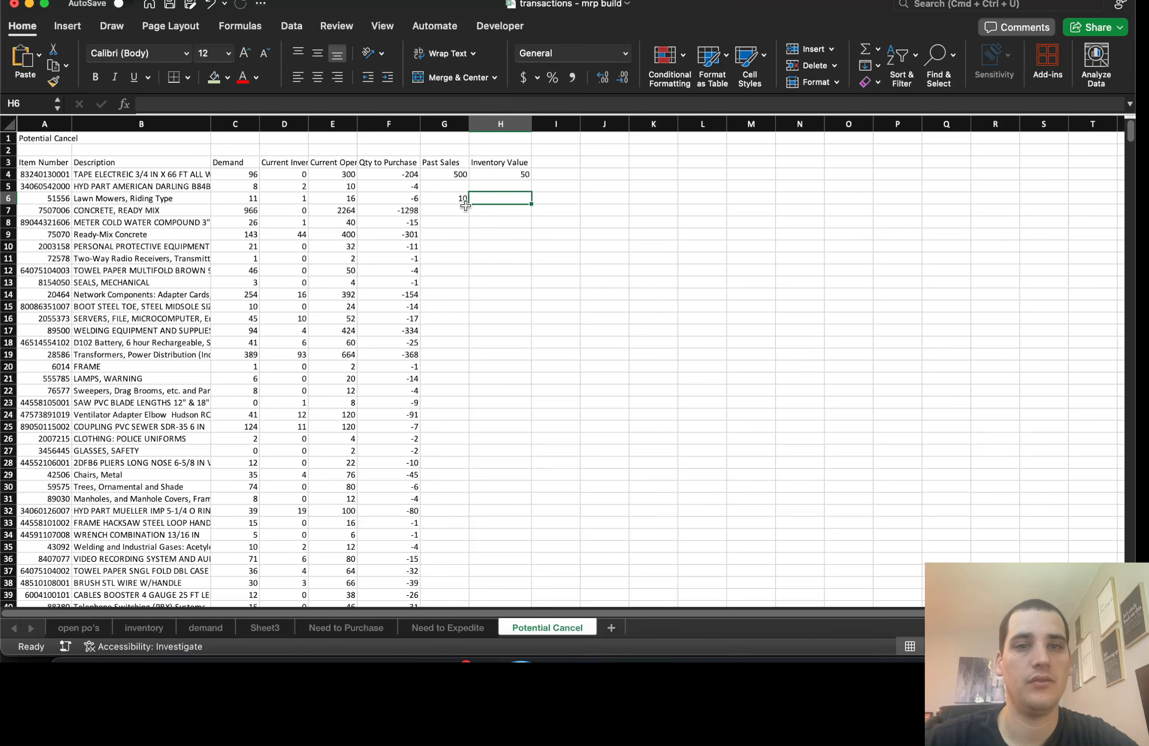
click(404, 199)
click(487, 195)
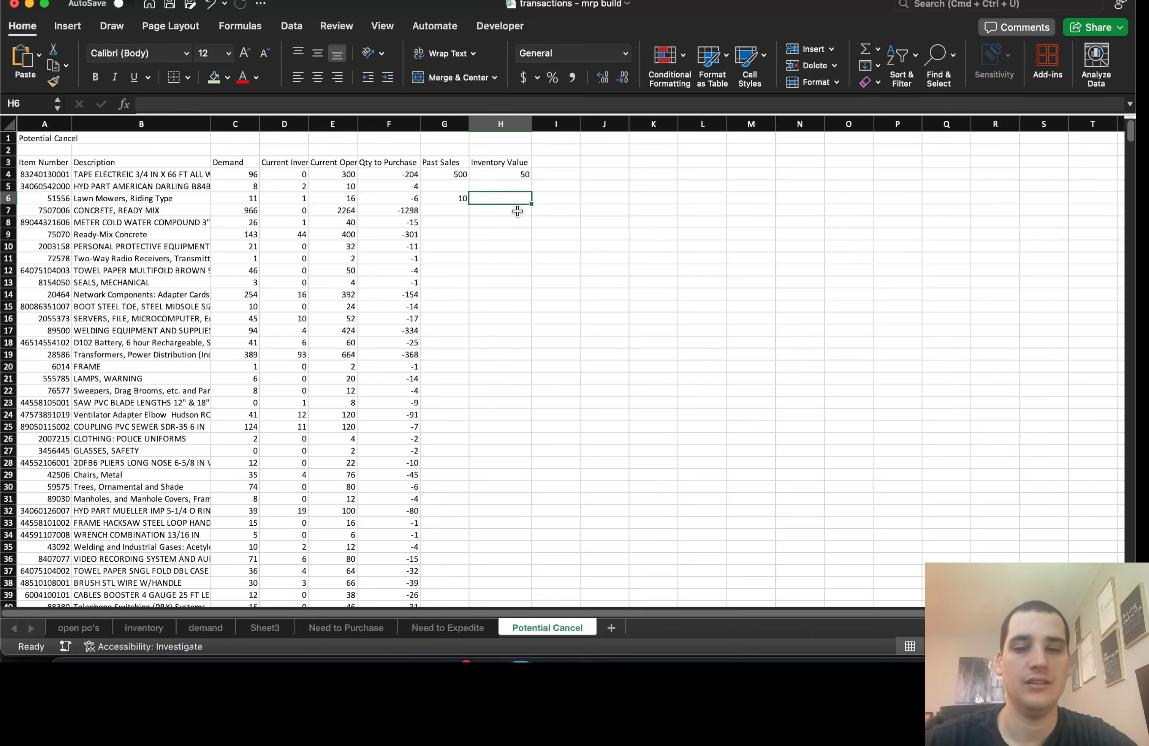
text(6000)
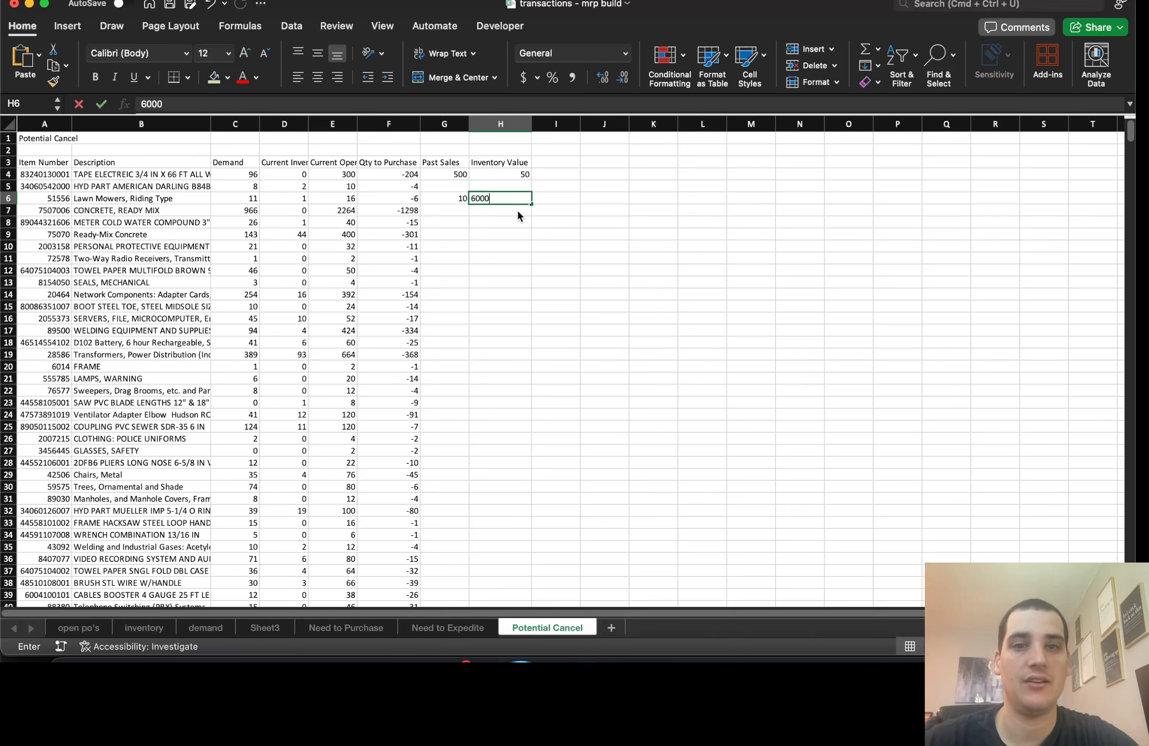
key(Return)
Highlight the riding lawn mowers row from Item Number through Inventory Value with a red fill.
key(Up)
key(shift+super+Left)
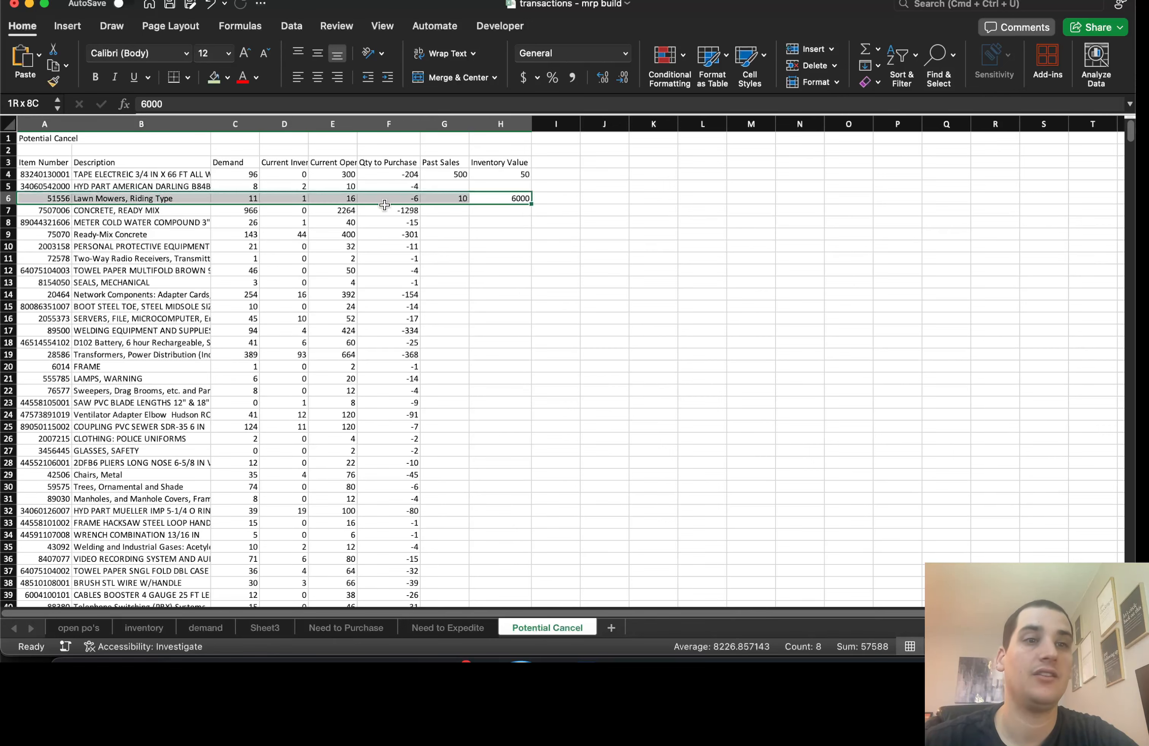
click(227, 77)
click(229, 245)
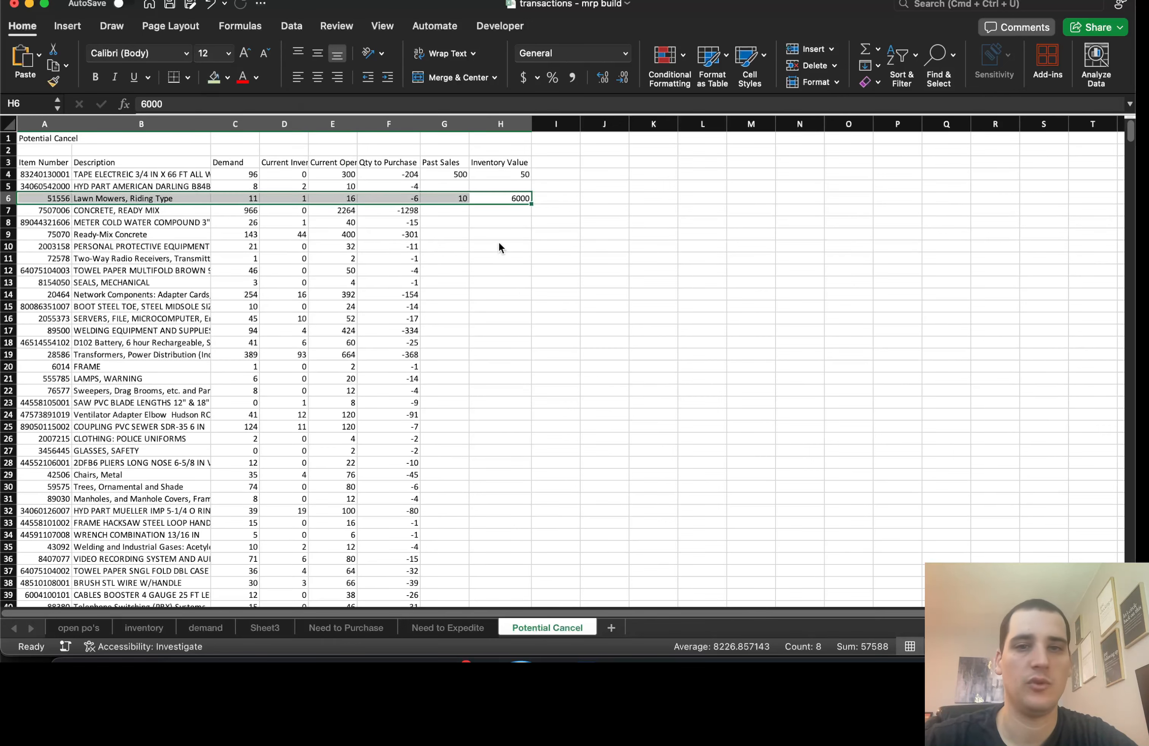
click(514, 238)
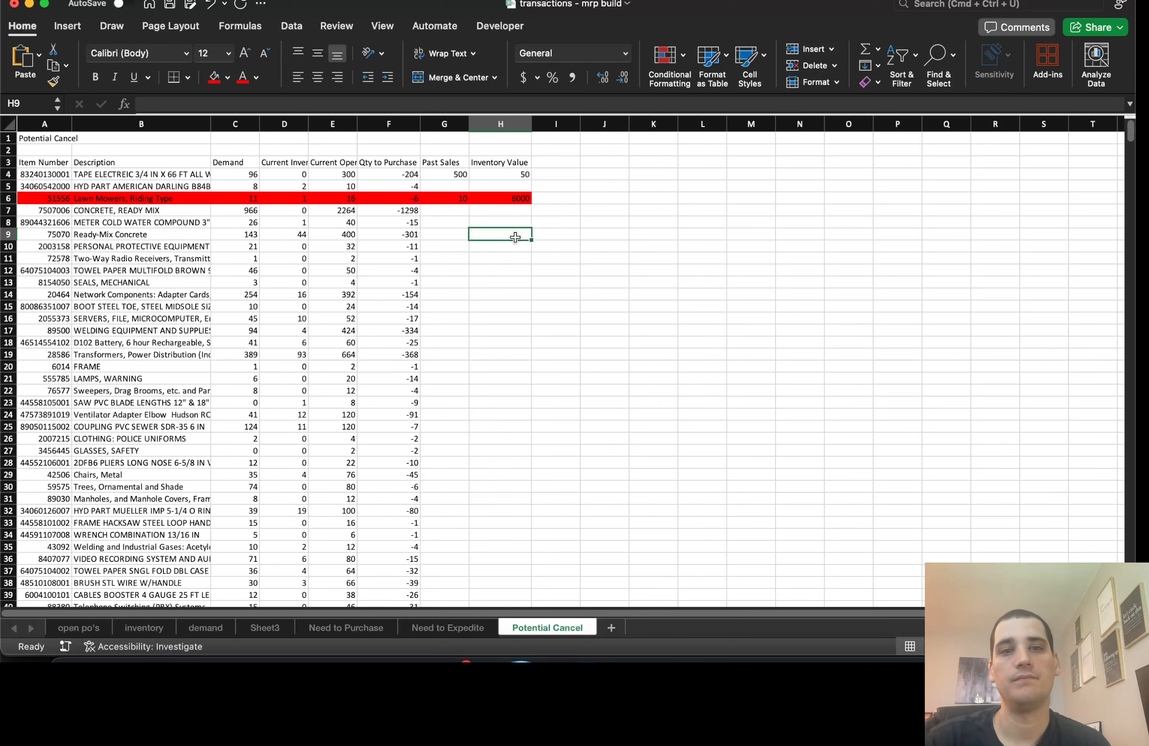
Add the headers Cancellation Fee in I3 and PO Date in J3, and fit column I to its header.
click(557, 162)
text(Cancellation Fee)
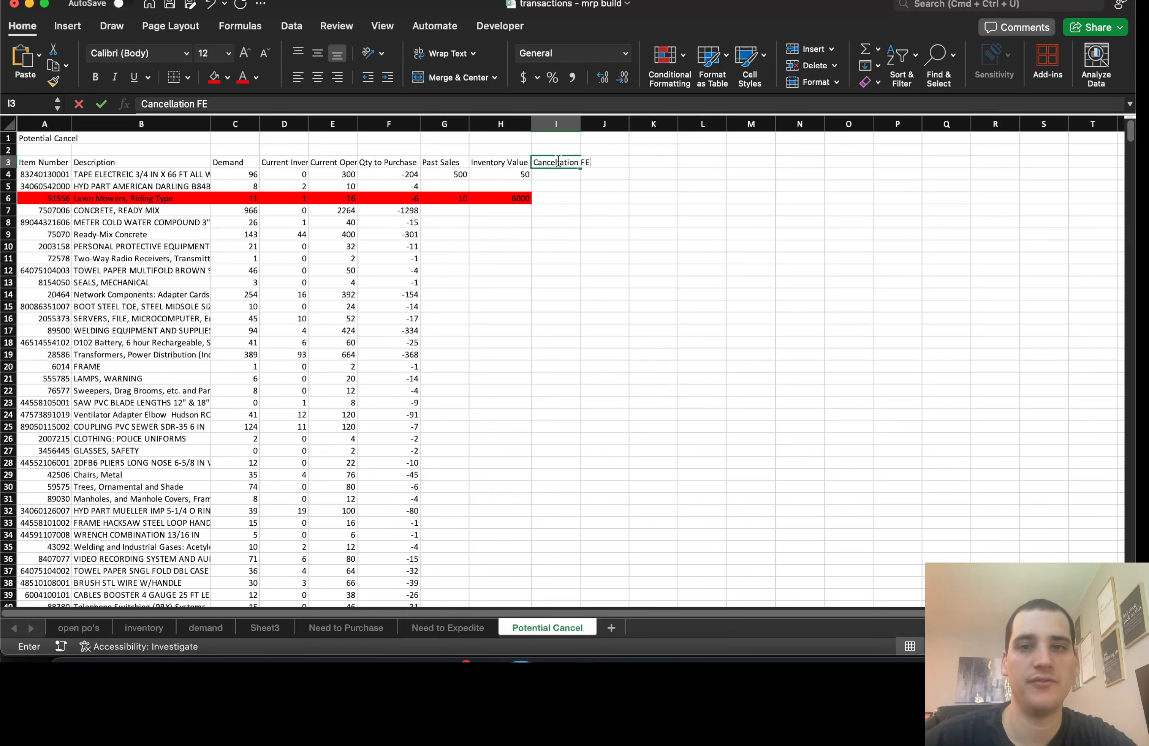
key(Tab)
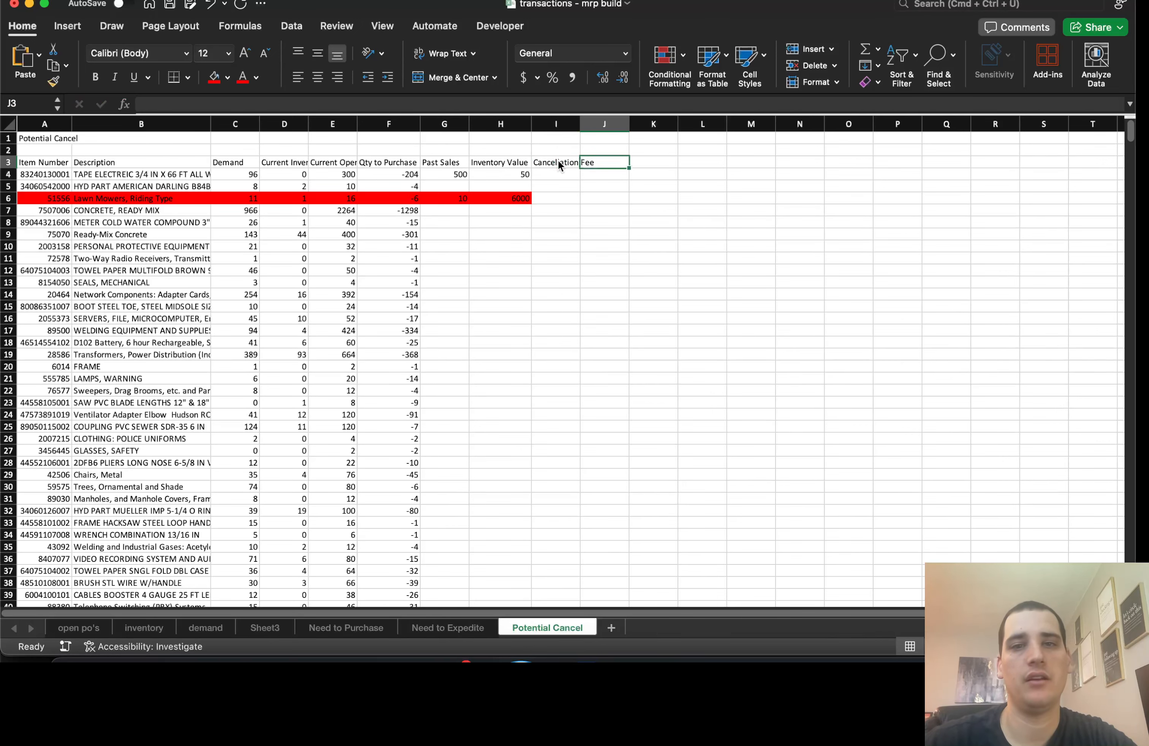
text(PO Date)
key(Return)
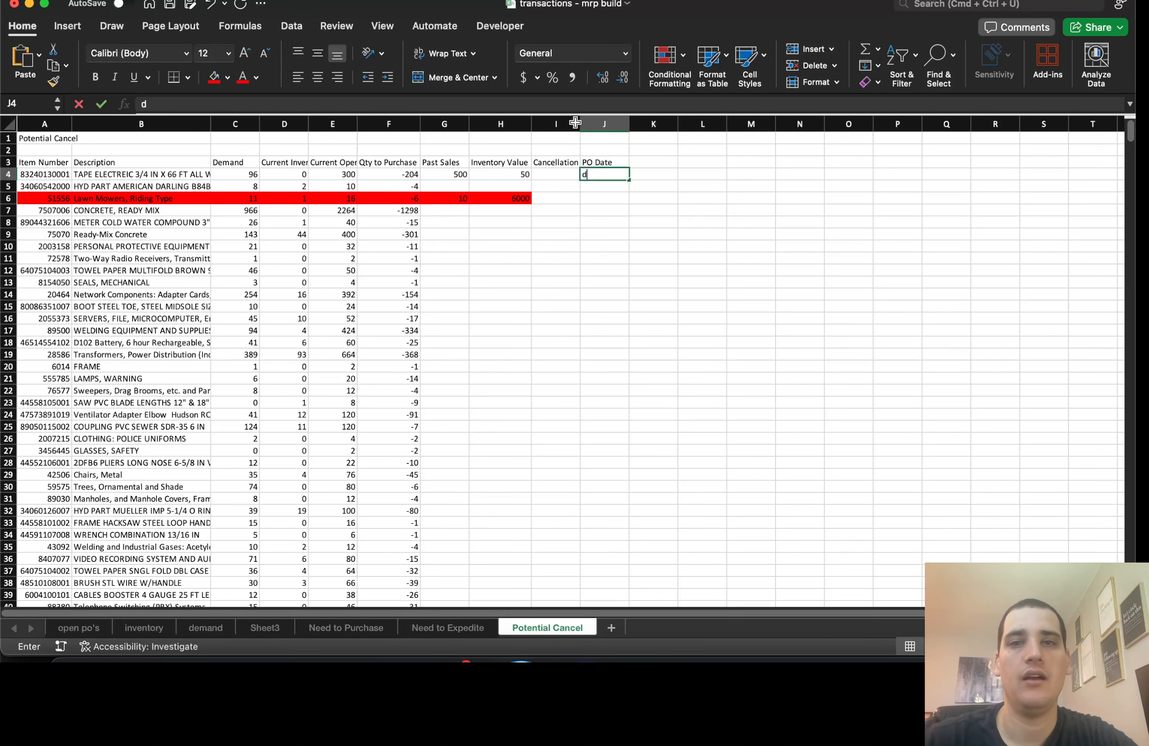
double_click(580, 124)
Enter the criterion "Last 7 days, then cancel" in J6 under PO Date.
click(624, 198)
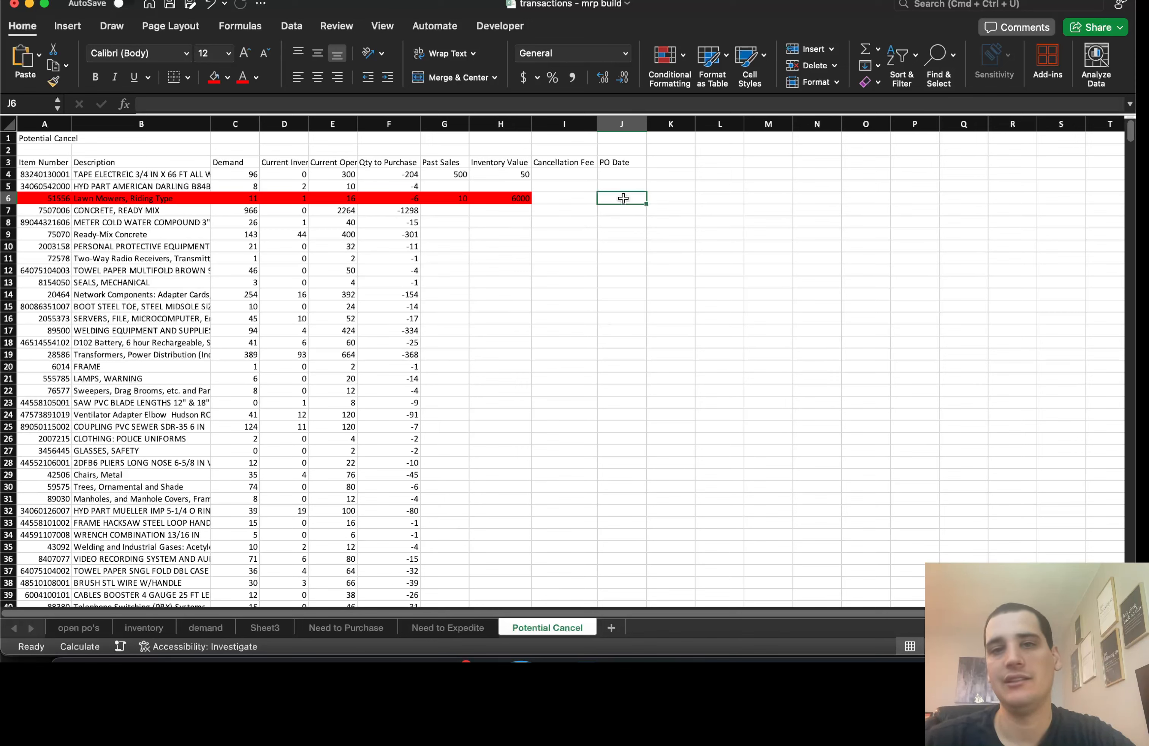
text(Last 7 d)
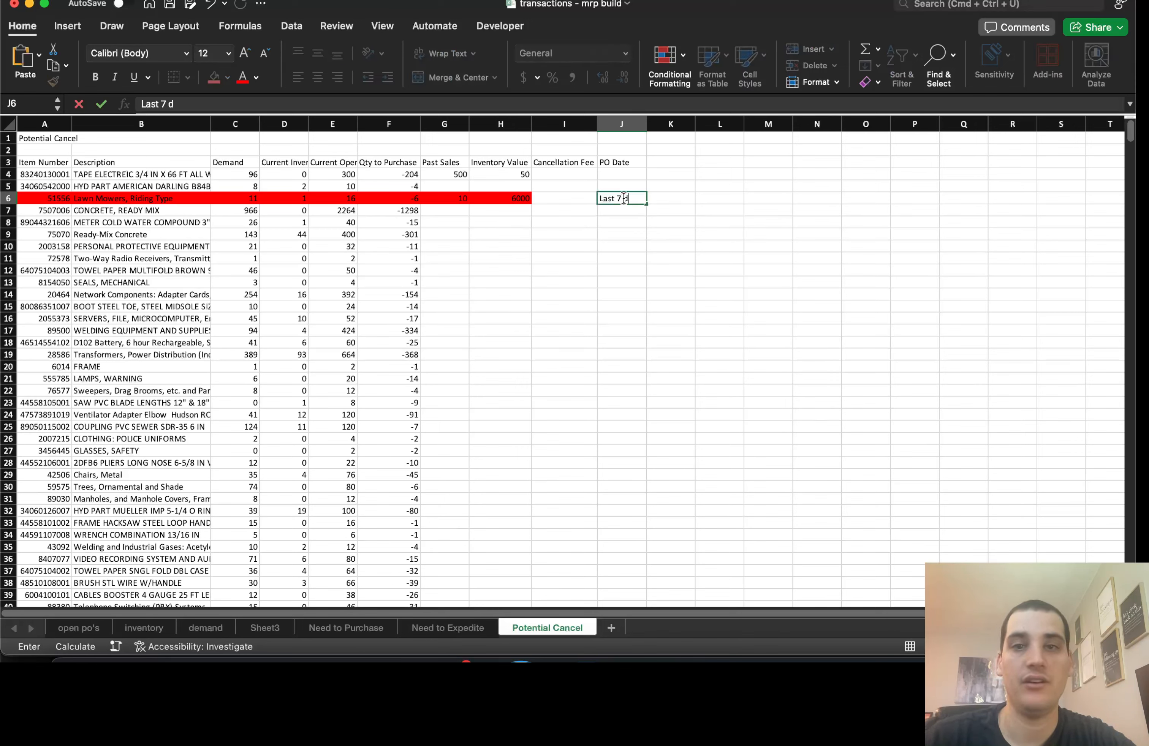
text(ays, then cancel)
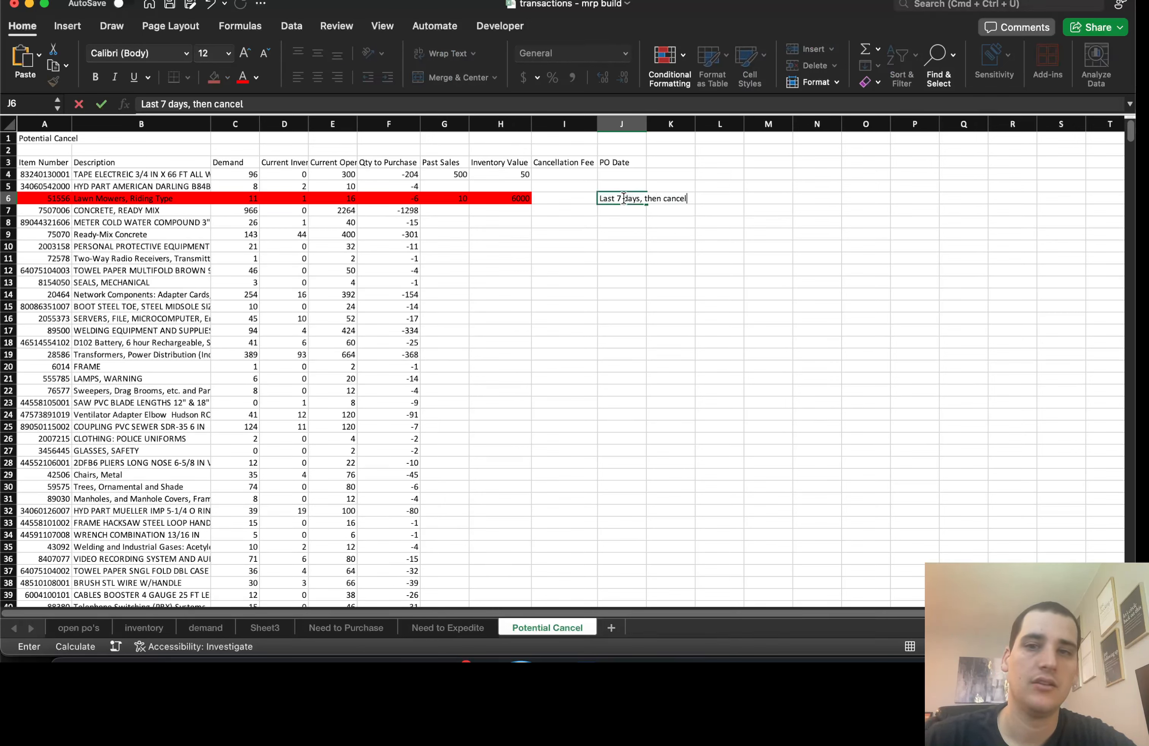
key(Return)
Add the header Expected Delivery in K3, beside PO Date.
key(Right)
key(Up)
key(Up)
key(Up)
key(Up)
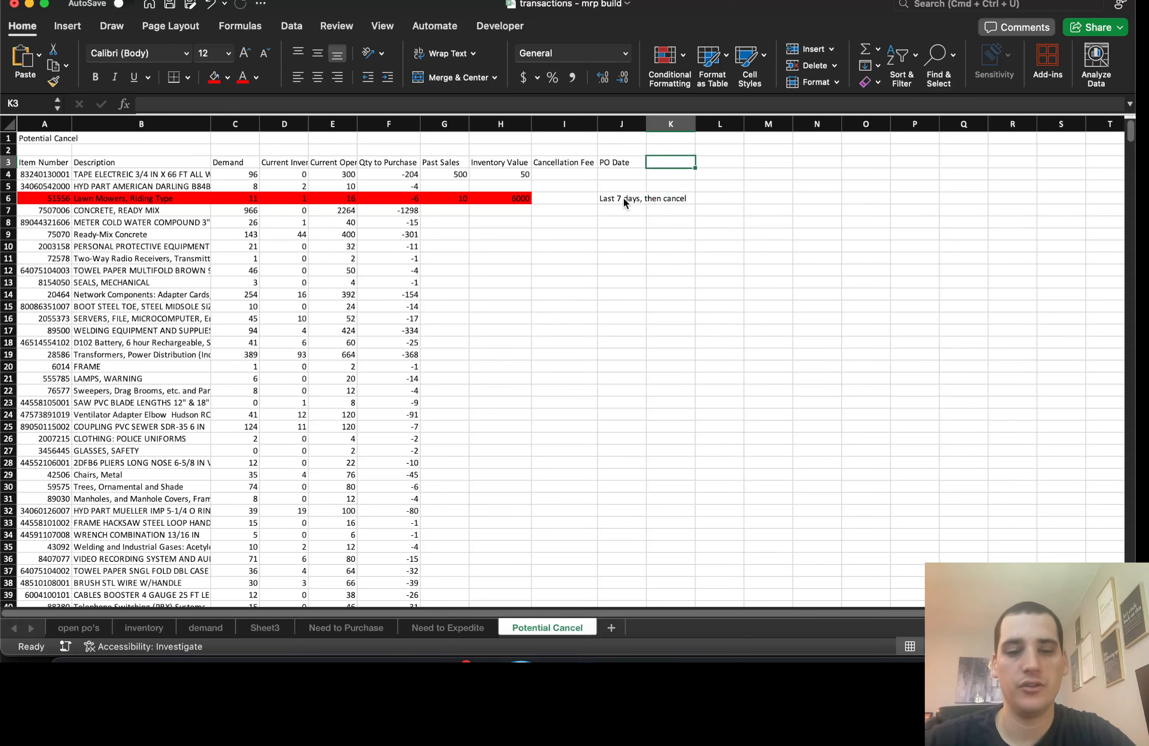
text(Expedite)
key(BackSpace)
key(BackSpace)
key(BackSpace)
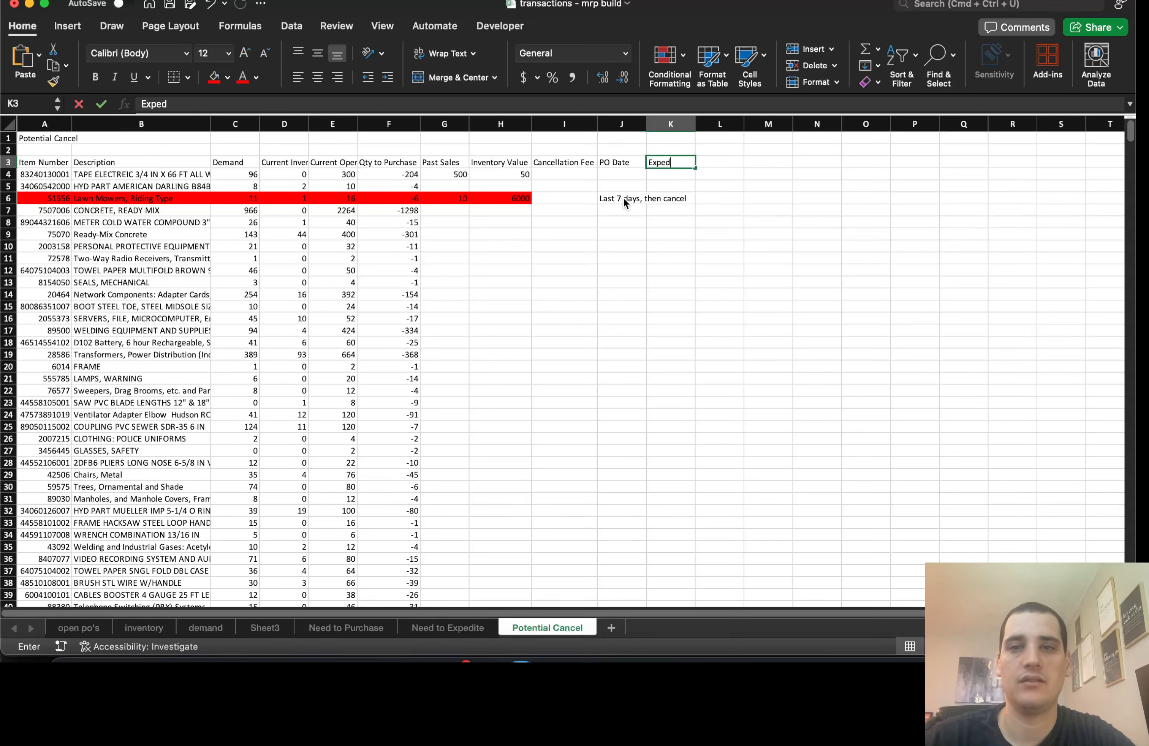
text(ected DEliver)
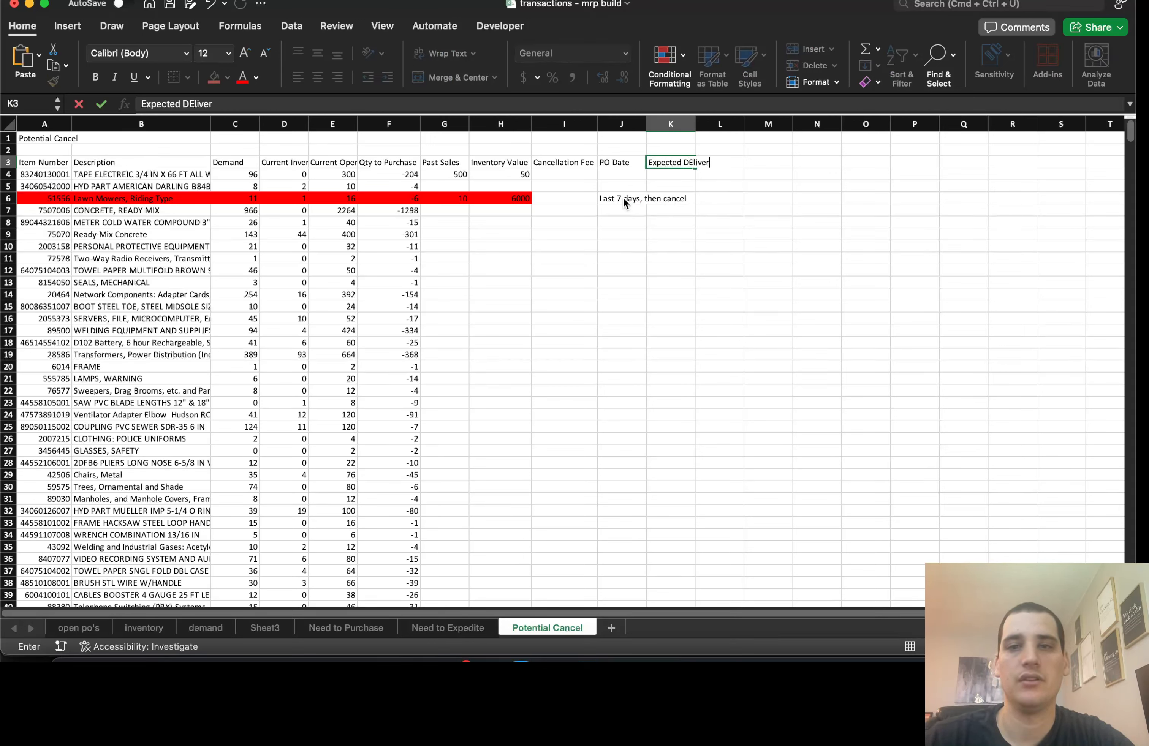
key(BackSpace)
key(BackSpace)
key(BackSpace)
key(BackSpace)
key(BackSpace)
key(BackSpace)
text(elivery)
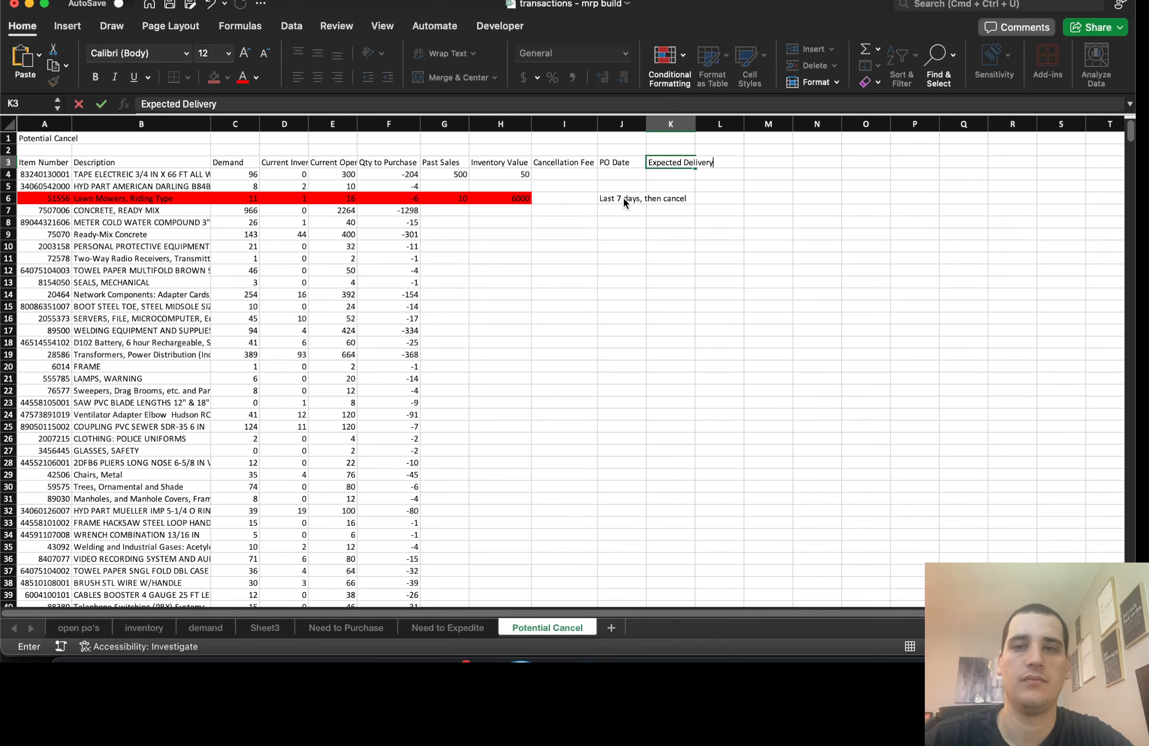
key(Return)
Enter the criterion "> 90 days, then cancel" under Expected Delivery and place it in K5.
key(Down)
key(Down)
text(> 90)
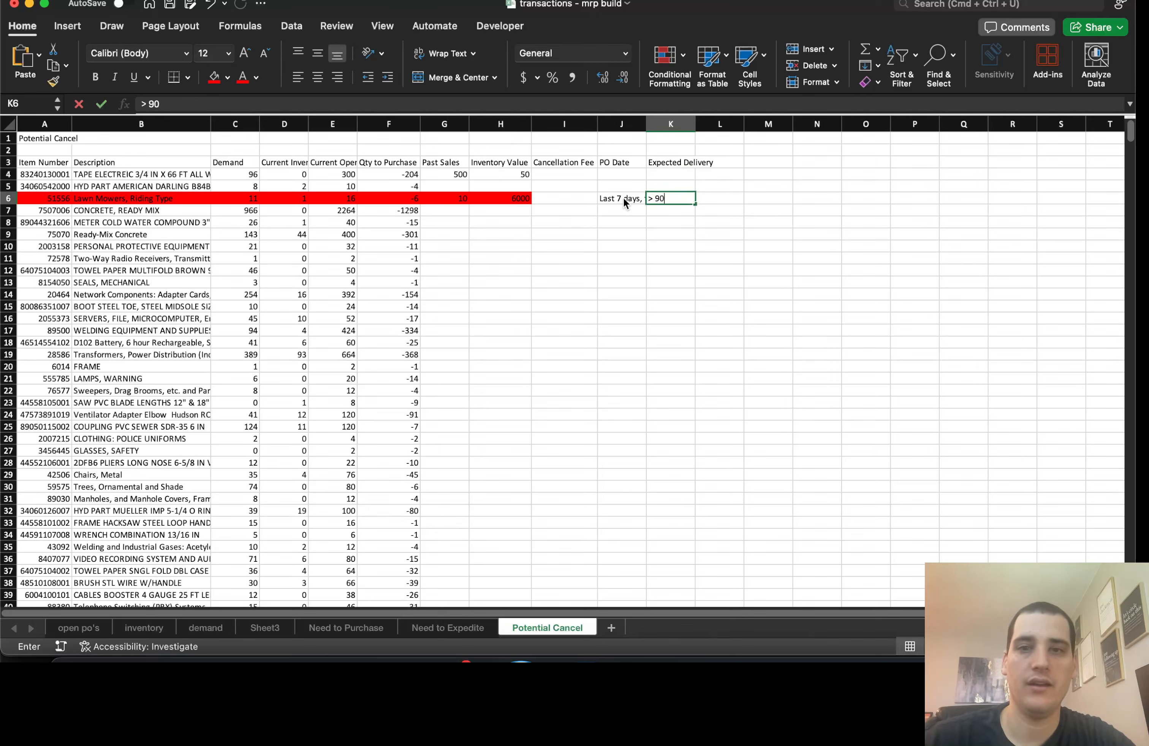
text( days, then cancel)
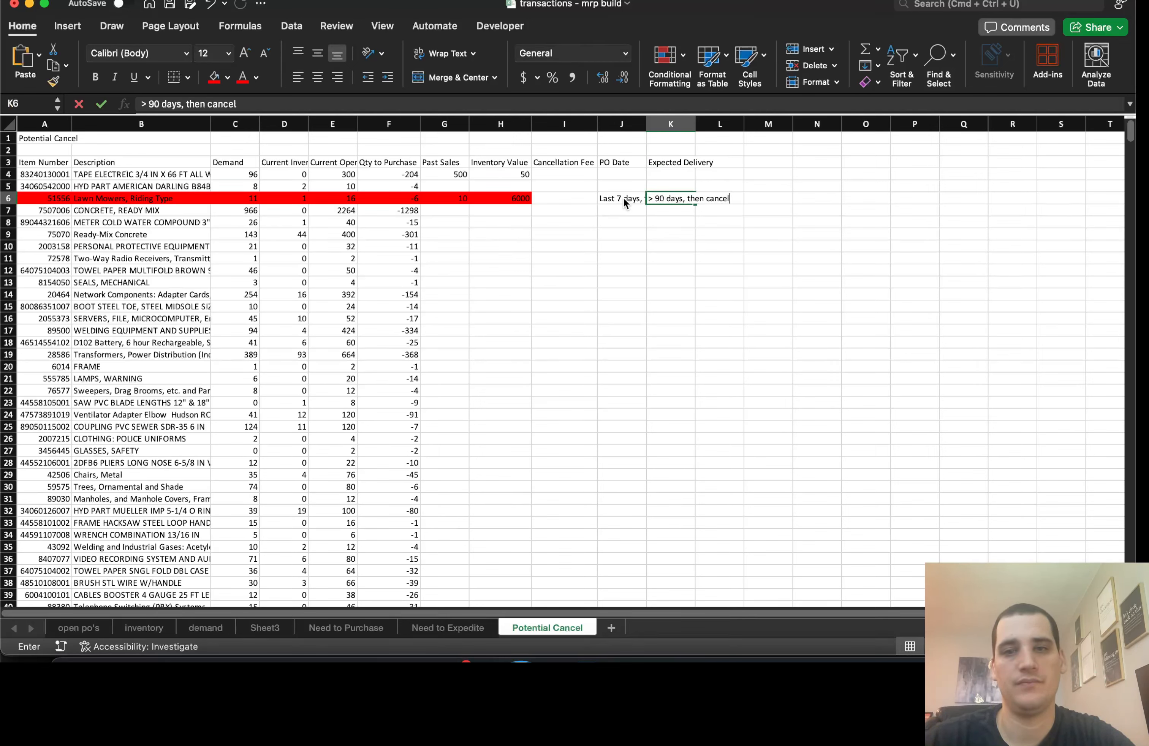
key(ctrl+Return)
key(super+x)
key(Up)
key(Return)
Review the PO Date and Expected Delivery criteria and the header row on Potential Cancel.
click(623, 197)
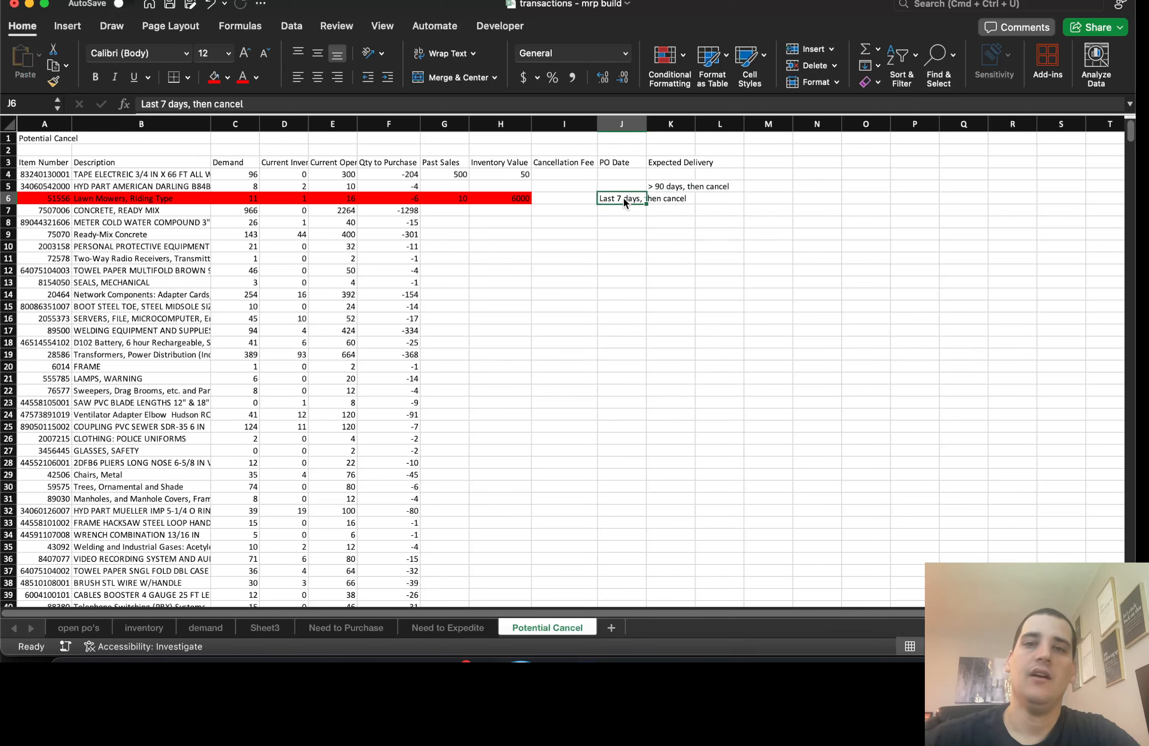
key(Up)
key(Right)
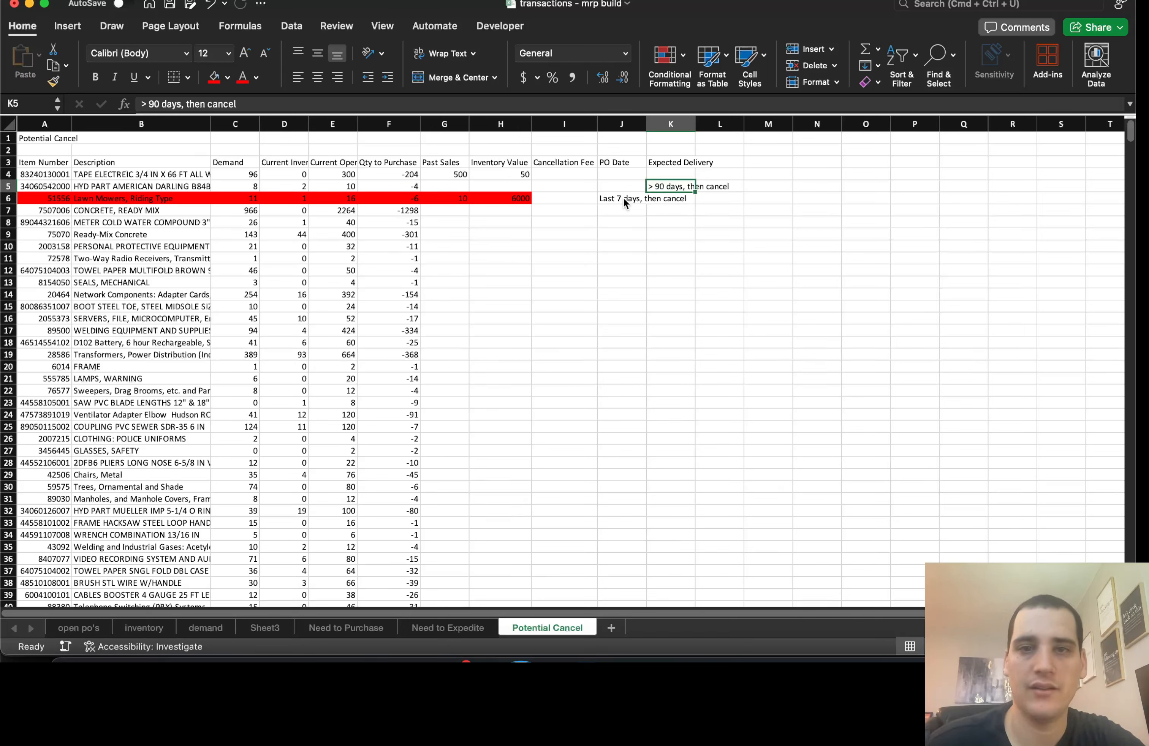
key(Left)
key(Up)
key(Up)
key(Left)
key(Up)
key(Right)
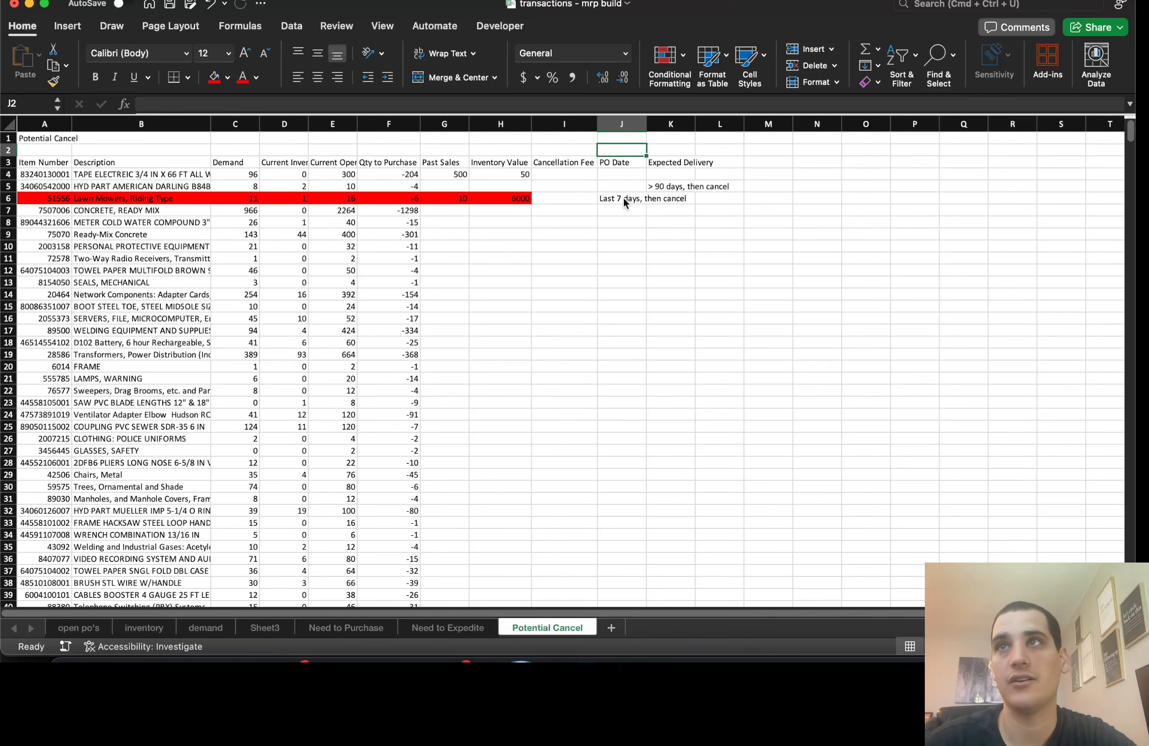
key(Down)
key(Left)
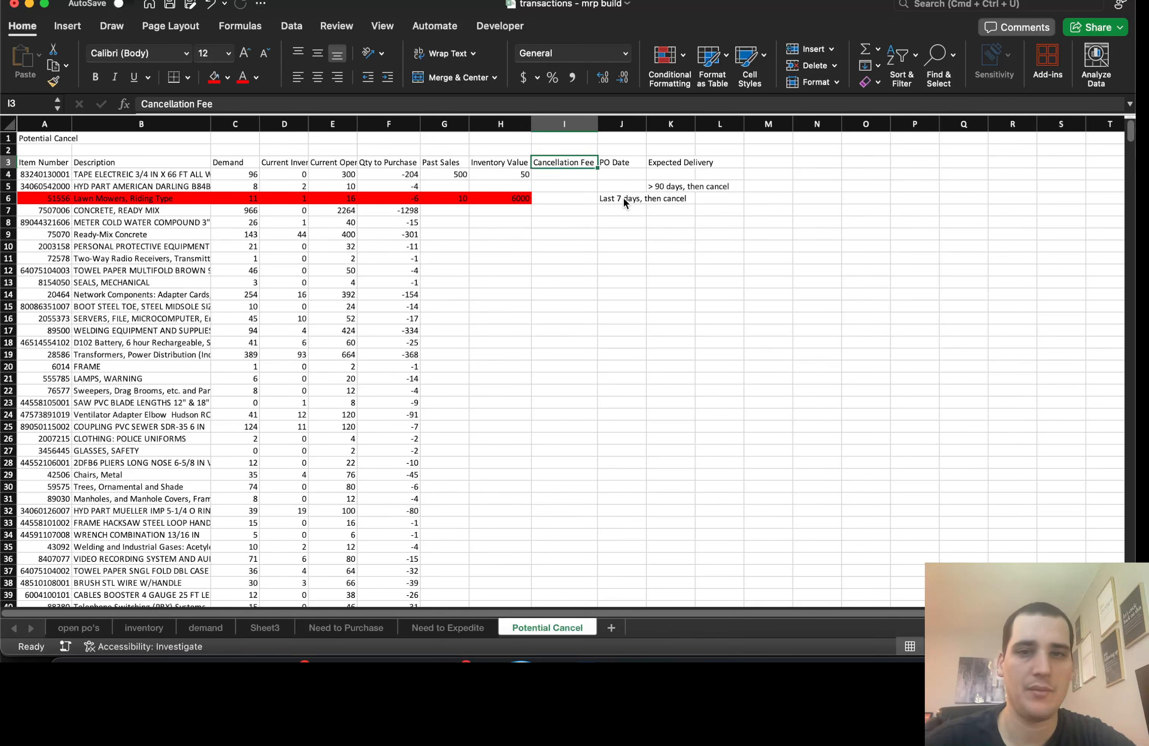
key(Home)
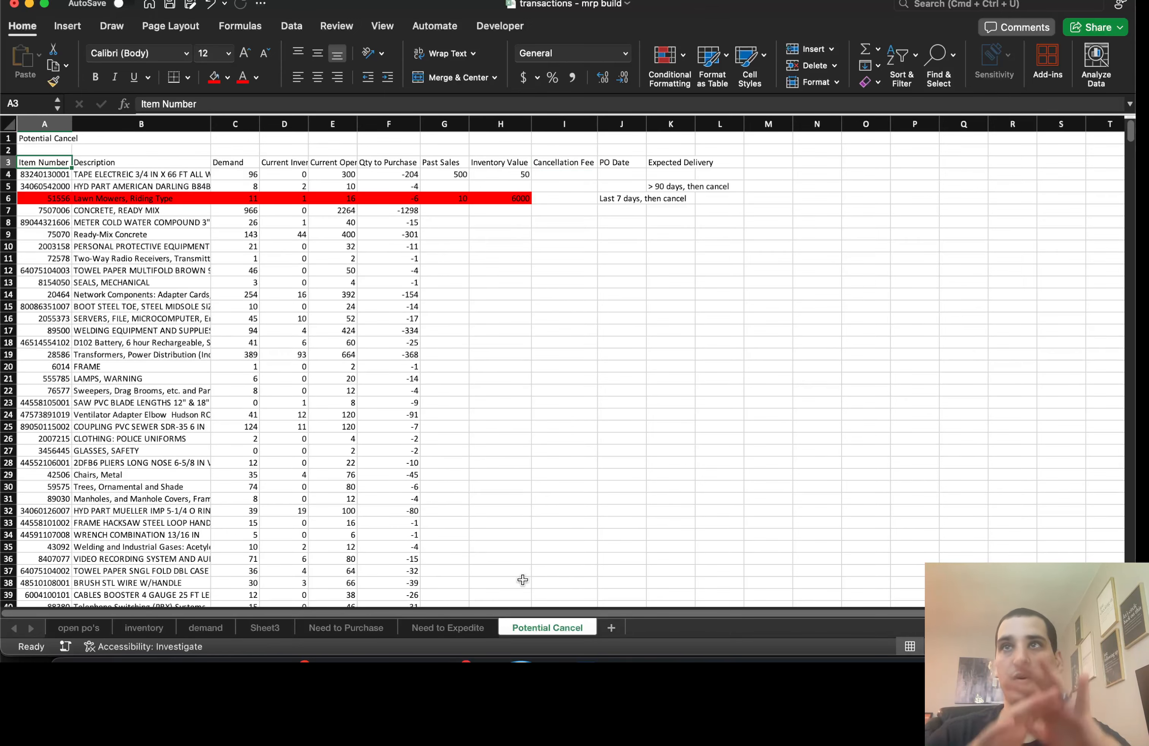
Examine the demand, inventory, open PO and quantity columns on Need to Purchase and the FILTER list starting in K4.
click(333, 629)
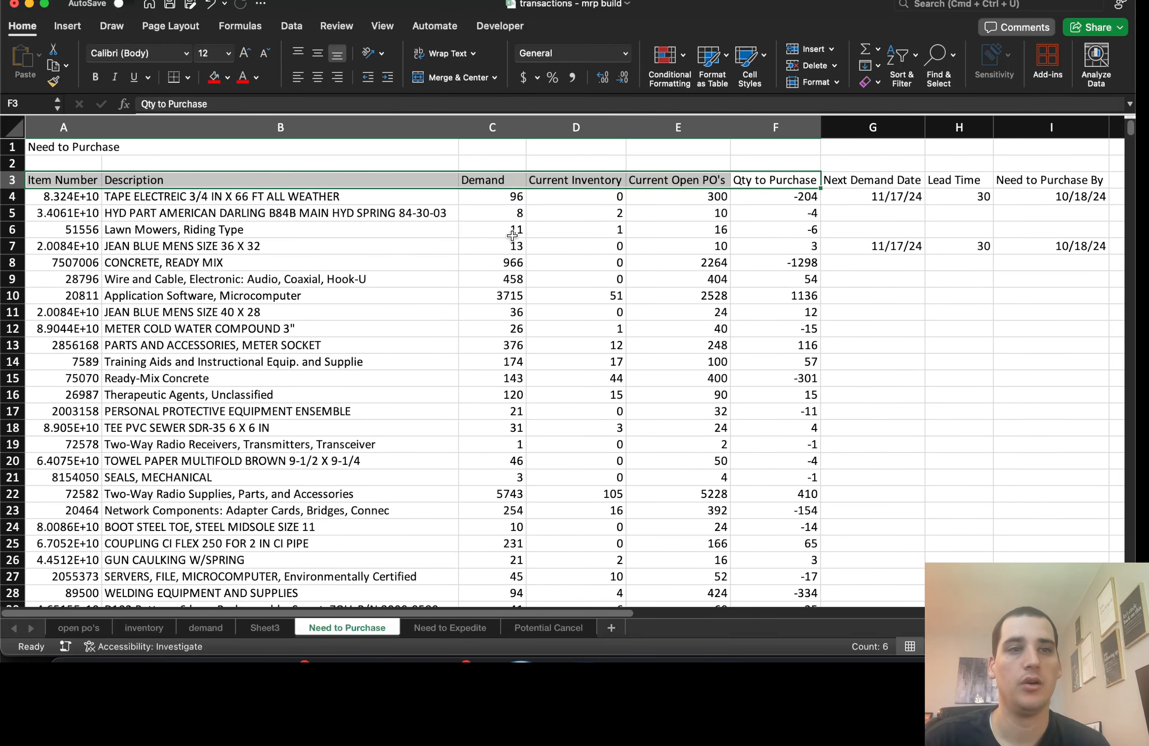
click(513, 236)
click(599, 234)
click(685, 216)
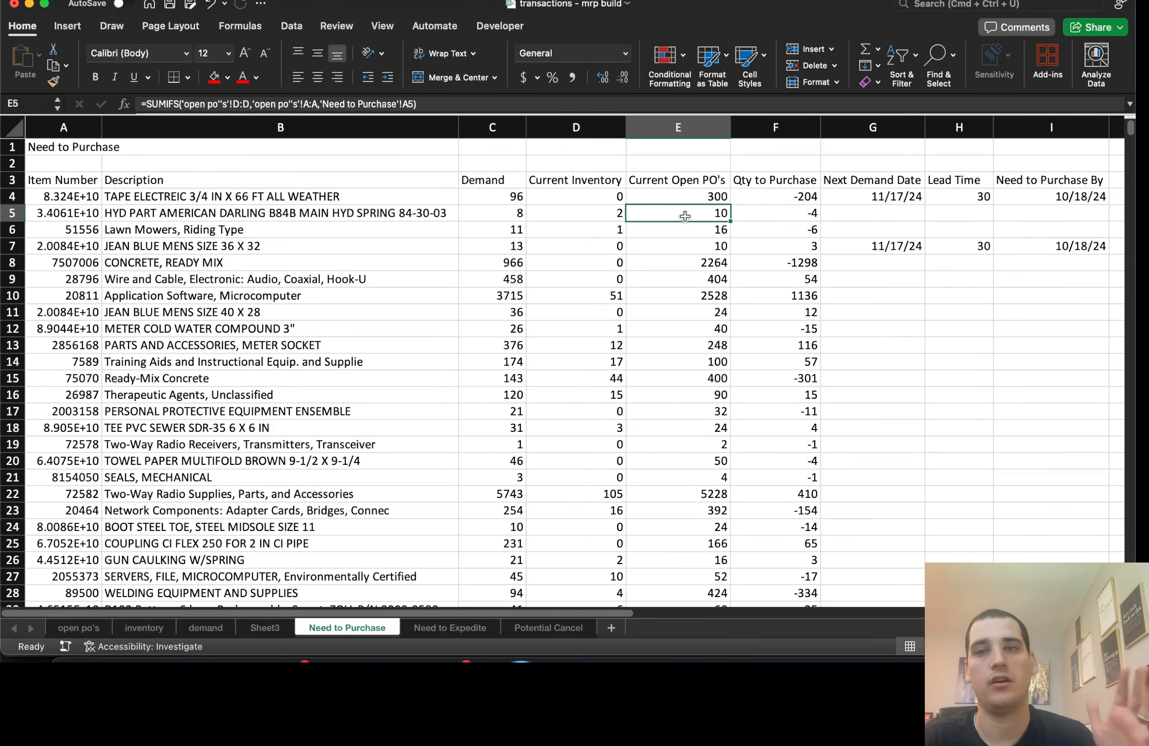
click(773, 225)
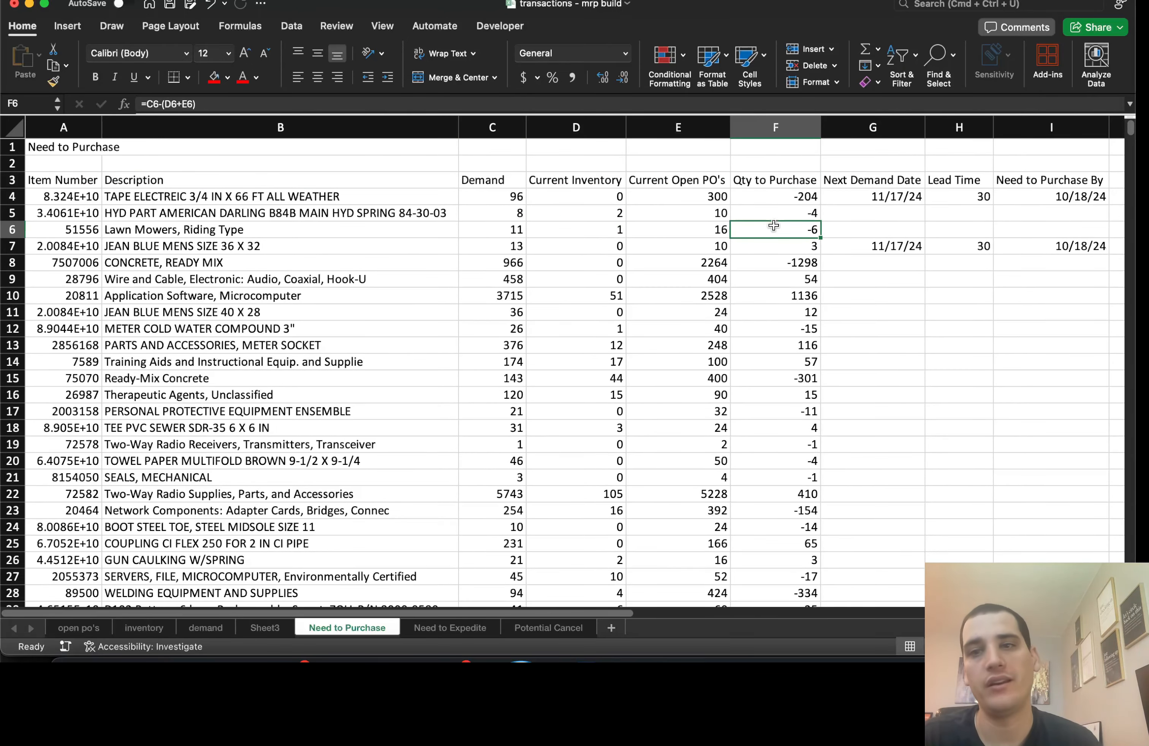
scroll(773, 226, right, 16)
click(400, 195)
scroll(587, 301, right, 2)
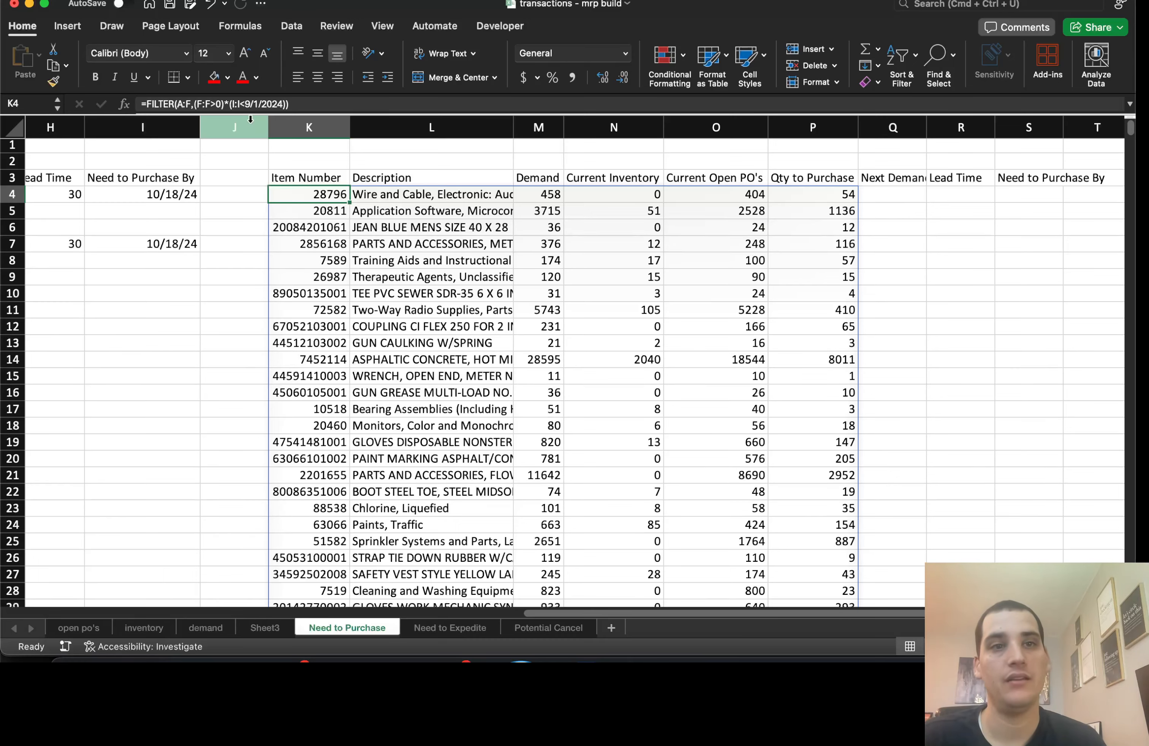
scroll(893, 419, left, 10)
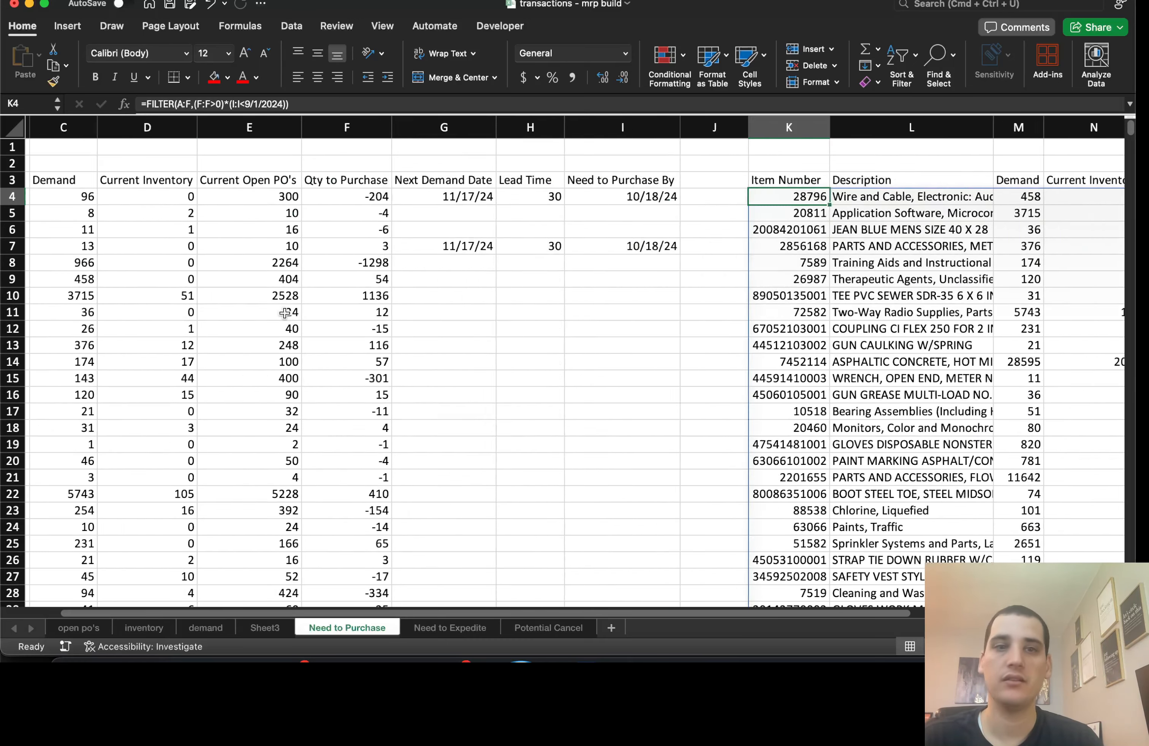
scroll(894, 419, right, 5)
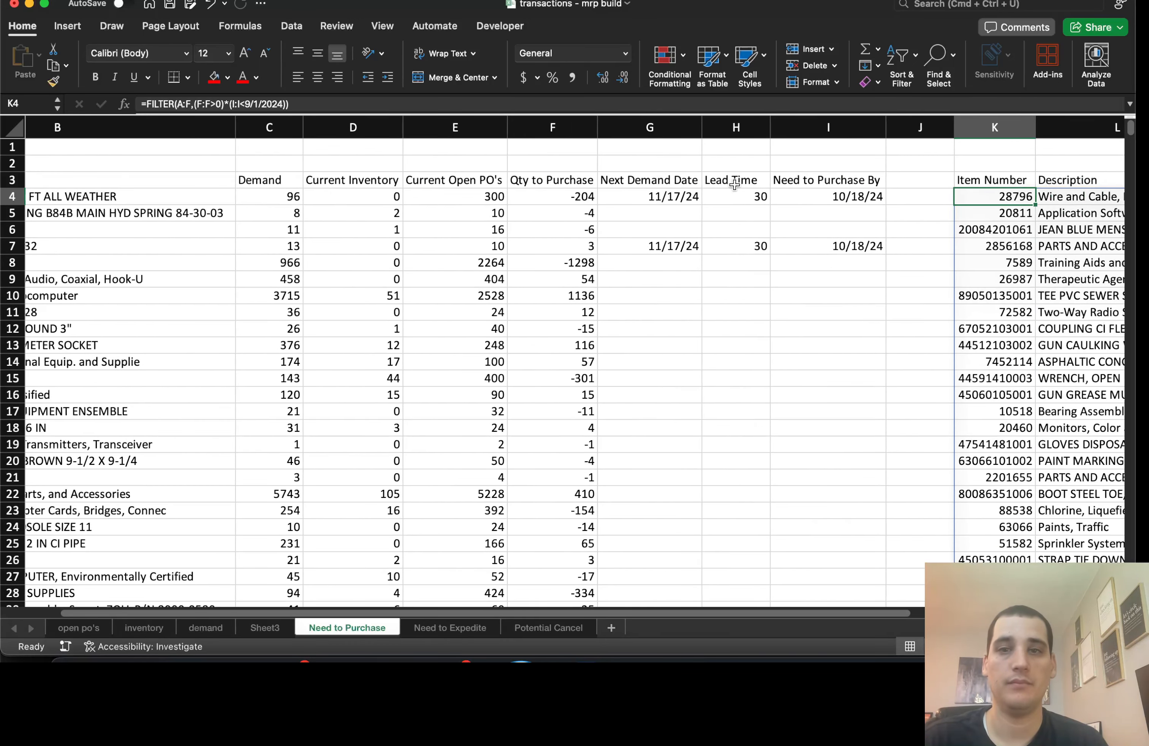
Clear the filter on the Any Week Less than Zero column of the Need to Expedite sheet.
click(450, 627)
scroll(510, 389, down, 2)
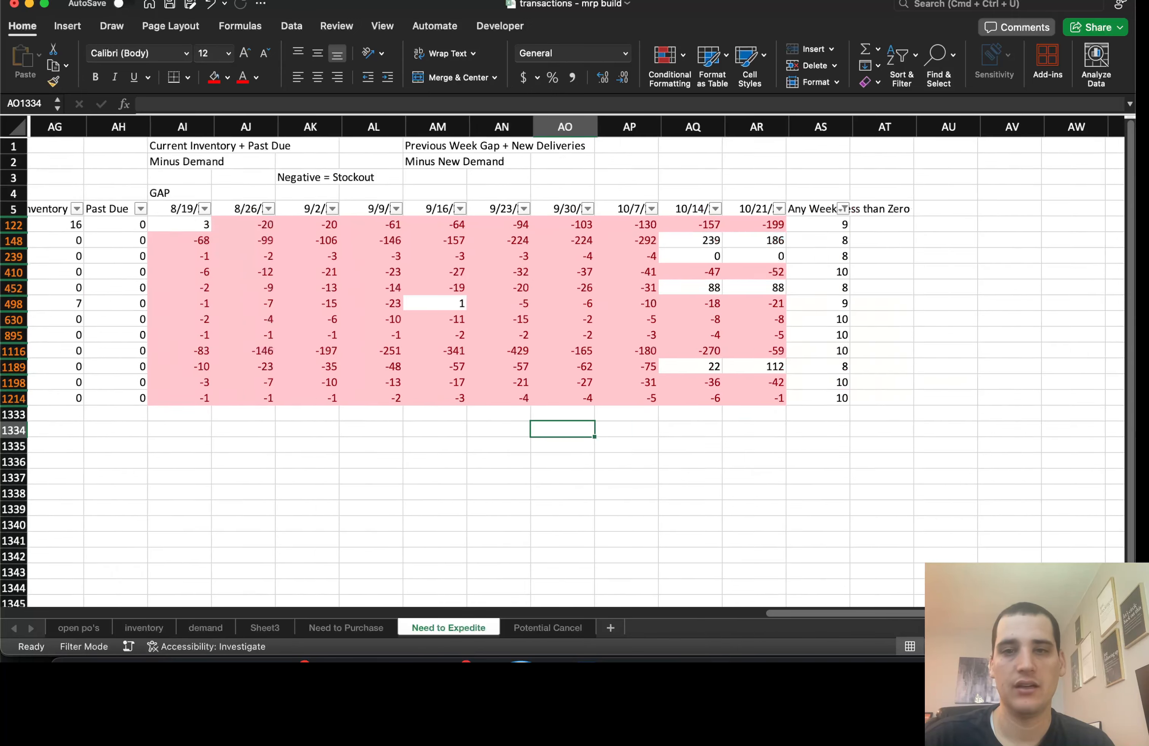
scroll(511, 389, left, 2)
click(462, 350)
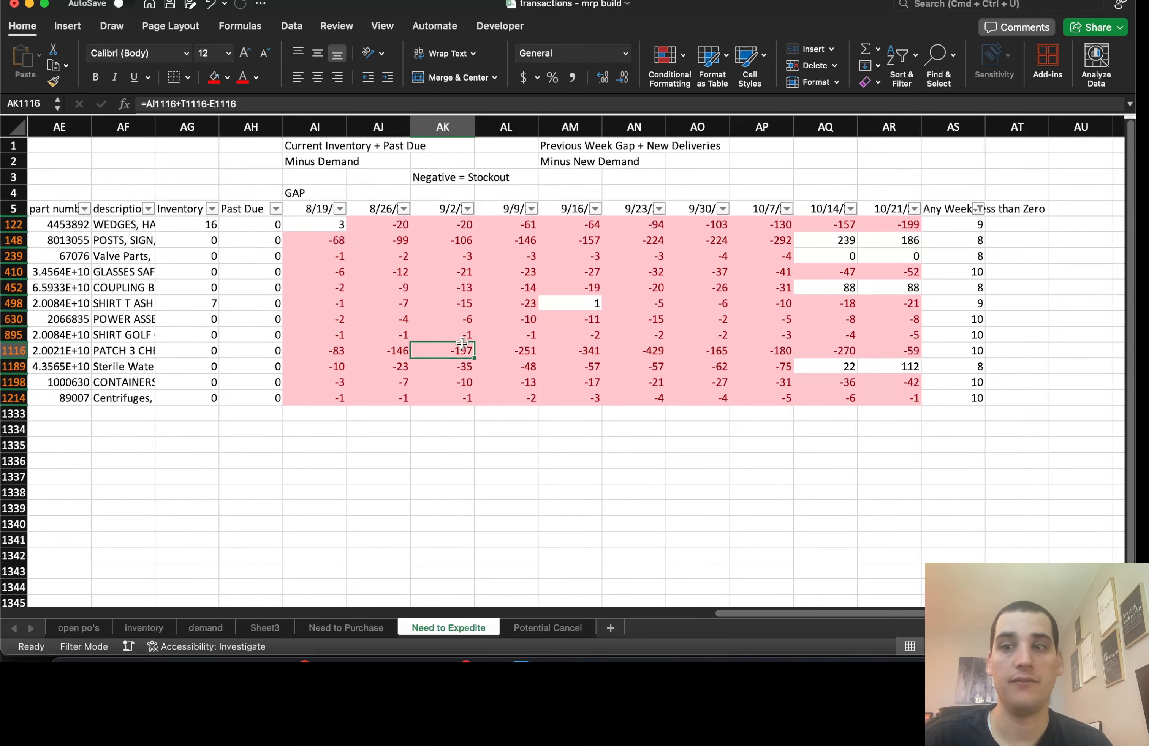
click(979, 209)
click(939, 509)
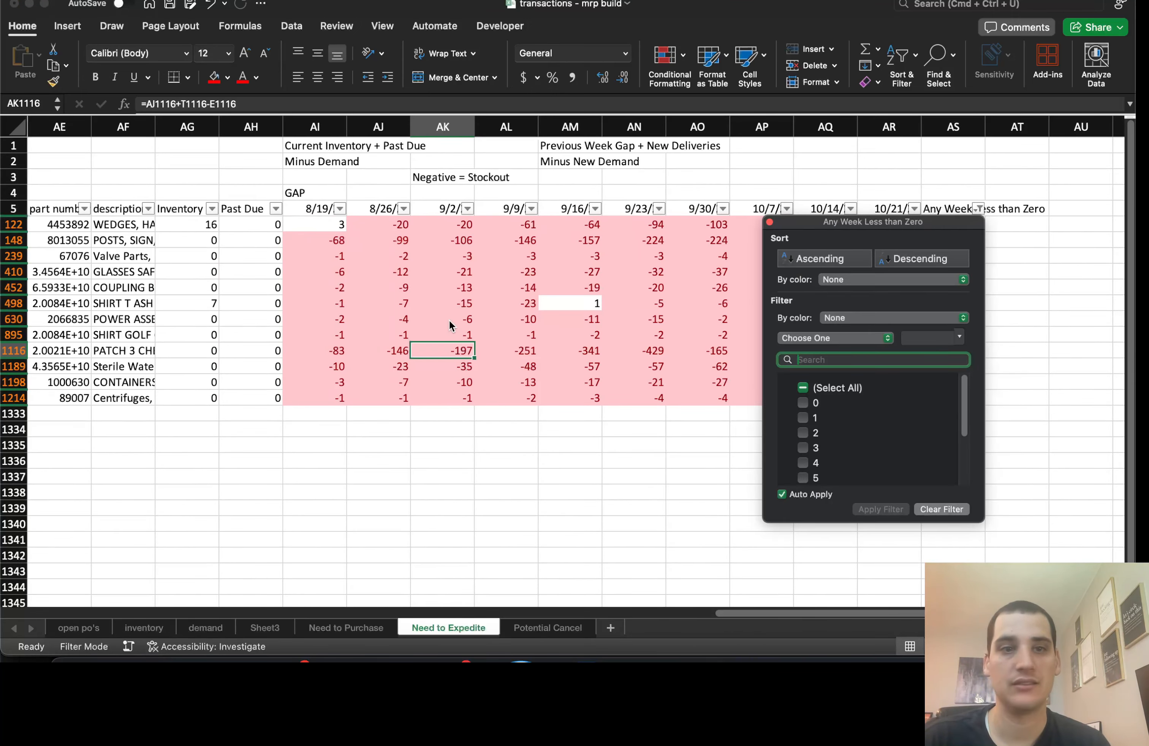
Check the weekly deliveries formula and filter the gap table's Any Week Less than Zero column to exclude 0.
scroll(315, 304, left, 1)
scroll(316, 304, left, 10)
click(528, 224)
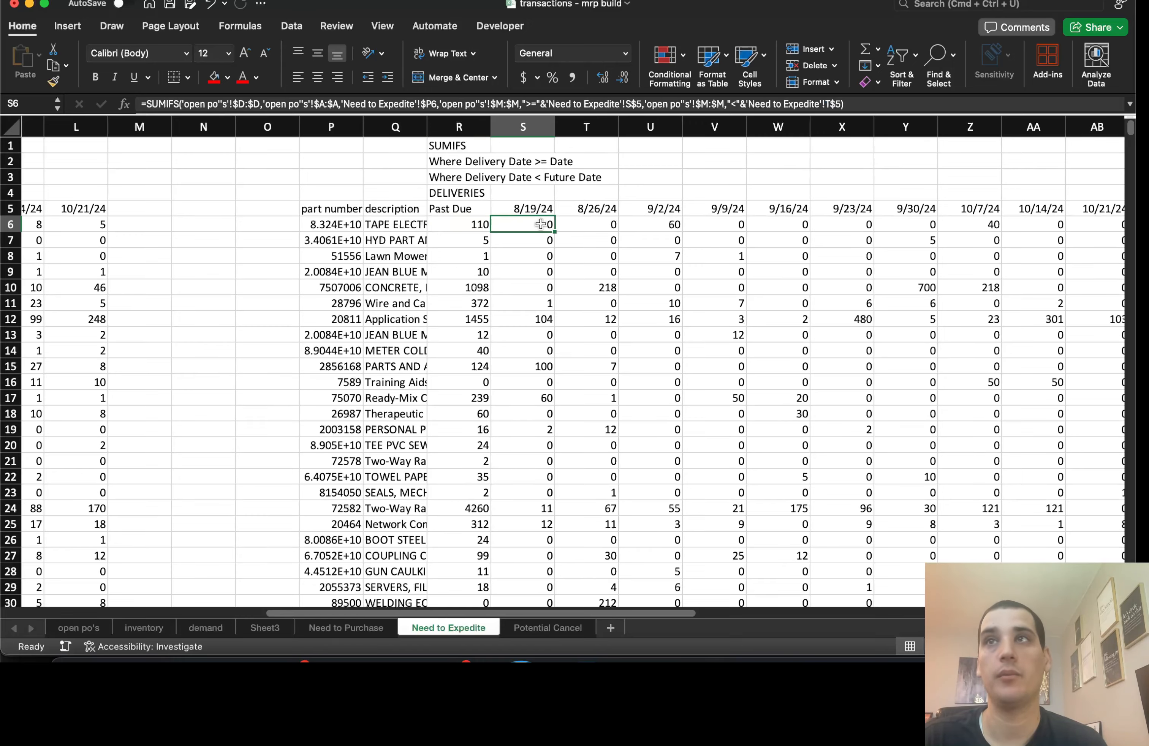
scroll(722, 325, right, 8)
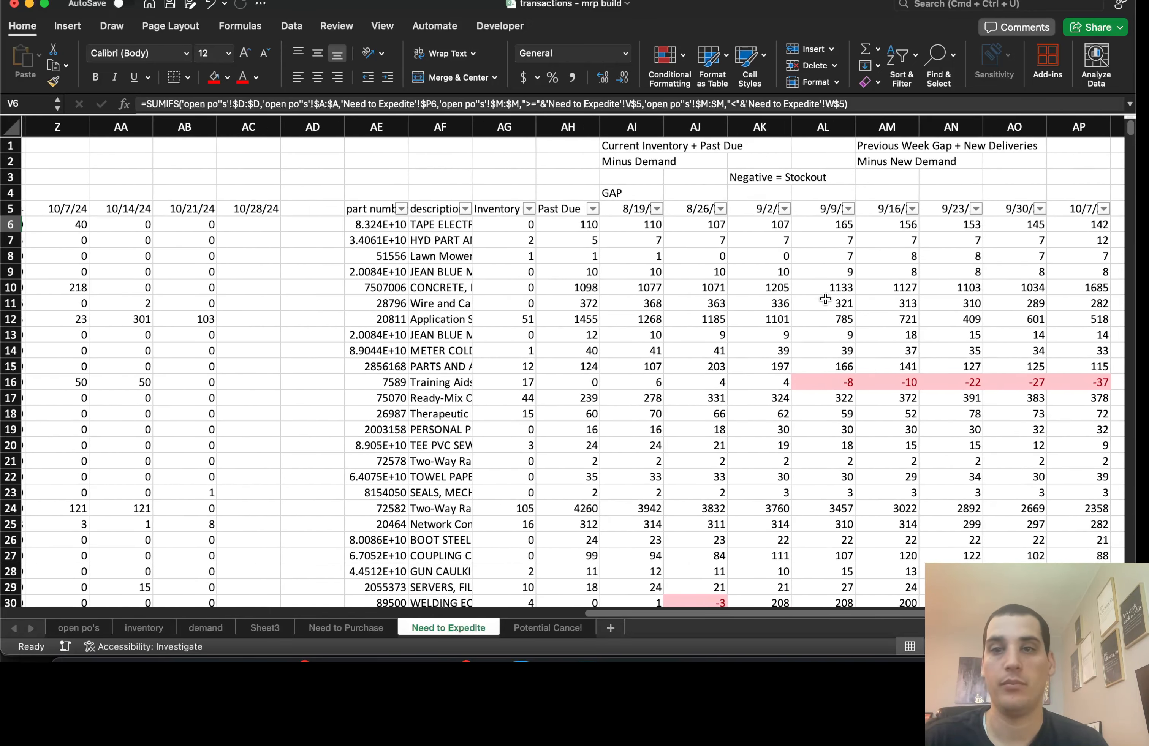
scroll(825, 299, right, 5)
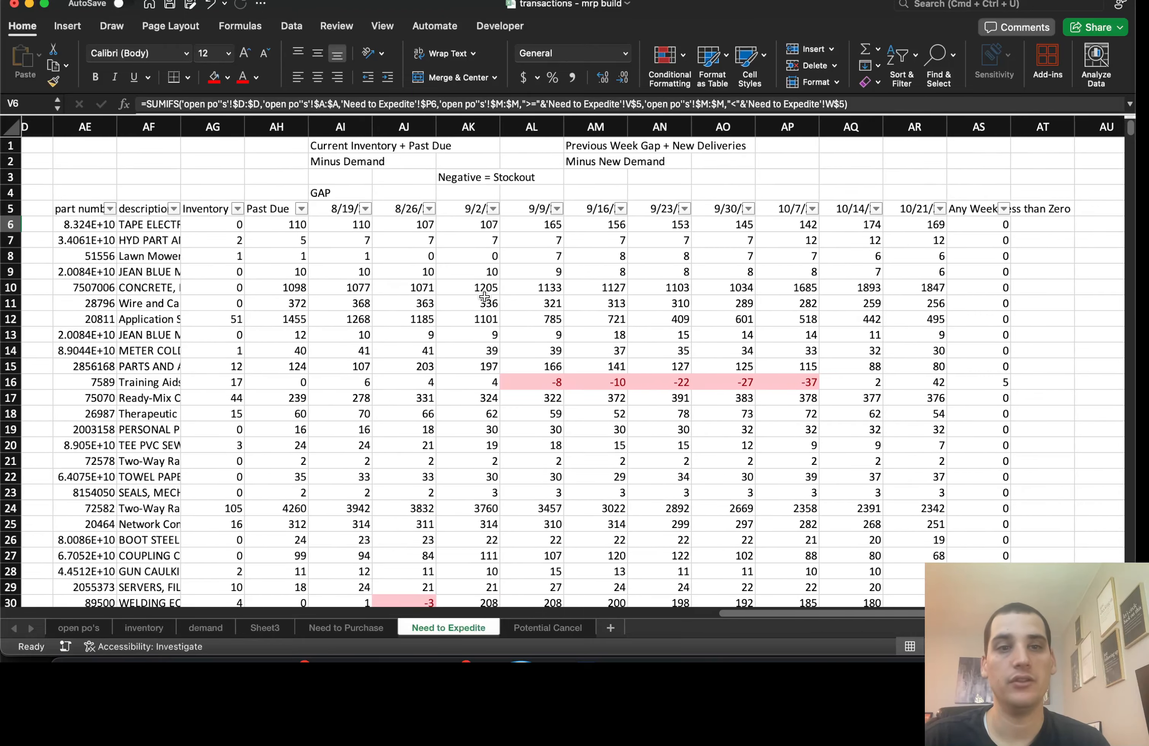
click(1004, 209)
click(840, 404)
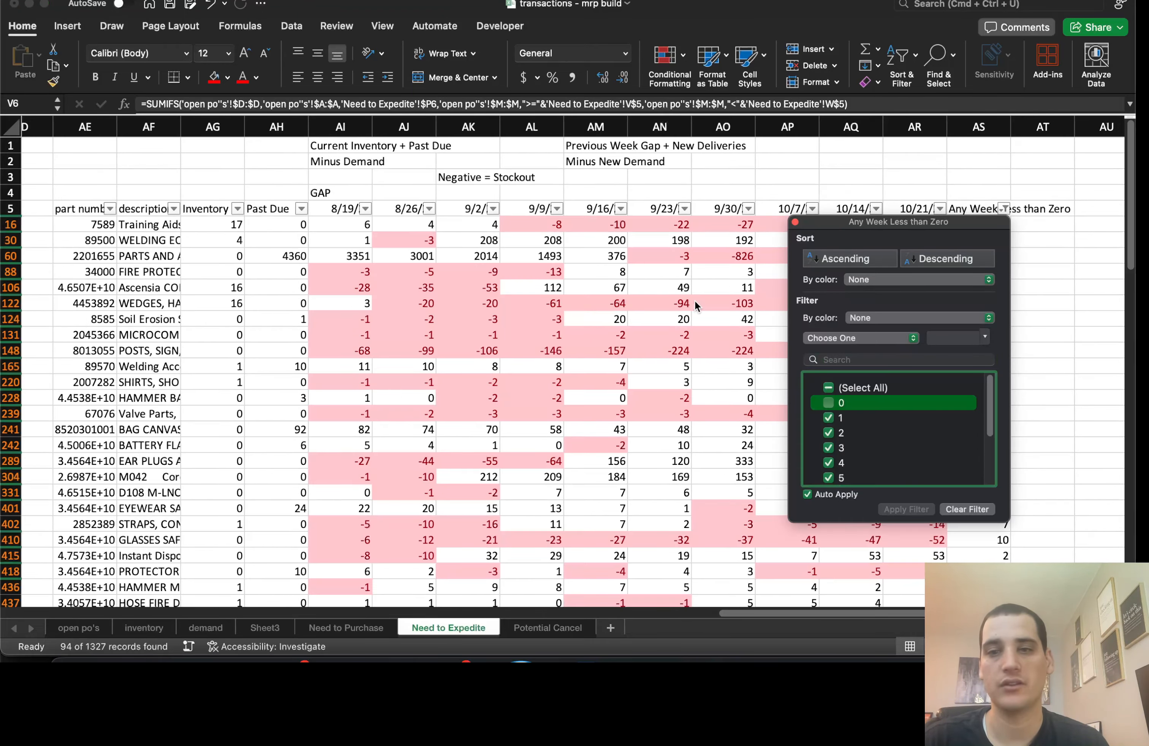
click(690, 302)
click(532, 304)
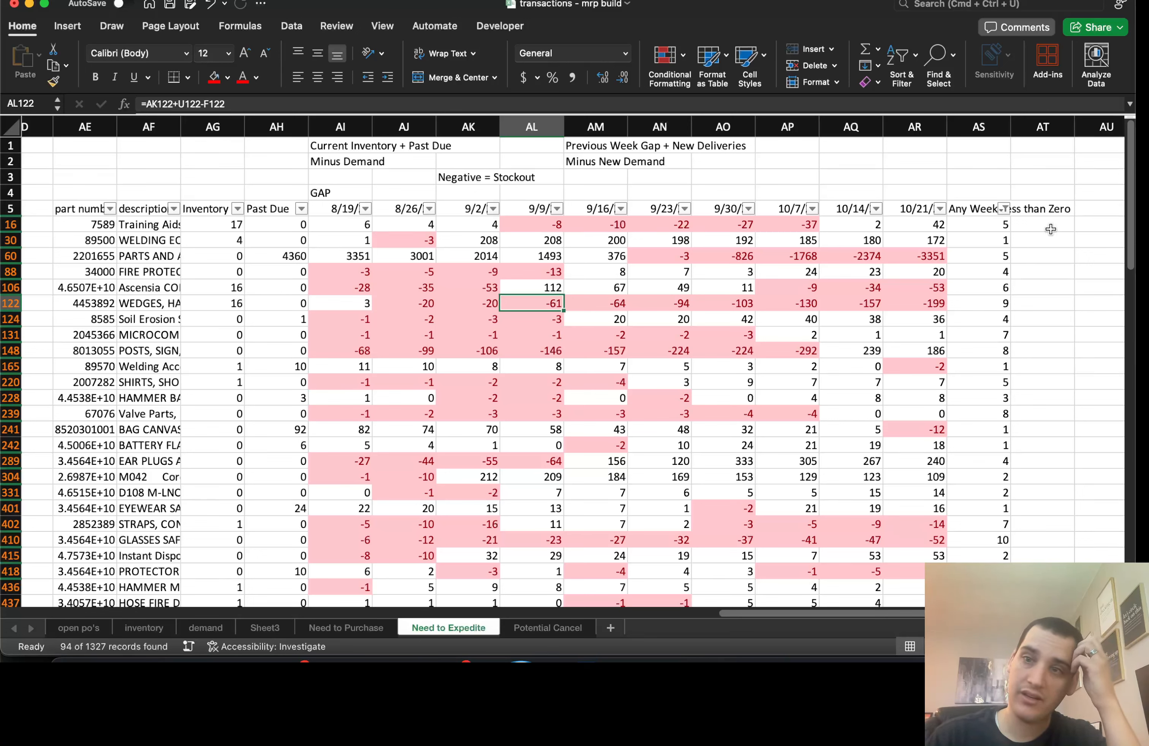
Add the header Qty to Purchase in AT5, beside Any Week Less than Zero.
click(1048, 218)
click(1042, 209)
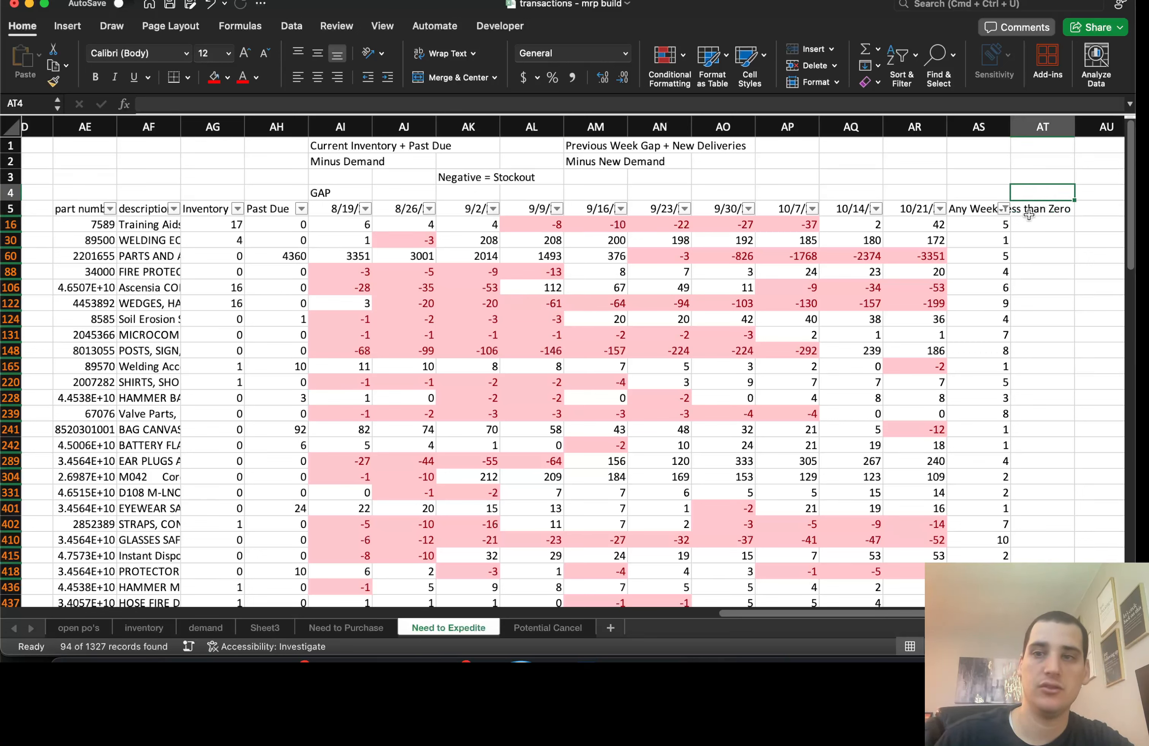
text(Qty to Purchase)
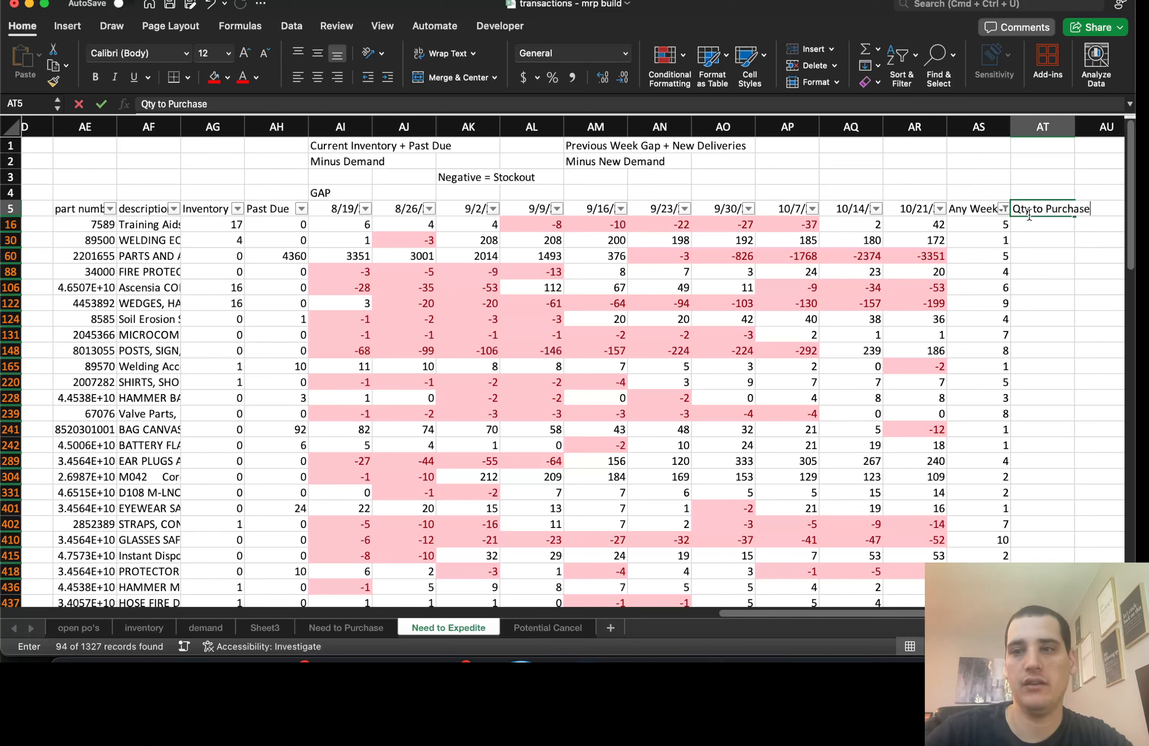
key(Return)
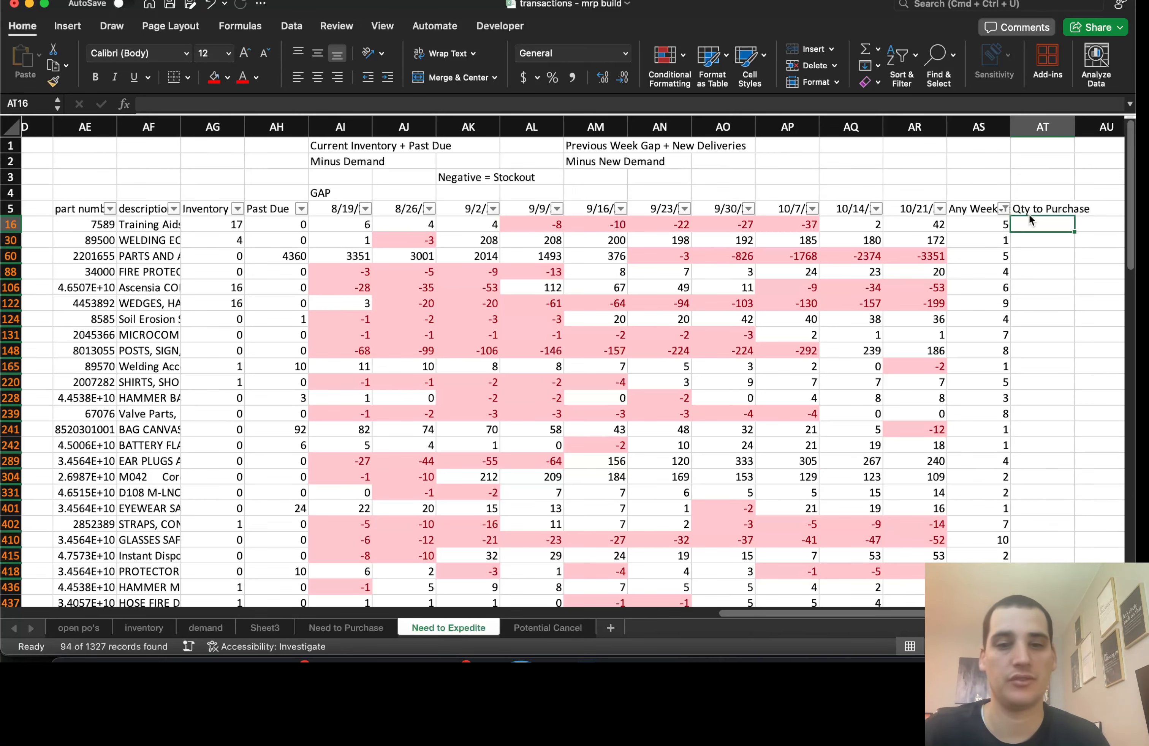
Review the FILTER formula in A4 of Potential Cancel and its headers from Past Sales to PO Date.
click(534, 631)
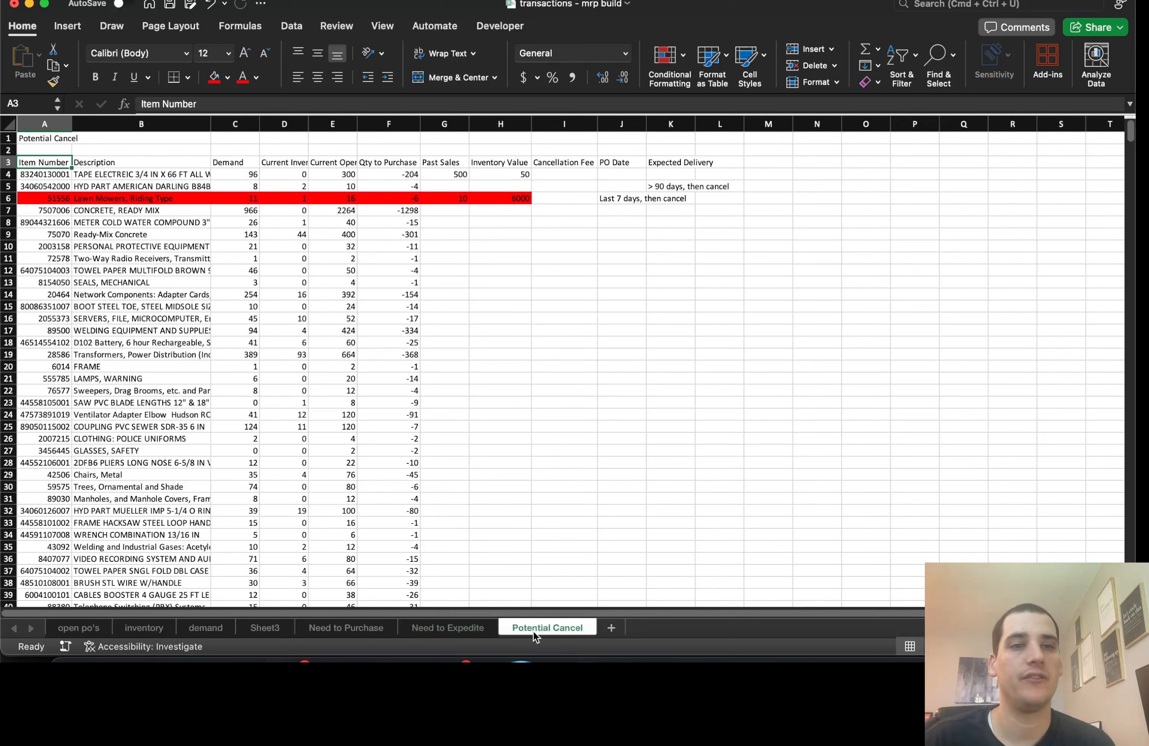
key(Down)
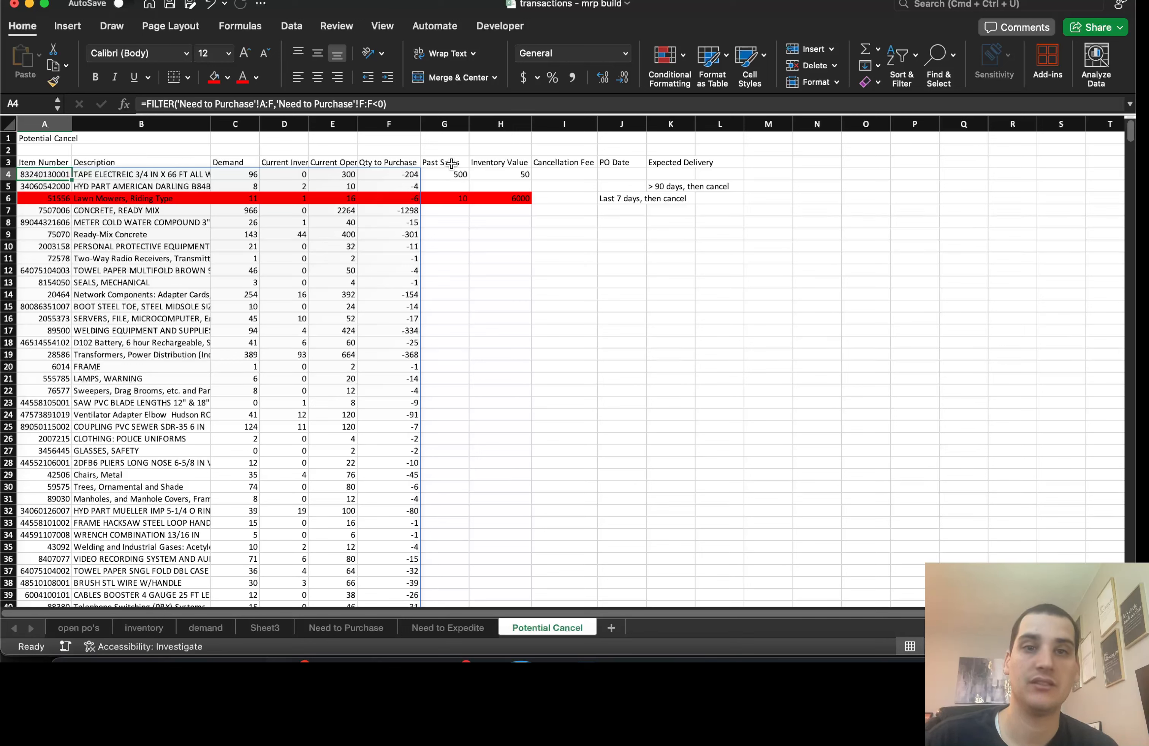
drag(450, 164, 488, 163)
key(Right)
key(Right)
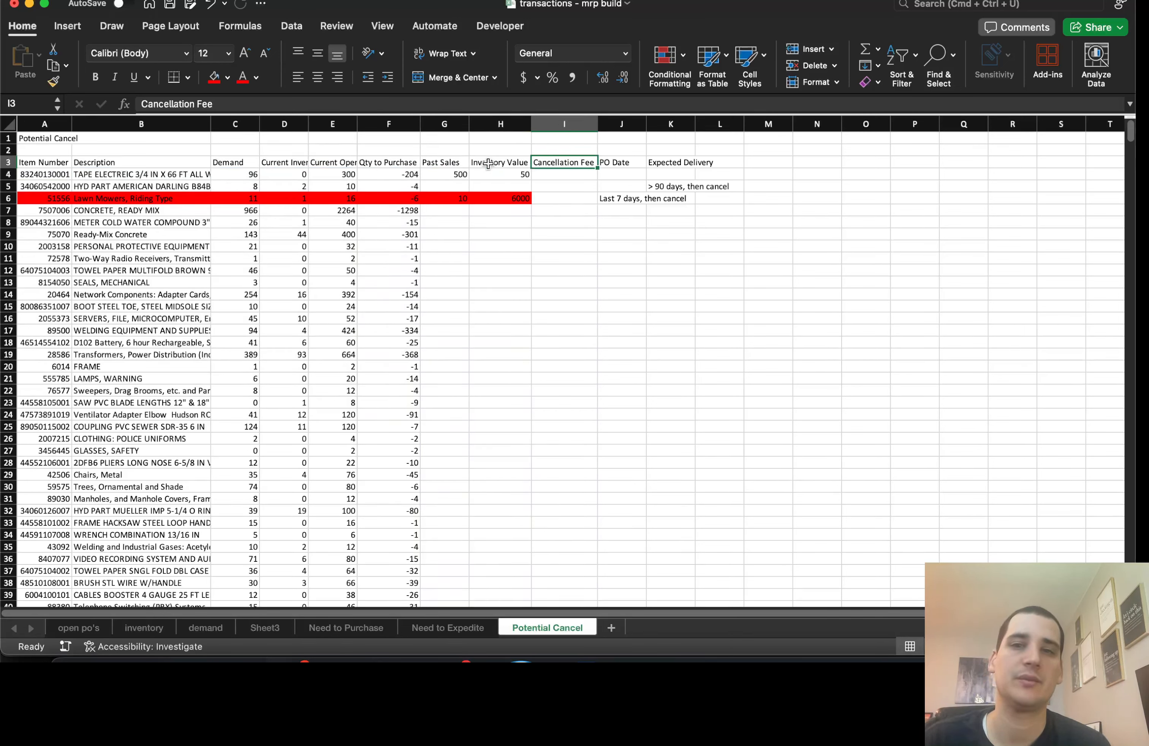
key(Right)
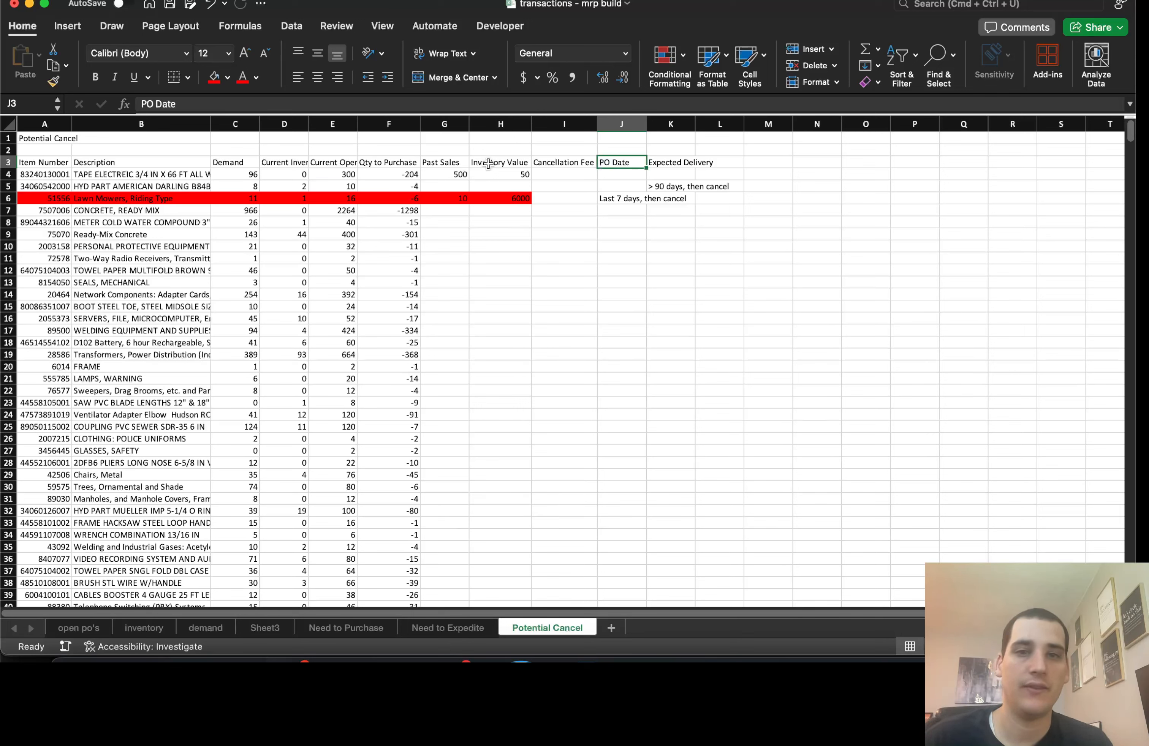